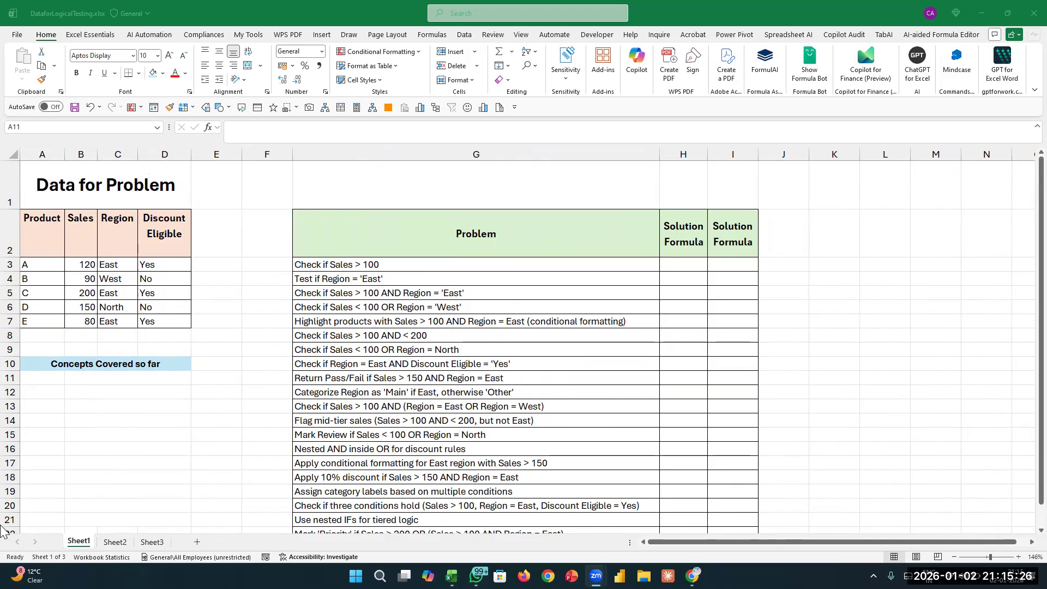
Number the rows under 'Concepts Covered so far' from 1 to 13 in A11:A23 and centre the numbers.
{"action": "left_click", "coordinate": [100, 380]}
{"action": "type", "text": "1"}
{"action": "key", "text": "ctrl+Return"}
{"action": "key", "text": "Down"}
{"action": "type", "text": "2"}
{"action": "key", "text": "Return"}
{"action": "key", "text": "Up"}
{"action": "key", "text": "Up"}
{"action": "key", "text": "shift+Down"}
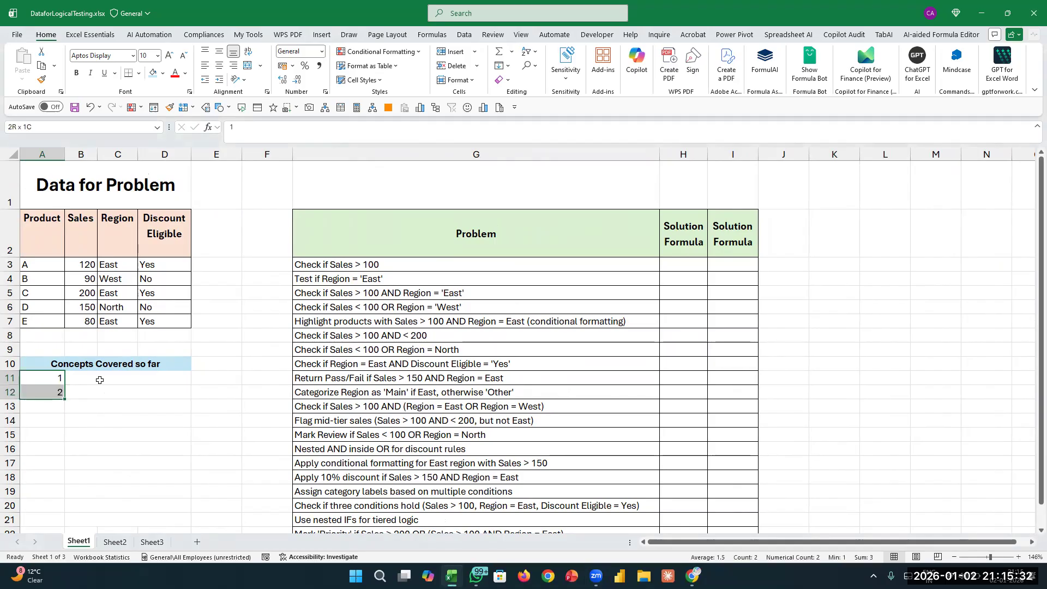
{"action": "left_click_drag", "start_coordinate": [67, 401], "coordinate": [54, 504]}
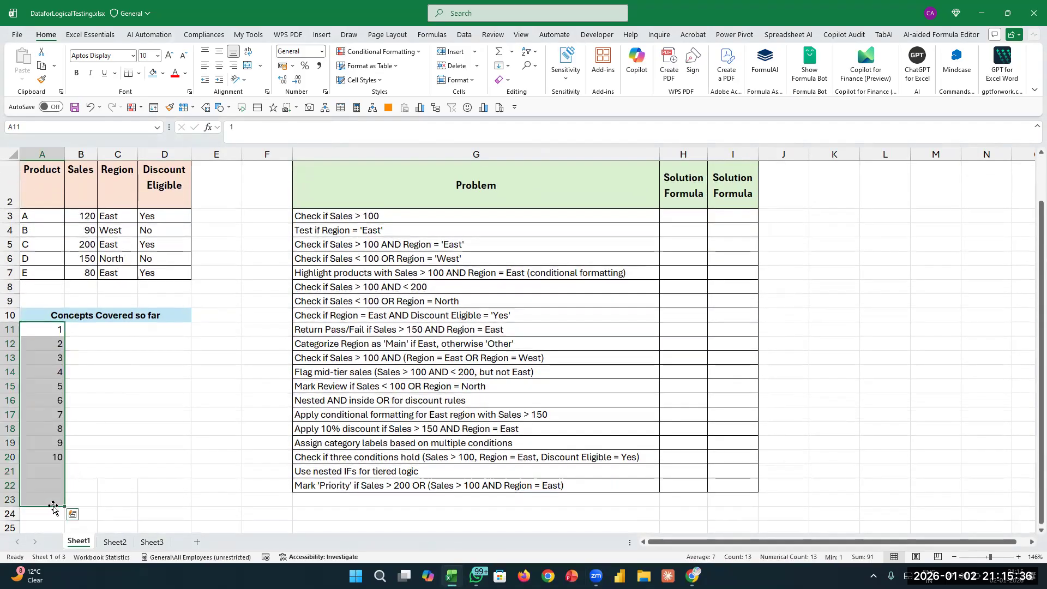
{"action": "left_click", "coordinate": [217, 67]}
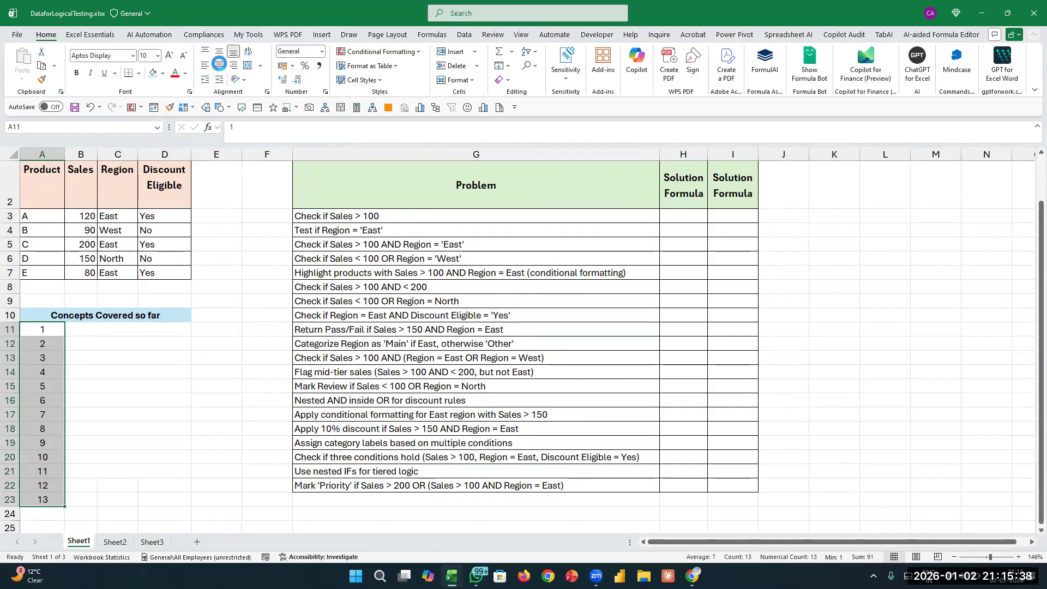
Enter 'Excel Screen - Basics (Terms)' as concept 1 in the merged cell B11.
{"action": "left_click", "coordinate": [130, 330]}
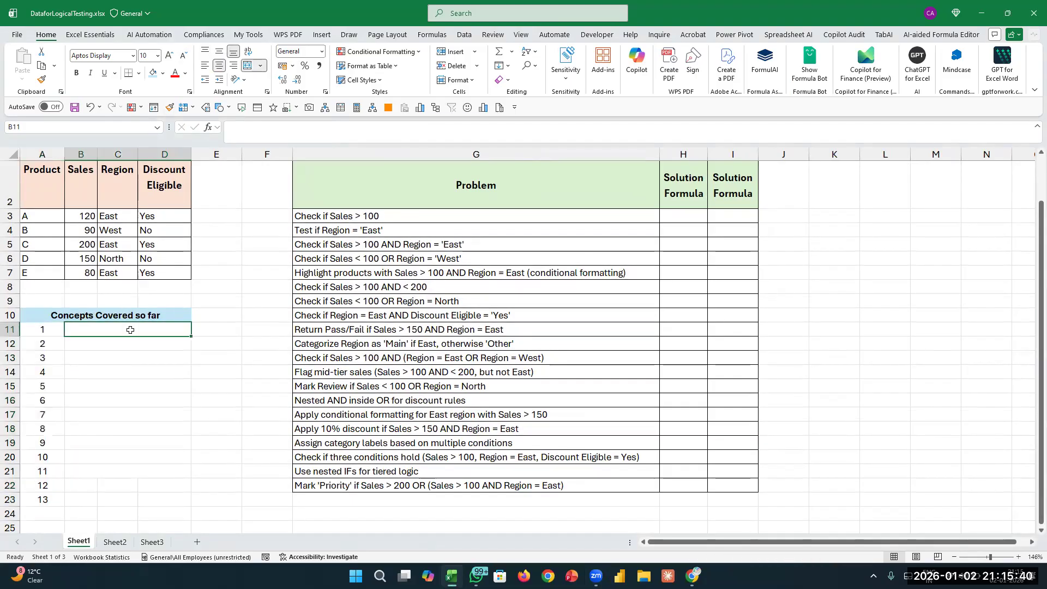
{"action": "type", "text": "Excel Scr"}
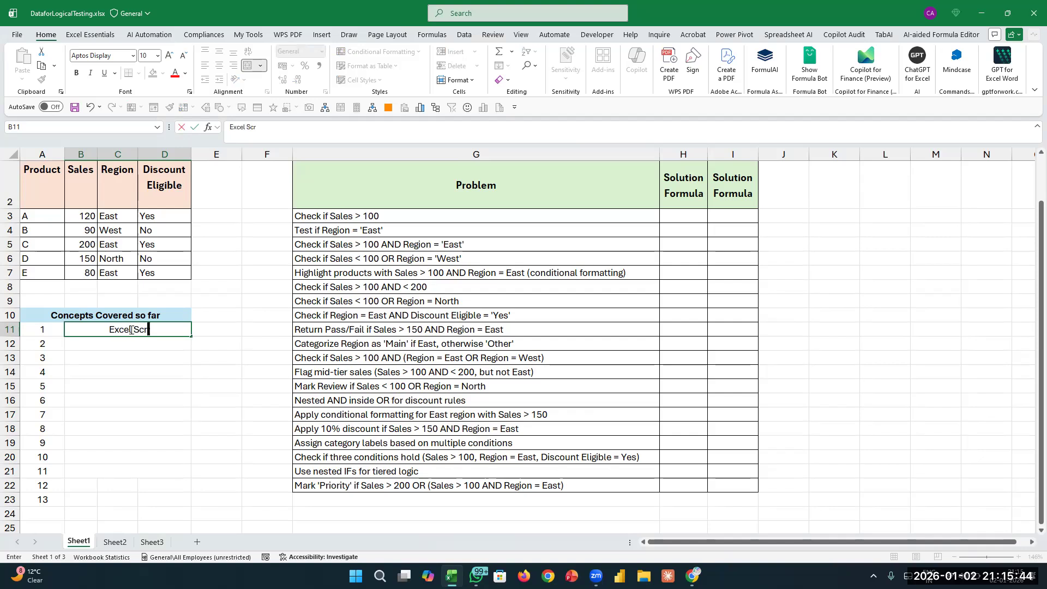
{"action": "type", "text": "een - Basics"}
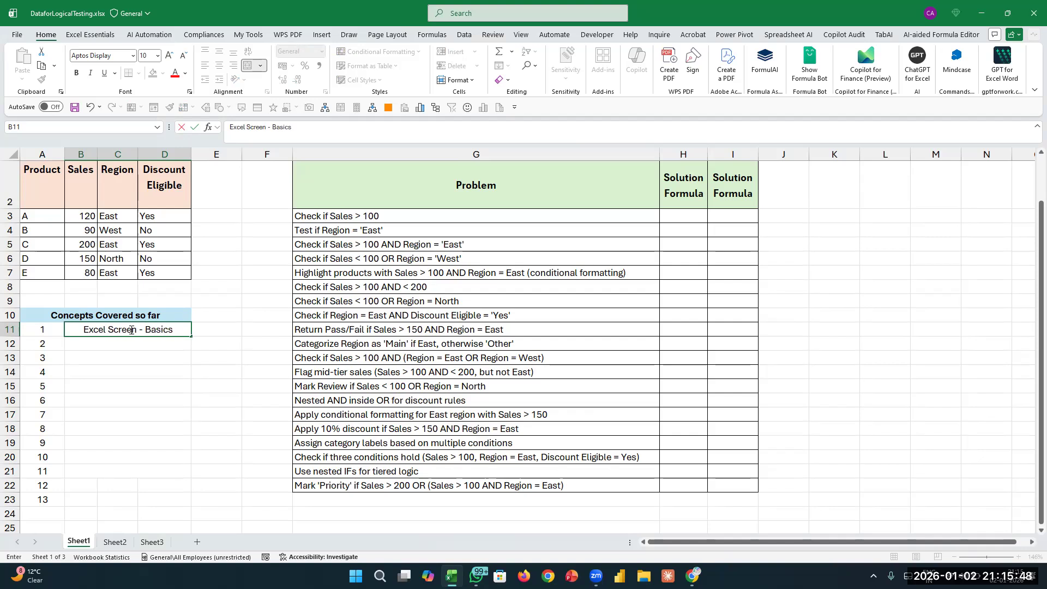
{"action": "type", "text": " (Terms)"}
{"action": "key", "text": "ctrl+Return"}
{"action": "key", "text": "Return"}
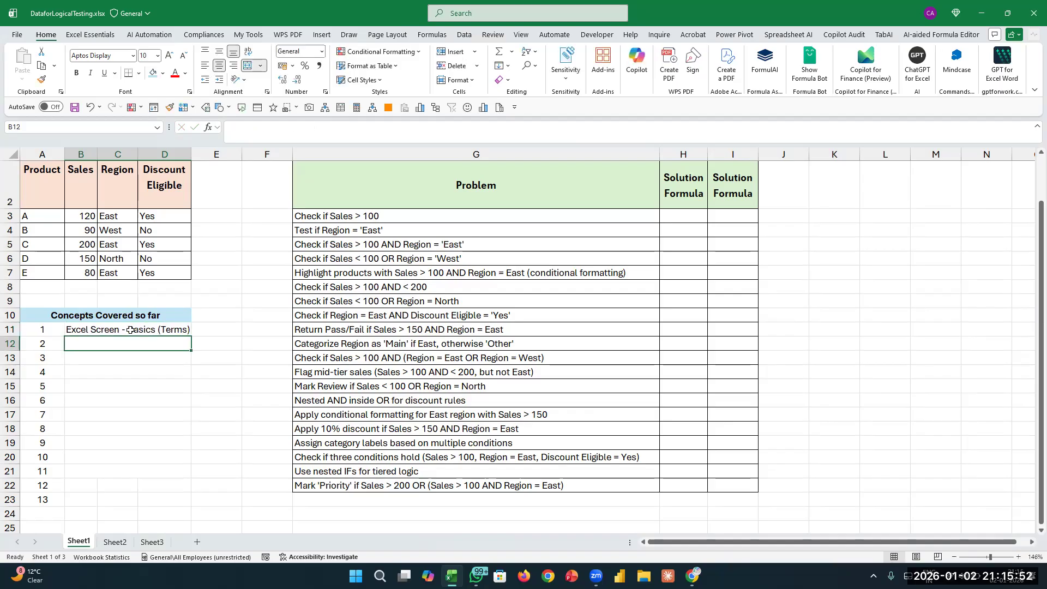
Enter 'Shortcut Keys (Ctrl - A-Z & 1-9)' as concept 2 in B12 and widen column D slightly to fit it.
{"action": "type", "text": "S"}
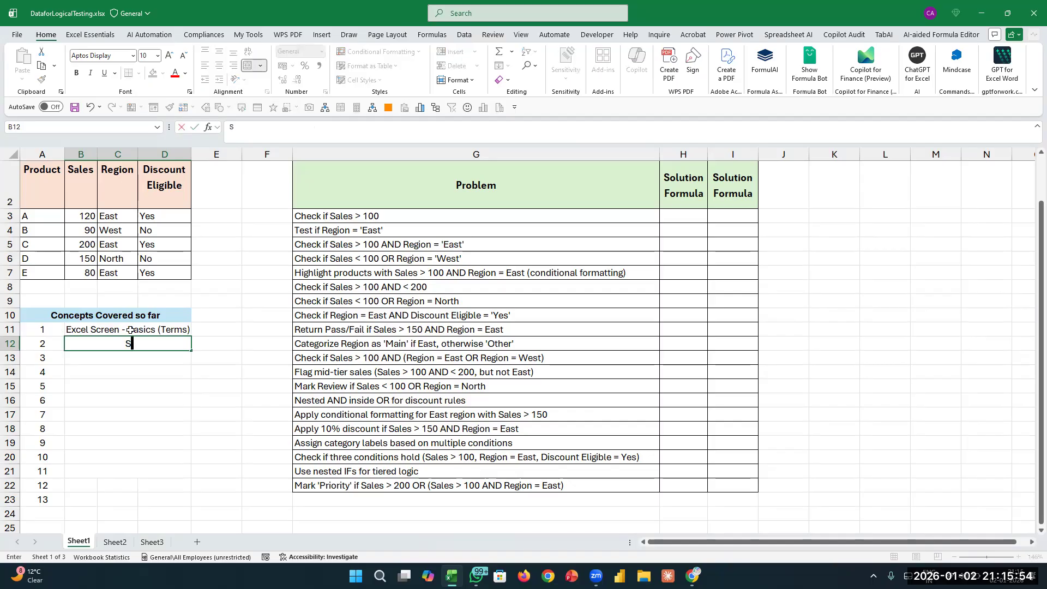
{"action": "type", "text": "hortcut Keys (Ctrl"}
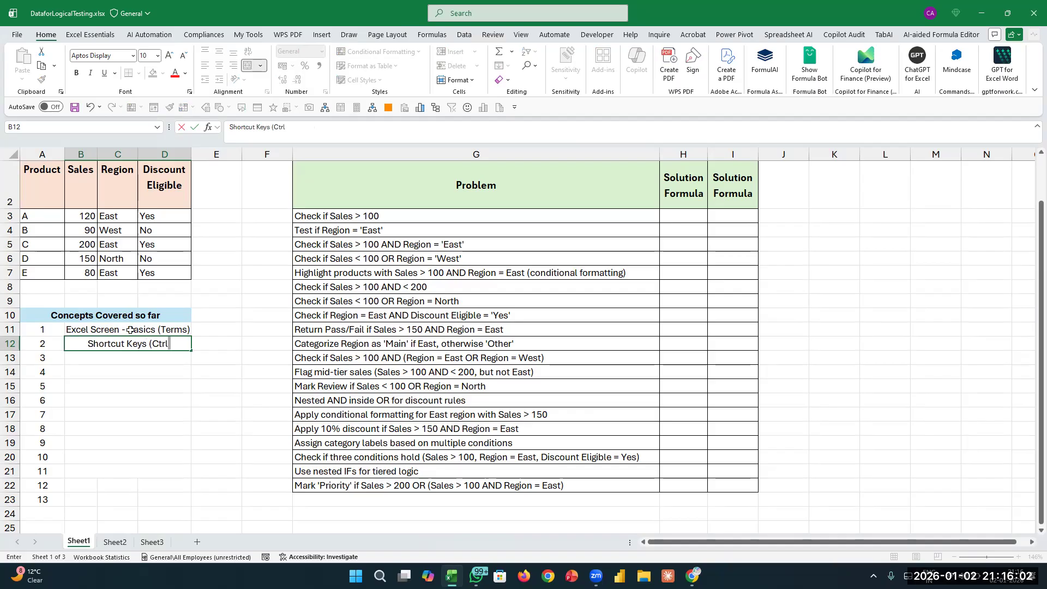
{"action": "type", "text": " - A-Z &"}
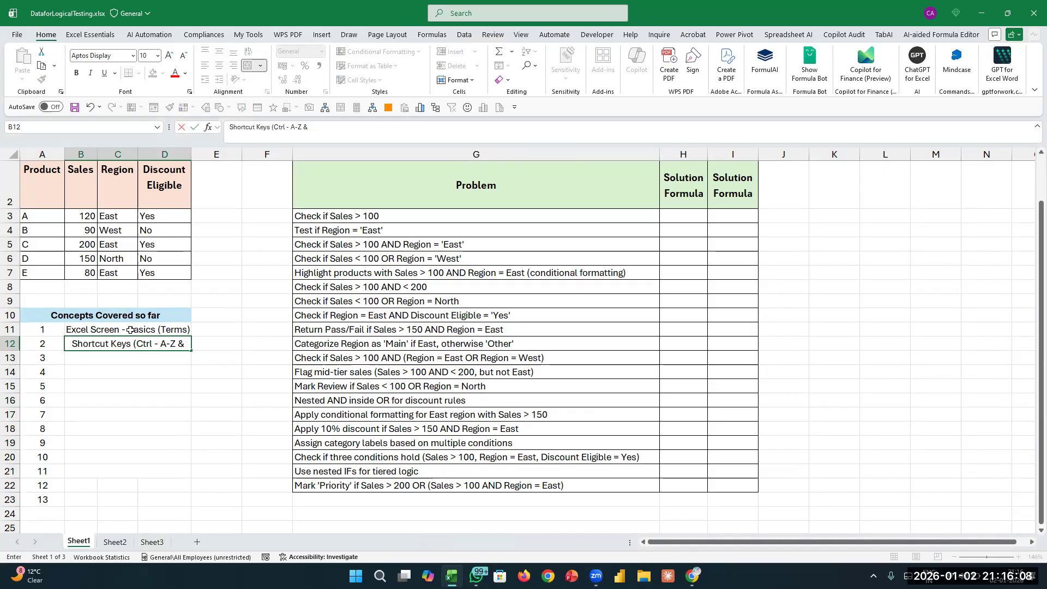
{"action": "type", "text": " 1-0"}
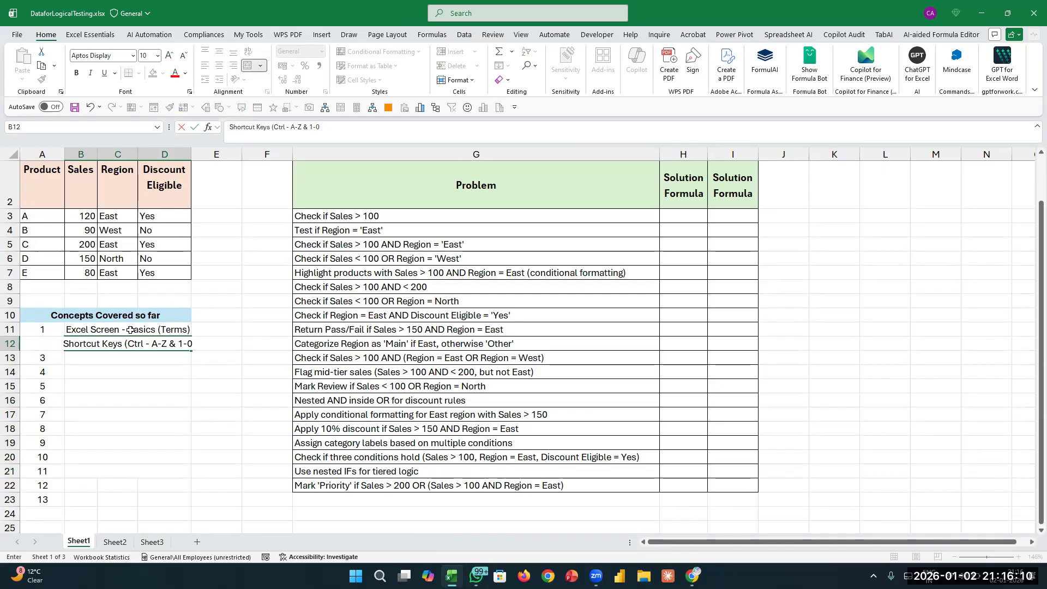
{"action": "key", "text": "BackSpace"}
{"action": "type", "text": "9)"}
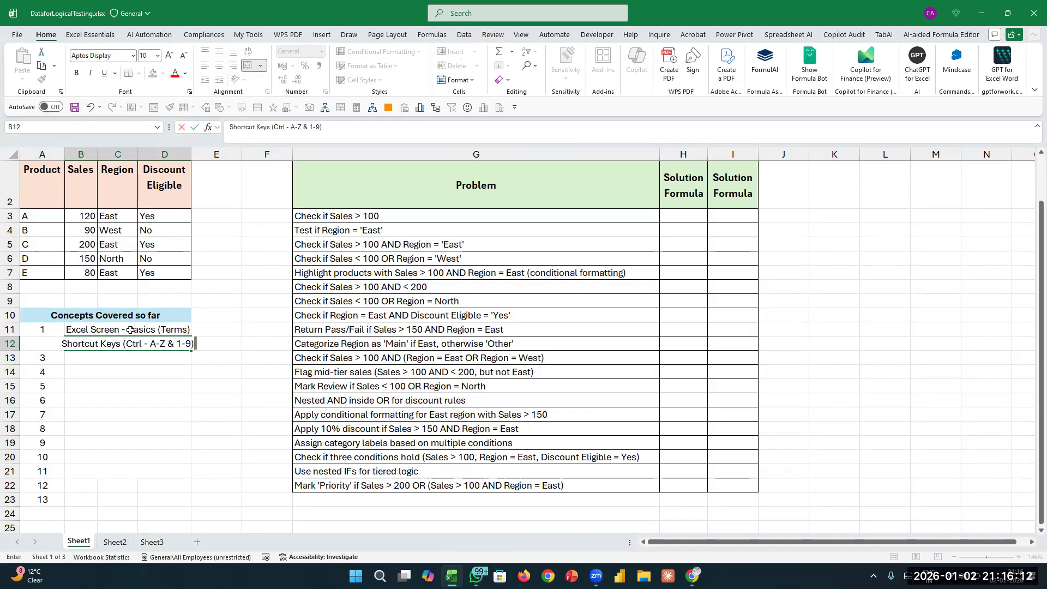
{"action": "key", "text": "Return"}
{"action": "left_click_drag", "start_coordinate": [192, 150], "coordinate": [195, 150]}
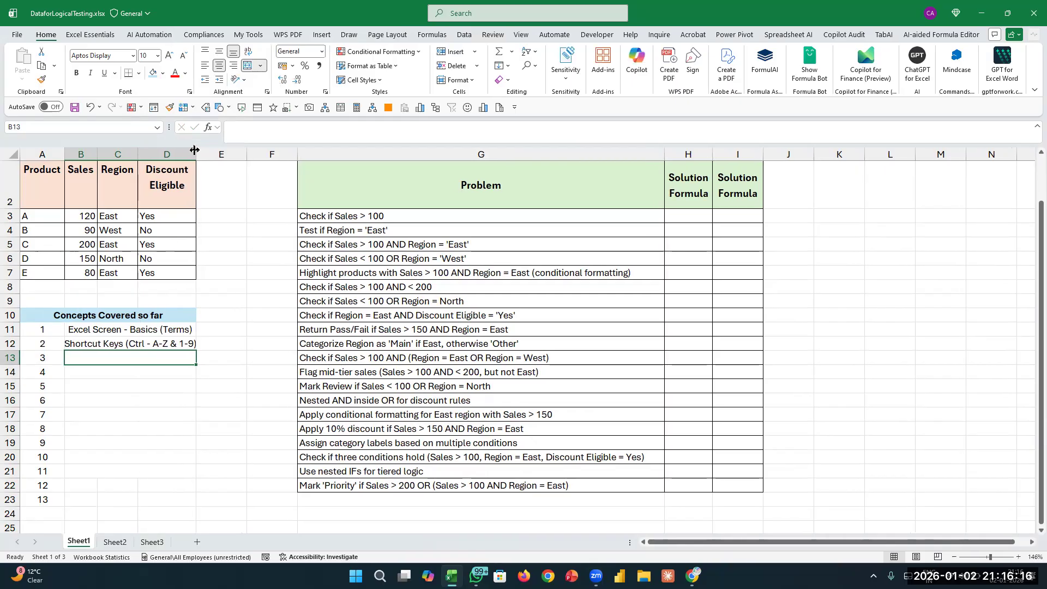
Copy concept 2 down to B13, change it to 'Shortcut Keys (Alt + Various Keys)', and widen column D to fit the text.
{"action": "key", "text": "ctrl+d"}
{"action": "key", "text": "F2"}
{"action": "key", "text": "Left"}
{"action": "key", "text": "BackSpace"}
{"action": "key", "text": "BackSpace"}
{"action": "key", "text": "BackSpace"}
{"action": "key", "text": "BackSpace"}
{"action": "key", "text": "BackSpace"}
{"action": "key", "text": "BackSpace"}
{"action": "key", "text": "BackSpace"}
{"action": "key", "text": "BackSpace"}
{"action": "key", "text": "BackSpace"}
{"action": "key", "text": "BackSpace"}
{"action": "key", "text": "BackSpace"}
{"action": "key", "text": "BackSpace"}
{"action": "key", "text": "BackSpace"}
{"action": "key", "text": "BackSpace"}
{"action": "key", "text": "BackSpace"}
{"action": "key", "text": "BackSpace"}
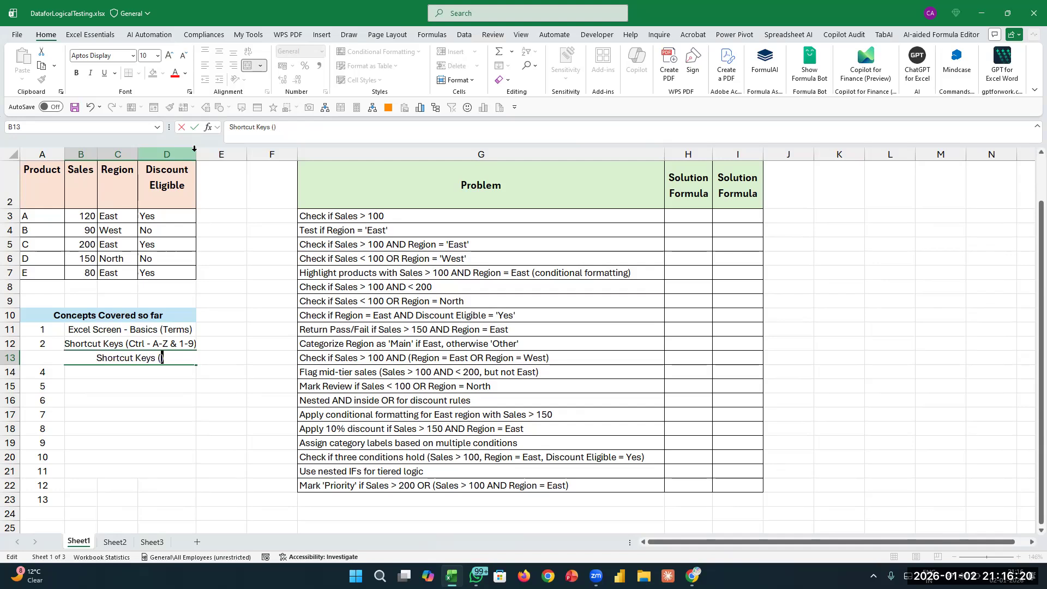
{"action": "type", "text": "Alt + "}
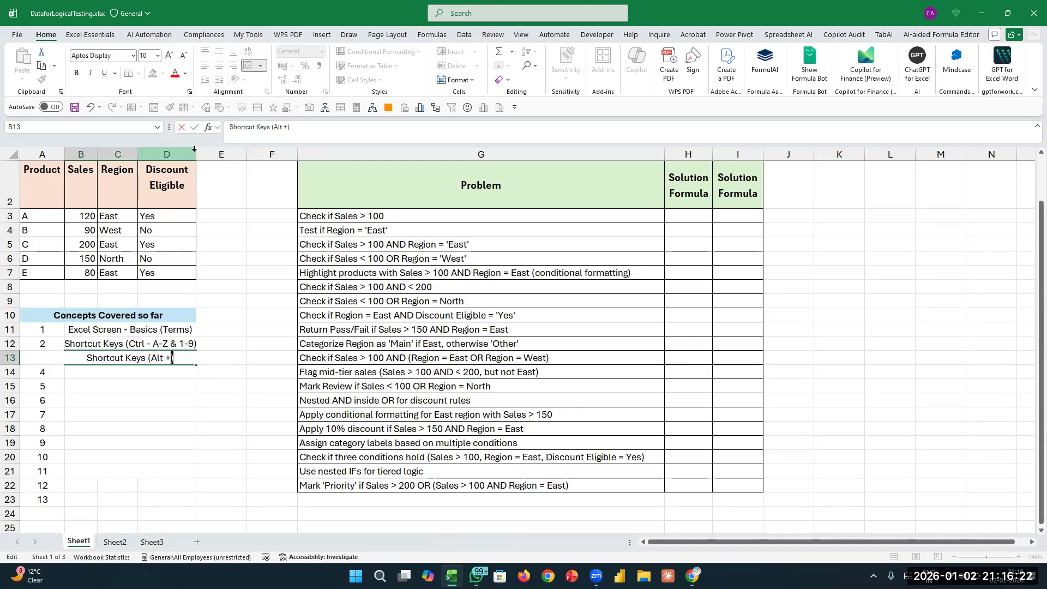
{"action": "type", "text": "Various"}
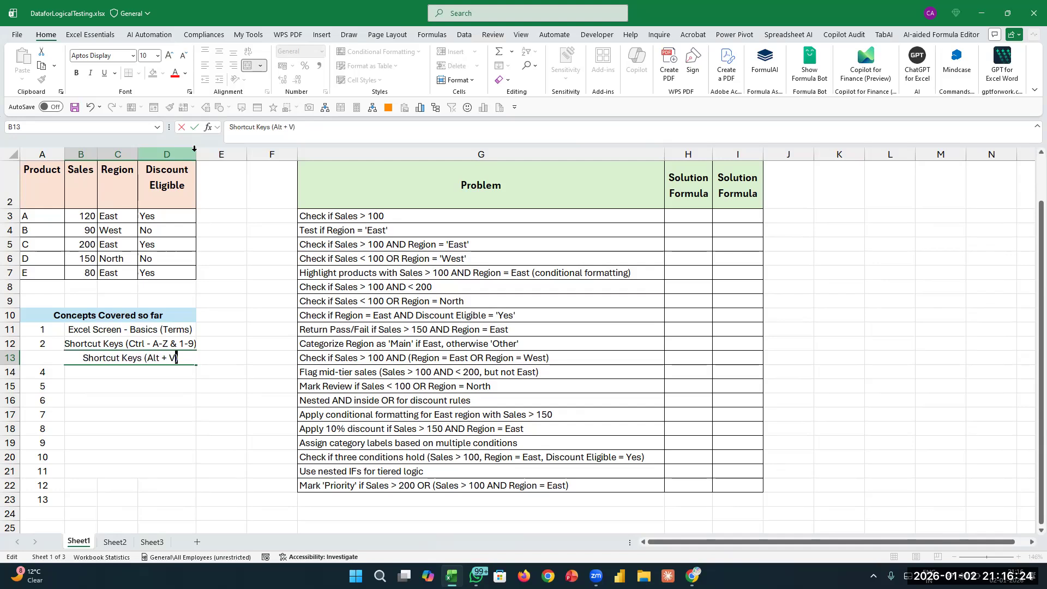
{"action": "type", "text": " Keys"}
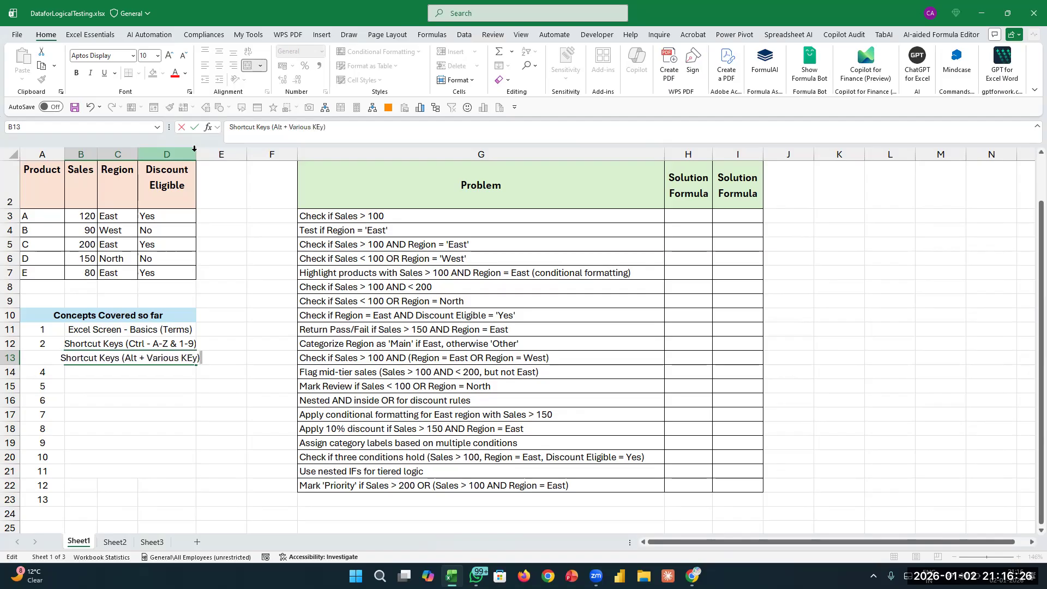
{"action": "key", "text": "Return"}
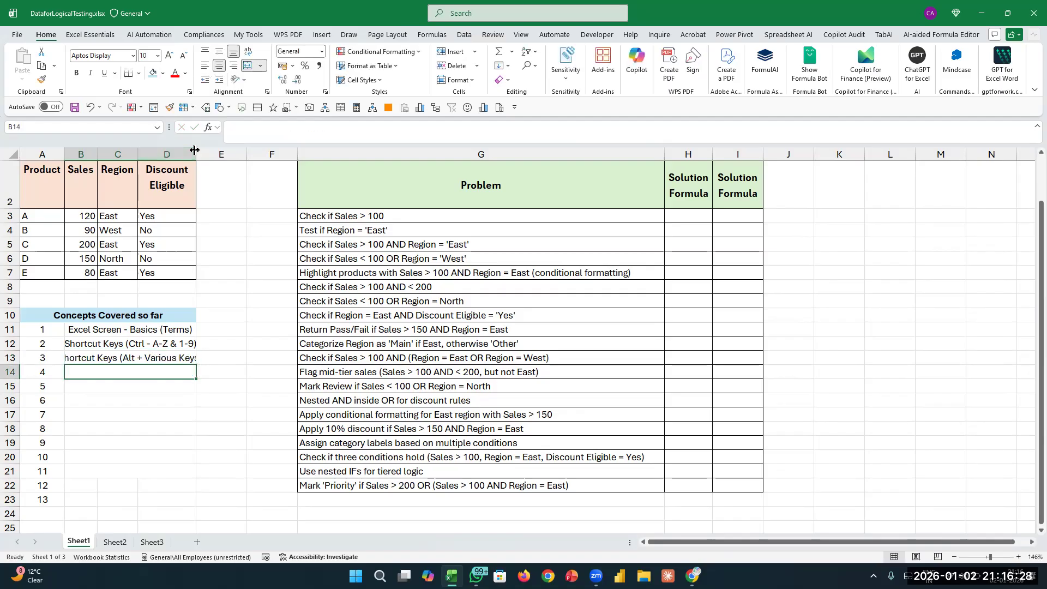
{"action": "left_click_drag", "start_coordinate": [195, 150], "coordinate": [224, 152]}
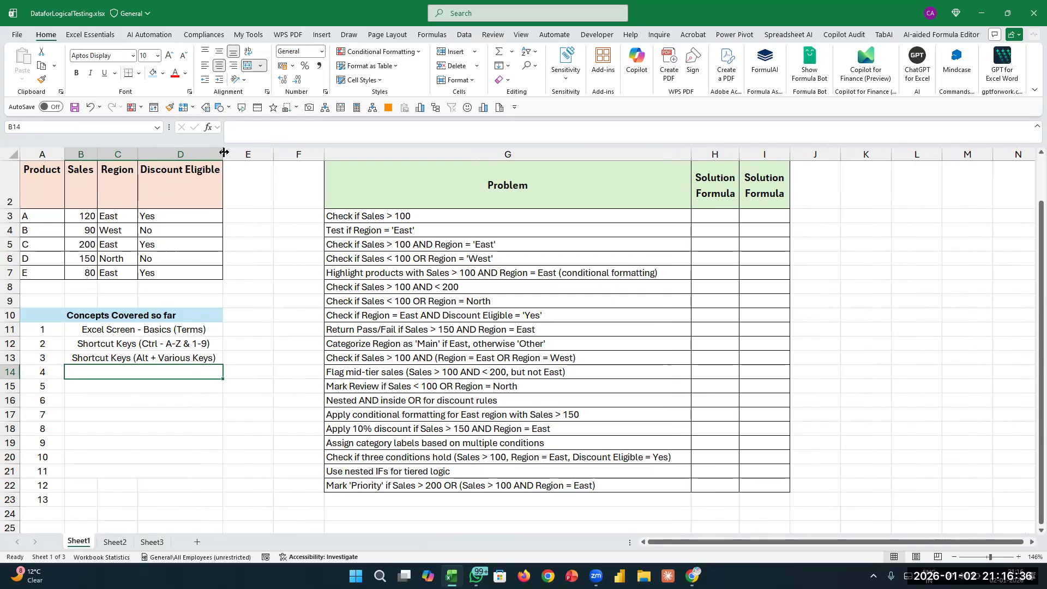
Enter 'Conditional Formatting (Highlight)' as concept 4 in B14.
{"action": "type", "text": "Cond"}
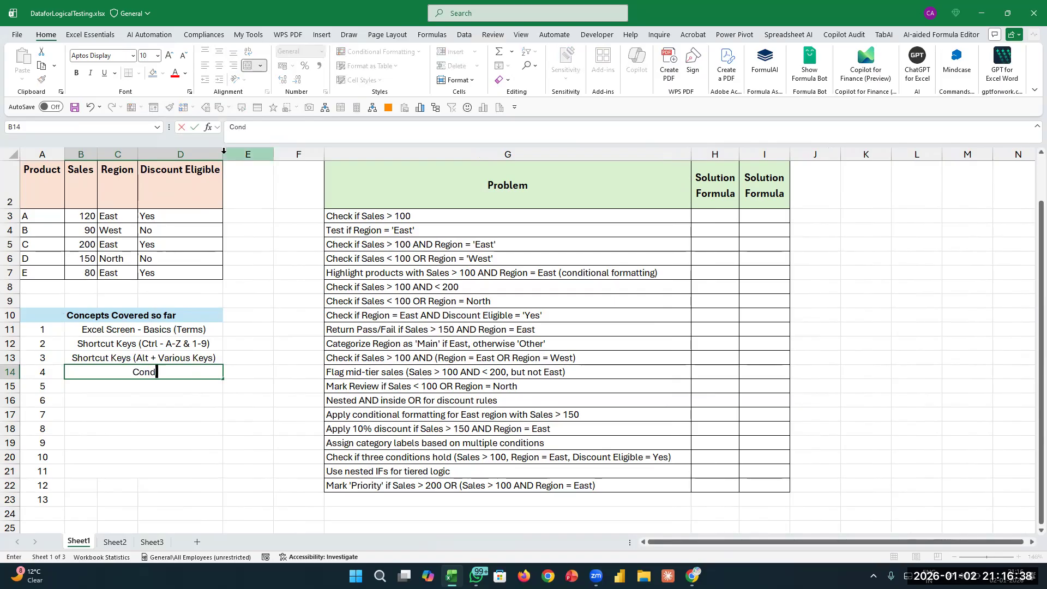
{"action": "type", "text": "itional "}
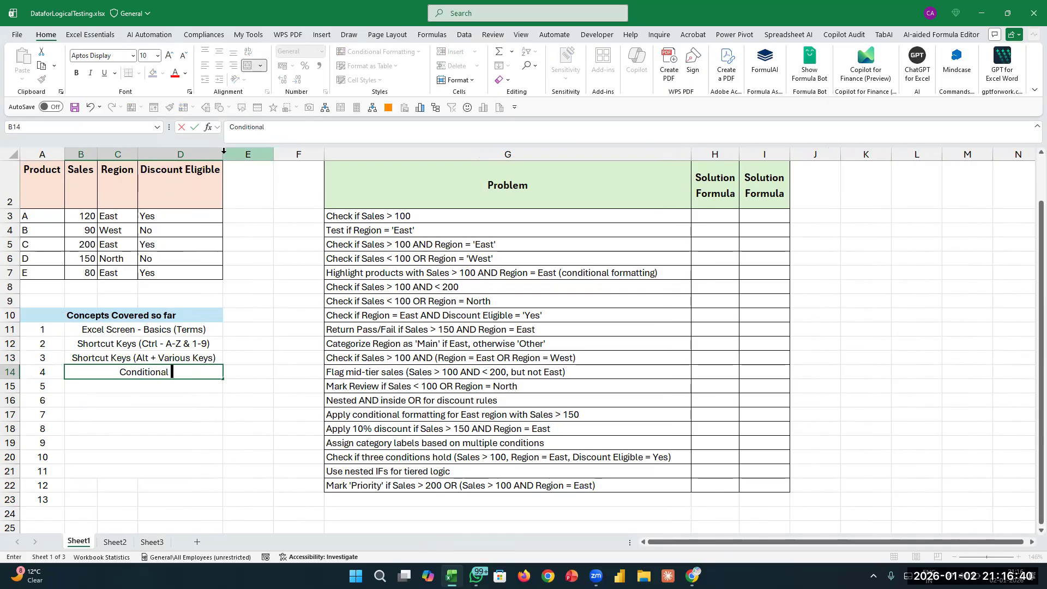
{"action": "type", "text": "Formatting "}
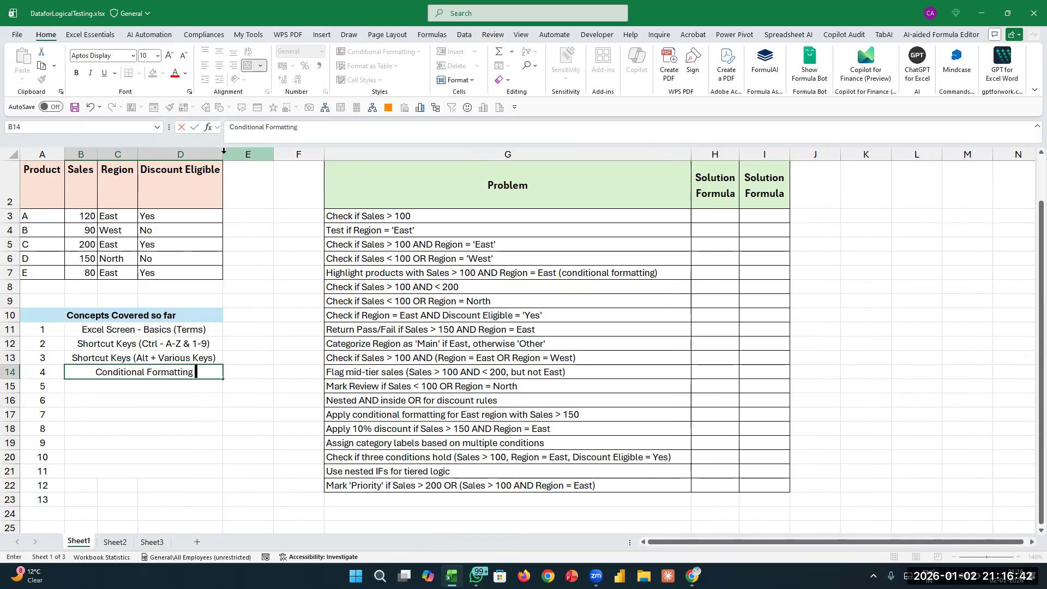
{"action": "type", "text": "(Highli"}
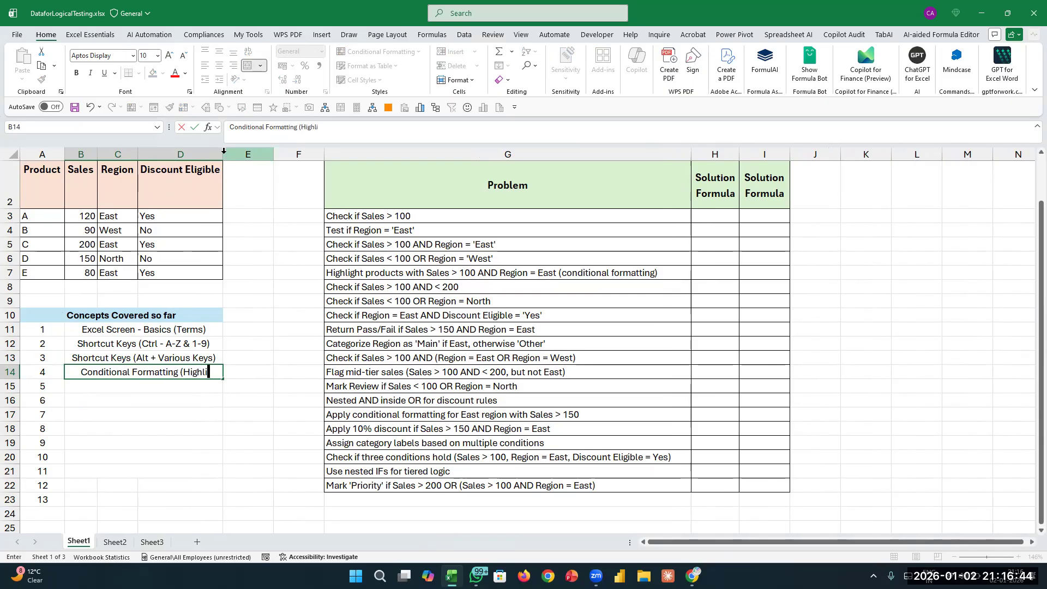
{"action": "type", "text": "ghts"}
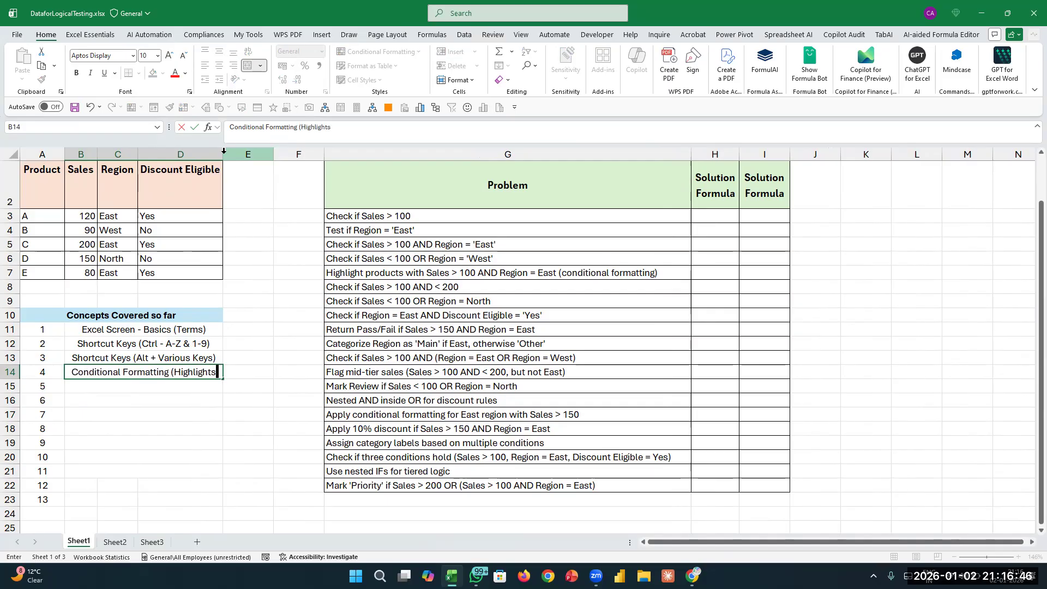
{"action": "key", "text": "BackSpace"}
{"action": "type", "text": ")"}
{"action": "key", "text": "Return"}
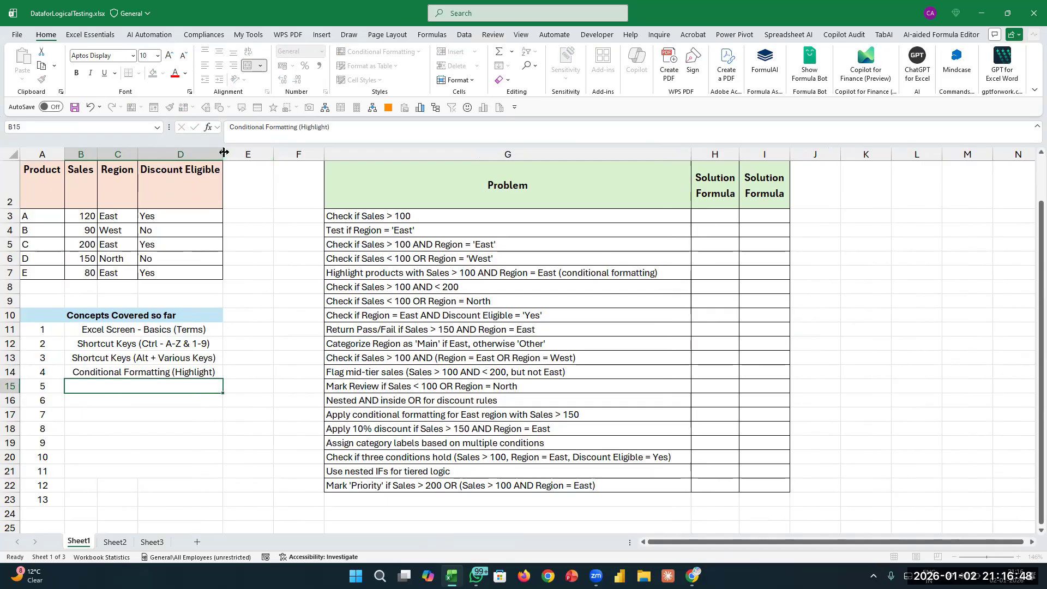
Enter 'Data Validation (List)' as concept 5 in B15.
{"action": "type", "text": "Data"}
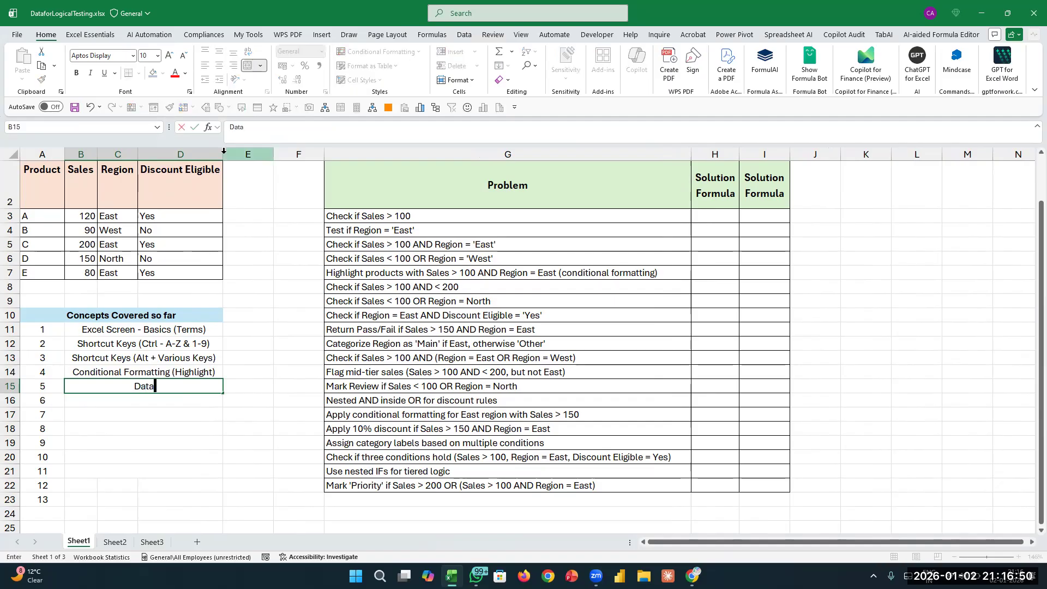
{"action": "type", "text": " Validation (List)"}
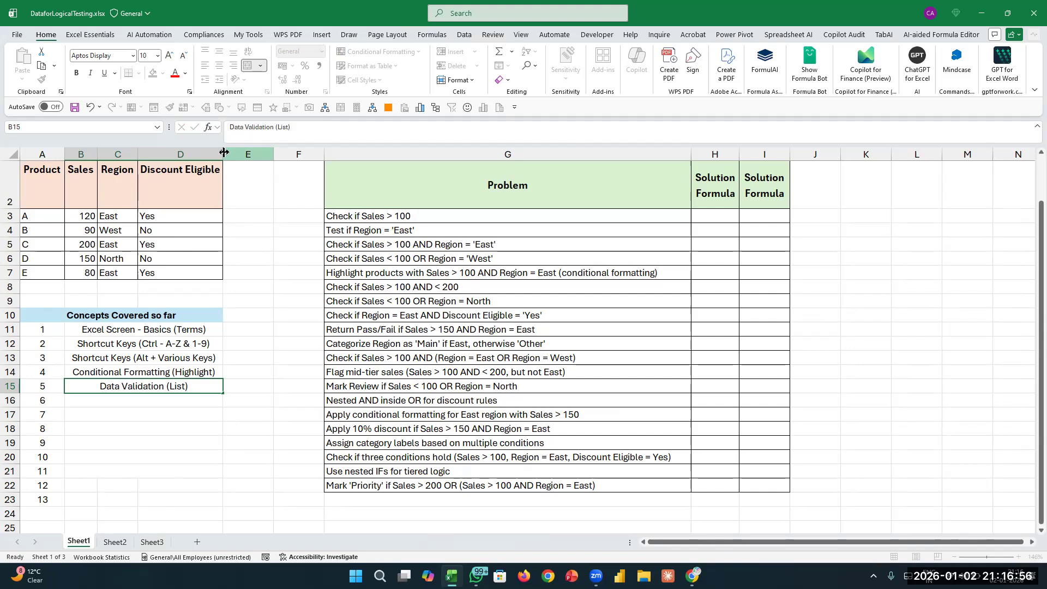
{"action": "key", "text": "Return"}
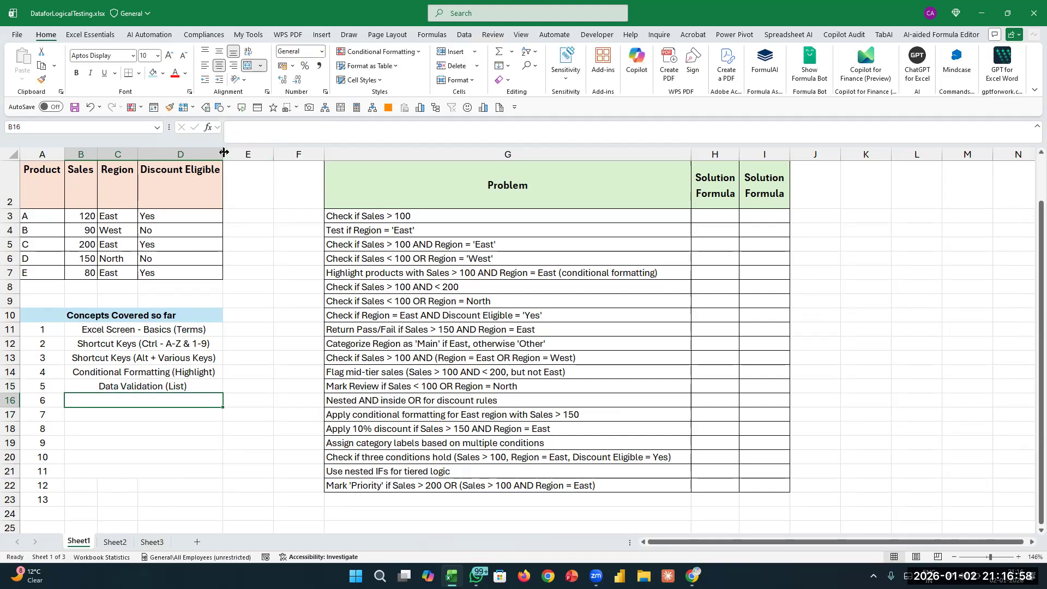
Enter 'Customize the Ribbon (QAT)' as concept 6 in B16.
{"action": "type", "text": "Cu"}
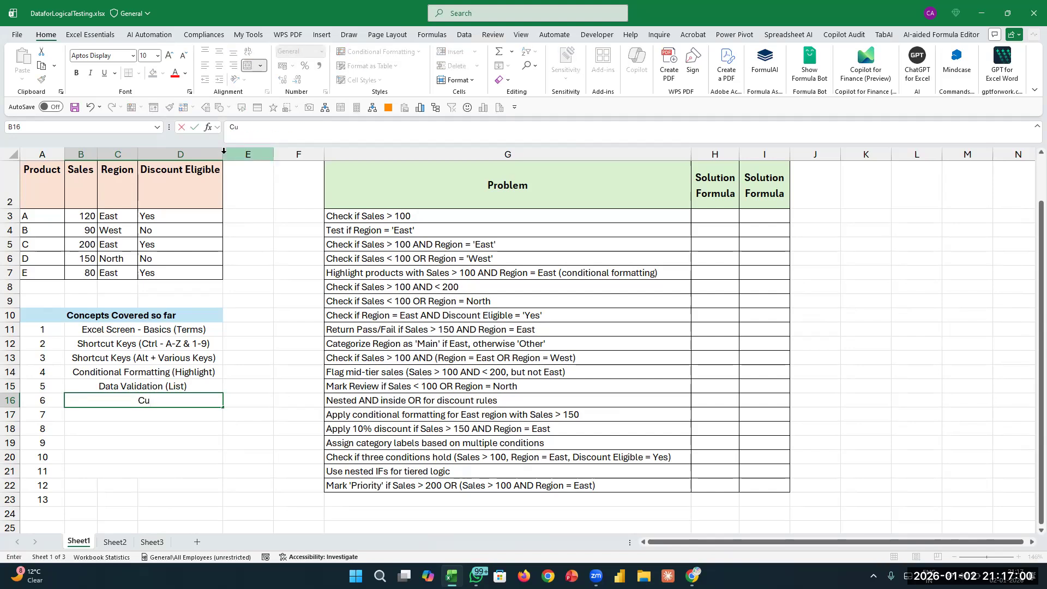
{"action": "type", "text": "stomize the Ribbon "}
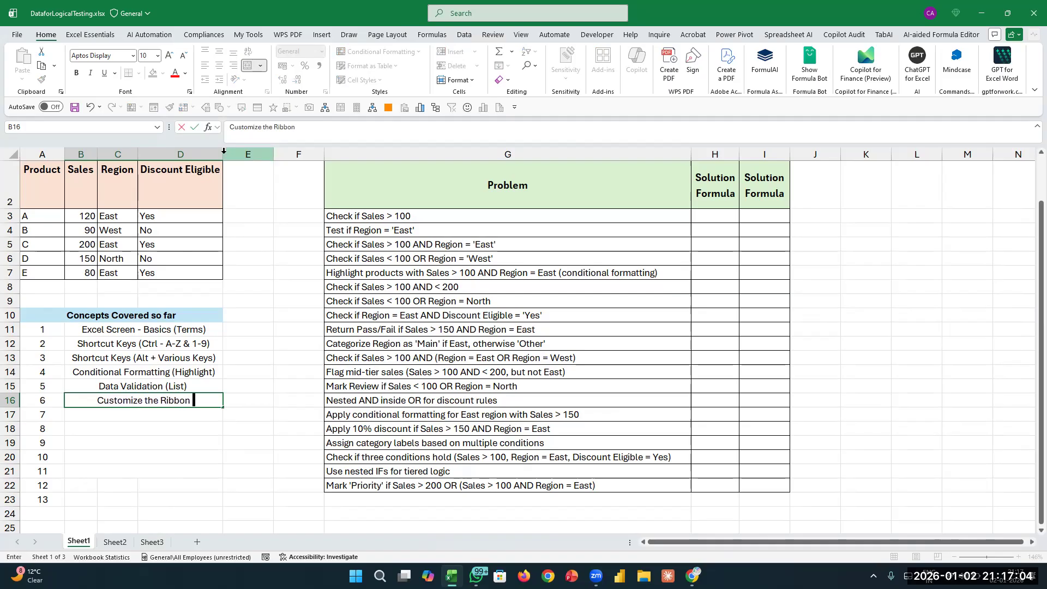
{"action": "type", "text": "(QAT)"}
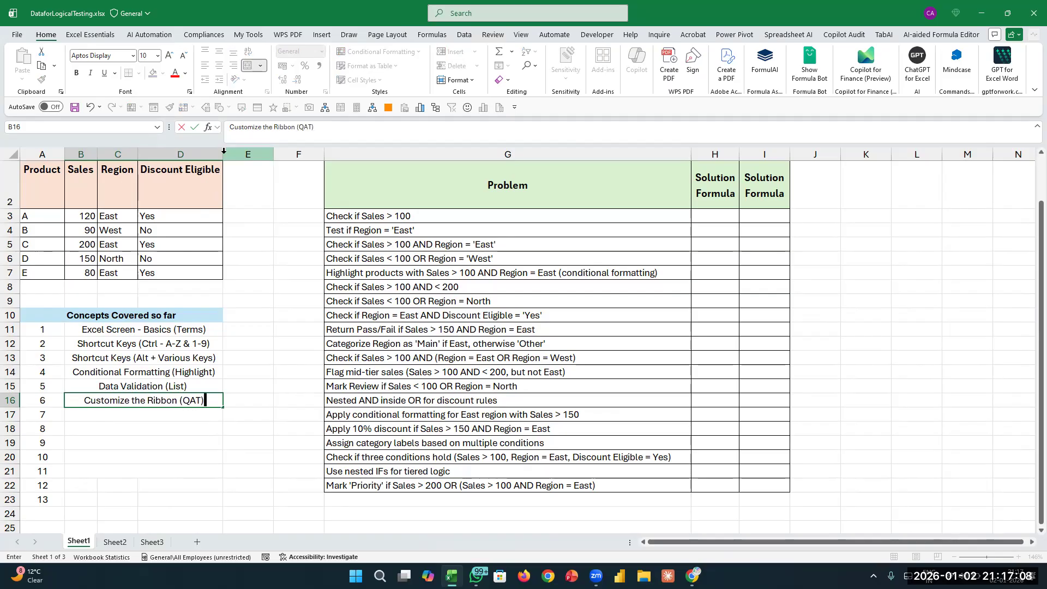
{"action": "key", "text": "Return"}
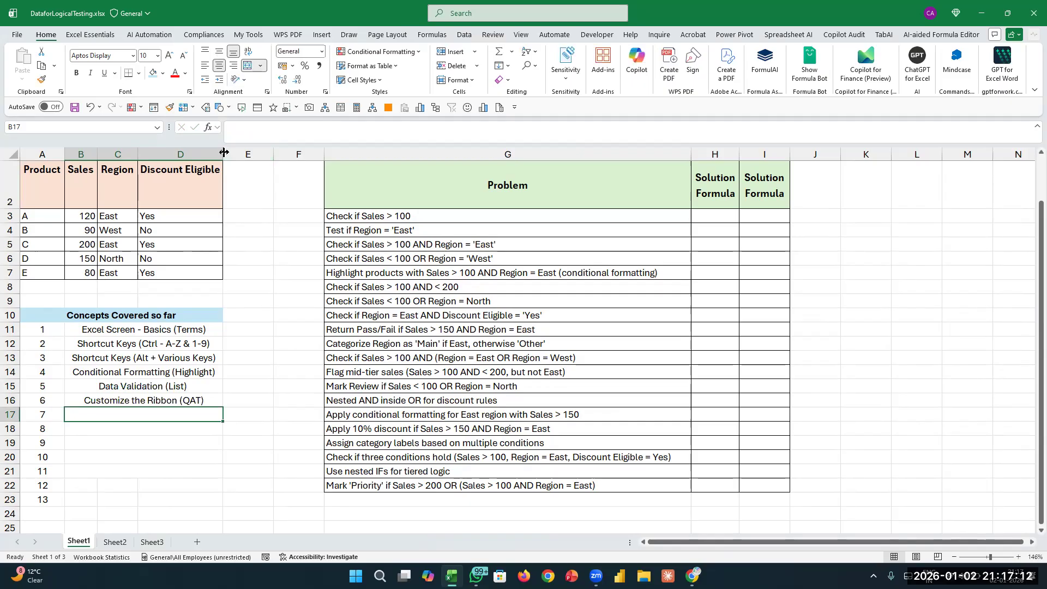
Enter 'Functions & Formulas' as concept 7 in B17.
{"action": "type", "text": "Functions "}
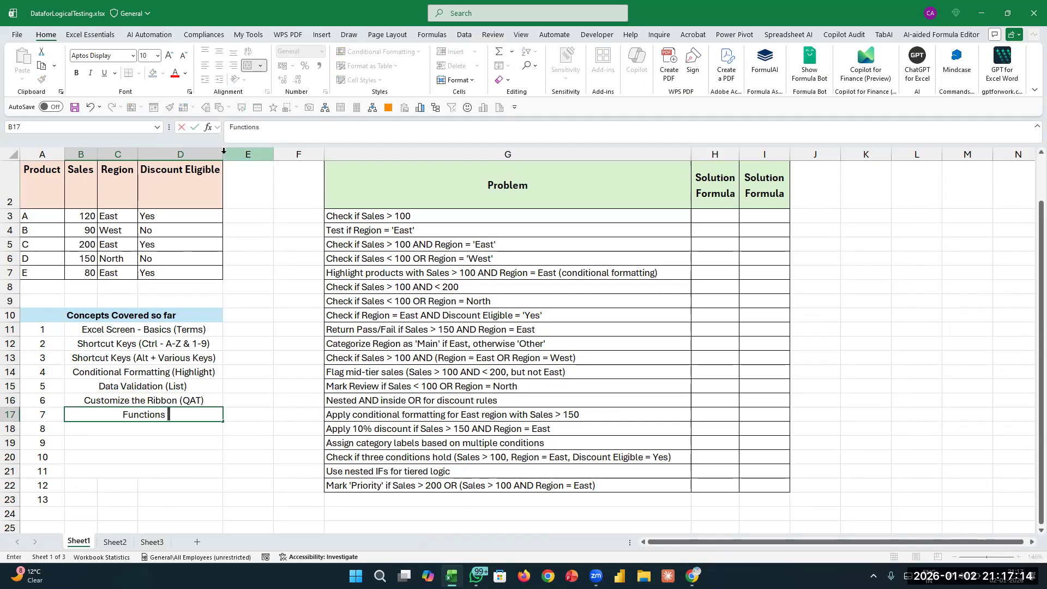
{"action": "type", "text": "& Formulas"}
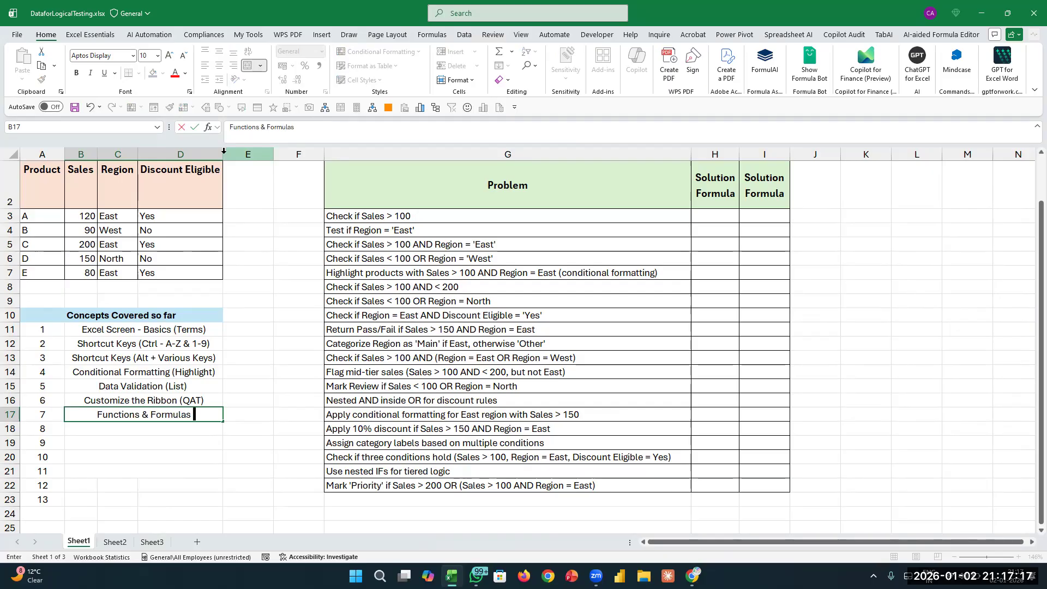
{"action": "key", "text": "ctrl+Return"}
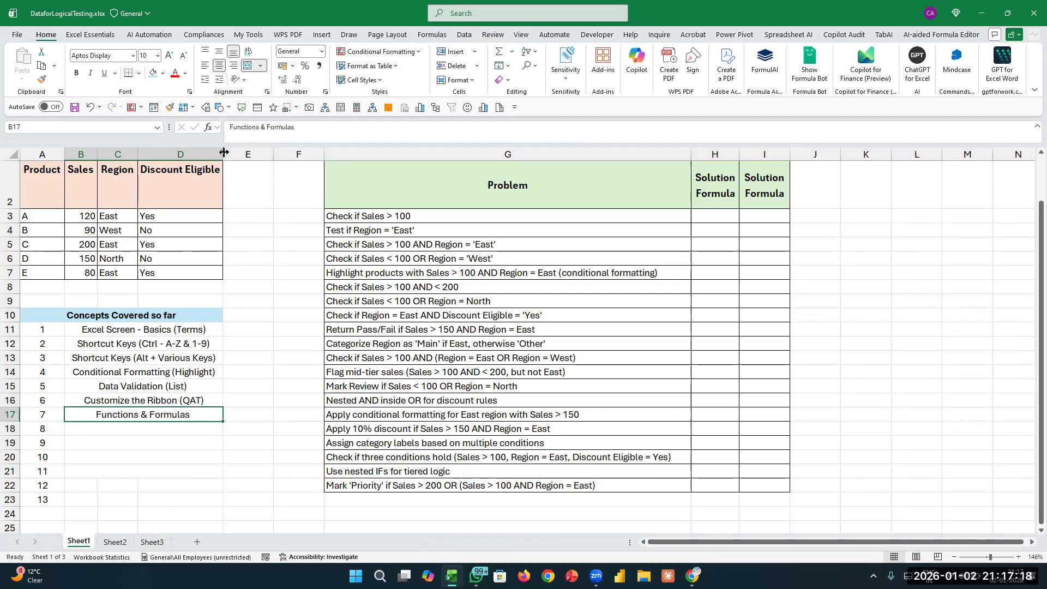
Make the 'Functions & Formulas' entry in B17 bold and underlined, and clear the unused numbers 8 to 13 in column A.
{"action": "key", "text": "ctrl+u"}
{"action": "key", "text": "ctrl+b"}
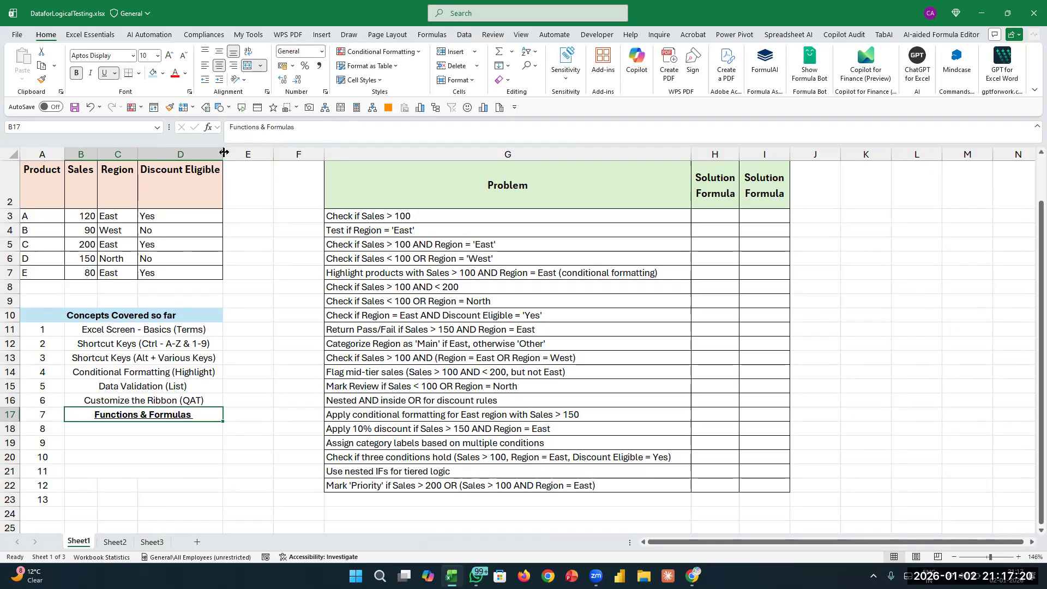
{"action": "key", "text": "Down"}
{"action": "key", "text": "Left"}
{"action": "key", "text": "shift+Down"}
{"action": "key", "text": "ctrl+shift+Down"}
{"action": "key", "text": "ctrl+shift+Down"}
{"action": "key", "text": "Delete"}
{"action": "key", "text": "Up"}
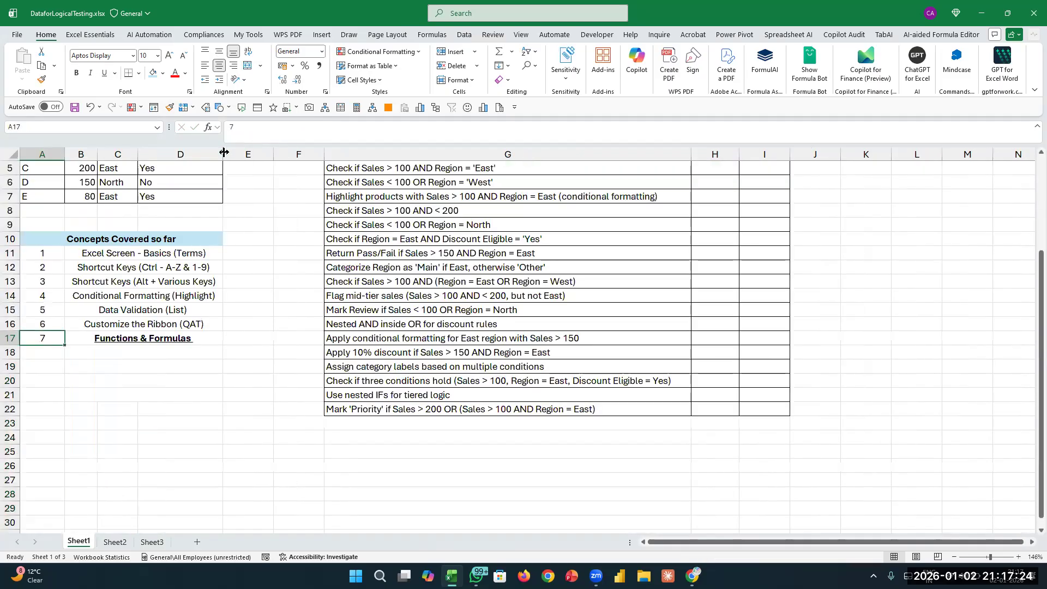
Enter 'Sum - Sum, Sumif, Sumifs, Subtotal, Aggregate' left-aligned in B18 and widen column D to fit it.
{"action": "key", "text": "Right"}
{"action": "key", "text": "Down"}
{"action": "type", "text": "Sum"}
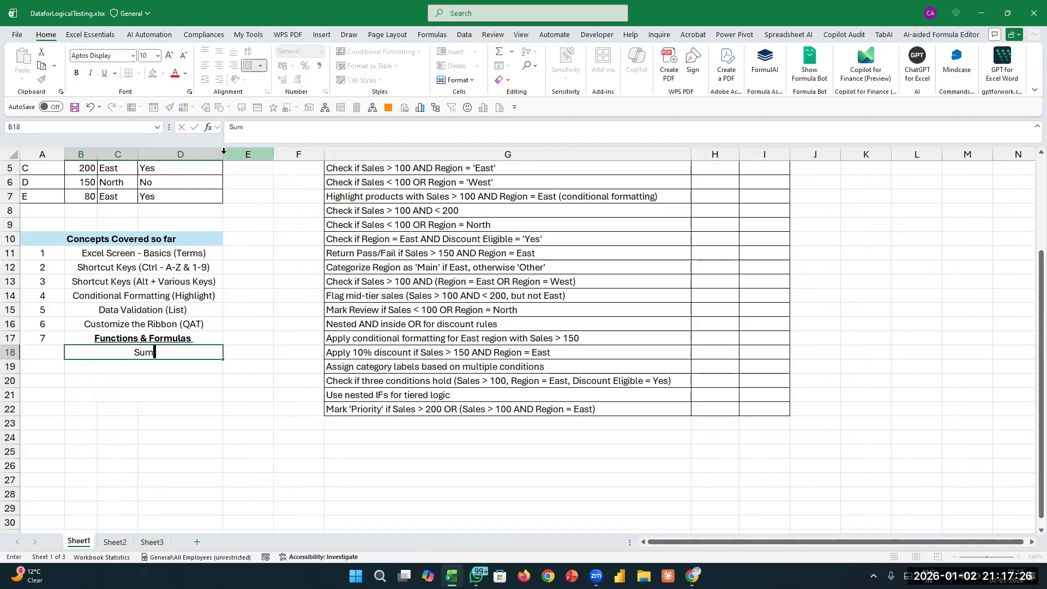
{"action": "type", "text": " - Sum, Sumif"}
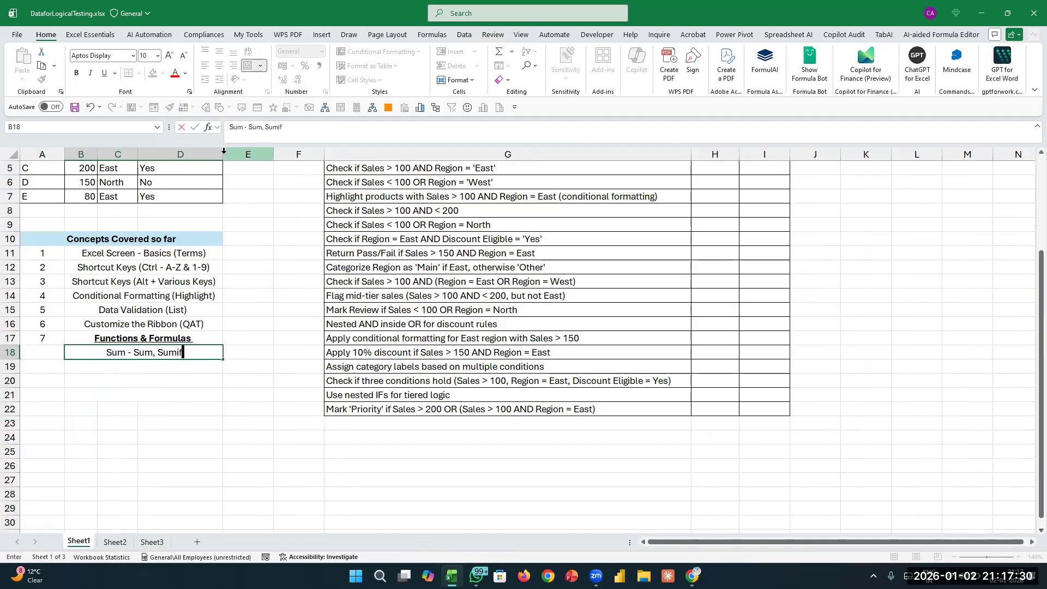
{"action": "type", "text": ", Sumifs,"}
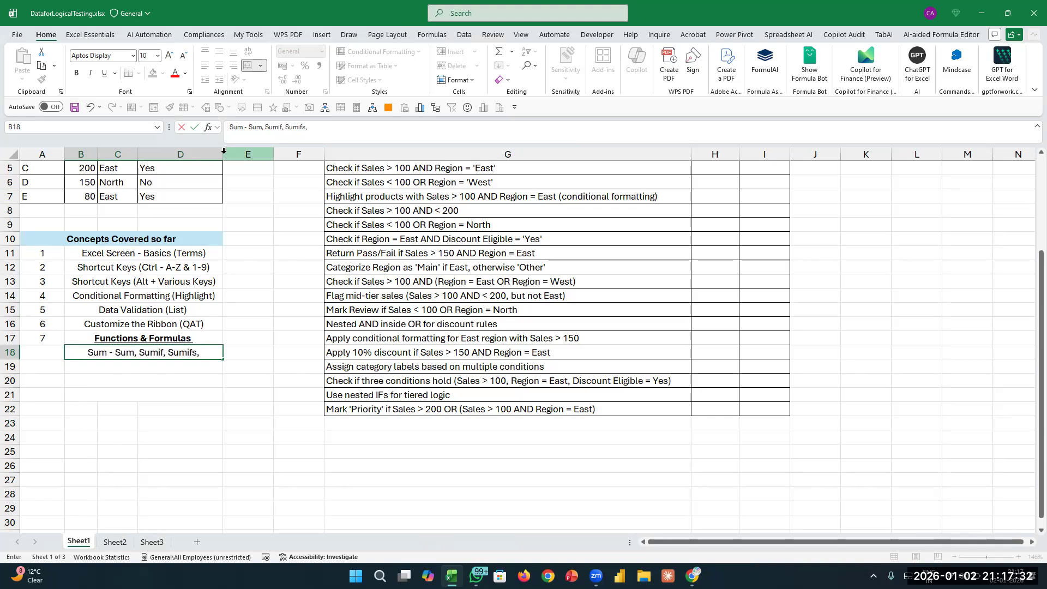
{"action": "type", "text": " Subtot"}
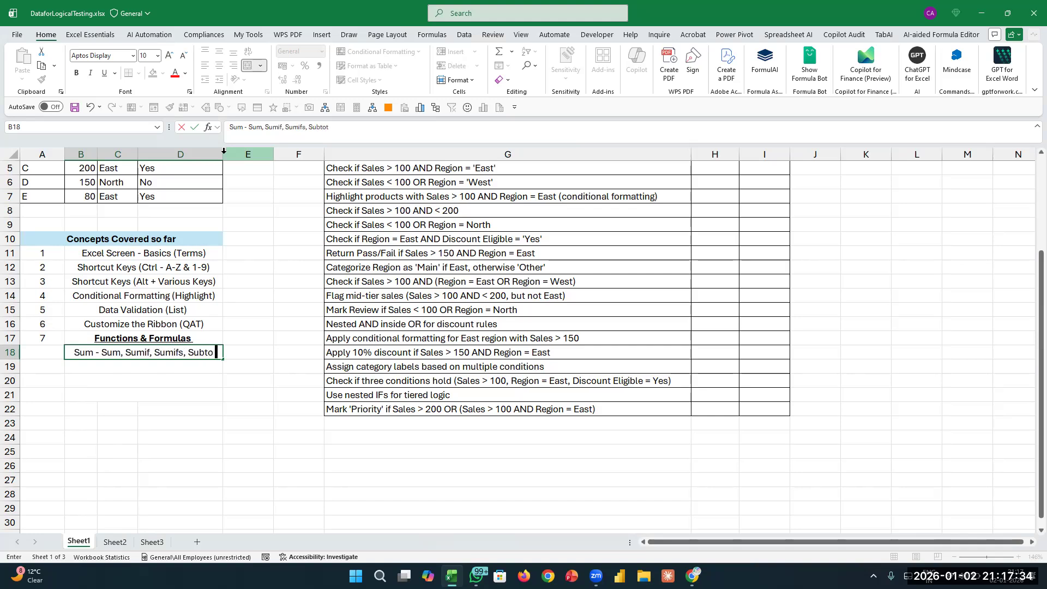
{"action": "type", "text": "al, Agg"}
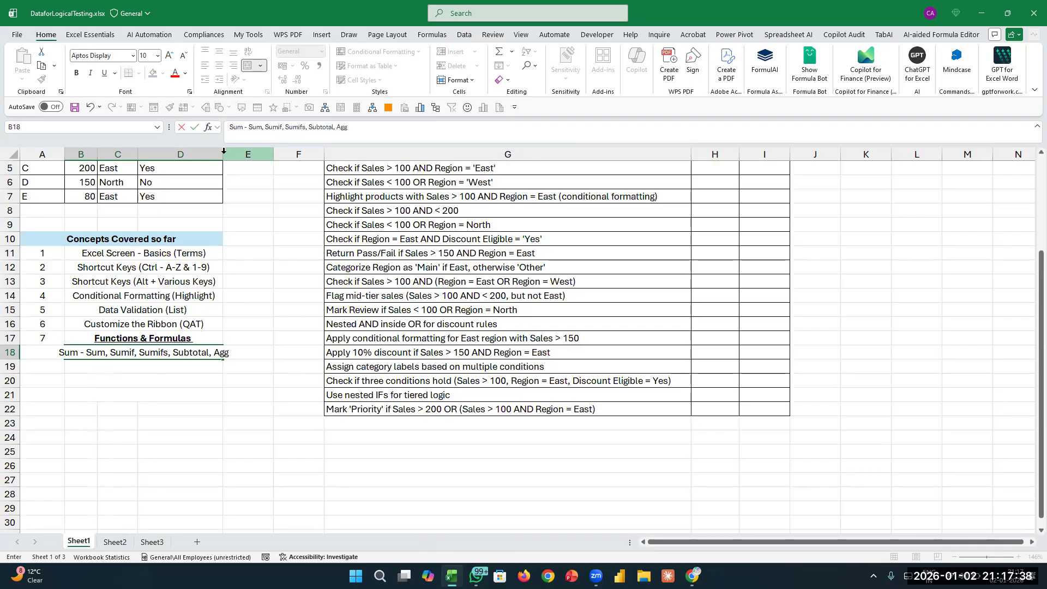
{"action": "type", "text": "regate"}
{"action": "key", "text": "ctrl+Return"}
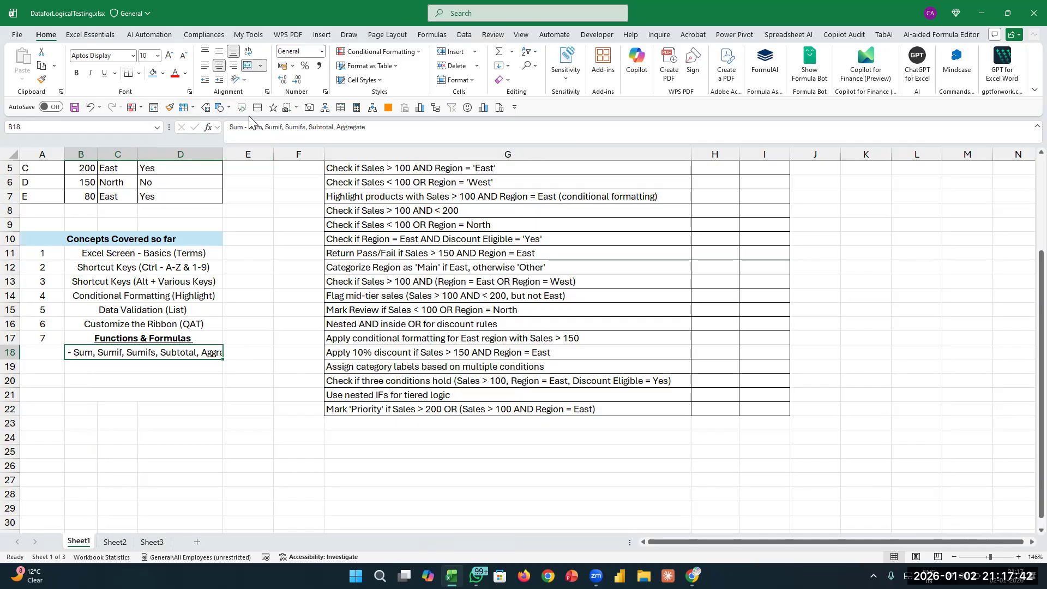
{"action": "left_click", "coordinate": [205, 66]}
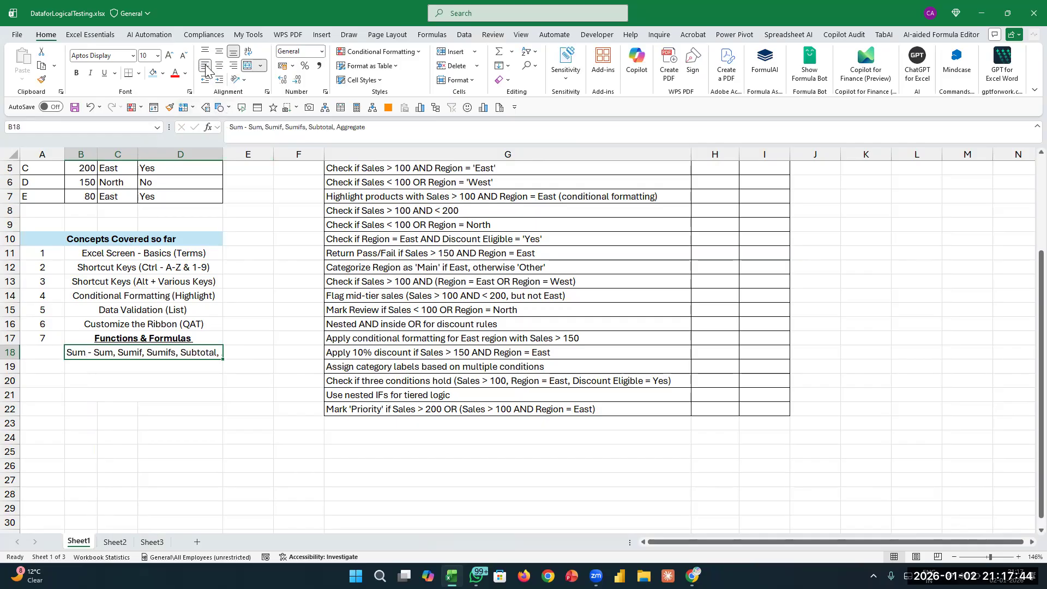
{"action": "left_click_drag", "start_coordinate": [222, 155], "coordinate": [291, 164]}
Enter 'Count - Count, CountA, CountBlank, Countif, Countifs' in B19 and widen column D to fit it.
{"action": "key", "text": "Return"}
{"action": "type", "text": "Count - "}
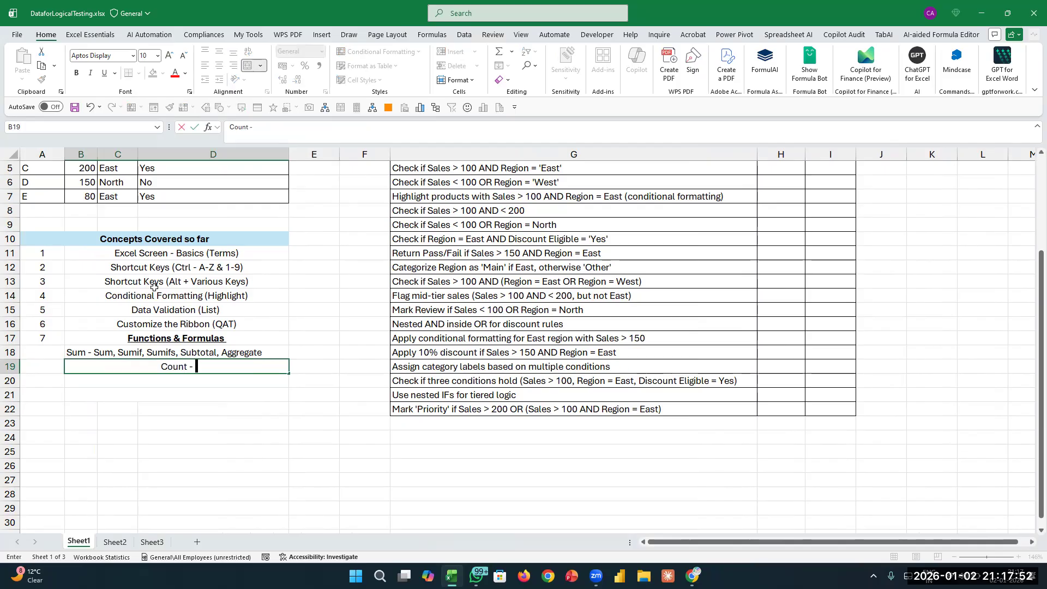
{"action": "type", "text": "Count, CountA"}
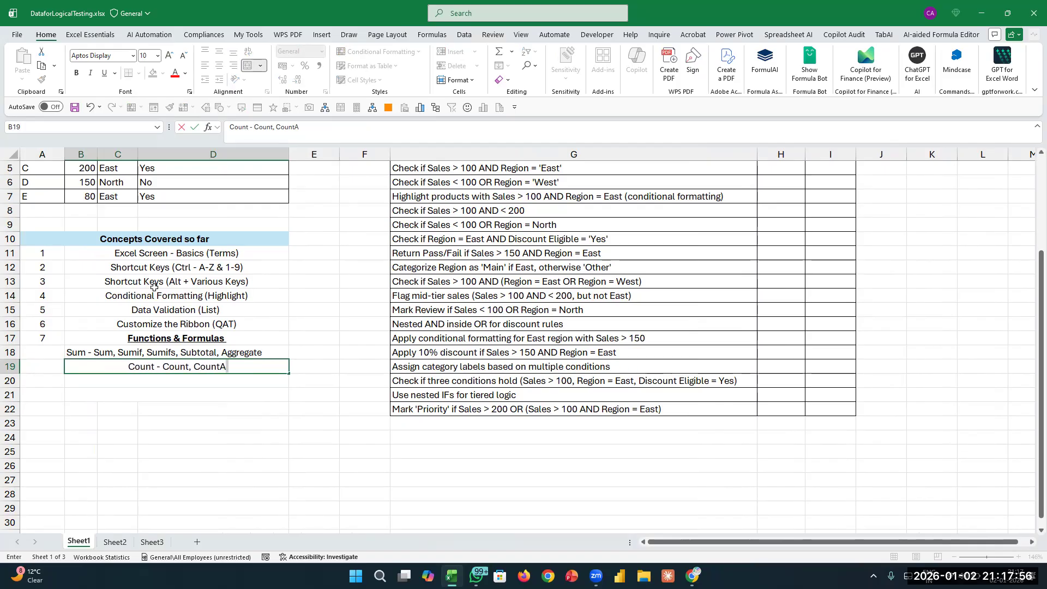
{"action": "type", "text": ", Cou"}
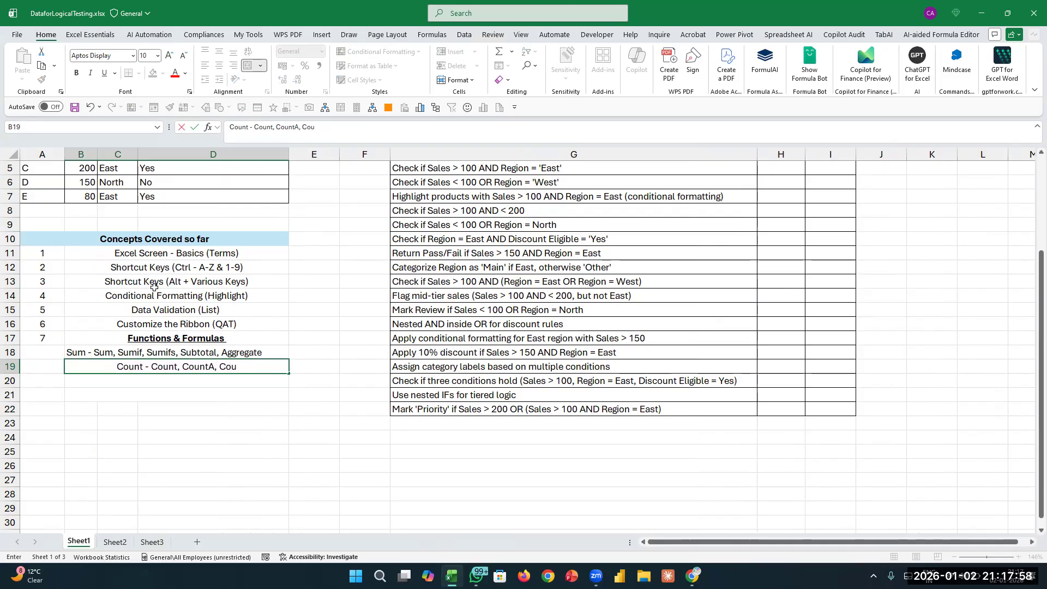
{"action": "type", "text": "ntBlank, Counf"}
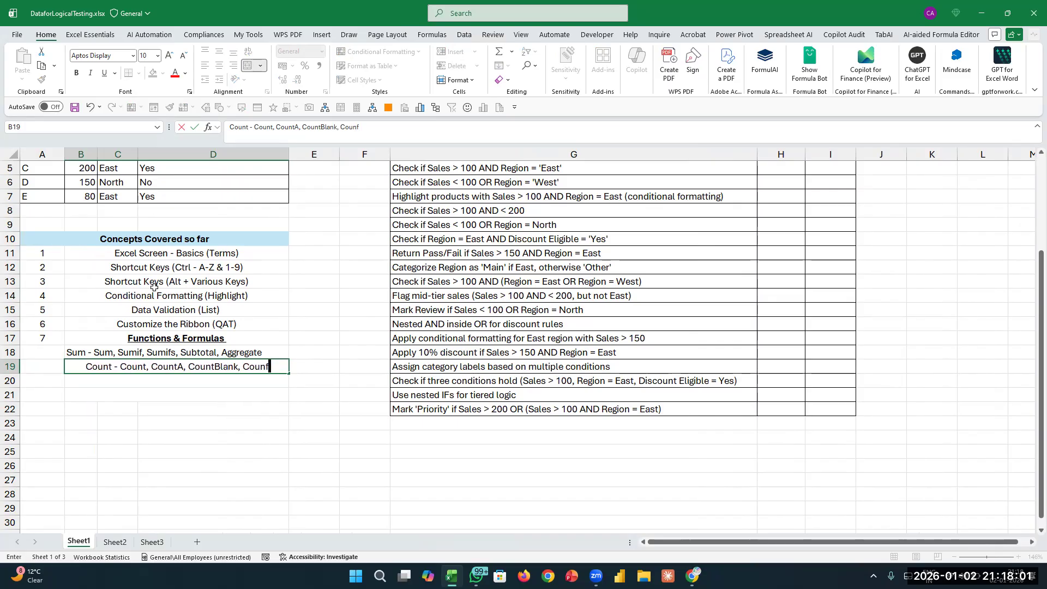
{"action": "key", "text": "BackSpace"}
{"action": "type", "text": "tif, Count"}
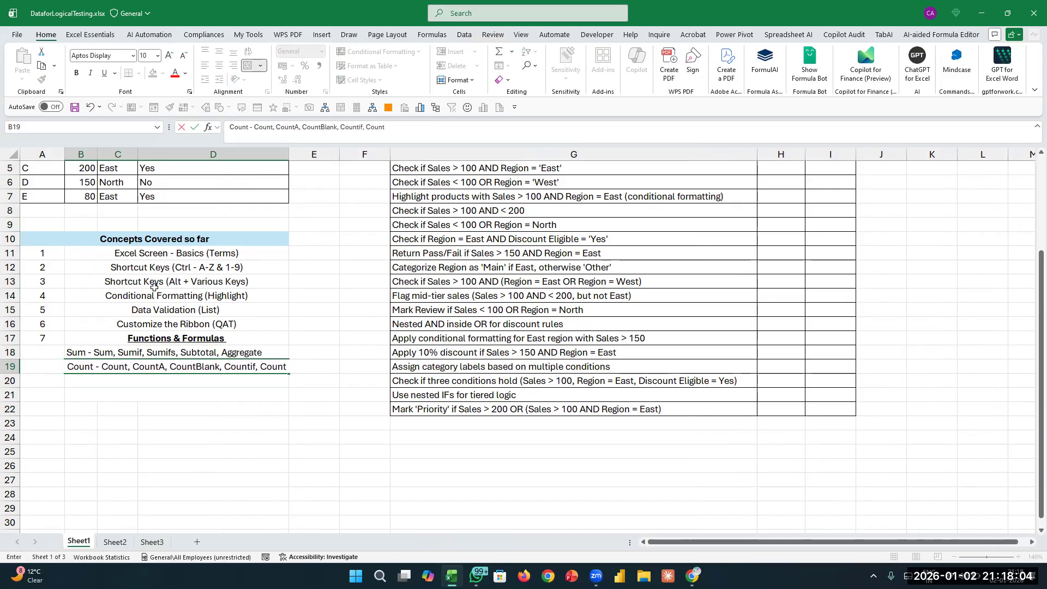
{"action": "type", "text": "ifs"}
{"action": "key", "text": "Return"}
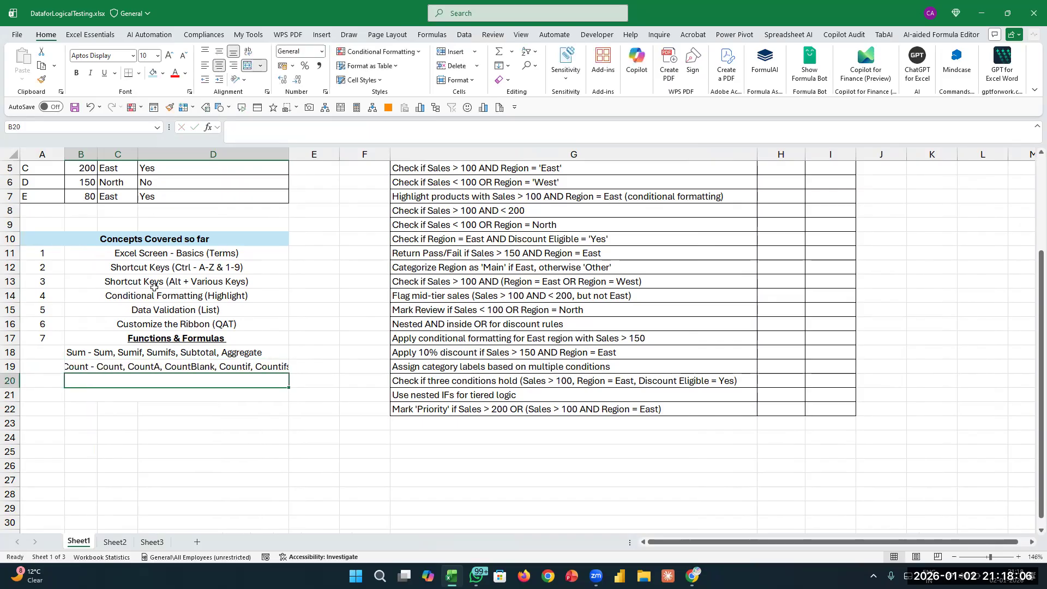
{"action": "left_click_drag", "start_coordinate": [289, 154], "coordinate": [305, 161]}
Insert 'SumProduct,' between Subtotal and Aggregate in the Sum entry in B18.
{"action": "key", "text": "Up"}
{"action": "key", "text": "Up"}
{"action": "key", "text": "F2"}
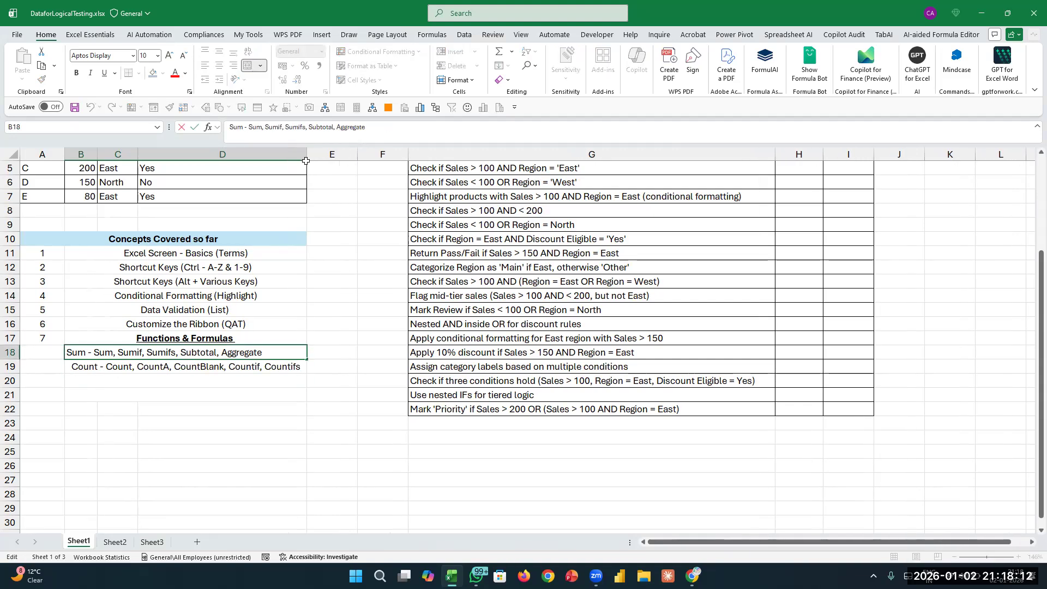
{"action": "type", "text": "S"}
{"action": "key", "text": "BackSpace"}
{"action": "key", "text": "Right"}
{"action": "key", "text": "Right"}
{"action": "key", "text": "Right"}
{"action": "key", "text": "Right"}
{"action": "key", "text": "Right"}
{"action": "key", "text": "Right"}
{"action": "key", "text": "Right"}
{"action": "type", "text": "Sum"}
{"action": "key", "text": "BackSpace"}
{"action": "type", "text": "Product"}
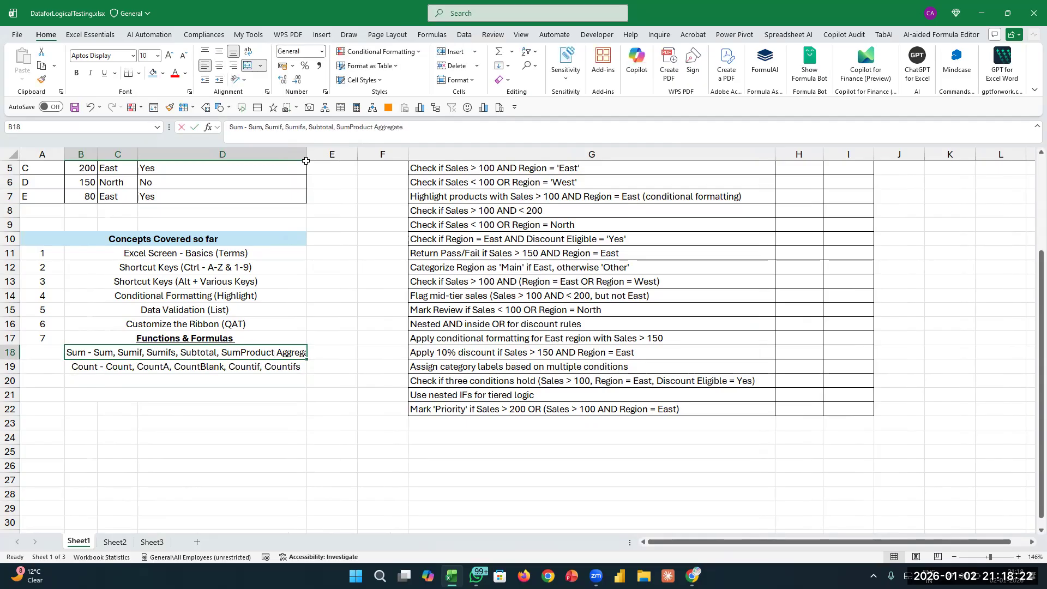
{"action": "key", "text": "Left"}
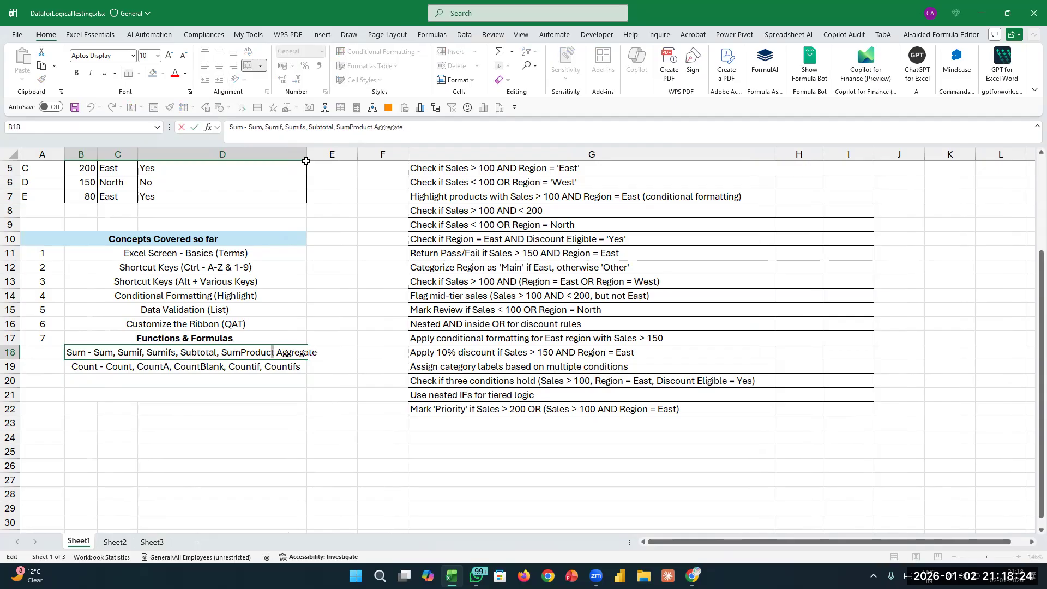
{"action": "type", "text": ","}
{"action": "key", "text": "Return"}
Widen column D to fit the extended Sum entry and left-align the Count entry in B19.
{"action": "left_click_drag", "start_coordinate": [306, 160], "coordinate": [328, 156]}
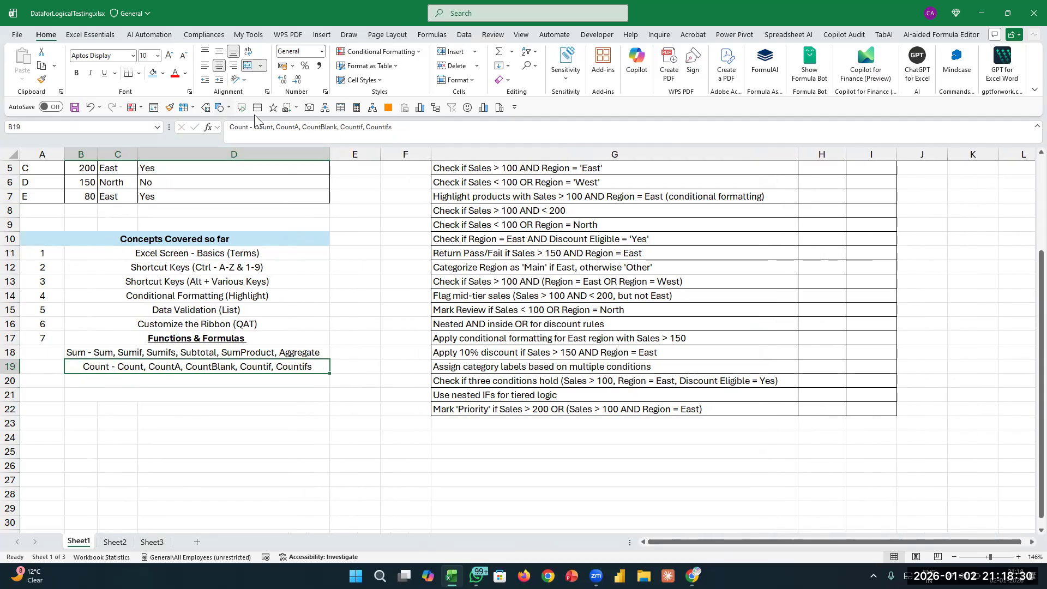
{"action": "left_click", "coordinate": [206, 66]}
Enter 'Logical - If, Ifs, Nested If, If with AND / OR / NOT' in B20 and left-align it.
{"action": "key", "text": "Down"}
{"action": "key", "text": "Down"}
{"action": "key", "text": "ctrl+c"}
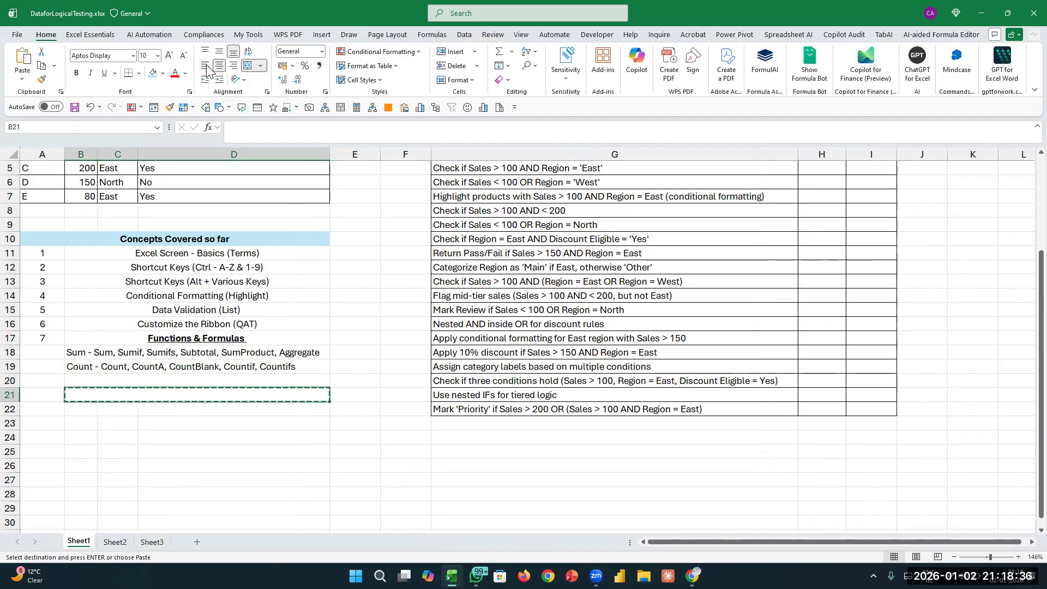
{"action": "key", "text": "Return"}
{"action": "key", "text": "Up"}
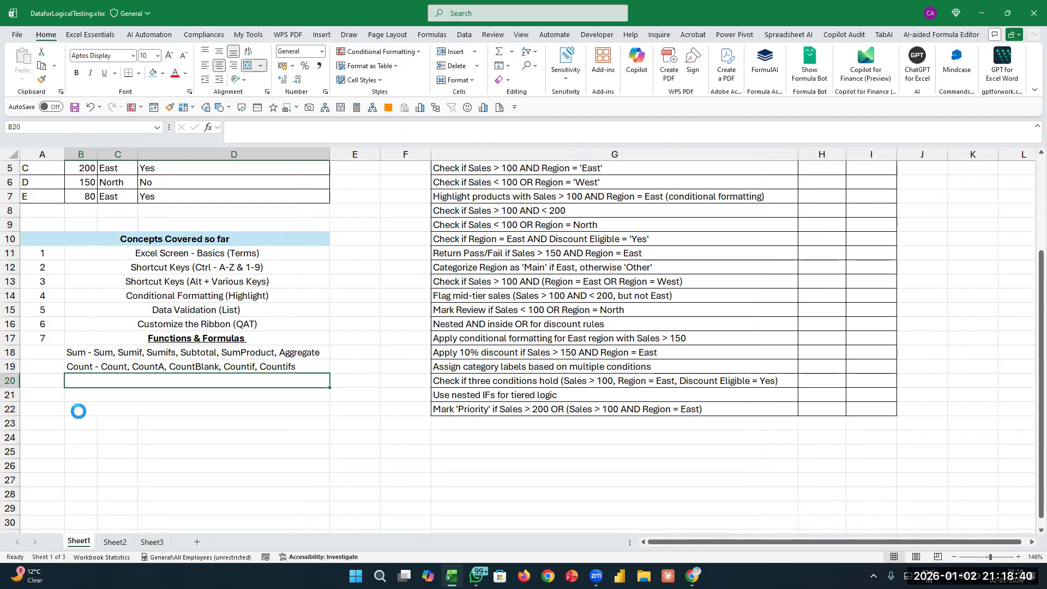
{"action": "type", "text": "Logicn"}
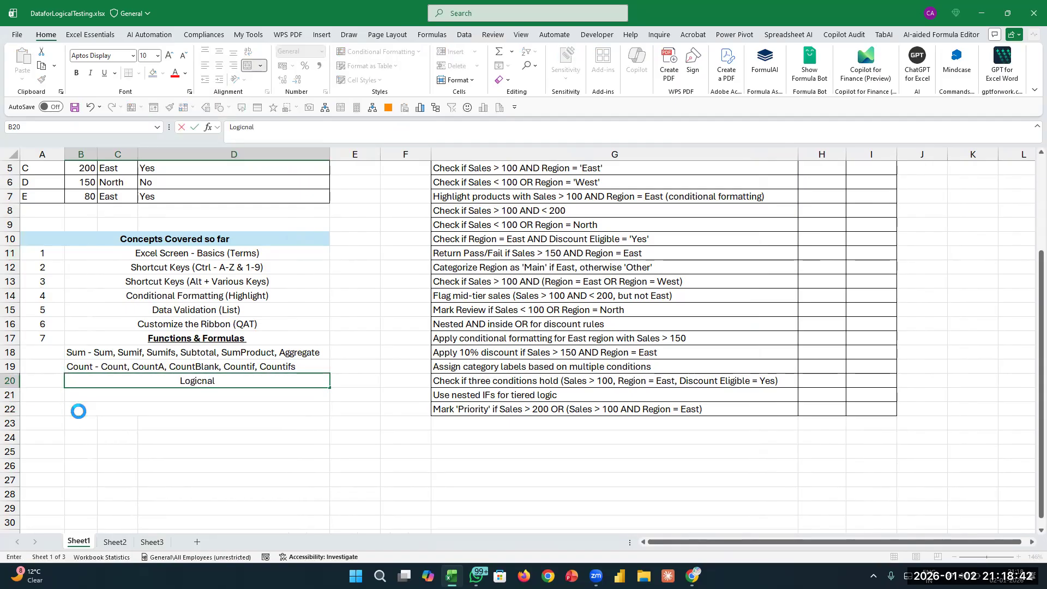
{"action": "key", "text": "BackSpace"}
{"action": "type", "text": "al"}
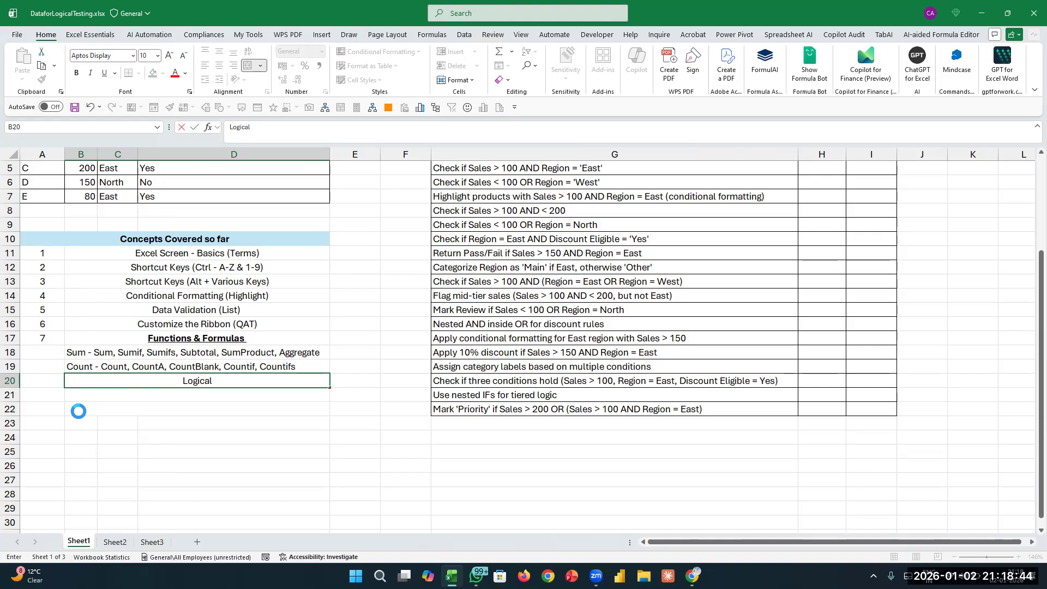
{"action": "type", "text": " - If, Ifs, Neste"}
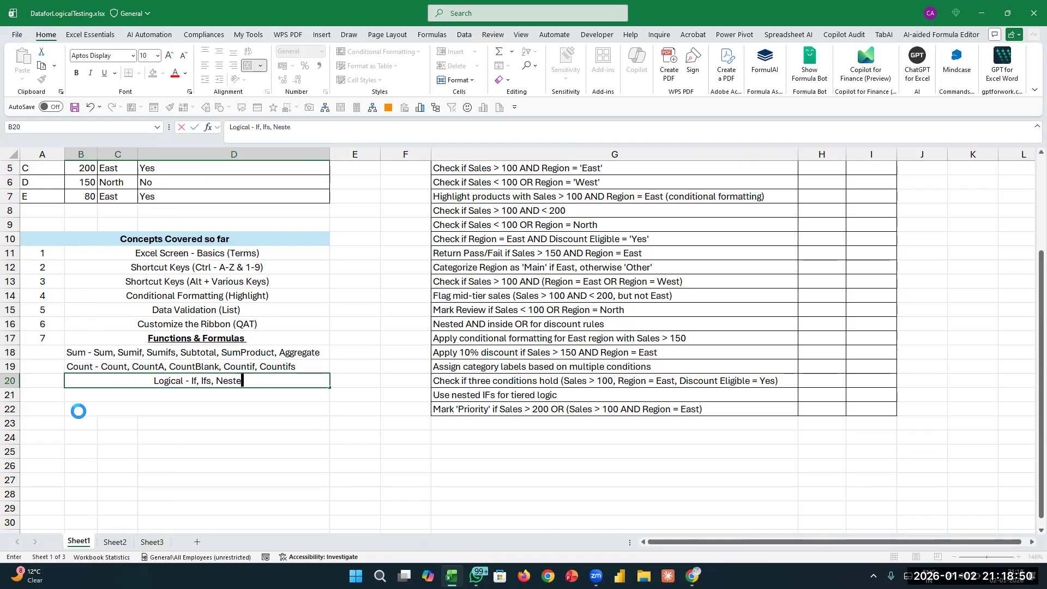
{"action": "type", "text": "d If"}
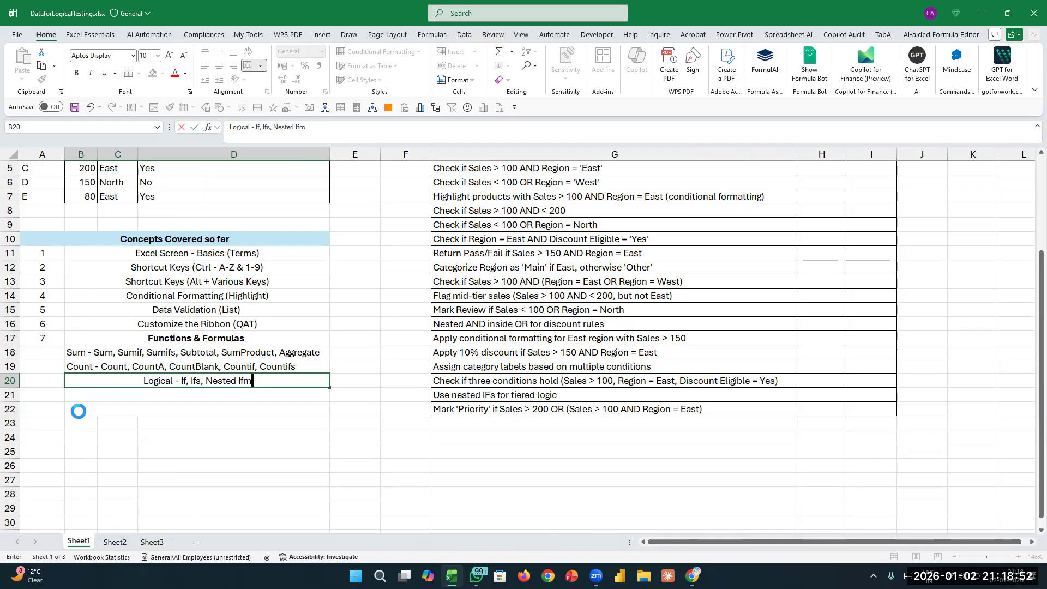
{"action": "type", "text": ","}
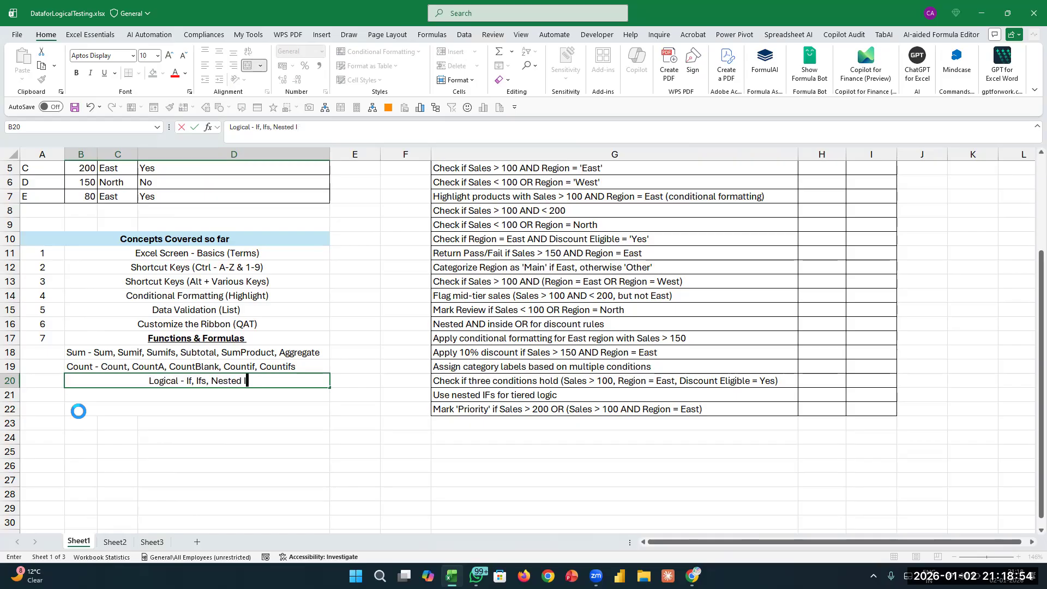
{"action": "type", "text": " If with "}
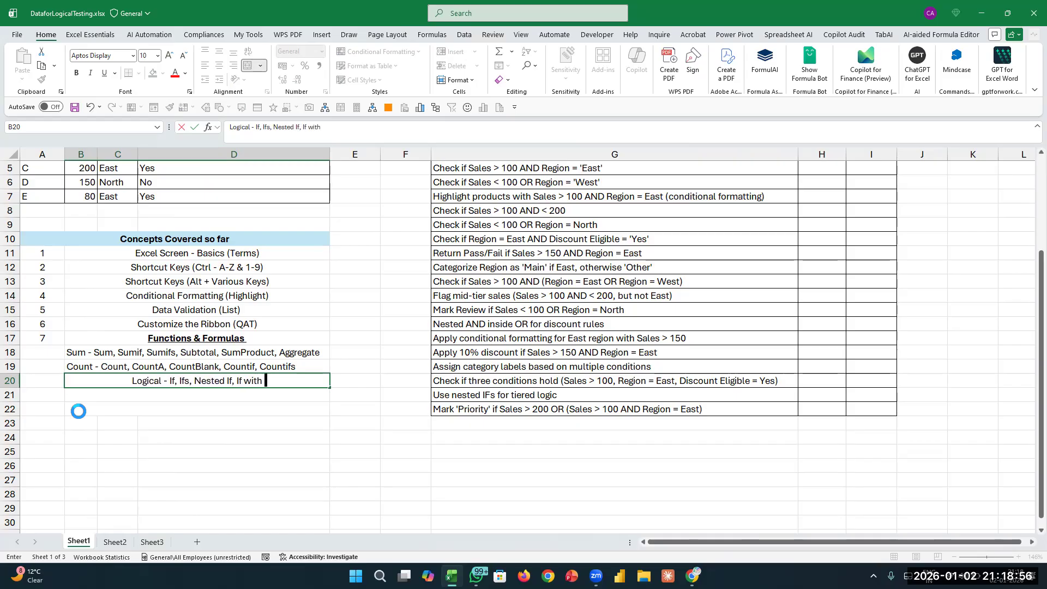
{"action": "type", "text": "AN"}
{"action": "type", "text": "D / Or"}
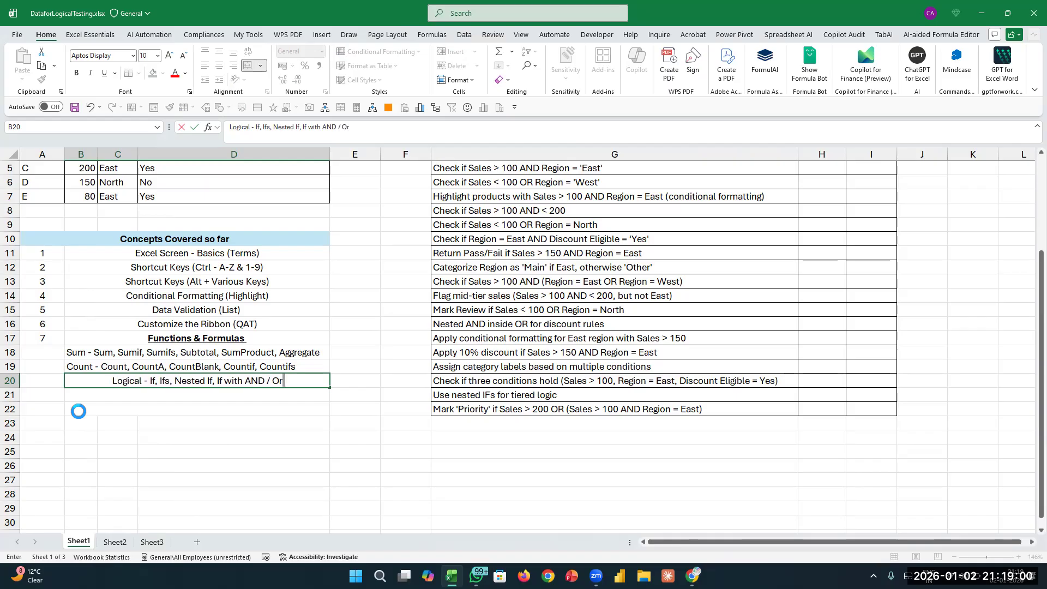
{"action": "key", "text": "BackSpace"}
{"action": "type", "text": "R /"}
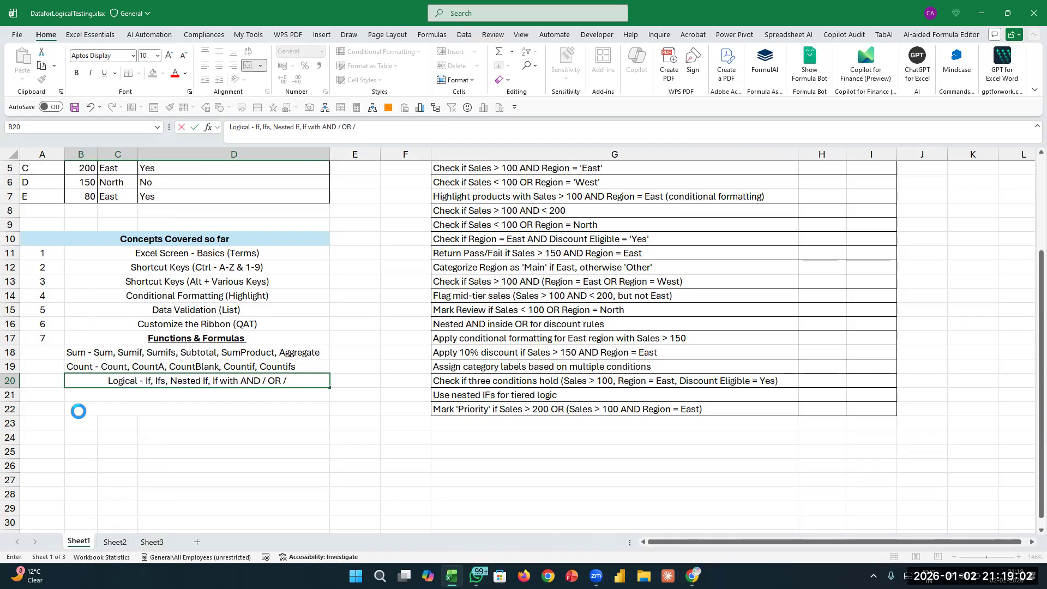
{"action": "type", "text": " NOT"}
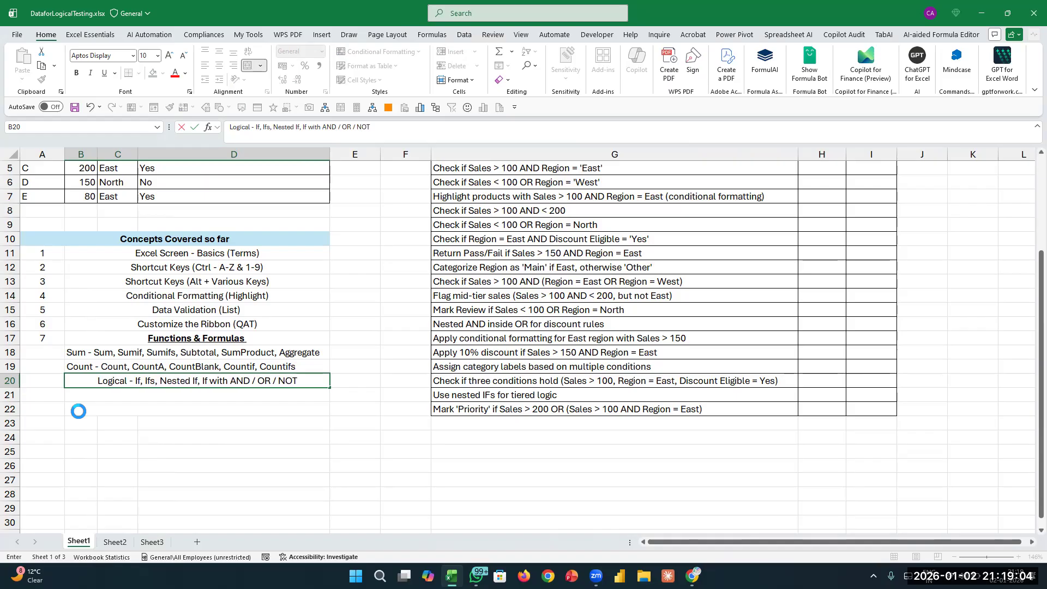
{"action": "key", "text": "Return"}
{"action": "key", "text": "Up"}
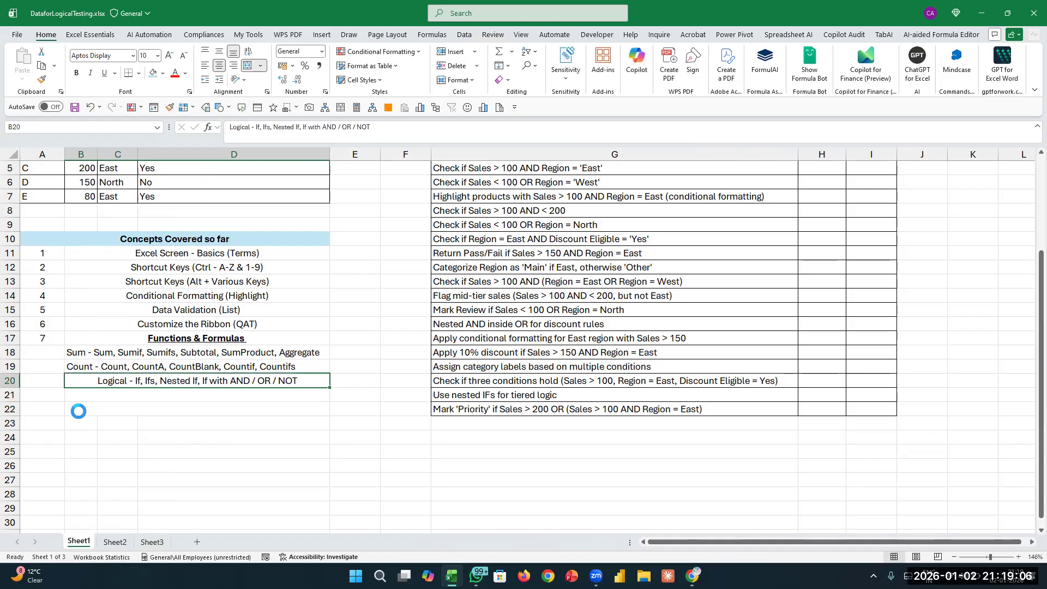
{"action": "left_click", "coordinate": [205, 66]}
{"action": "key", "text": "ctrl+Down"}
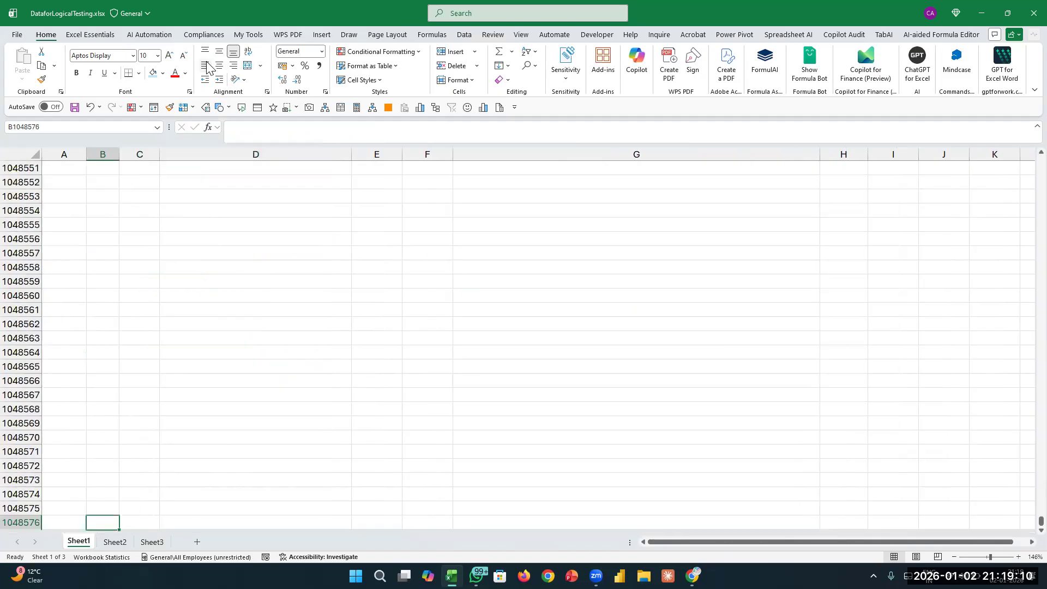
{"action": "key", "text": "ctrl+Up"}
{"action": "key", "text": "Up"}
{"action": "key", "text": "Up"}
{"action": "key", "text": "Up"}
{"action": "key", "text": "Up"}
{"action": "key", "text": "Up"}
{"action": "key", "text": "Up"}
{"action": "key", "text": "Up"}
{"action": "key", "text": "Up"}
{"action": "key", "text": "Up"}
{"action": "key", "text": "Up"}
{"action": "key", "text": "Up"}
{"action": "key", "text": "Up"}
{"action": "key", "text": "Up"}
{"action": "key", "text": "Up"}
{"action": "key", "text": "Up"}
{"action": "key", "text": "Up"}
{"action": "key", "text": "Up"}
{"action": "key", "text": "Up"}
{"action": "key", "text": "Down"}
{"action": "key", "text": "Down"}
{"action": "key", "text": "Down"}
{"action": "key", "text": "Down"}
{"action": "key", "text": "Down"}
{"action": "key", "text": "Down"}
{"action": "key", "text": "Down"}
{"action": "key", "text": "Down"}
{"action": "key", "text": "Down"}
{"action": "key", "text": "Down"}
{"action": "key", "text": "Down"}
{"action": "key", "text": "Down"}
{"action": "key", "text": "Down"}
{"action": "key", "text": "Down"}
{"action": "key", "text": "Down"}
{"action": "key", "text": "Down"}
{"action": "key", "text": "Down"}
{"action": "key", "text": "Down"}
Enter 'Lookup Functions - Lookup, Vlookup, Hlookup, Xlookup, Index, Match' in B21 and left-align it.
{"action": "key", "text": "Down"}
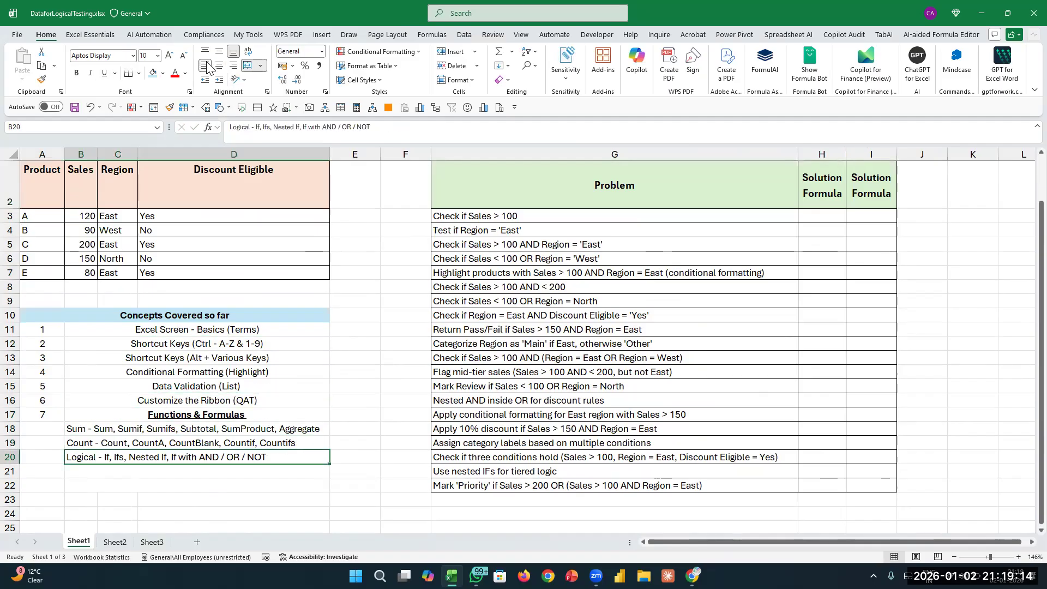
{"action": "type", "text": "Look"}
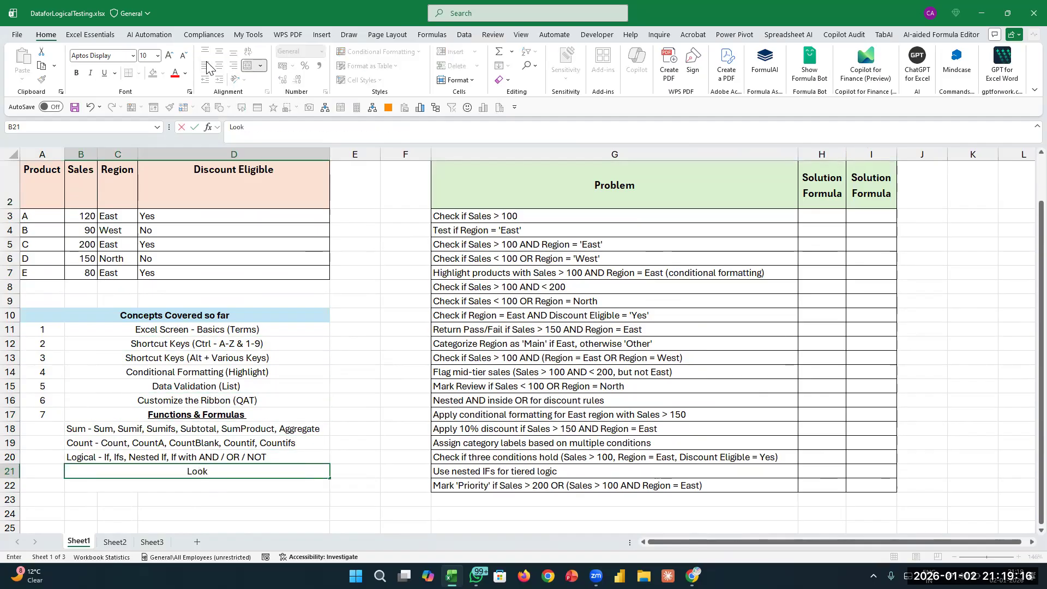
{"action": "type", "text": "up Functions -"}
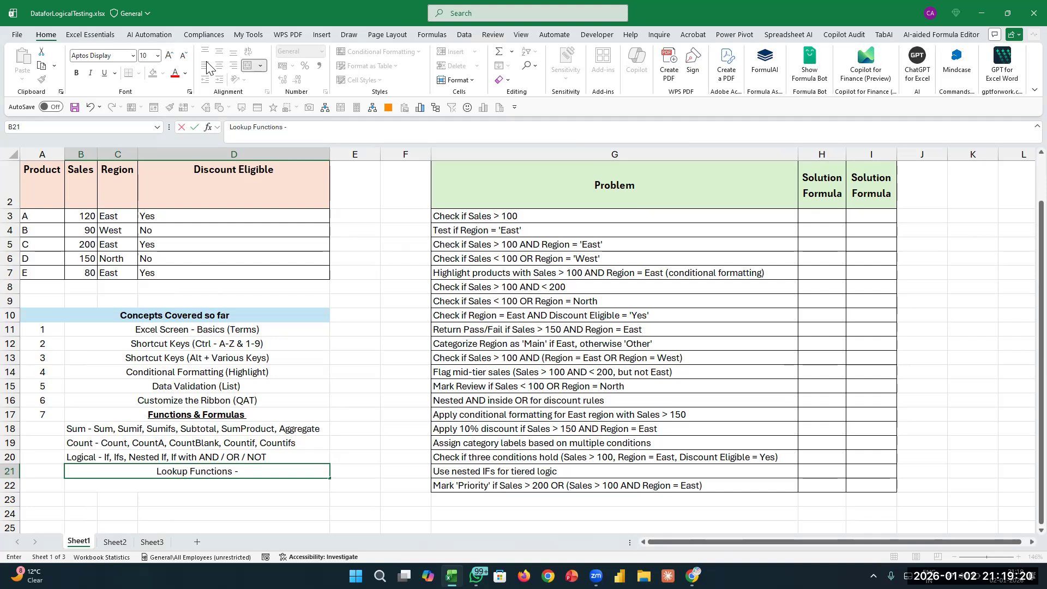
{"action": "type", "text": " Lokk"}
{"action": "key", "text": "BackSpace"}
{"action": "key", "text": "BackSpace"}
{"action": "type", "text": "okup, Vlookup,"}
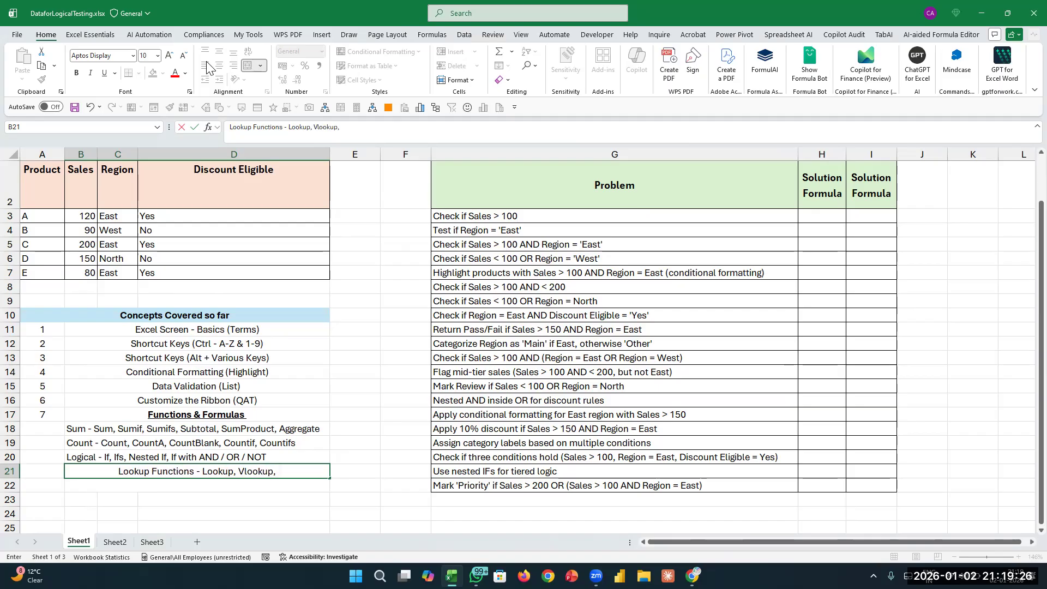
{"action": "type", "text": " Hlookup"}
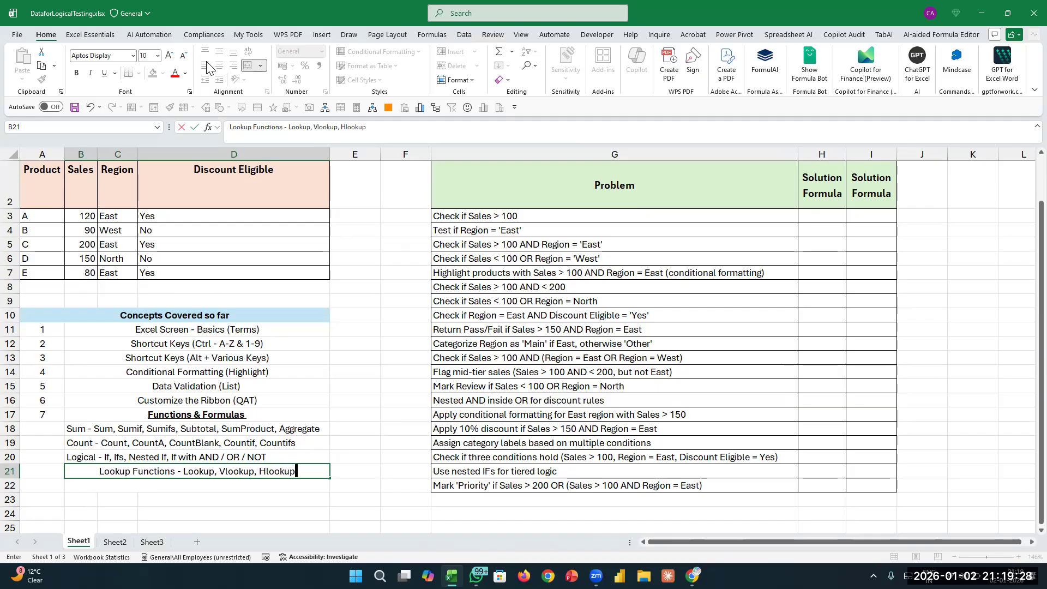
{"action": "type", "text": ", Xlookip"}
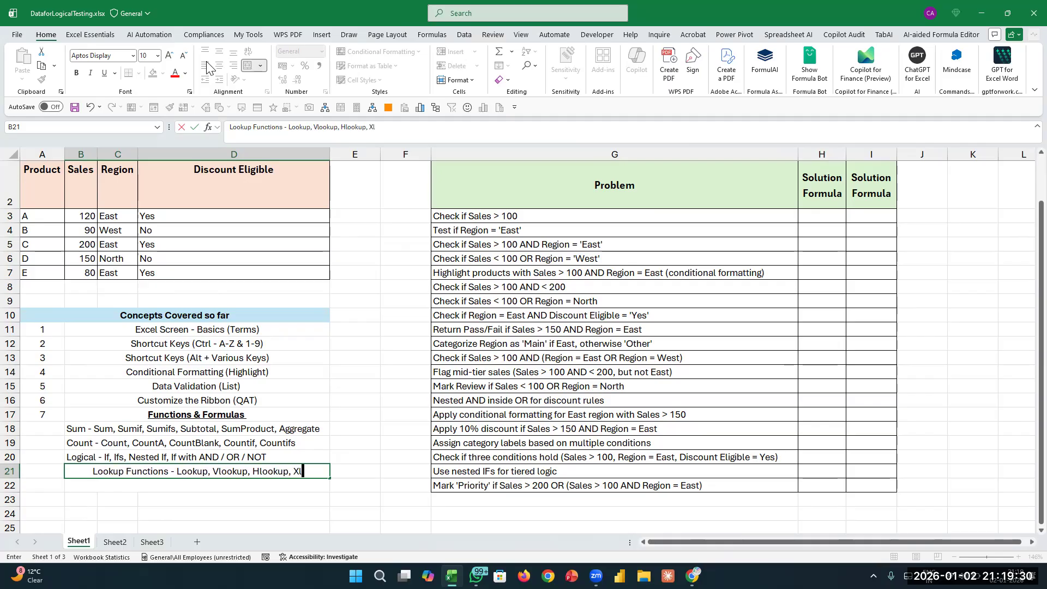
{"action": "key", "text": "BackSpace"}
{"action": "key", "text": "BackSpace"}
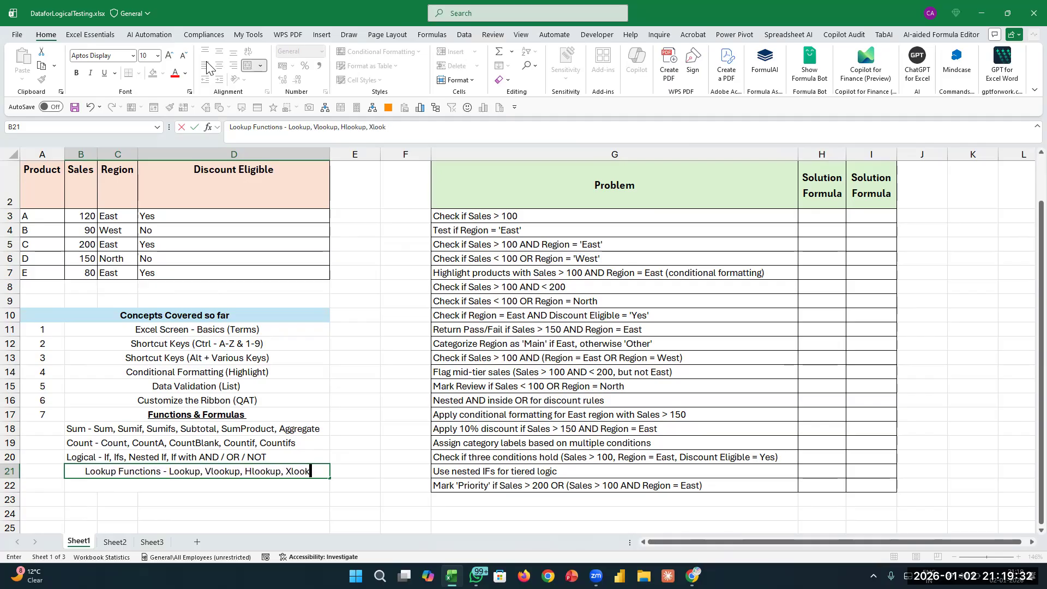
{"action": "type", "text": "i"}
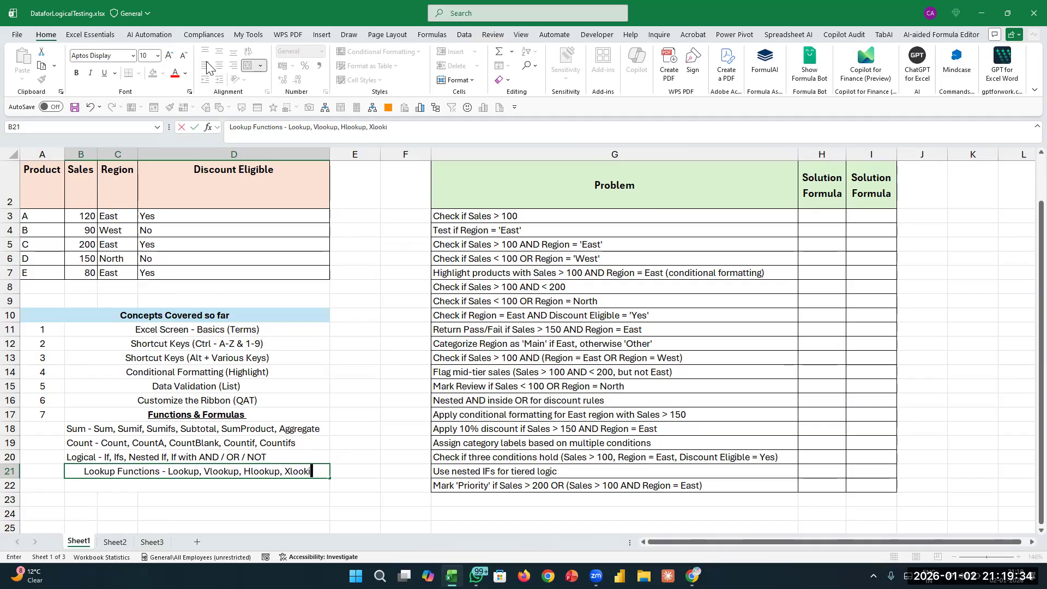
{"action": "key", "text": "BackSpace"}
{"action": "type", "text": "up, "}
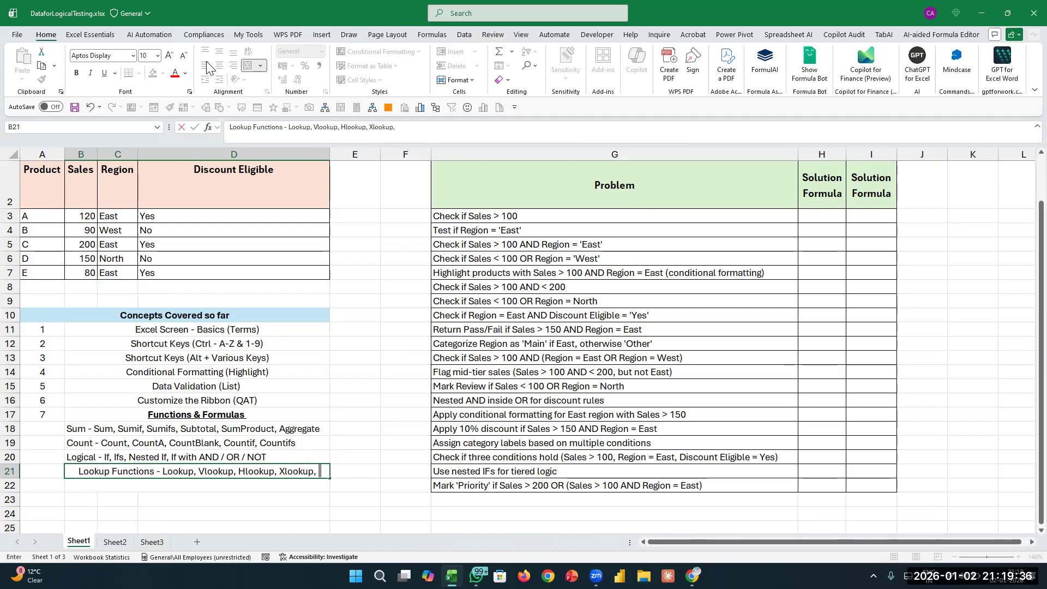
{"action": "type", "text": "Index"}
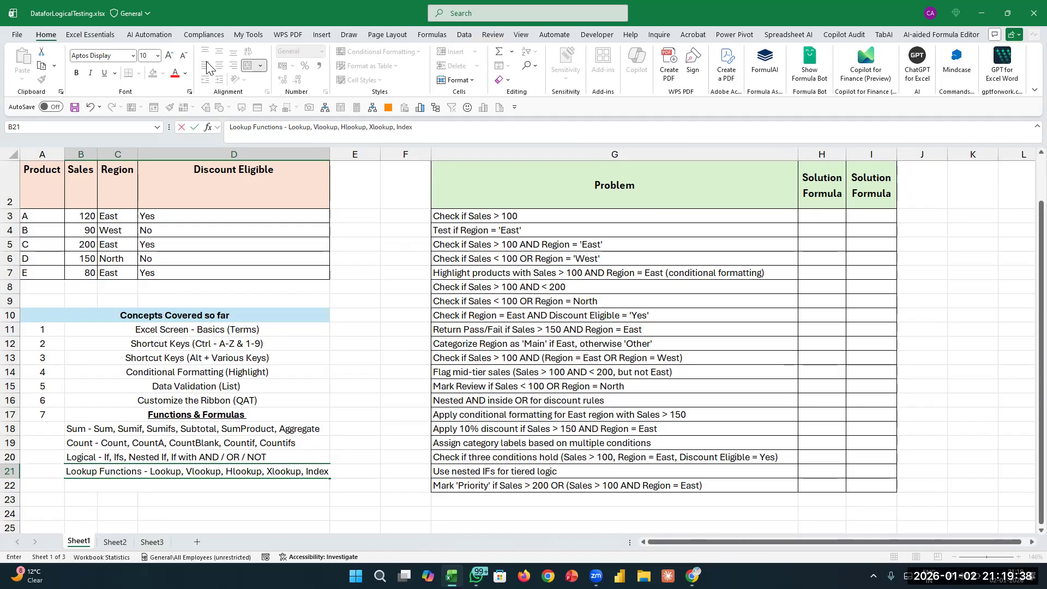
{"action": "type", "text": ", Match"}
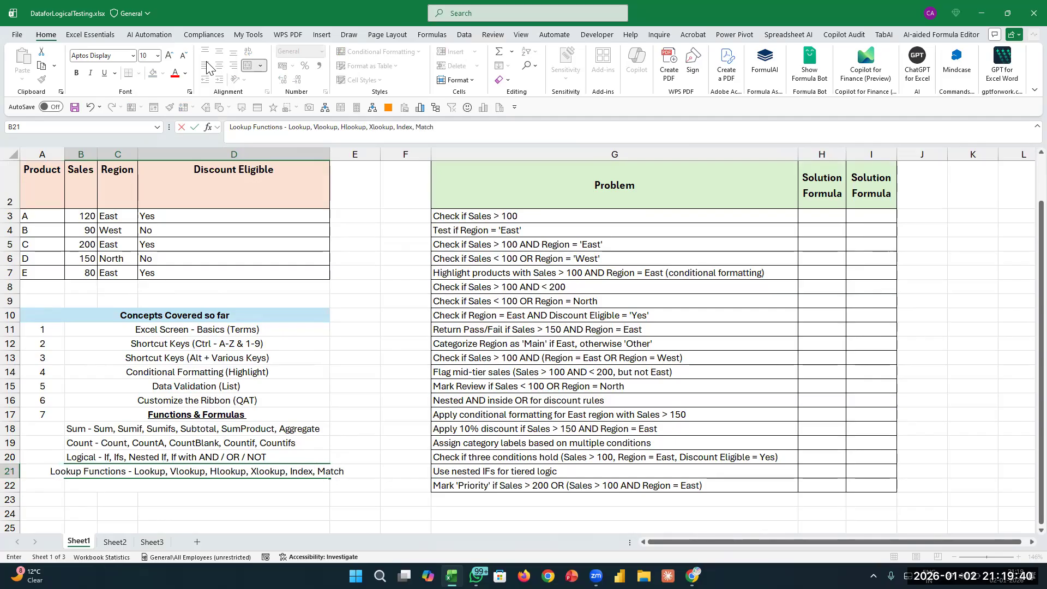
{"action": "key", "text": "Return"}
{"action": "key", "text": "Up"}
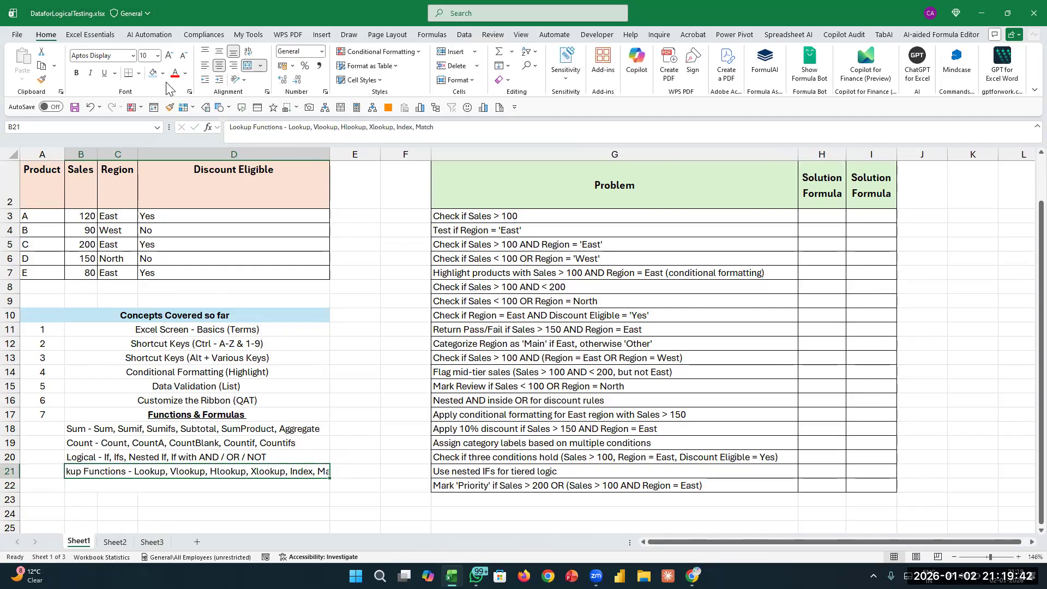
{"action": "left_click", "coordinate": [205, 65]}
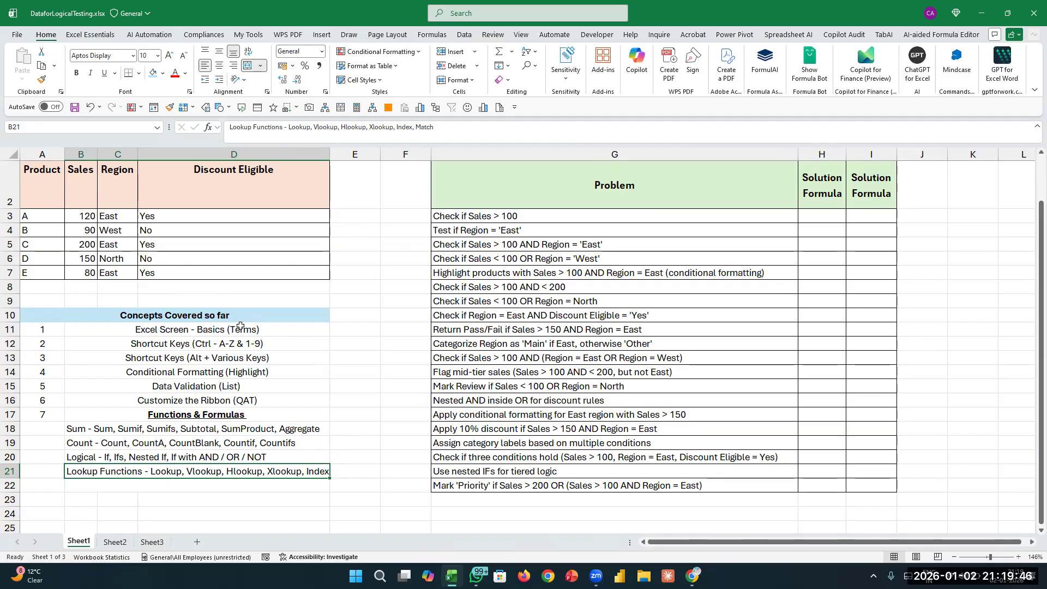
Enter 'Text - Trim, Left, Mid, Right, Search, Find' in B22 and left-align it.
{"action": "key", "text": "Down"}
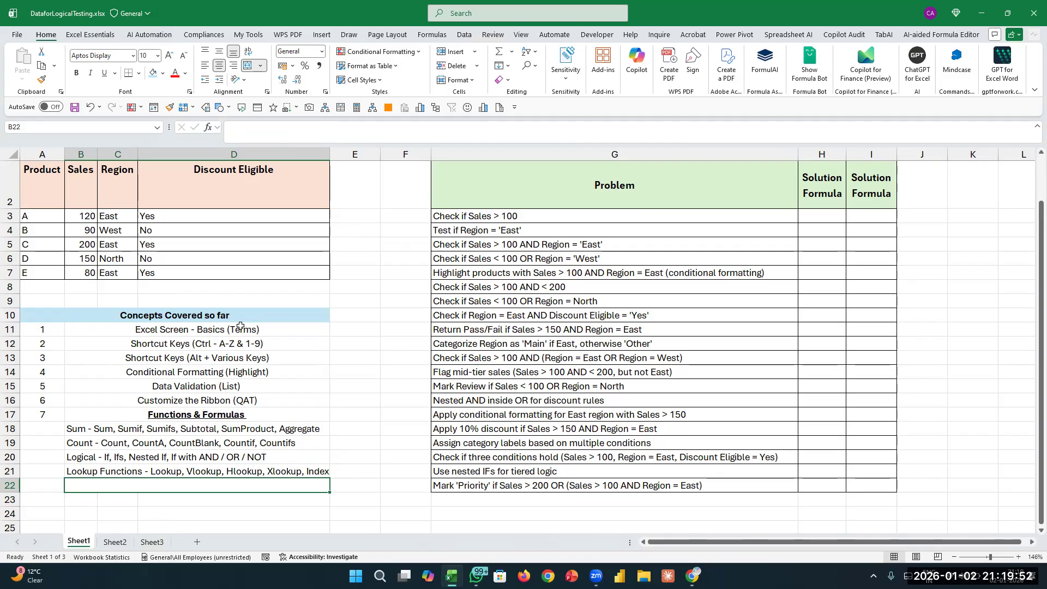
{"action": "type", "text": "Tes"}
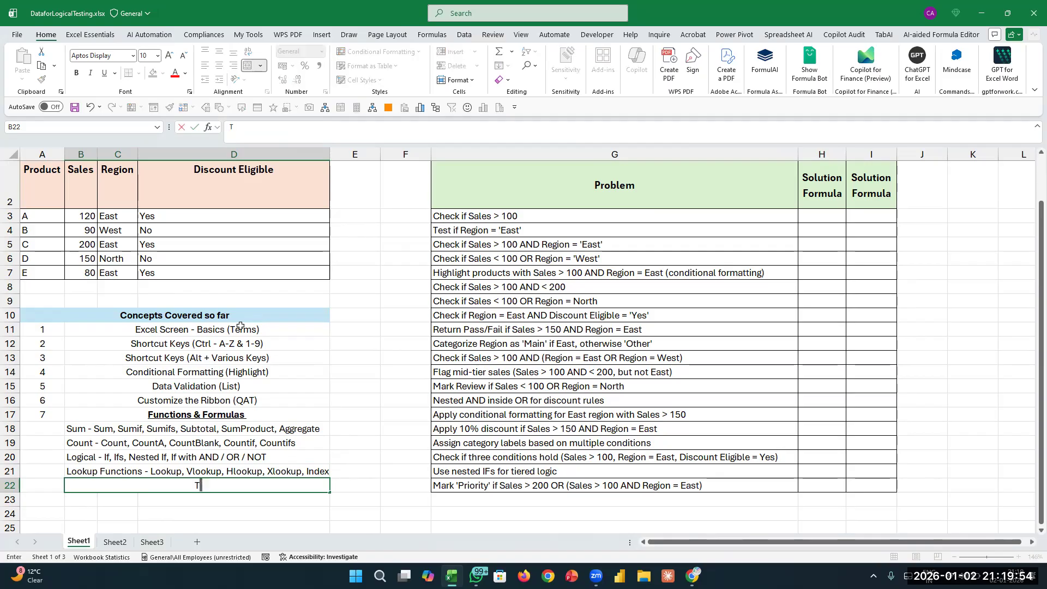
{"action": "key", "text": "BackSpace"}
{"action": "type", "text": "xt - Trim, "}
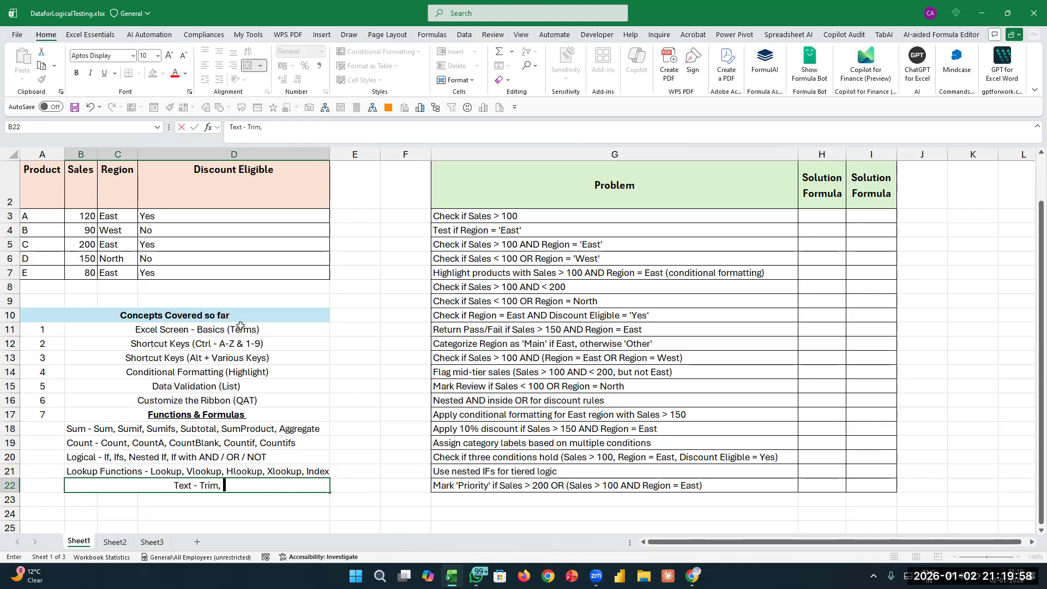
{"action": "type", "text": "Left"}
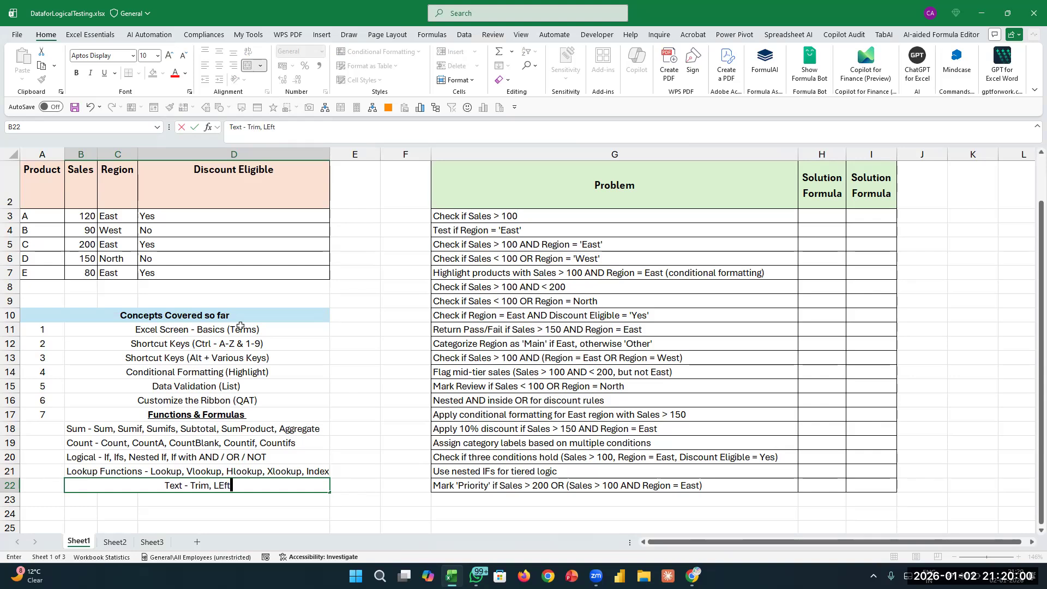
{"action": "type", "text": ", Mid, Rgih"}
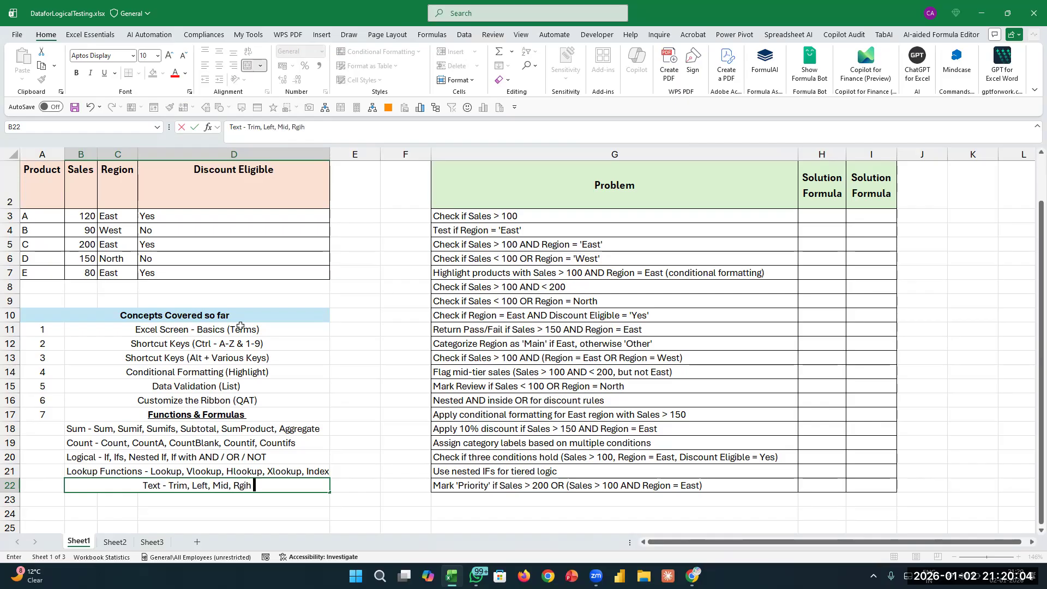
{"action": "key", "text": "BackSpace"}
{"action": "key", "text": "BackSpace"}
{"action": "key", "text": "BackSpace"}
{"action": "type", "text": "ght,"}
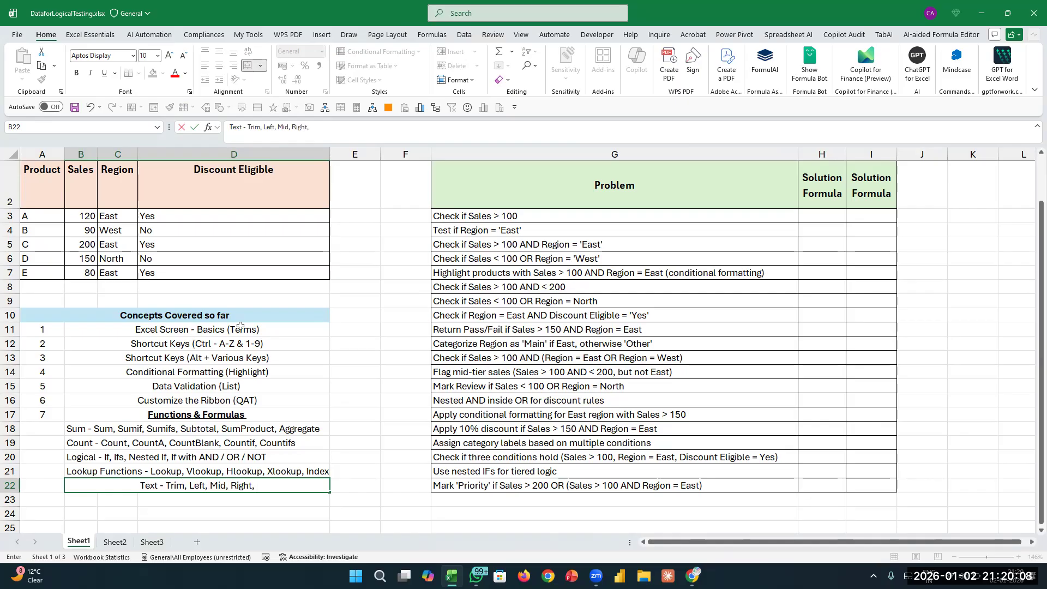
{"action": "key", "text": "BackSpace"}
{"action": "key", "text": "BackSpace"}
{"action": "type", "text": ", Search, Find"}
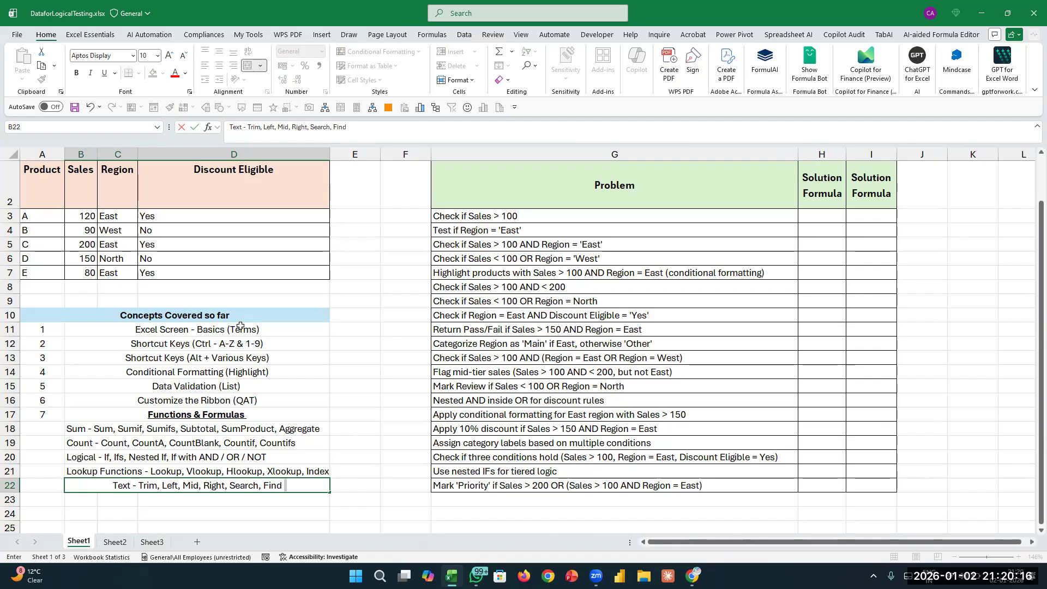
{"action": "key", "text": "Return"}
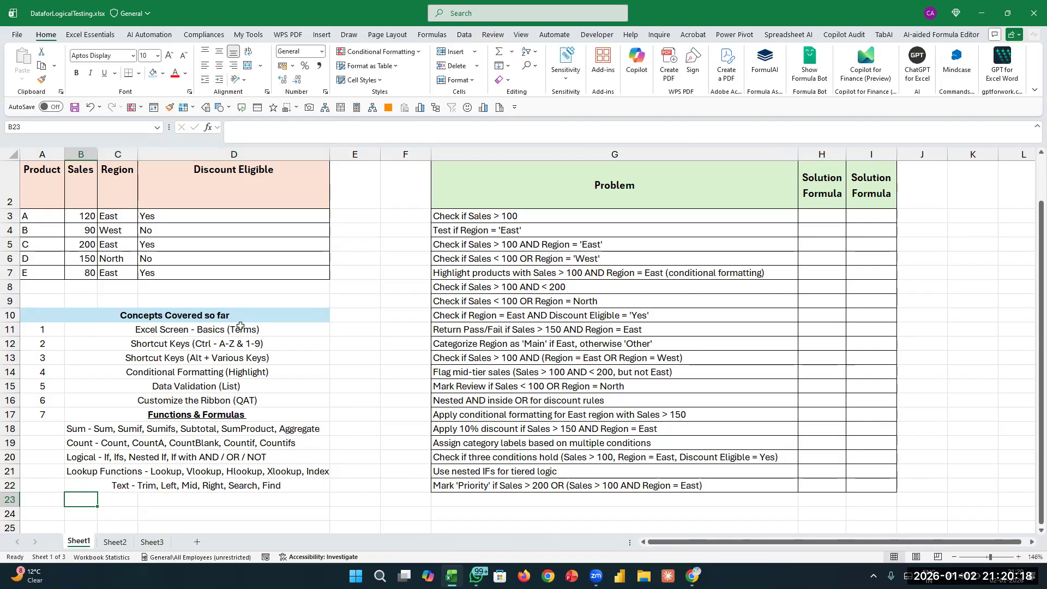
{"action": "key", "text": "Up"}
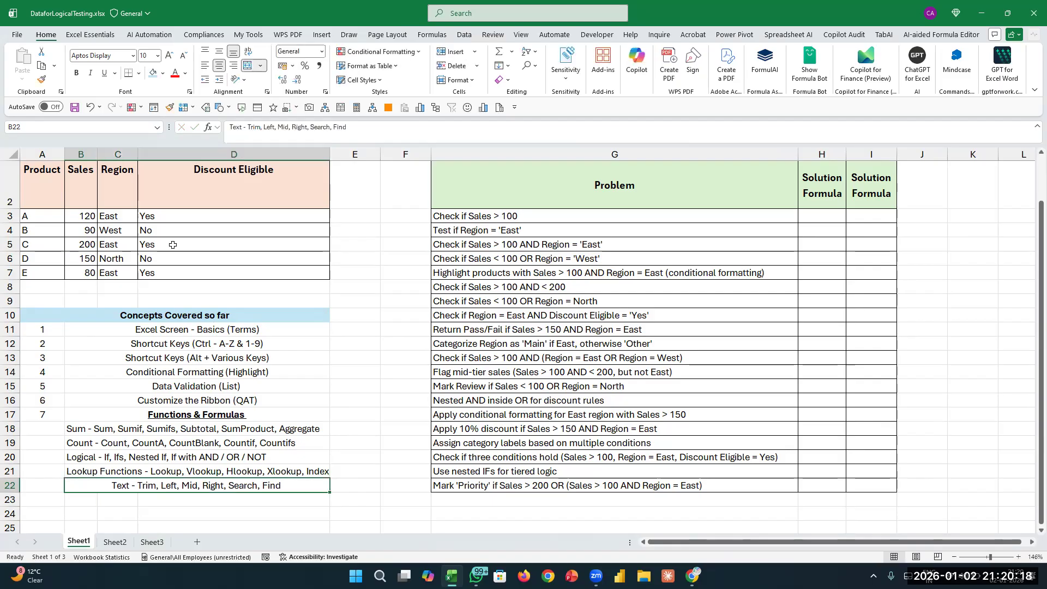
{"action": "left_click", "coordinate": [206, 66]}
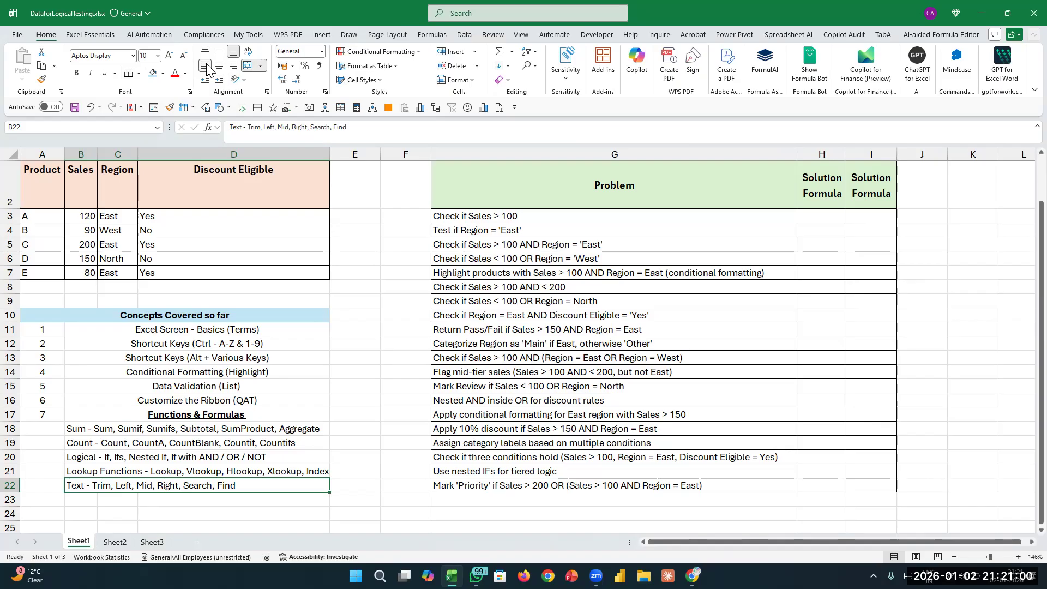
Append ', Concatinate' to the end of the Text entry in B22.
{"action": "key", "text": "F2"}
{"action": "type", "text": ","}
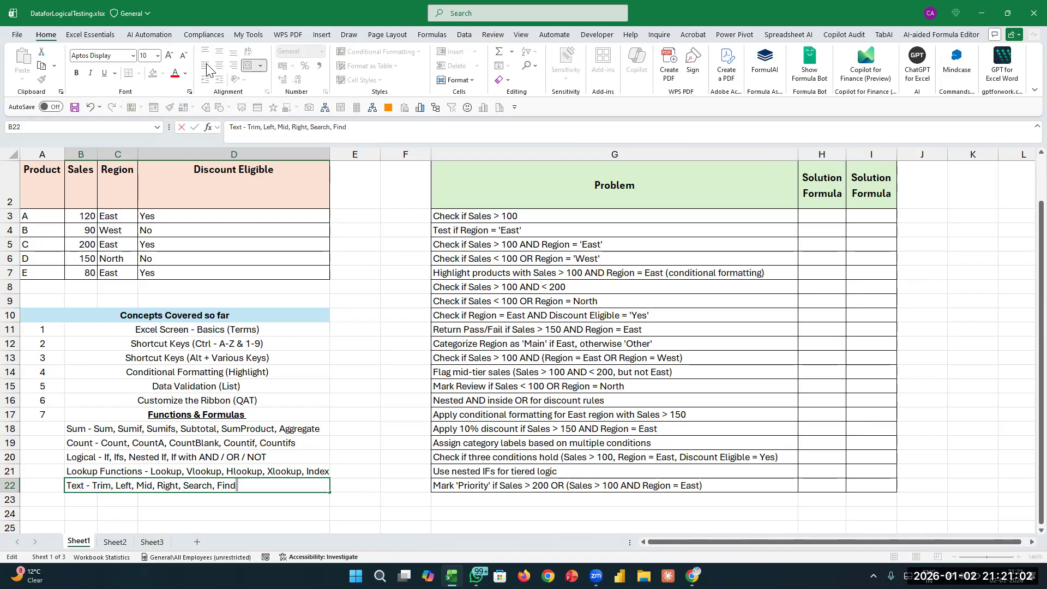
{"action": "type", "text": " Concan"}
{"action": "type", "text": "te"}
{"action": "key", "text": "BackSpace"}
{"action": "key", "text": "BackSpace"}
{"action": "key", "text": "BackSpace"}
{"action": "type", "text": "tinate"}
{"action": "key", "text": "Return"}
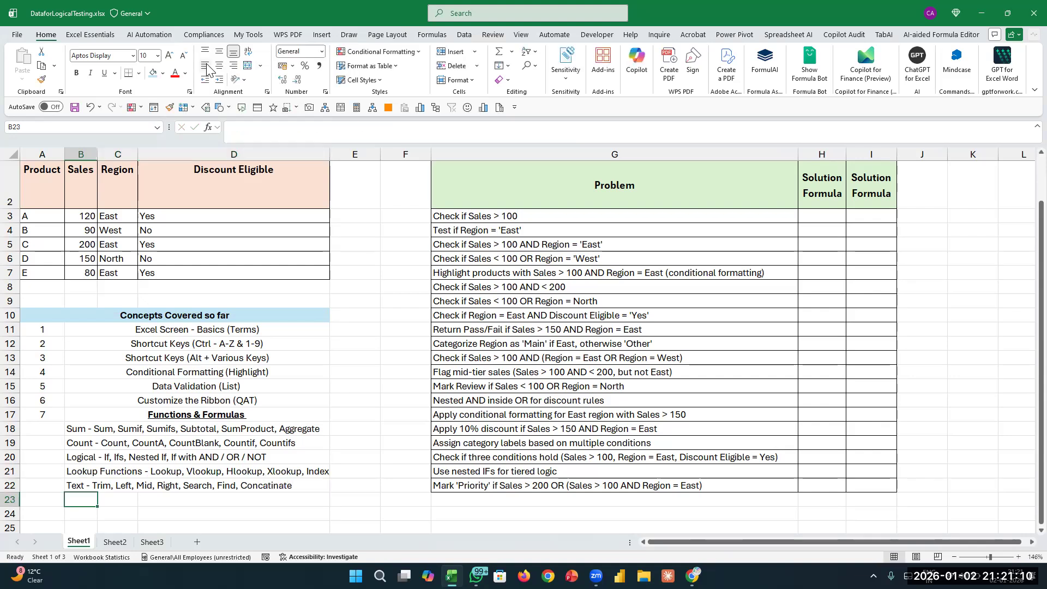
Strike through only the function name 'Lookup' in the B21 entry and widen column D to fit the full text.
{"action": "key", "text": "Up"}
{"action": "key", "text": "Up"}
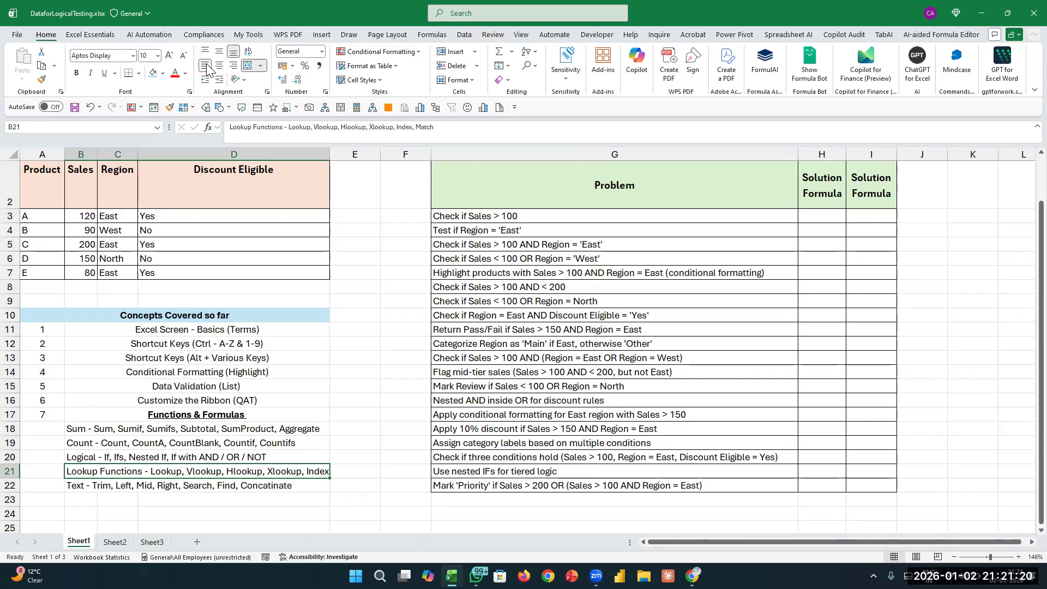
{"action": "key", "text": "F2"}
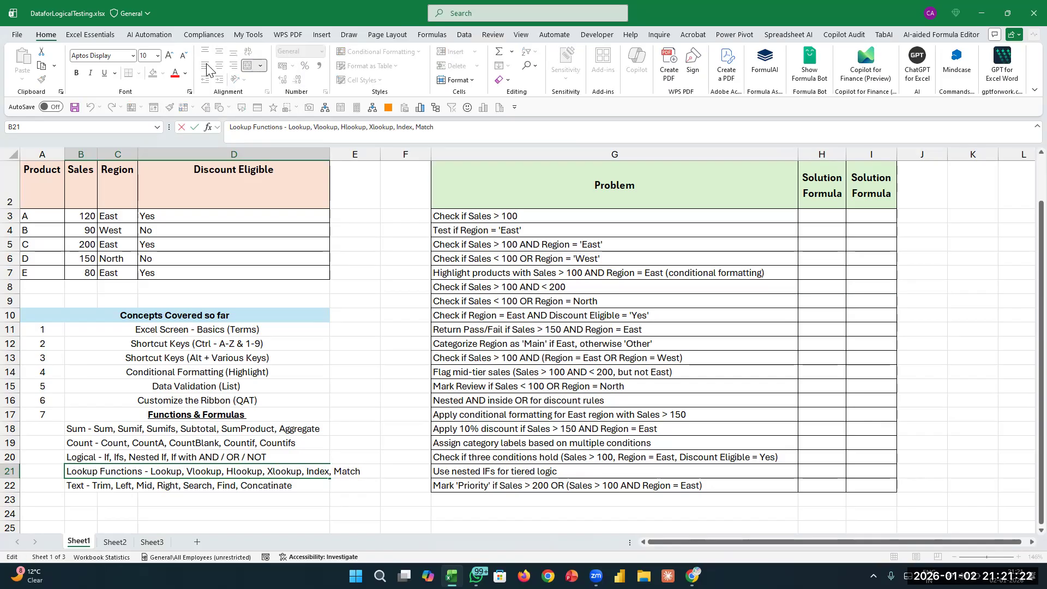
{"action": "key", "text": "shift+Left"}
{"action": "key", "text": "shift+Left"}
{"action": "key", "text": "shift+Left"}
{"action": "key", "text": "shift+Left"}
{"action": "key", "text": "shift+Left"}
{"action": "key", "text": "shift+Left"}
{"action": "key", "text": "ctrl+5"}
{"action": "key", "text": "Return"}
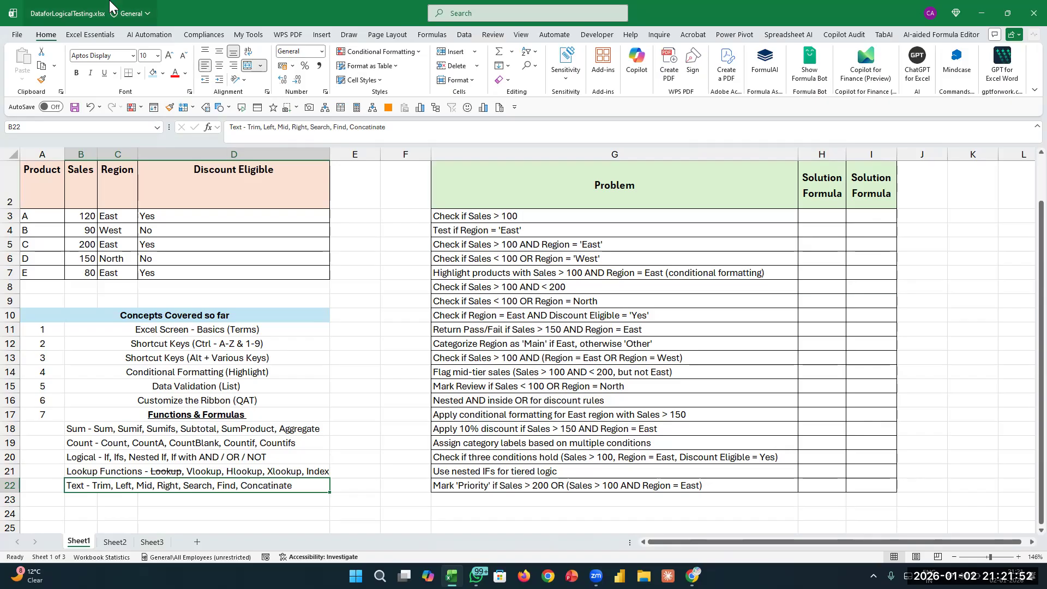
{"action": "left_click_drag", "start_coordinate": [330, 155], "coordinate": [406, 151]}
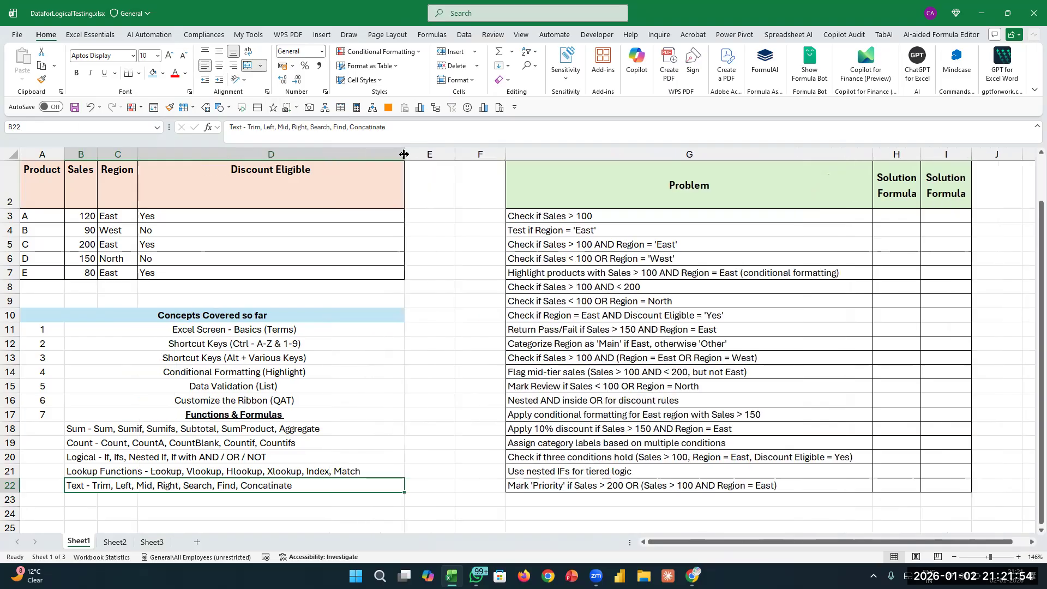
Review the covered concepts and function groups listed in rows 11 to 21.
{"action": "left_click", "coordinate": [181, 473]}
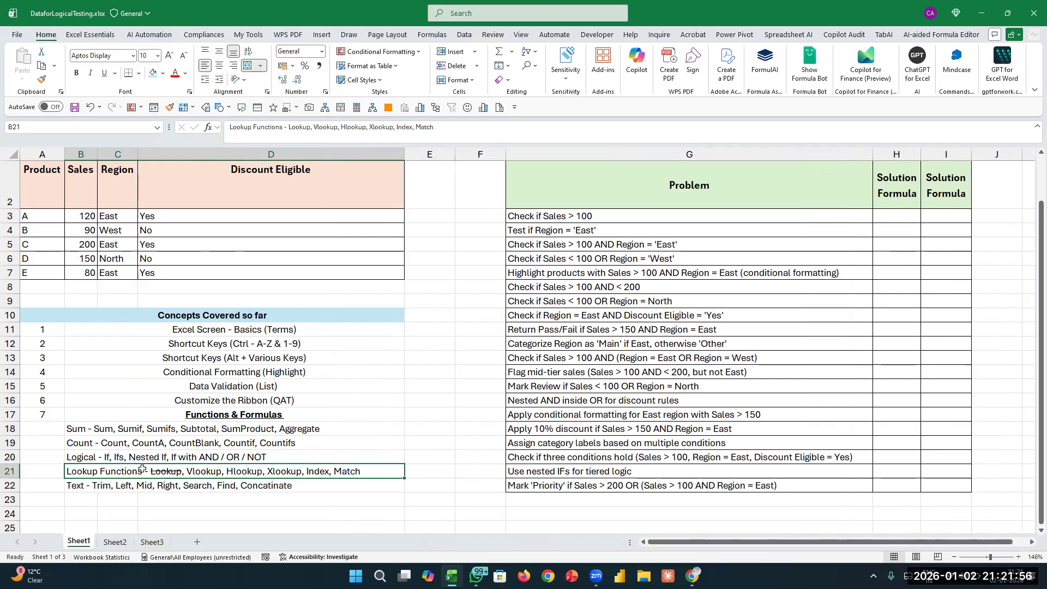
{"action": "left_click_drag", "start_coordinate": [198, 330], "coordinate": [196, 458]}
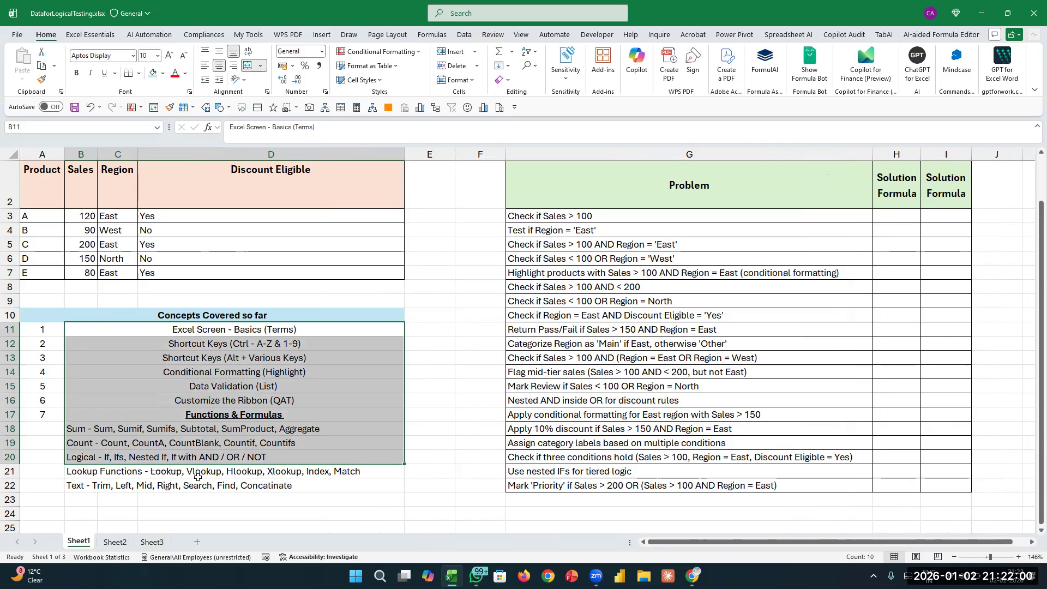
{"action": "left_click", "coordinate": [197, 473]}
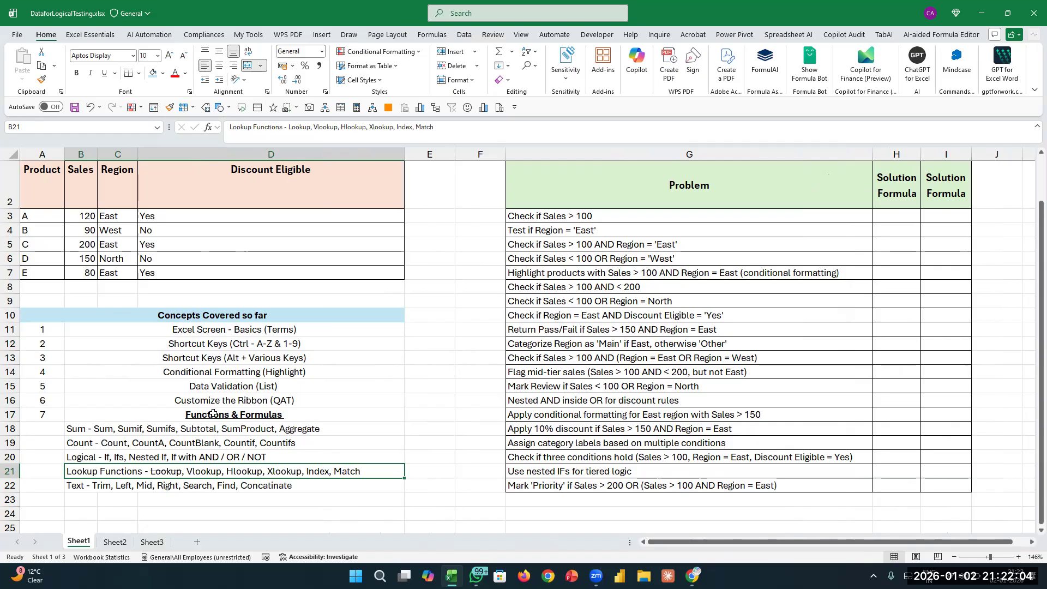
{"action": "left_click_drag", "start_coordinate": [194, 371], "coordinate": [199, 443]}
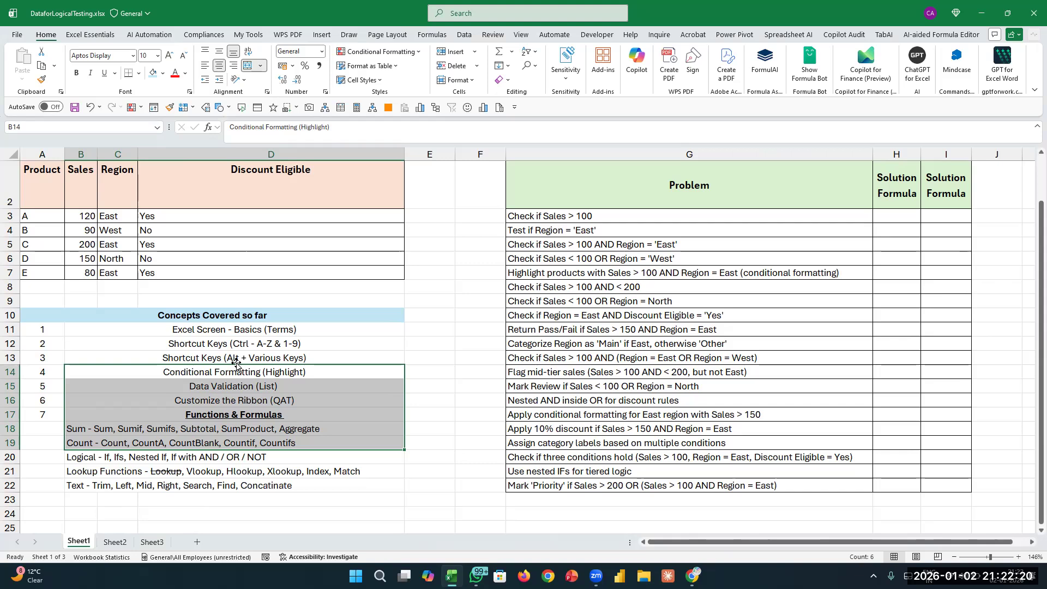
{"action": "key", "text": "Down"}
{"action": "key", "text": "Down"}
{"action": "key", "text": "Down"}
{"action": "key", "text": "Down"}
{"action": "key", "text": "Down"}
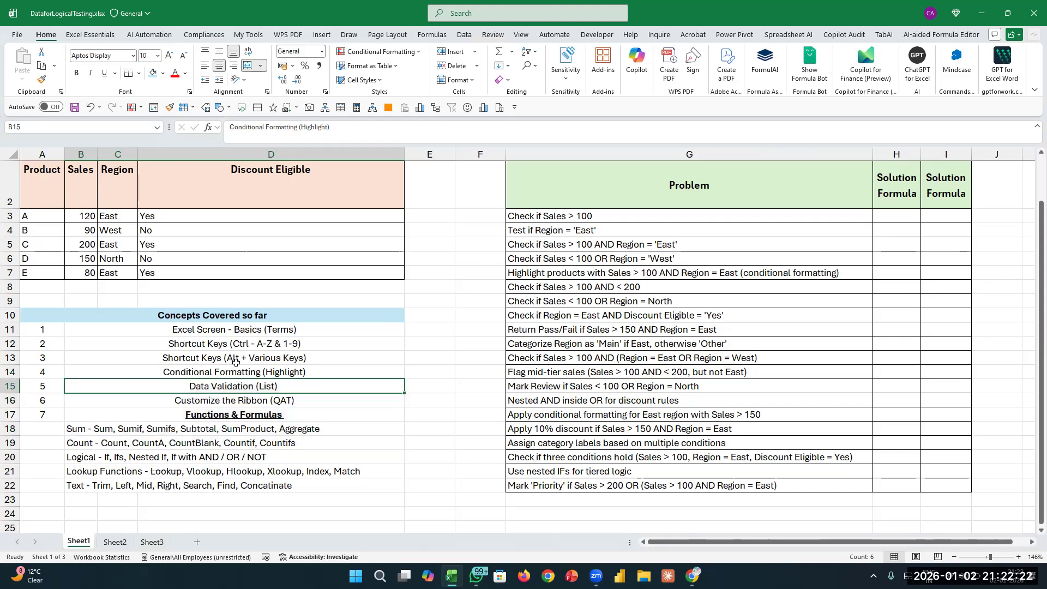
{"action": "key", "text": "Down"}
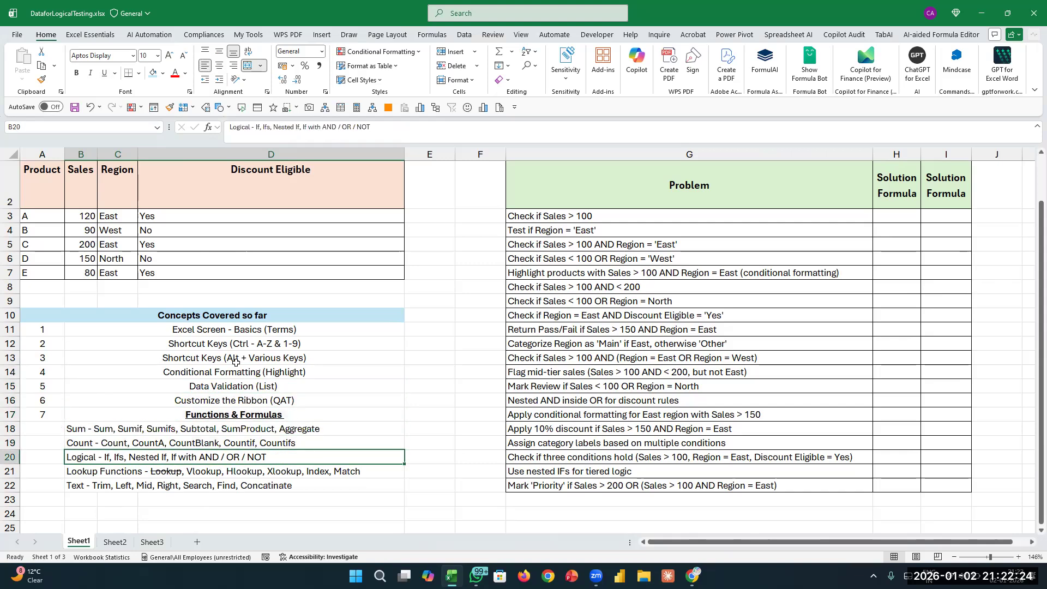
Bold the Sum, Count and Logical entries in rows 18 to 20 and fill them with light green.
{"action": "key", "text": "shift+Up"}
{"action": "key", "text": "shift+Up"}
{"action": "key", "text": "ctrl+b"}
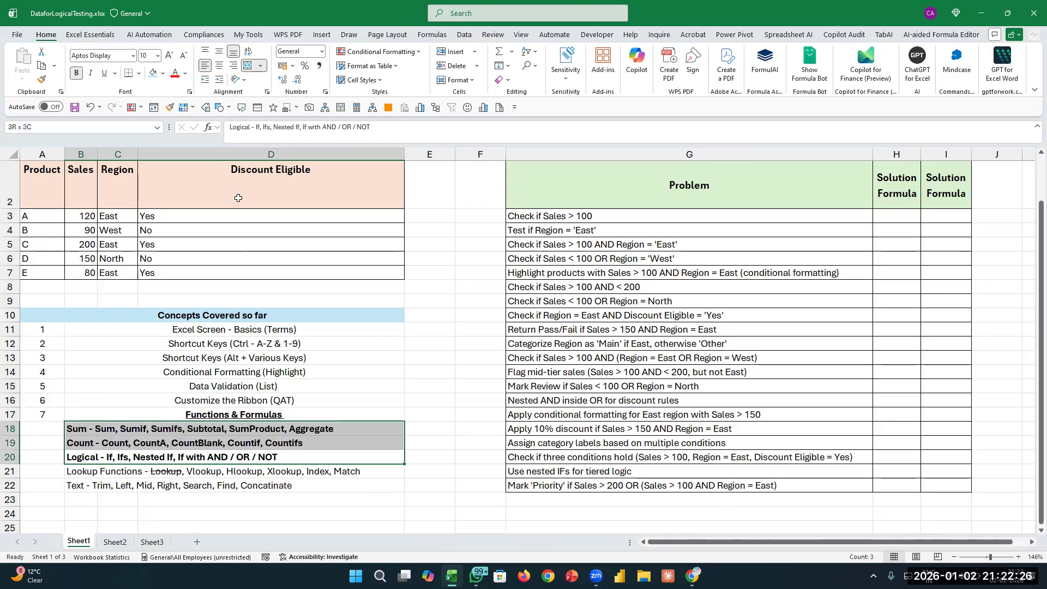
{"action": "left_click", "coordinate": [162, 78]}
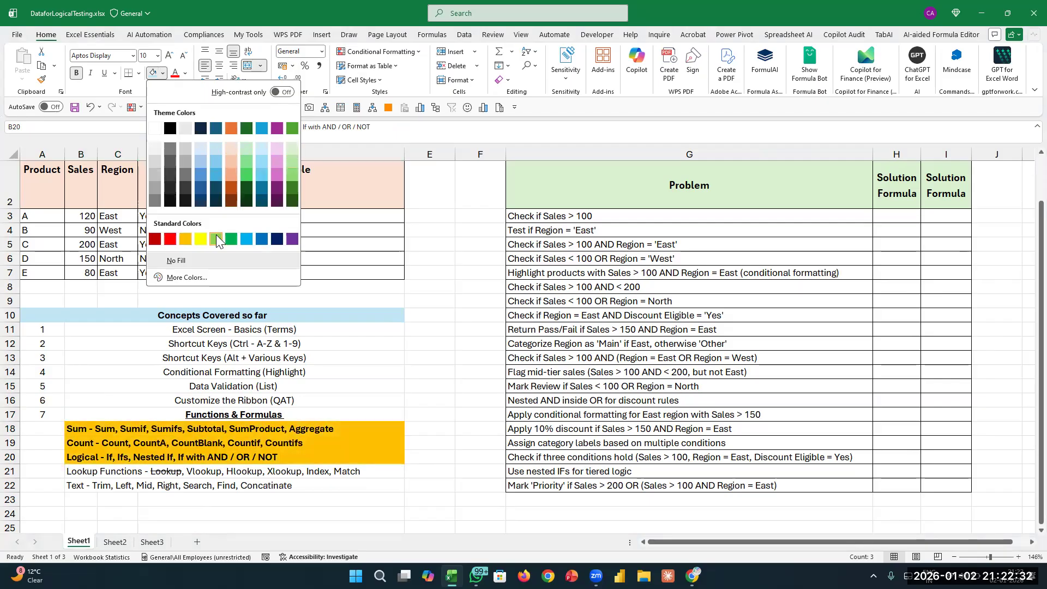
{"action": "left_click", "coordinate": [292, 147]}
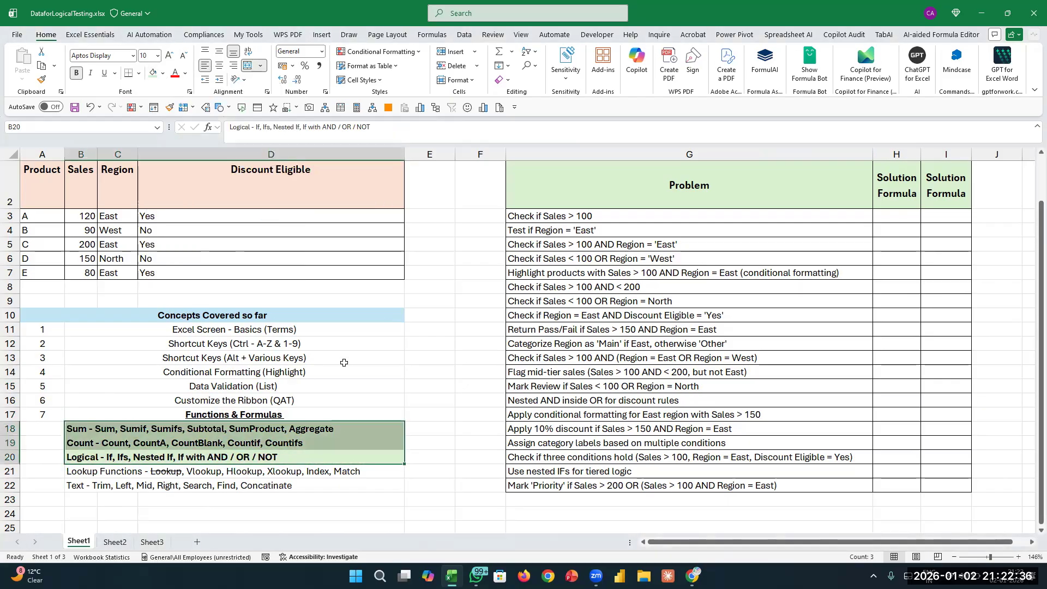
Review the highlighted function groups, the product data in A2:D7 and the list of problems in G2:G22.
{"action": "left_click", "coordinate": [300, 441]}
{"action": "left_click_drag", "start_coordinate": [302, 425], "coordinate": [302, 463]}
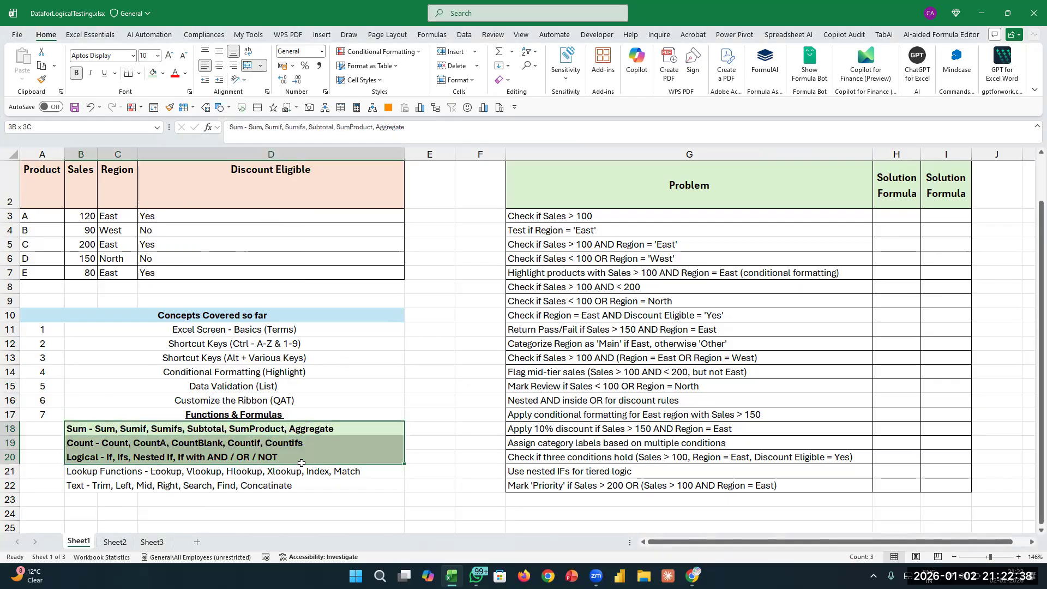
{"action": "left_click", "coordinate": [564, 367]}
{"action": "scroll", "coordinate": [565, 366], "scroll_direction": "right", "scroll_amount": 5}
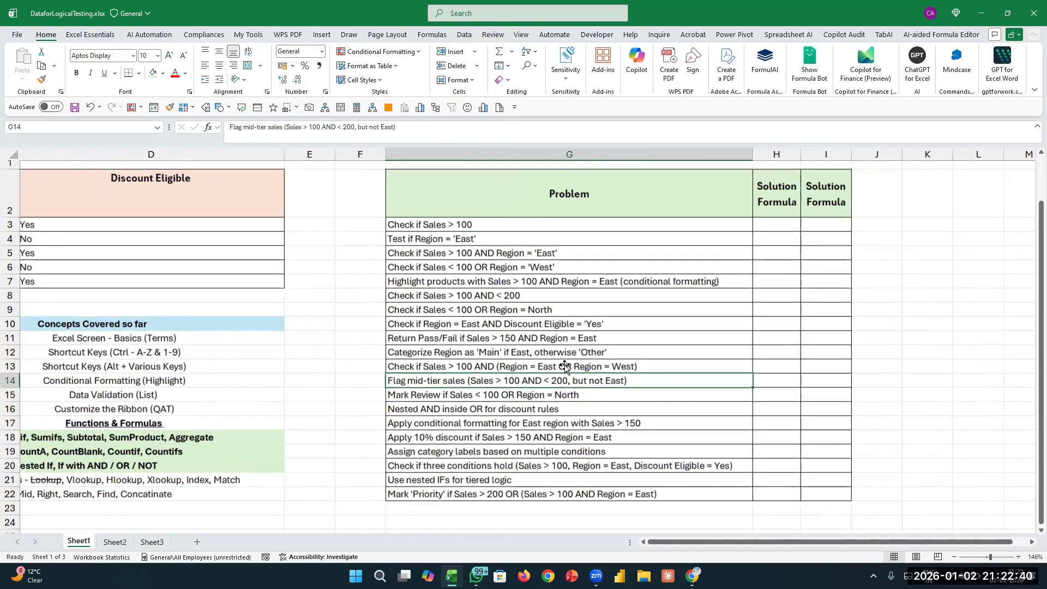
{"action": "left_click", "coordinate": [700, 268]}
{"action": "scroll", "coordinate": [699, 269], "scroll_direction": "left", "scroll_amount": 5}
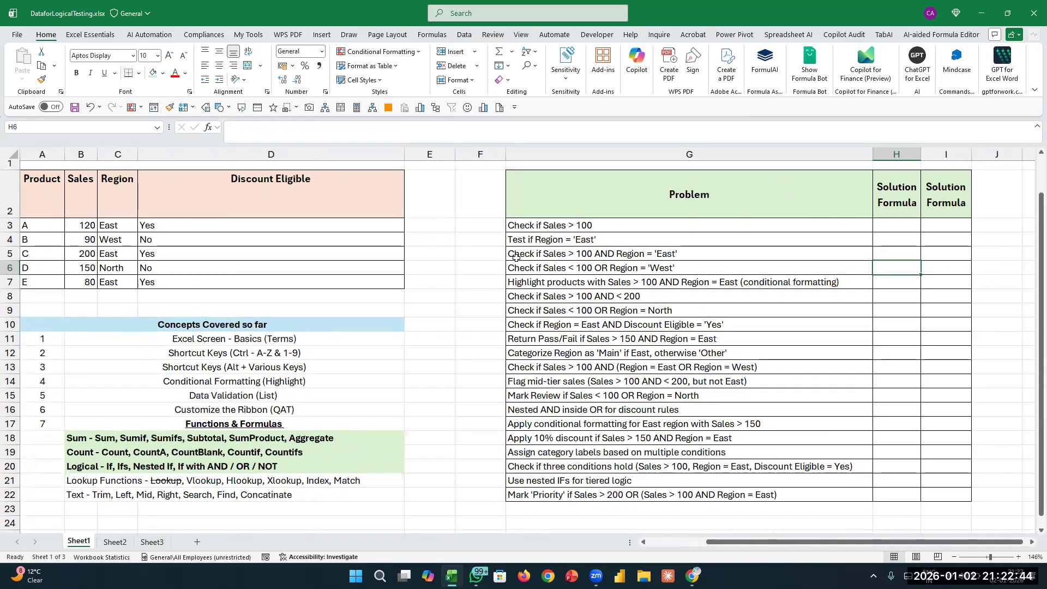
{"action": "right_click", "coordinate": [700, 268]}
{"action": "left_click", "coordinate": [40, 182]}
{"action": "left_click_drag", "start_coordinate": [40, 182], "coordinate": [350, 288]}
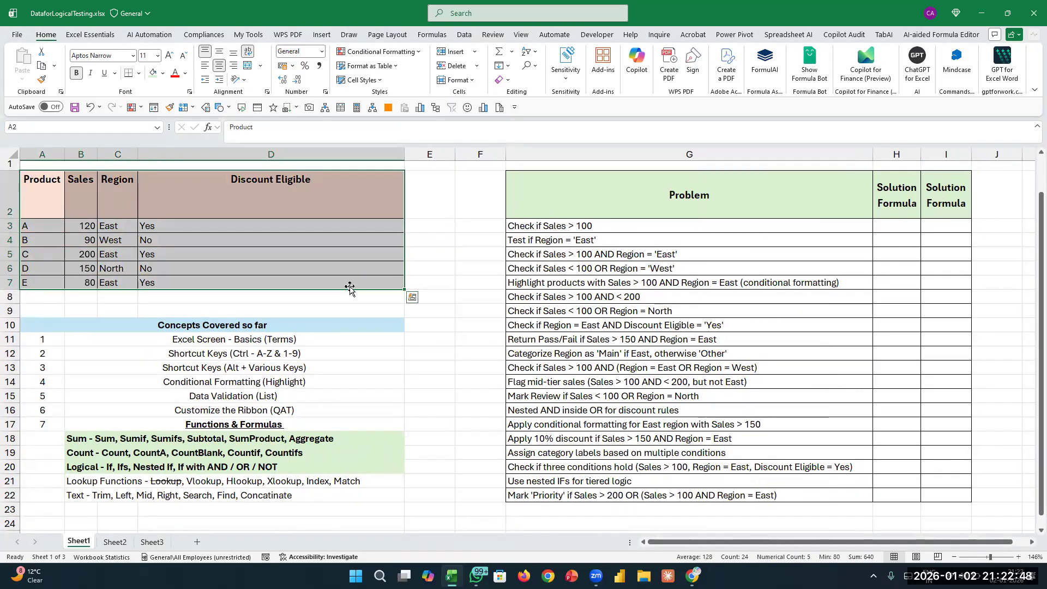
{"action": "left_click_drag", "start_coordinate": [653, 192], "coordinate": [626, 493]}
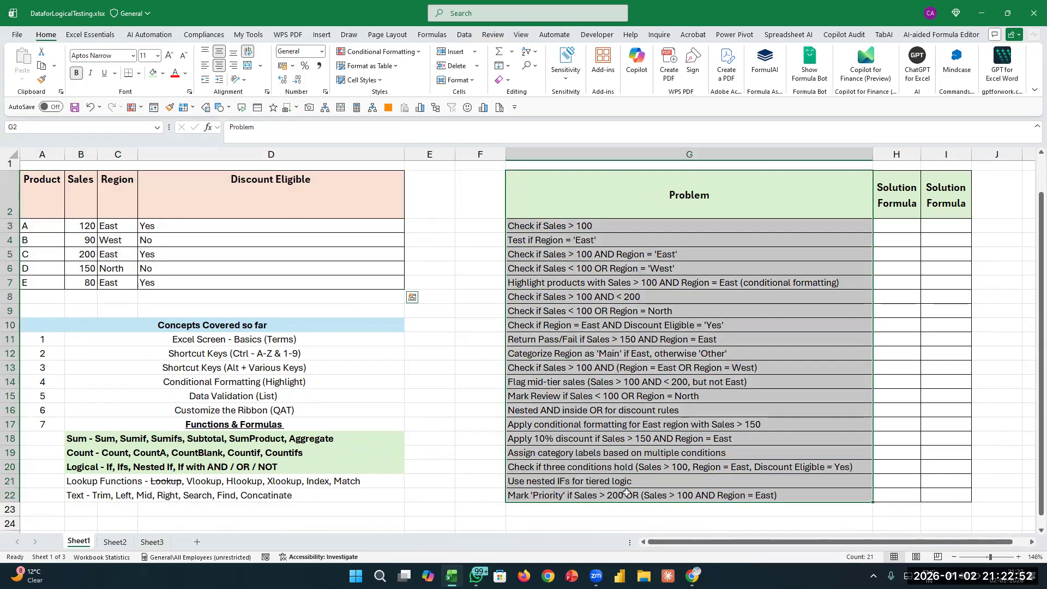
Widen column H so its 'Solution Formula' header fits on one line.
{"action": "left_click_drag", "start_coordinate": [921, 155], "coordinate": [1002, 168]}
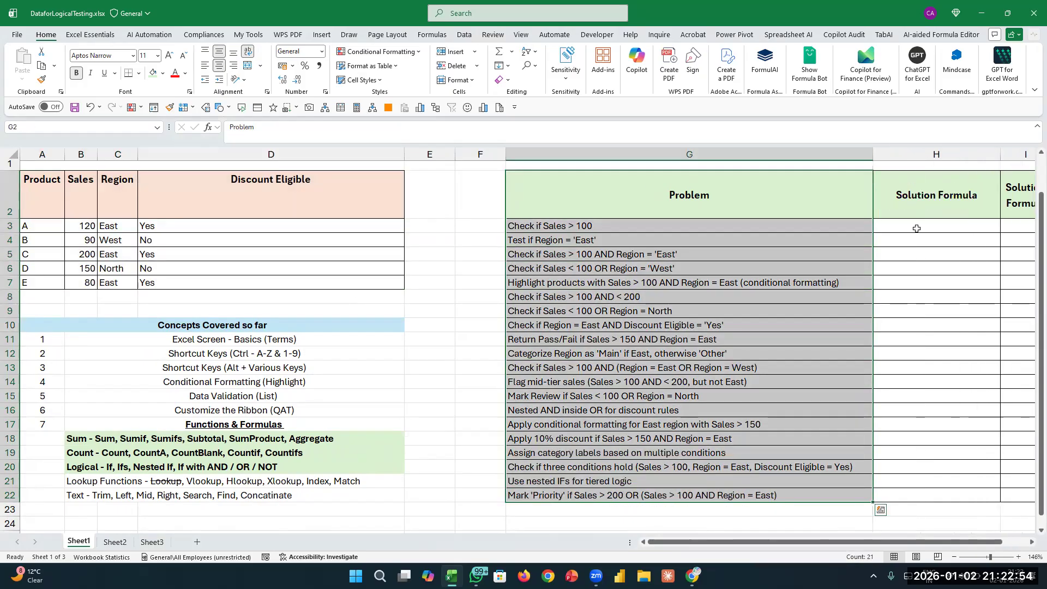
{"action": "left_click", "coordinate": [898, 226]}
{"action": "scroll", "coordinate": [905, 218], "scroll_direction": "right", "scroll_amount": 3}
Change the header in I2 to 'Solution Result'.
{"action": "left_click", "coordinate": [905, 202]}
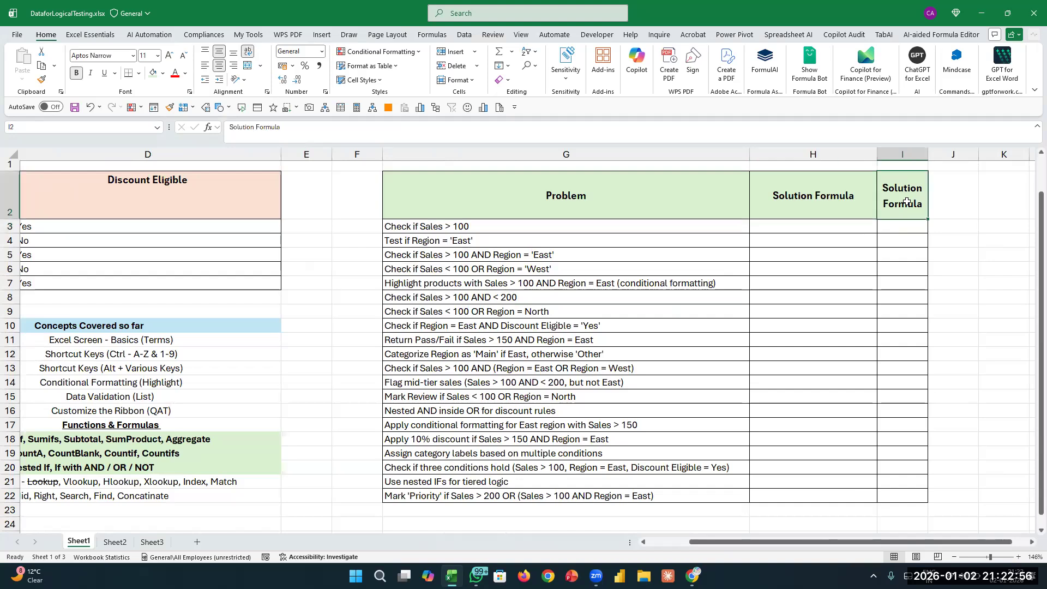
{"action": "key", "text": "F2"}
{"action": "key", "text": "BackSpace"}
{"action": "key", "text": "BackSpace"}
{"action": "key", "text": "BackSpace"}
{"action": "key", "text": "BackSpace"}
{"action": "key", "text": "BackSpace"}
{"action": "key", "text": "BackSpace"}
{"action": "key", "text": "BackSpace"}
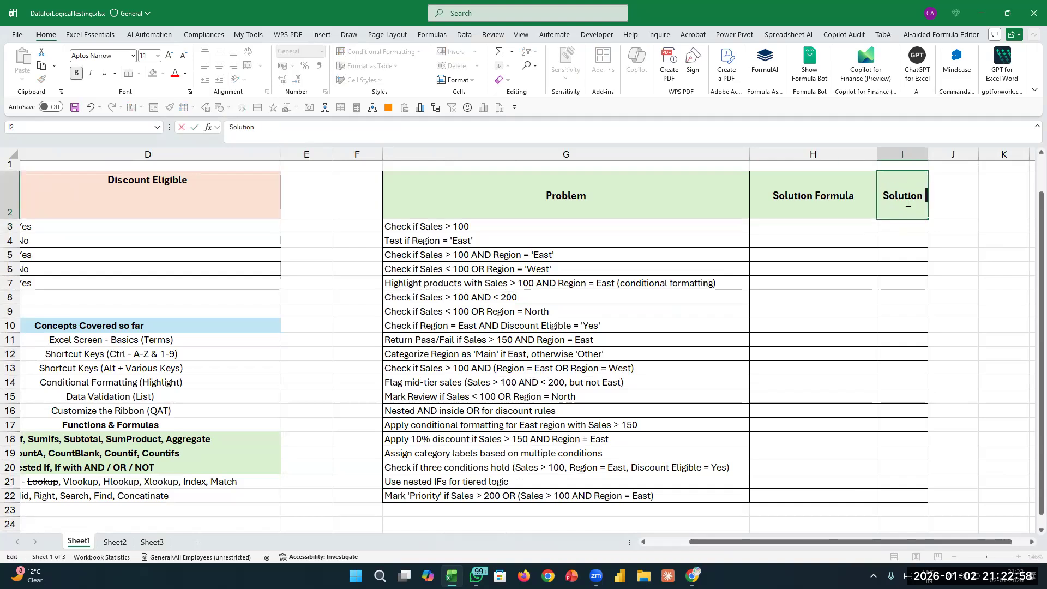
{"action": "type", "text": "Result"}
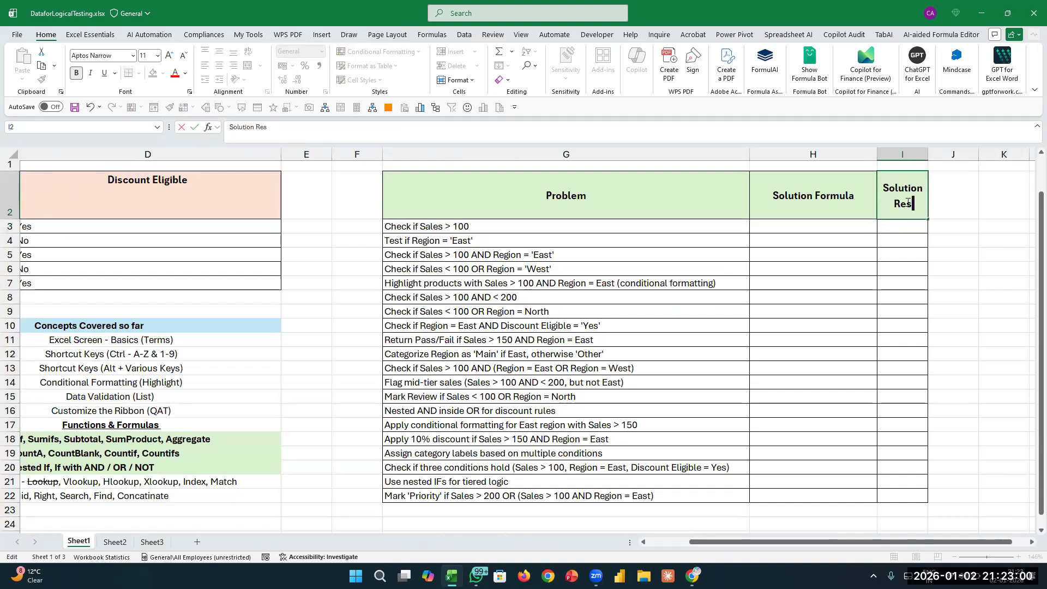
{"action": "key", "text": "shift+Tab"}
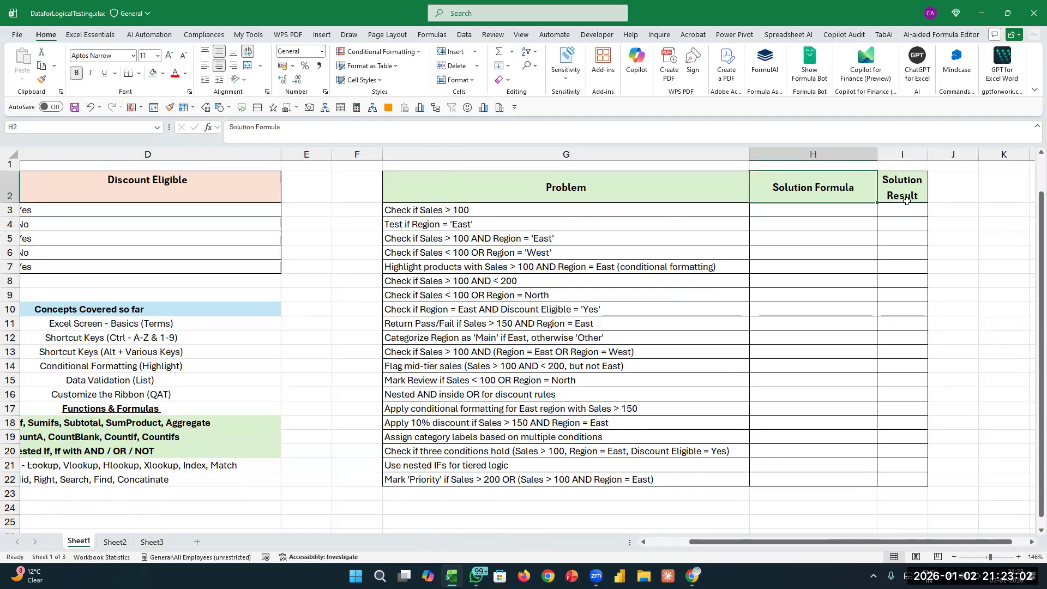
Widen column I so the 'Solution Result' header fits on one line.
{"action": "left_click", "coordinate": [906, 202]}
{"action": "left_click", "coordinate": [906, 204]}
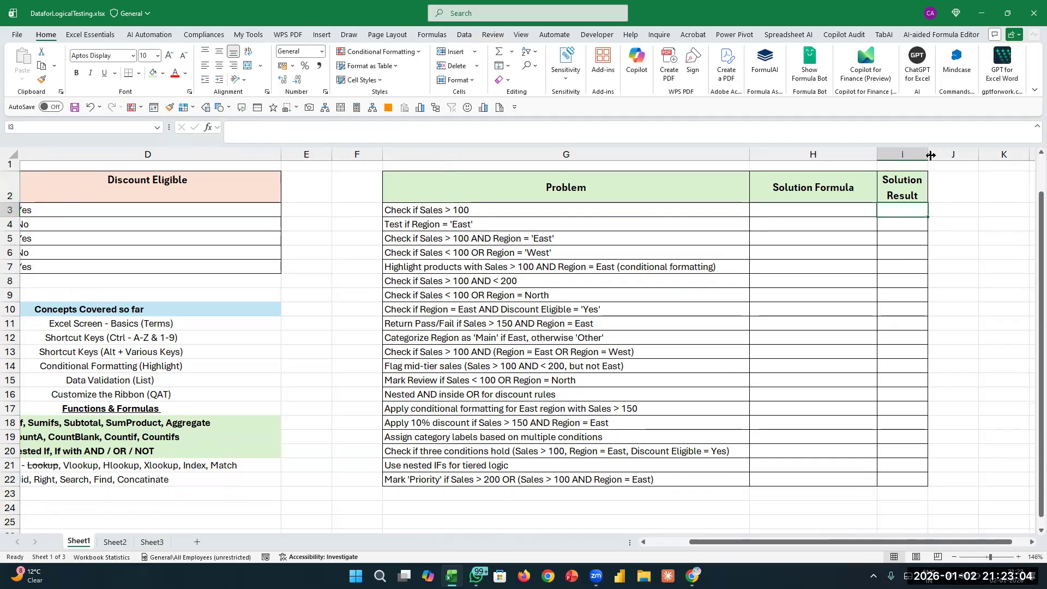
{"action": "left_click_drag", "start_coordinate": [927, 154], "coordinate": [1008, 160]}
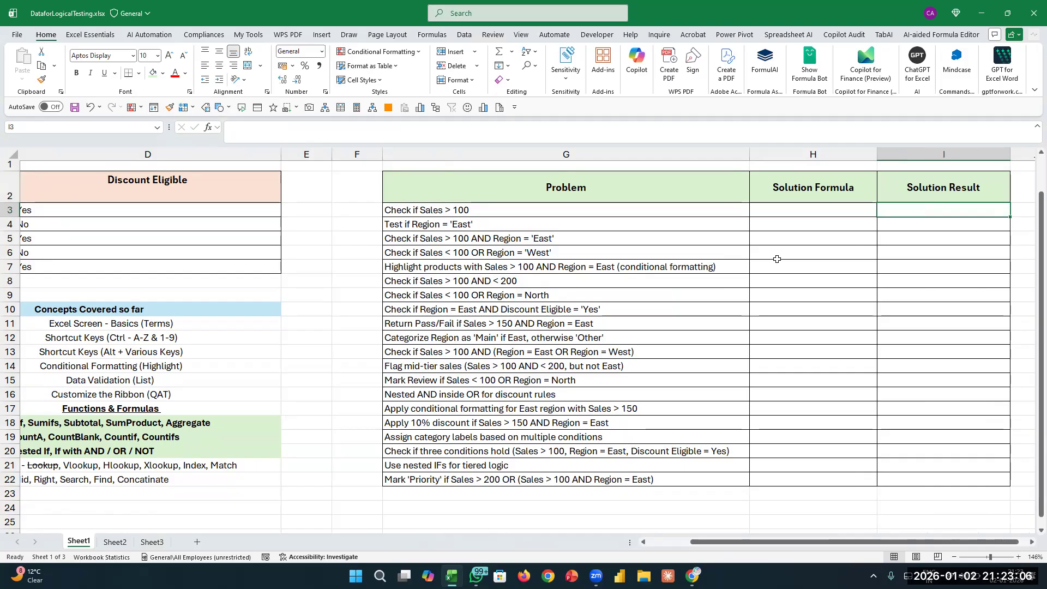
Narrow column D of the product data table slightly.
{"action": "scroll", "coordinate": [777, 259], "scroll_direction": "left", "scroll_amount": 5}
{"action": "scroll", "coordinate": [777, 259], "scroll_direction": "up", "scroll_amount": 2}
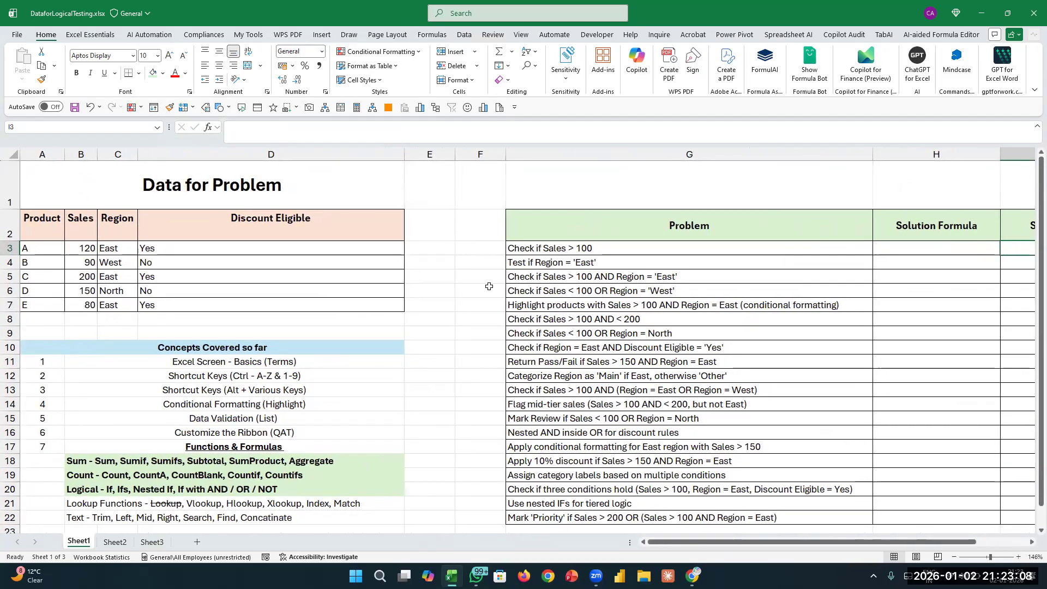
{"action": "left_click_drag", "start_coordinate": [404, 155], "coordinate": [384, 155]}
Delete the blank column E and narrow the remaining blank column between the data and the Problem table.
{"action": "left_click", "coordinate": [422, 155]}
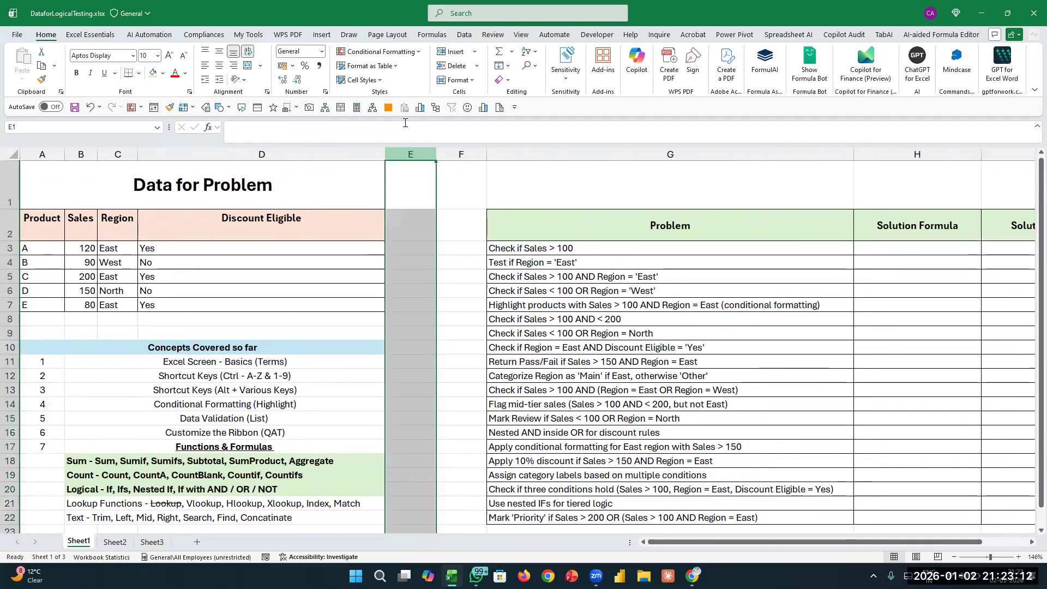
{"action": "key", "text": "ctrl+minus"}
{"action": "scroll", "coordinate": [497, 262], "scroll_direction": "right", "scroll_amount": 1}
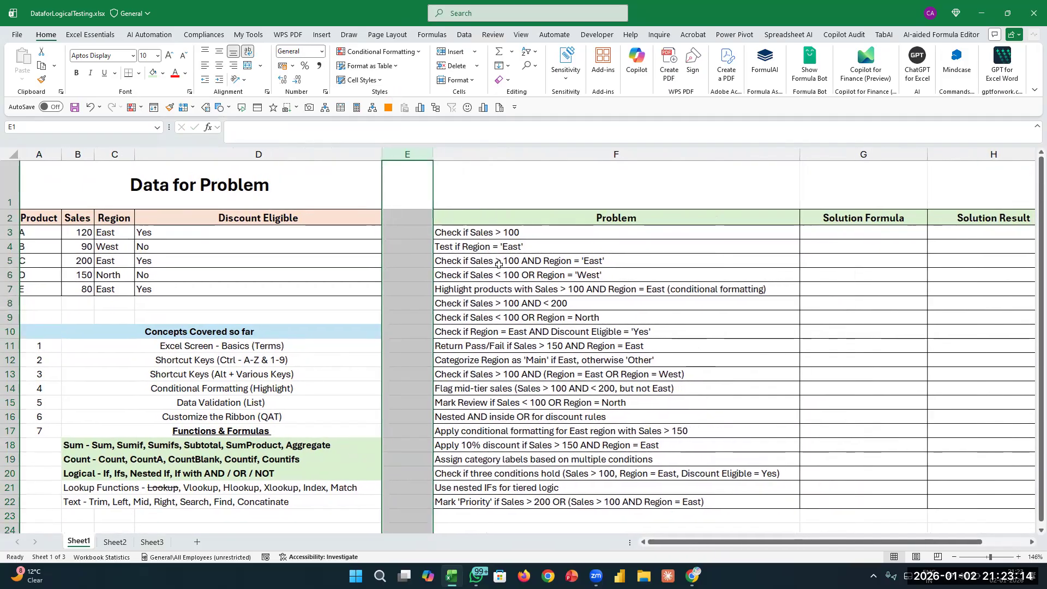
{"action": "left_click_drag", "start_coordinate": [434, 154], "coordinate": [407, 155]}
{"action": "left_click", "coordinate": [457, 258]}
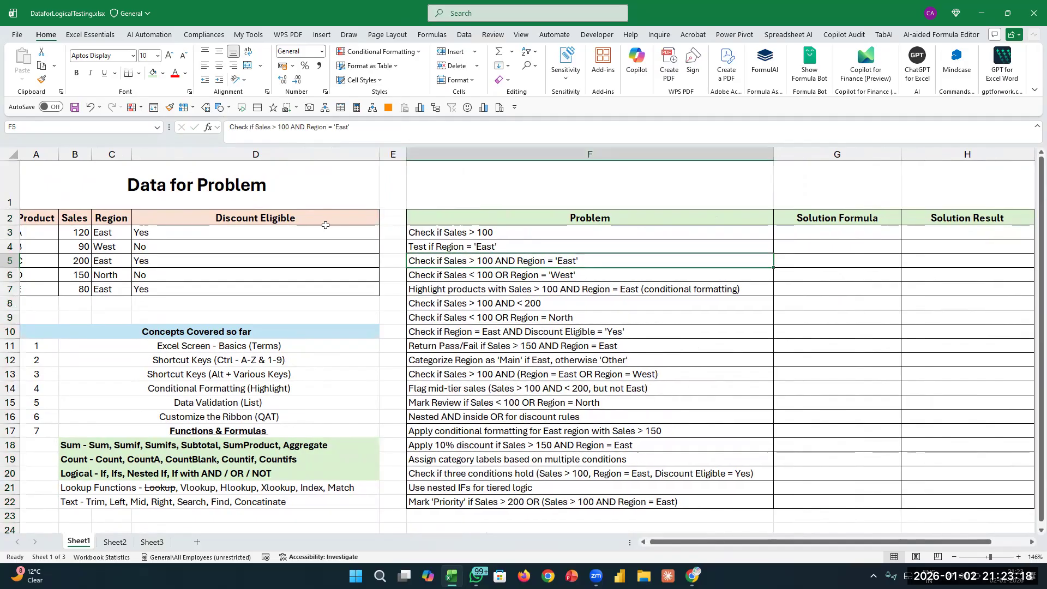
Freeze the panes at D3 so that rows 1 and 2 and columns A to C stay in place.
{"action": "left_click", "coordinate": [328, 228]}
{"action": "scroll", "coordinate": [357, 228], "scroll_direction": "left", "scroll_amount": 1}
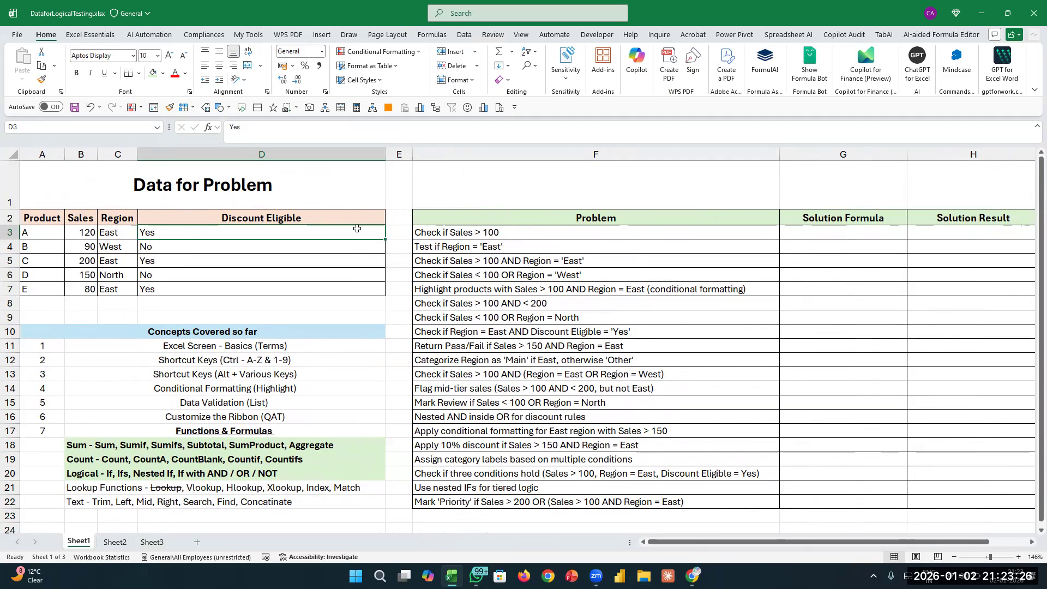
{"action": "key", "text": "alt+w"}
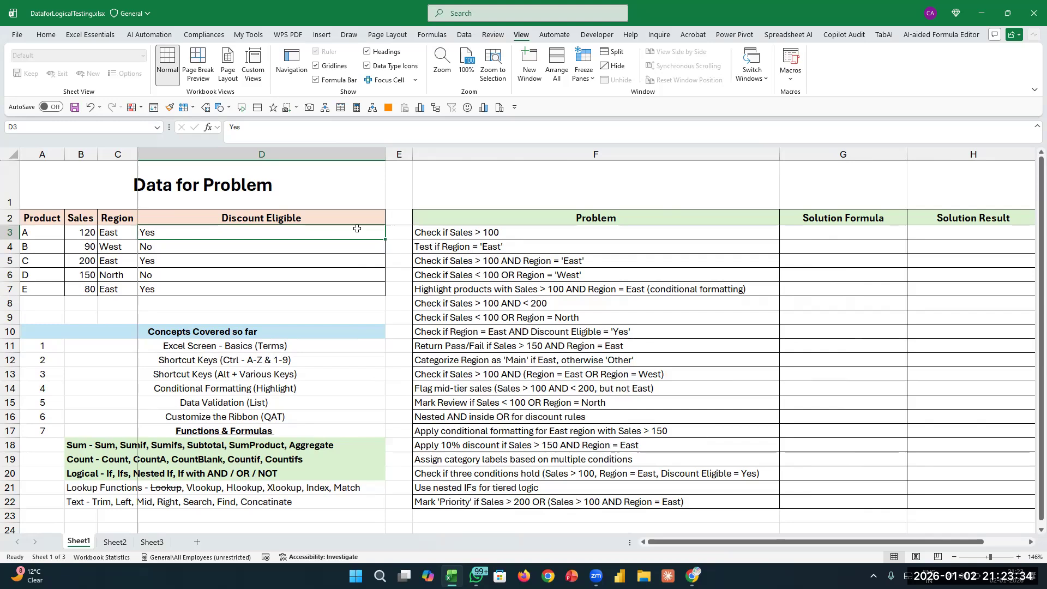
Move through the Problem and solution columns to check how the frozen rows and columns behave.
{"action": "key", "text": "Right"}
{"action": "key", "text": "Right"}
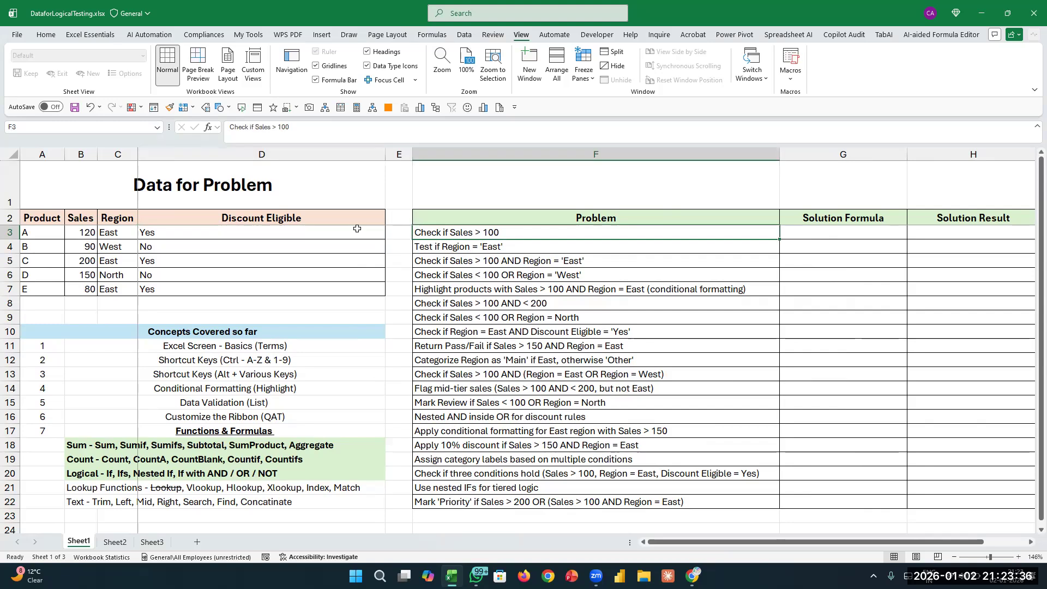
{"action": "key", "text": "Down"}
{"action": "key", "text": "Down"}
{"action": "key", "text": "Down"}
{"action": "key", "text": "Down"}
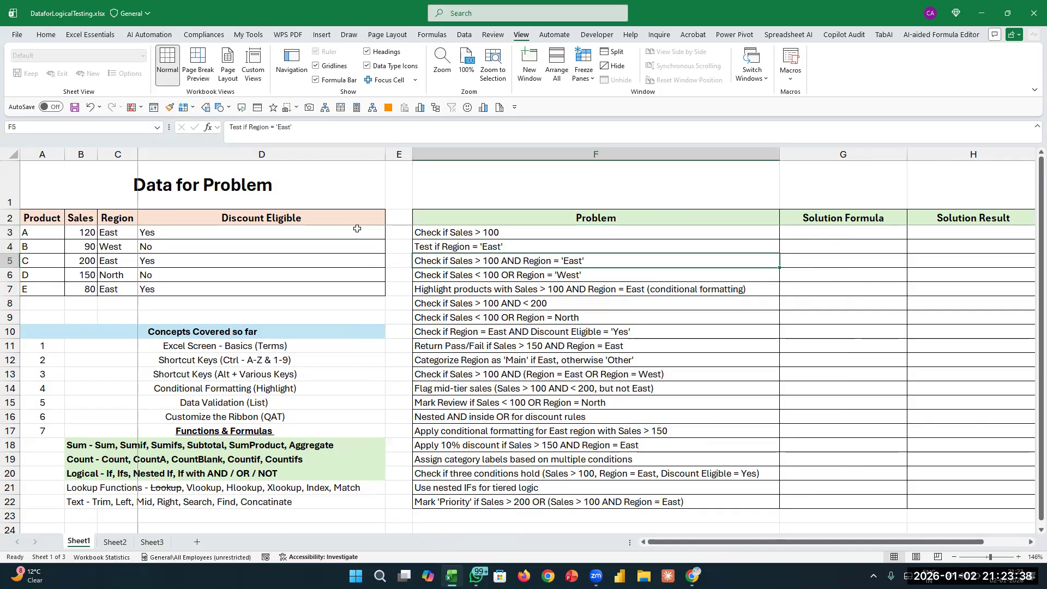
{"action": "key", "text": "Up"}
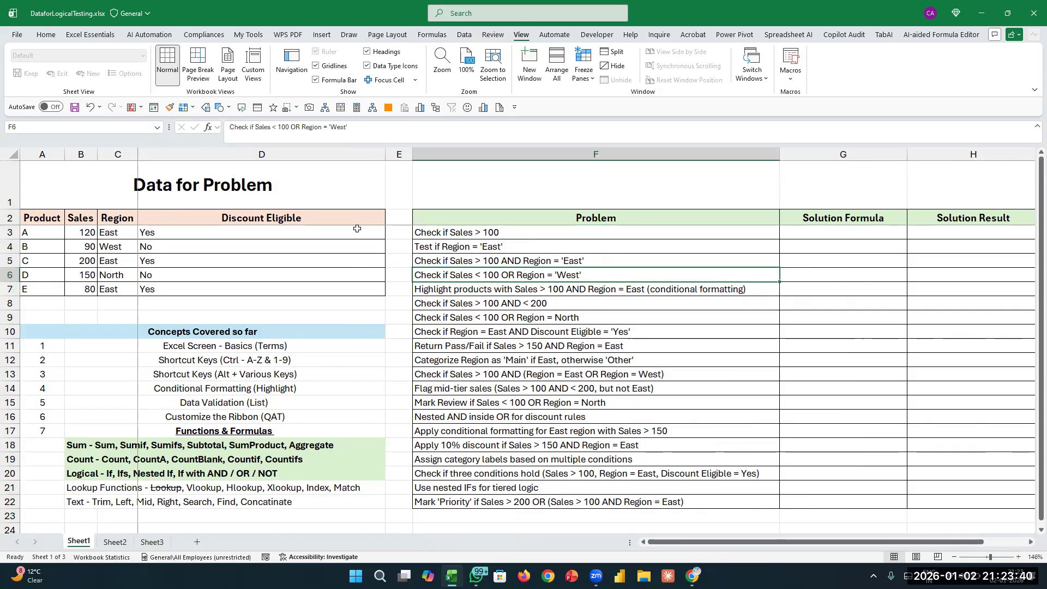
{"action": "key", "text": "Right"}
{"action": "key", "text": "Right"}
{"action": "key", "text": "Up"}
{"action": "key", "text": "Up"}
{"action": "key", "text": "Left"}
{"action": "key", "text": "Up"}
{"action": "key", "text": "Right"}
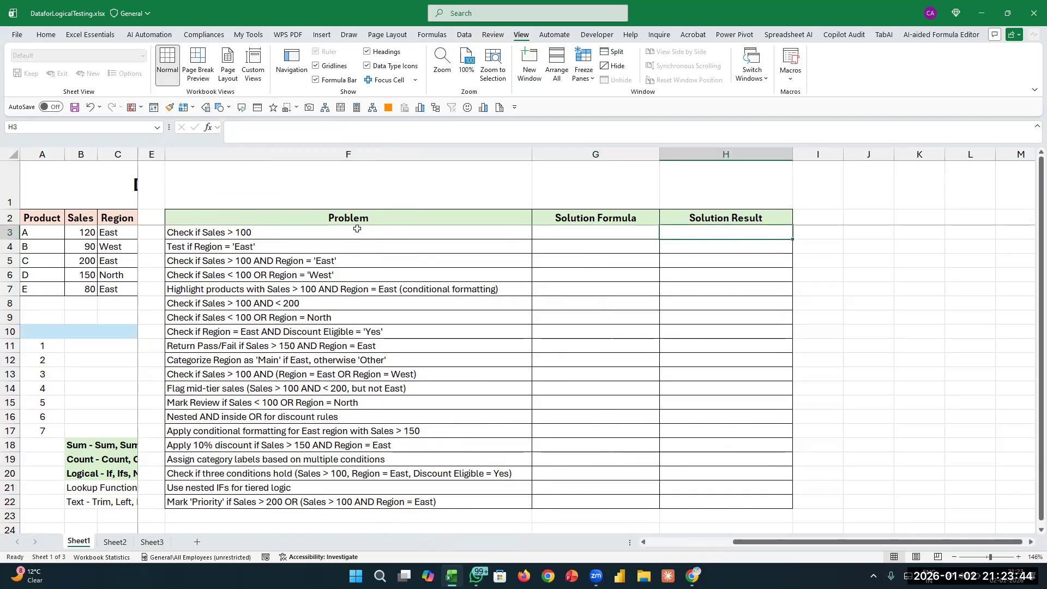
{"action": "scroll", "coordinate": [358, 228], "scroll_direction": "left", "scroll_amount": 5}
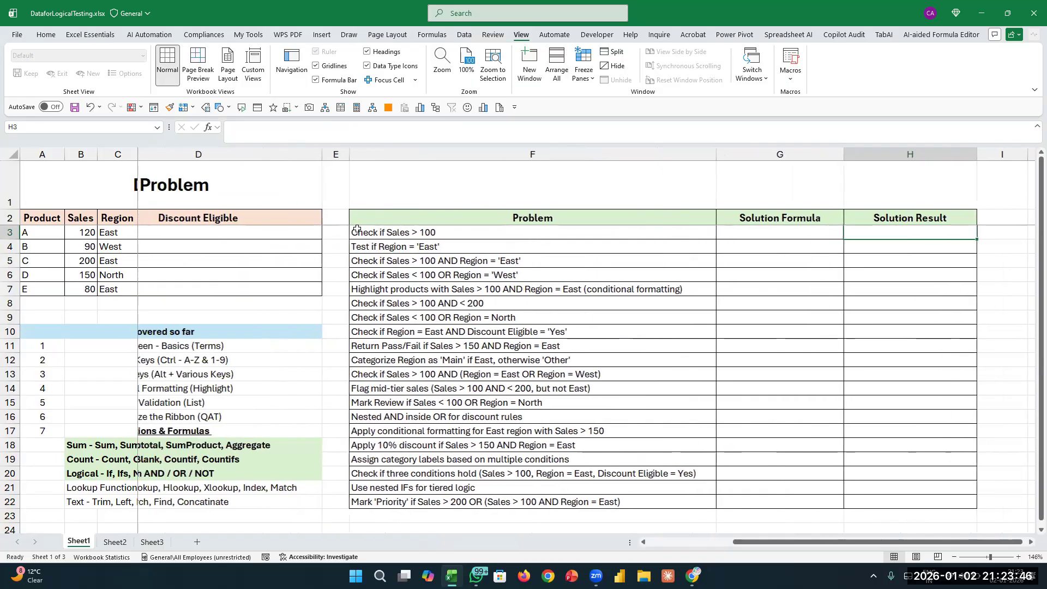
{"action": "scroll", "coordinate": [357, 228], "scroll_direction": "right", "scroll_amount": 3}
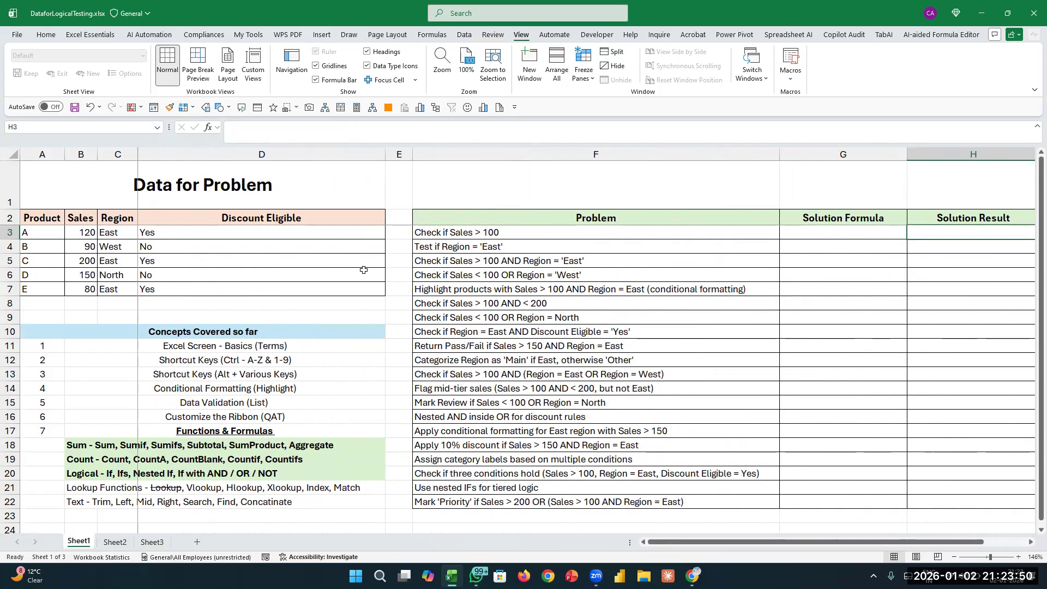
{"action": "scroll", "coordinate": [374, 271], "scroll_direction": "left", "scroll_amount": 3}
{"action": "scroll", "coordinate": [203, 217], "scroll_direction": "right", "scroll_amount": 3}
{"action": "key", "text": "super+a"}
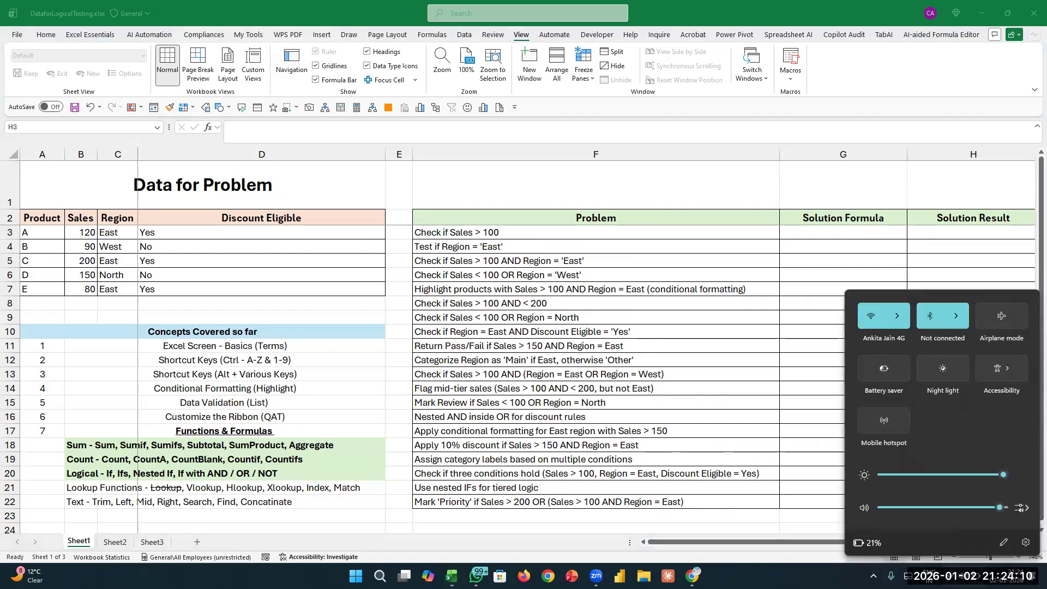
{"action": "left_click", "coordinate": [776, 319]}
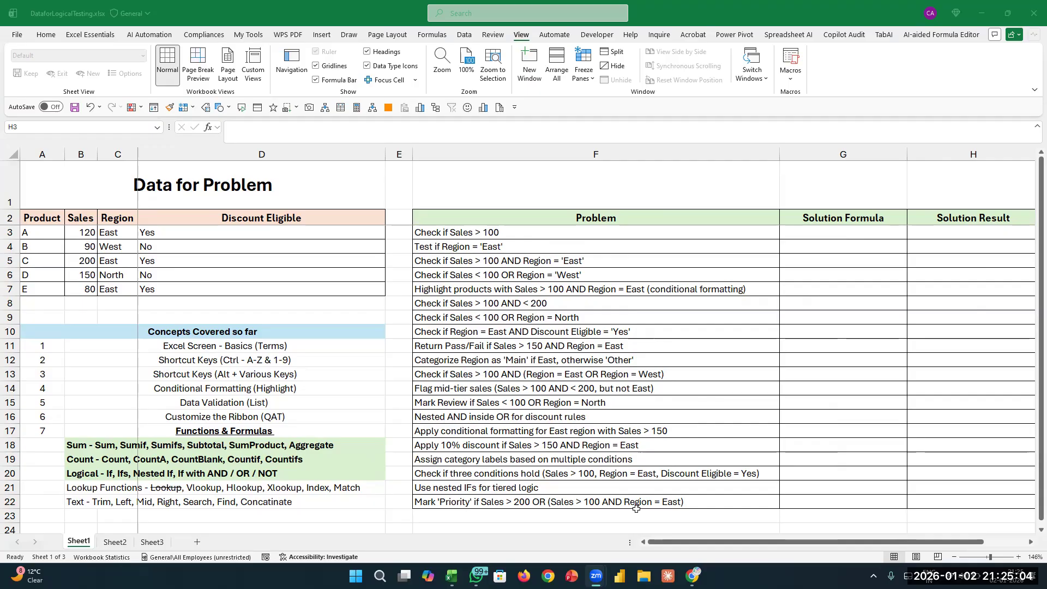
{"action": "left_click", "coordinate": [490, 327]}
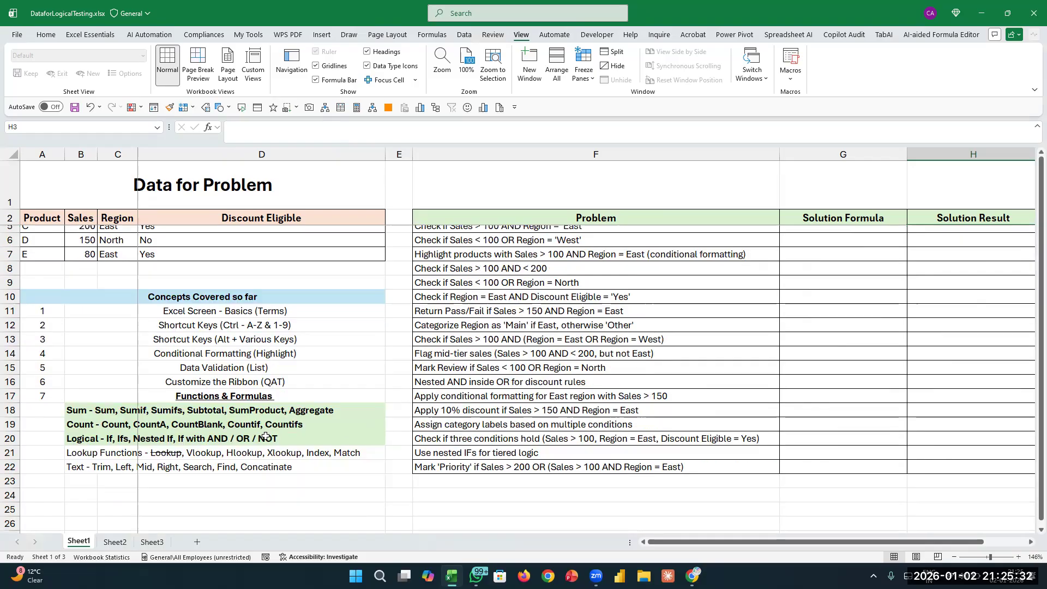
Add the entry 'Table + Name a range' in B23 below the Text functions.
{"action": "scroll", "coordinate": [94, 458], "scroll_direction": "down", "scroll_amount": 2}
{"action": "left_click", "coordinate": [93, 459]}
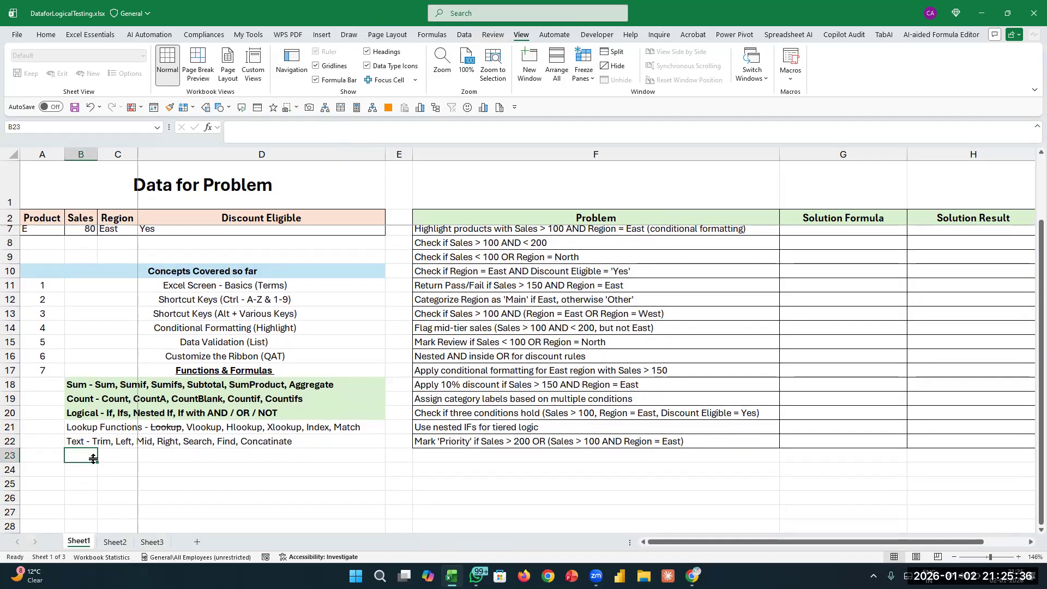
{"action": "type", "text": "Table - Name a range"}
{"action": "key", "text": "Return"}
{"action": "left_click", "coordinate": [93, 458]}
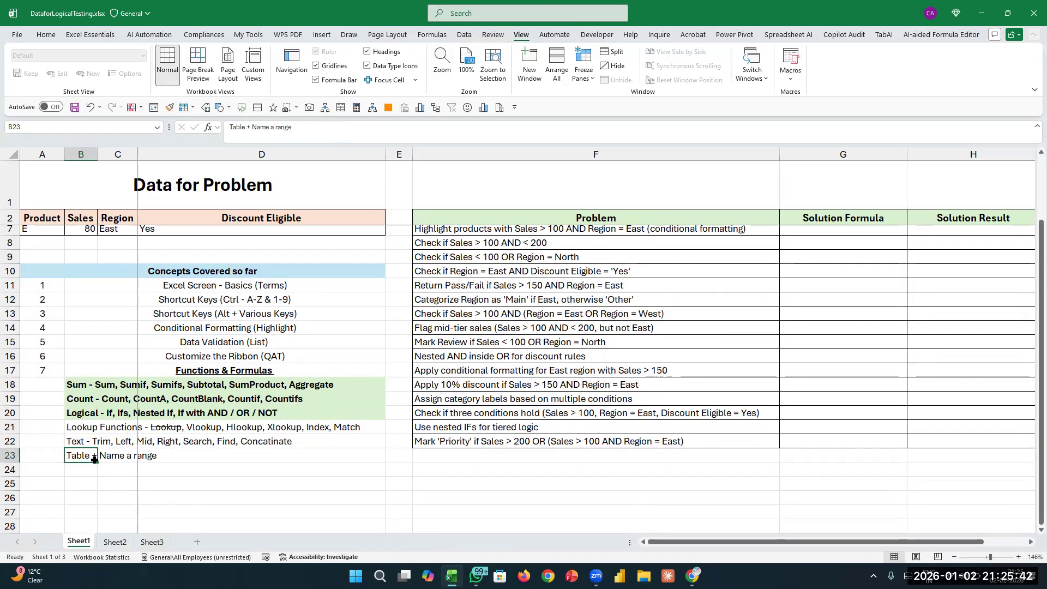
Convert the product data range A2:D7 into a table with headers.
{"action": "key", "text": "Up"}
{"action": "key", "text": "Up"}
{"action": "key", "text": "Up"}
{"action": "key", "text": "Up"}
{"action": "key", "text": "Up"}
{"action": "key", "text": "Up"}
{"action": "key", "text": "Up"}
{"action": "key", "text": "Up"}
{"action": "key", "text": "Up"}
{"action": "key", "text": "Up"}
{"action": "key", "text": "Up"}
{"action": "key", "text": "Up"}
{"action": "key", "text": "Up"}
{"action": "key", "text": "Up"}
{"action": "key", "text": "Up"}
{"action": "key", "text": "Up"}
{"action": "key", "text": "Up"}
{"action": "key", "text": "Up"}
{"action": "key", "text": "Up"}
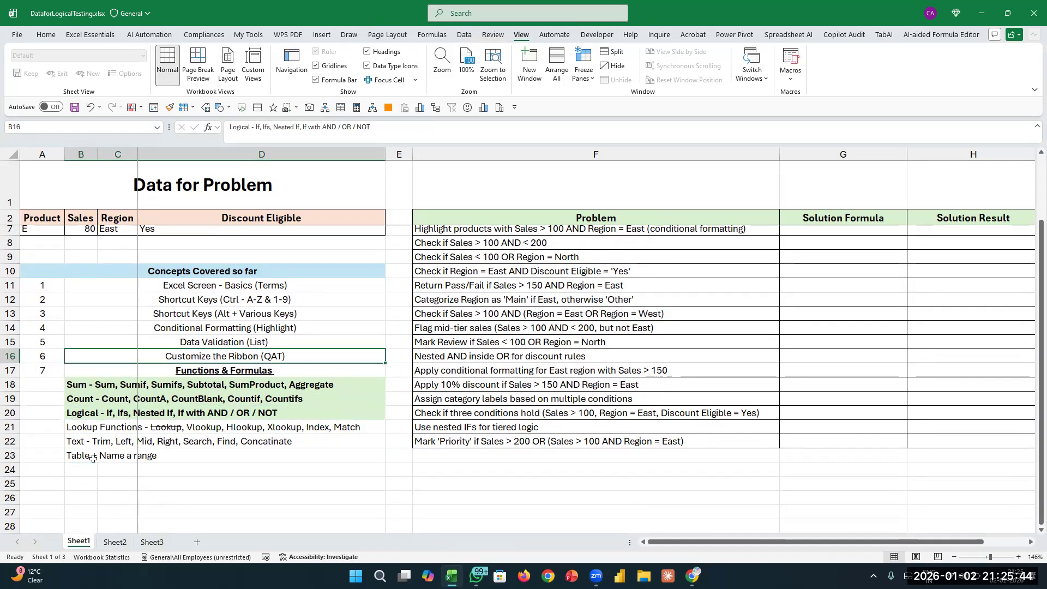
{"action": "key", "text": "Up"}
{"action": "key", "text": "Up"}
{"action": "key", "text": "Left"}
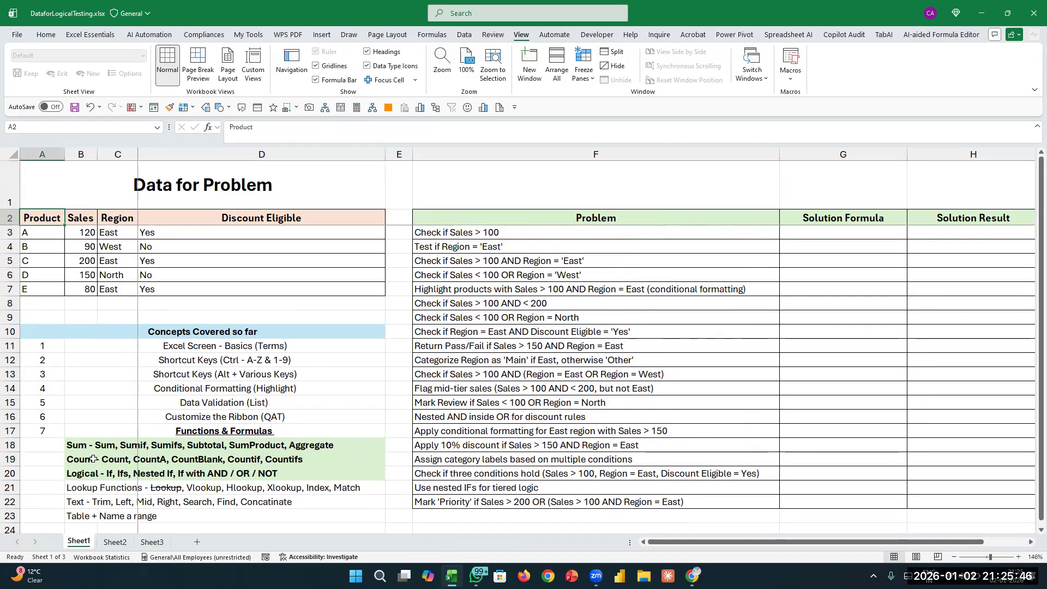
{"action": "key", "text": "shift+Down"}
{"action": "key", "text": "shift+Down"}
{"action": "key", "text": "shift+Down"}
{"action": "key", "text": "shift+Down"}
{"action": "key", "text": "shift+Down"}
{"action": "key", "text": "shift+Right"}
{"action": "key", "text": "shift+Right"}
{"action": "key", "text": "shift+Right"}
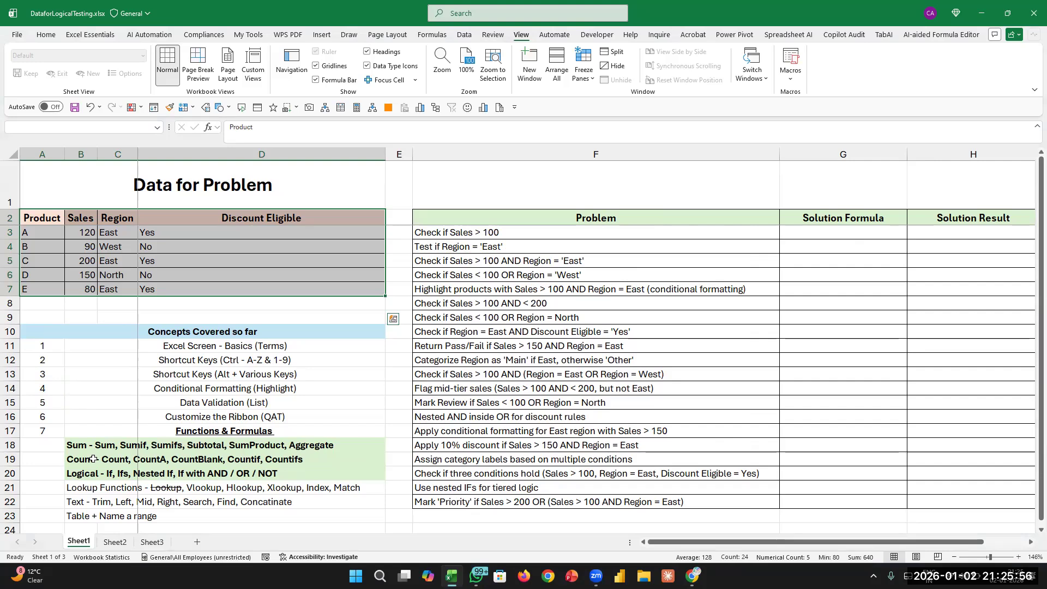
{"action": "key", "text": "ctrl+t"}
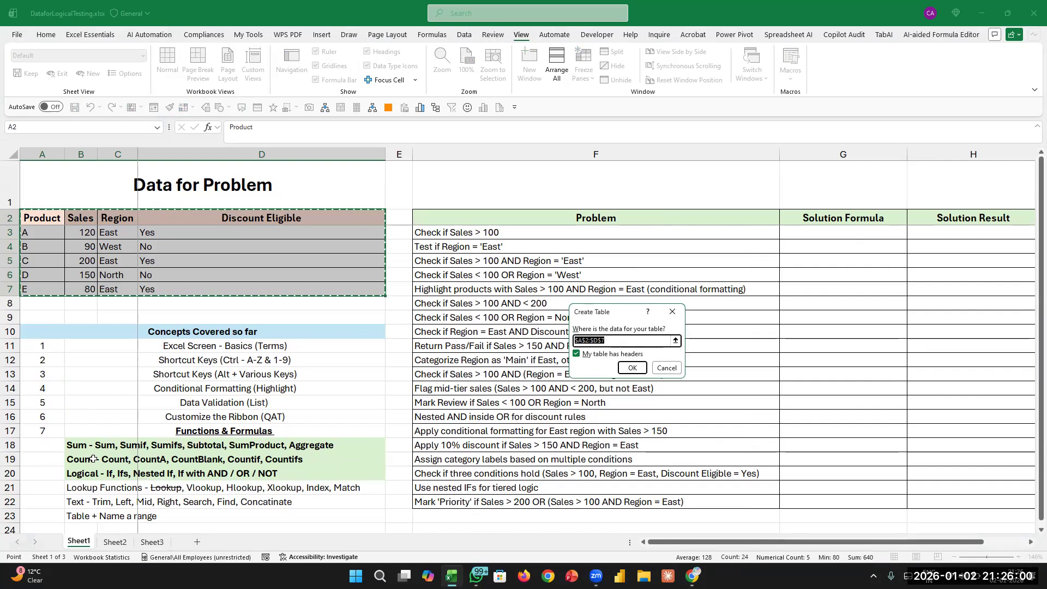
{"action": "key", "text": "Return"}
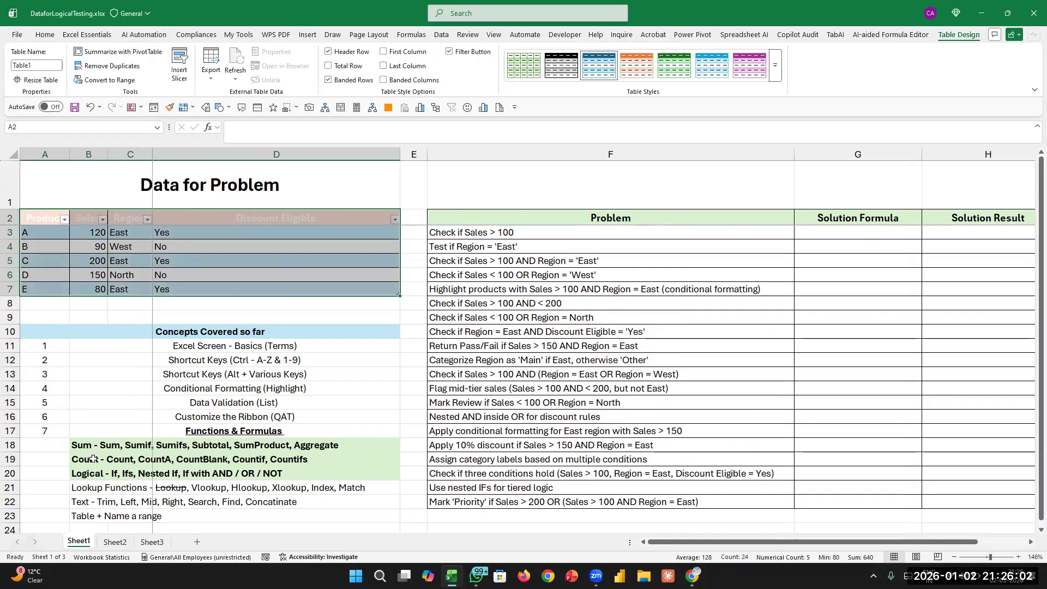
Apply the black and grey style from the first row of the Medium table styles to the product table.
{"action": "left_click", "coordinate": [635, 65]}
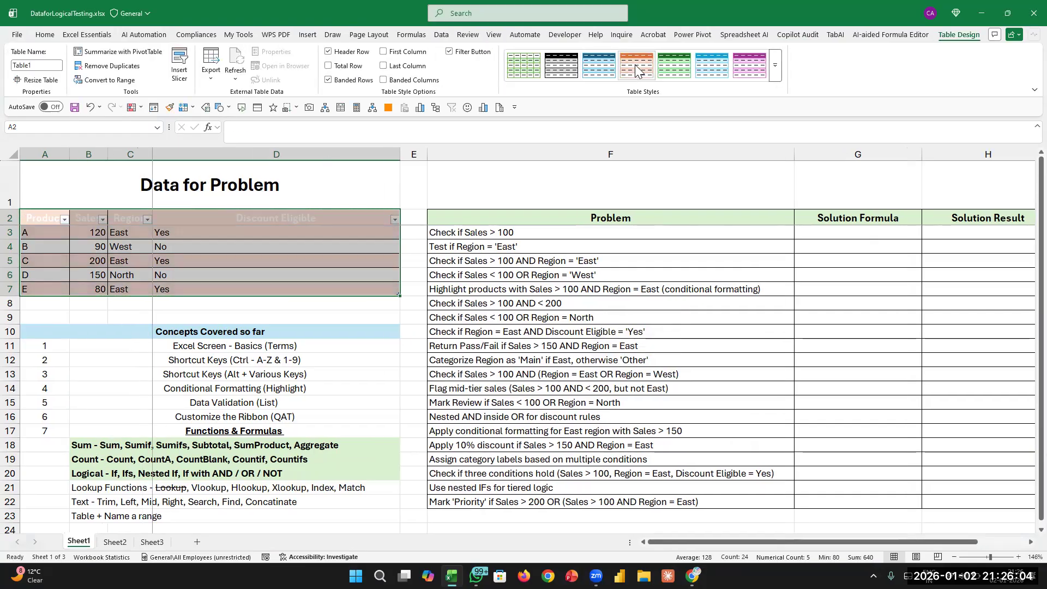
{"action": "left_click", "coordinate": [775, 65]}
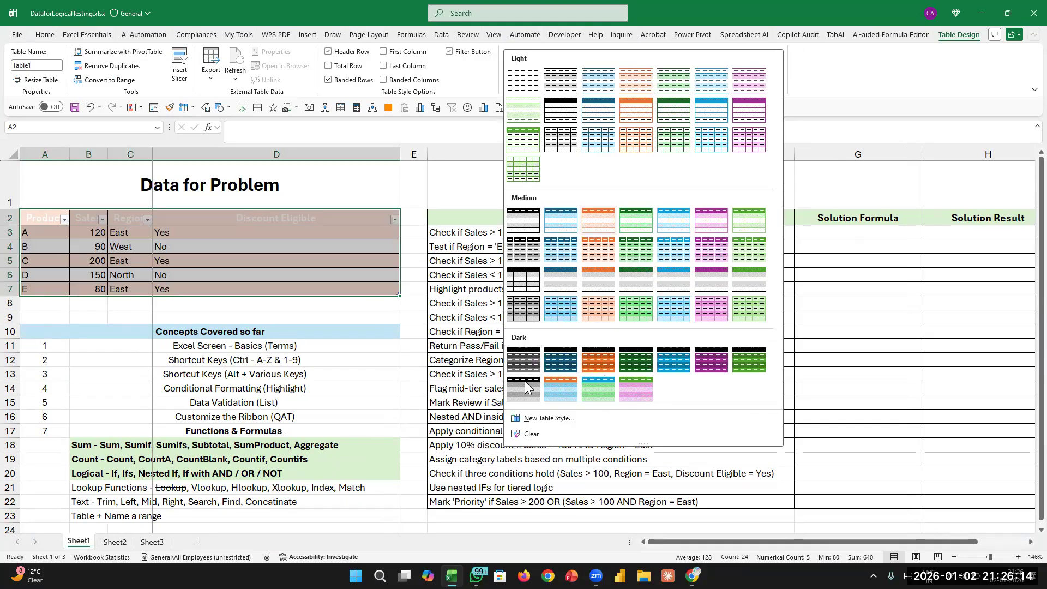
{"action": "left_click", "coordinate": [523, 221]}
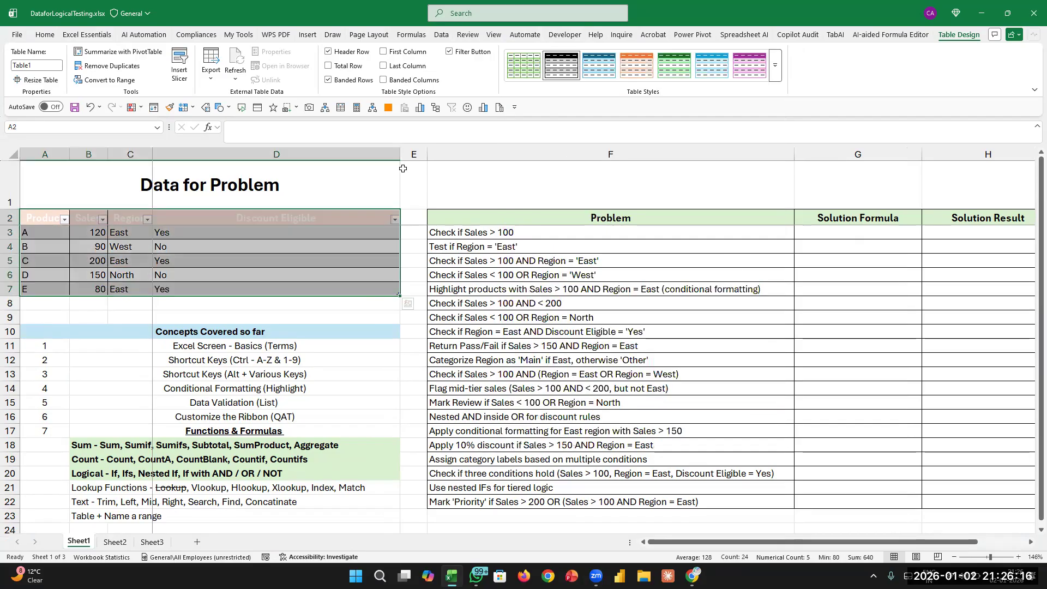
Set the font colour of the whole product table to black.
{"action": "left_click", "coordinate": [39, 34]}
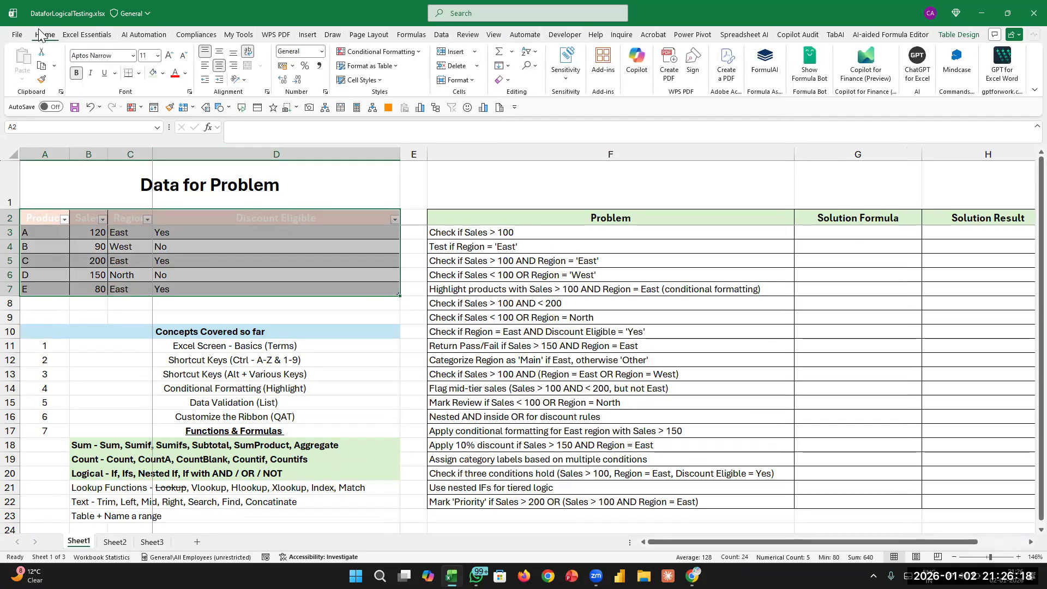
{"action": "left_click", "coordinate": [186, 73]}
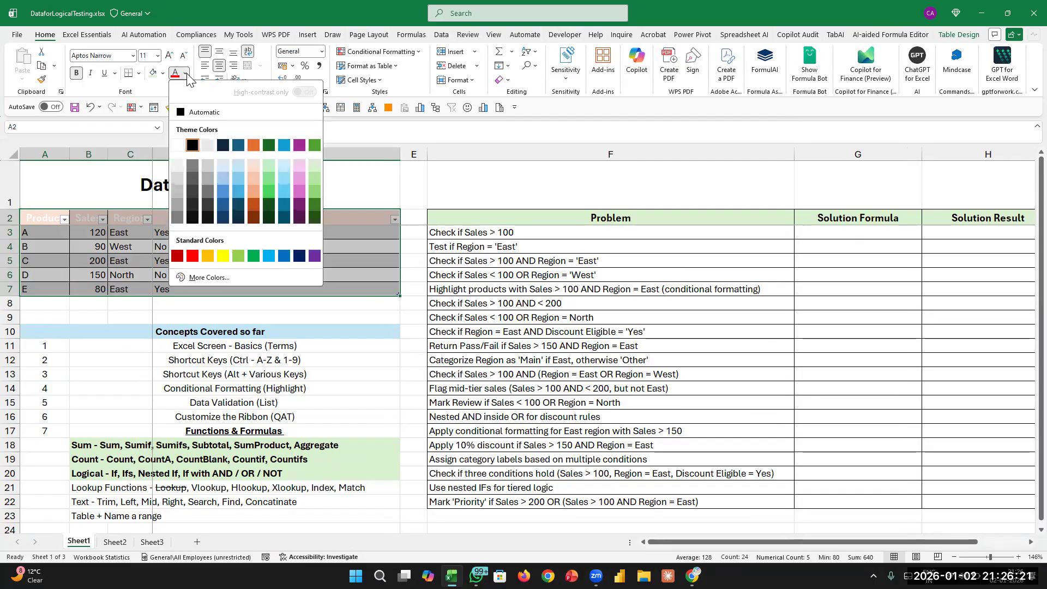
{"action": "left_click", "coordinate": [192, 145]}
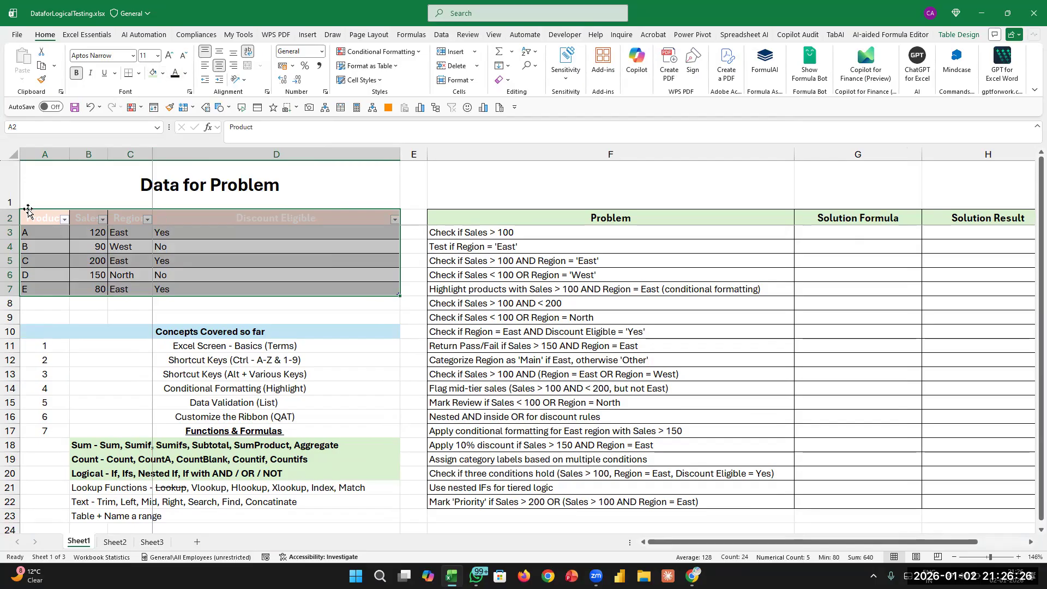
Set the font colour of the product table's header cells A2:D2 to red.
{"action": "left_click", "coordinate": [36, 212]}
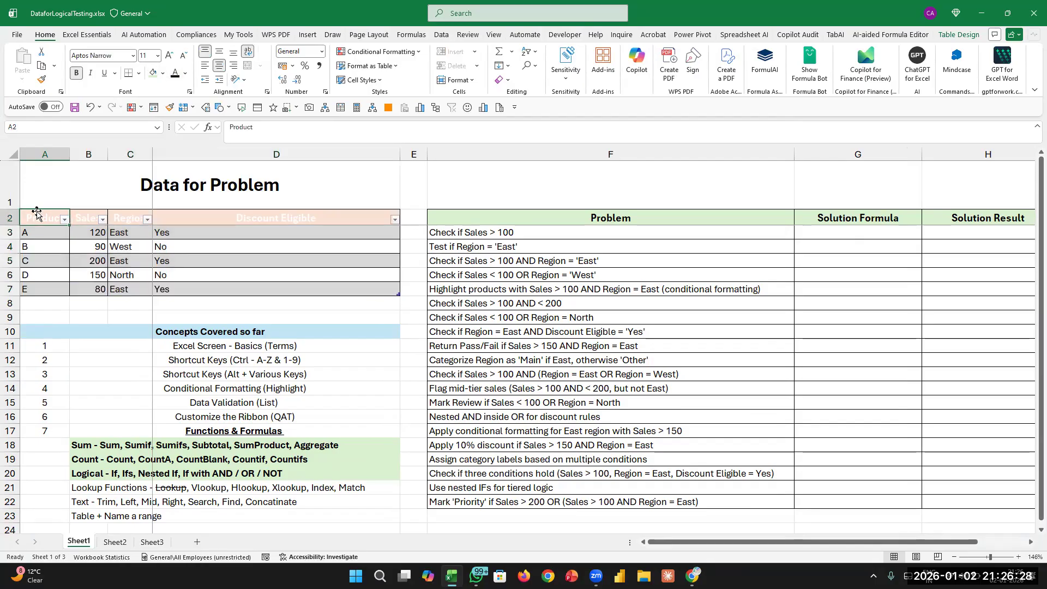
{"action": "key", "text": "shift+Right"}
{"action": "key", "text": "shift+Right"}
{"action": "key", "text": "shift+Right"}
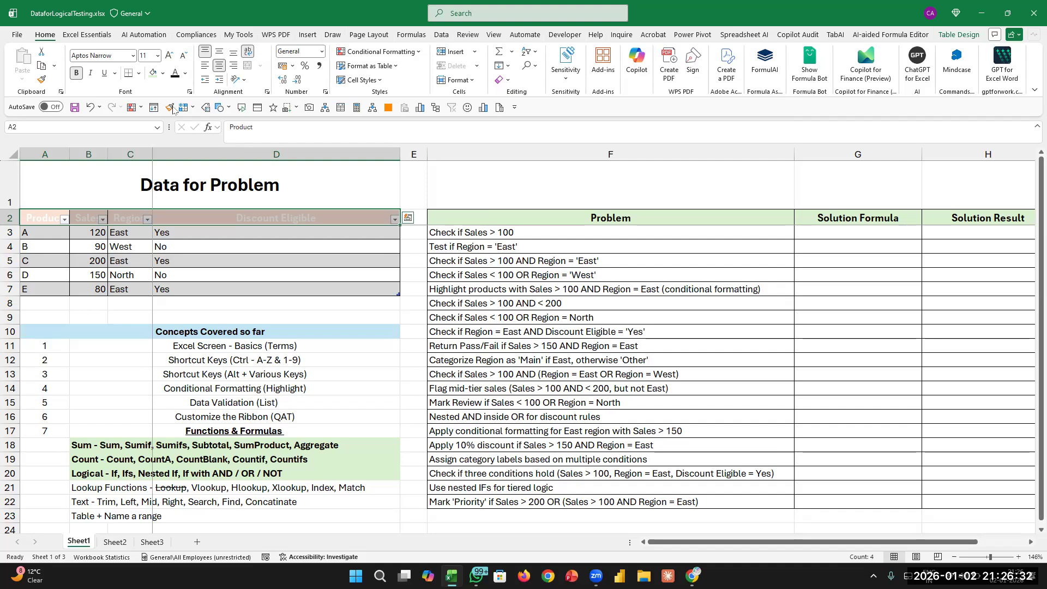
{"action": "left_click", "coordinate": [186, 74]}
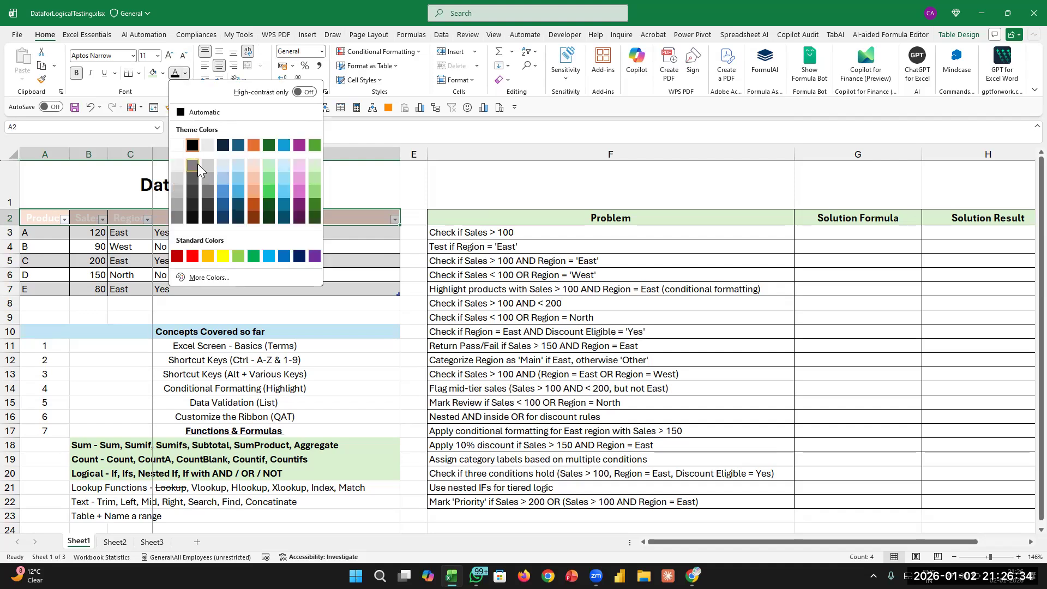
{"action": "left_click", "coordinate": [193, 260]}
{"action": "left_click", "coordinate": [223, 252]}
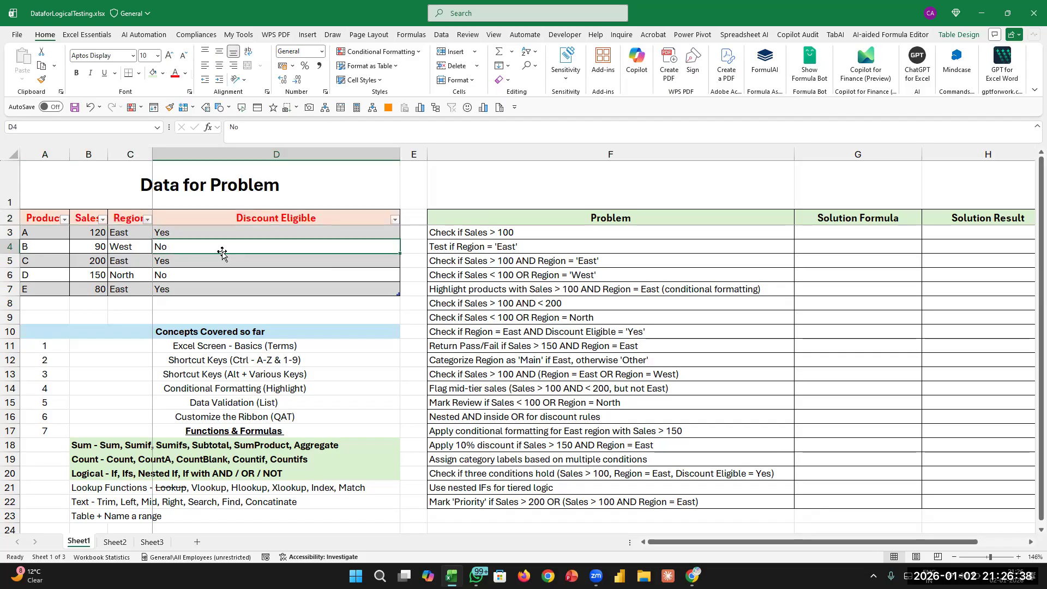
Rename the product data table as PT.
{"action": "key", "text": "Up"}
{"action": "key", "text": "Left"}
{"action": "key", "text": "Left"}
{"action": "key", "text": "Left"}
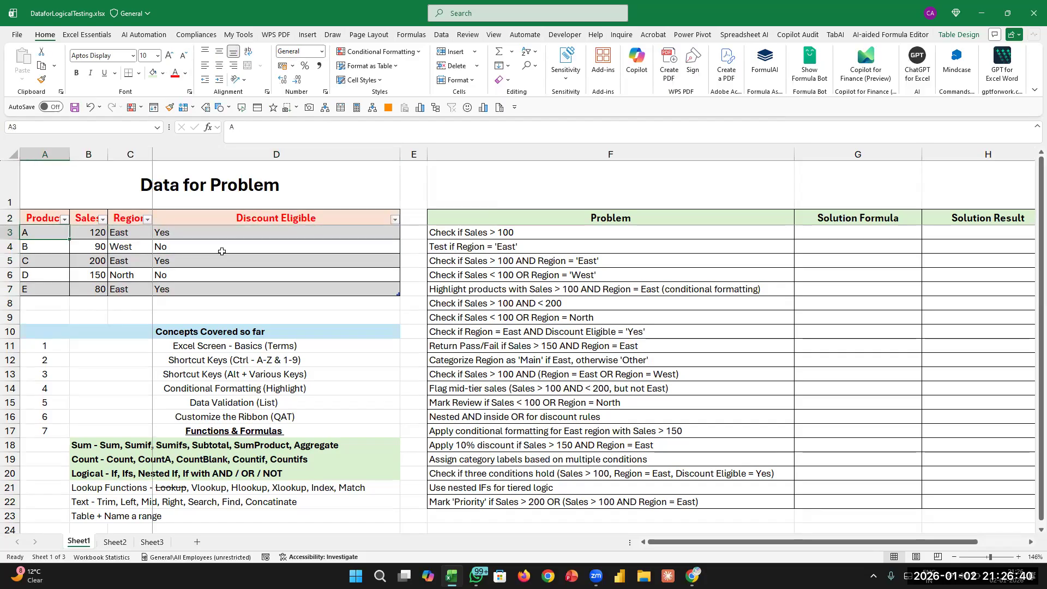
{"action": "key", "text": "ctrl+shift+Down"}
{"action": "key", "text": "ctrl+shift+Right"}
{"action": "key", "text": "Right"}
{"action": "key", "text": "Right"}
{"action": "key", "text": "Right"}
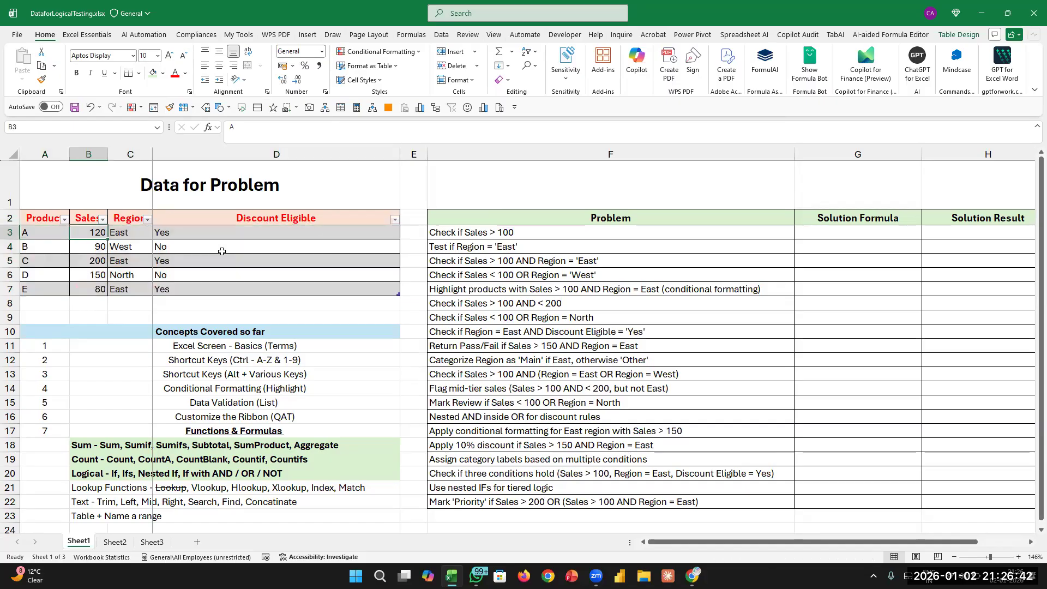
{"action": "key", "text": "Left"}
{"action": "key", "text": "Left"}
{"action": "key", "text": "ctrl+a"}
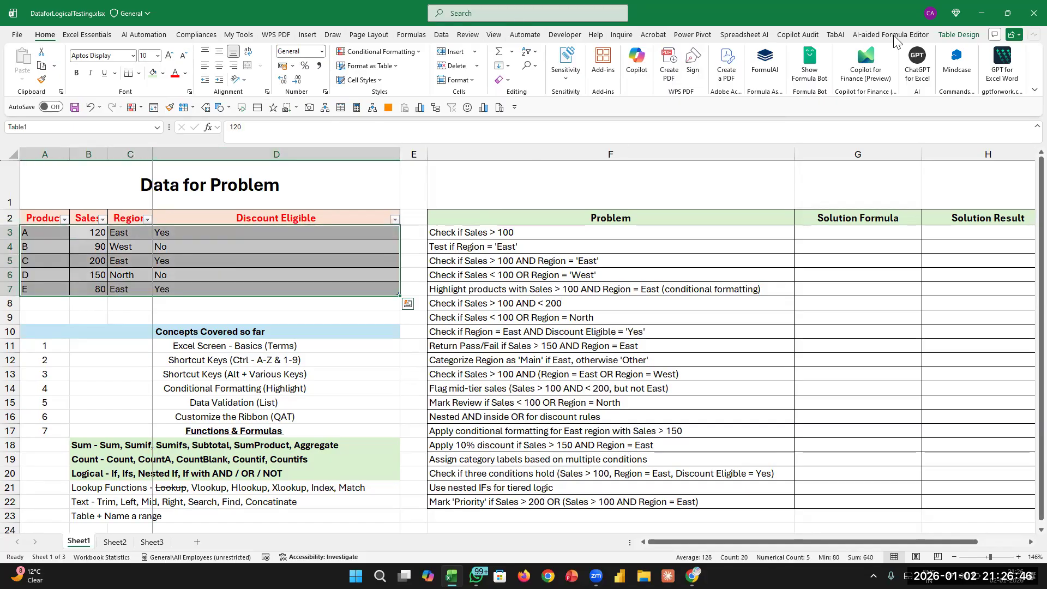
{"action": "left_click", "coordinate": [959, 35]}
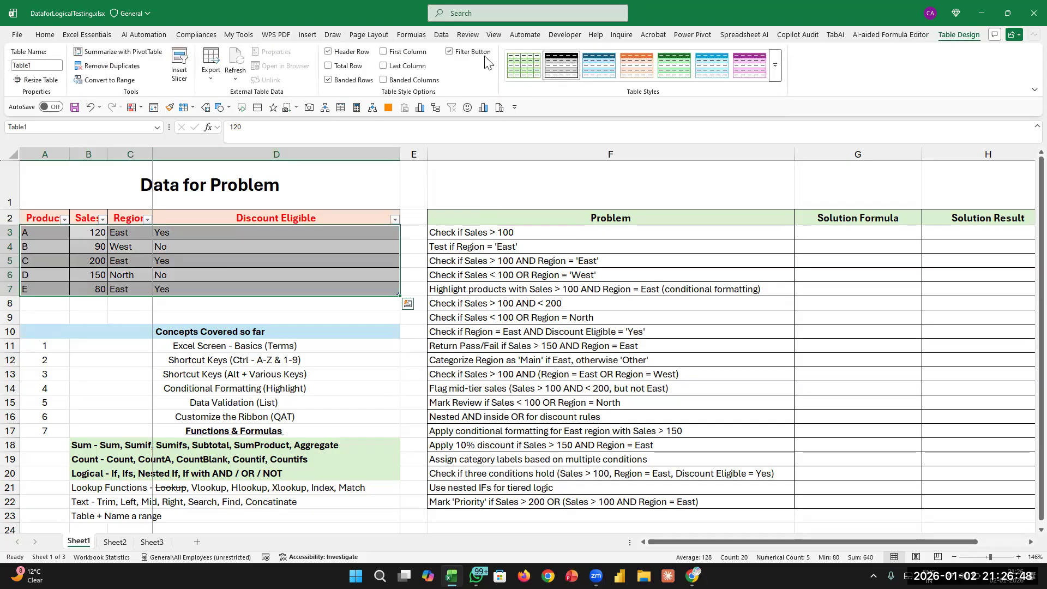
{"action": "left_click", "coordinate": [50, 66]}
{"action": "type", "text": "PT"}
{"action": "key", "text": "Return"}
{"action": "left_click", "coordinate": [245, 263]}
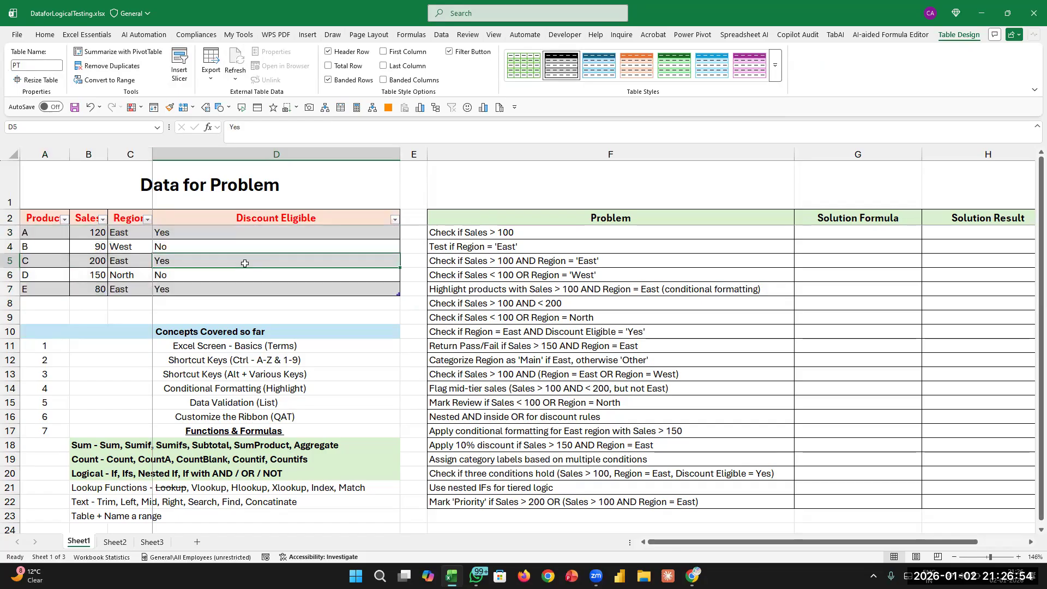
{"action": "scroll", "coordinate": [177, 422], "scroll_direction": "down", "scroll_amount": 1}
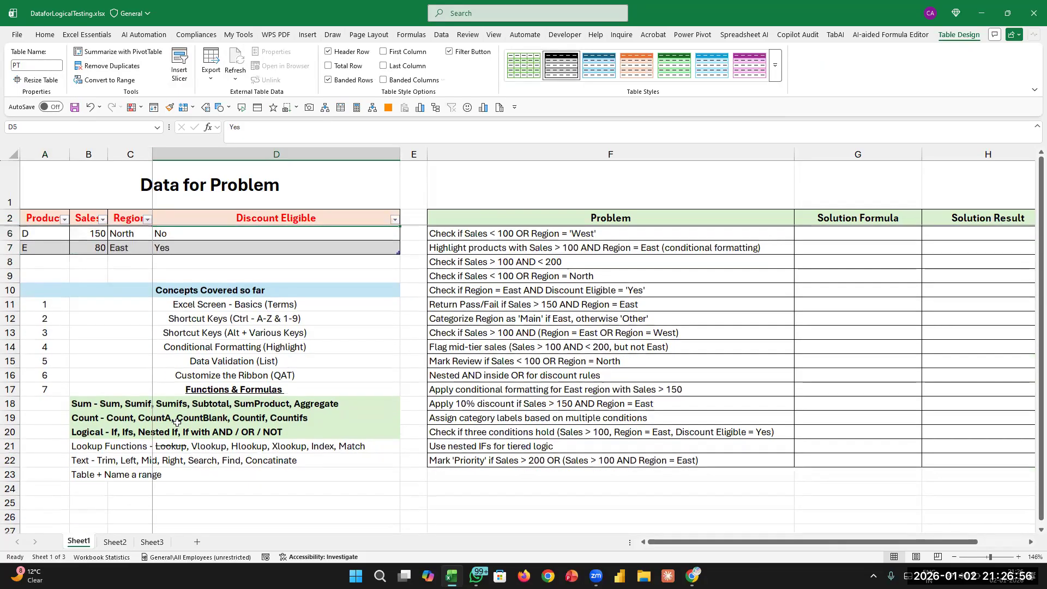
{"action": "left_click", "coordinate": [96, 475]}
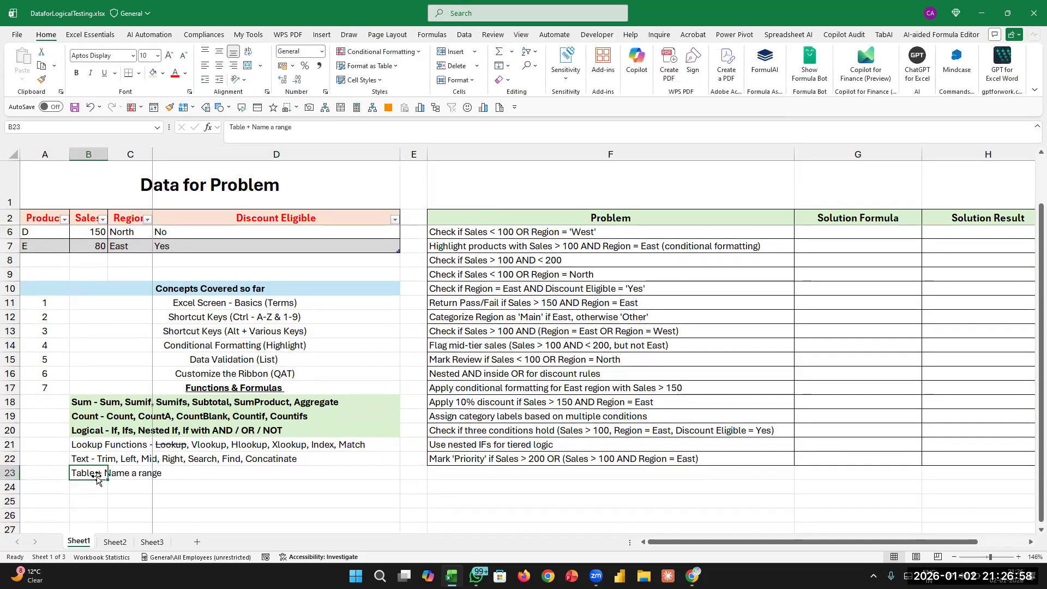
{"action": "scroll", "coordinate": [41, 295], "scroll_direction": "up", "scroll_amount": 1}
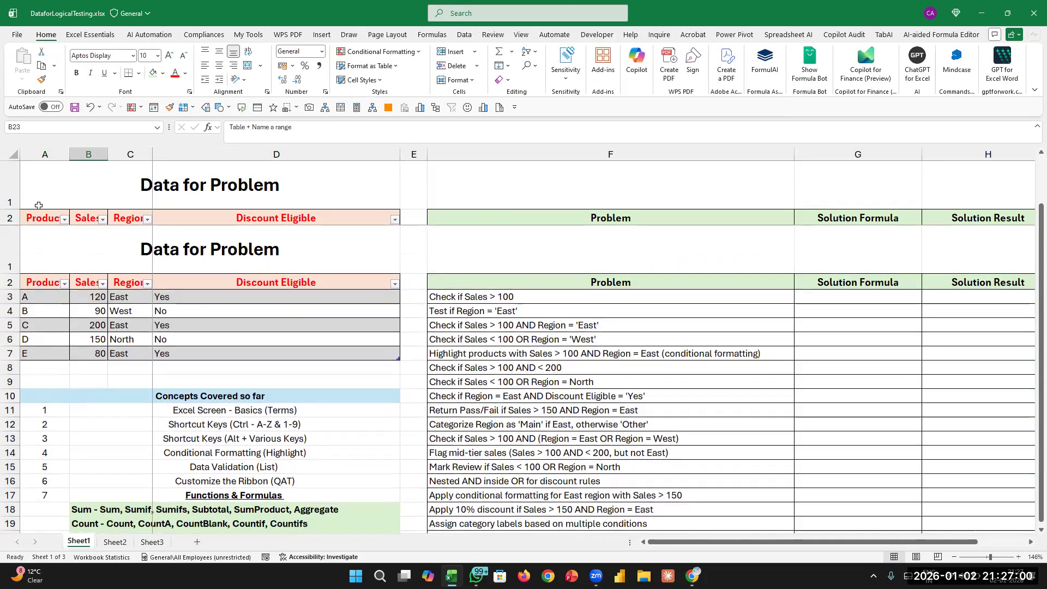
{"action": "left_click_drag", "start_coordinate": [40, 217], "coordinate": [41, 303]}
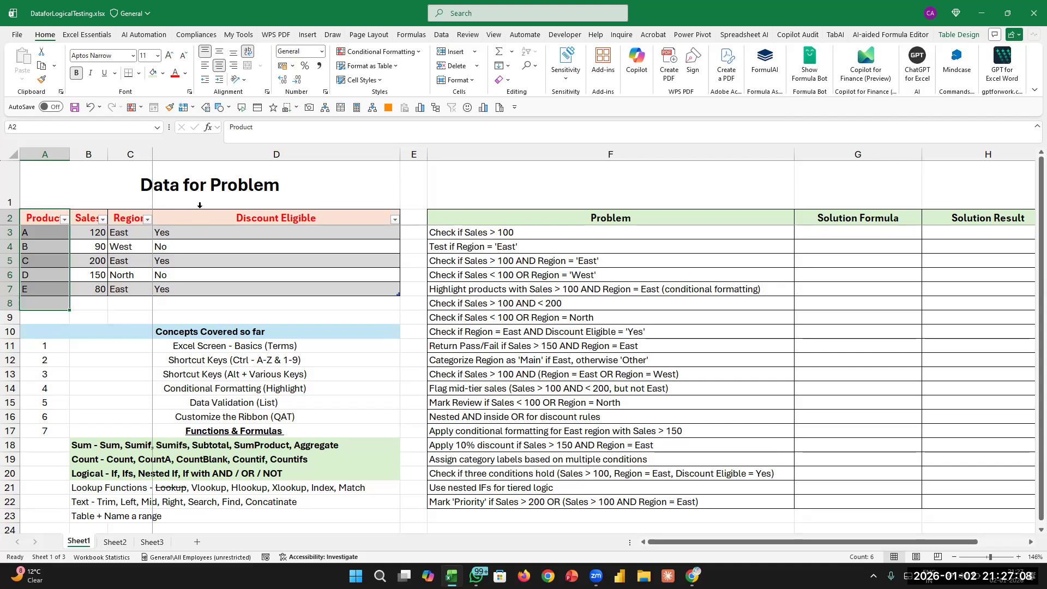
{"action": "left_click", "coordinate": [189, 232]}
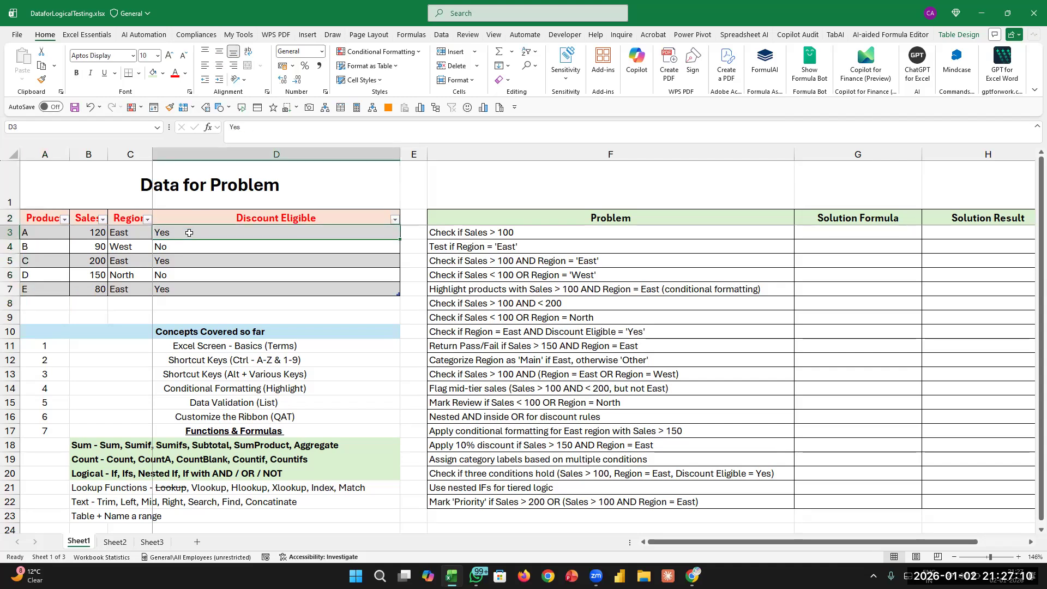
Append '(Ctrl + Shift + F3)' to the 'Table + Name a range' entry in B23.
{"action": "scroll", "coordinate": [169, 303], "scroll_direction": "down", "scroll_amount": 2}
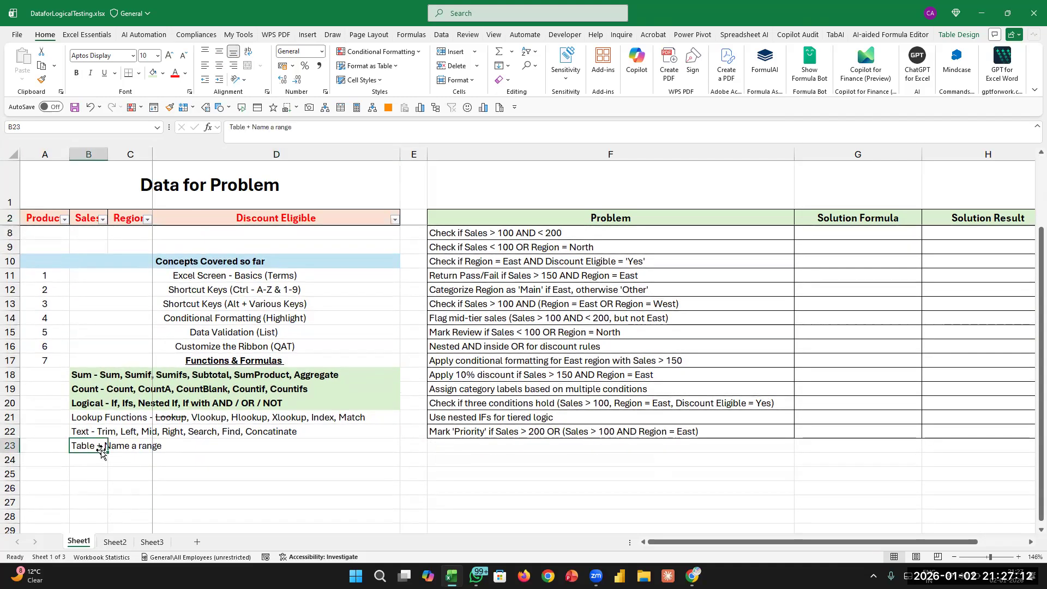
{"action": "double_click", "coordinate": [101, 448]}
{"action": "type", "text": "(Ctrl _+"}
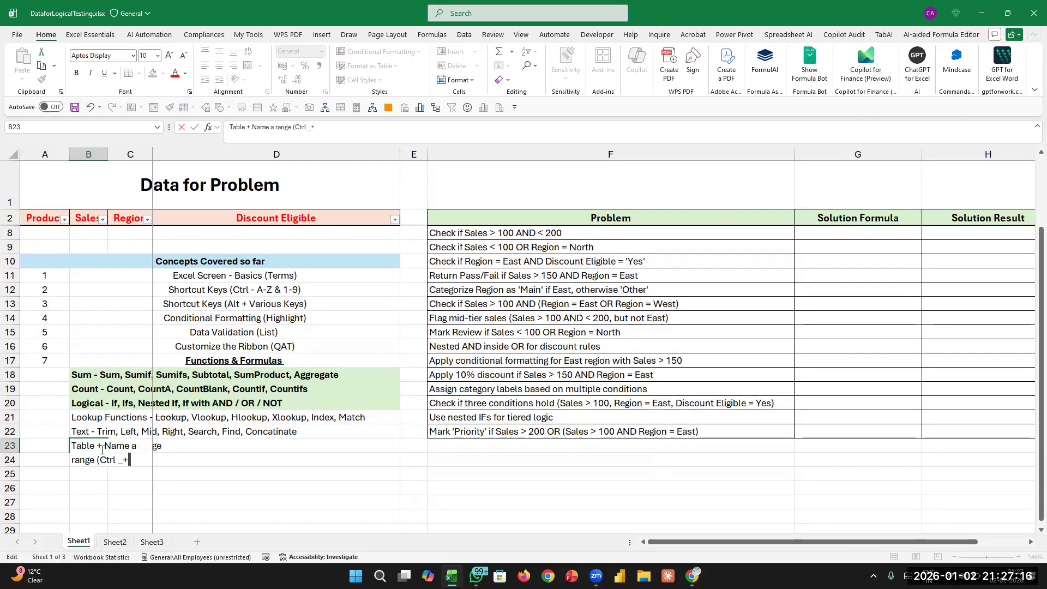
{"action": "type", "text": " _S"}
{"action": "key", "text": "BackSpace"}
{"action": "type", "text": "+ Shift _ + F3)"}
{"action": "key", "text": "Return"}
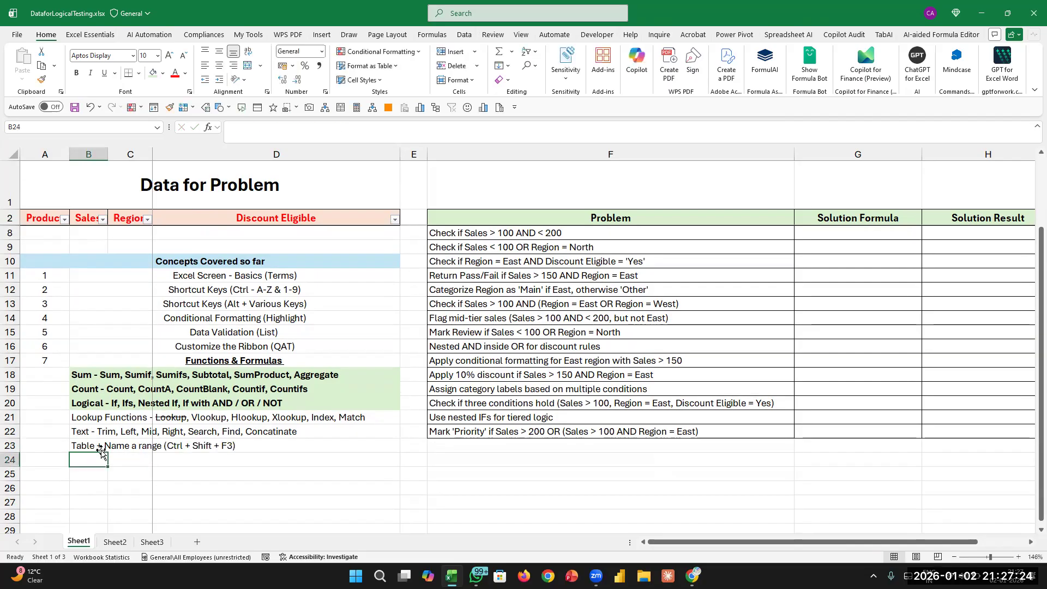
Unfreeze the sheet's panes.
{"action": "left_click", "coordinate": [49, 236]}
{"action": "key", "text": "Up"}
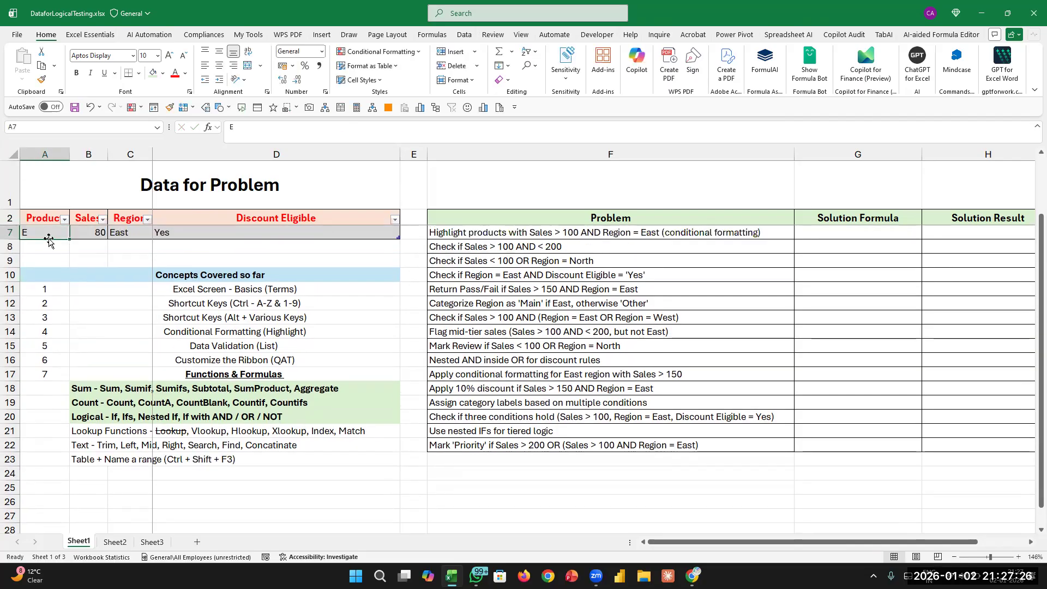
{"action": "key", "text": "alt+w"}
{"action": "key", "text": "f"}
{"action": "key", "text": "f"}
Create named ranges from the product table A2:D7 using only the top row labels, leaving out the left column.
{"action": "key", "text": "Down"}
{"action": "key", "text": "Up"}
{"action": "key", "text": "Up"}
{"action": "key", "text": "Up"}
{"action": "key", "text": "Up"}
{"action": "key", "text": "Up"}
{"action": "key", "text": "Up"}
{"action": "key", "text": "shift+Down"}
{"action": "key", "text": "shift+Down"}
{"action": "key", "text": "shift+Down"}
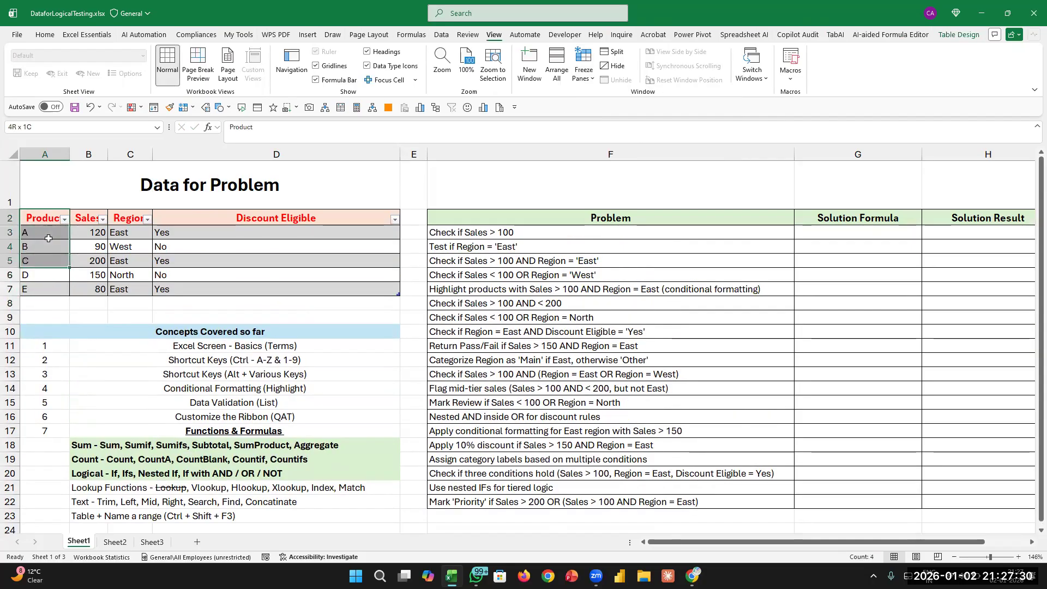
{"action": "key", "text": "shift+Down"}
{"action": "key", "text": "shift+Right"}
{"action": "key", "text": "shift+Right"}
{"action": "key", "text": "shift+Right"}
{"action": "key", "text": "shift+Down"}
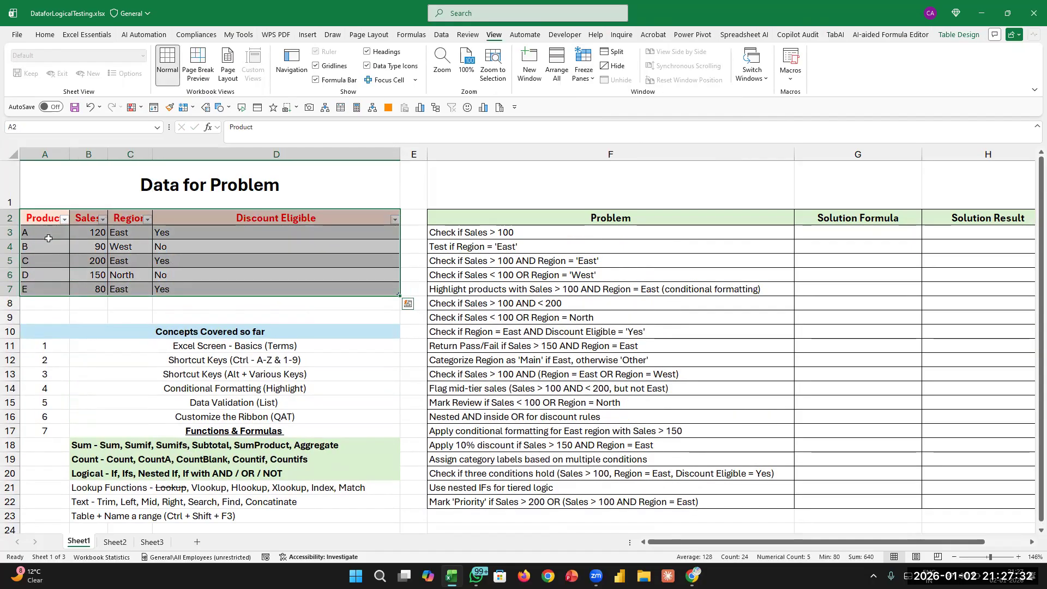
{"action": "key", "text": "ctrl+shift+F3"}
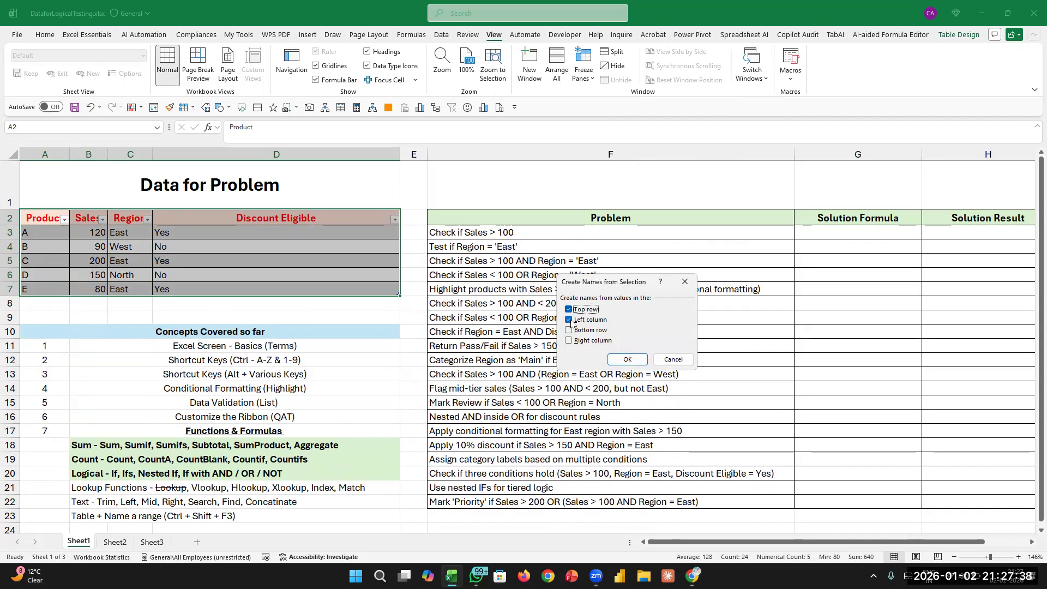
{"action": "left_click", "coordinate": [568, 320]}
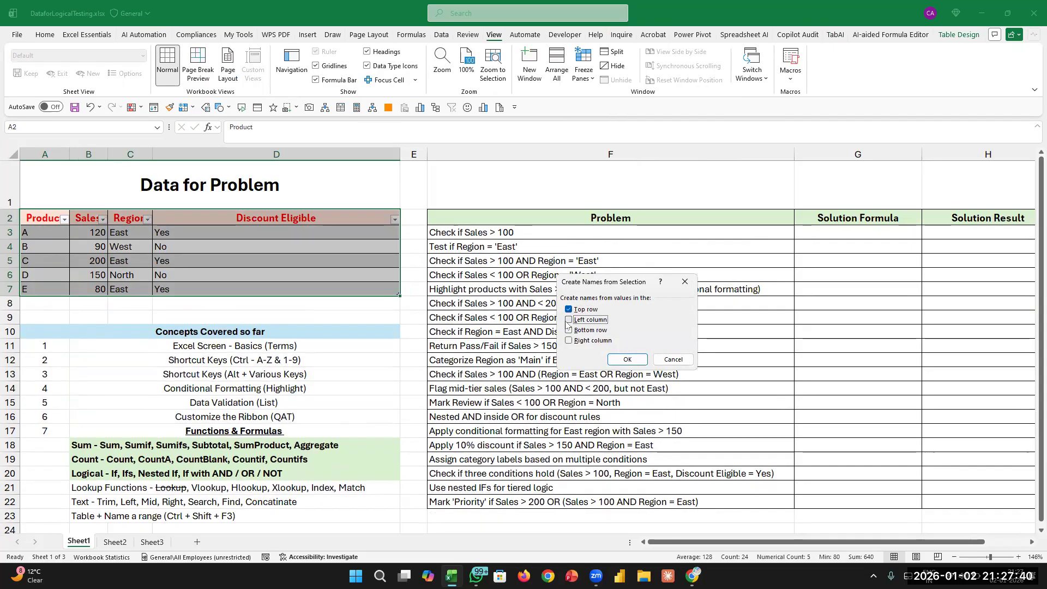
{"action": "left_click", "coordinate": [626, 359]}
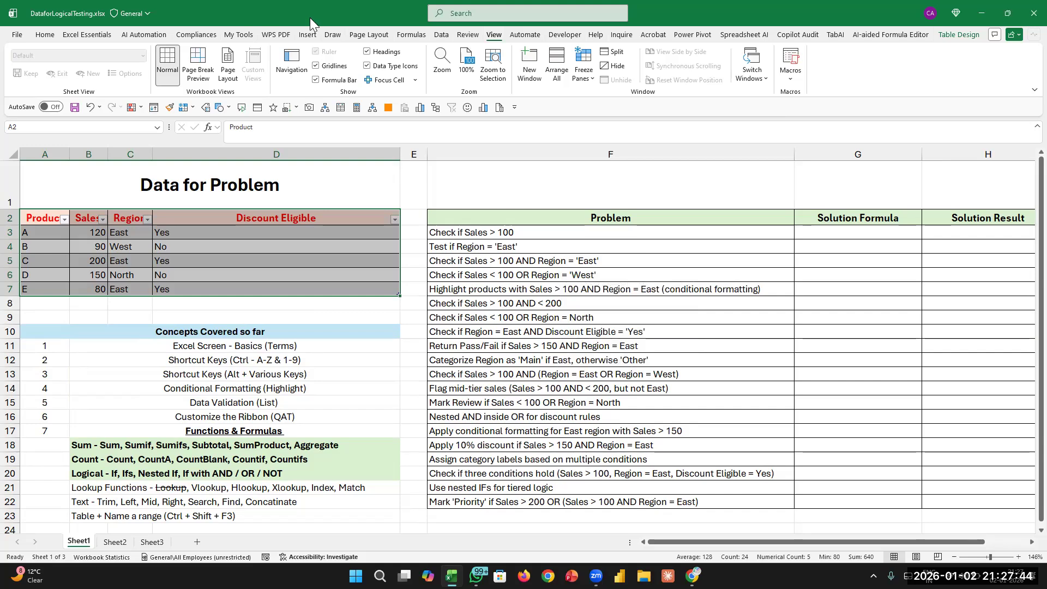
Open the Name Manager to check the workbook's defined names and the ranges they refer to.
{"action": "left_click", "coordinate": [409, 36]}
{"action": "left_click", "coordinate": [417, 76]}
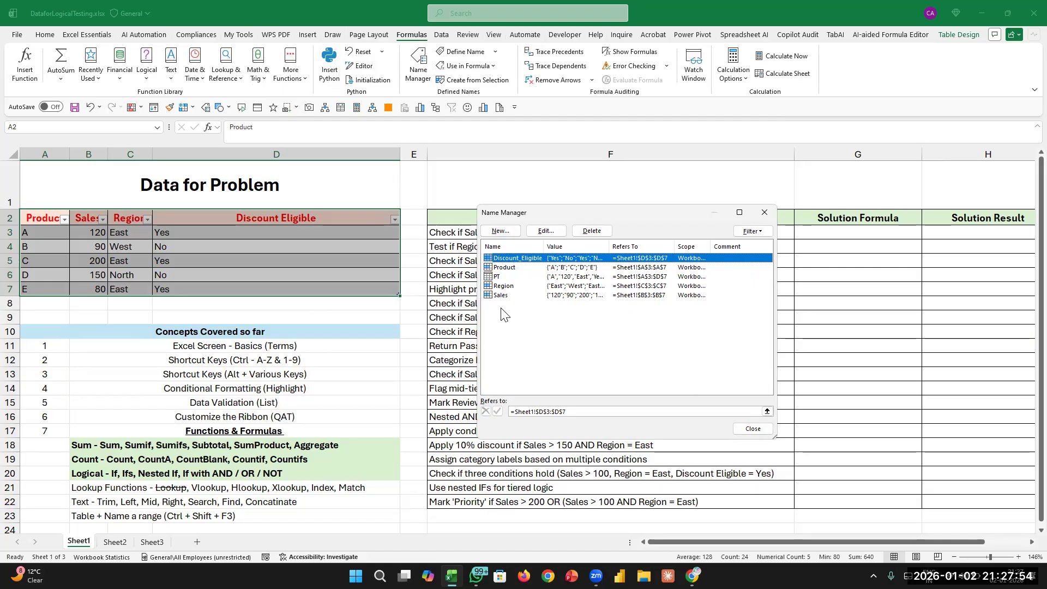
Close the Name Manager and enter =IF(B3>100,"Yes","No") in G3 for the 'Check if Sales > 100' problem.
{"action": "left_click", "coordinate": [764, 212]}
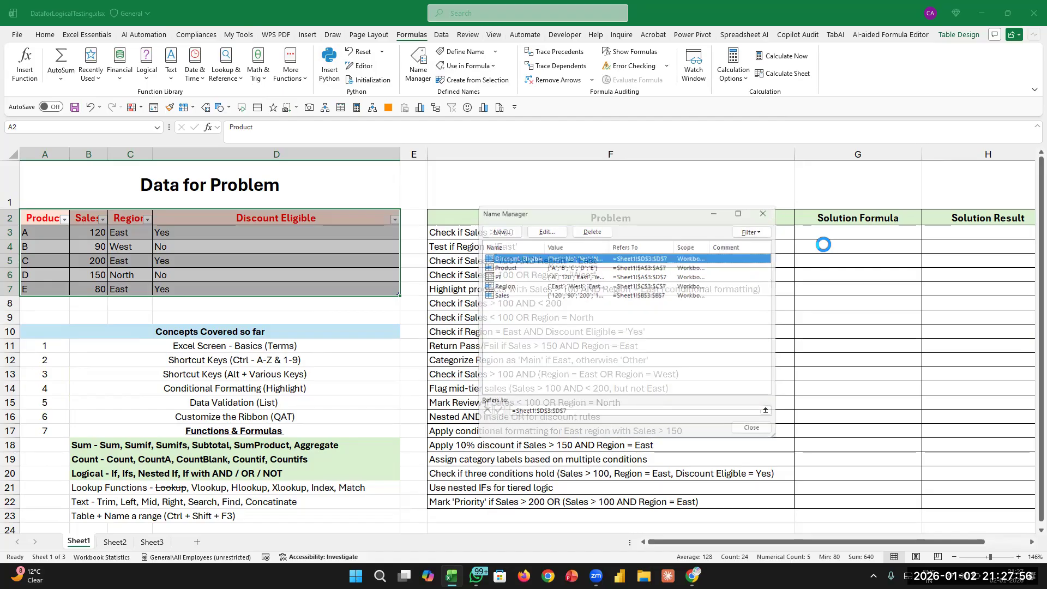
{"action": "left_click", "coordinate": [826, 234]}
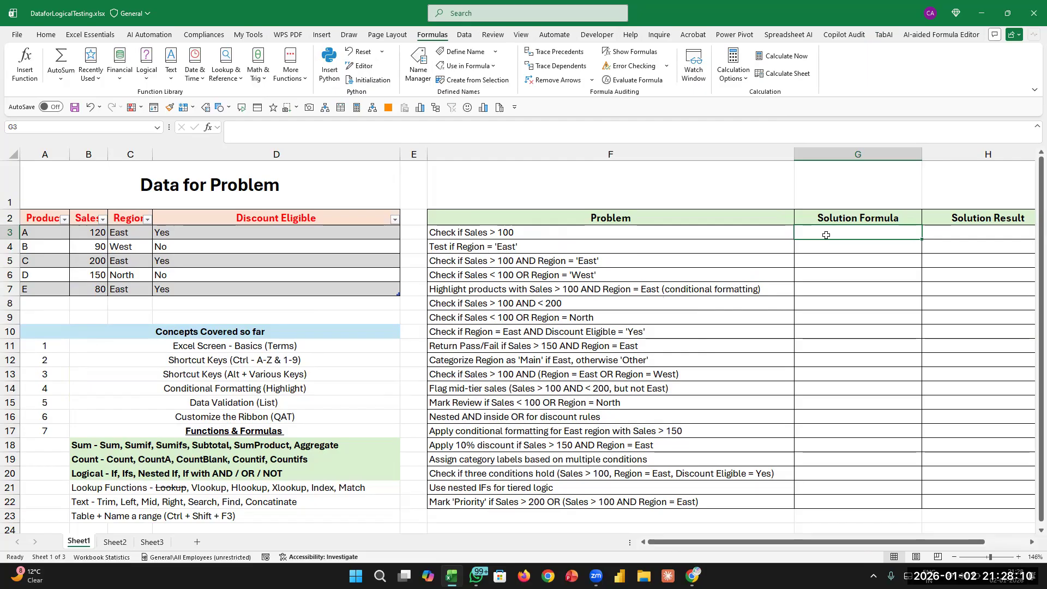
{"action": "type", "text": "=if("}
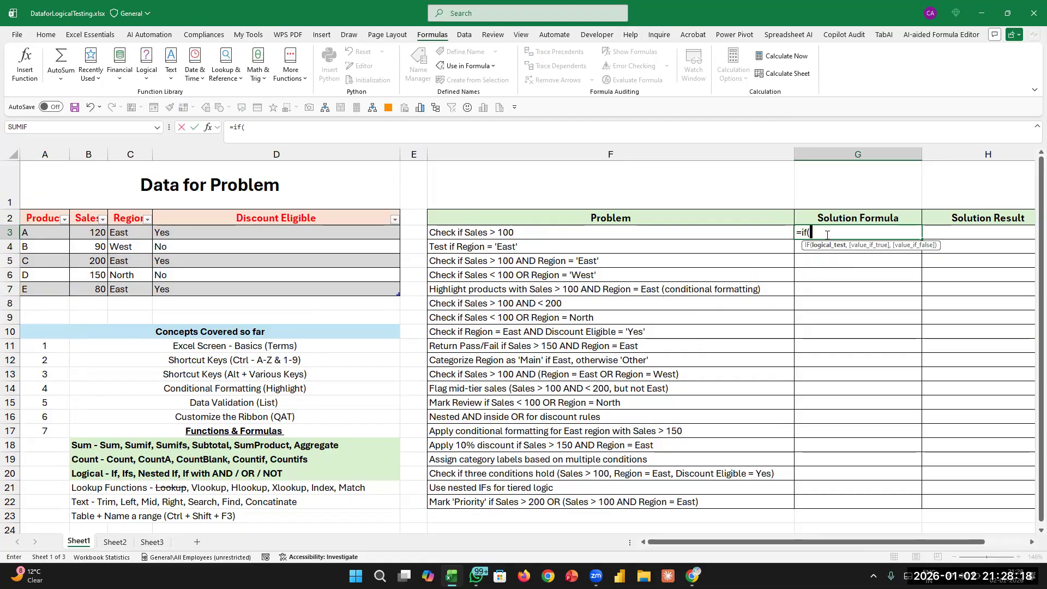
{"action": "type", "text": "b3"}
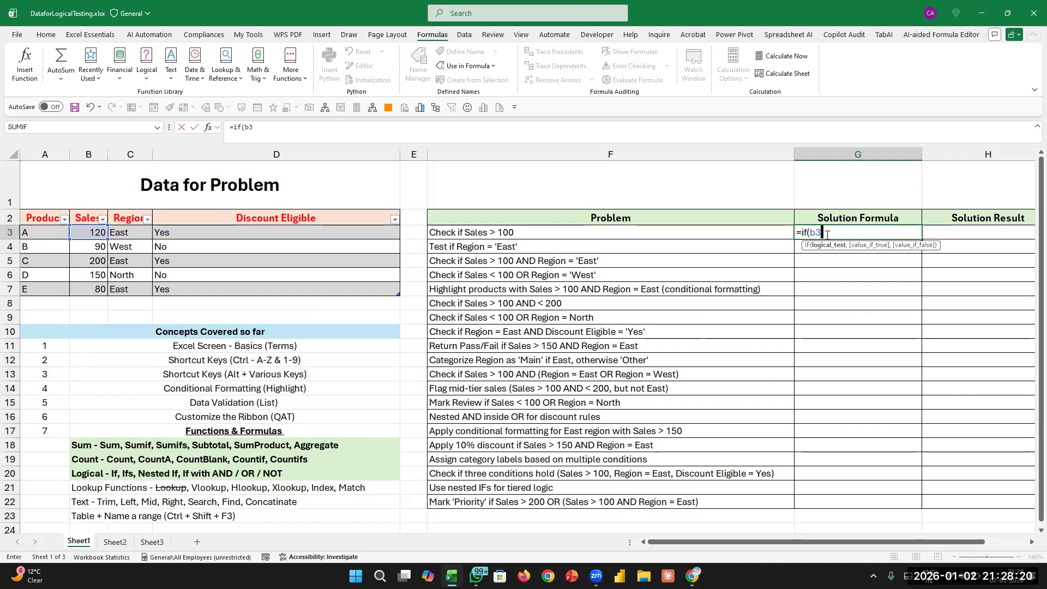
{"action": "type", "text": ">100,"}
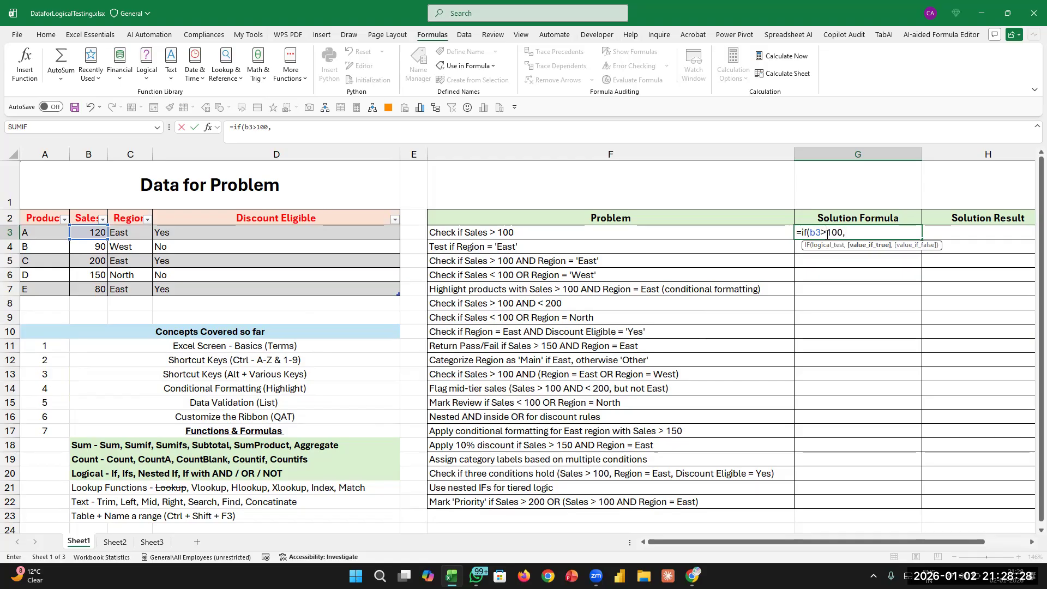
{"action": "type", "text": "\"Yes\",\"No"}
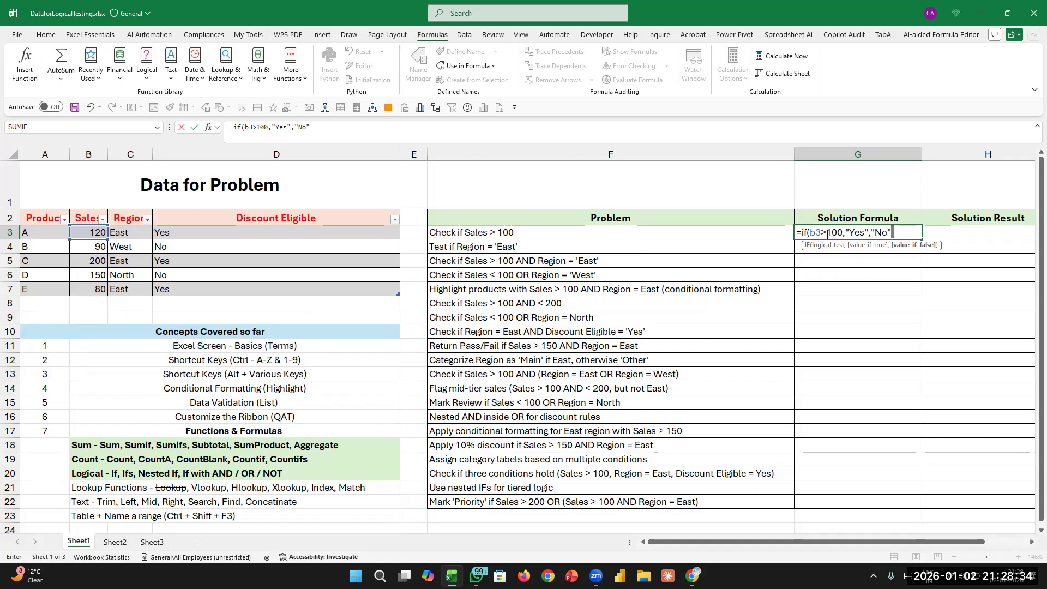
{"action": "type", "text": ")"}
{"action": "key", "text": "Return"}
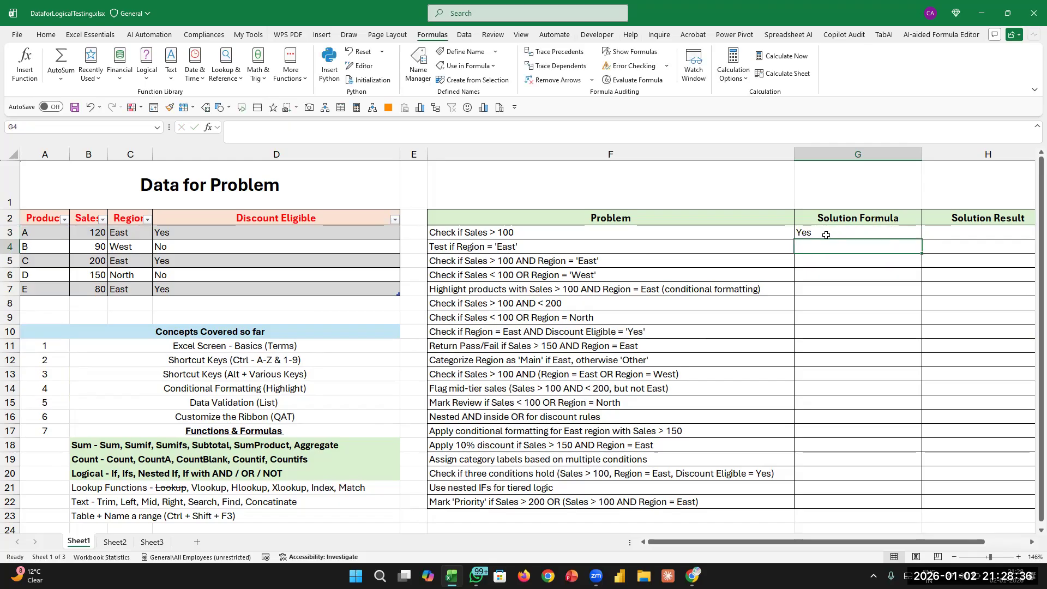
Change the tested cell in the G3 IF formula to B4.
{"action": "key", "text": "Up"}
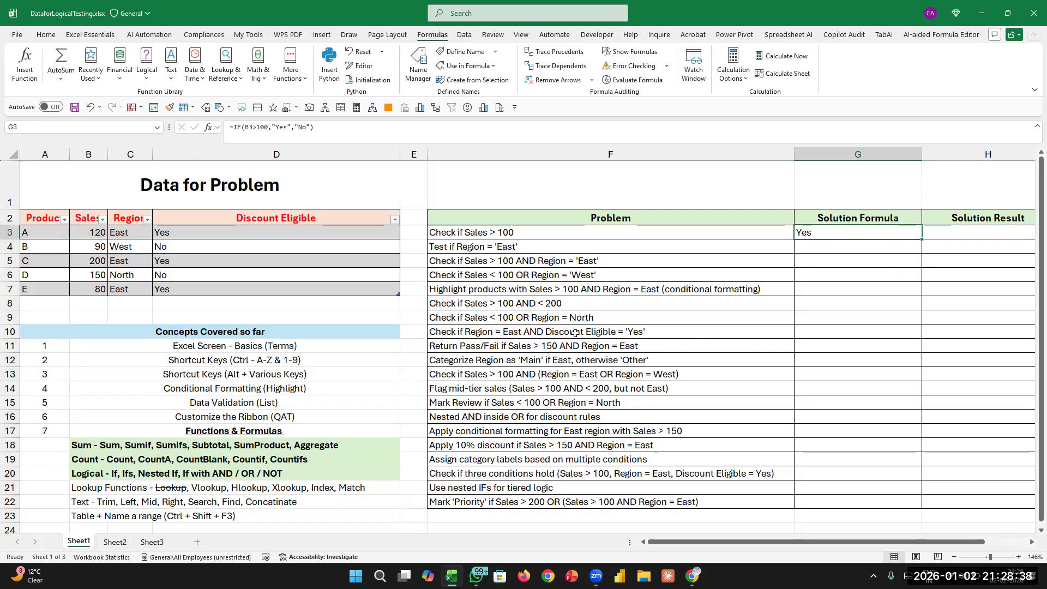
{"action": "key", "text": "F2"}
{"action": "key", "text": "Left"}
{"action": "key", "text": "Left"}
{"action": "key", "text": "Left"}
{"action": "key", "text": "Left"}
{"action": "key", "text": "Left"}
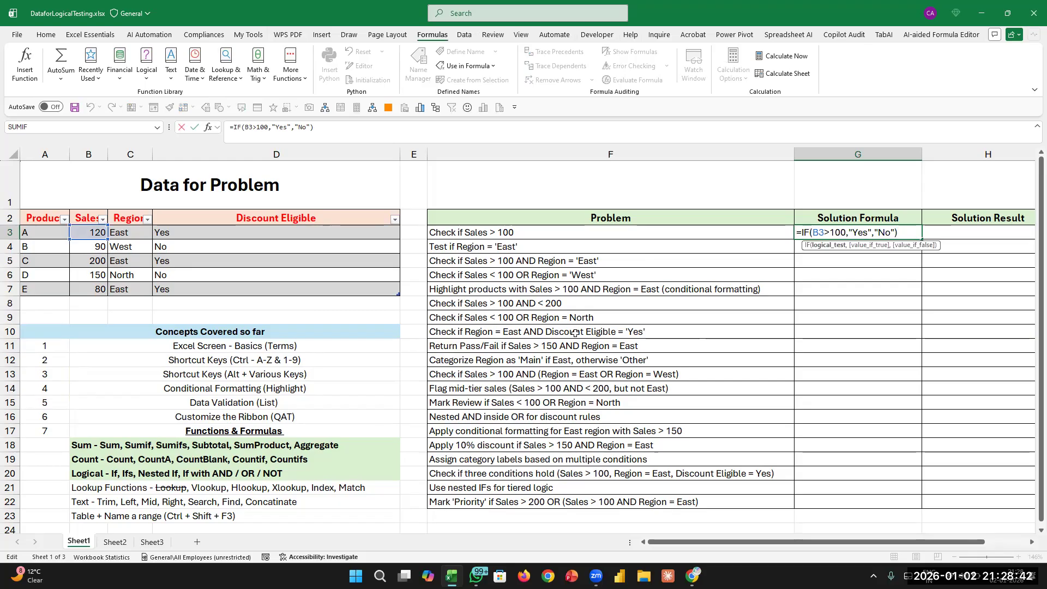
{"action": "key", "text": "Left"}
{"action": "key", "text": "BackSpace"}
{"action": "type", "text": "4"}
{"action": "key", "text": "ctrl+Return"}
Remove the leading equals sign from the G3 formula and put it back.
{"action": "key", "text": "F2"}
{"action": "key", "text": "Left"}
{"action": "key", "text": "Left"}
{"action": "key", "text": "Left"}
{"action": "key", "text": "Left"}
{"action": "key", "text": "Left"}
{"action": "key", "text": "Left"}
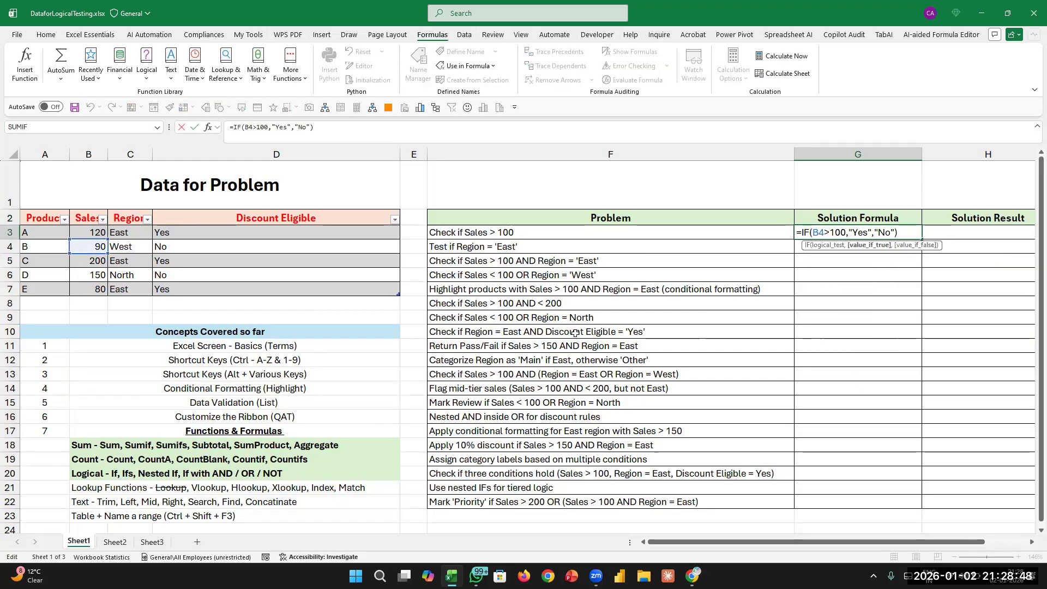
{"action": "key", "text": "Home"}
{"action": "key", "text": "Delete"}
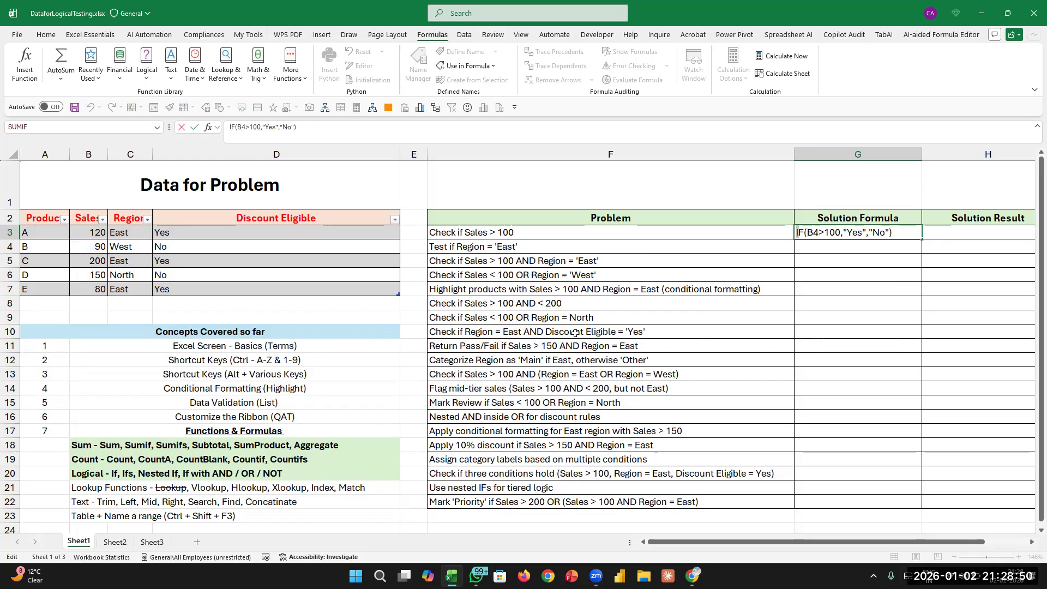
{"action": "type", "text": "="}
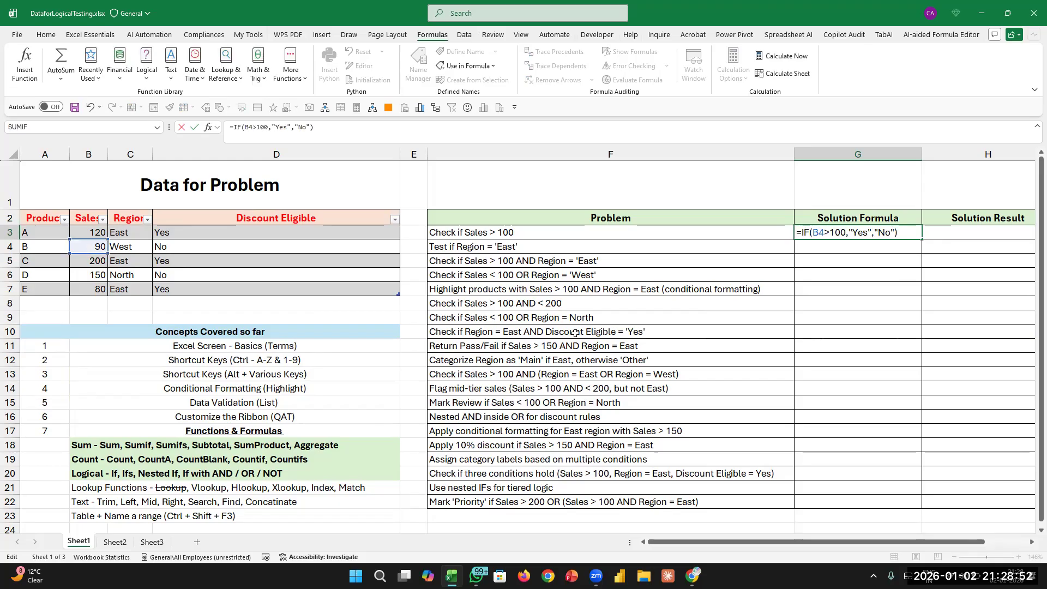
Remove the quotation marks around Yes and No so G3 holds =IF(B4>100,Yes,No).
{"action": "key", "text": "Right"}
{"action": "key", "text": "Right"}
{"action": "key", "text": "Right"}
{"action": "key", "text": "Right"}
{"action": "key", "text": "Right"}
{"action": "key", "text": "Right"}
{"action": "key", "text": "Right"}
{"action": "key", "text": "Right"}
{"action": "key", "text": "Right"}
{"action": "key", "text": "Right"}
{"action": "key", "text": "Delete"}
{"action": "key", "text": "Right"}
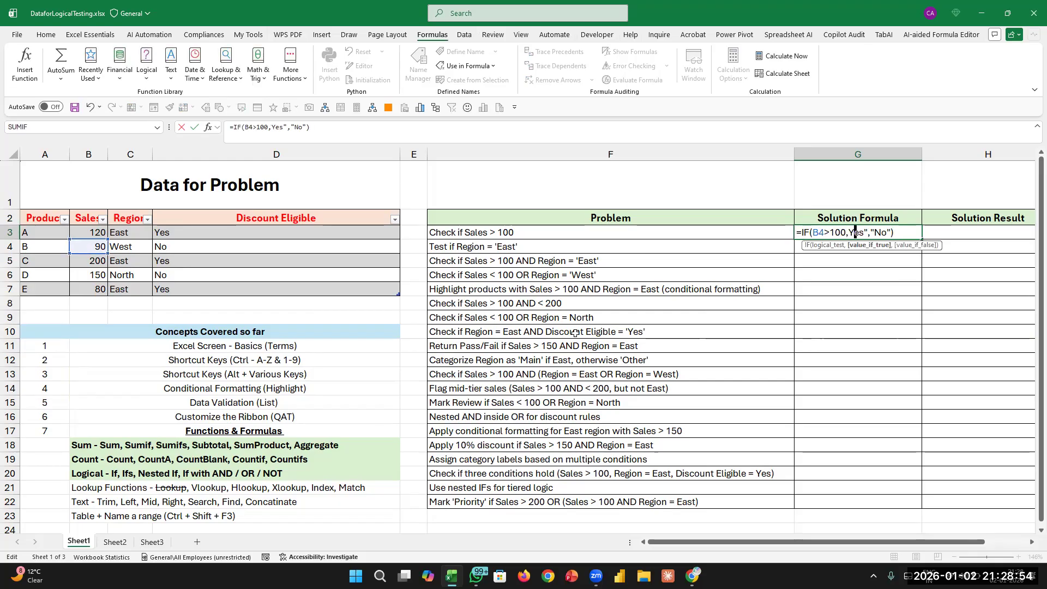
{"action": "key", "text": "Delete"}
{"action": "key", "text": "Right"}
{"action": "key", "text": "Delete"}
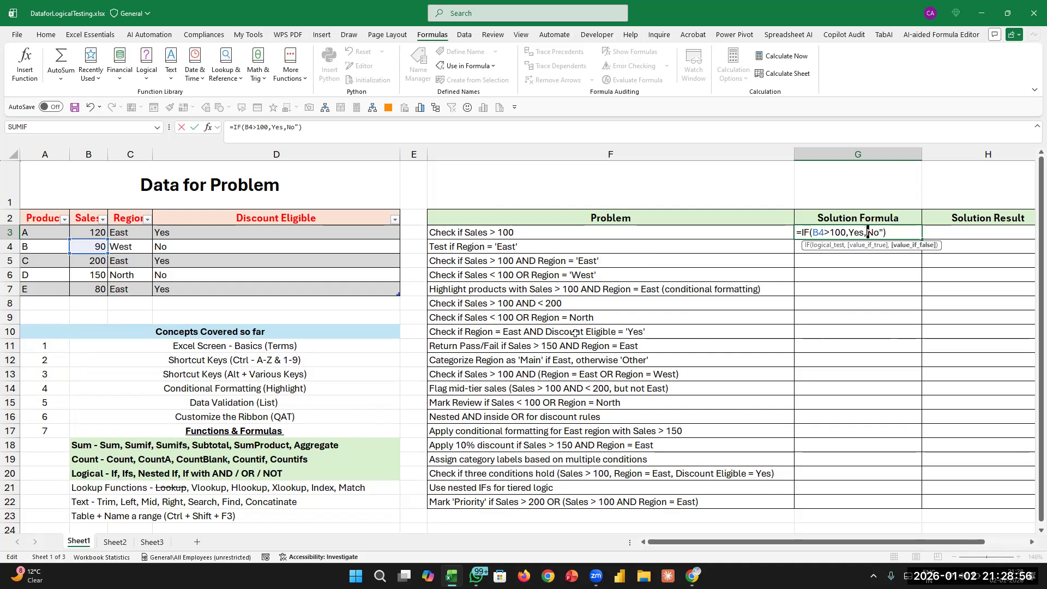
{"action": "key", "text": "Right"}
{"action": "key", "text": "Right"}
{"action": "key", "text": "Delete"}
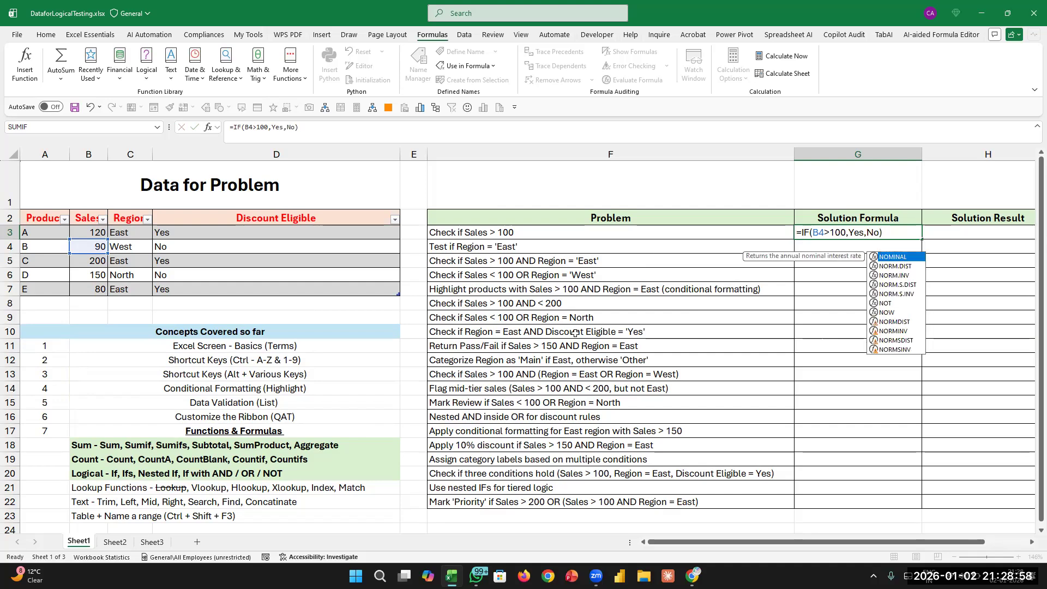
{"action": "key", "text": "Return"}
Clear both result values in the G3 formula, leaving empty arguments as =IF(B4>100,,).
{"action": "key", "text": "Up"}
{"action": "key", "text": "F2"}
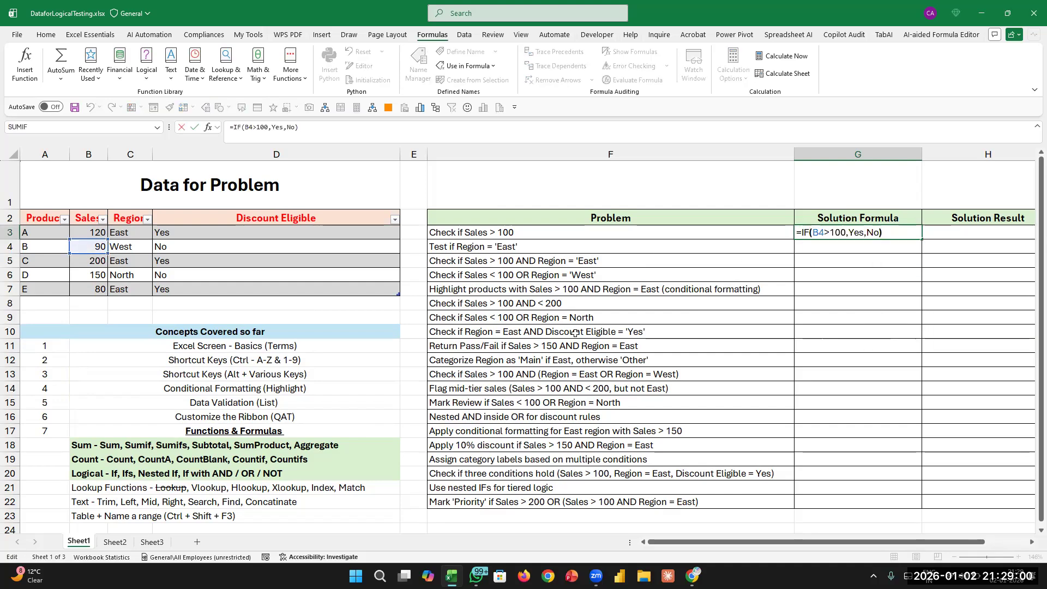
{"action": "key", "text": "Left"}
{"action": "key", "text": "BackSpace"}
{"action": "key", "text": "BackSpace"}
{"action": "key", "text": "BackSpace"}
{"action": "key", "text": "BackSpace"}
{"action": "key", "text": "BackSpace"}
{"action": "key", "text": "BackSpace"}
{"action": "key", "text": "BackSpace"}
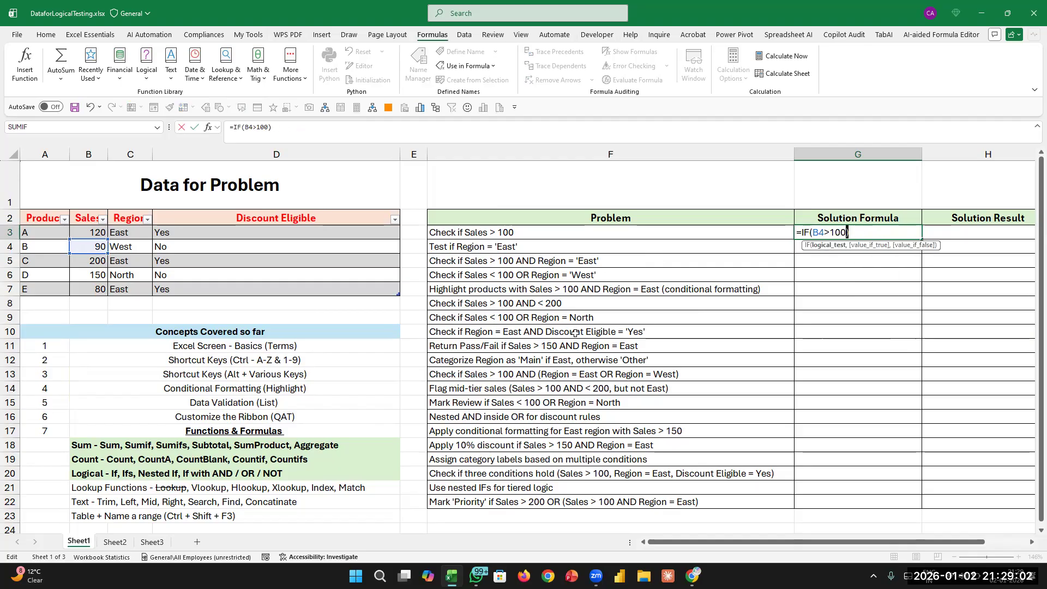
{"action": "key", "text": "Return"}
{"action": "key", "text": "Return"}
{"action": "type", "text": ",,"}
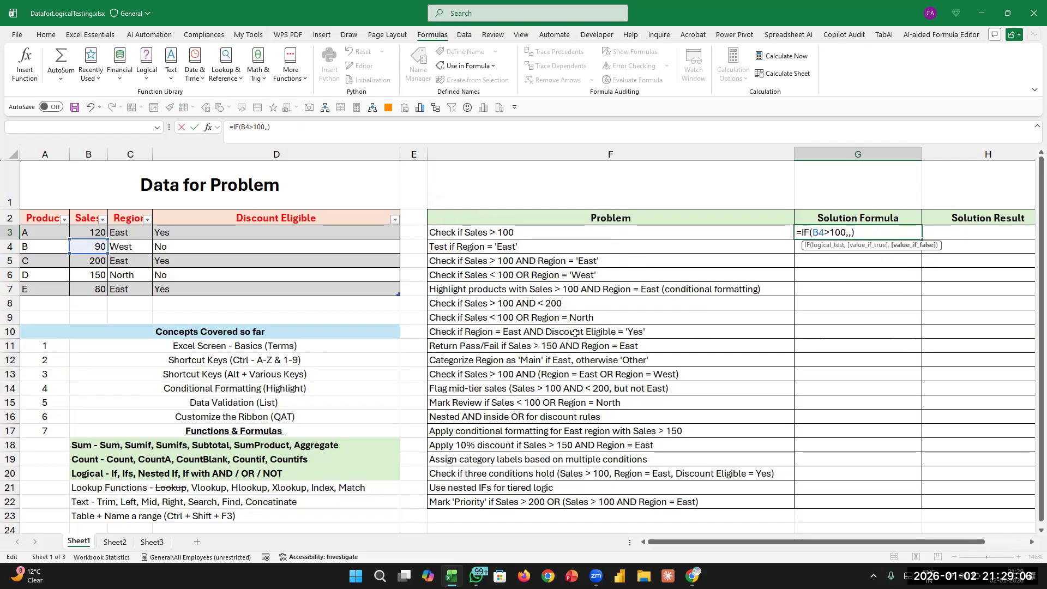
{"action": "key", "text": "Return"}
Fill the empty result arguments in G3 with TRUE and FALSE, making =IF(B4>100,TRUE,FALSE).
{"action": "key", "text": "Up"}
{"action": "key", "text": "F2"}
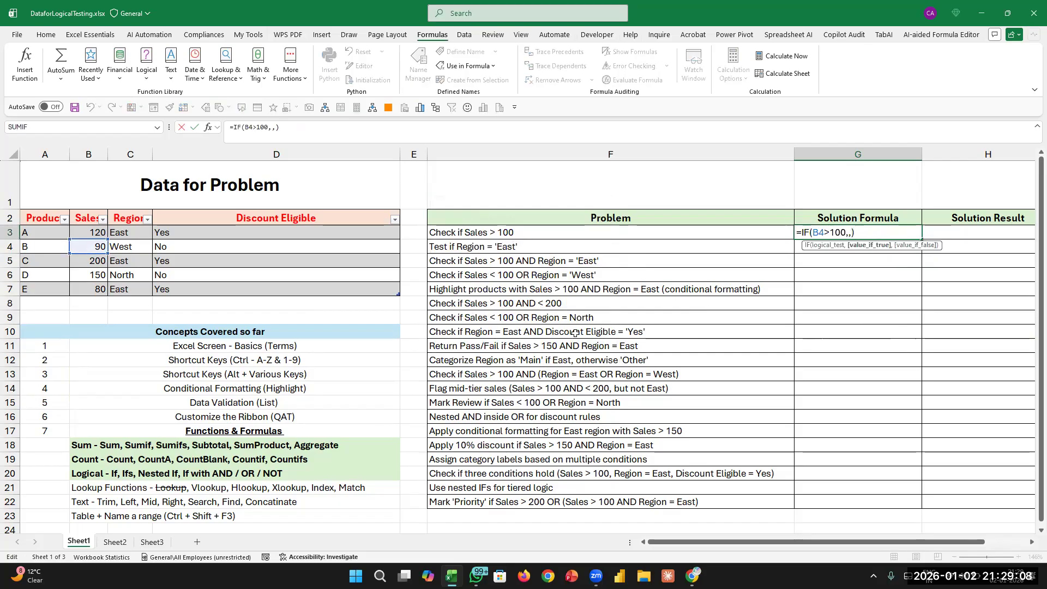
{"action": "type", "text": "true"}
{"action": "type", "text": "false"}
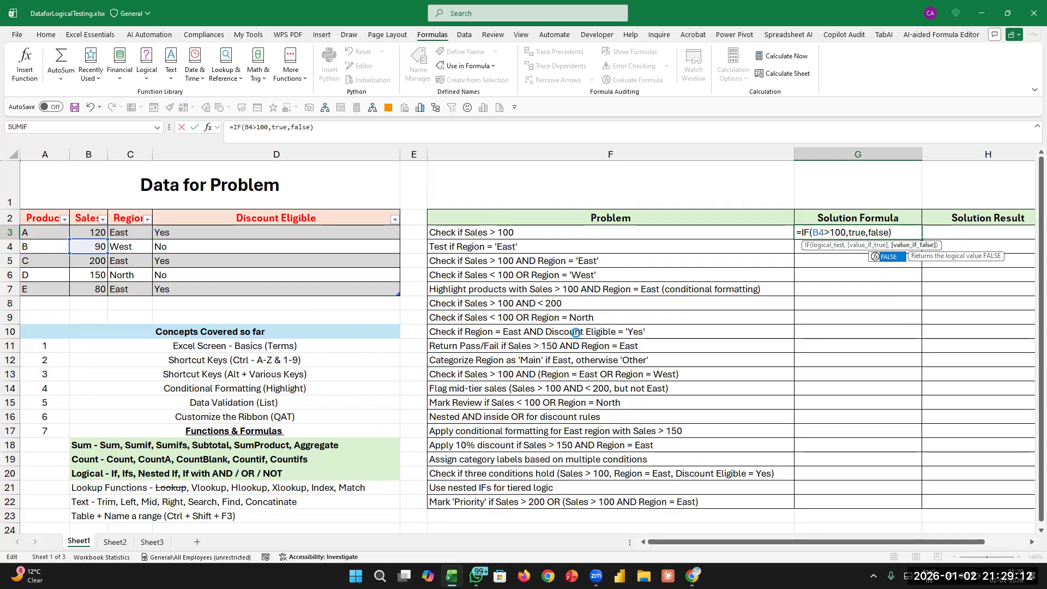
{"action": "key", "text": "Return"}
Point the TRUE/FALSE test in G3 at cell B3.
{"action": "key", "text": "Up"}
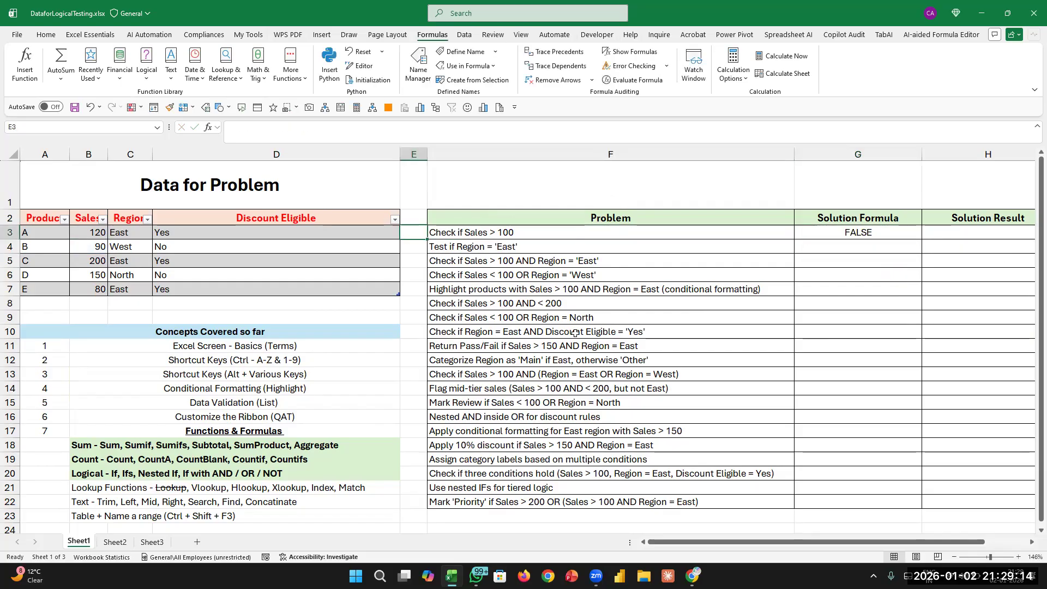
{"action": "key", "text": "F2"}
{"action": "key", "text": "ctrl+Left"}
{"action": "key", "text": "ctrl+Left"}
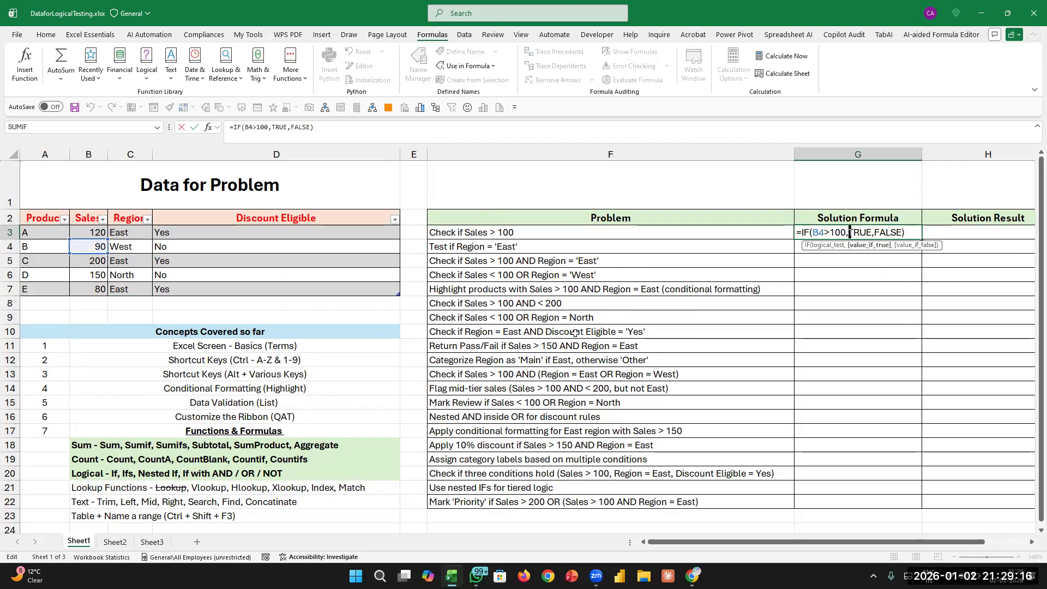
{"action": "key", "text": "BackSpace"}
{"action": "type", "text": "3"}
{"action": "key", "text": "Return"}
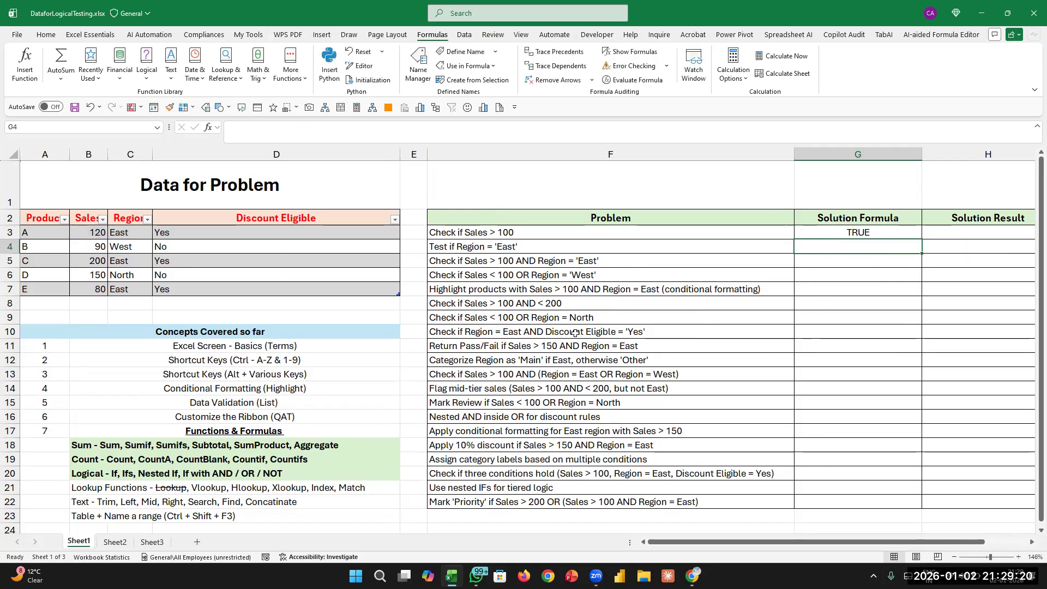
Replace the TRUE and FALSE results in G3 with 1 and 0, making =IF(B3>100,1,0).
{"action": "key", "text": "ctrl+c"}
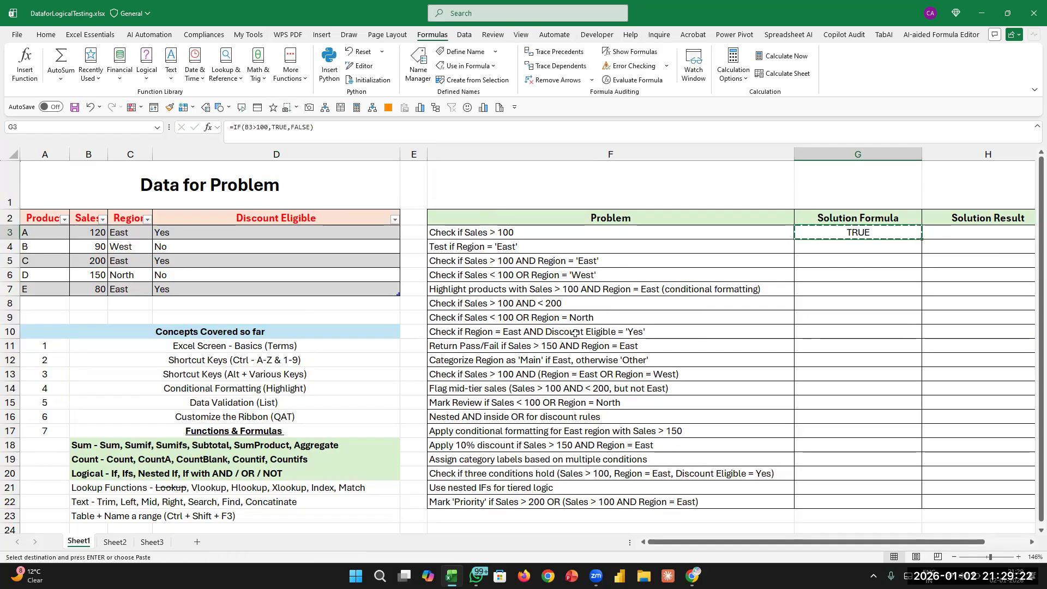
{"action": "scroll", "coordinate": [575, 332], "scroll_direction": "right", "scroll_amount": 1}
{"action": "key", "text": "F2"}
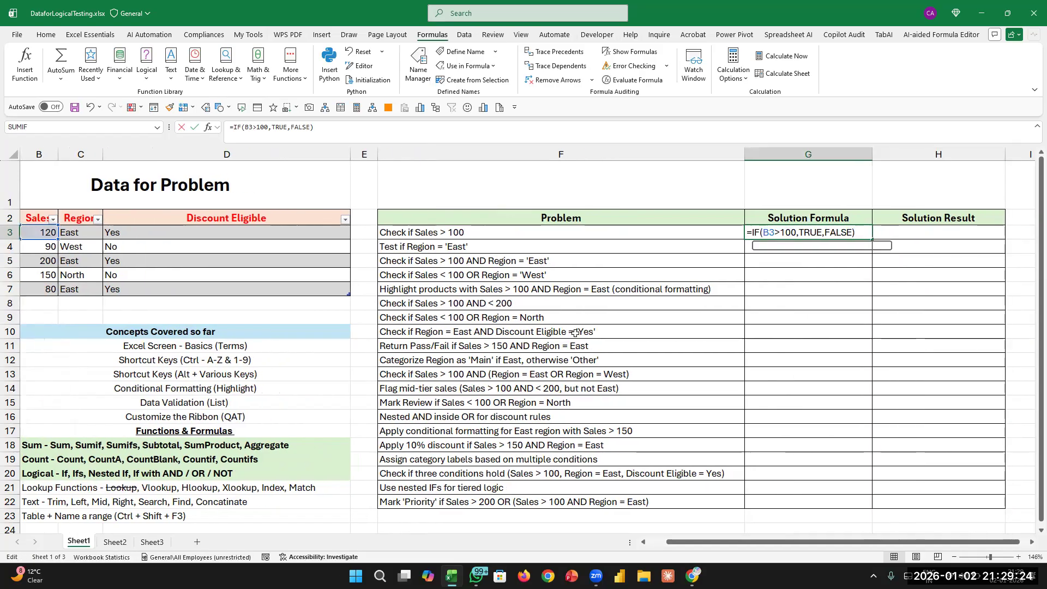
{"action": "key", "text": "BackSpace"}
{"action": "key", "text": "BackSpace"}
{"action": "key", "text": "BackSpace"}
{"action": "key", "text": "BackSpace"}
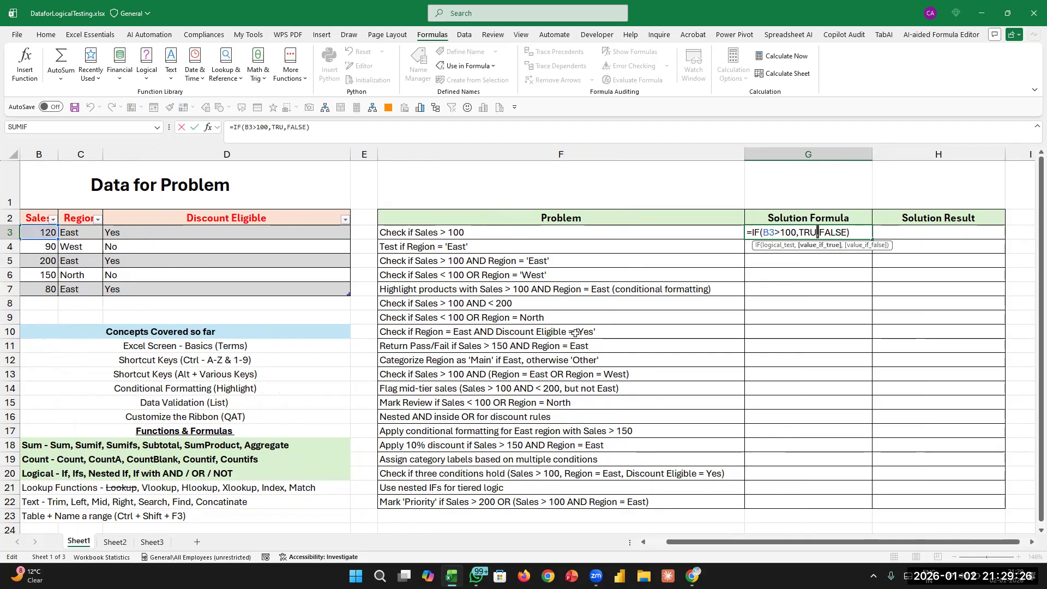
{"action": "type", "text": "1"}
{"action": "key", "text": "Right"}
{"action": "key", "text": "BackSpace"}
{"action": "key", "text": "BackSpace"}
{"action": "key", "text": "BackSpace"}
{"action": "key", "text": "BackSpace"}
{"action": "key", "text": "BackSpace"}
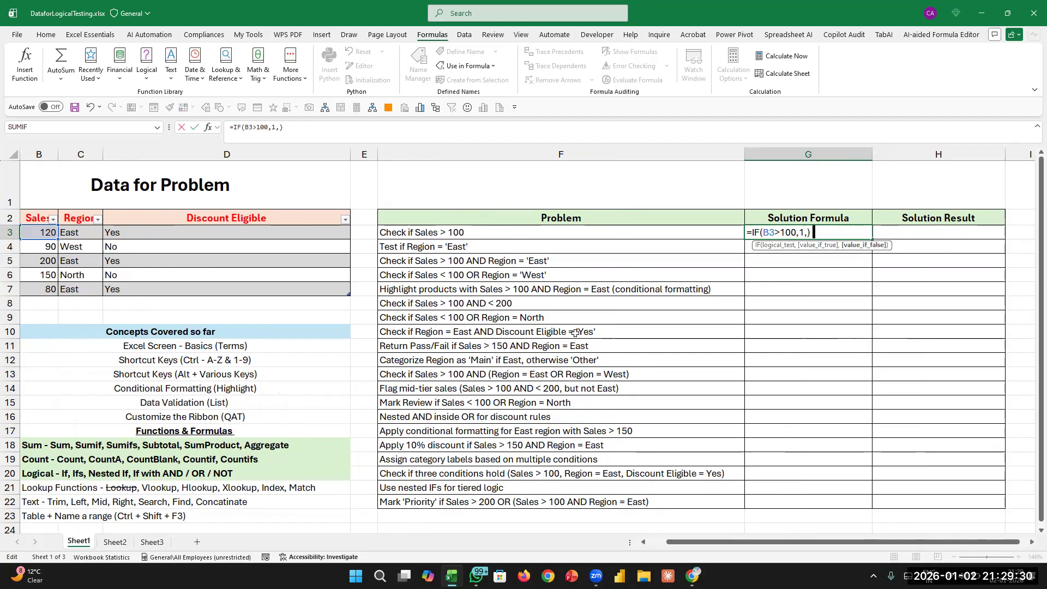
{"action": "type", "text": "0"}
{"action": "key", "text": "Return"}
Switch the tested cell in G3 to B4 so the formula is =IF(B4>100,1,0).
{"action": "key", "text": "Up"}
{"action": "key", "text": "F2"}
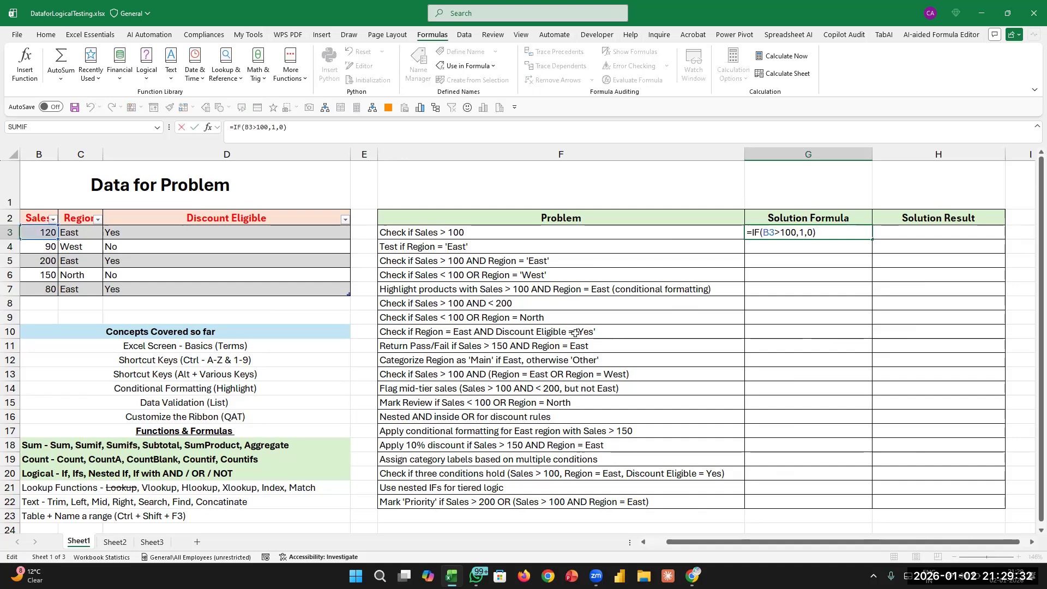
{"action": "key", "text": "Left"}
{"action": "key", "text": "Left"}
{"action": "key", "text": "Left"}
{"action": "key", "text": "Left"}
{"action": "key", "text": "Left"}
{"action": "key", "text": "Left"}
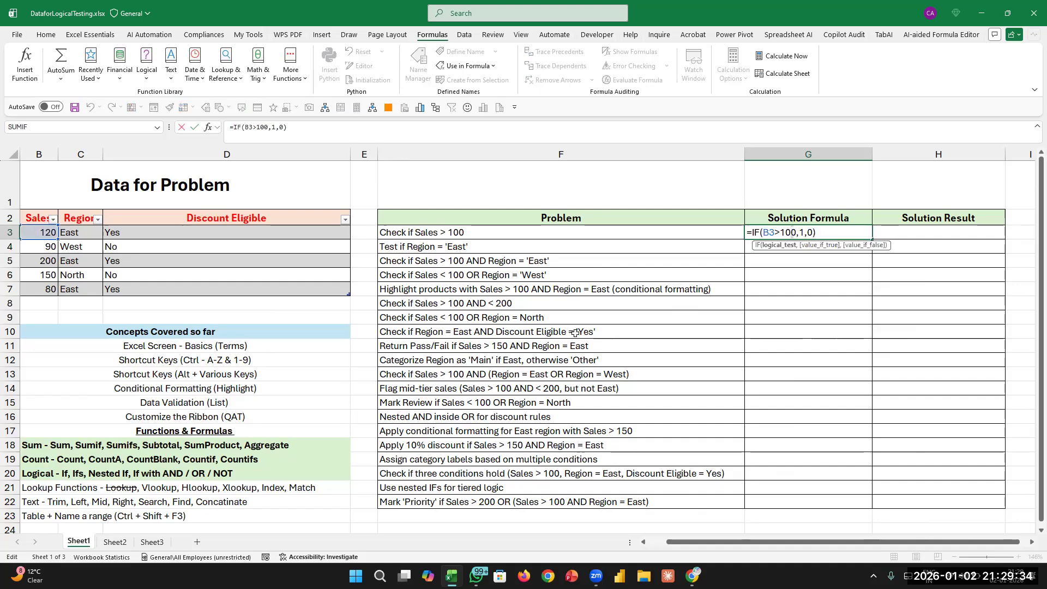
{"action": "key", "text": "Left"}
{"action": "key", "text": "Left"}
{"action": "key", "text": "Left"}
{"action": "key", "text": "BackSpace"}
{"action": "type", "text": "4"}
{"action": "key", "text": "Return"}
Set the tested cell in the 1/0 formula in G3 back to B3.
{"action": "key", "text": "Up"}
{"action": "key", "text": "F2"}
{"action": "key", "text": "Left"}
{"action": "key", "text": "Left"}
{"action": "key", "text": "Left"}
{"action": "key", "text": "Left"}
{"action": "key", "text": "Left"}
{"action": "key", "text": "Left"}
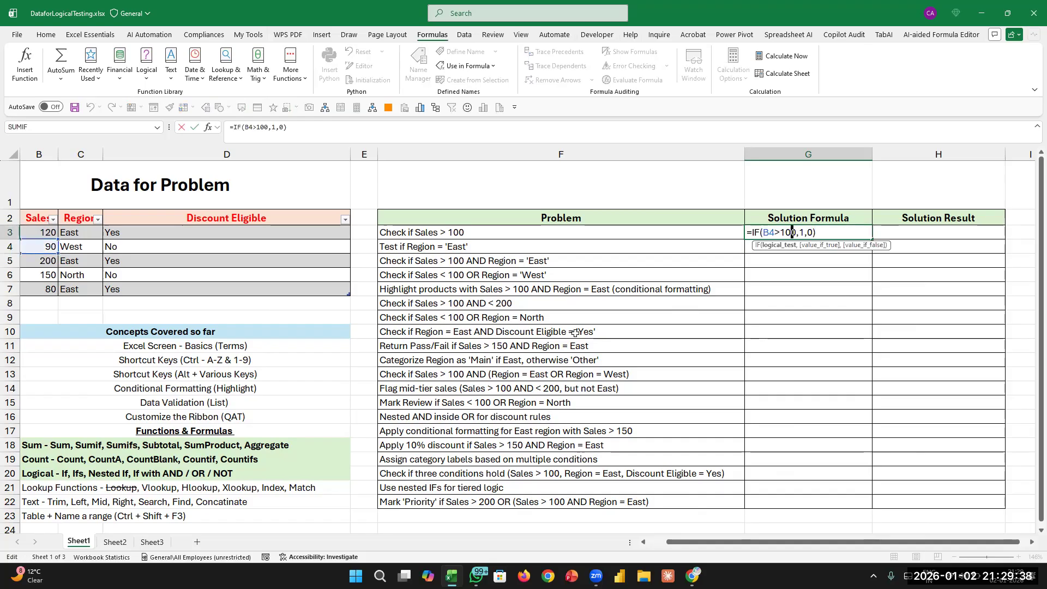
{"action": "key", "text": "Left"}
{"action": "key", "text": "Left"}
{"action": "key", "text": "Left"}
{"action": "key", "text": "BackSpace"}
{"action": "type", "text": "3"}
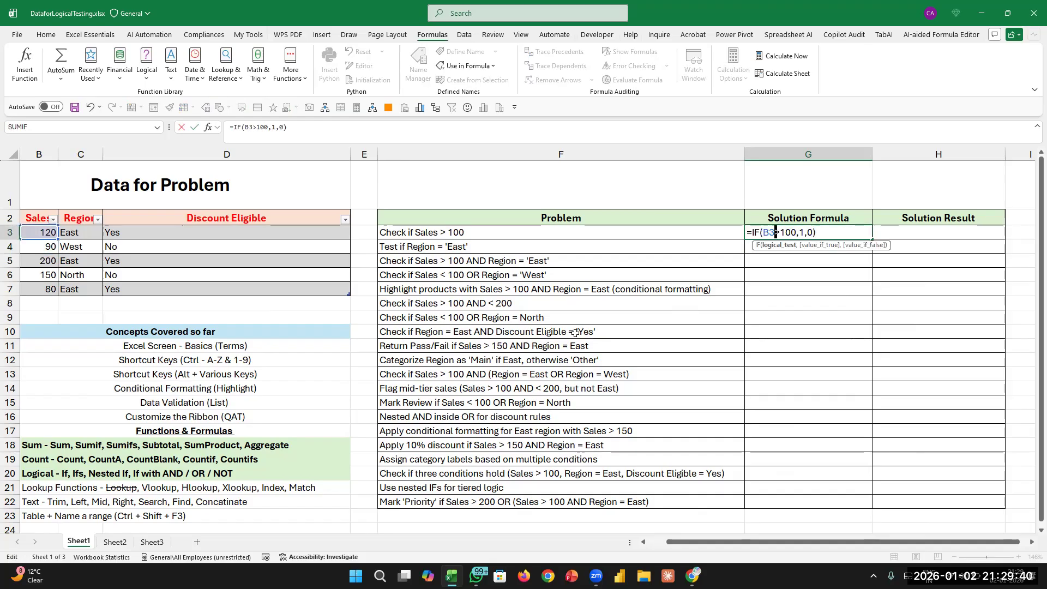
{"action": "key", "text": "ctrl+Return"}
{"action": "key", "text": "Return"}
Replace the 1 and 0 results in G3 with "Yes" and "No", making =IF(B3>100,"Yes","No").
{"action": "key", "text": "Up"}
{"action": "key", "text": "F2"}
{"action": "key", "text": "Left"}
{"action": "key", "text": "Left"}
{"action": "key", "text": "Left"}
{"action": "key", "text": "BackSpace"}
{"action": "key", "text": "Delete"}
{"action": "key", "text": "Delete"}
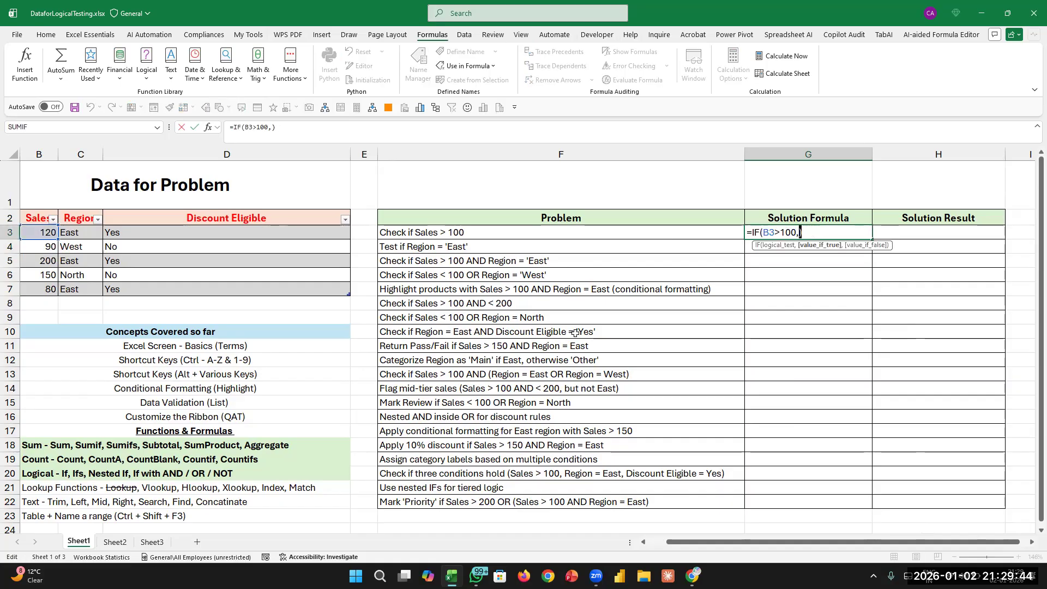
{"action": "type", "text": "\"Yes\",\"N"}
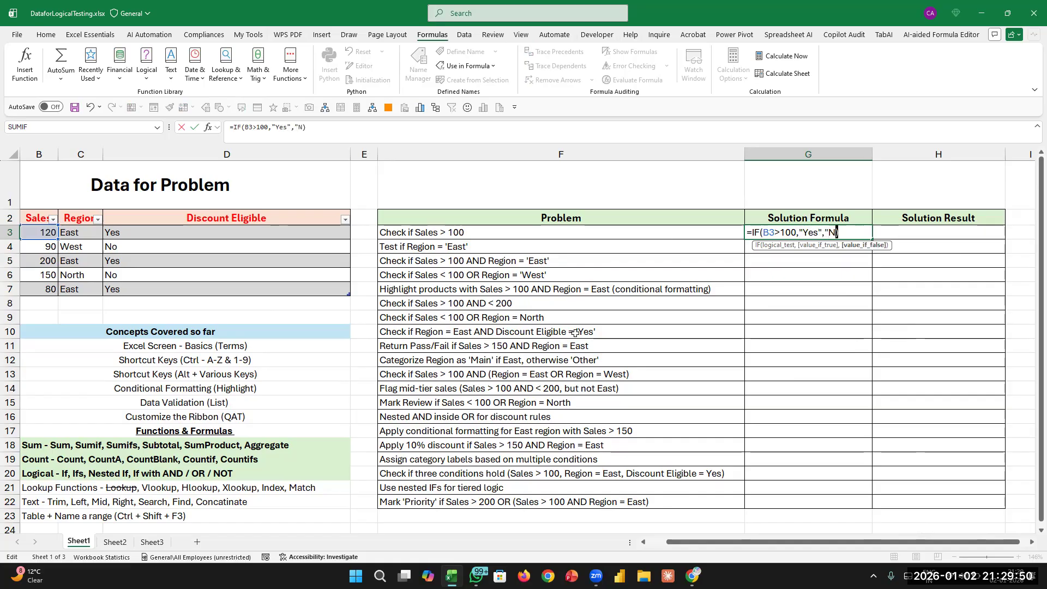
{"action": "type", "text": "o\"))"}
{"action": "key", "text": "Return"}
{"action": "key", "text": "Return"}
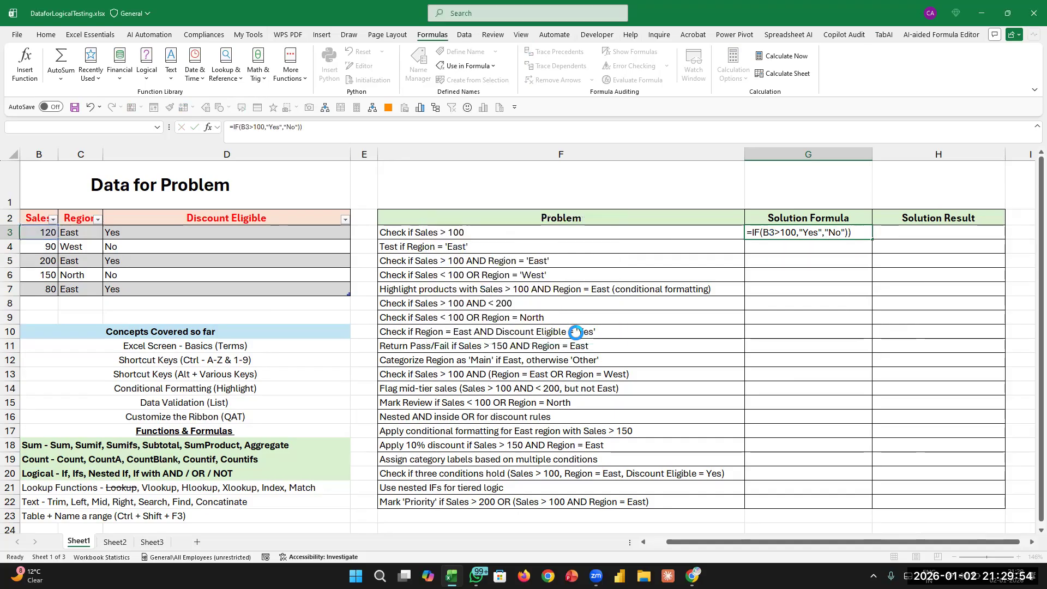
Move the IF formula from G3 to H3 in the Solution Result column and check the moved formula.
{"action": "key", "text": "F2"}
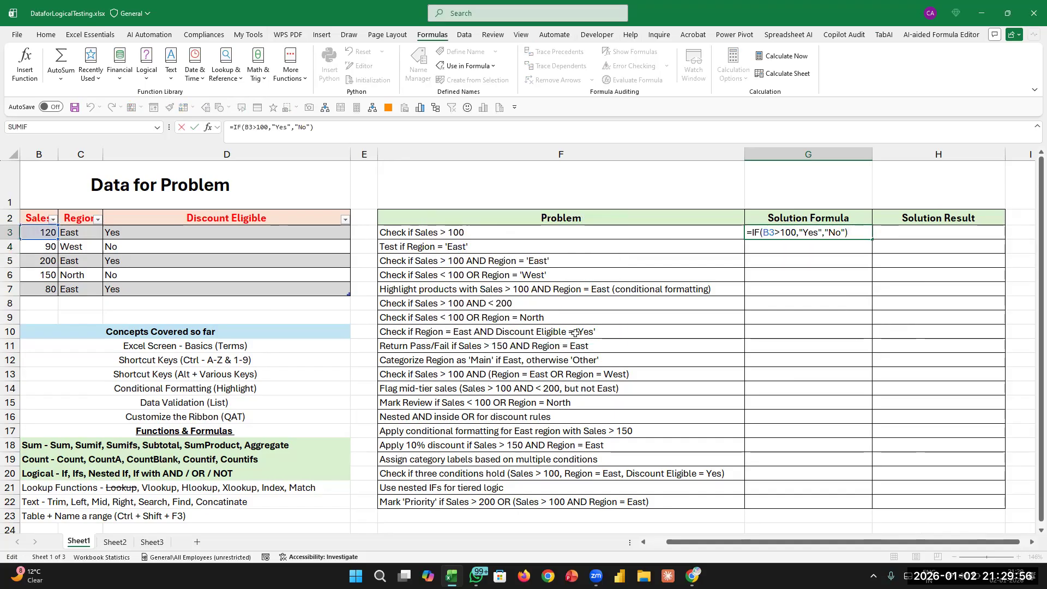
{"action": "key", "text": "Escape"}
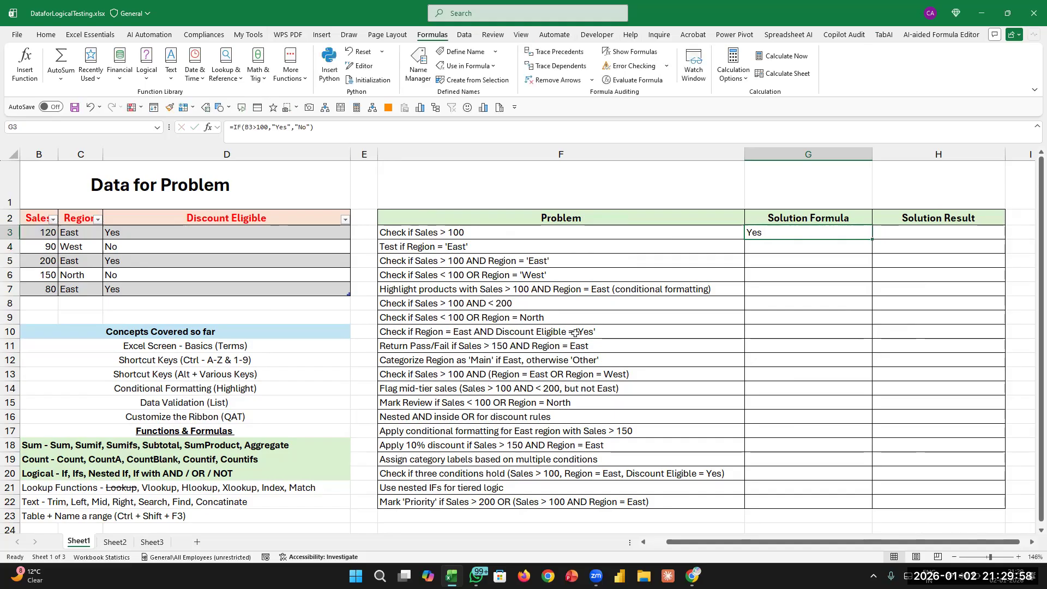
{"action": "key", "text": "ctrl+c"}
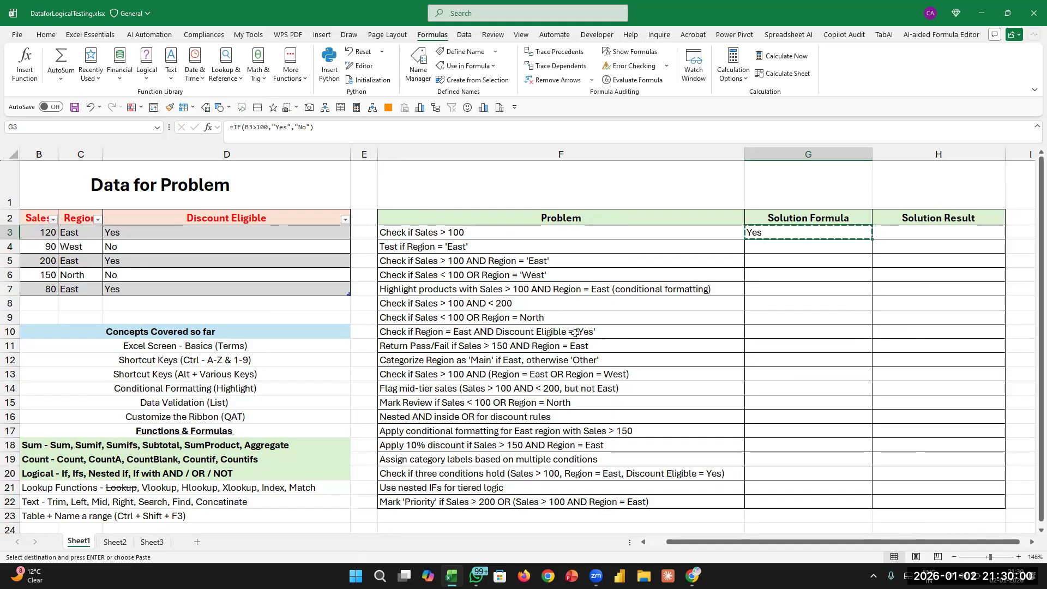
{"action": "key", "text": "Right"}
{"action": "key", "text": "Return"}
{"action": "key", "text": "Left"}
{"action": "key", "text": "Right"}
{"action": "key", "text": "Left"}
{"action": "key", "text": "Right"}
{"action": "key", "text": "F2"}
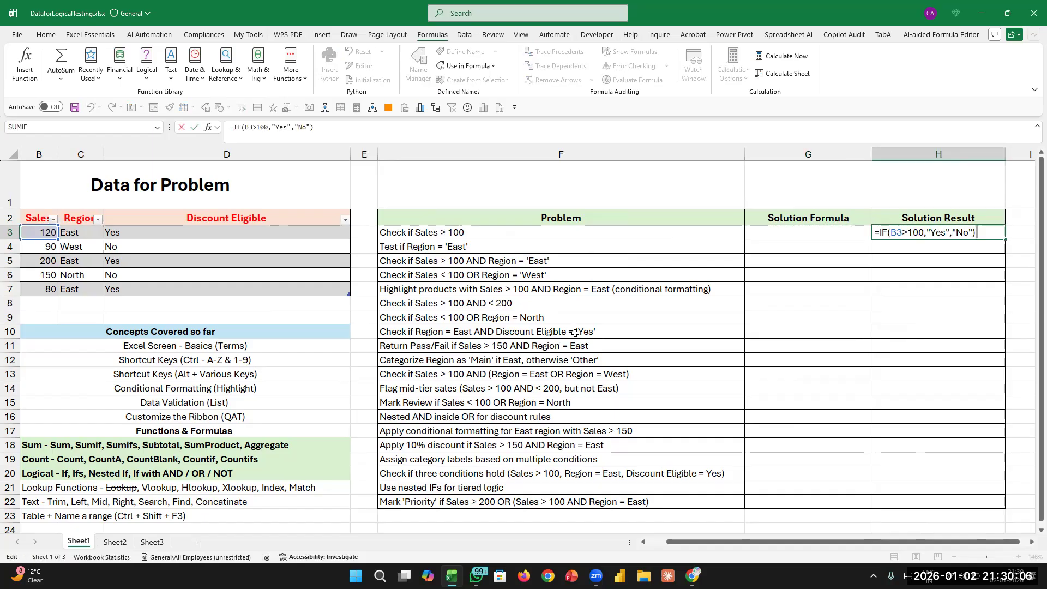
{"action": "key", "text": "Escape"}
Enter =FORMULATEXT(H3) in G3 to show the first solution's formula as text.
{"action": "scroll", "coordinate": [576, 333], "scroll_direction": "right", "scroll_amount": 1}
{"action": "key", "text": "Left"}
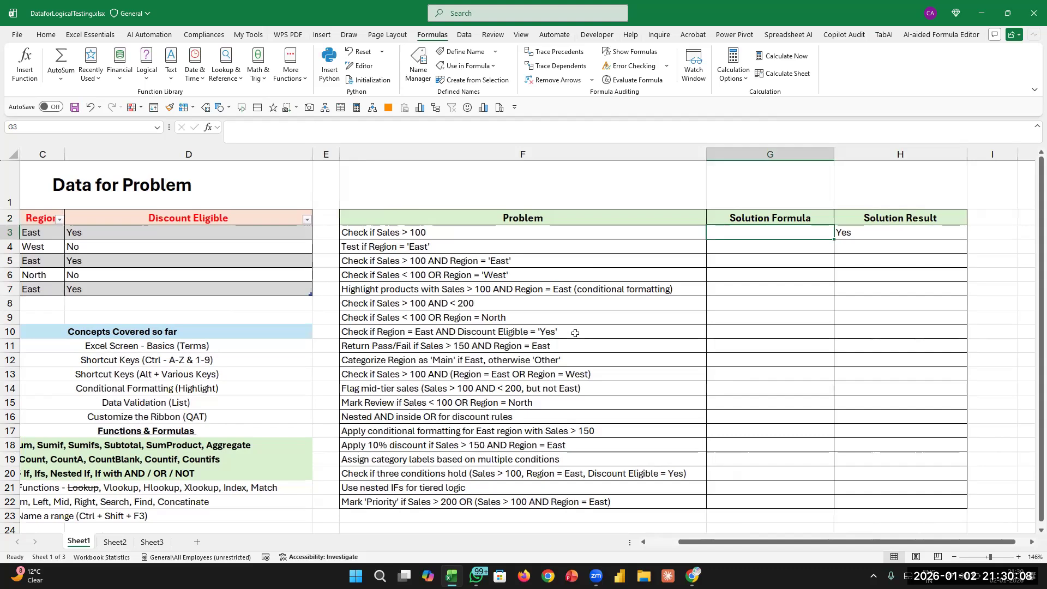
{"action": "type", "text": "="}
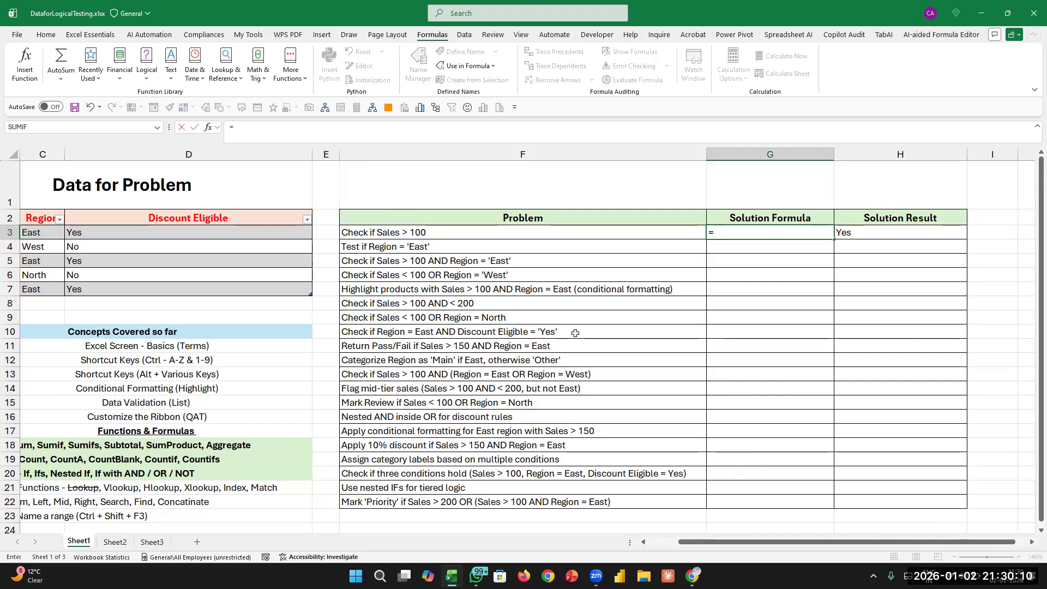
{"action": "type", "text": "f"}
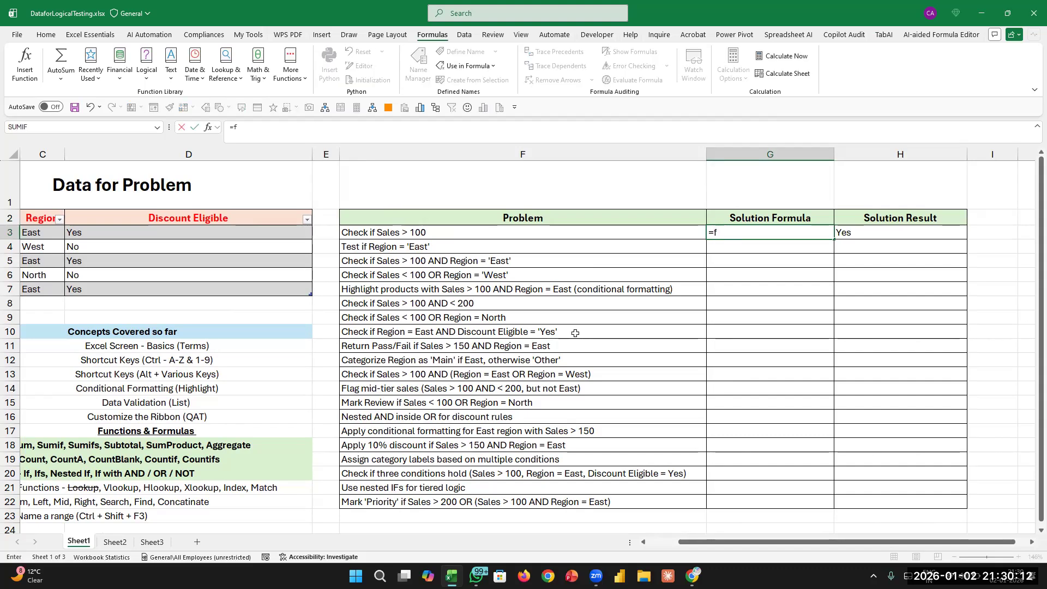
{"action": "type", "text": "ormulatext("}
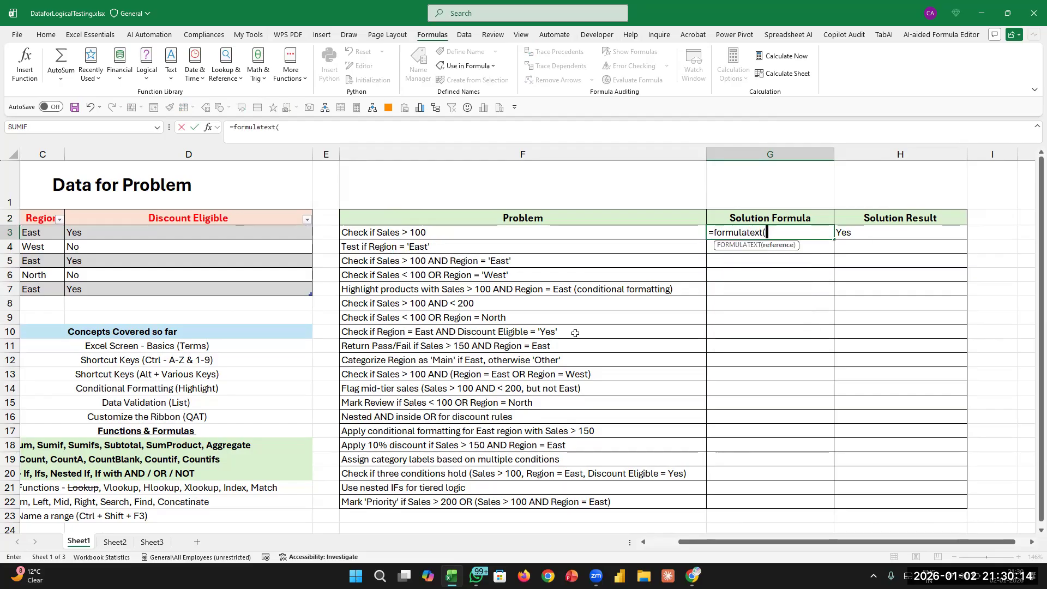
{"action": "key", "text": "Right"}
{"action": "key", "text": "Return"}
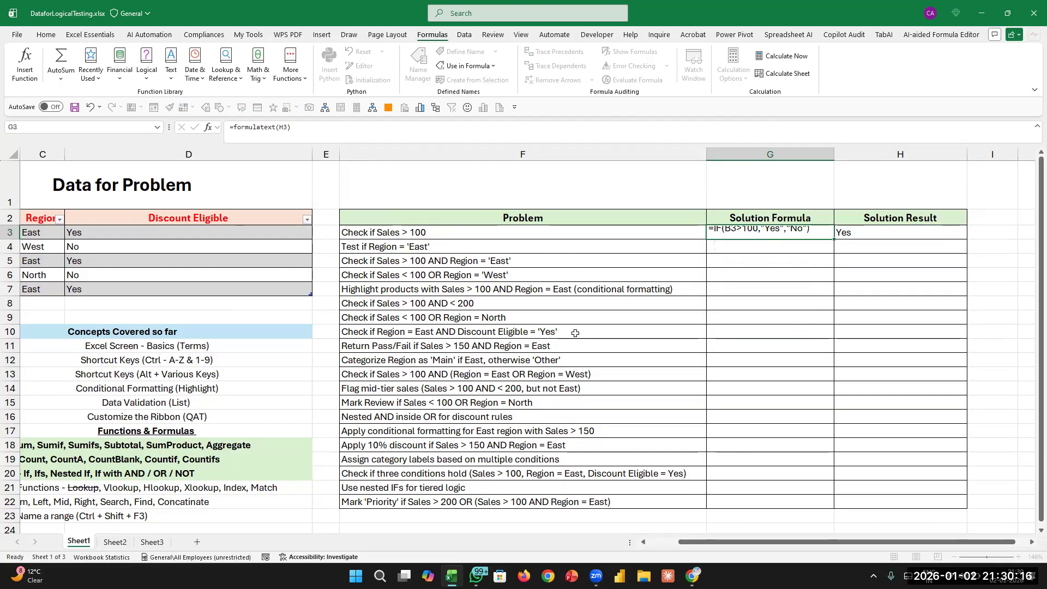
Narrow the Problem column F slightly and shrink the empty spacer column E.
{"action": "scroll", "coordinate": [532, 328], "scroll_direction": "left", "scroll_amount": 3}
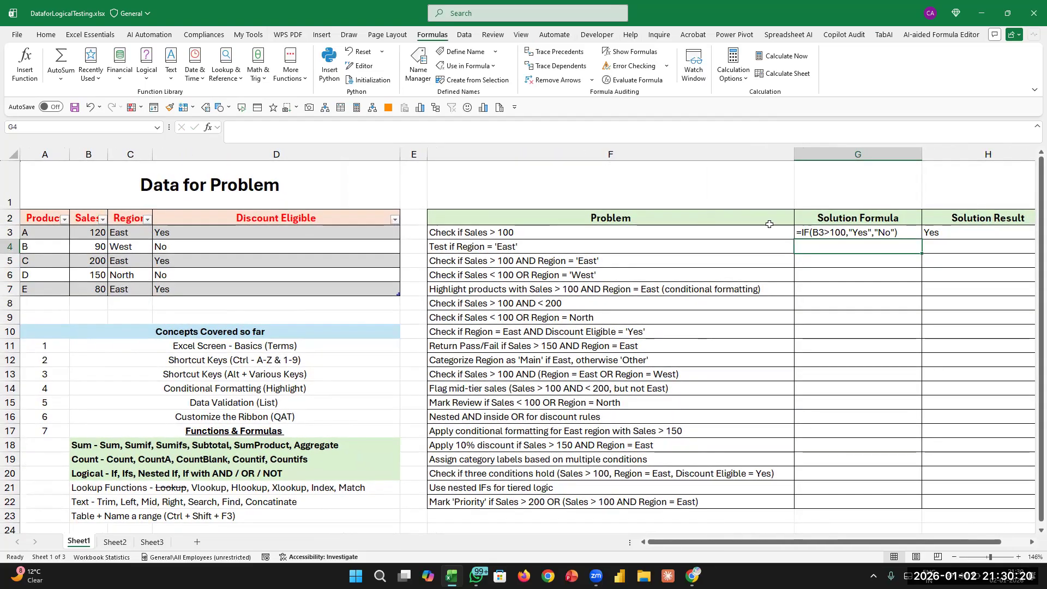
{"action": "left_click_drag", "start_coordinate": [792, 156], "coordinate": [768, 159]}
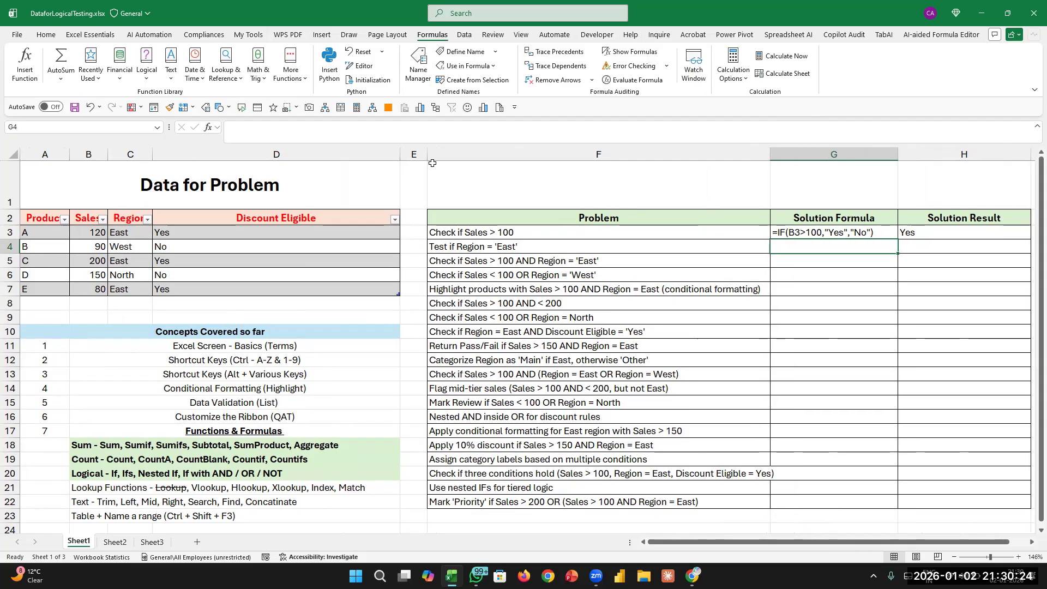
{"action": "left_click_drag", "start_coordinate": [424, 159], "coordinate": [409, 158]}
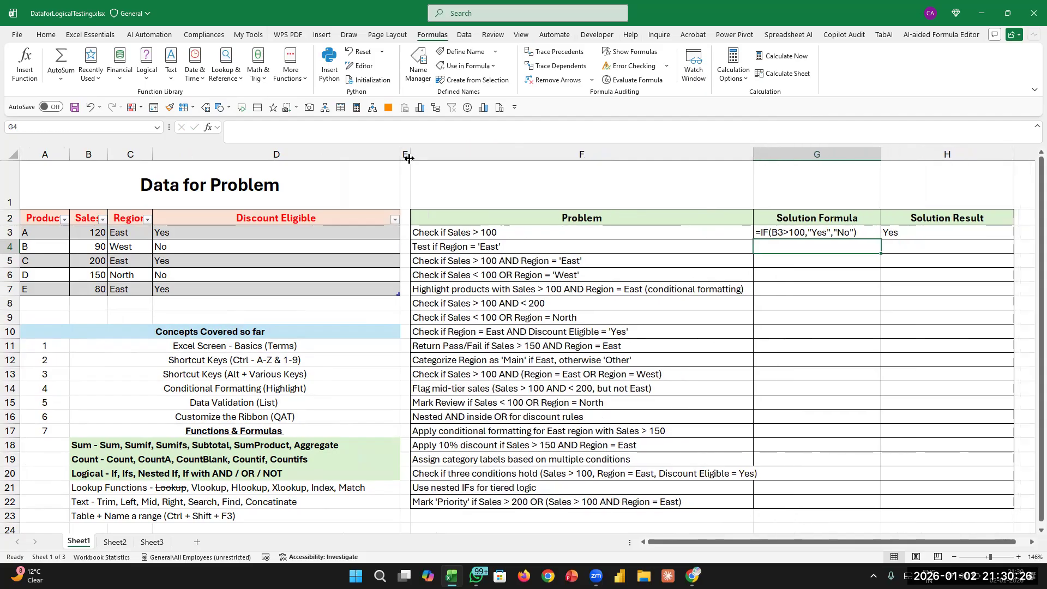
Enter =IF(C3="East","Yes","No") in G4 for the problem testing whether Region is East.
{"action": "left_click", "coordinate": [441, 246]}
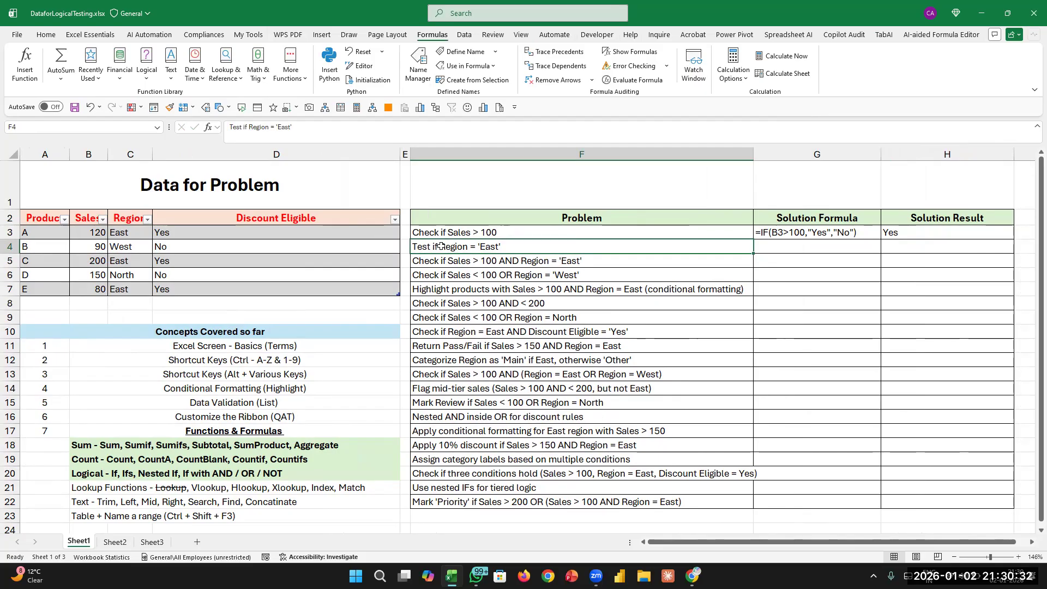
{"action": "key", "text": "Right"}
{"action": "type", "text": "=if("}
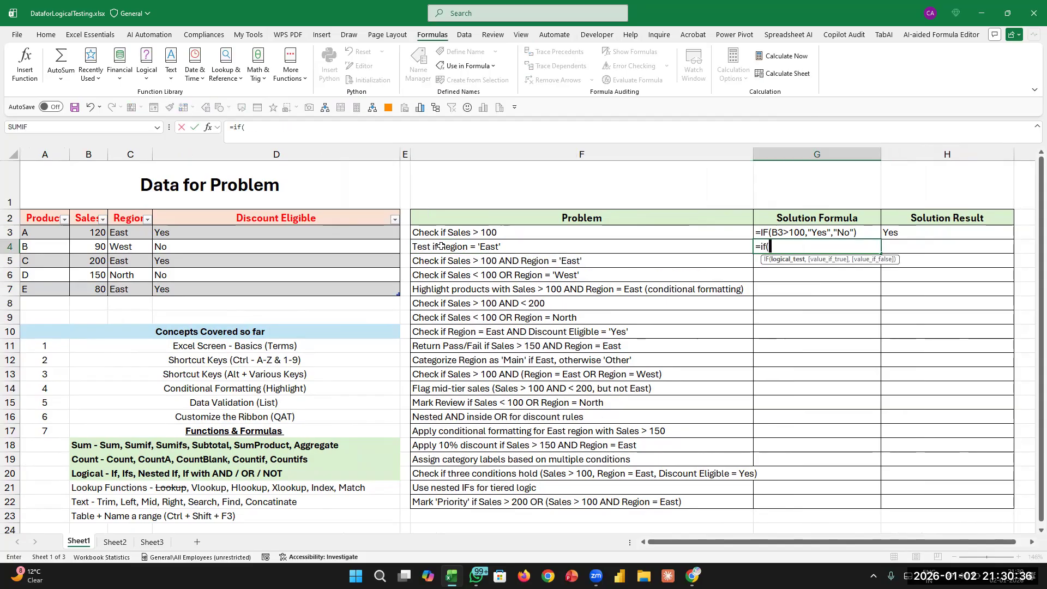
{"action": "type", "text": "c3=\""}
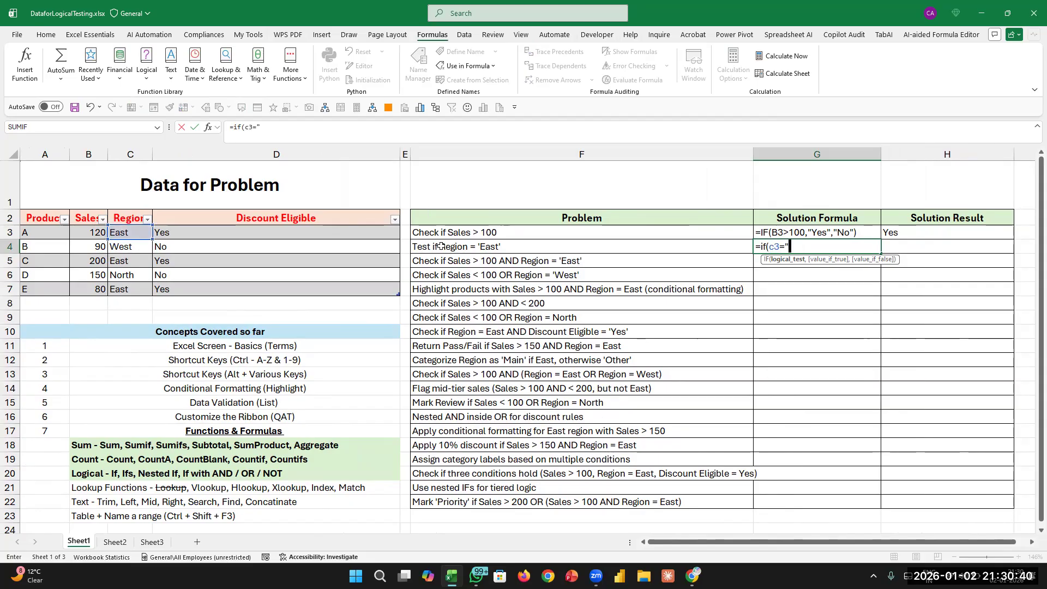
{"action": "type", "text": "East\",\"Yes\","}
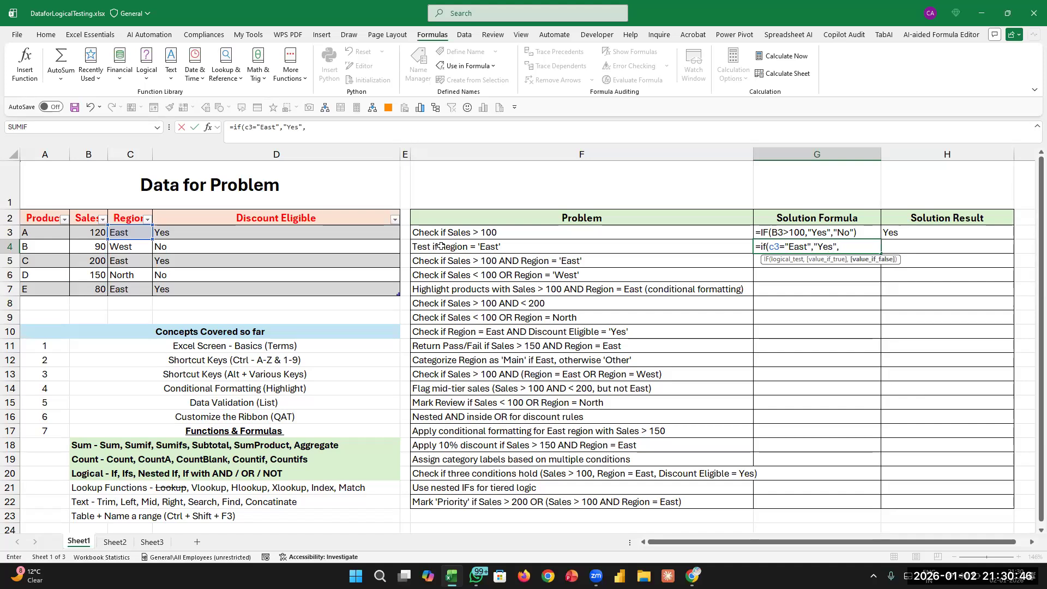
{"action": "key", "text": "BackSpace"}
{"action": "key", "text": "BackSpace"}
{"action": "type", "text": "\",\"No\""}
{"action": "key", "text": "Return"}
{"action": "key", "text": "Up"}
{"action": "key", "text": "F2"}
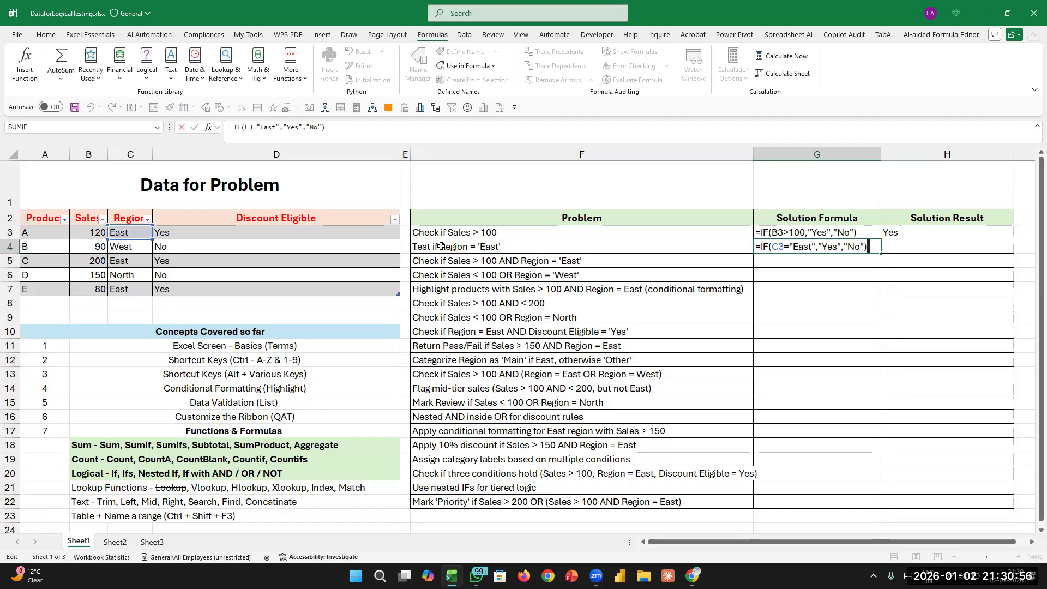
{"action": "key", "text": "Escape"}
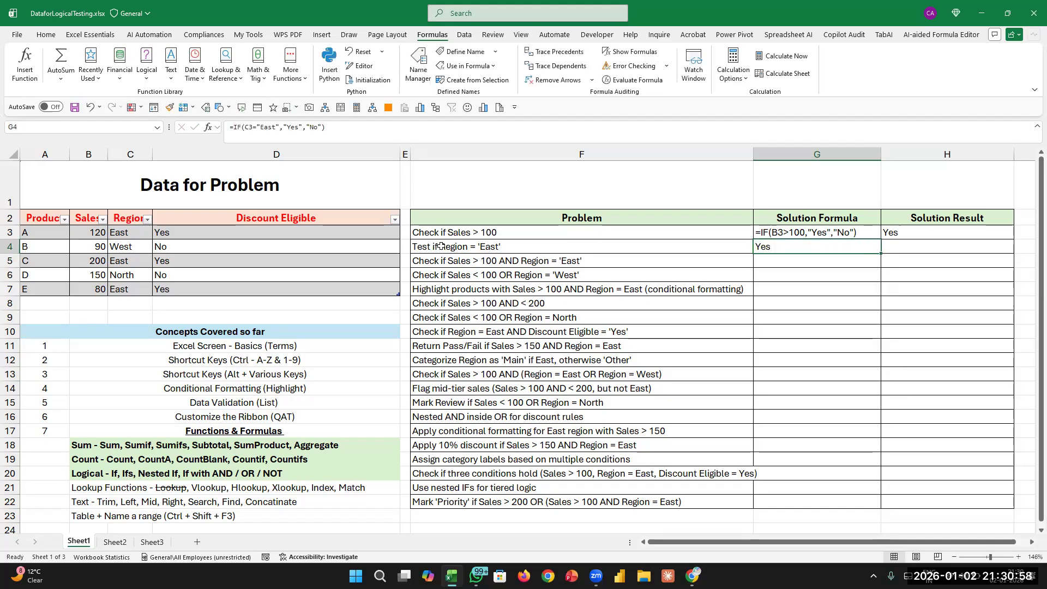
Move the East-region IF formula from G4 to H4 in the Solution Result column.
{"action": "key", "text": "ctrl+x"}
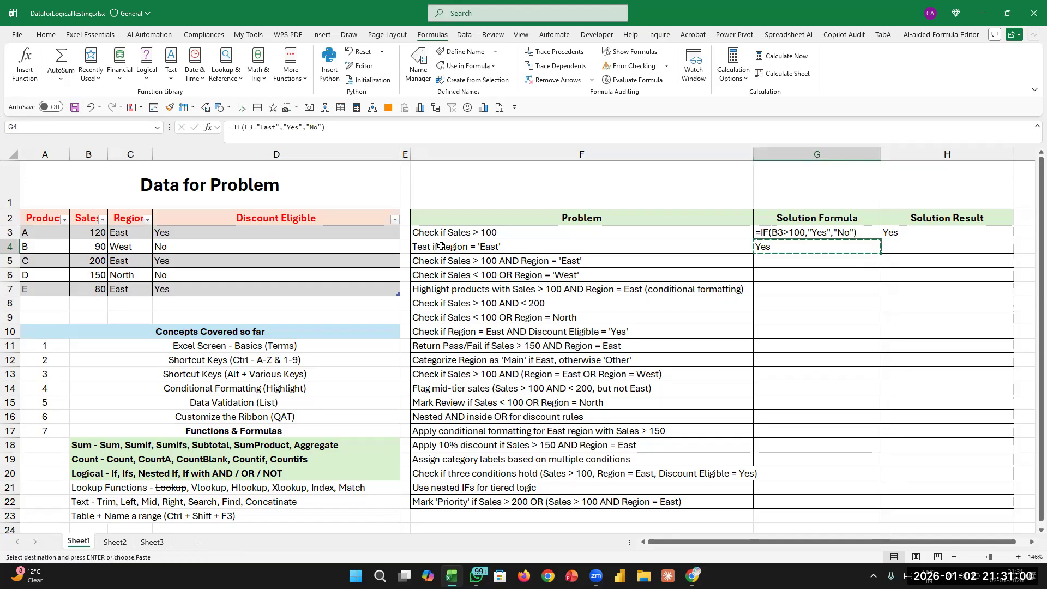
{"action": "key", "text": "Right"}
{"action": "key", "text": "ctrl+v"}
{"action": "key", "text": "Left"}
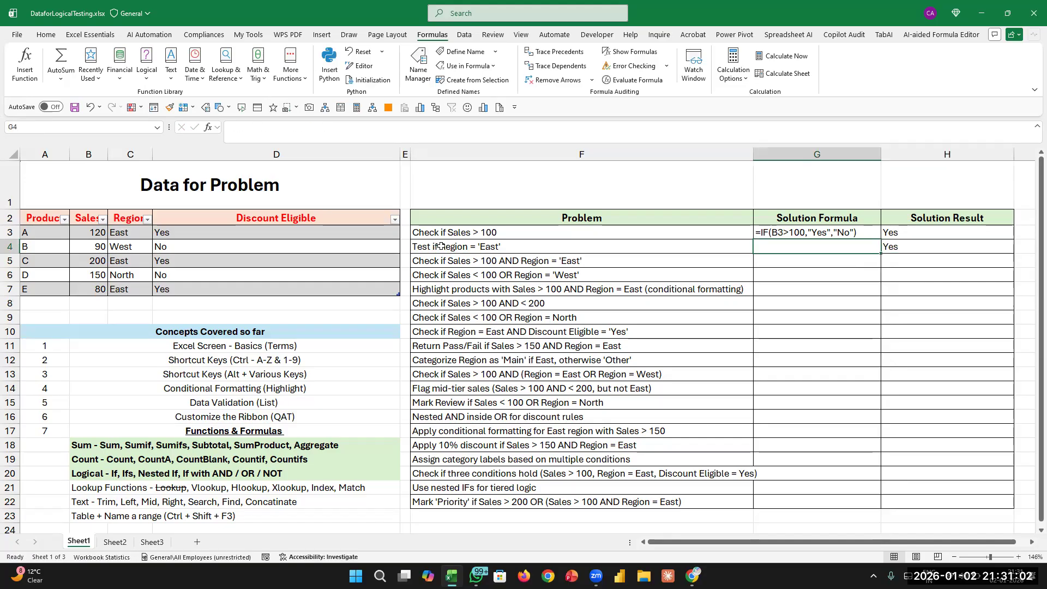
Fill the FORMULATEXT formula from G3 down into G4.
{"action": "key", "text": "ctrl+d"}
{"action": "key", "text": "F2"}
{"action": "key", "text": "Escape"}
Replace C3 in the H4 formula with the named range Region, making =IF(Region="East","Yes","No").
{"action": "key", "text": "Right"}
{"action": "key", "text": "F2"}
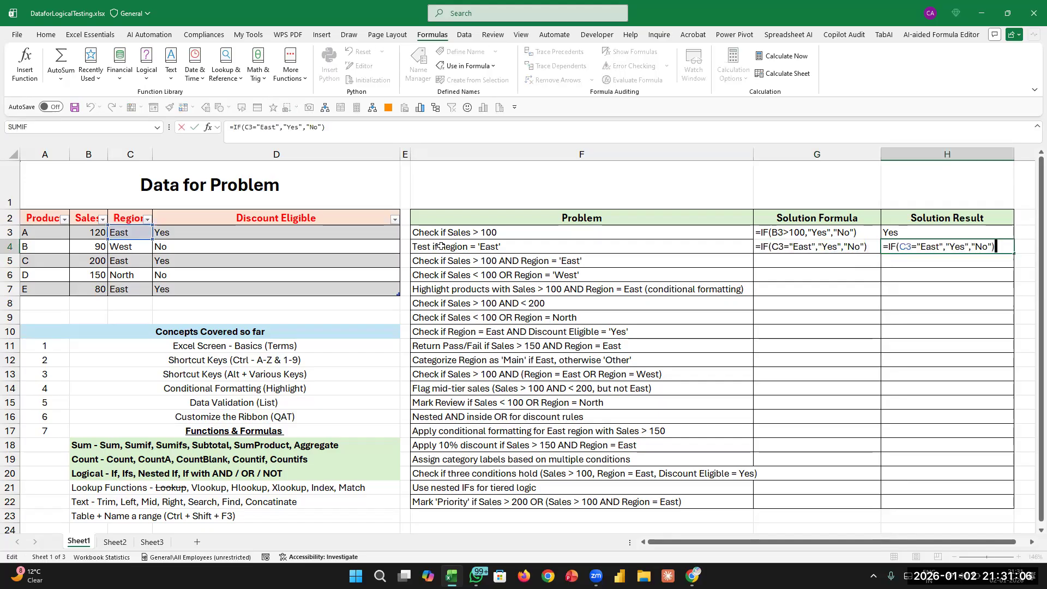
{"action": "key", "text": "Left"}
{"action": "key", "text": "Left"}
{"action": "key", "text": "Left"}
{"action": "key", "text": "Left"}
{"action": "key", "text": "Left"}
{"action": "key", "text": "Left"}
{"action": "key", "text": "Left"}
{"action": "key", "text": "Left"}
{"action": "key", "text": "Left"}
{"action": "key", "text": "Left"}
{"action": "key", "text": "Left"}
{"action": "key", "text": "Left"}
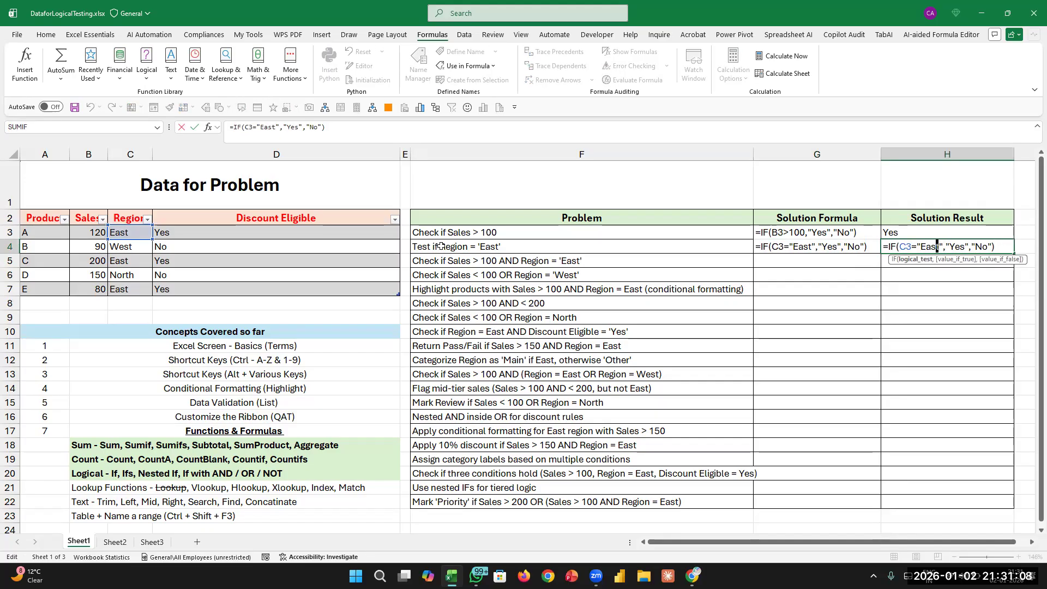
{"action": "key", "text": "Left"}
{"action": "key", "text": "BackSpace"}
{"action": "key", "text": "BackSpace"}
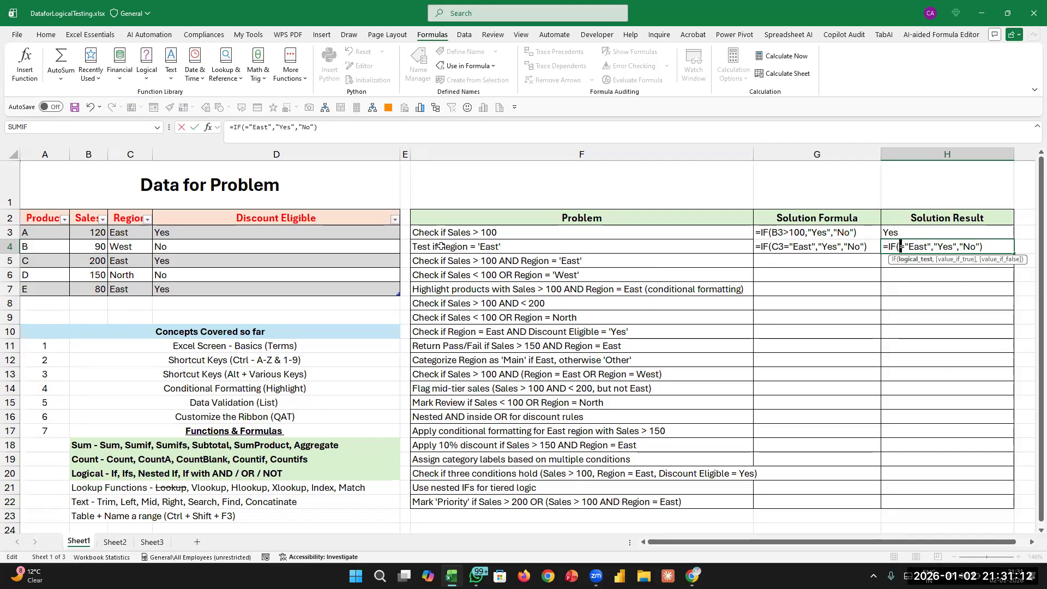
{"action": "type", "text": "Region"}
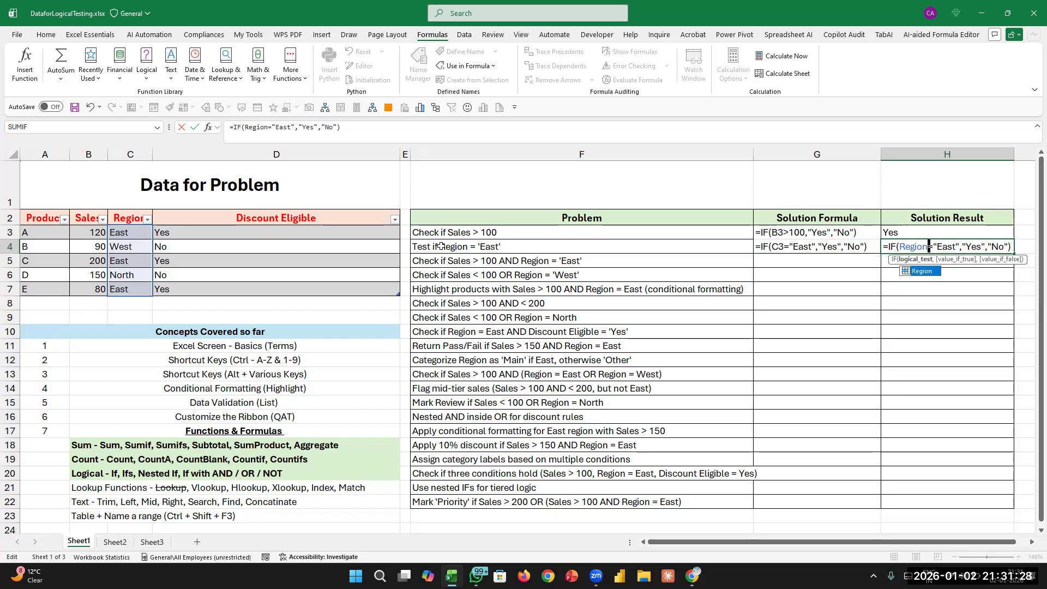
{"action": "key", "text": "Return"}
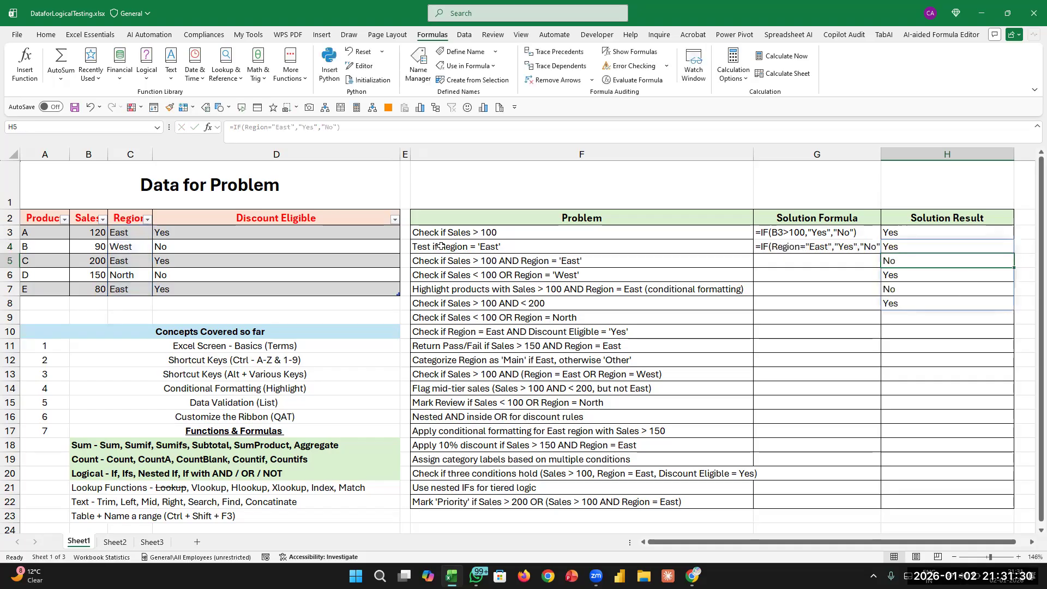
Examine the spilled results of the Region formula cell by cell in H4:H8.
{"action": "key", "text": "Down"}
{"action": "key", "text": "Down"}
{"action": "key", "text": "Down"}
{"action": "key", "text": "Down"}
{"action": "key", "text": "Up"}
{"action": "key", "text": "Up"}
{"action": "key", "text": "Up"}
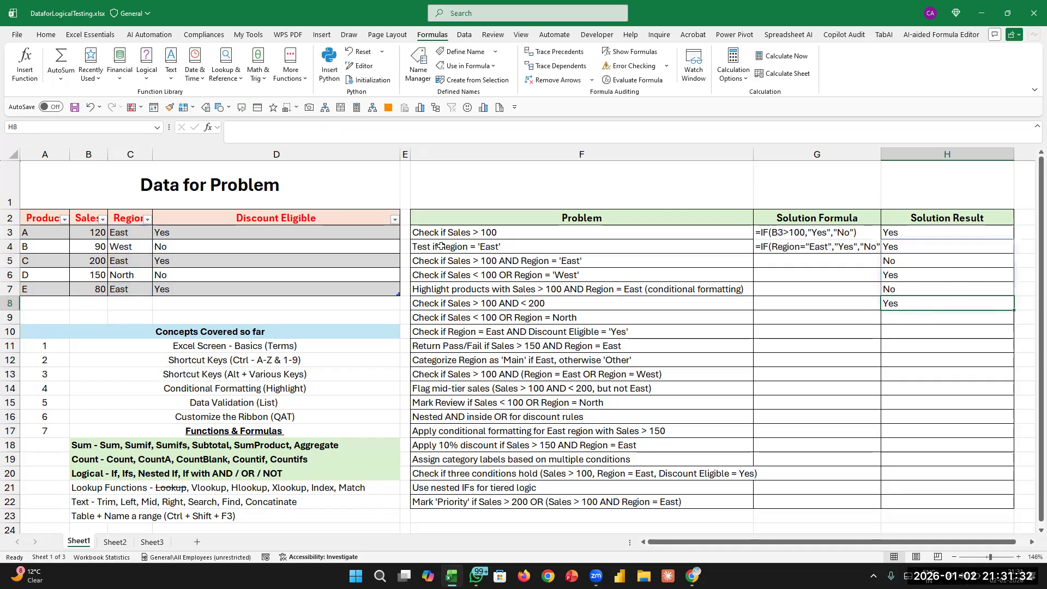
{"action": "key", "text": "Up"}
{"action": "key", "text": "Up"}
{"action": "key", "text": "Down"}
{"action": "key", "text": "Down"}
{"action": "key", "text": "Down"}
{"action": "key", "text": "Down"}
{"action": "key", "text": "Up"}
{"action": "key", "text": "Up"}
{"action": "key", "text": "Up"}
{"action": "key", "text": "Up"}
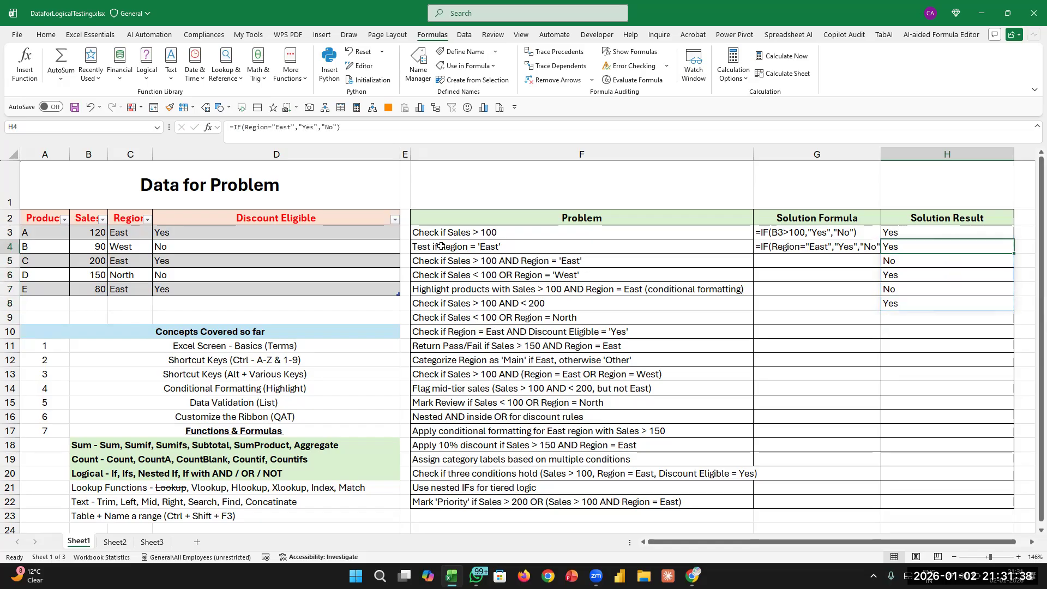
{"action": "key", "text": "shift+Down"}
{"action": "key", "text": "shift+Down"}
{"action": "key", "text": "shift+Down"}
{"action": "key", "text": "shift+Down"}
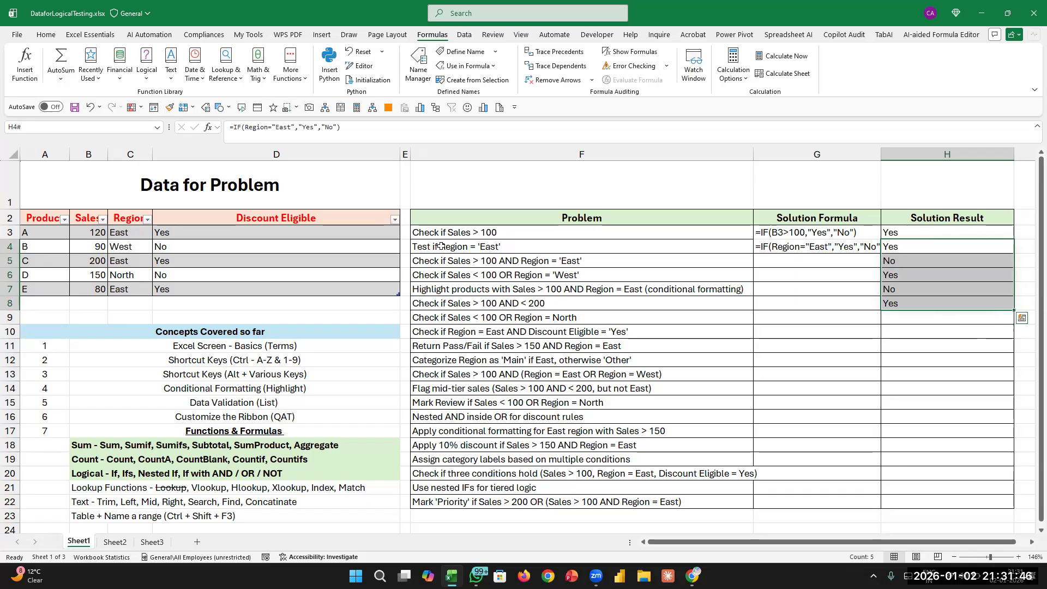
{"action": "key", "text": "Down"}
{"action": "key", "text": "Up"}
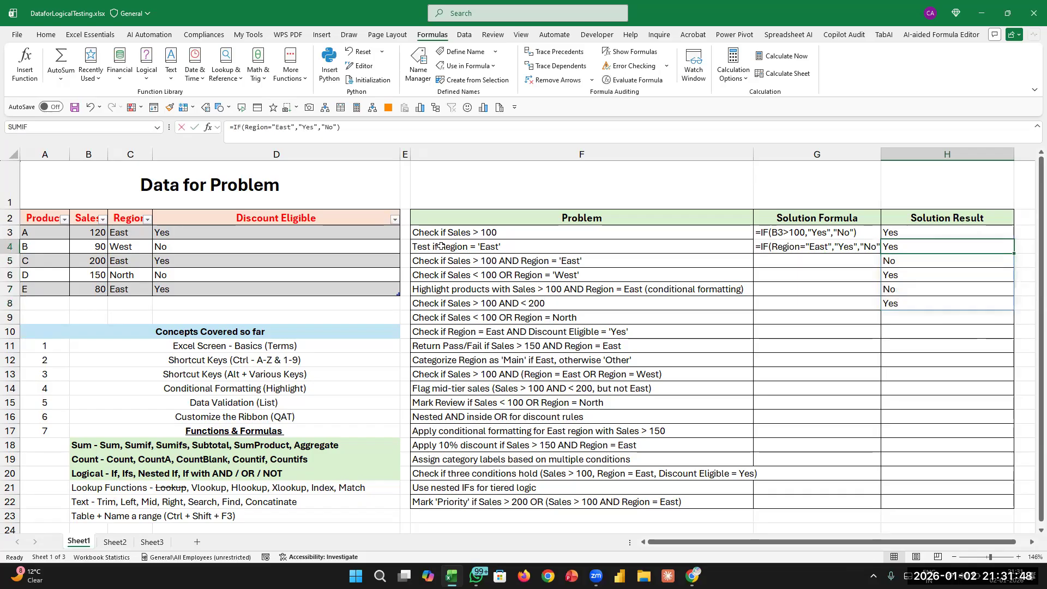
Recommit the Region formula in H4 and delete the spilled range H4:H8.
{"action": "key", "text": "F2"}
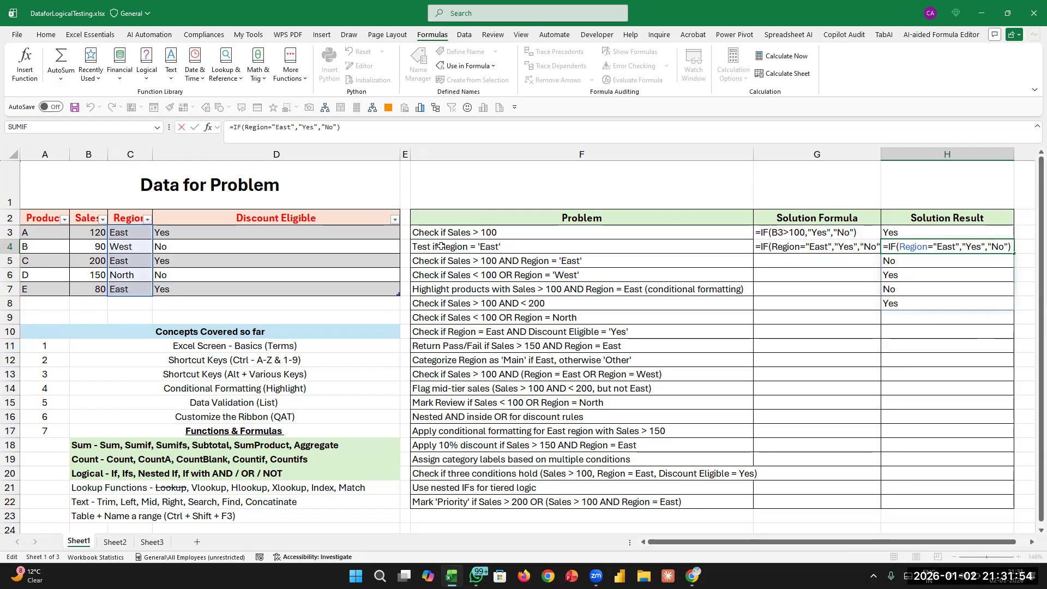
{"action": "key", "text": "ctrl+Return"}
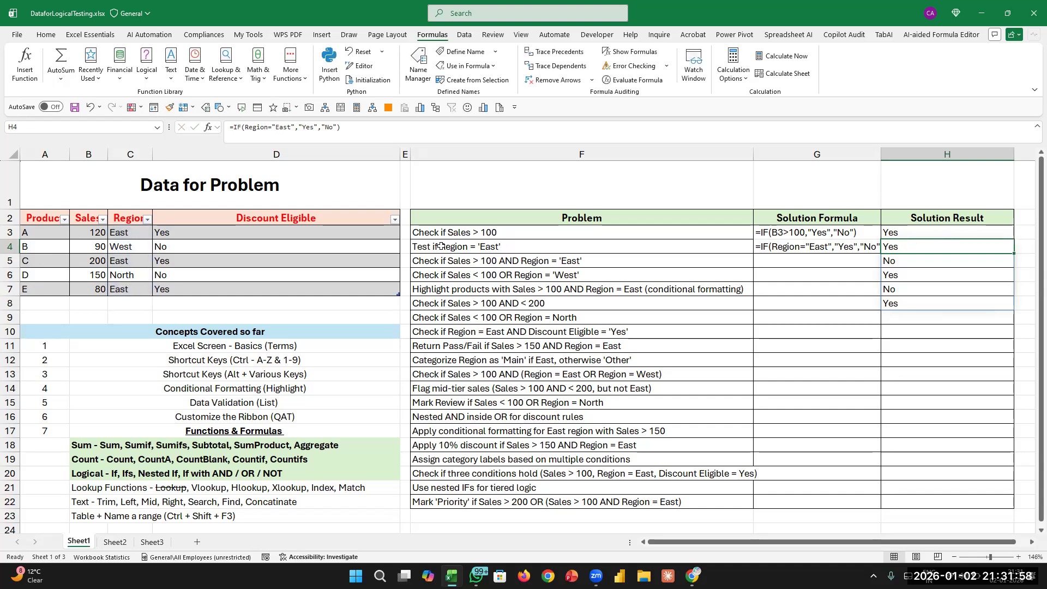
{"action": "key", "text": "ctrl+shift+Down"}
{"action": "key", "text": "Delete"}
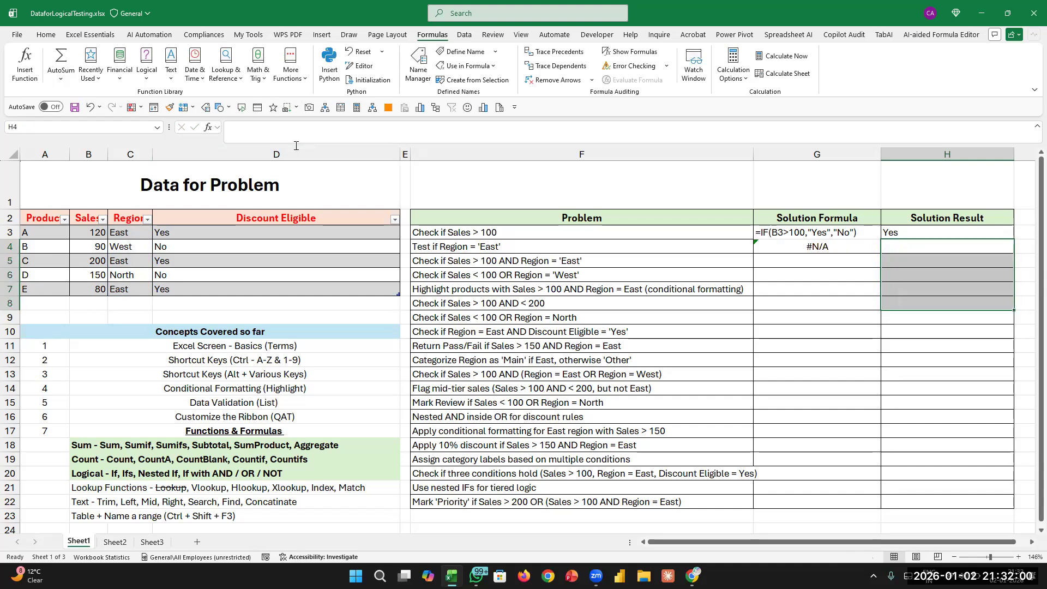
Clear the Discount Eligible column of the product table, including its header.
{"action": "left_click", "coordinate": [294, 210]}
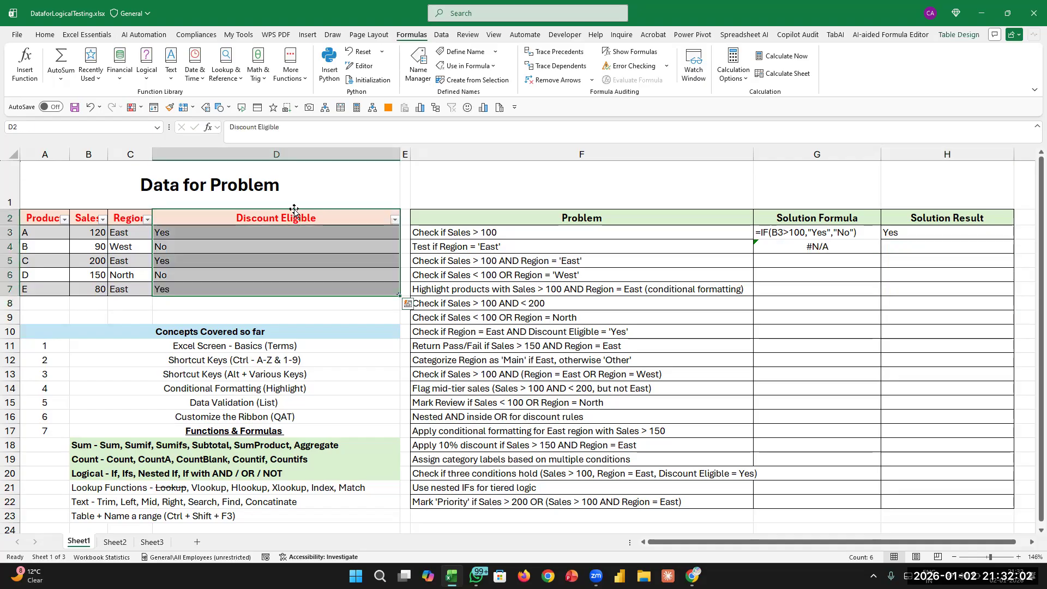
{"action": "key", "text": "Delete"}
Try the formula =IF(Region="east","y","no") in D3 of the cleared table column and review it.
{"action": "left_click", "coordinate": [294, 210]}
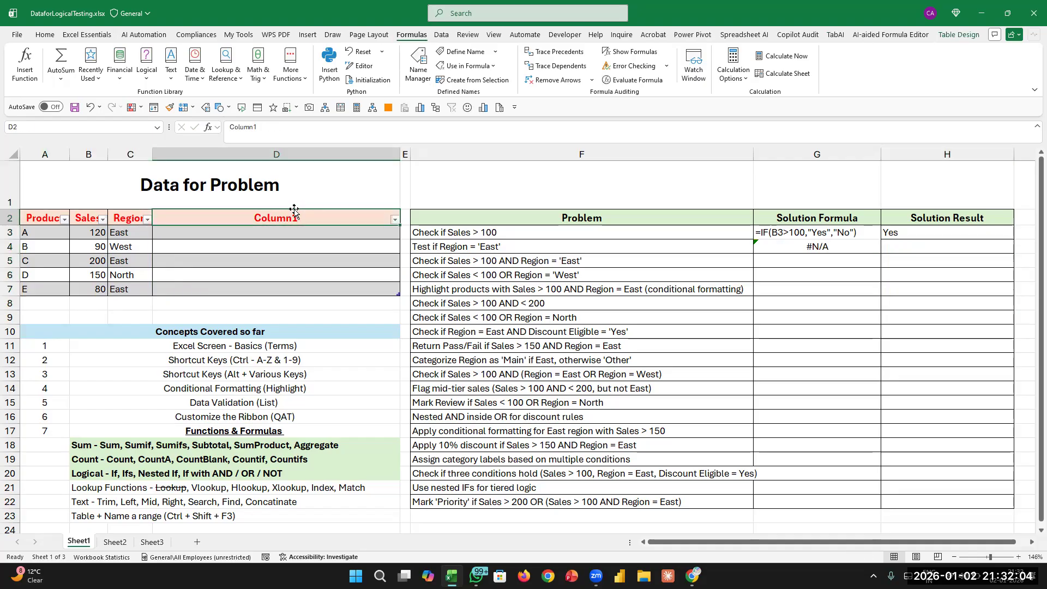
{"action": "key", "text": "Down"}
{"action": "type", "text": "=if"}
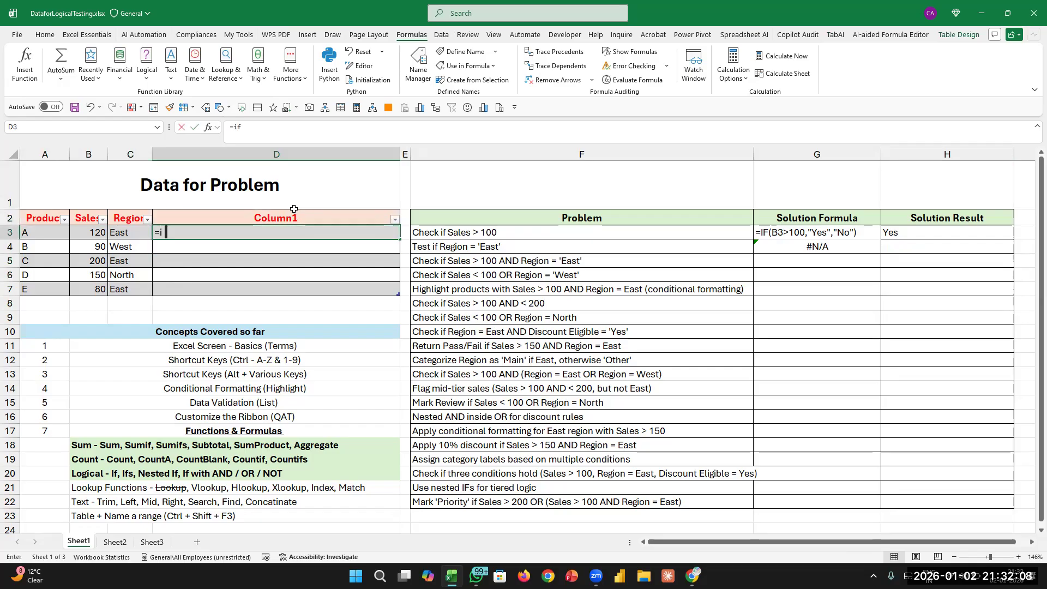
{"action": "type", "text": "(reg"}
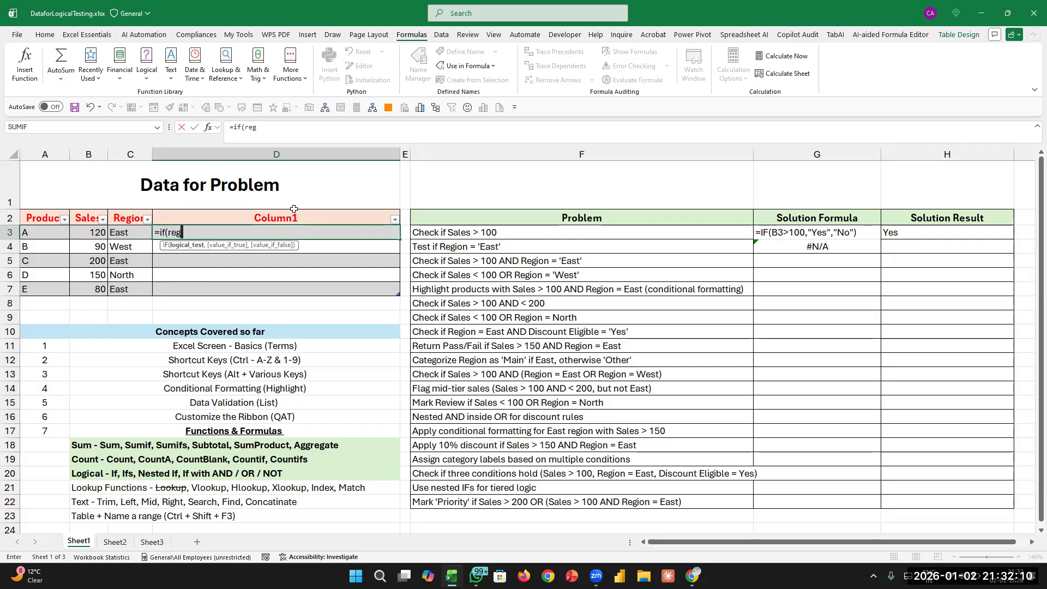
{"action": "type", "text": "ion="}
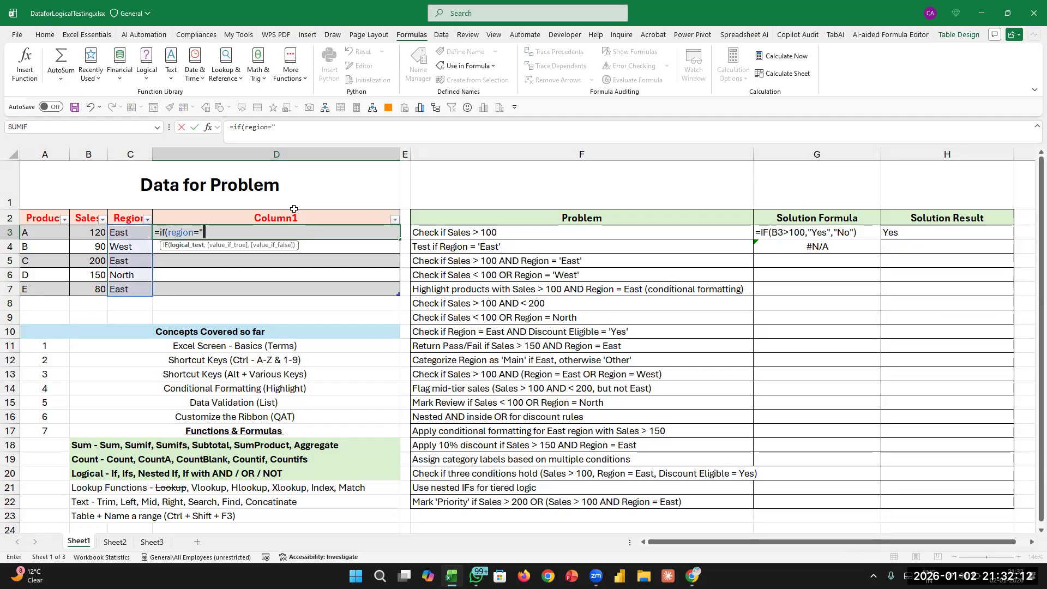
{"action": "type", "text": "\"east\",\"y\"m"}
{"action": "key", "text": "BackSpace"}
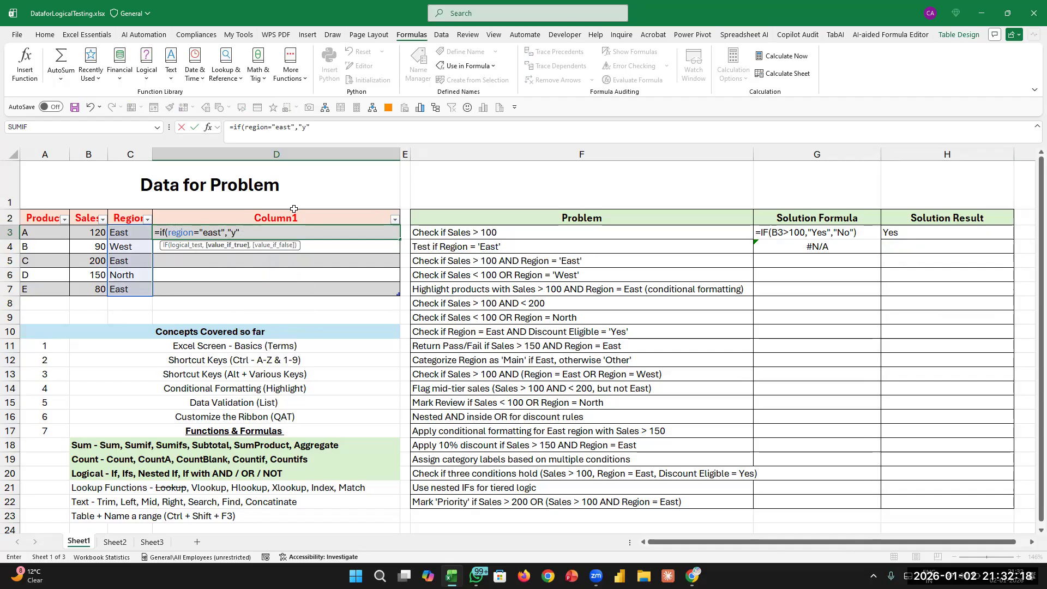
{"action": "type", "text": ",\"no\")"}
{"action": "key", "text": "Return"}
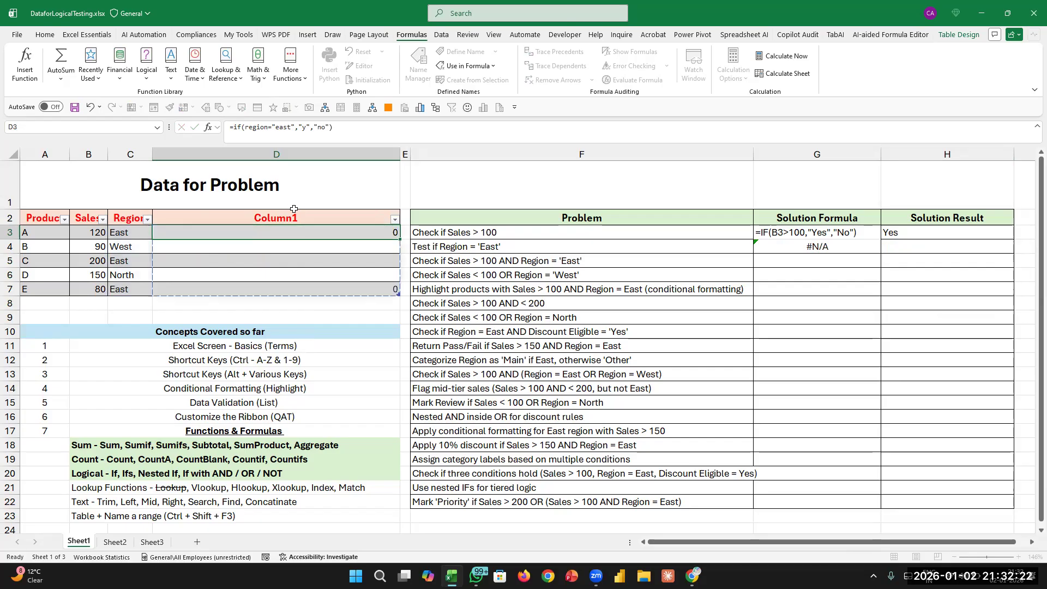
{"action": "key", "text": "F2"}
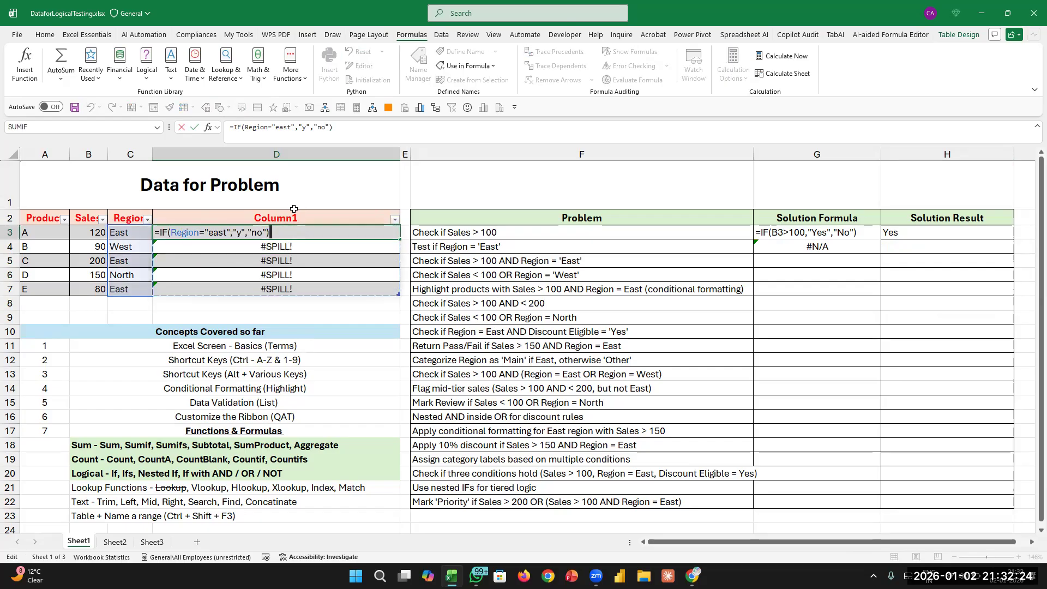
{"action": "key", "text": "Escape"}
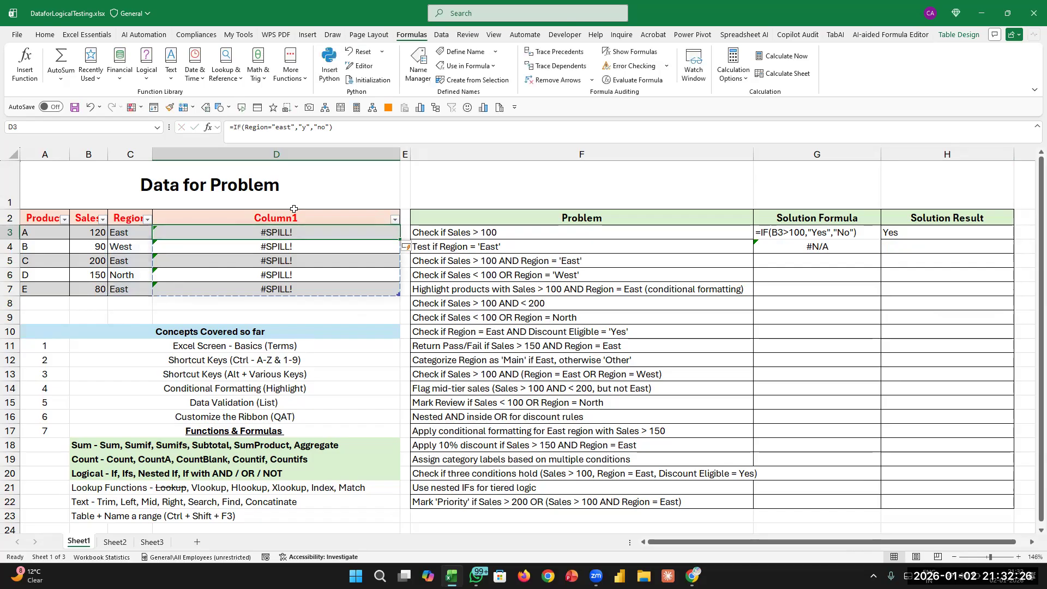
Undo the D3 formula and the clearing of the Discount Eligible column.
{"action": "key", "text": "ctrl+z"}
{"action": "key", "text": "ctrl+z"}
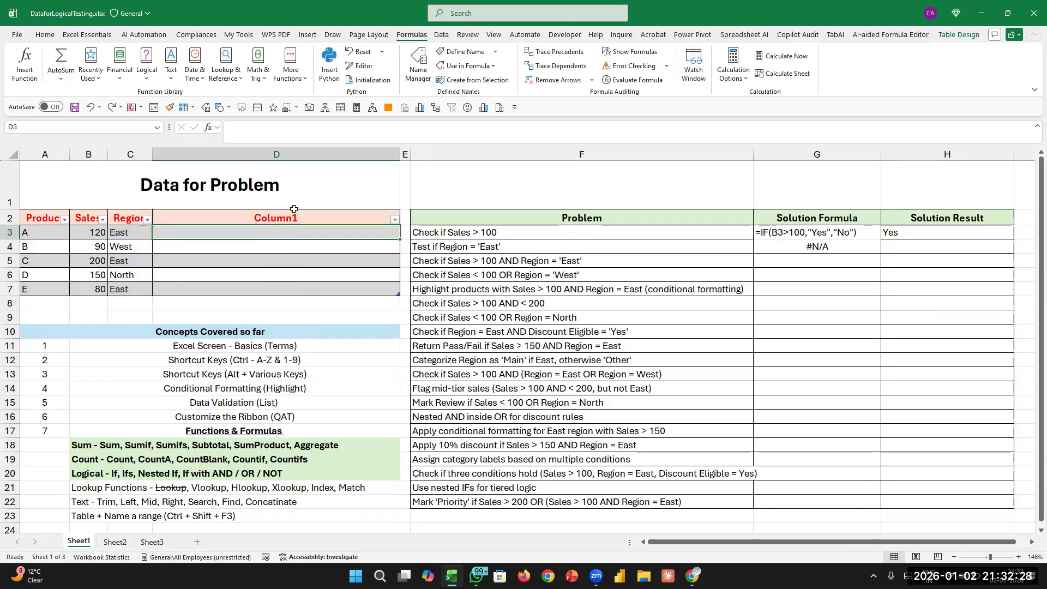
{"action": "key", "text": "ctrl+z"}
Copy the Region column with its header, C2:C7, to the empty area starting at M2.
{"action": "key", "text": "Left"}
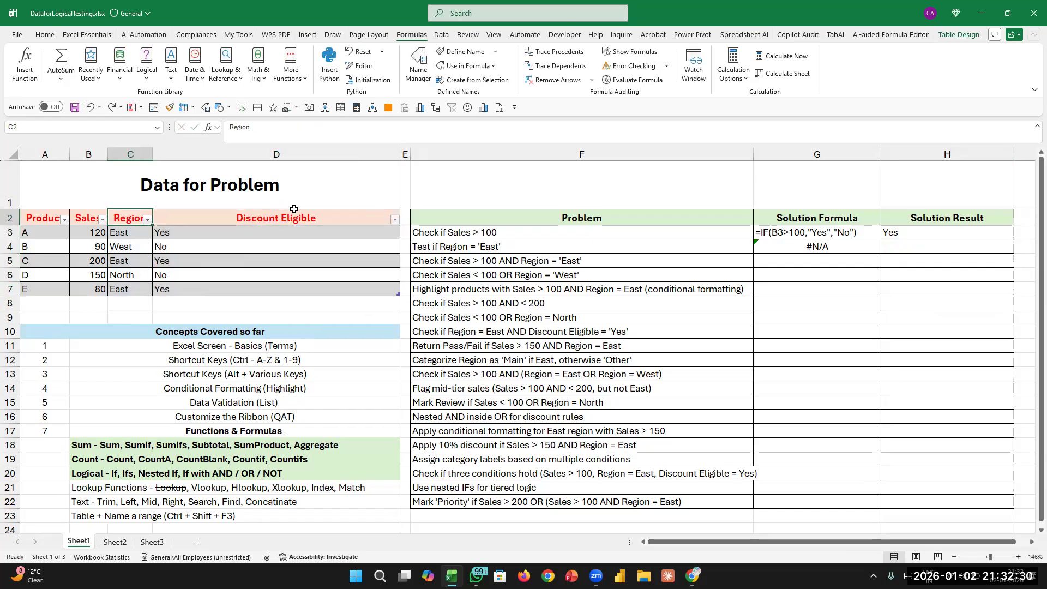
{"action": "key", "text": "ctrl+shift+Down"}
{"action": "key", "text": "ctrl+c"}
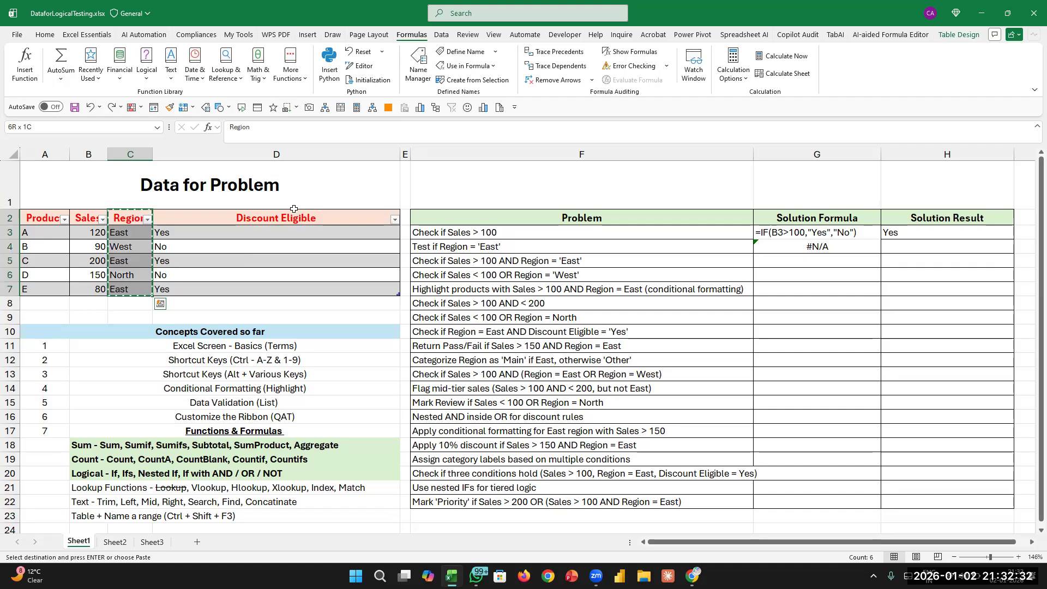
{"action": "key", "text": "Right"}
{"action": "scroll", "coordinate": [294, 211], "scroll_direction": "right", "scroll_amount": 3}
{"action": "scroll", "coordinate": [295, 212], "scroll_direction": "right", "scroll_amount": 3}
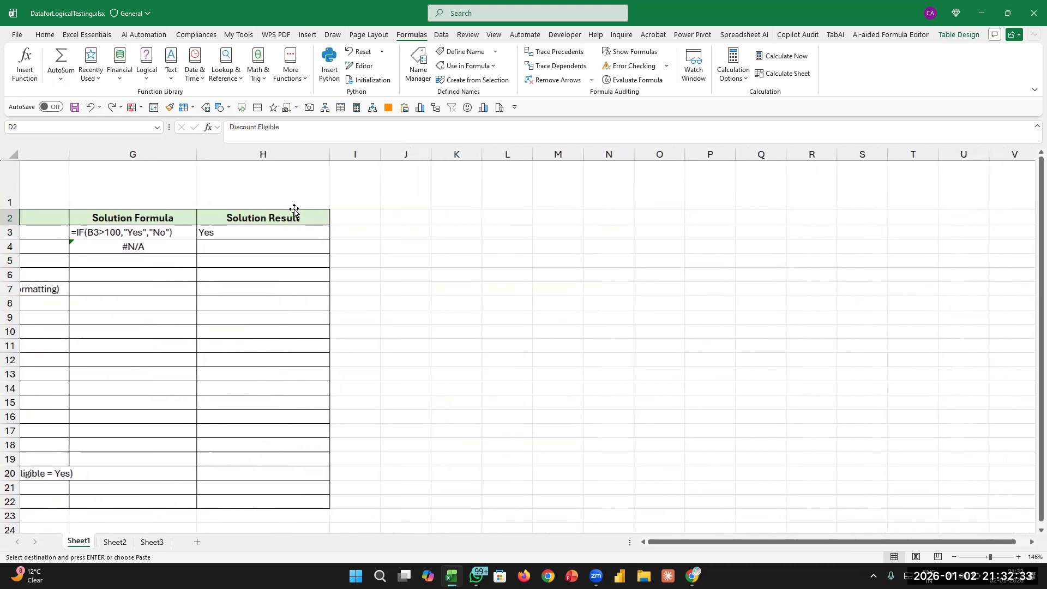
{"action": "left_click", "coordinate": [503, 217]}
{"action": "key", "text": "ctrl+v"}
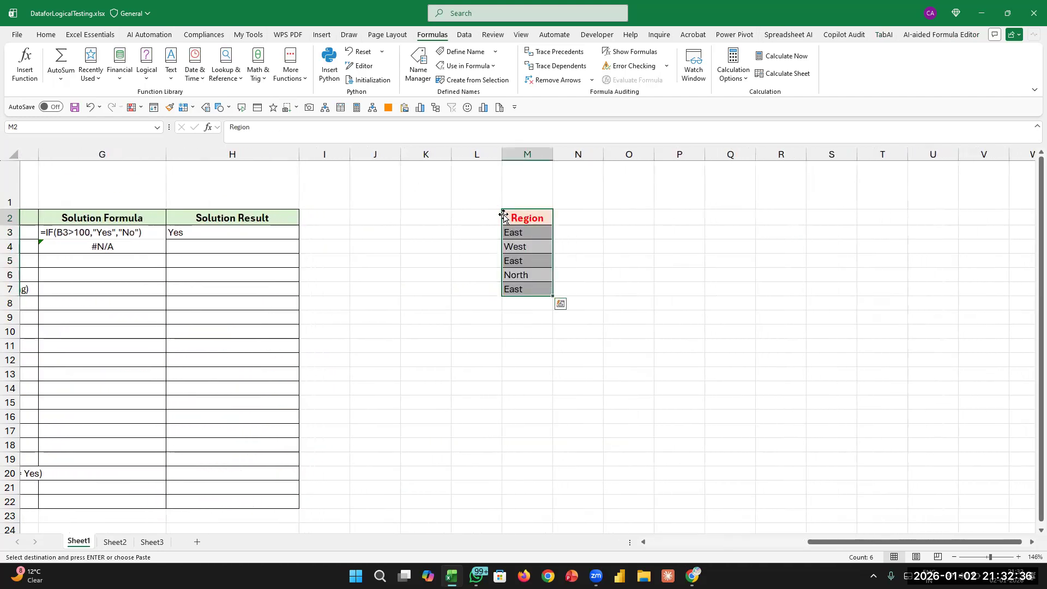
Enter =IF(Region="east","y","n") in N3 beside the copied Region list.
{"action": "key", "text": "Right"}
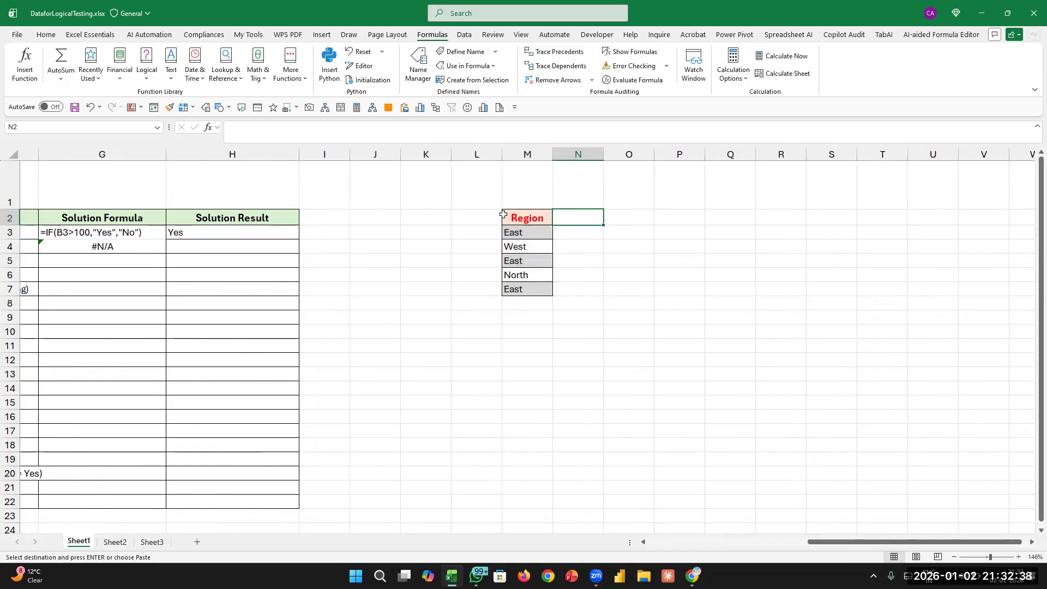
{"action": "key", "text": "Up"}
{"action": "key", "text": "Down"}
{"action": "key", "text": "Down"}
{"action": "type", "text": "="}
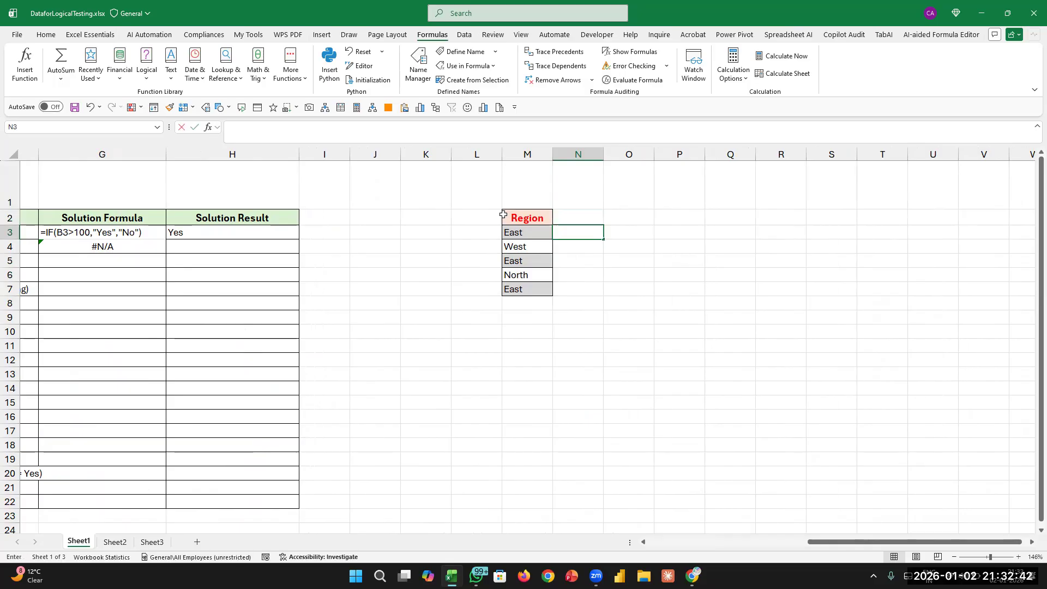
{"action": "type", "text": "if(region-"}
{"action": "key", "text": "BackSpace"}
{"action": "type", "text": "=\"east\","}
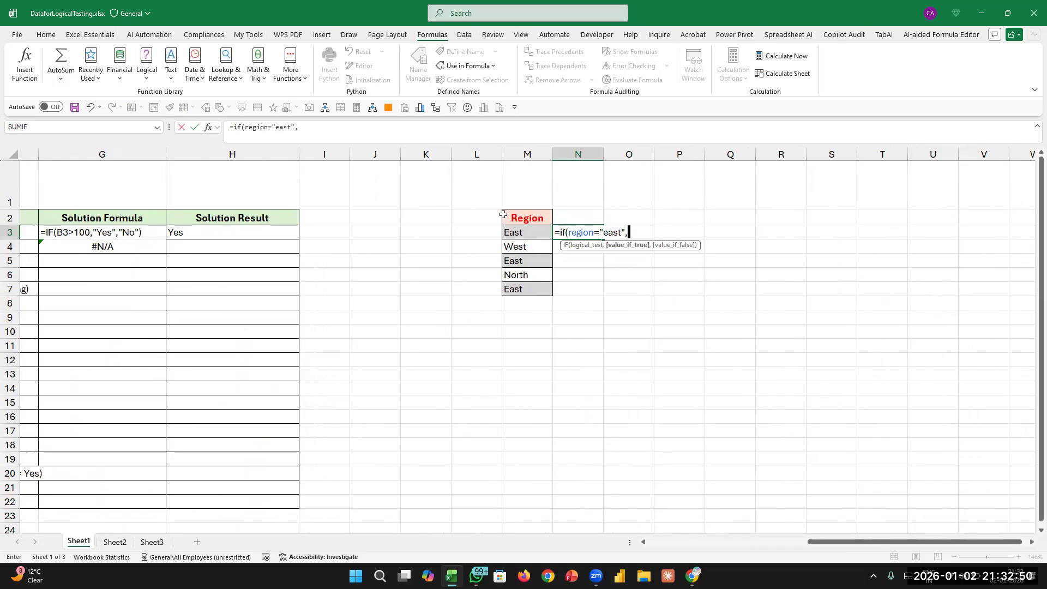
{"action": "type", "text": "\"y\", "}
{"action": "type", "text": "n\""}
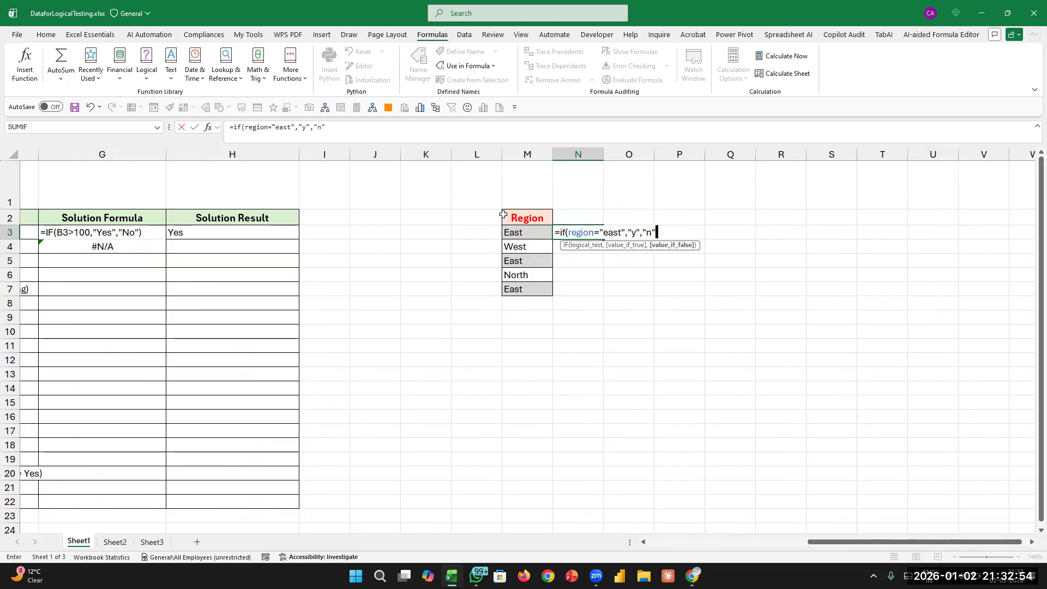
{"action": "key", "text": "Return"}
Examine the N3 formula and its spilled results cell by cell in N3:N7.
{"action": "key", "text": "Down"}
{"action": "key", "text": "Down"}
{"action": "key", "text": "Down"}
{"action": "key", "text": "Down"}
{"action": "key", "text": "Up"}
{"action": "key", "text": "Up"}
{"action": "key", "text": "Up"}
{"action": "key", "text": "Up"}
{"action": "key", "text": "Up"}
{"action": "key", "text": "Up"}
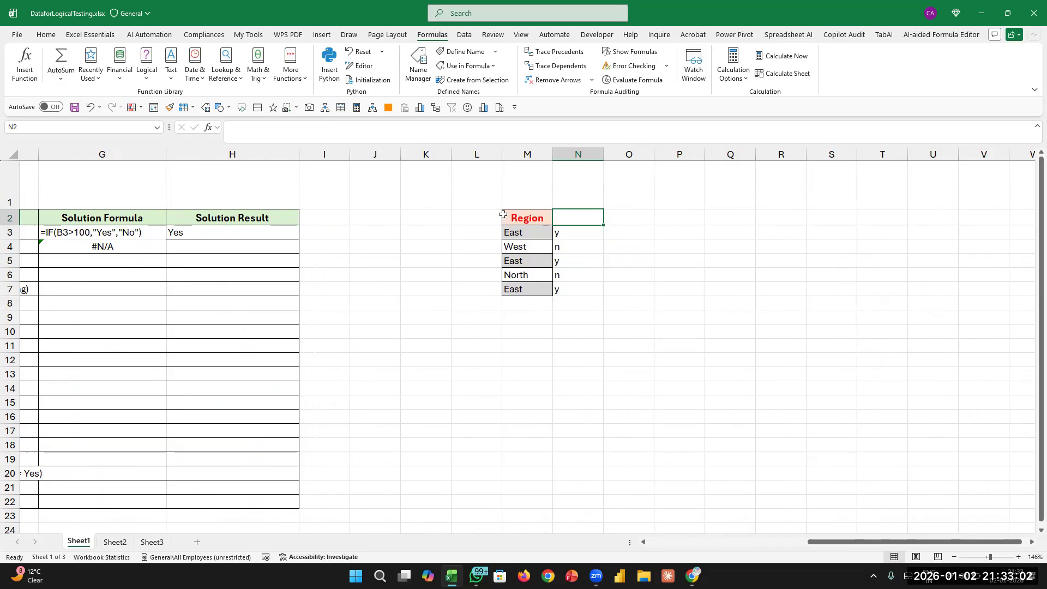
{"action": "key", "text": "Down"}
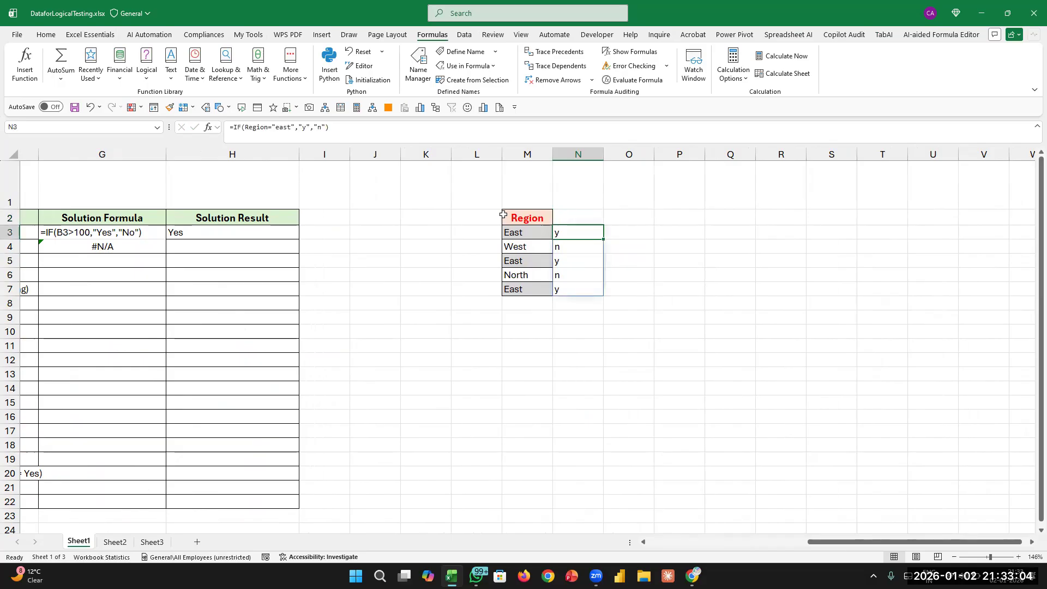
{"action": "key", "text": "F2"}
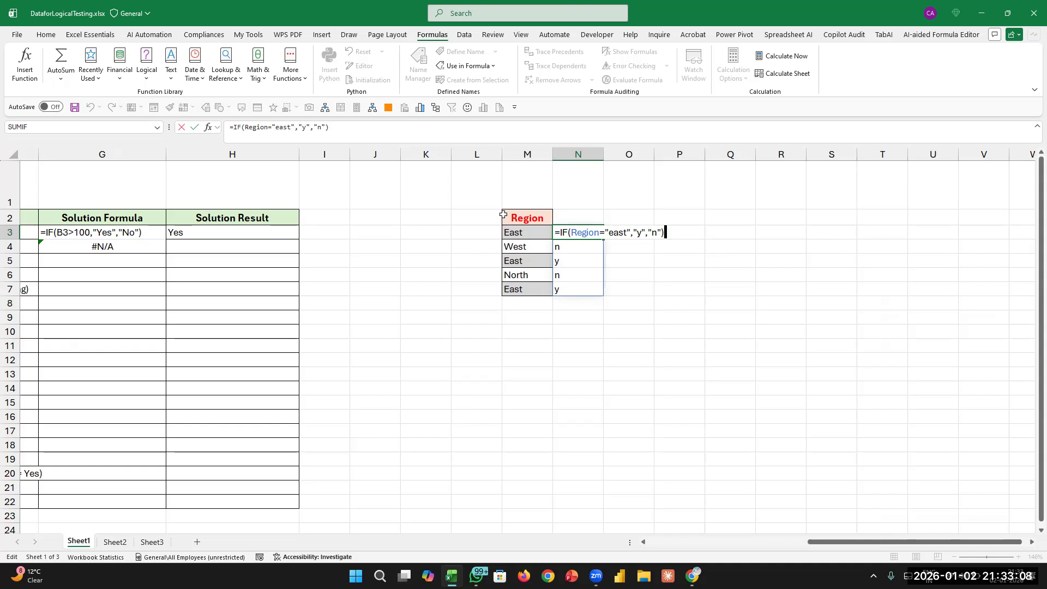
{"action": "key", "text": "Return"}
{"action": "key", "text": "Down"}
{"action": "key", "text": "Down"}
{"action": "key", "text": "Down"}
{"action": "key", "text": "Up"}
{"action": "key", "text": "Up"}
{"action": "key", "text": "Up"}
{"action": "key", "text": "Up"}
{"action": "key", "text": "Down"}
{"action": "key", "text": "Down"}
{"action": "key", "text": "Down"}
{"action": "key", "text": "Down"}
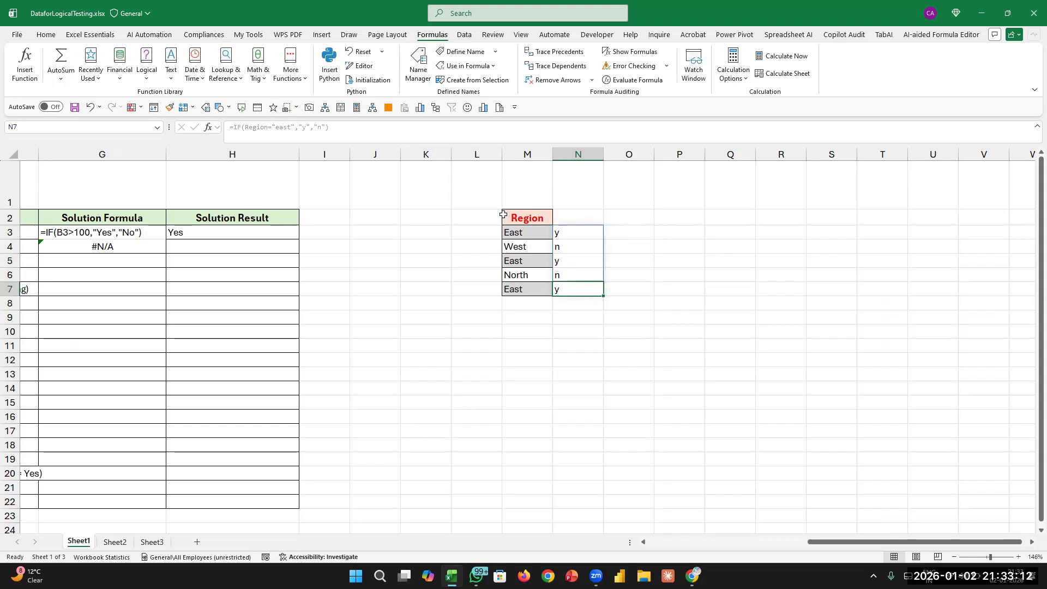
{"action": "key", "text": "Up"}
{"action": "key", "text": "Up"}
{"action": "key", "text": "Up"}
{"action": "key", "text": "Up"}
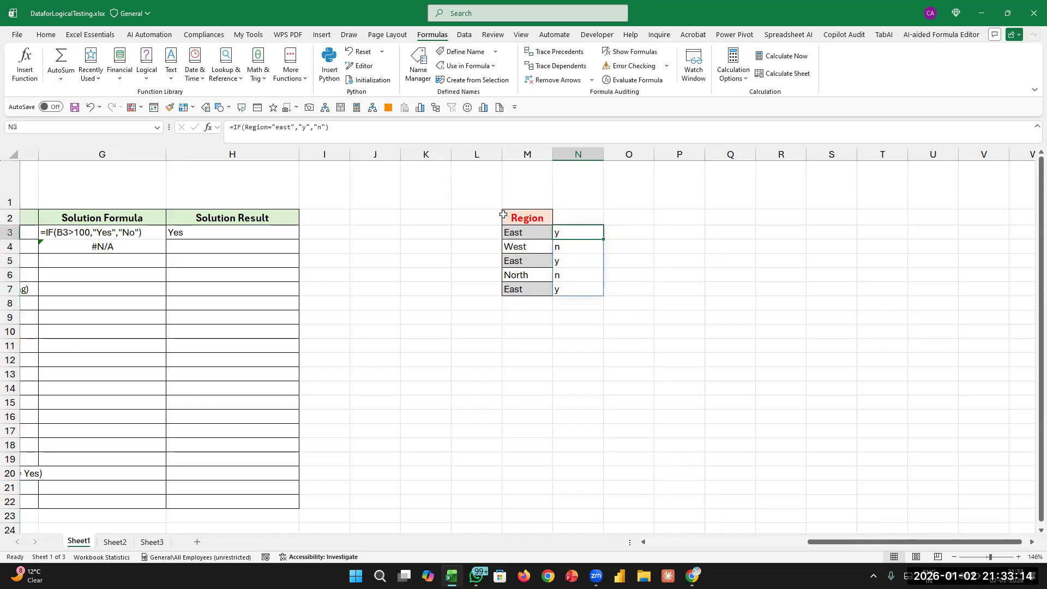
{"action": "key", "text": "Right"}
{"action": "key", "text": "Left"}
Try to wrap the N3 formula in a count, making =COUNTIF(IF(Region="east","y","n"),"y").
{"action": "key", "text": "F2"}
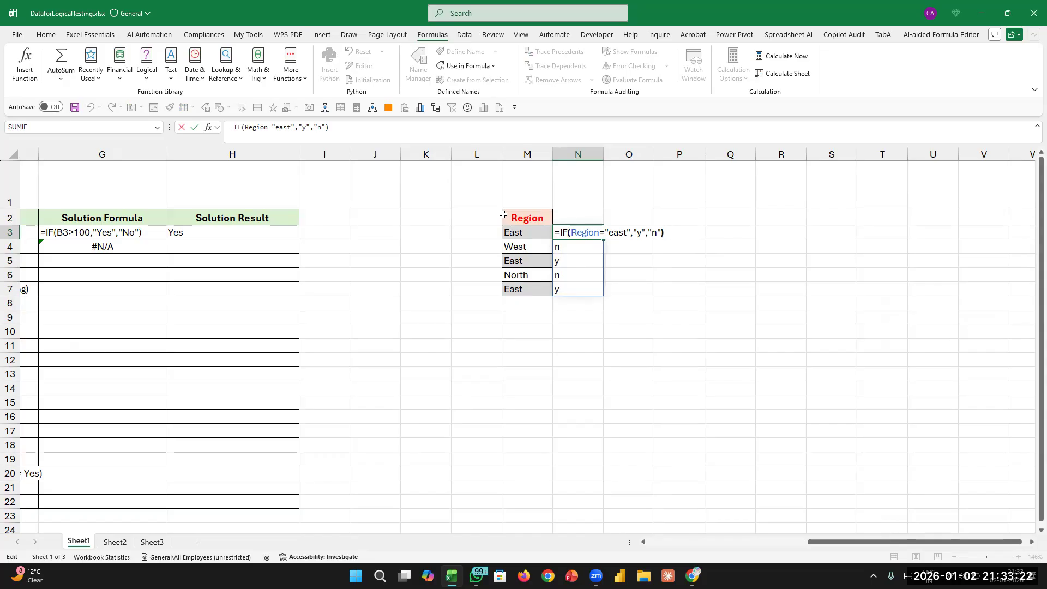
{"action": "key", "text": "Left"}
{"action": "key", "text": "Left"}
{"action": "key", "text": "Left"}
{"action": "key", "text": "Left"}
{"action": "key", "text": "Left"}
{"action": "key", "text": "Left"}
{"action": "key", "text": "Left"}
{"action": "key", "text": "Left"}
{"action": "key", "text": "Left"}
{"action": "key", "text": "Left"}
{"action": "key", "text": "Left"}
{"action": "key", "text": "Left"}
{"action": "key", "text": "Left"}
{"action": "key", "text": "Left"}
{"action": "key", "text": "Left"}
{"action": "key", "text": "Left"}
{"action": "key", "text": "Left"}
{"action": "key", "text": "Left"}
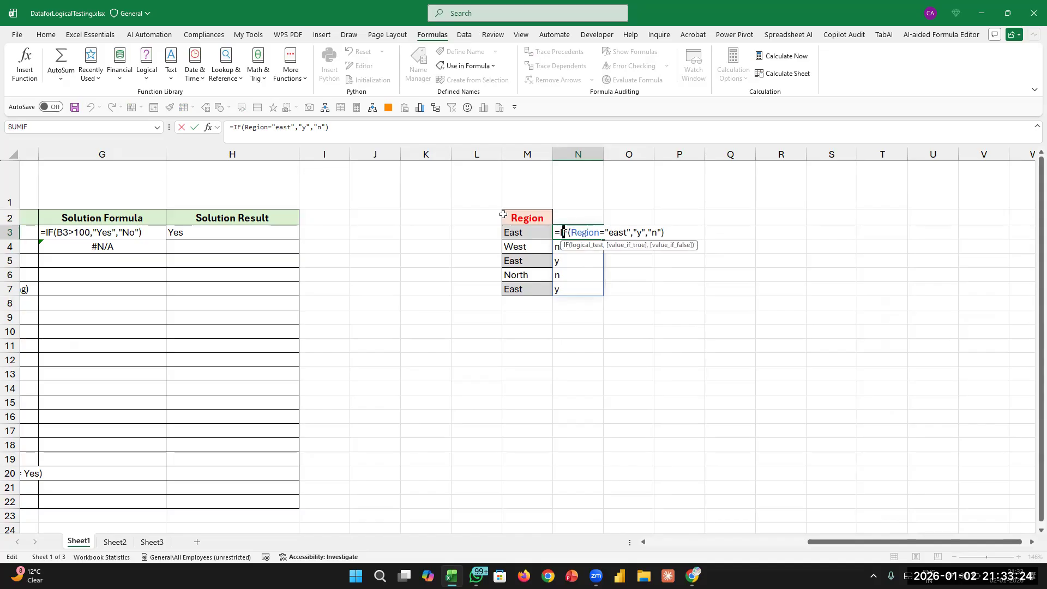
{"action": "key", "text": "Left"}
{"action": "key", "text": "Left"}
{"action": "key", "text": "Left"}
{"action": "key", "text": "Left"}
{"action": "key", "text": "Left"}
{"action": "key", "text": "Left"}
{"action": "key", "text": "Left"}
{"action": "type", "text": "countif("}
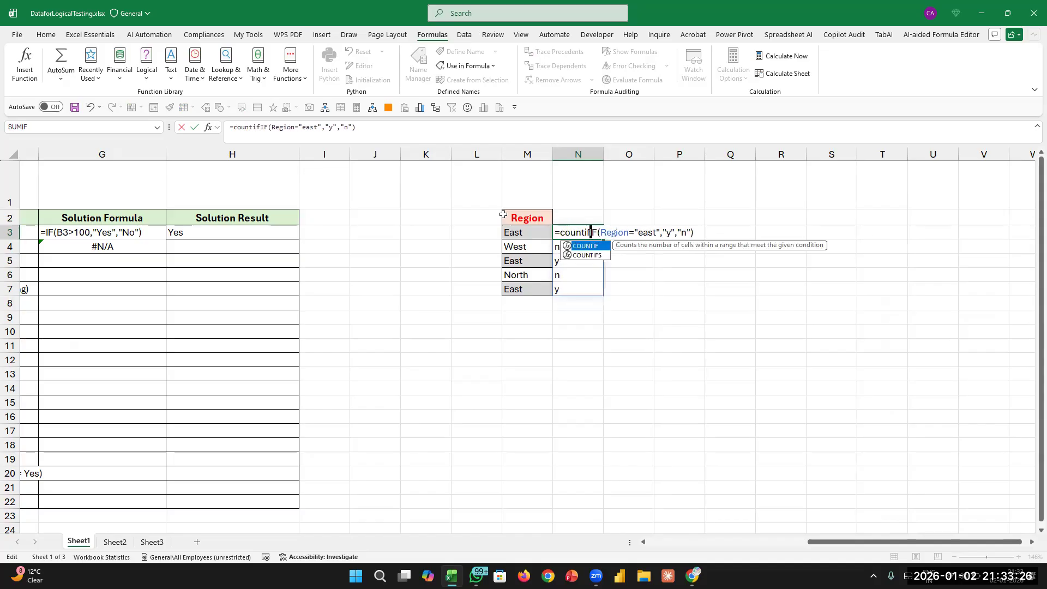
{"action": "key", "text": "Right"}
{"action": "key", "text": "Right"}
{"action": "key", "text": "Right"}
{"action": "key", "text": "Right"}
{"action": "key", "text": "Right"}
{"action": "key", "text": "Right"}
{"action": "key", "text": "Right"}
{"action": "key", "text": "Right"}
{"action": "key", "text": "Right"}
{"action": "key", "text": "Right"}
{"action": "key", "text": "Right"}
{"action": "key", "text": "Right"}
{"action": "key", "text": "Right"}
{"action": "key", "text": "Right"}
{"action": "key", "text": "Right"}
{"action": "key", "text": "Right"}
{"action": "key", "text": "Right"}
{"action": "key", "text": "Right"}
{"action": "key", "text": "Right"}
{"action": "key", "text": "Right"}
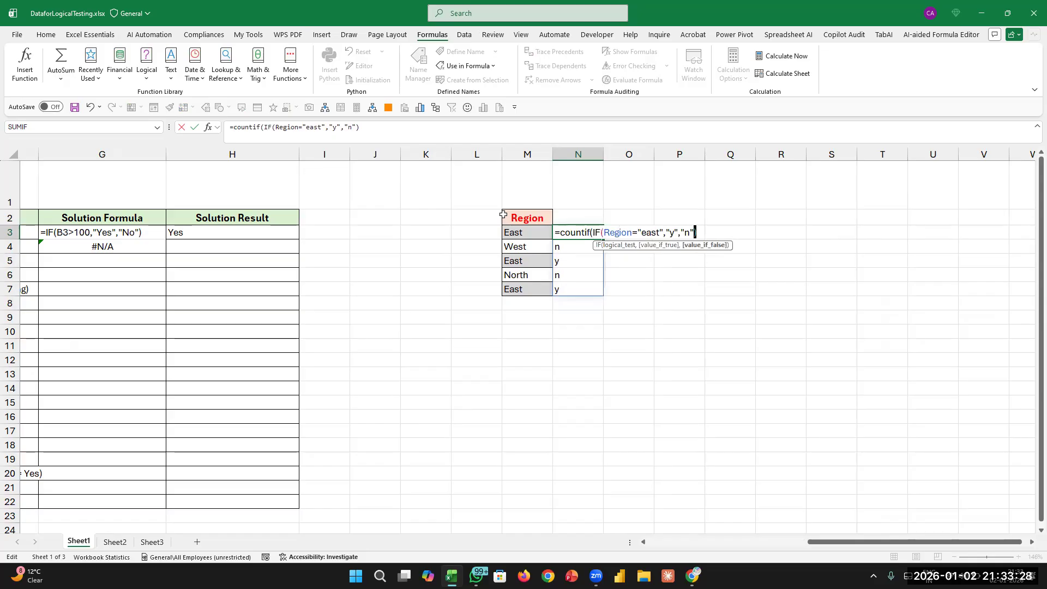
{"action": "type", "text": ",\"y\")"}
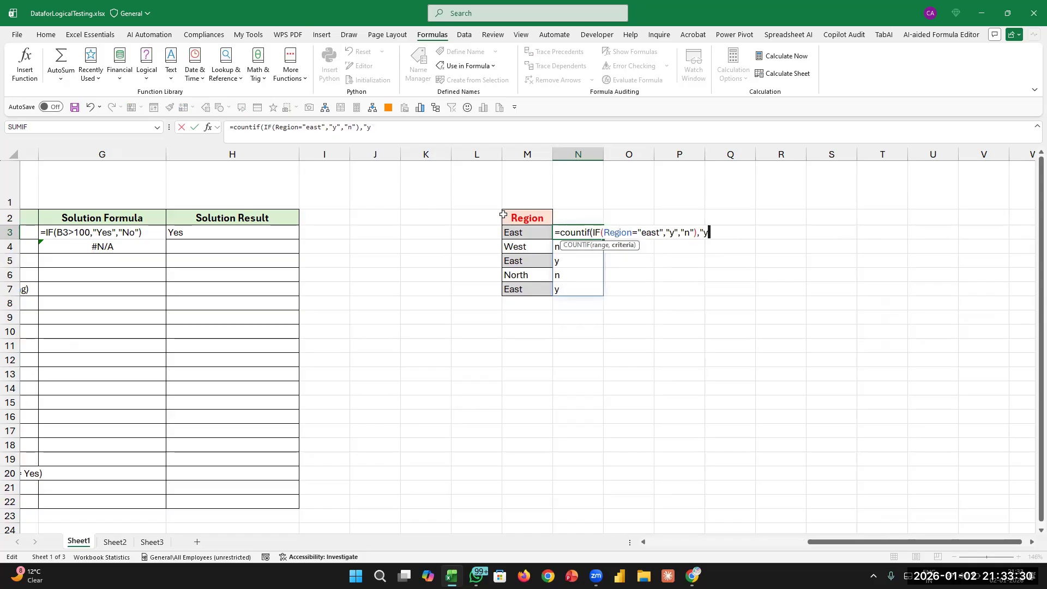
{"action": "key", "text": "ctrl+Return"}
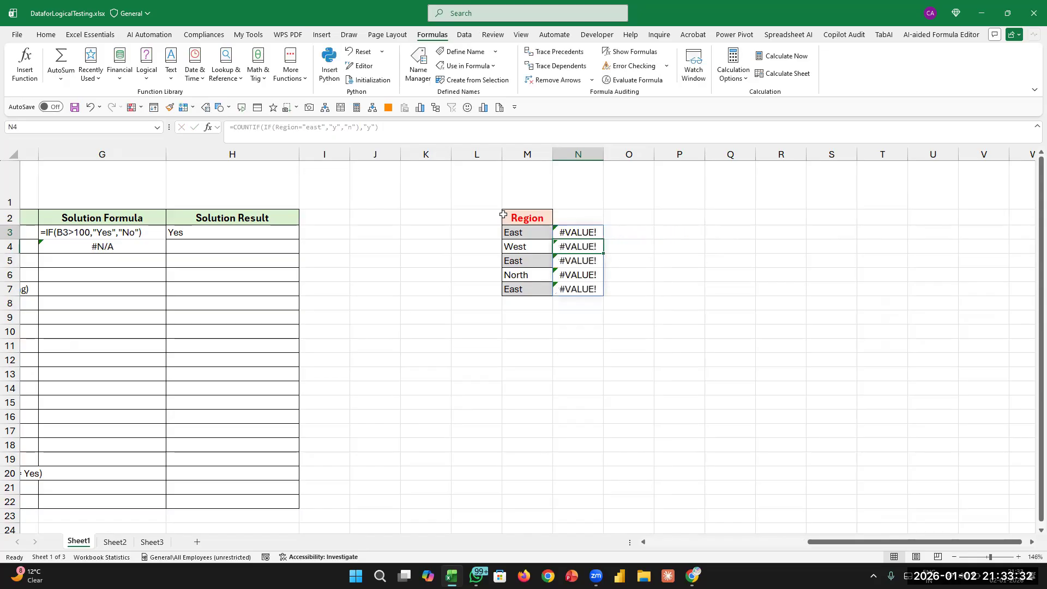
Try to reduce the inner IF in N3 to Region alone, discard that edit and undo the COUNTIF wrap.
{"action": "key", "text": "F2"}
{"action": "key", "text": "Left"}
{"action": "key", "text": "Left"}
{"action": "key", "text": "Left"}
{"action": "key", "text": "Left"}
{"action": "key", "text": "Left"}
{"action": "key", "text": "Left"}
{"action": "key", "text": "Left"}
{"action": "key", "text": "Left"}
{"action": "key", "text": "Left"}
{"action": "key", "text": "Left"}
{"action": "key", "text": "Left"}
{"action": "key", "text": "Left"}
{"action": "key", "text": "Left"}
{"action": "key", "text": "Left"}
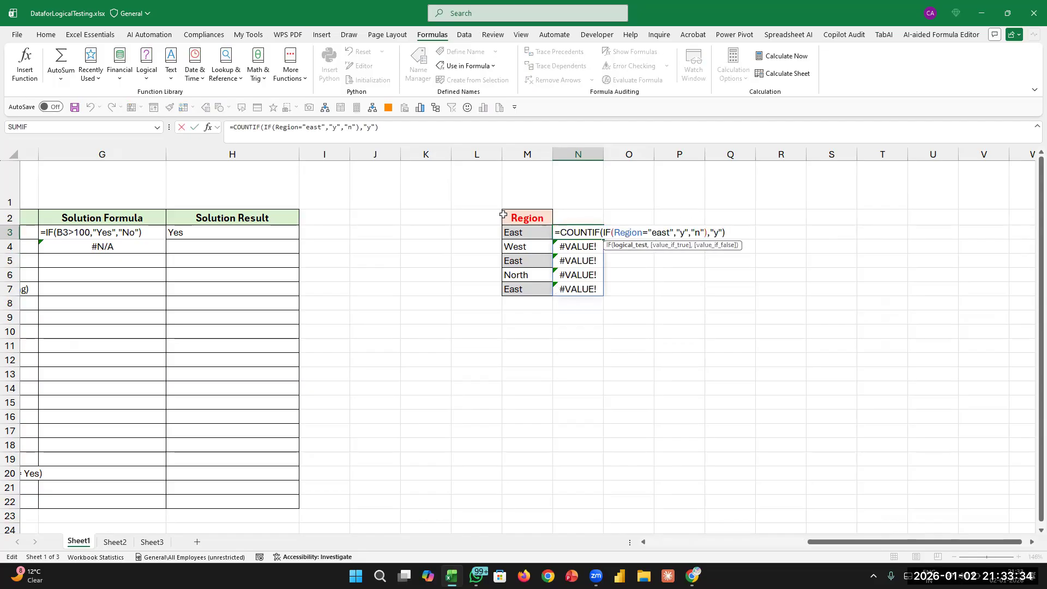
{"action": "key", "text": "Left"}
{"action": "key", "text": "Right"}
{"action": "key", "text": "Delete"}
{"action": "key", "text": "Delete"}
{"action": "key", "text": "Delete"}
{"action": "key", "text": "Delete"}
{"action": "key", "text": "Delete"}
{"action": "key", "text": "Delete"}
{"action": "key", "text": "Delete"}
{"action": "key", "text": "Delete"}
{"action": "key", "text": "Delete"}
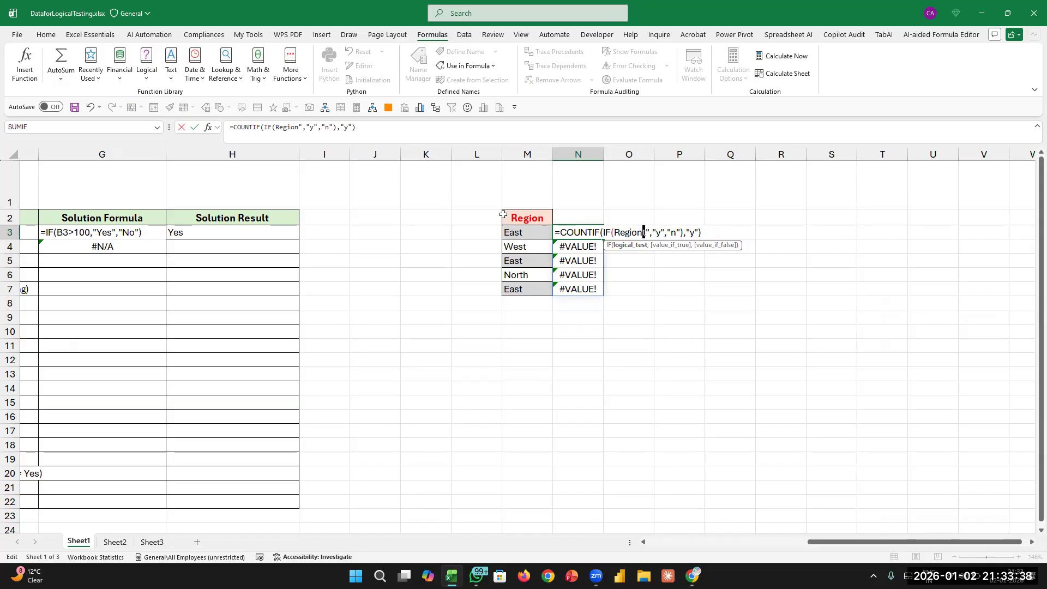
{"action": "key", "text": "Delete"}
{"action": "key", "text": "Delete"}
{"action": "key", "text": "Delete"}
{"action": "key", "text": "Delete"}
{"action": "key", "text": "Delete"}
{"action": "key", "text": "Delete"}
{"action": "key", "text": "Right"}
{"action": "key", "text": "Right"}
{"action": "key", "text": "Right"}
{"action": "key", "text": "Right"}
{"action": "key", "text": "Right"}
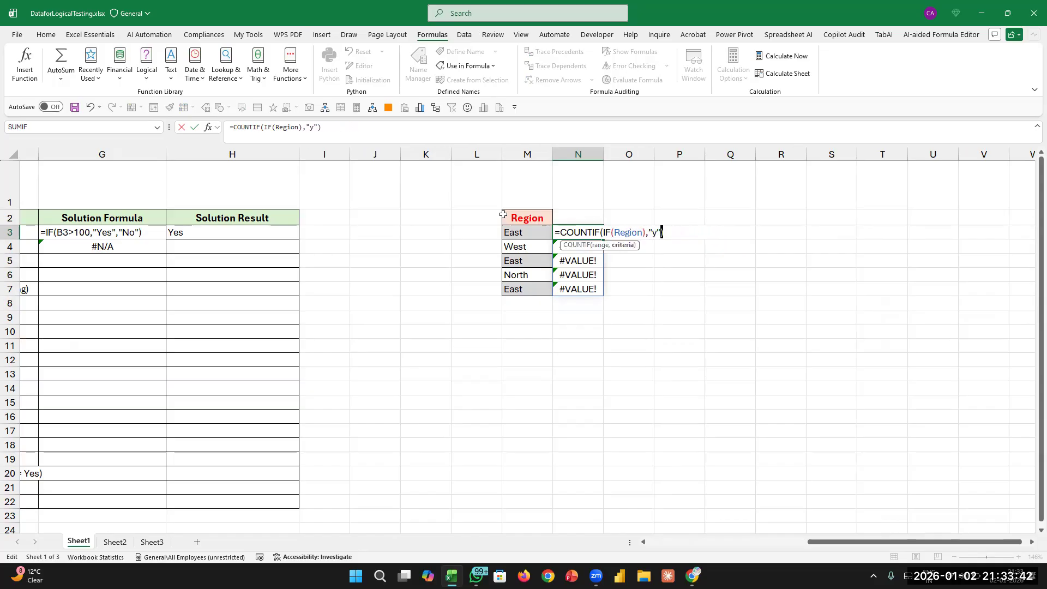
{"action": "key", "text": "Escape"}
{"action": "key", "text": "ctrl+z"}
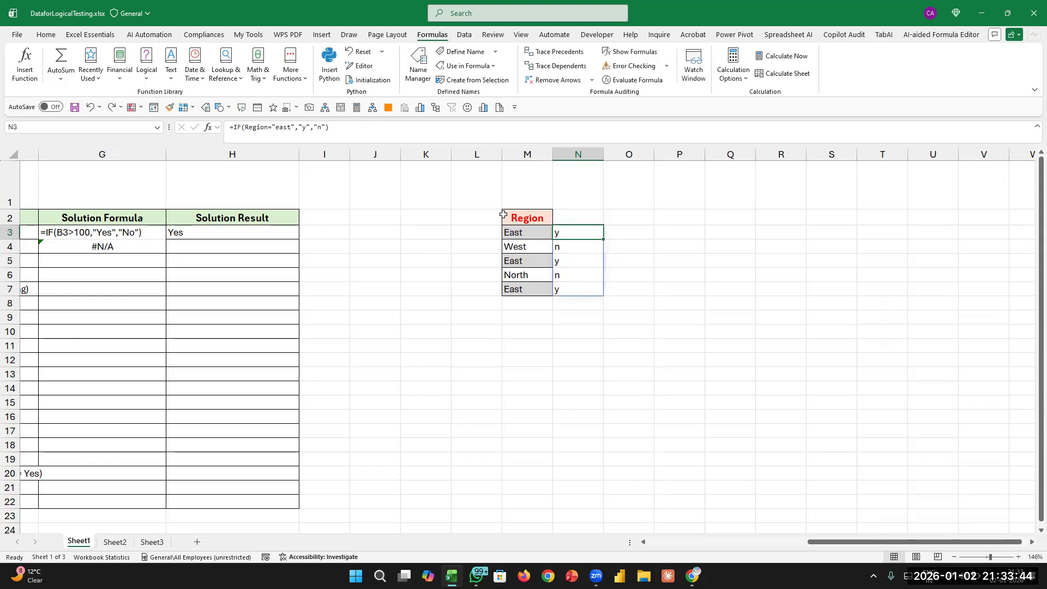
Count the "y" results of the spilled range by entering =COUNTIF(N3#,"y") in O3.
{"action": "key", "text": "Right"}
{"action": "type", "text": "=countif("}
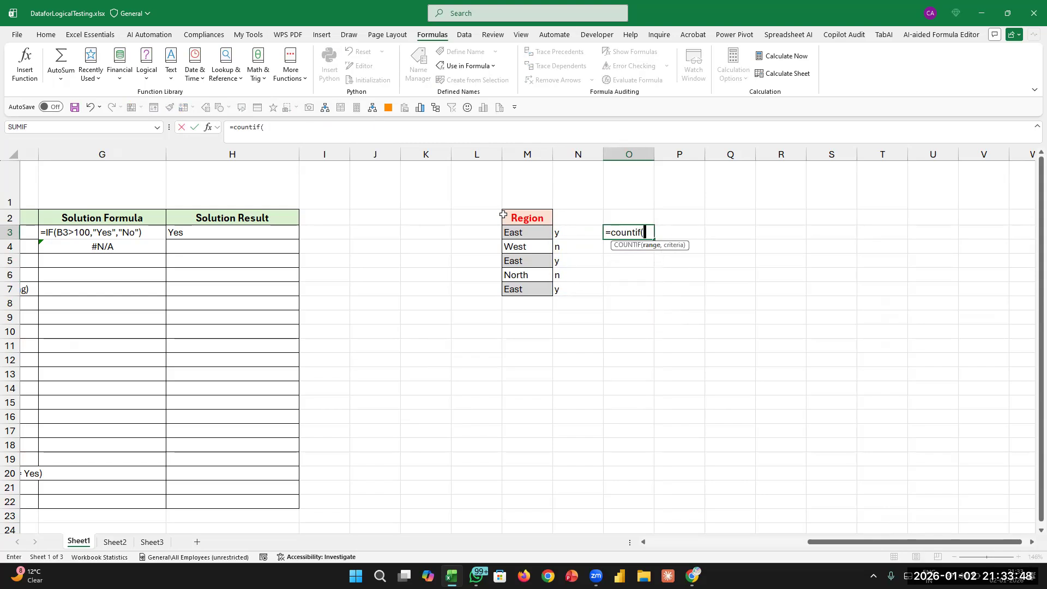
{"action": "key", "text": "Left"}
{"action": "type", "text": ","}
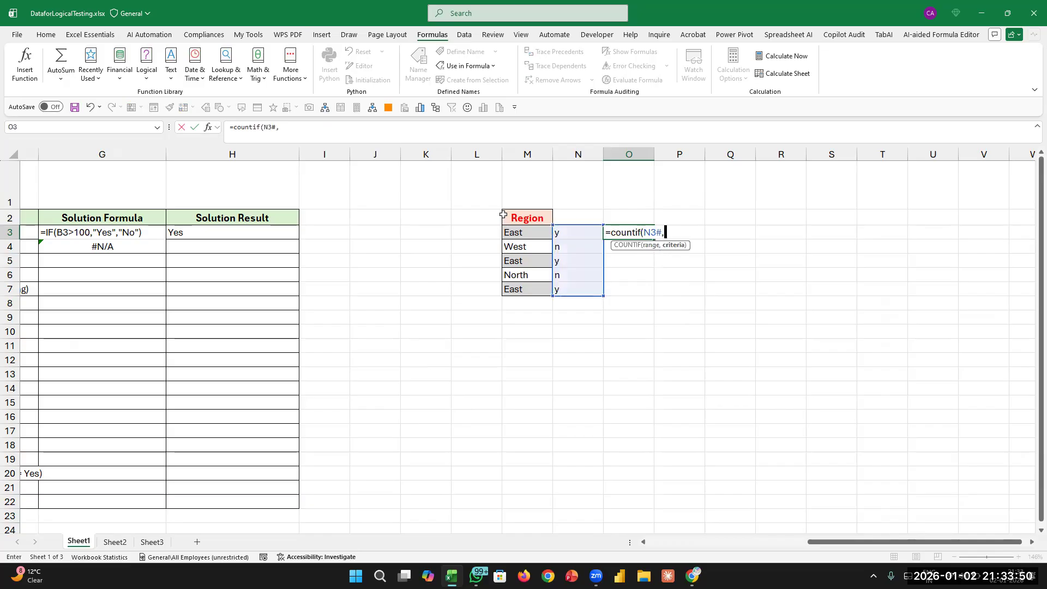
{"action": "type", "text": "\"\"y\")"}
{"action": "key", "text": "Return"}
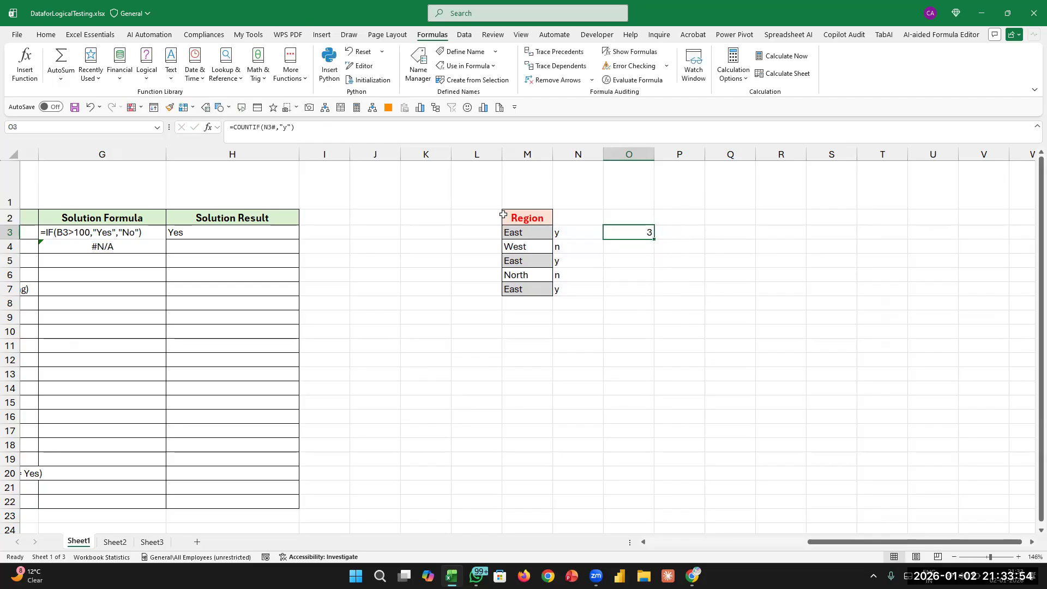
Examine the IF formula in N3 and the N3# spill reference inside the COUNTIF formula in O3.
{"action": "key", "text": "F2"}
{"action": "key", "text": "Escape"}
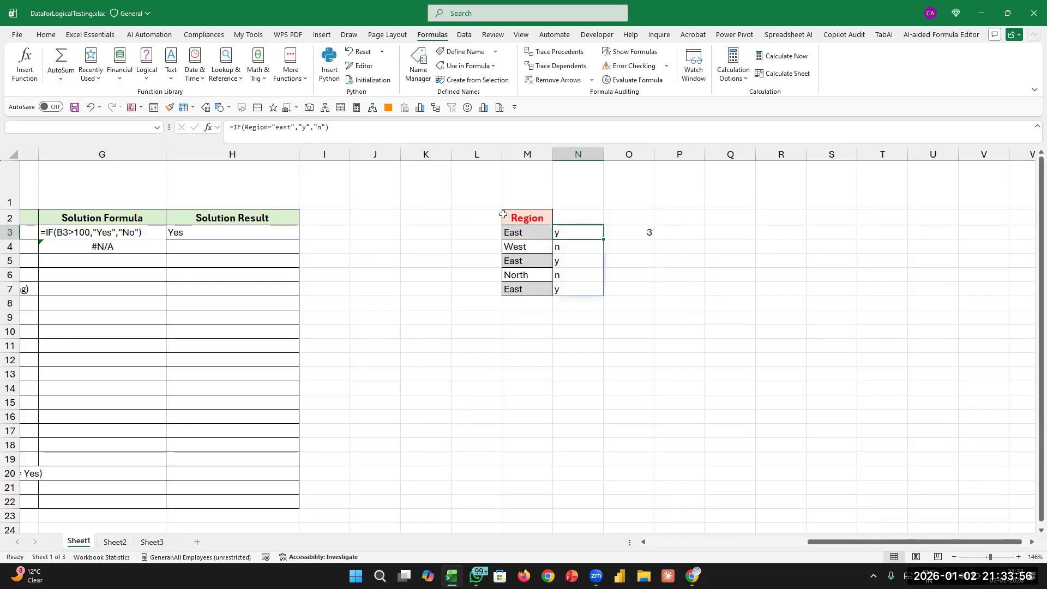
{"action": "key", "text": "F2"}
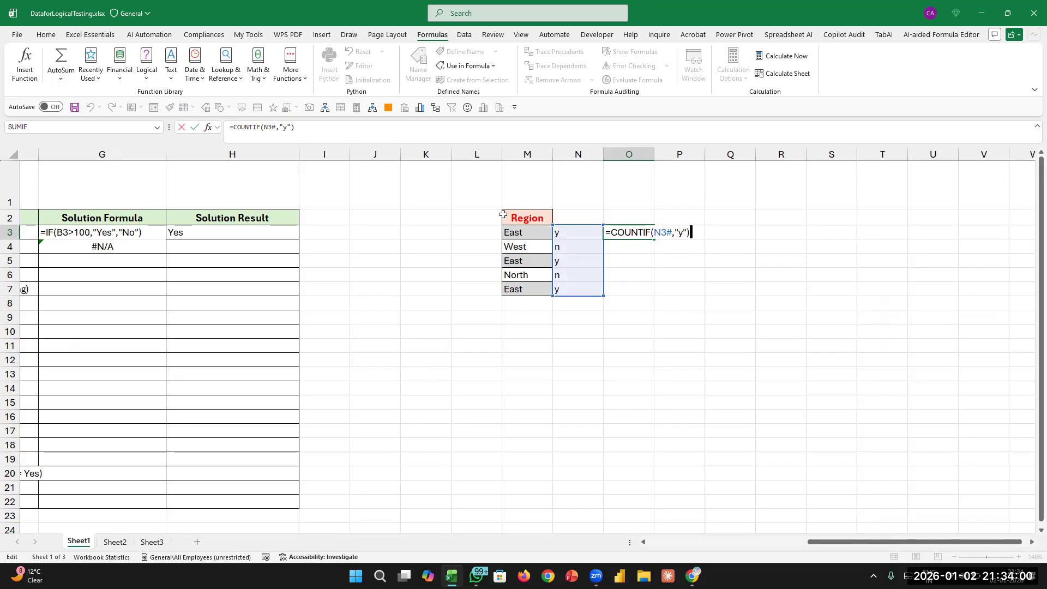
{"action": "key", "text": "Left"}
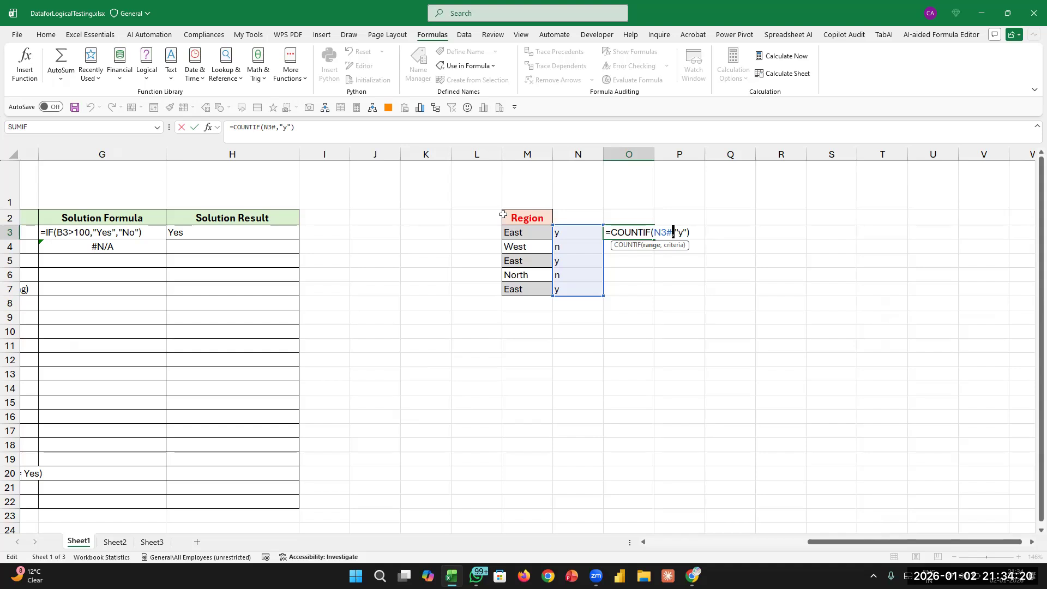
{"action": "key", "text": "ctrl+Return"}
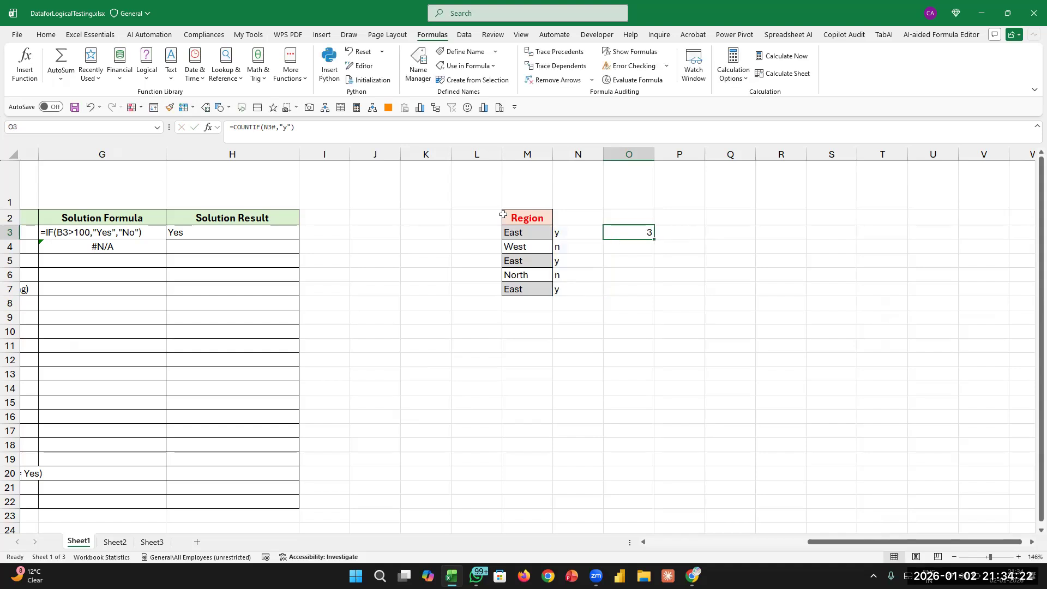
{"action": "key", "text": "Right"}
{"action": "key", "text": "Right"}
{"action": "key", "text": "Left"}
{"action": "key", "text": "Right"}
{"action": "type", "text": "="}
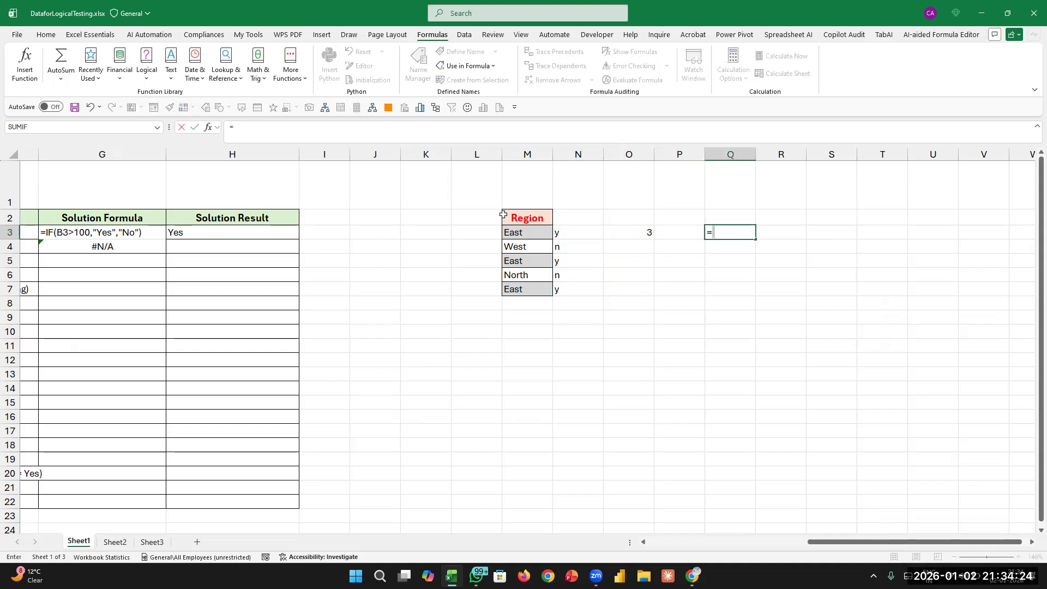
{"action": "type", "text": "if("}
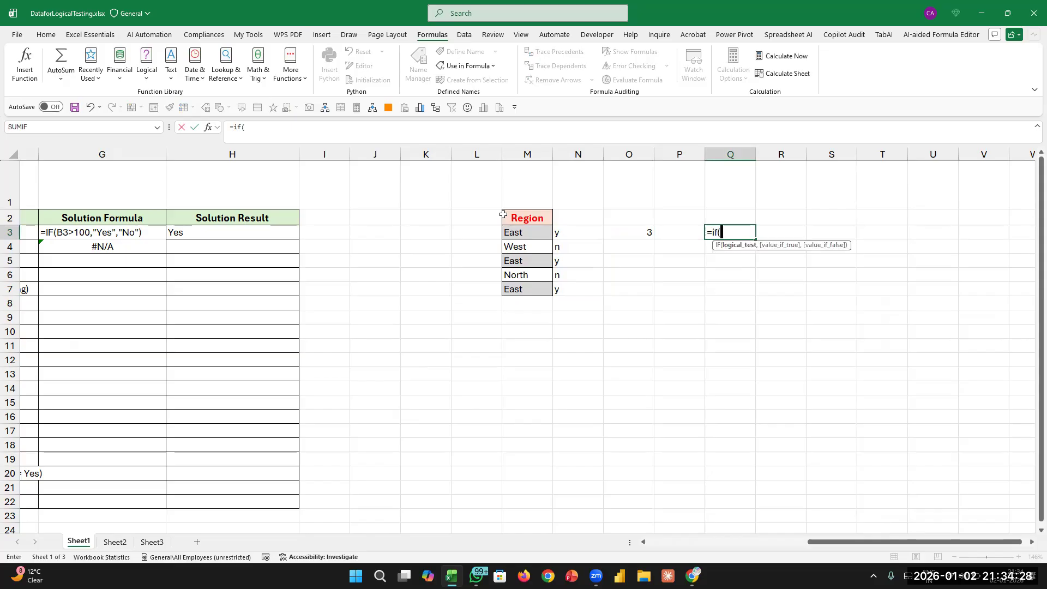
{"action": "key", "text": "Left"}
{"action": "key", "text": "Left"}
{"action": "key", "text": "Left"}
{"action": "key", "text": "Left"}
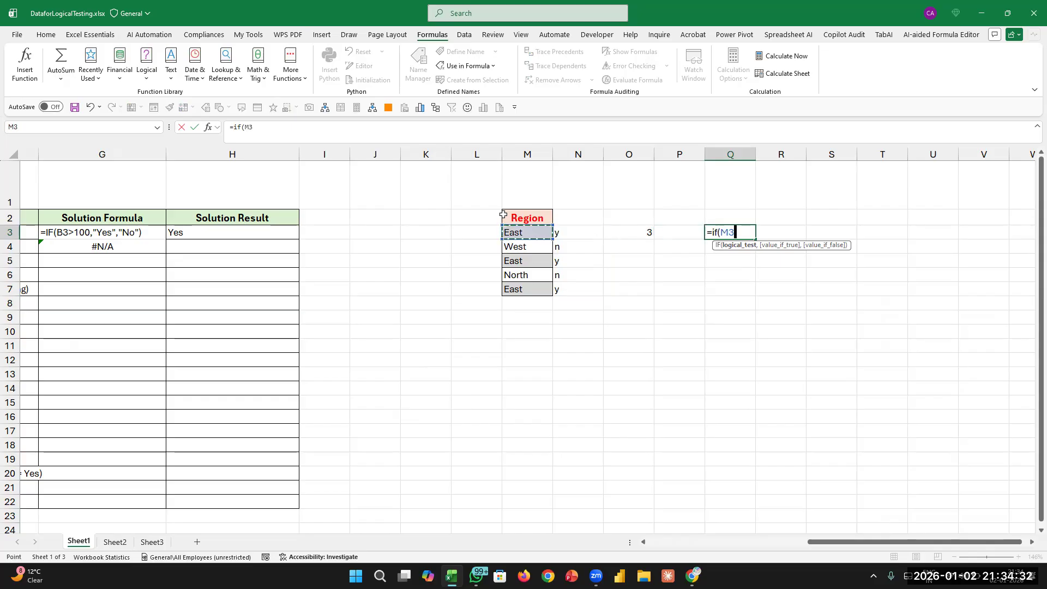
{"action": "type", "text": "=\"east\","}
{"action": "left_click_drag", "start_coordinate": [515, 233], "coordinate": [528, 291]}
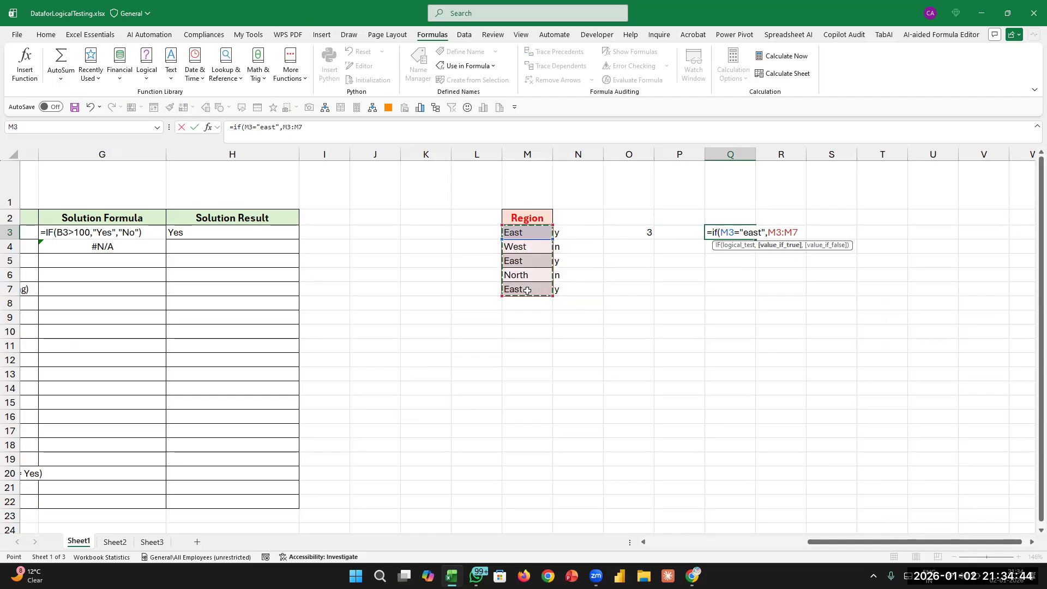
{"action": "left_click_drag", "start_coordinate": [768, 233], "coordinate": [800, 233]}
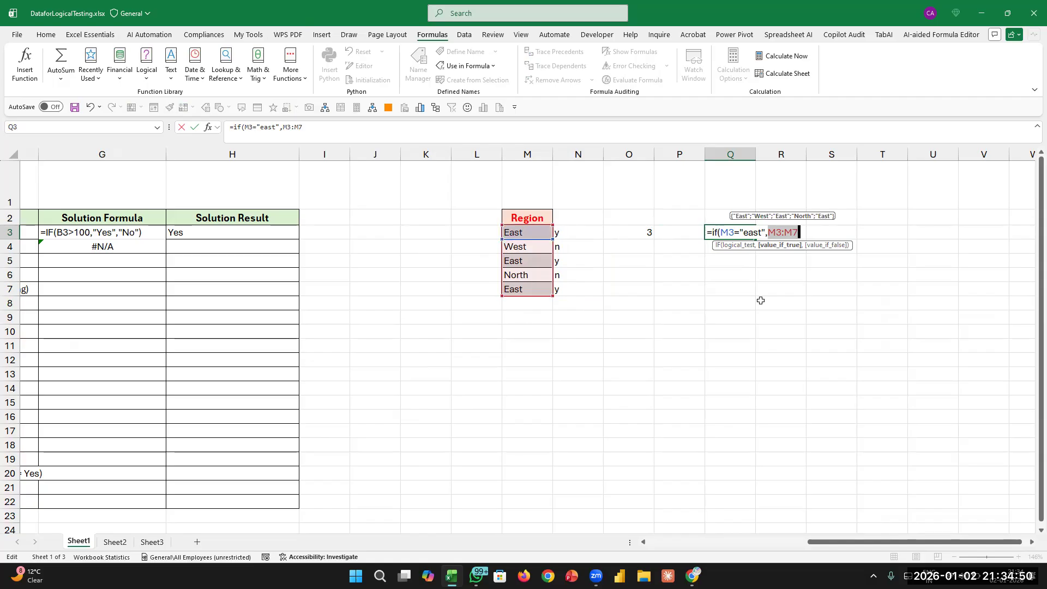
{"action": "left_click", "coordinate": [810, 232]}
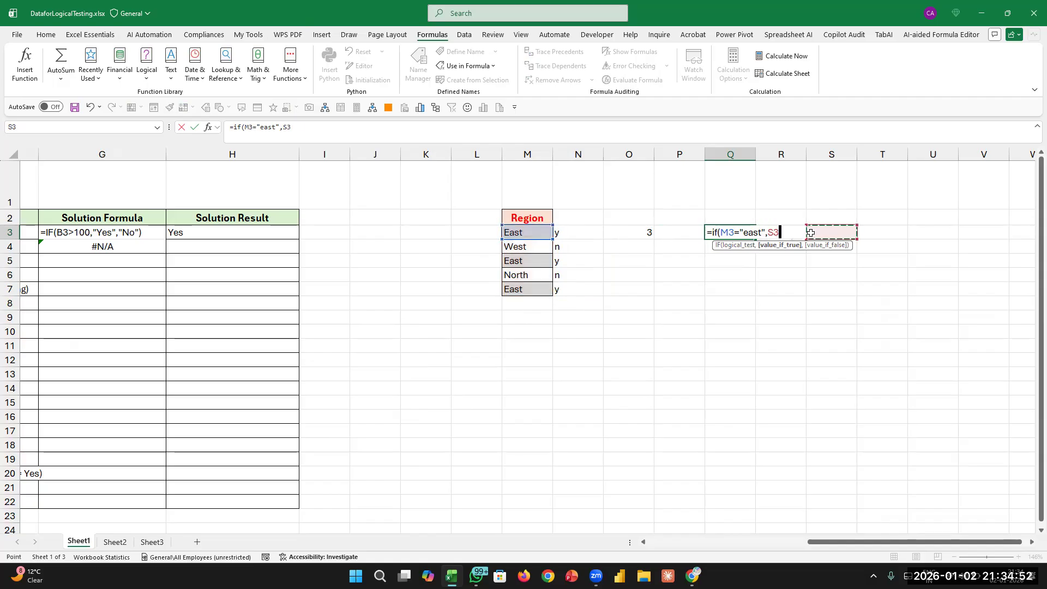
{"action": "key", "text": "Left"}
{"action": "key", "text": "BackSpace"}
{"action": "key", "text": "BackSpace"}
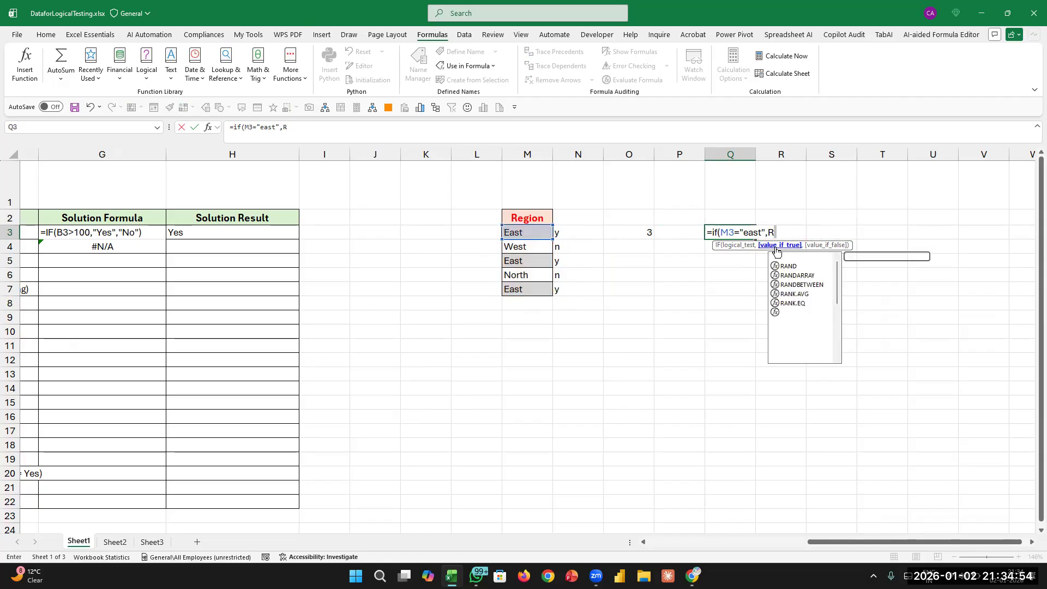
{"action": "left_click_drag", "start_coordinate": [531, 232], "coordinate": [537, 291]}
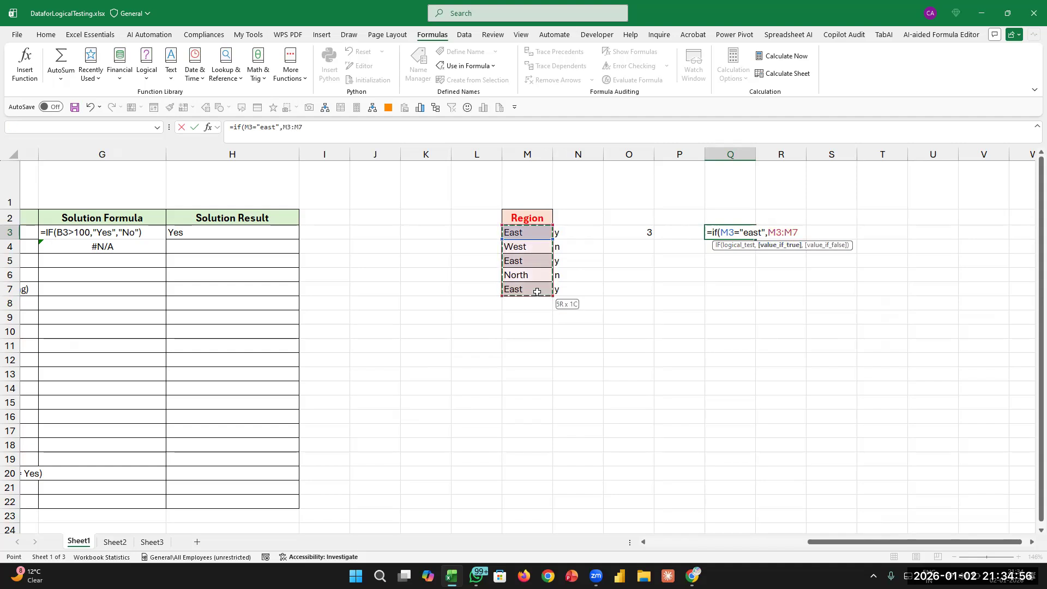
{"action": "key", "text": "Escape"}
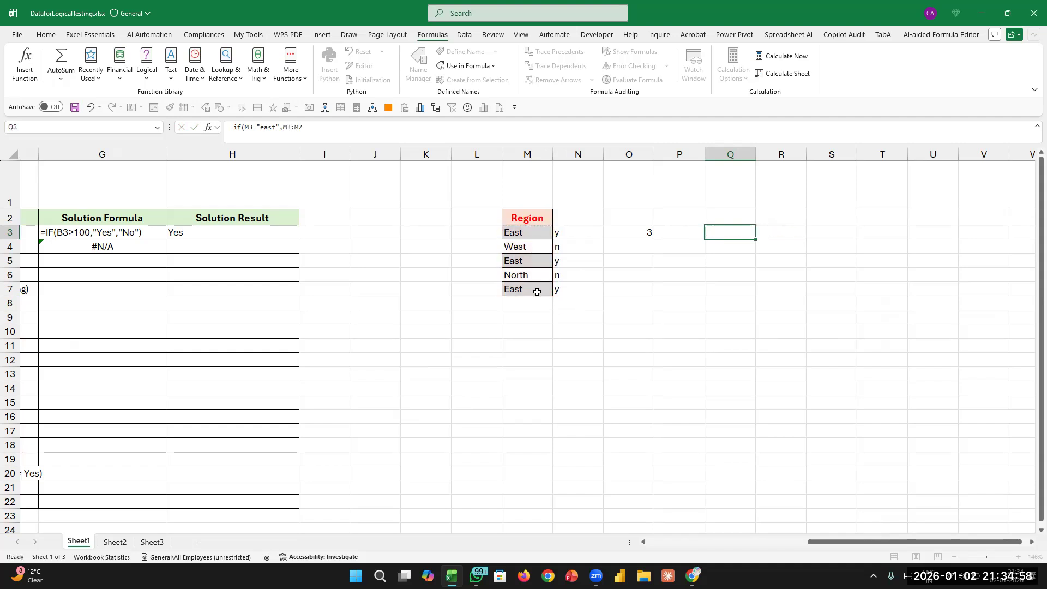
Rewrite the O3 formula to count the region cells directly as =COUNTIF(M3:M7,"east").
{"action": "key", "text": "Left"}
{"action": "key", "text": "Left"}
{"action": "key", "text": "F2"}
{"action": "key", "text": "BackSpace"}
{"action": "key", "text": "BackSpace"}
{"action": "key", "text": "BackSpace"}
{"action": "key", "text": "BackSpace"}
{"action": "key", "text": "BackSpace"}
{"action": "key", "text": "BackSpace"}
{"action": "key", "text": "BackSpace"}
{"action": "key", "text": "BackSpace"}
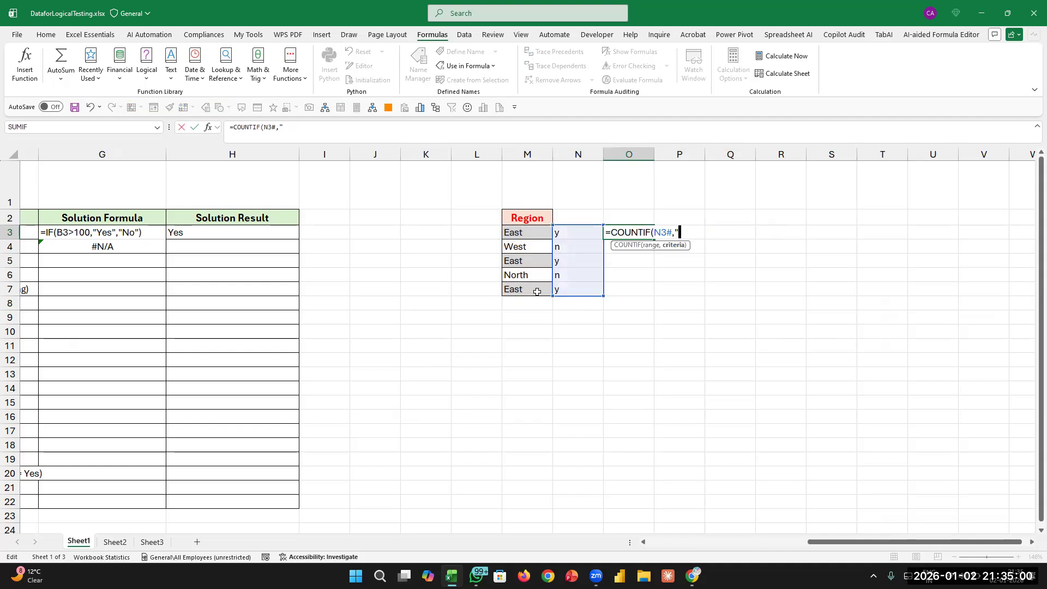
{"action": "left_click_drag", "start_coordinate": [507, 231], "coordinate": [518, 289]}
{"action": "type", "text": ","}
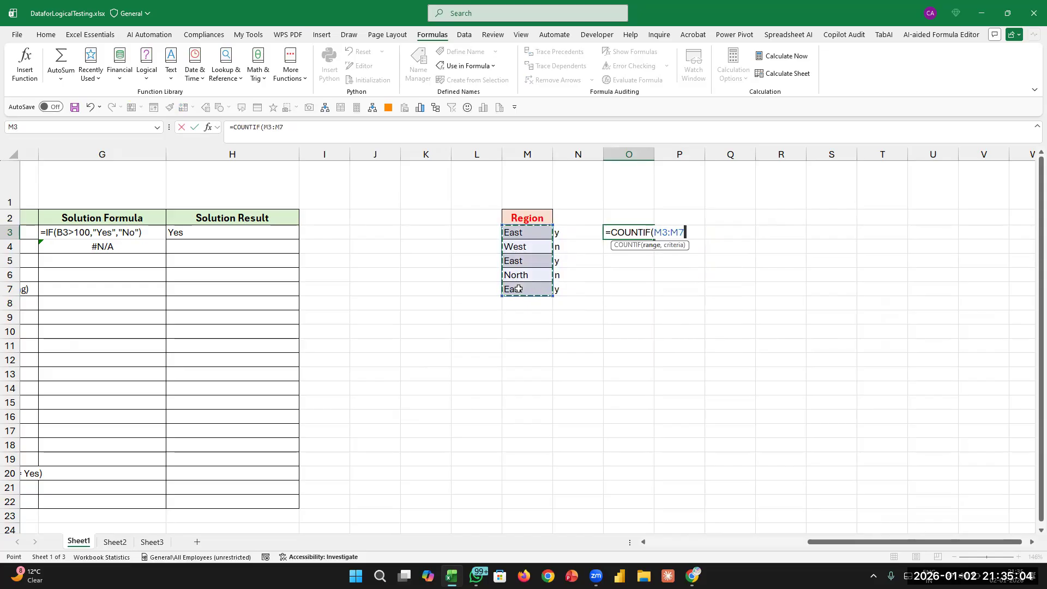
{"action": "type", "text": "\"eas"}
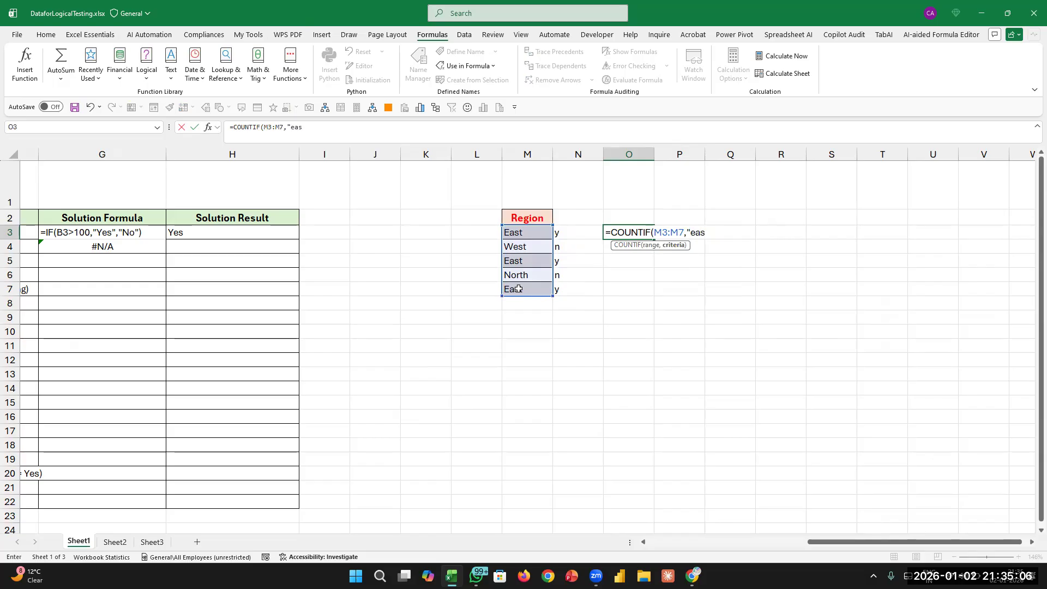
{"action": "type", "text": "t\")"}
{"action": "key", "text": "ctrl+Return"}
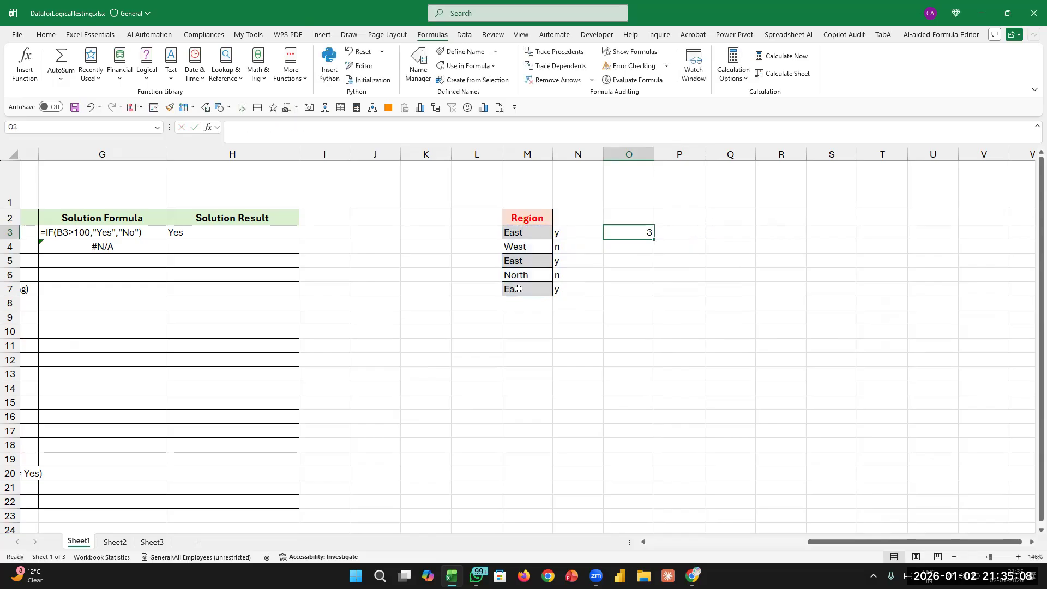
Review the COUNTIF formula in O3 and clear it from the cell.
{"action": "key", "text": "F2"}
{"action": "key", "text": "Left"}
{"action": "key", "text": "Left"}
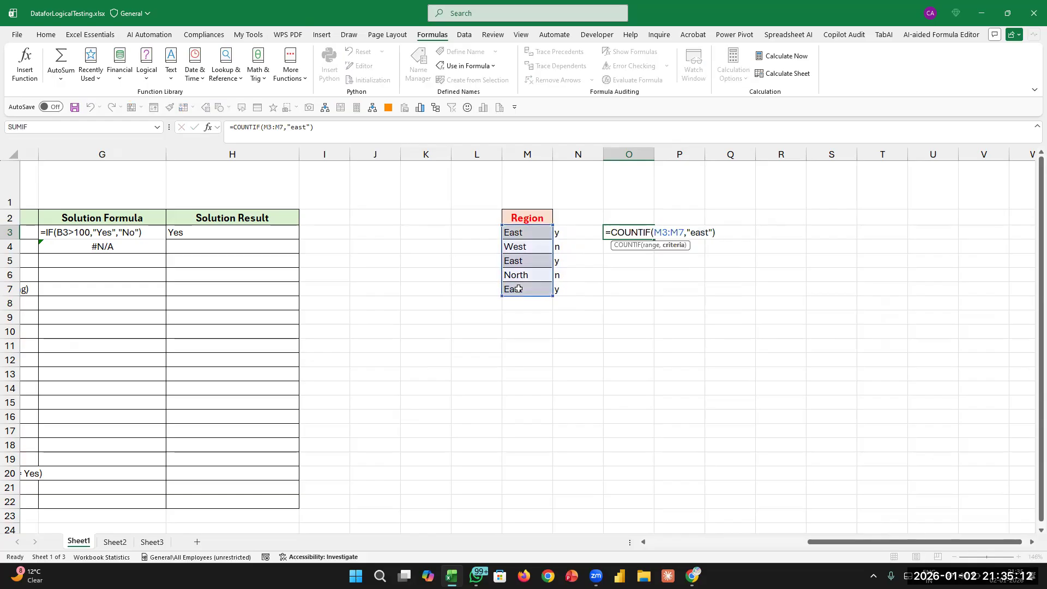
{"action": "key", "text": "Escape"}
{"action": "key", "text": "Left"}
{"action": "key", "text": "Right"}
{"action": "key", "text": "F2"}
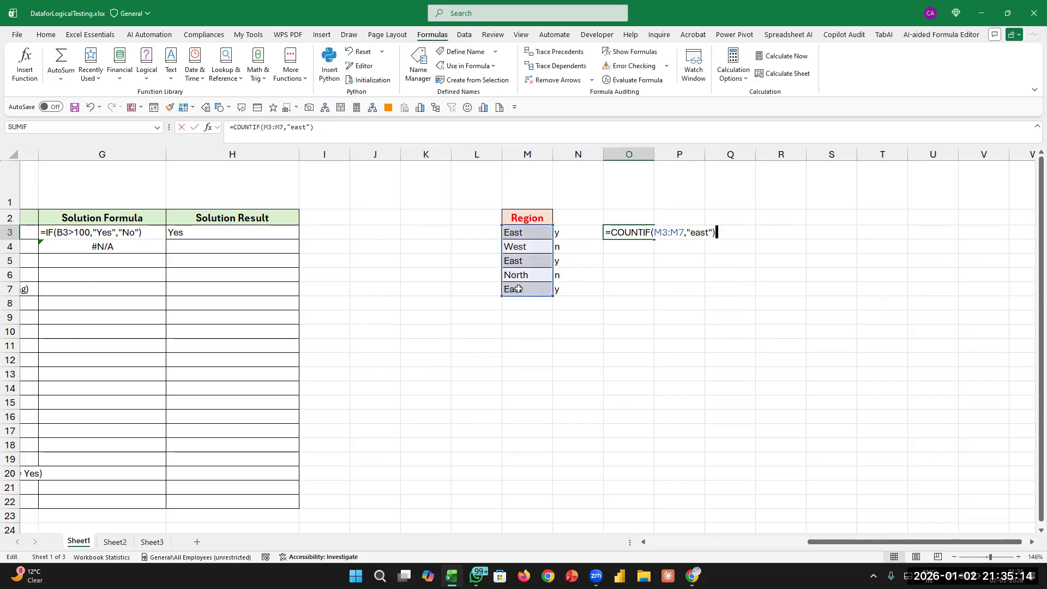
{"action": "key", "text": "Escape"}
{"action": "key", "text": "Delete"}
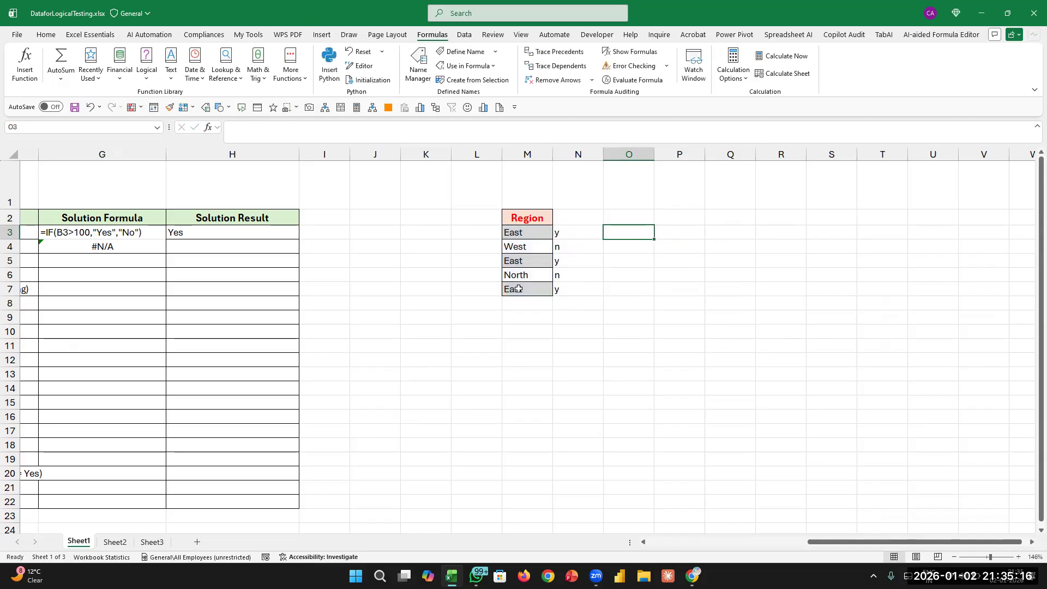
Enter the heading East in N2 above the spilled results.
{"action": "key", "text": "Left"}
{"action": "key", "text": "Up"}
{"action": "type", "text": "East"}
{"action": "key", "text": "Return"}
Examine the spilled y/n results below the East heading, cell by cell through N3:N7.
{"action": "key", "text": "Down"}
{"action": "key", "text": "Down"}
{"action": "key", "text": "Down"}
{"action": "key", "text": "Down"}
{"action": "key", "text": "Down"}
{"action": "key", "text": "Up"}
{"action": "key", "text": "Up"}
{"action": "key", "text": "Up"}
{"action": "key", "text": "Up"}
{"action": "key", "text": "Up"}
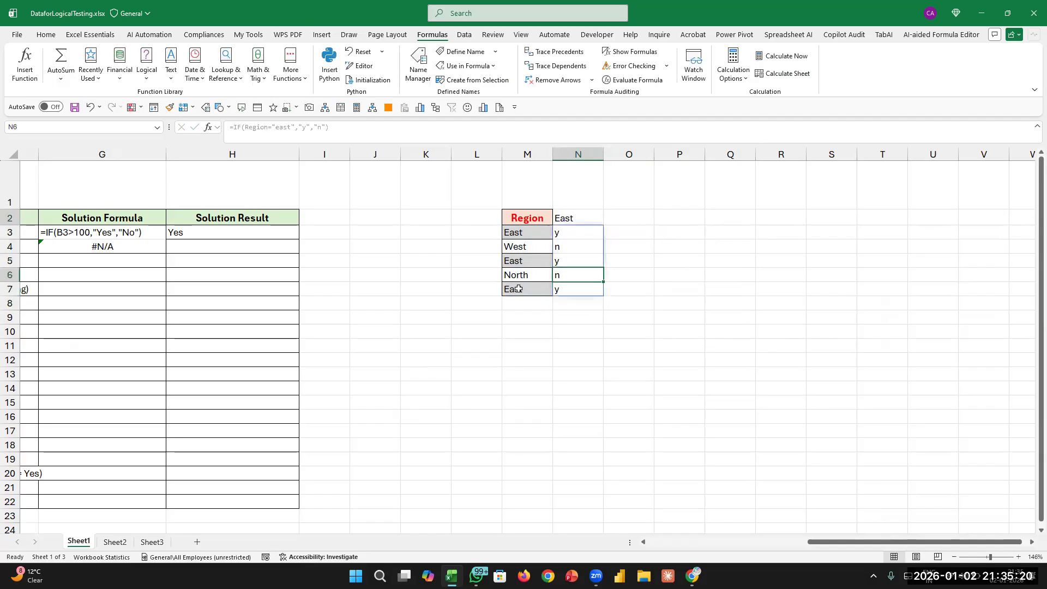
{"action": "key", "text": "Right"}
{"action": "key", "text": "Right"}
{"action": "type", "text": "=countif("}
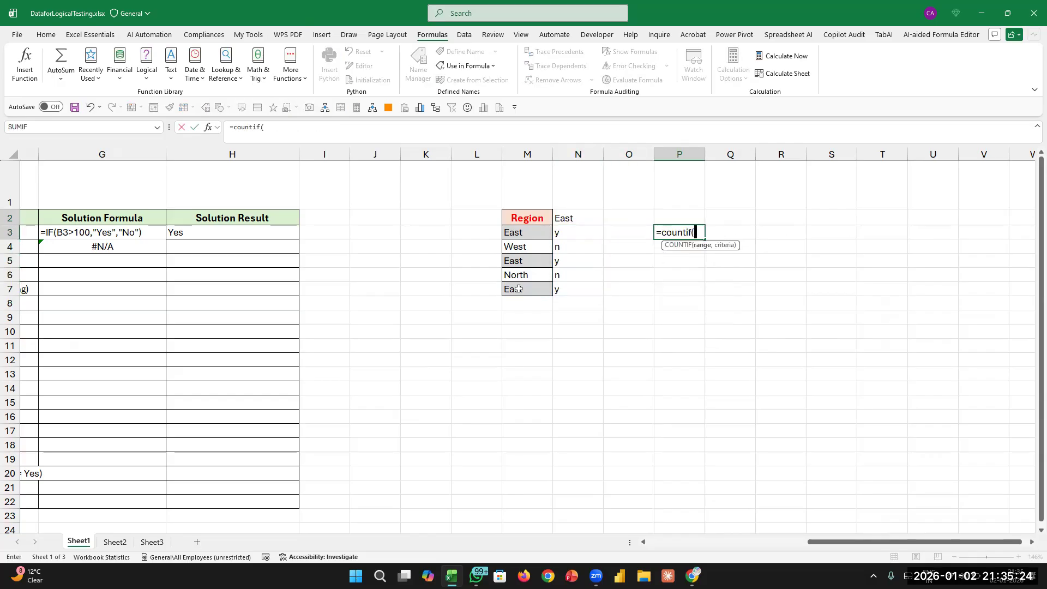
{"action": "key", "text": "Left"}
{"action": "key", "text": "Left"}
{"action": "key", "text": "Left"}
{"action": "key", "text": "Right"}
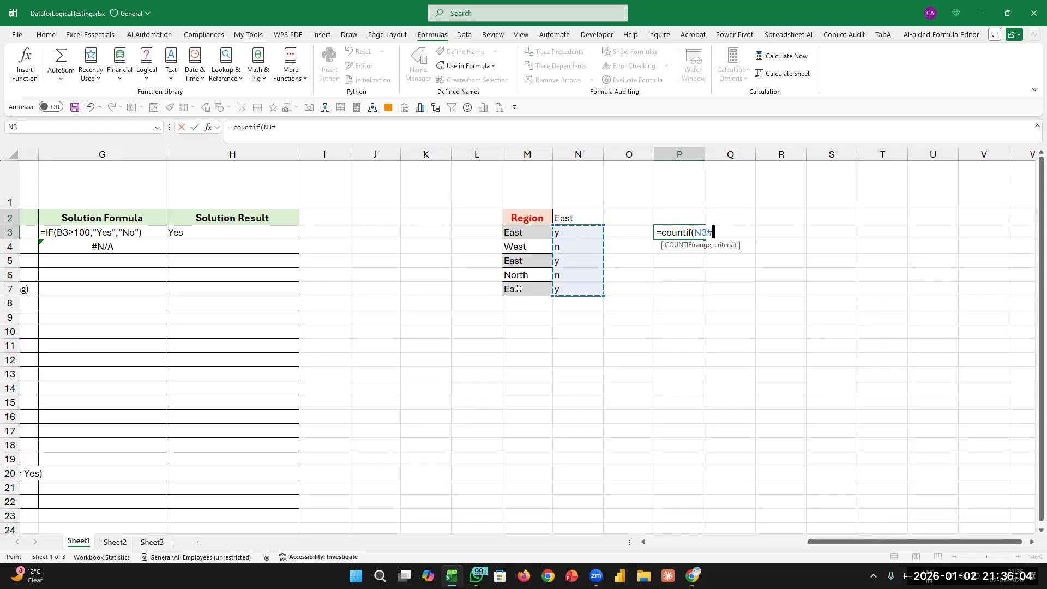
{"action": "key", "text": "Escape"}
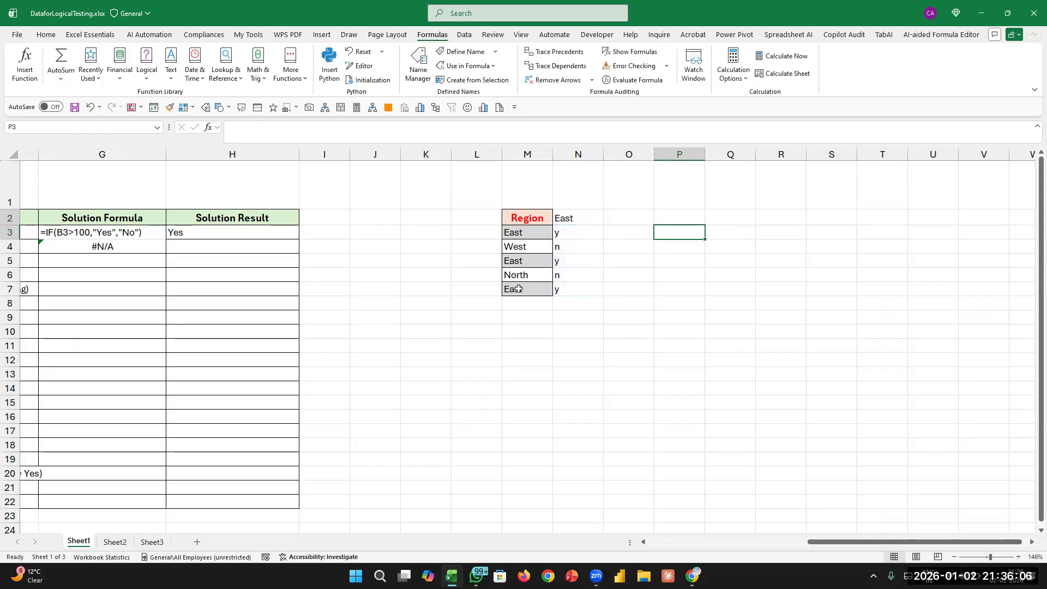
Examine the Region-based IF formula in N3 and the source region cells and header in column M.
{"action": "key", "text": "Left"}
{"action": "key", "text": "Left"}
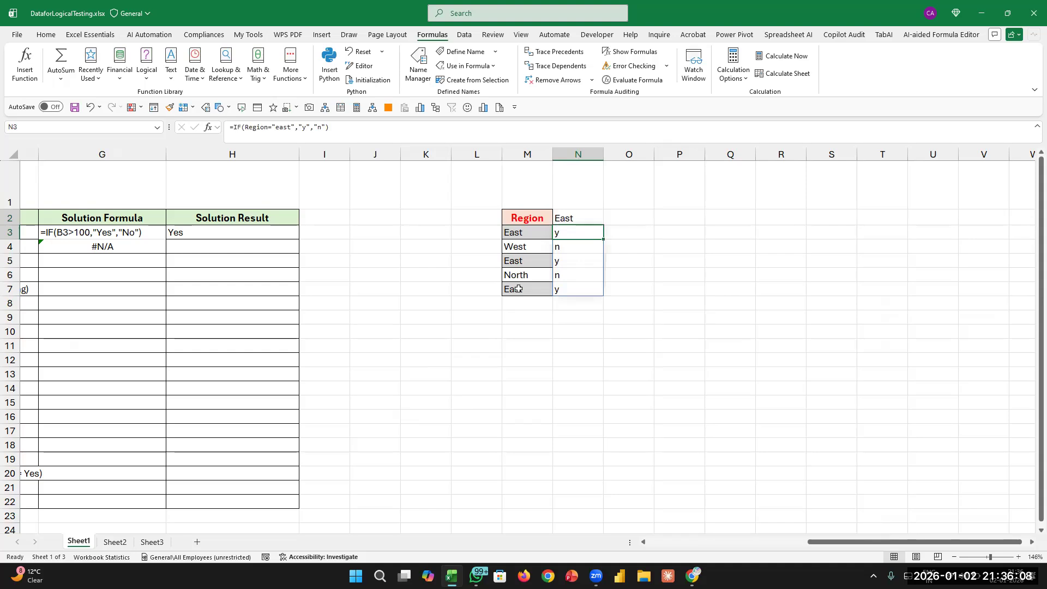
{"action": "key", "text": "F2"}
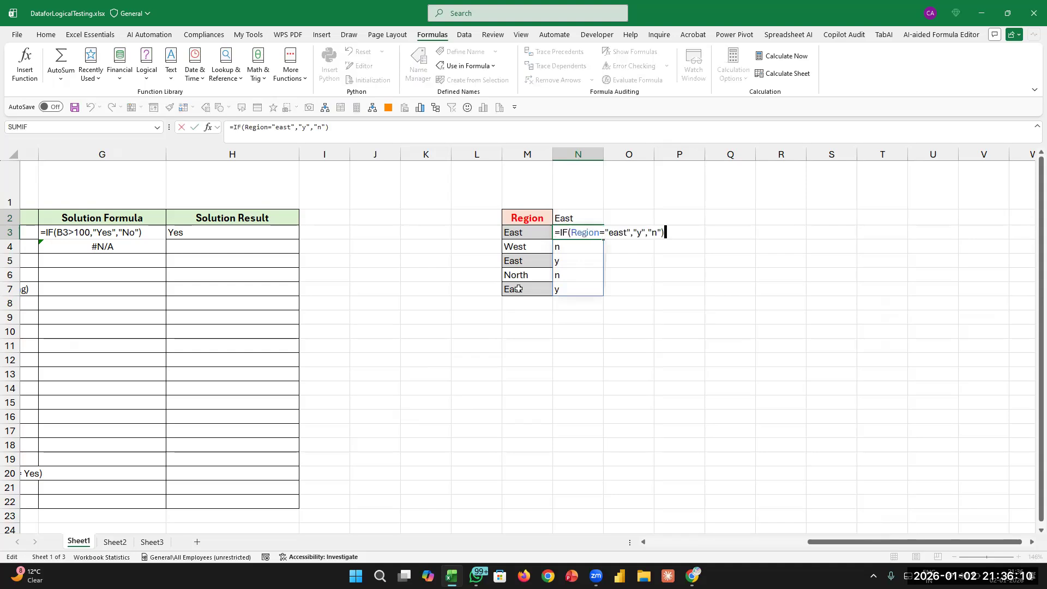
{"action": "key", "text": "Escape"}
{"action": "key", "text": "Up"}
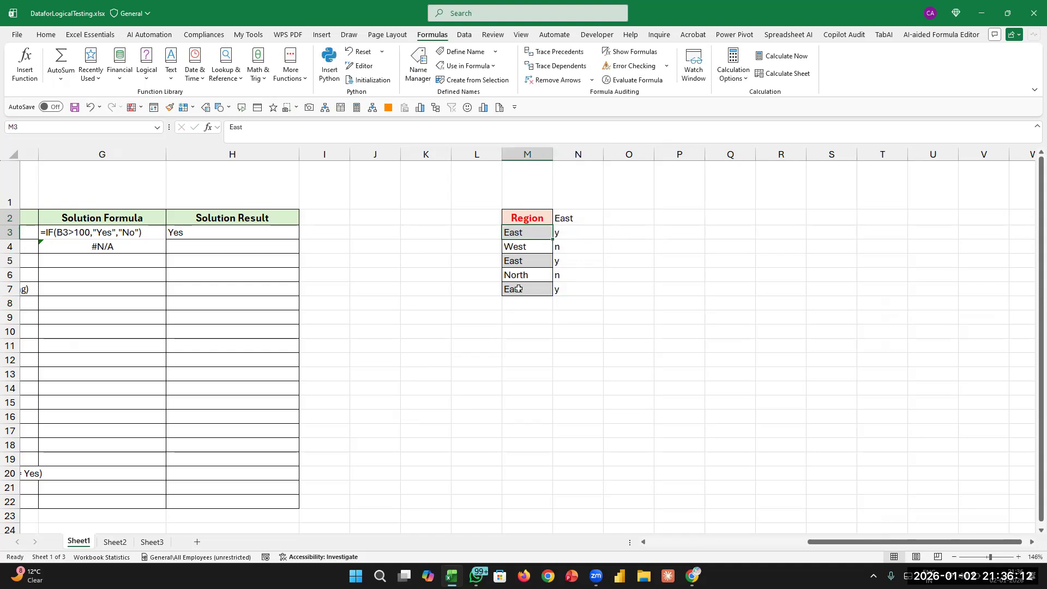
{"action": "key", "text": "Left"}
{"action": "key", "text": "Down"}
{"action": "key", "text": "F2"}
{"action": "key", "text": "Escape"}
{"action": "key", "text": "Up"}
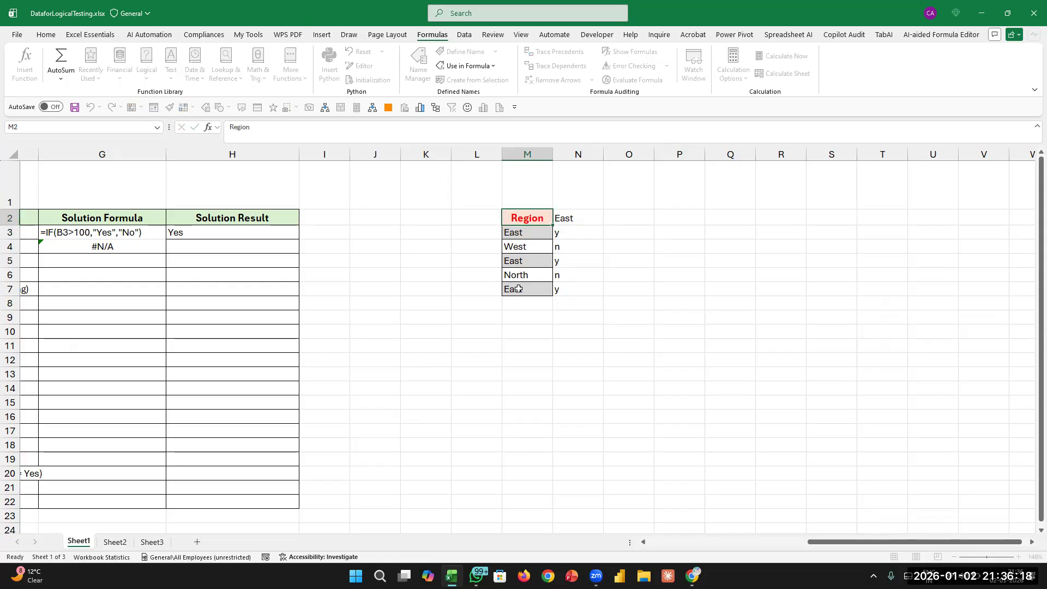
Spill the named range's values into column P by entering =Region in P2.
{"action": "key", "text": "Right"}
{"action": "key", "text": "Right"}
{"action": "key", "text": "Right"}
{"action": "type", "text": "=region"}
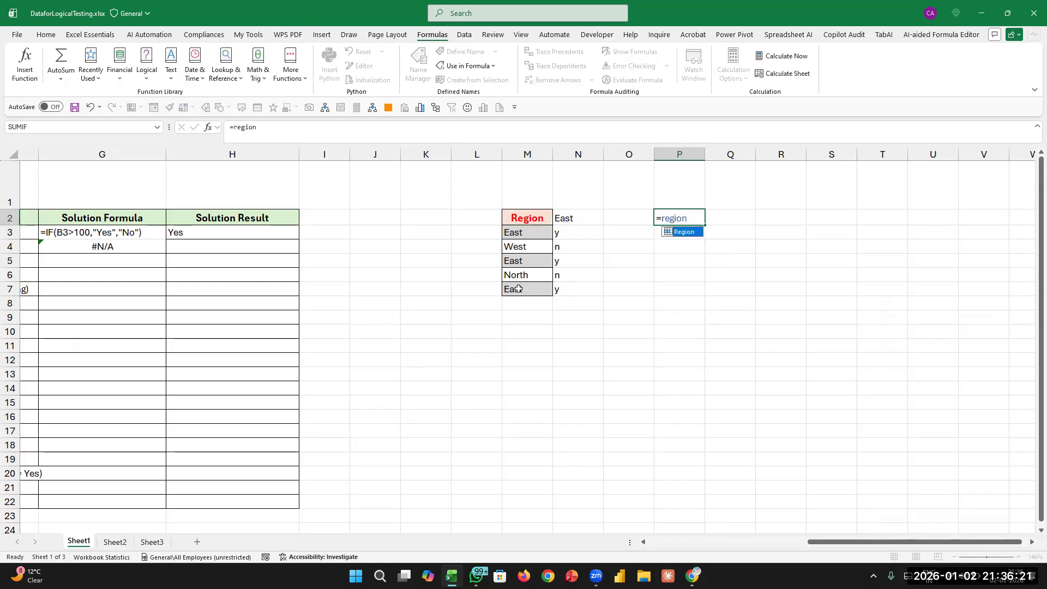
{"action": "key", "text": "Return"}
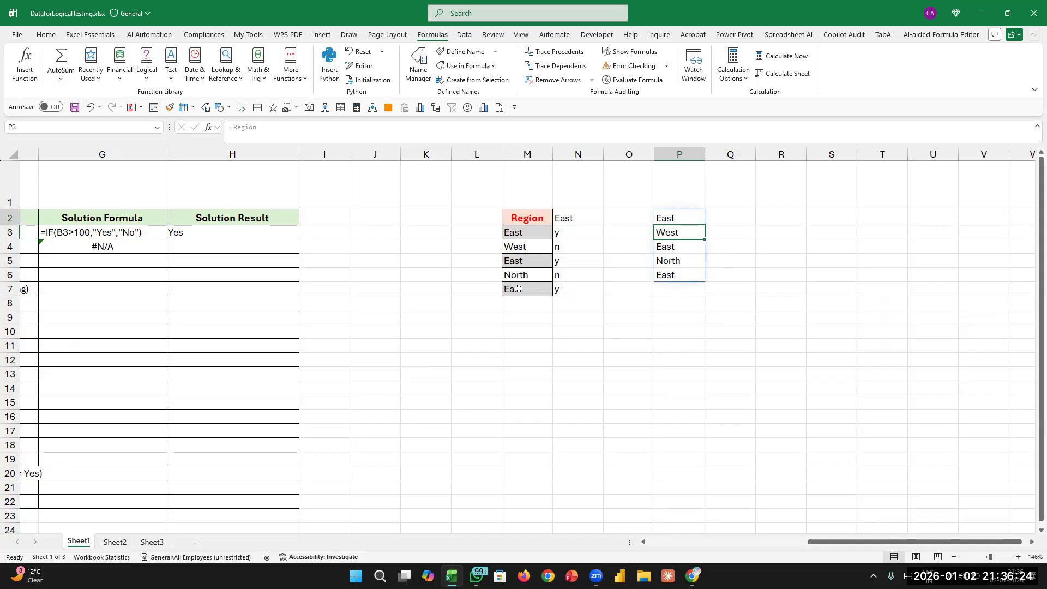
Examine the formula in P2 and walk through its spilled values in P2:P6.
{"action": "key", "text": "Up"}
{"action": "key", "text": "F2"}
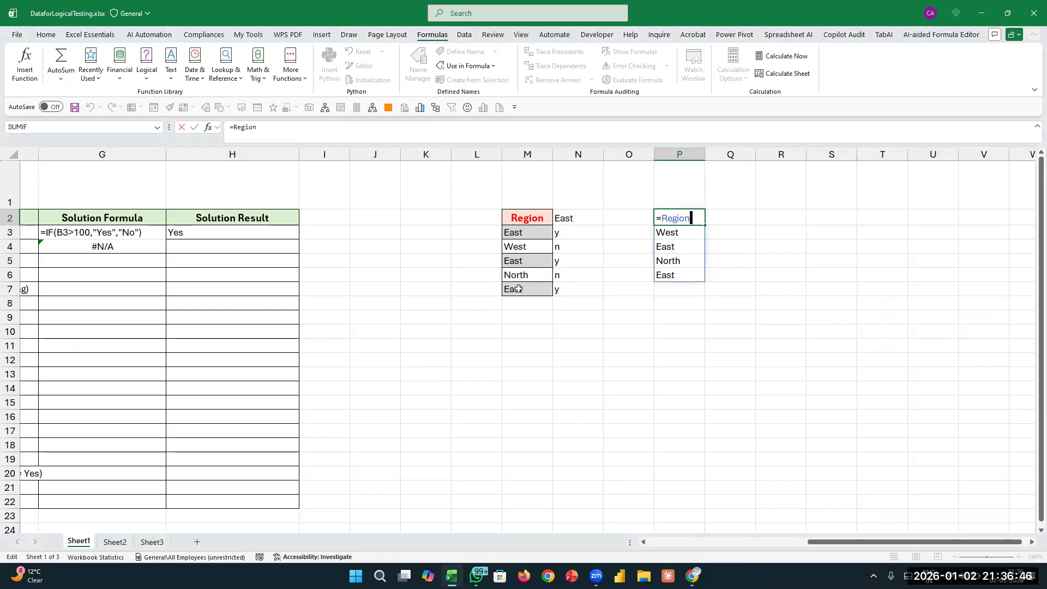
{"action": "key", "text": "ctrl+Return"}
{"action": "key", "text": "Down"}
{"action": "key", "text": "Down"}
{"action": "key", "text": "Down"}
{"action": "key", "text": "Down"}
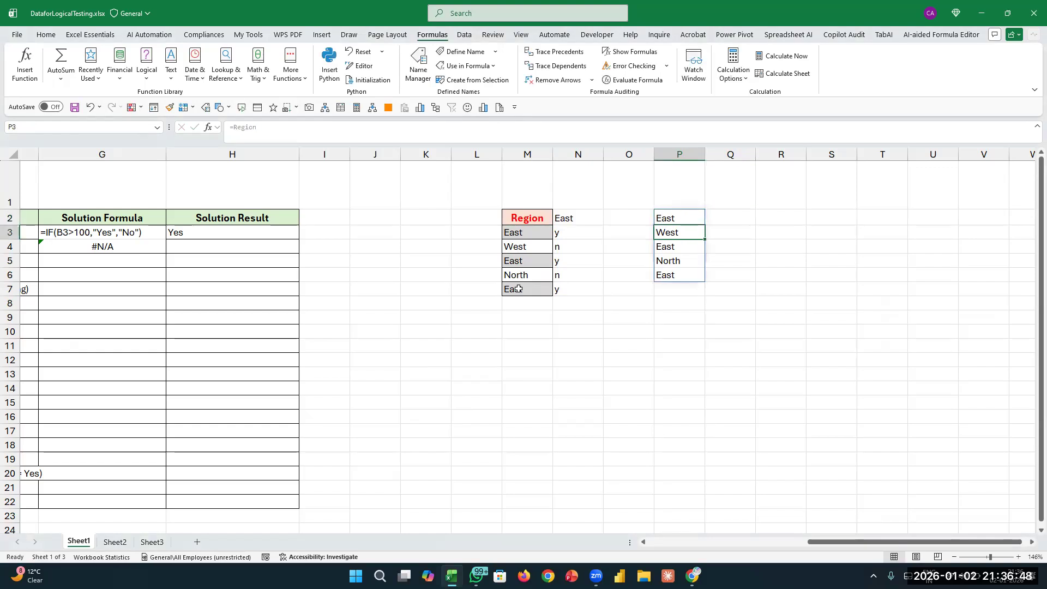
{"action": "key", "text": "Down"}
{"action": "key", "text": "Up"}
{"action": "key", "text": "Up"}
{"action": "key", "text": "Up"}
{"action": "key", "text": "Up"}
{"action": "key", "text": "Up"}
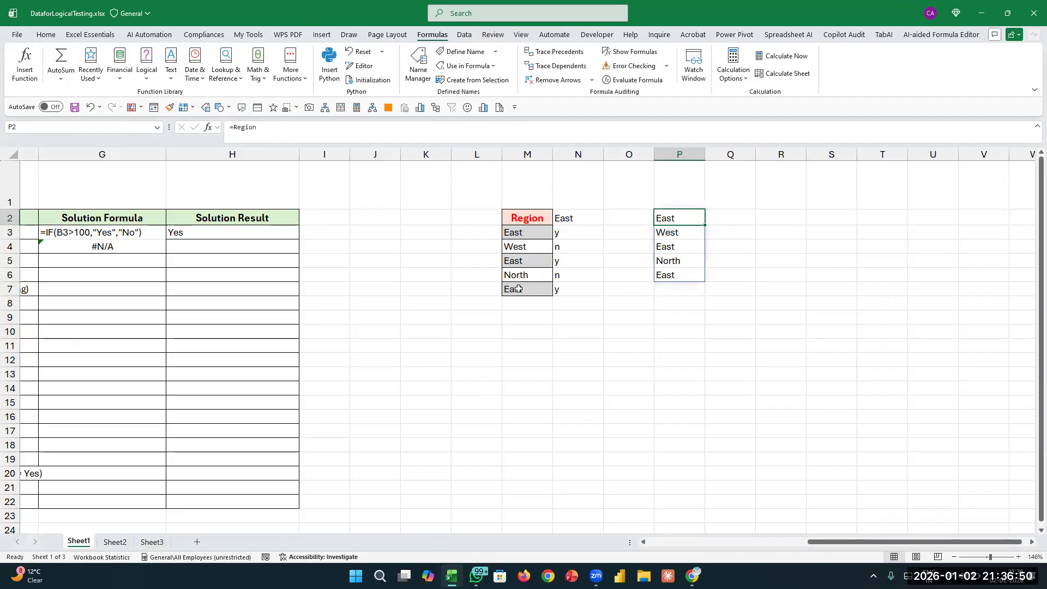
Enter =P2 in R2 to reference only the first cell of the spilled column P values.
{"action": "key", "text": "Right"}
{"action": "key", "text": "Right"}
{"action": "type", "text": "="}
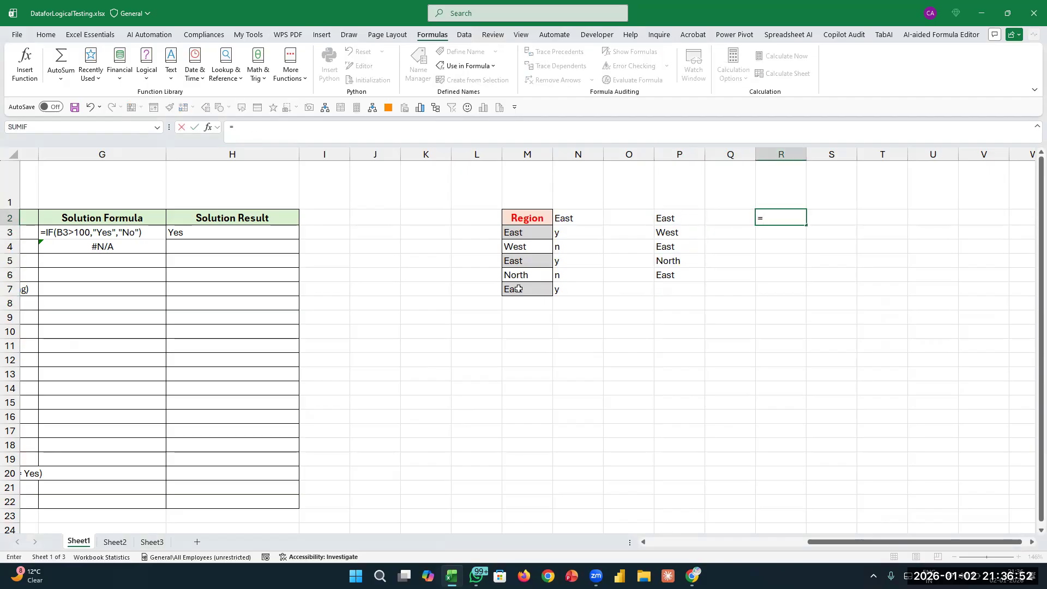
{"action": "key", "text": "Left"}
{"action": "key", "text": "Left"}
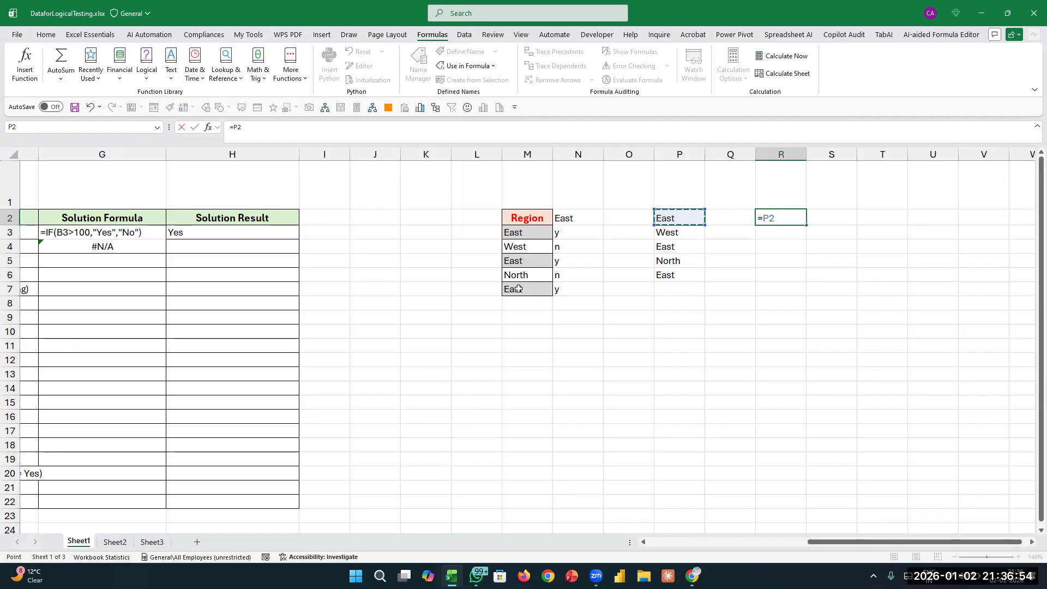
{"action": "key", "text": "ctrl+Return"}
Replace the formula in R2 with =P2:P3 to reference just the first two spilled values.
{"action": "key", "text": "F2"}
{"action": "key", "text": "BackSpace"}
{"action": "key", "text": "BackSpace"}
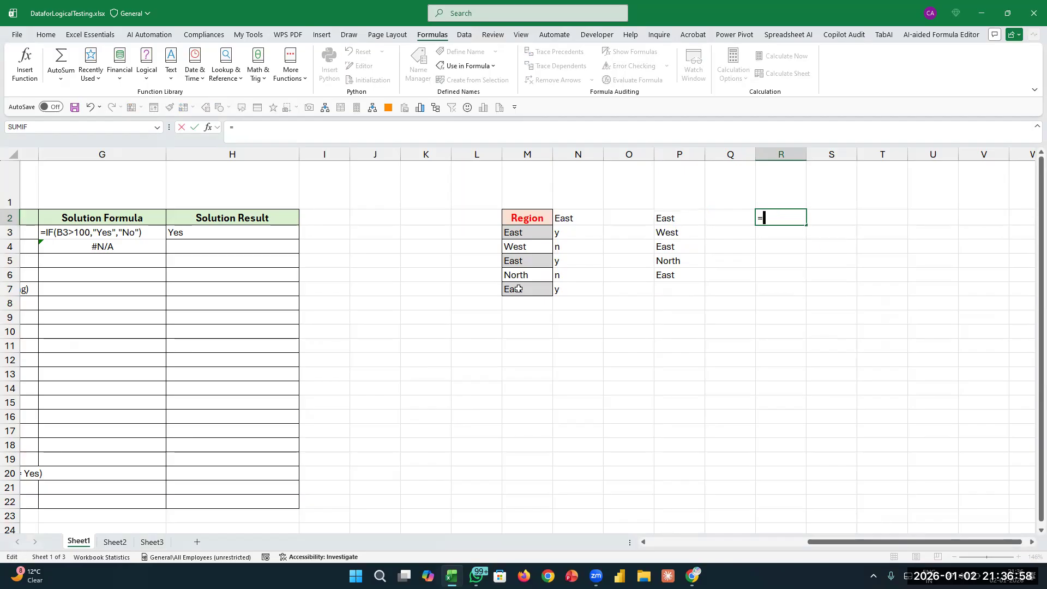
{"action": "left_click_drag", "start_coordinate": [664, 217], "coordinate": [682, 270]}
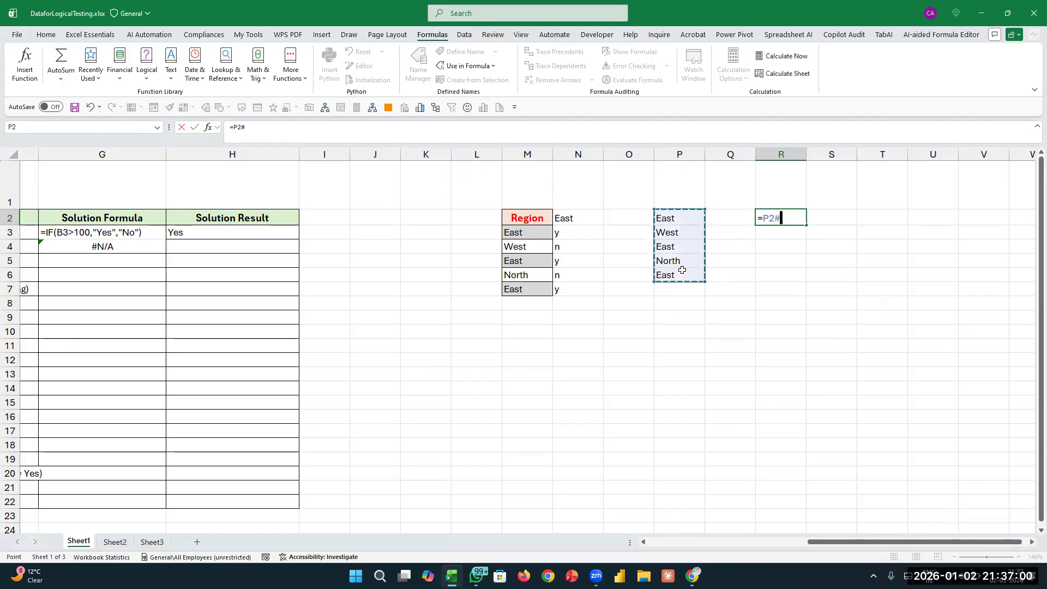
{"action": "mouse_move", "coordinate": [678, 218]}
{"action": "left_mouse_down"}
{"action": "mouse_move", "coordinate": [682, 248]}
{"action": "mouse_move", "coordinate": [677, 220]}
{"action": "mouse_move", "coordinate": [676, 233]}
{"action": "left_mouse_up"}
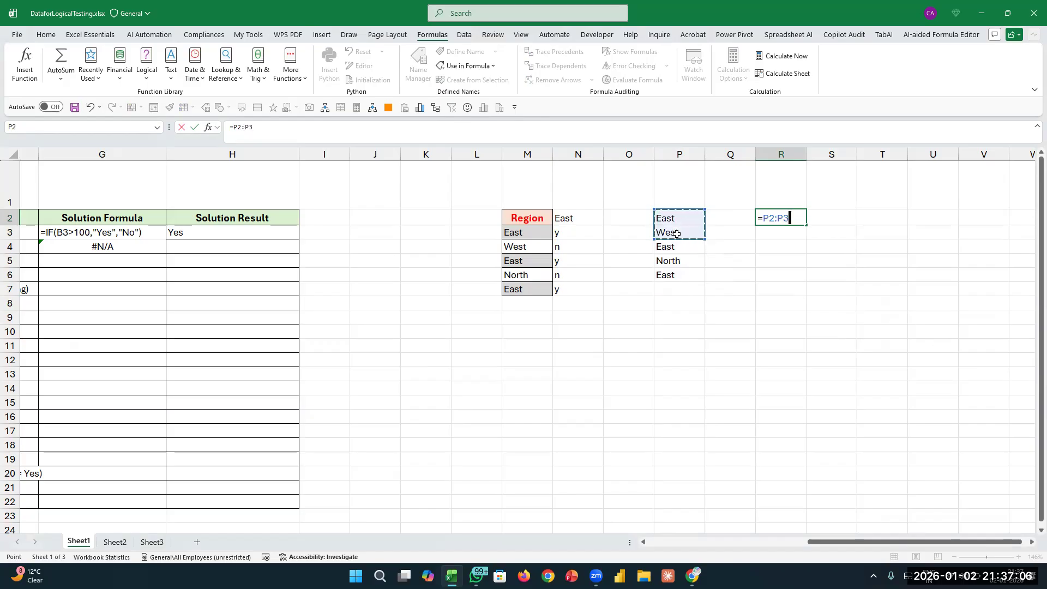
{"action": "key", "text": "Return"}
Replace the formula in R2 with =P2# to reference the whole spilled range.
{"action": "key", "text": "F2"}
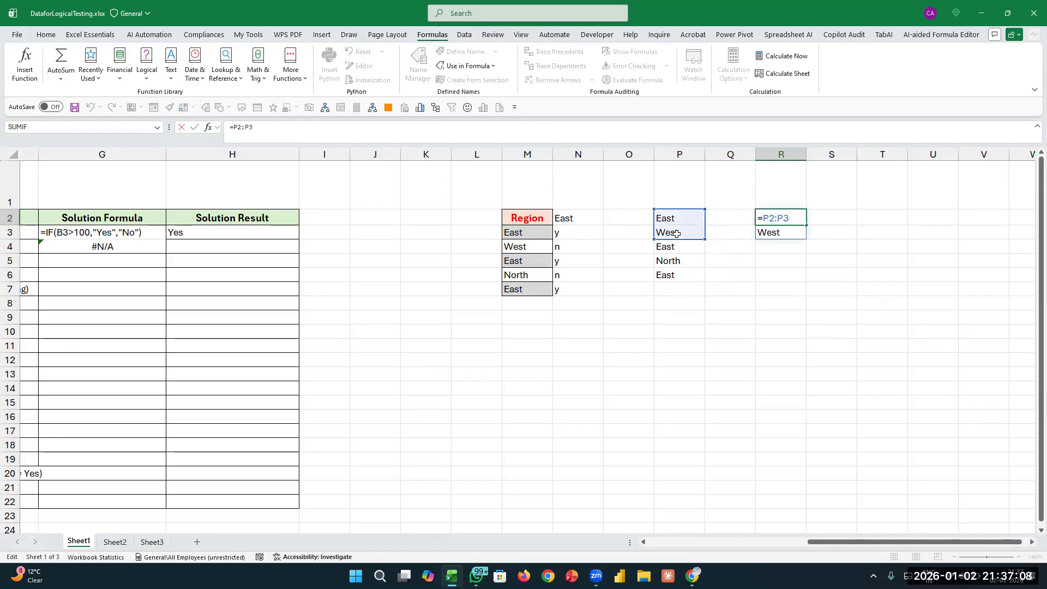
{"action": "key", "text": "BackSpace"}
{"action": "key", "text": "BackSpace"}
{"action": "key", "text": "BackSpace"}
{"action": "key", "text": "BackSpace"}
{"action": "key", "text": "BackSpace"}
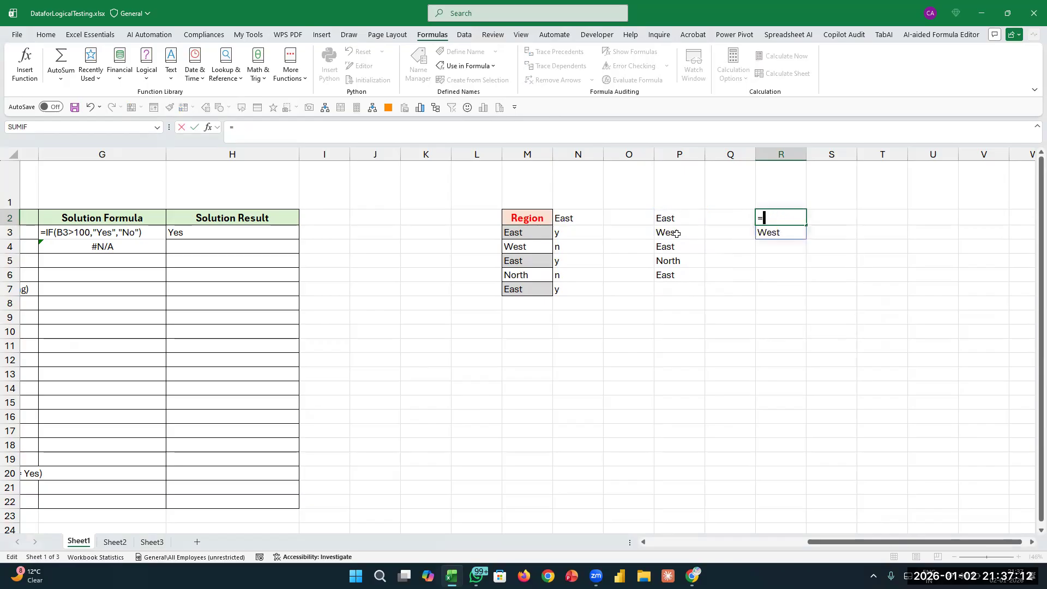
{"action": "left_click_drag", "start_coordinate": [676, 225], "coordinate": [679, 275]}
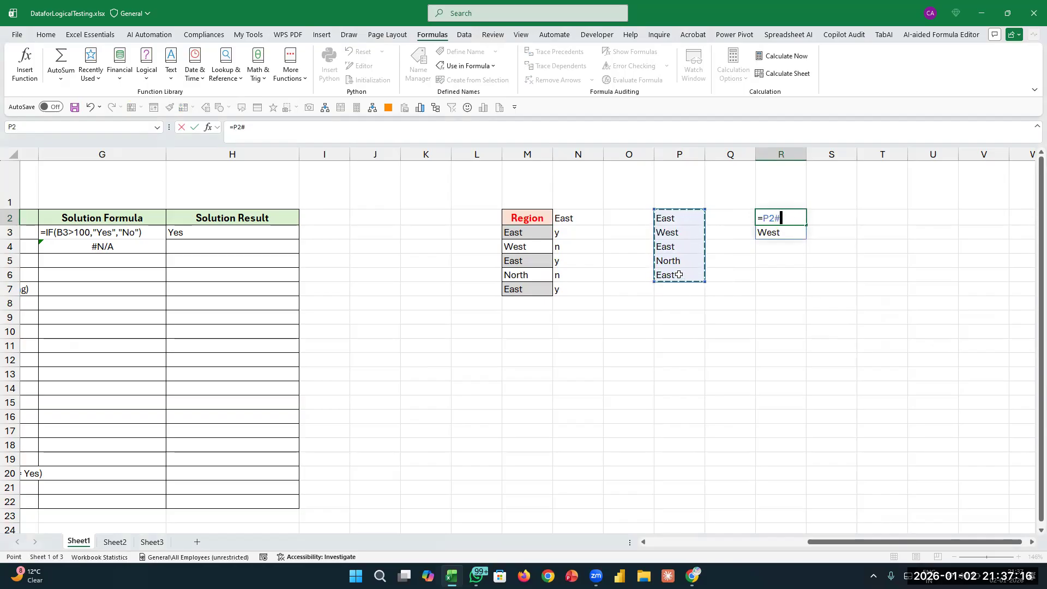
{"action": "key", "text": "Return"}
{"action": "key", "text": "Up"}
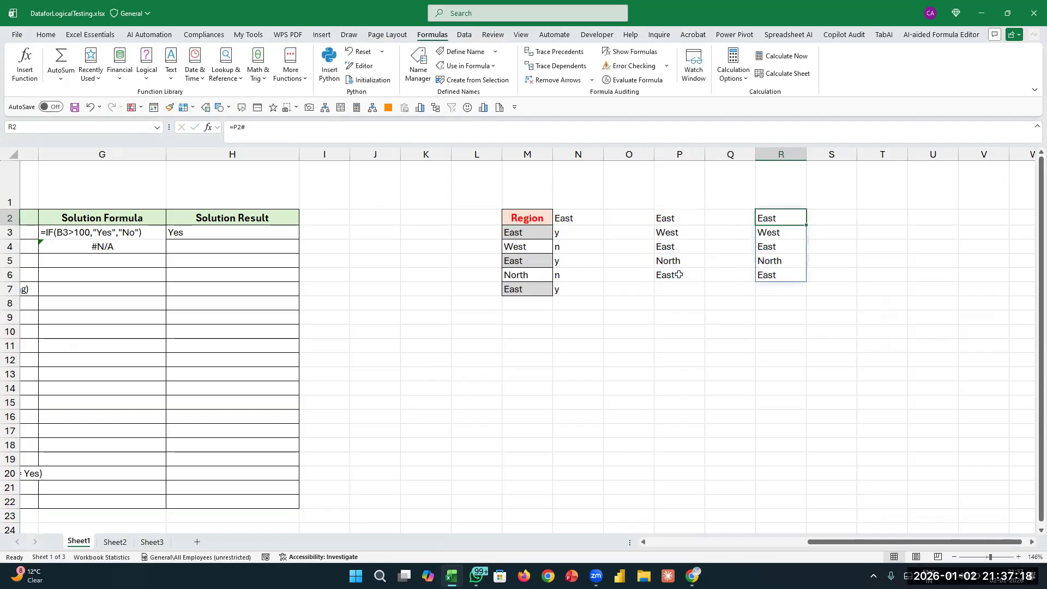
Compare the named-range formula in P2 with the spill reference formula in R2.
{"action": "key", "text": "Left"}
{"action": "key", "text": "Left"}
{"action": "key", "text": "F2"}
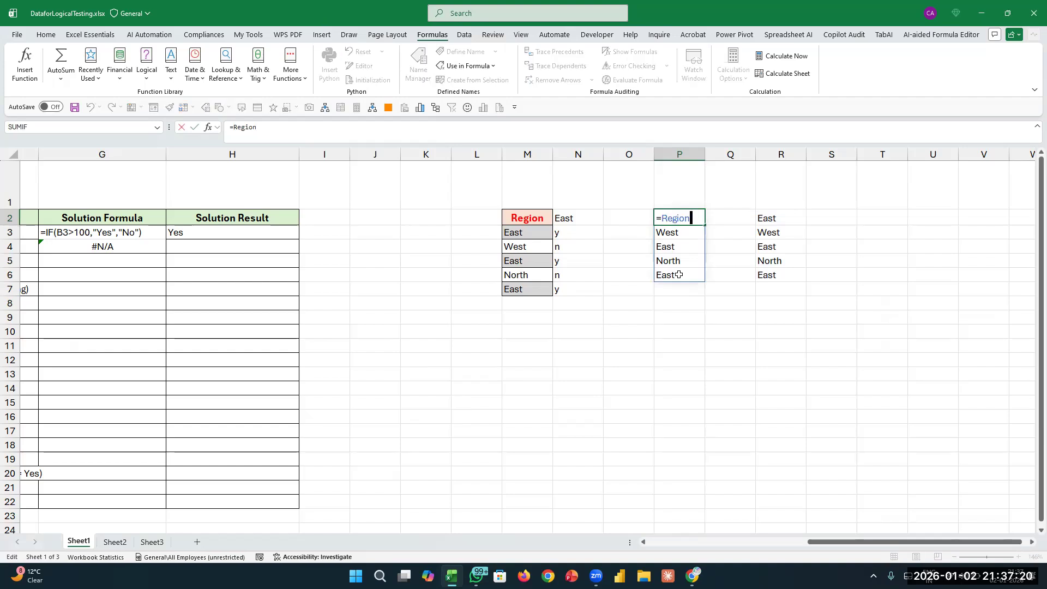
{"action": "key", "text": "Tab"}
{"action": "key", "text": "Right"}
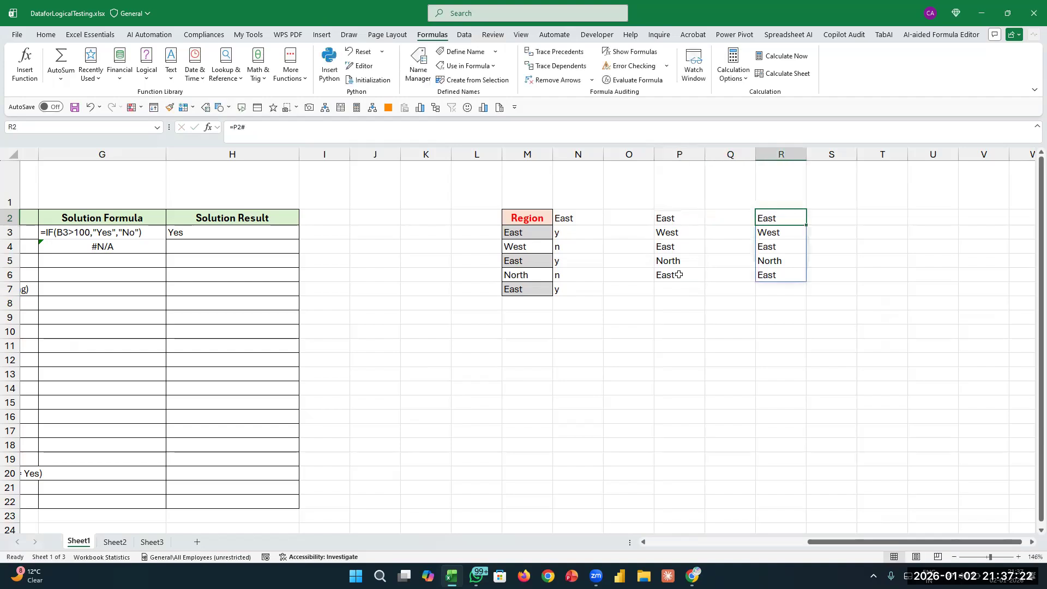
{"action": "key", "text": "F2"}
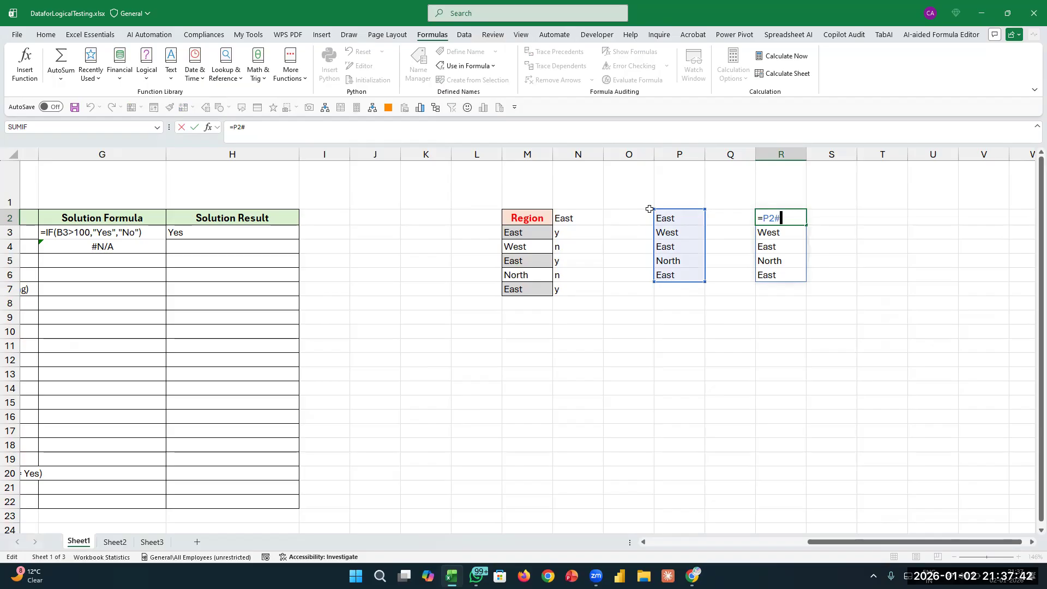
{"action": "key", "text": "Escape"}
Clear the demonstration formulas from R2 and P2.
{"action": "key", "text": "Delete"}
{"action": "key", "text": "Left"}
{"action": "key", "text": "Left"}
{"action": "key", "text": "Delete"}
Examine the logical test of the Region-based IF formula in N3.
{"action": "key", "text": "Left"}
{"action": "key", "text": "Left"}
{"action": "key", "text": "Down"}
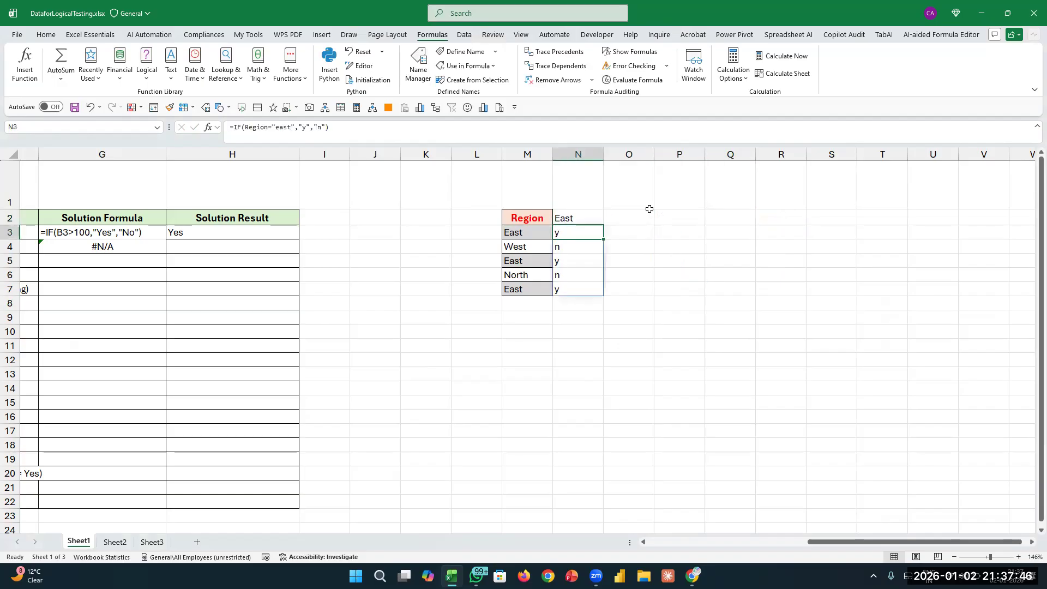
{"action": "key", "text": "F2"}
{"action": "key", "text": "Left"}
{"action": "key", "text": "Left"}
{"action": "key", "text": "Left"}
{"action": "key", "text": "Left"}
{"action": "key", "text": "Left"}
{"action": "key", "text": "Left"}
{"action": "key", "text": "Left"}
{"action": "key", "text": "Left"}
{"action": "key", "text": "Left"}
{"action": "key", "text": "Left"}
{"action": "key", "text": "Left"}
{"action": "key", "text": "Left"}
{"action": "key", "text": "Left"}
{"action": "key", "text": "Left"}
{"action": "key", "text": "Left"}
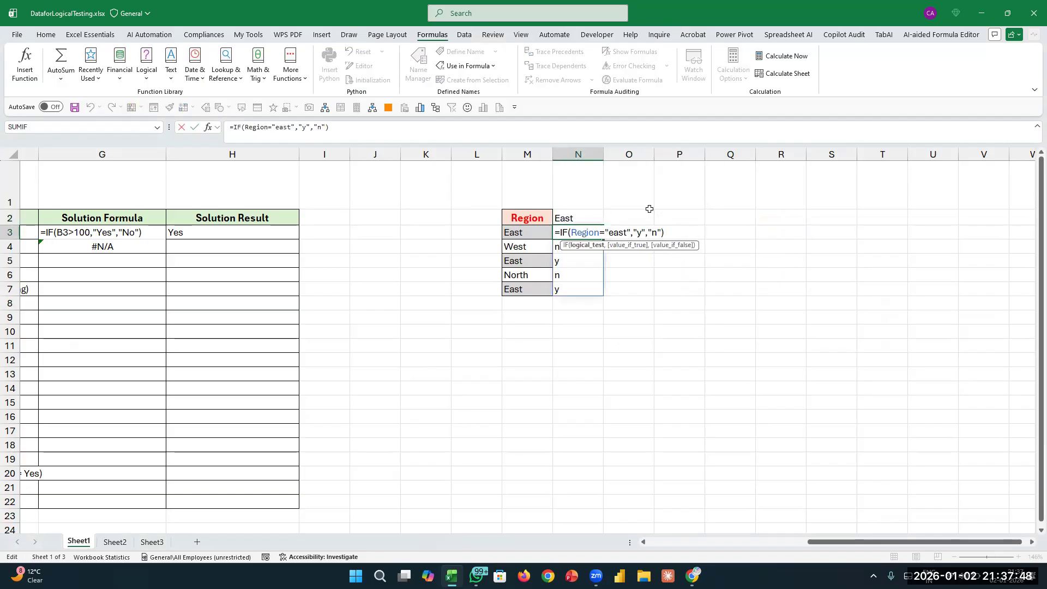
{"action": "key", "text": "Escape"}
Try a COUNTIF formula in O3 with the spilled results N3# as its range.
{"action": "key", "text": "Right"}
{"action": "type", "text": "=countif("}
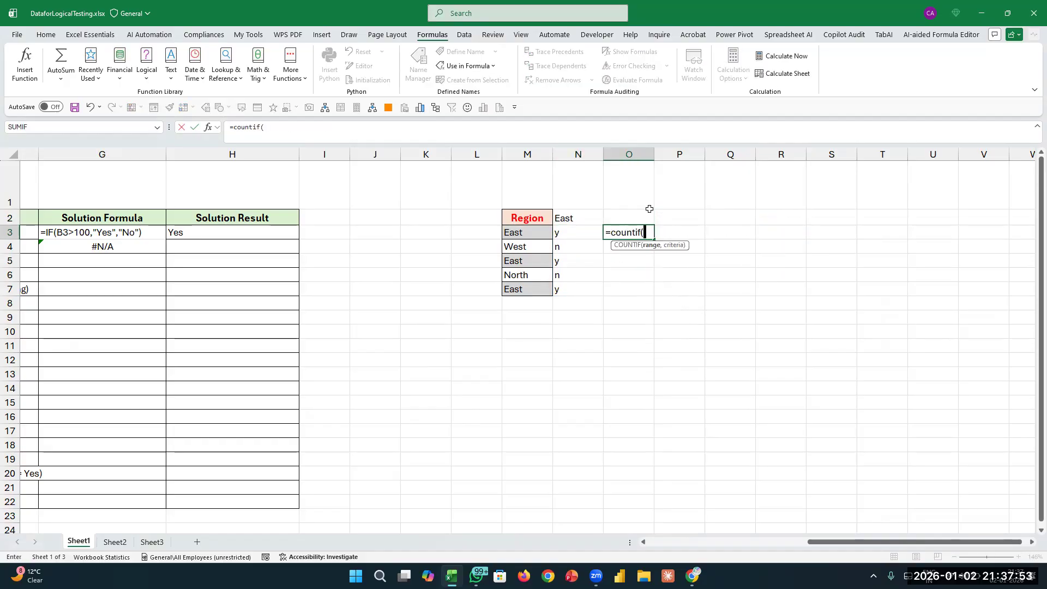
{"action": "key", "text": "Left"}
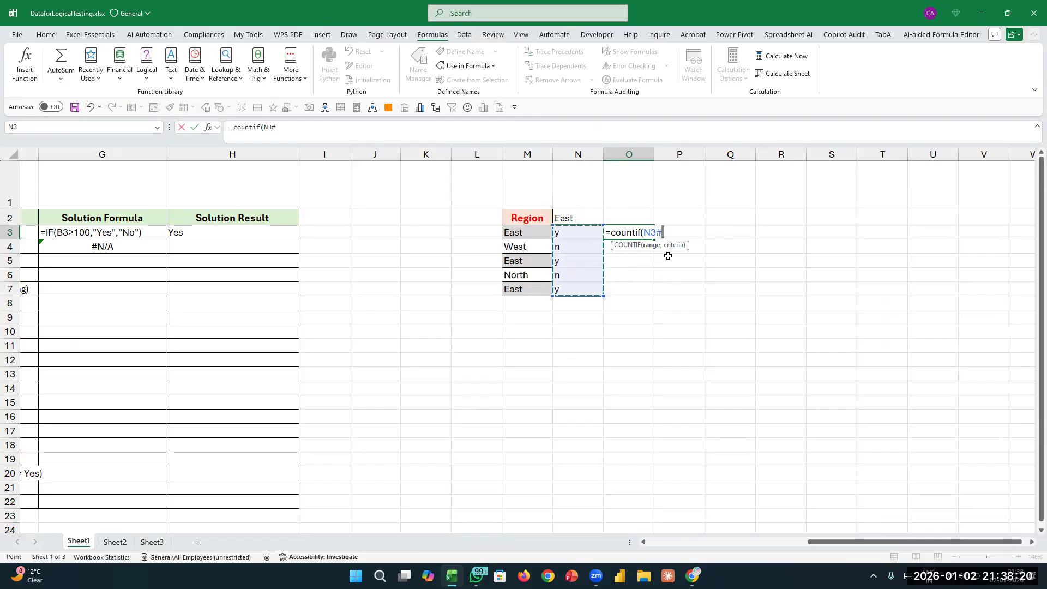
{"action": "key", "text": "Escape"}
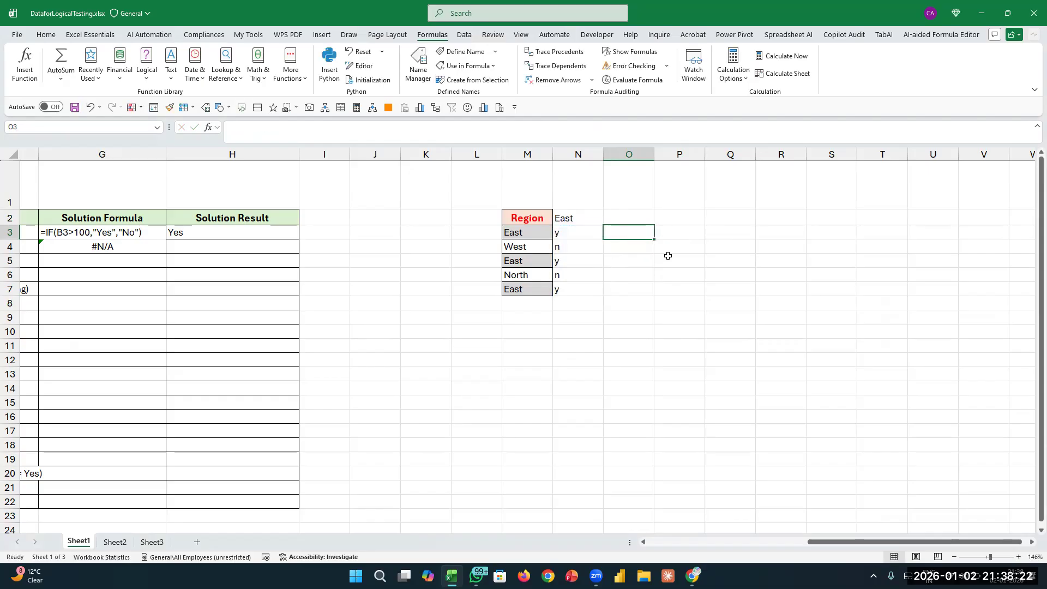
Fill the IF formula from H3 down into H4 in the Solution Result column.
{"action": "key", "text": "Left"}
{"action": "key", "text": "Left"}
{"action": "key", "text": "Left"}
{"action": "key", "text": "Left"}
{"action": "key", "text": "Left"}
{"action": "key", "text": "Left"}
{"action": "key", "text": "Left"}
{"action": "key", "text": "Left"}
{"action": "key", "text": "Left"}
{"action": "key", "text": "Left"}
{"action": "key", "text": "Left"}
{"action": "key", "text": "Left"}
{"action": "key", "text": "Left"}
{"action": "key", "text": "Left"}
{"action": "key", "text": "Right"}
{"action": "key", "text": "Right"}
{"action": "key", "text": "Right"}
{"action": "key", "text": "Right"}
{"action": "key", "text": "Right"}
{"action": "key", "text": "Right"}
{"action": "key", "text": "Right"}
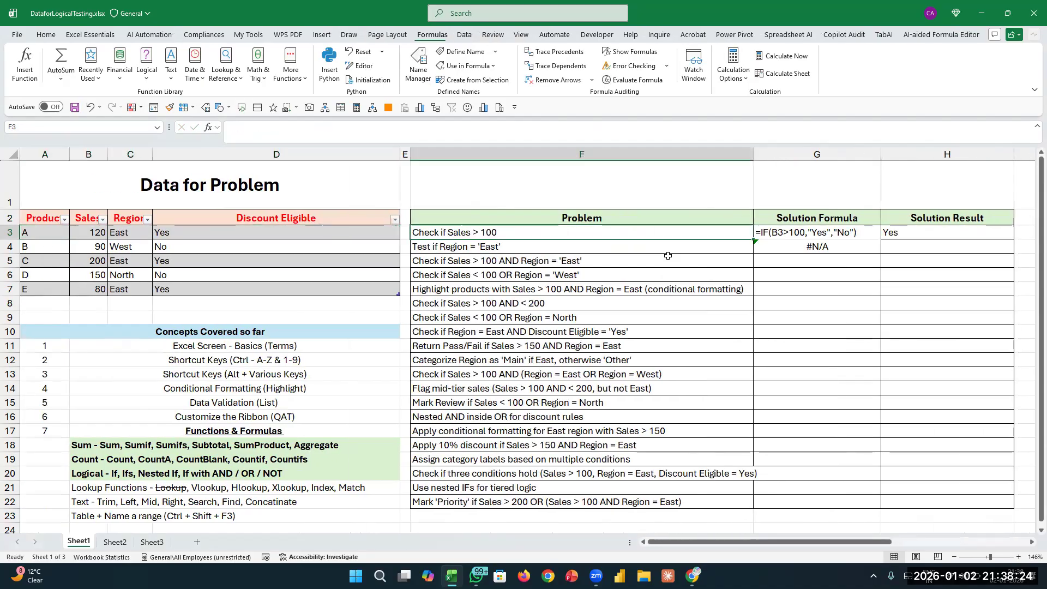
{"action": "key", "text": "Down"}
{"action": "key", "text": "ctrl+d"}
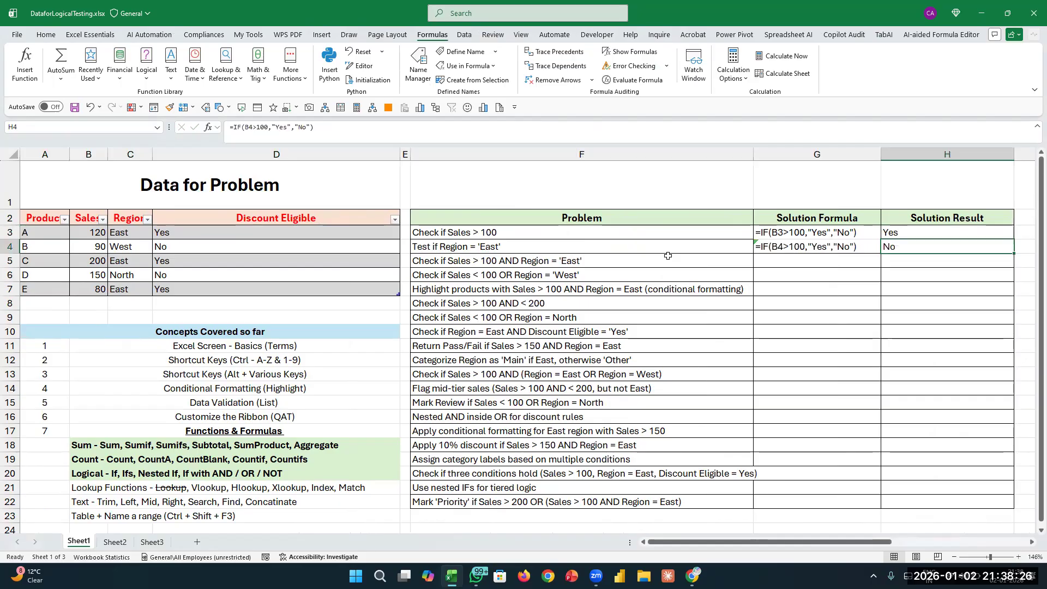
{"action": "key", "text": "Left"}
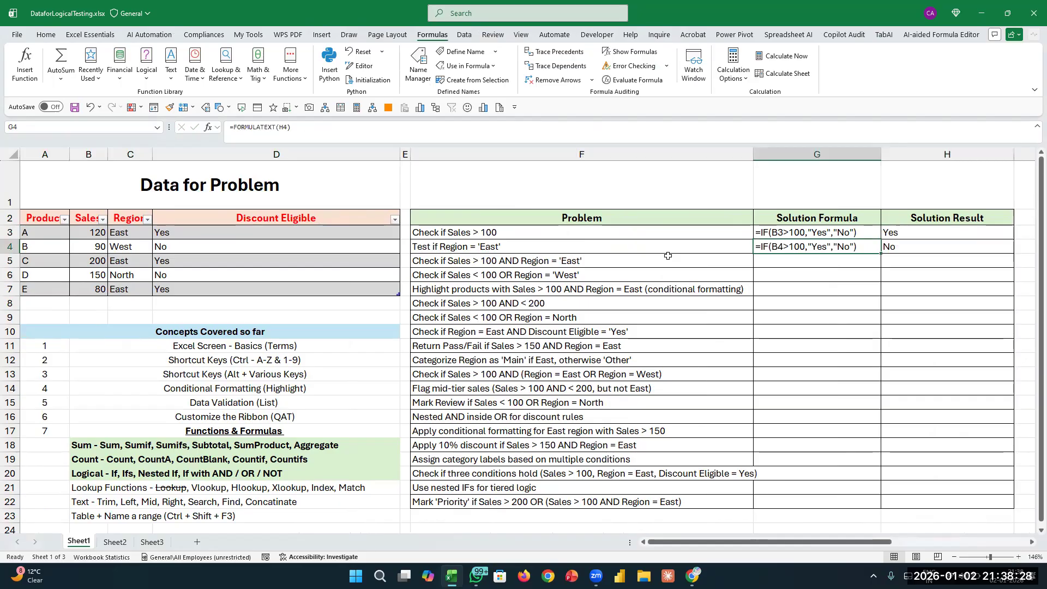
Rewrite the IF formula in H4 as =IF(B3="east","Yes","No").
{"action": "type", "text": "=FORMULATEXT(H4)"}
{"action": "key", "text": "Tab"}
{"action": "key", "text": "F2"}
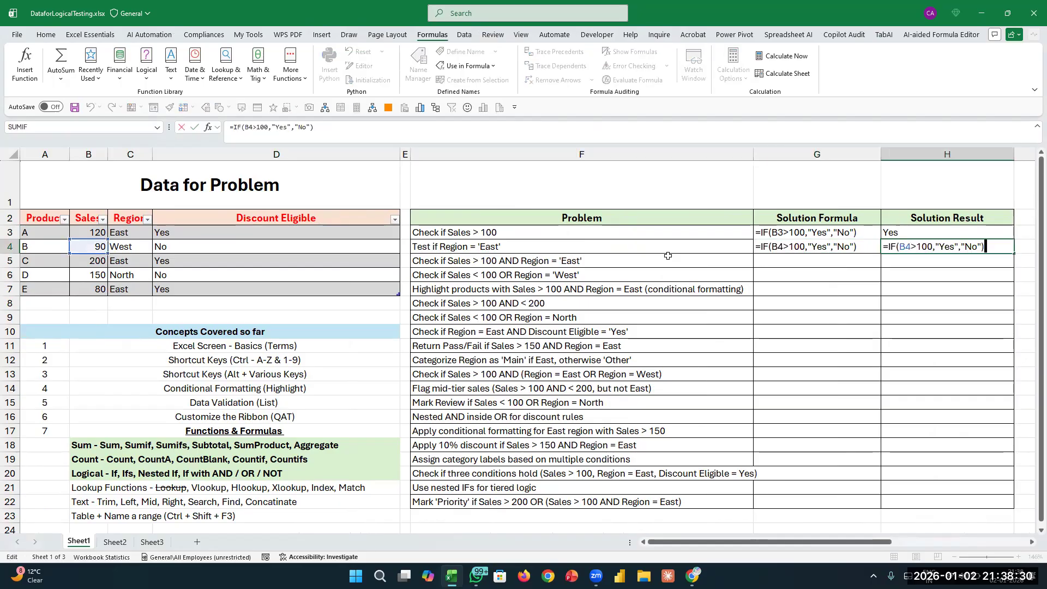
{"action": "key", "text": "Left"}
{"action": "key", "text": "Left"}
{"action": "key", "text": "Left"}
{"action": "key", "text": "Left"}
{"action": "key", "text": "Left"}
{"action": "key", "text": "Left"}
{"action": "key", "text": "Left"}
{"action": "key", "text": "Left"}
{"action": "key", "text": "Left"}
{"action": "key", "text": "Left"}
{"action": "key", "text": "Left"}
{"action": "key", "text": "Left"}
{"action": "key", "text": "Left"}
{"action": "key", "text": "Left"}
{"action": "key", "text": "Left"}
{"action": "key", "text": "Left"}
{"action": "key", "text": "BackSpace"}
{"action": "type", "text": "3"}
{"action": "key", "text": "Delete"}
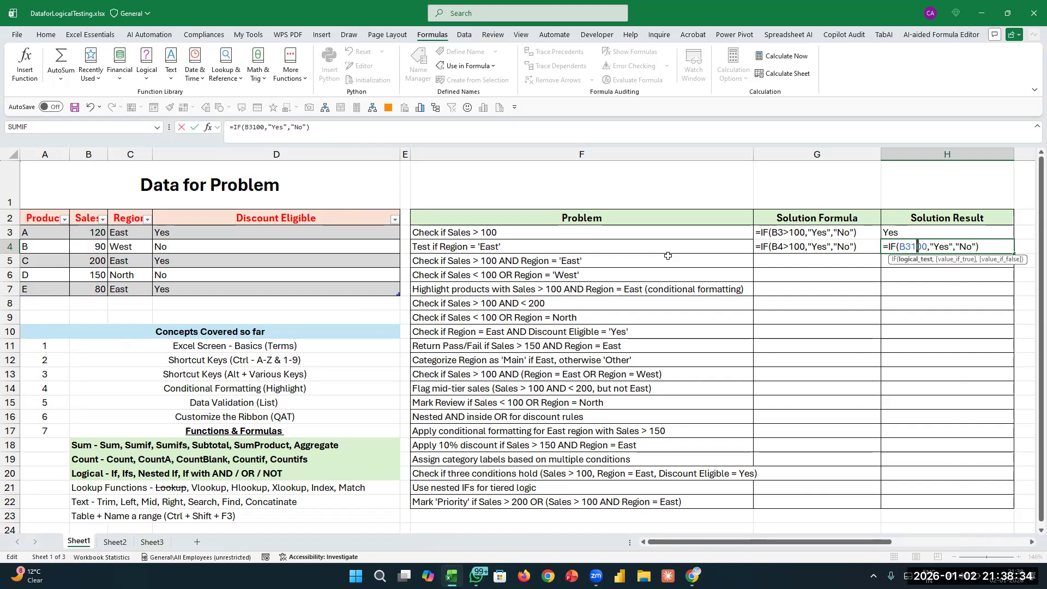
{"action": "type", "text": "="}
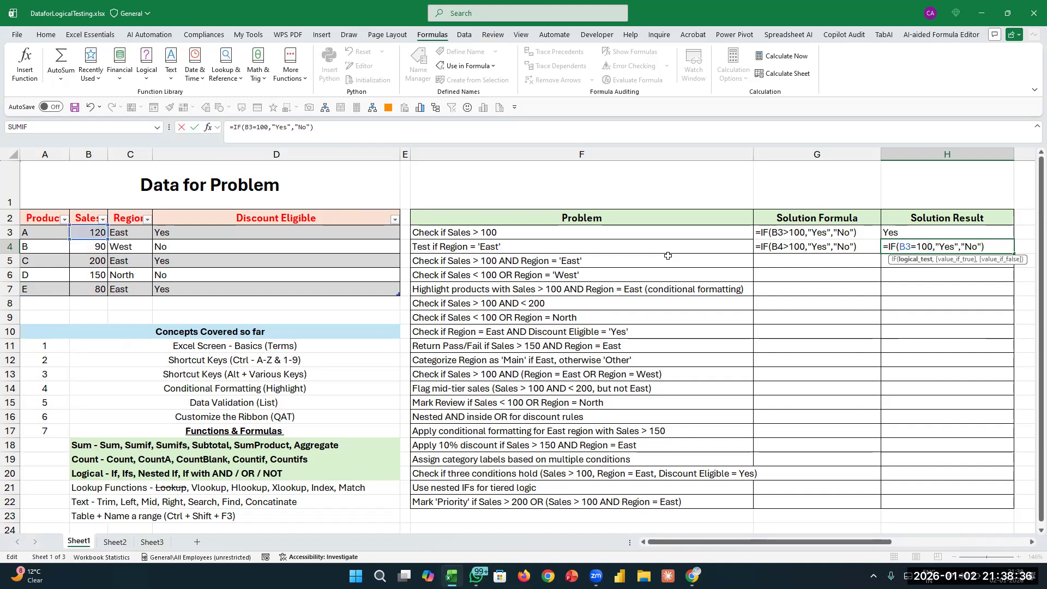
{"action": "key", "text": "BackSpace"}
{"action": "key", "text": "BackSpace"}
{"action": "key", "text": "Delete"}
{"action": "type", "text": "\"rest"}
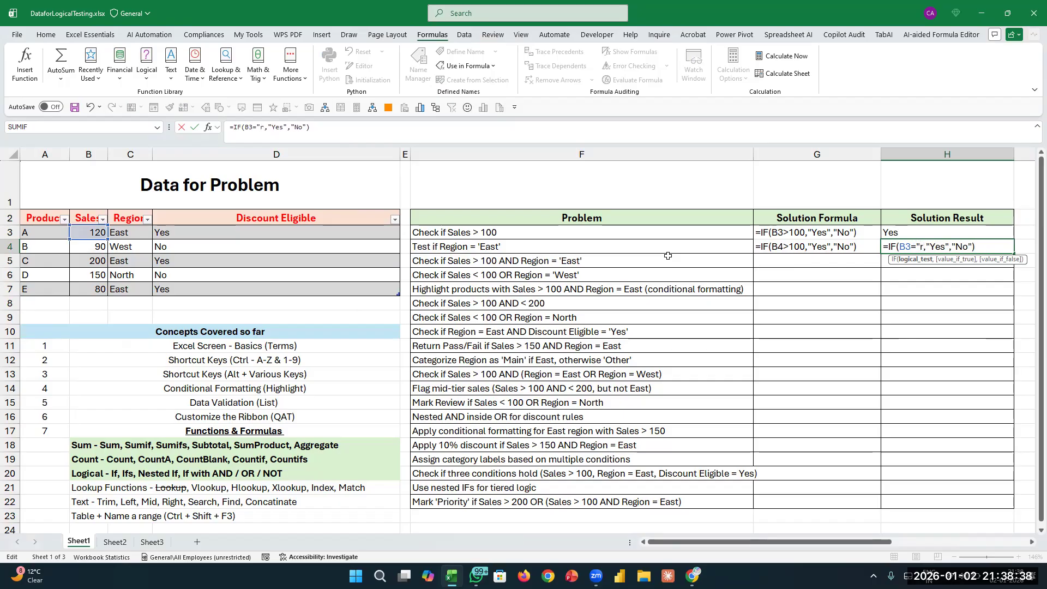
{"action": "key", "text": "BackSpace"}
{"action": "key", "text": "BackSpace"}
{"action": "key", "text": "BackSpace"}
{"action": "key", "text": "BackSpace"}
{"action": "type", "text": "east"}
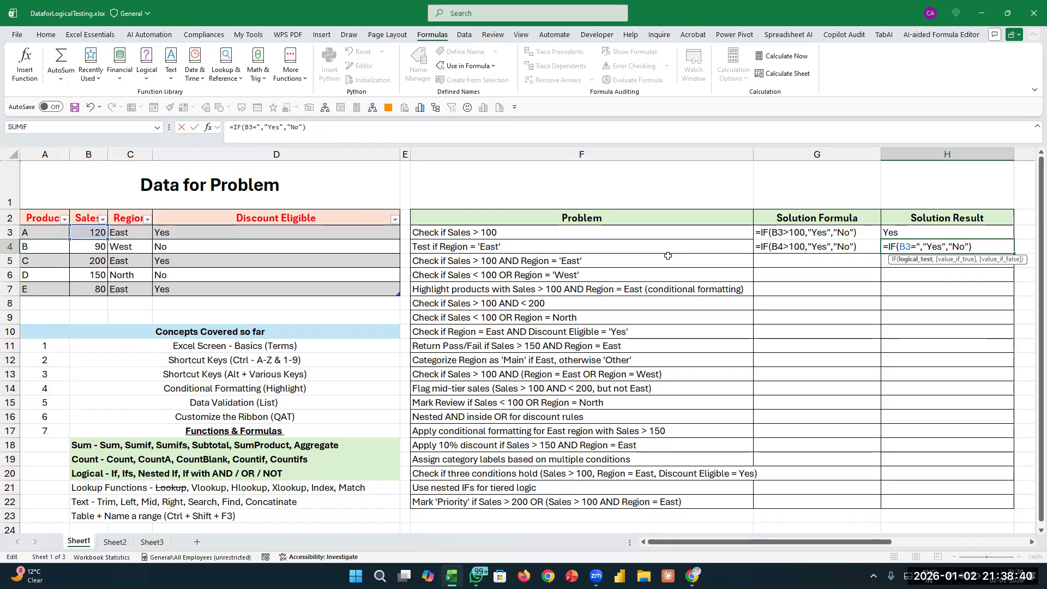
{"action": "type", "text": "\""}
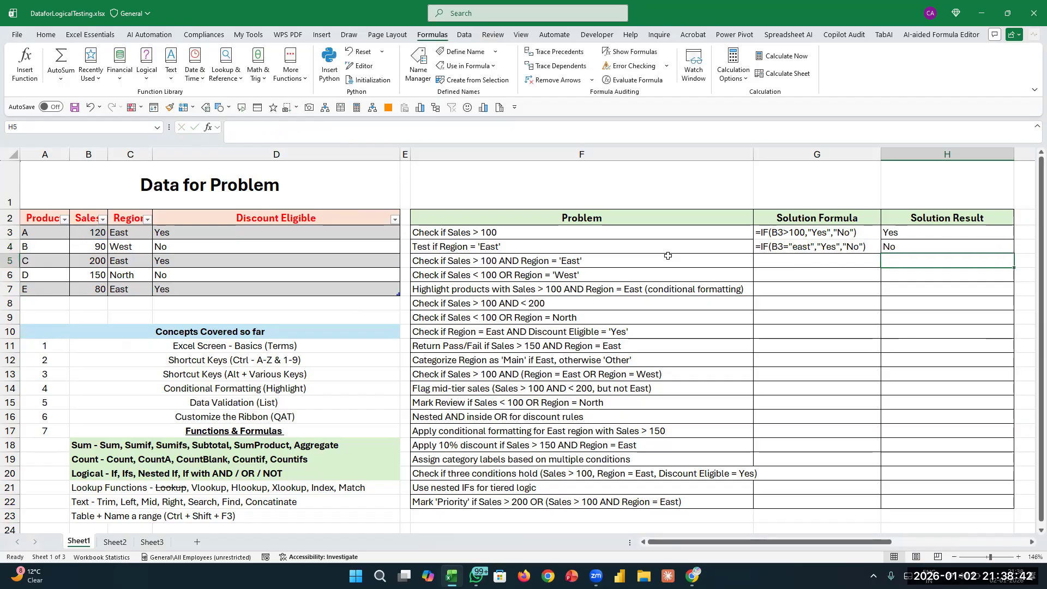
{"action": "key", "text": "Left"}
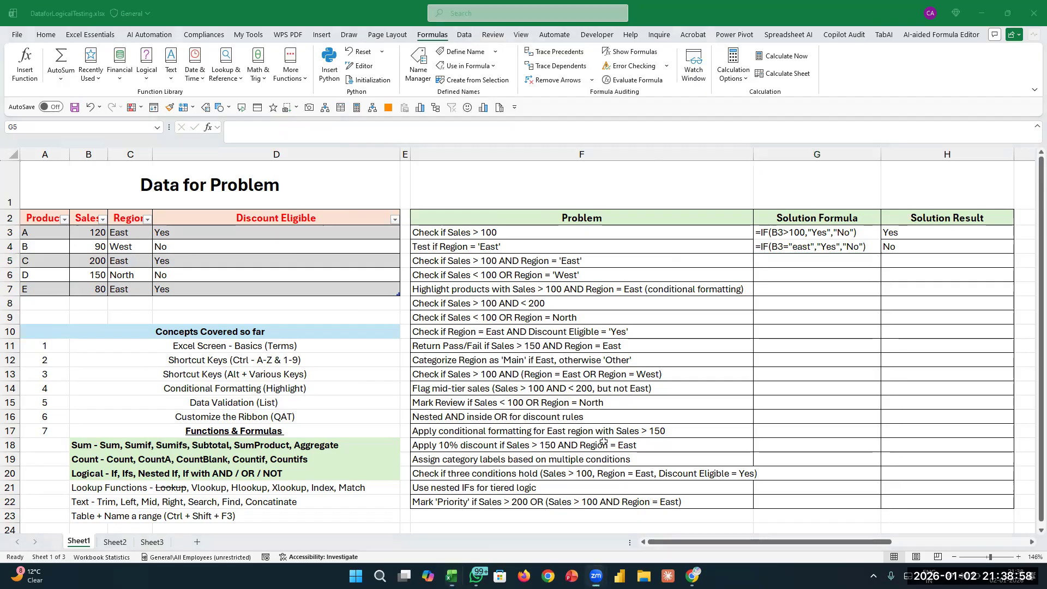
{"action": "left_click", "coordinate": [481, 257]}
{"action": "left_click", "coordinate": [481, 257]}
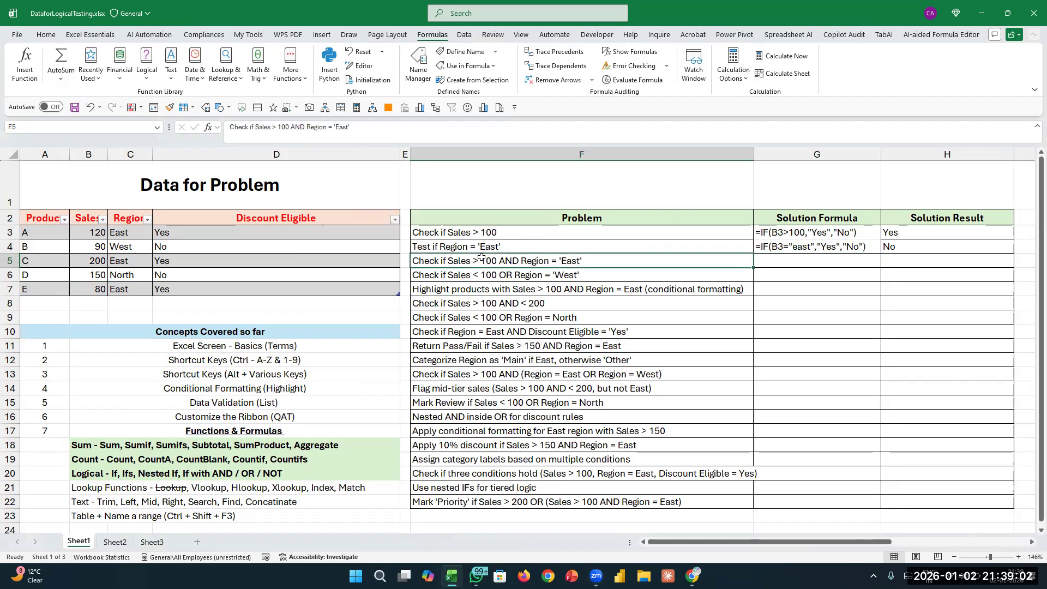
{"action": "left_click", "coordinate": [805, 264]}
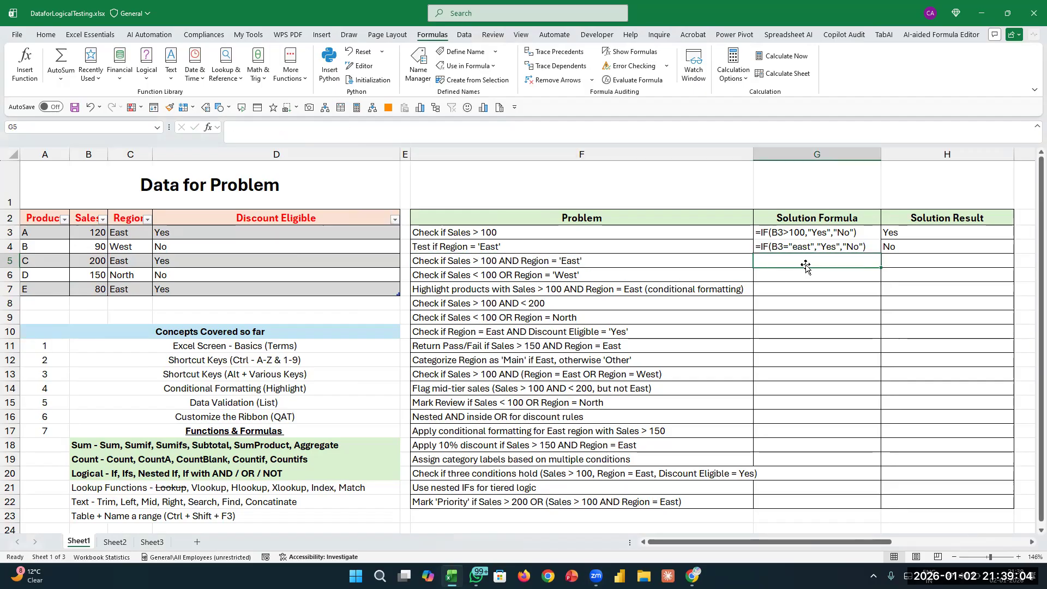
{"action": "scroll", "coordinate": [805, 266], "scroll_direction": "left", "scroll_amount": 1}
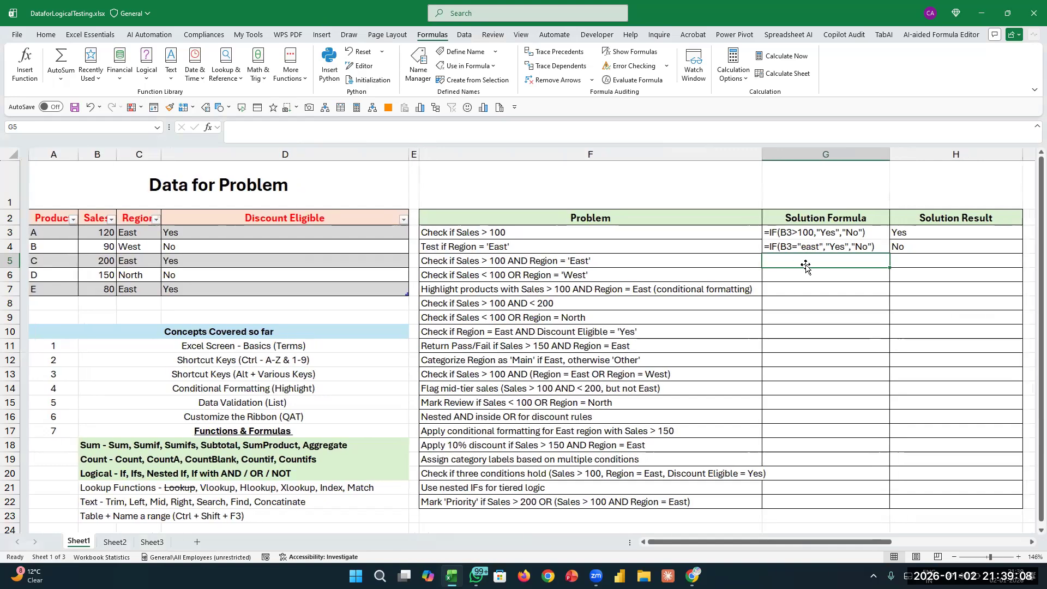
Correct the cell reference in the H4 formula to C3 so it tests the Region column for "east".
{"action": "key", "text": "Up"}
{"action": "key", "text": "F2"}
{"action": "key", "text": "Escape"}
{"action": "key", "text": "Right"}
{"action": "key", "text": "F2"}
{"action": "key", "text": "Left"}
{"action": "key", "text": "Left"}
{"action": "key", "text": "Left"}
{"action": "key", "text": "Left"}
{"action": "key", "text": "Left"}
{"action": "key", "text": "Left"}
{"action": "key", "text": "Left"}
{"action": "key", "text": "Left"}
{"action": "key", "text": "Left"}
{"action": "key", "text": "Left"}
{"action": "key", "text": "Left"}
{"action": "key", "text": "Left"}
{"action": "key", "text": "Left"}
{"action": "key", "text": "Left"}
{"action": "key", "text": "Left"}
{"action": "key", "text": "Left"}
{"action": "key", "text": "Left"}
{"action": "key", "text": "Left"}
{"action": "key", "text": "Left"}
{"action": "key", "text": "Left"}
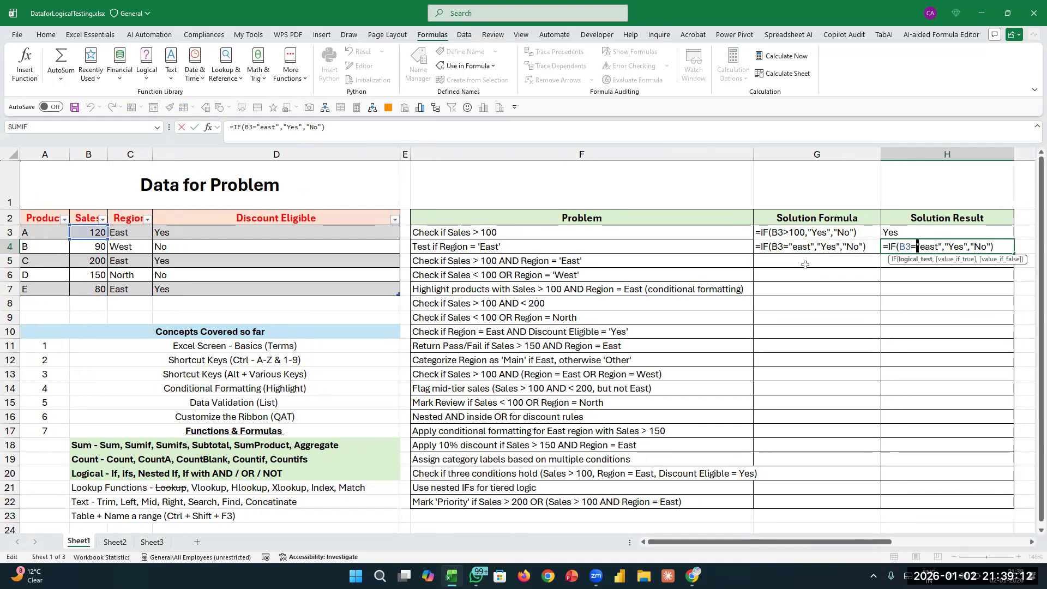
{"action": "key", "text": "BackSpace"}
{"action": "type", "text": "c"}
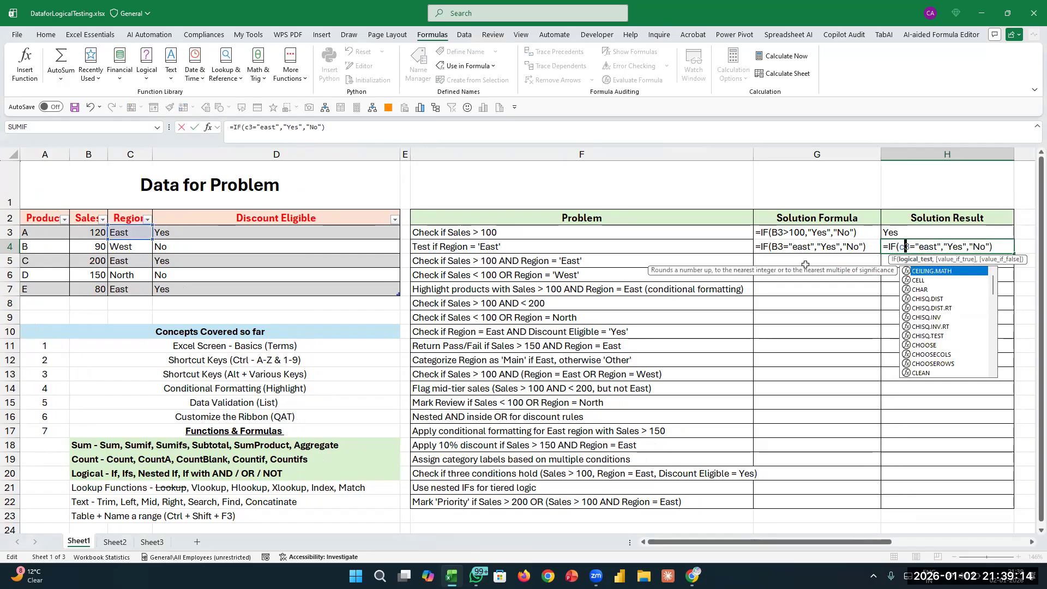
{"action": "key", "text": "Return"}
Make the problem text in F5, "Check if Sales > 100 AND Region = 'East'", bold.
{"action": "left_click", "coordinate": [805, 265]}
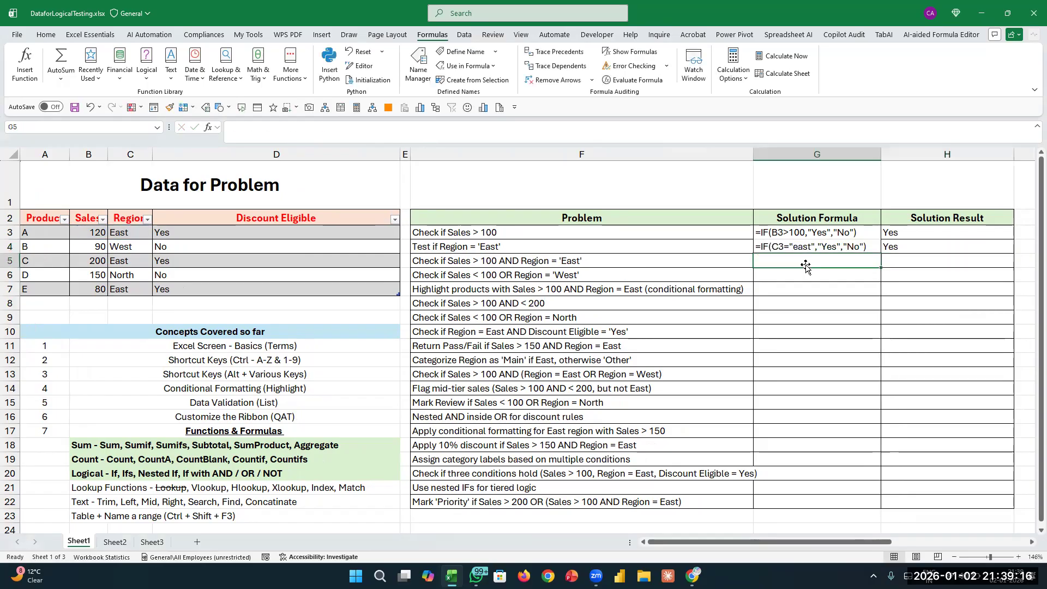
{"action": "key", "text": "Up"}
{"action": "key", "text": "Up"}
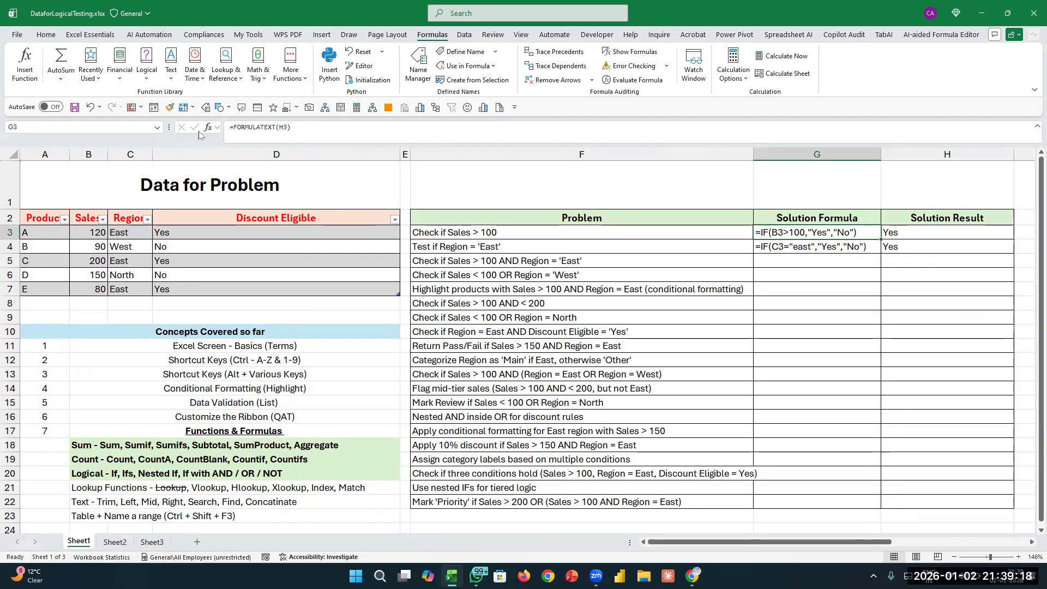
{"action": "left_click", "coordinate": [46, 34]}
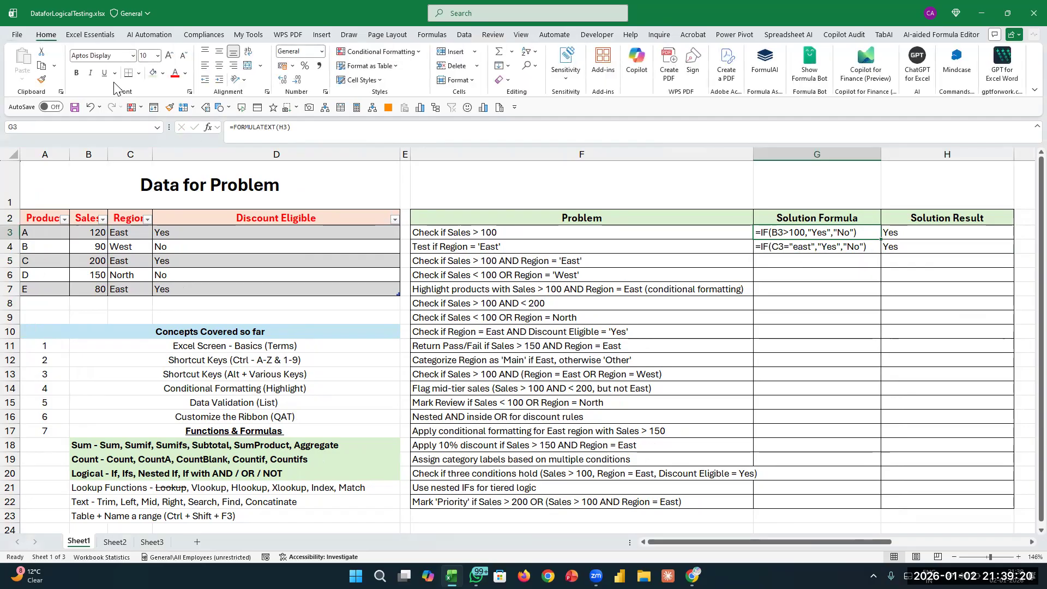
{"action": "left_click", "coordinate": [843, 274]}
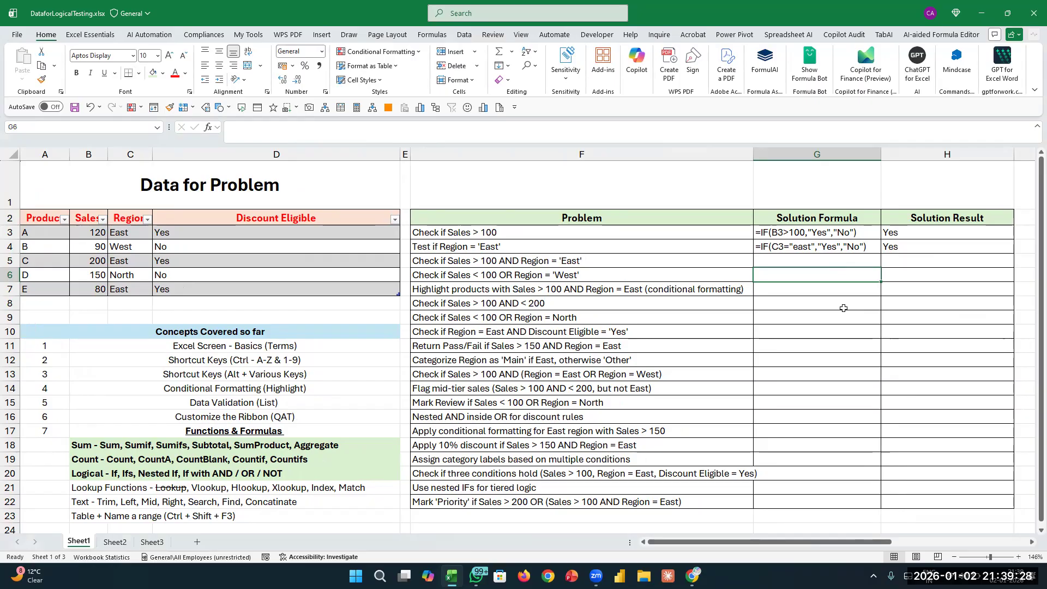
{"action": "key", "text": "Up"}
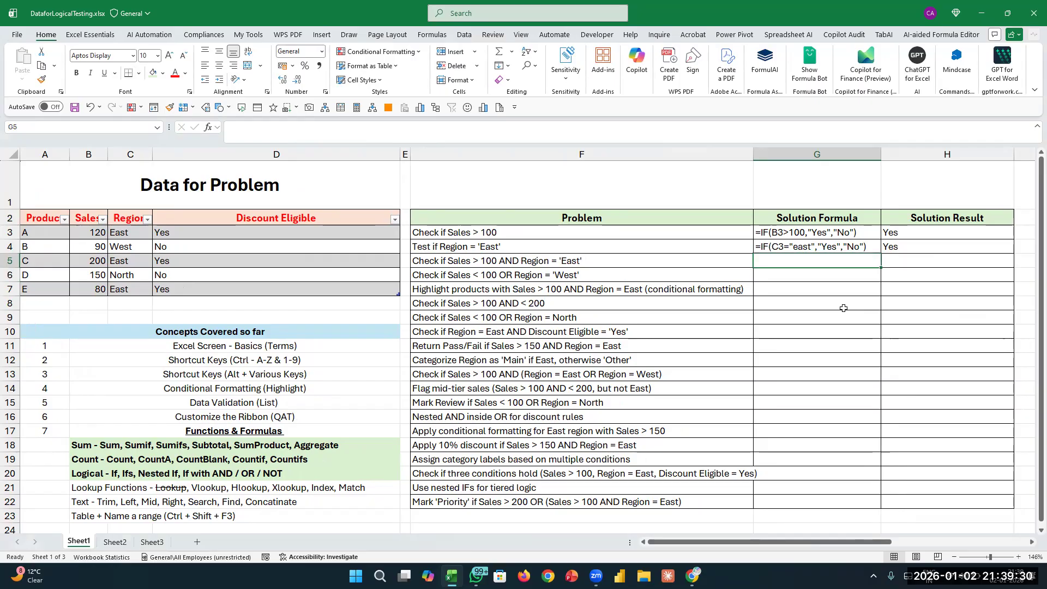
{"action": "key", "text": "Left"}
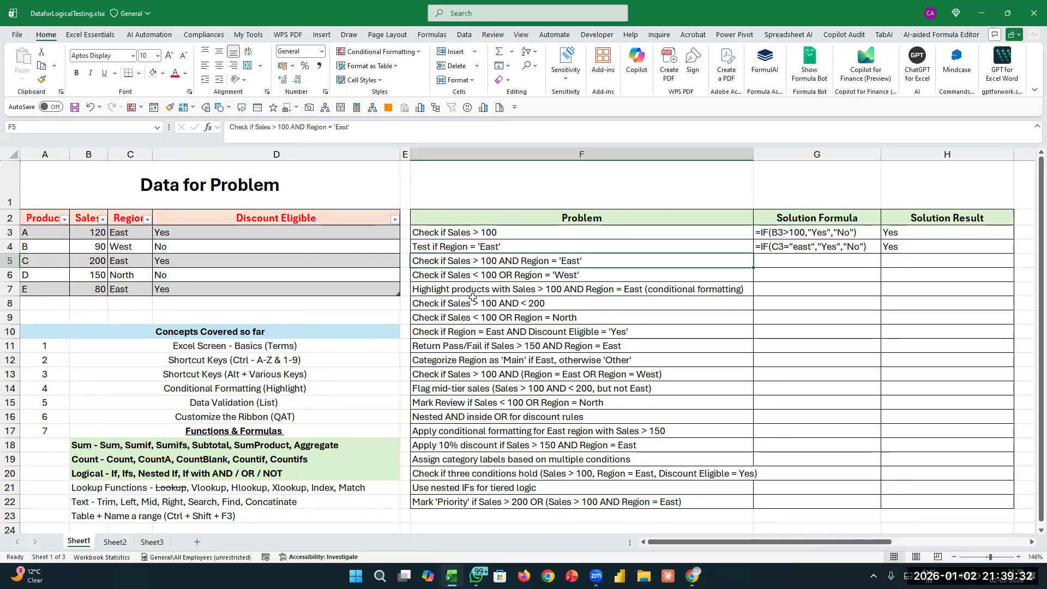
{"action": "key", "text": "ctrl+b"}
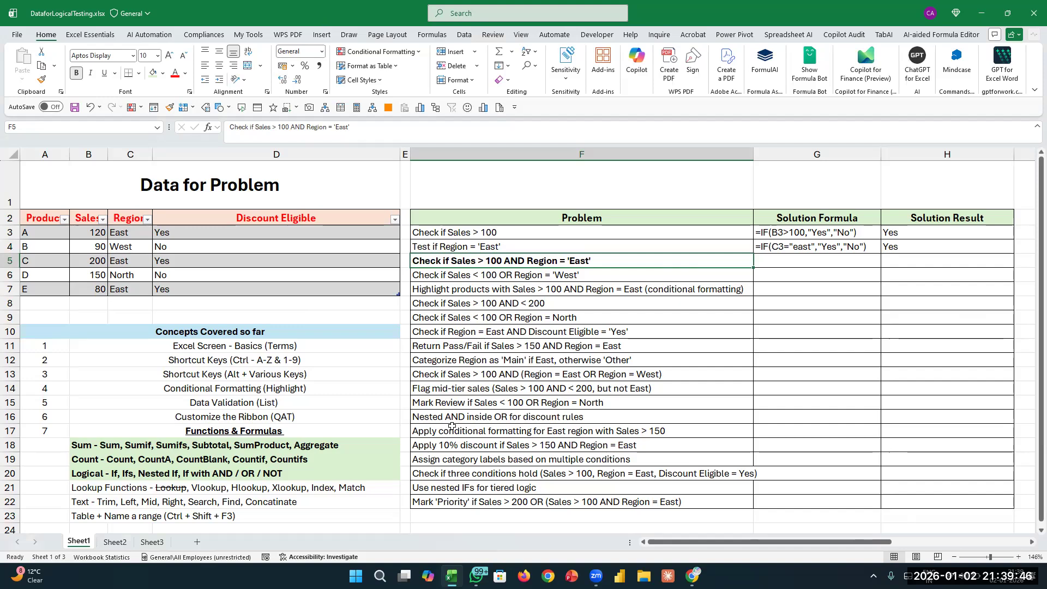
Enter =IFS(B3>100,"yes",C3="east","yes") in H5 as the solution for the Sales and Region problem.
{"action": "key", "text": "Right"}
{"action": "key", "text": "Right"}
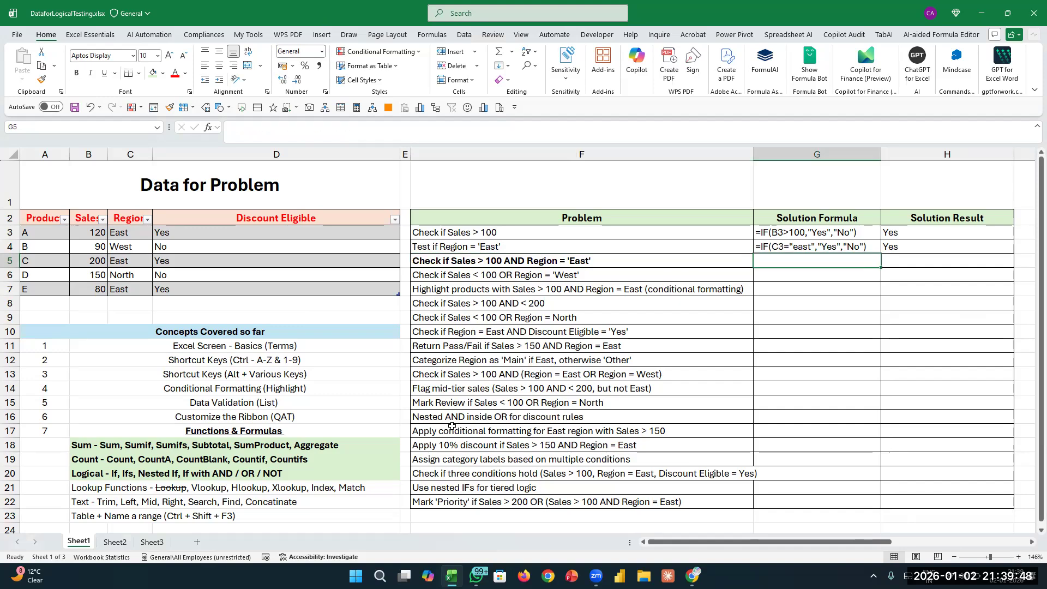
{"action": "type", "text": "=ifs("}
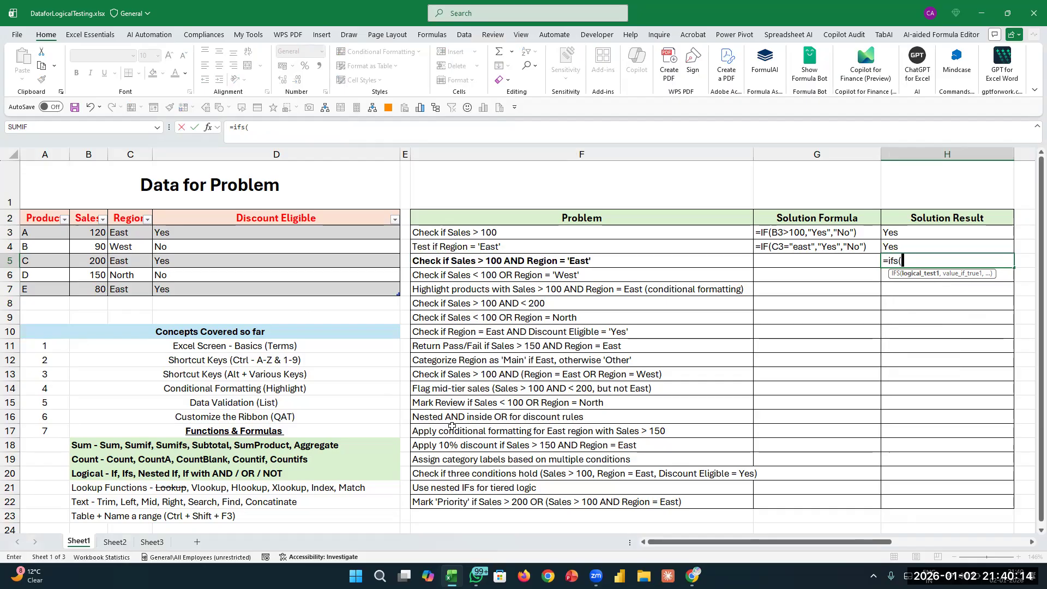
{"action": "type", "text": "b3"}
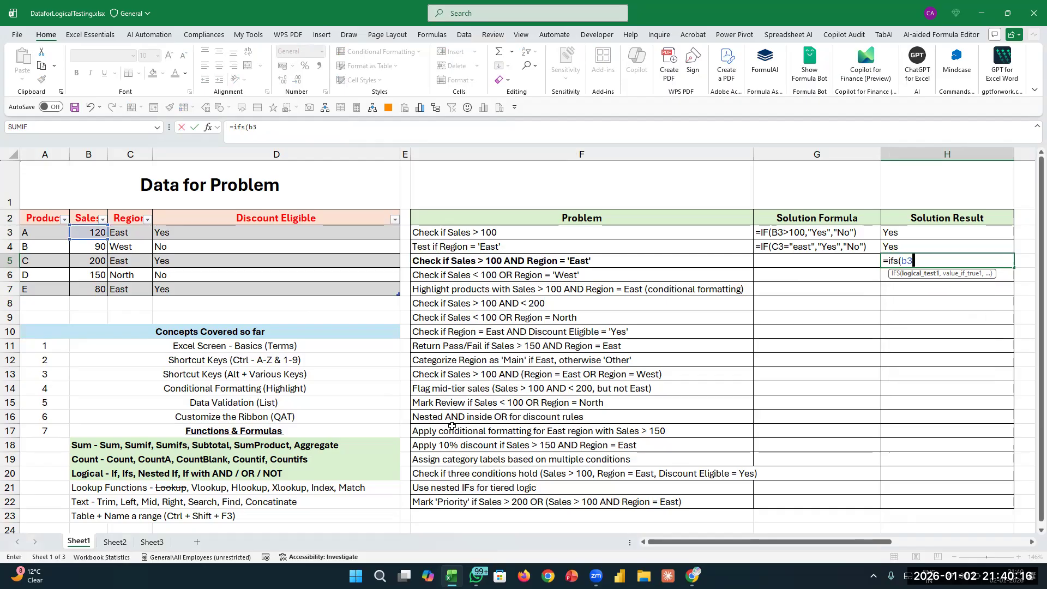
{"action": "type", "text": ">100,"}
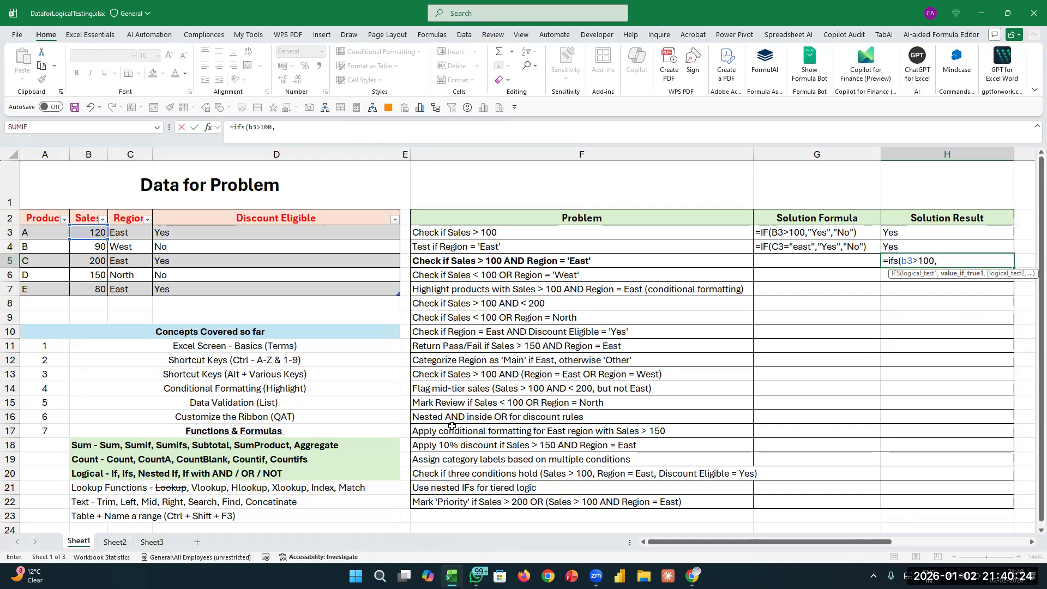
{"action": "type", "text": "\"yes\","}
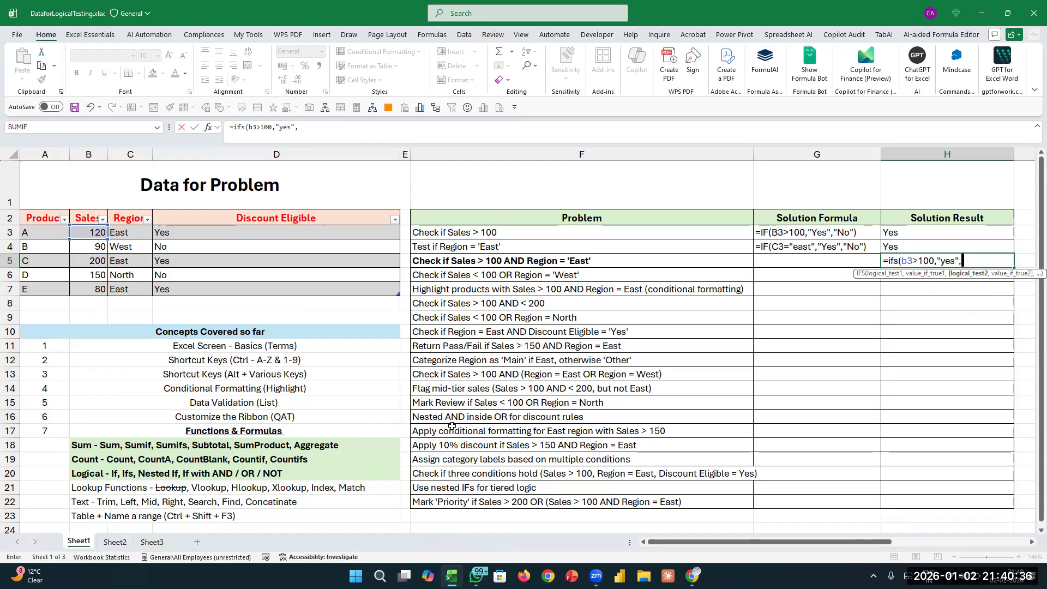
{"action": "left_click", "coordinate": [132, 236]}
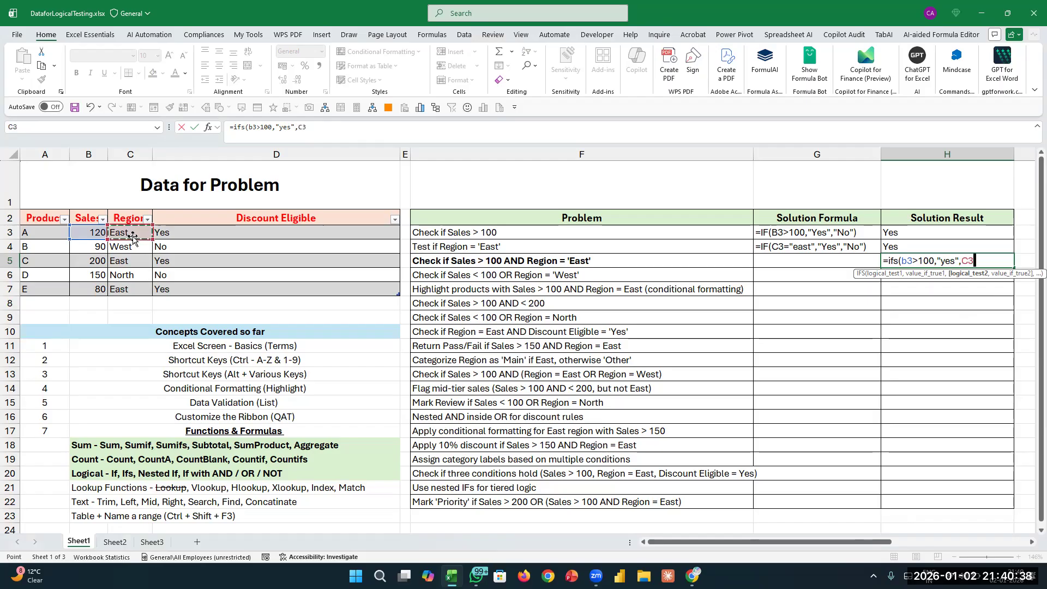
{"action": "type", "text": "=\"east\","}
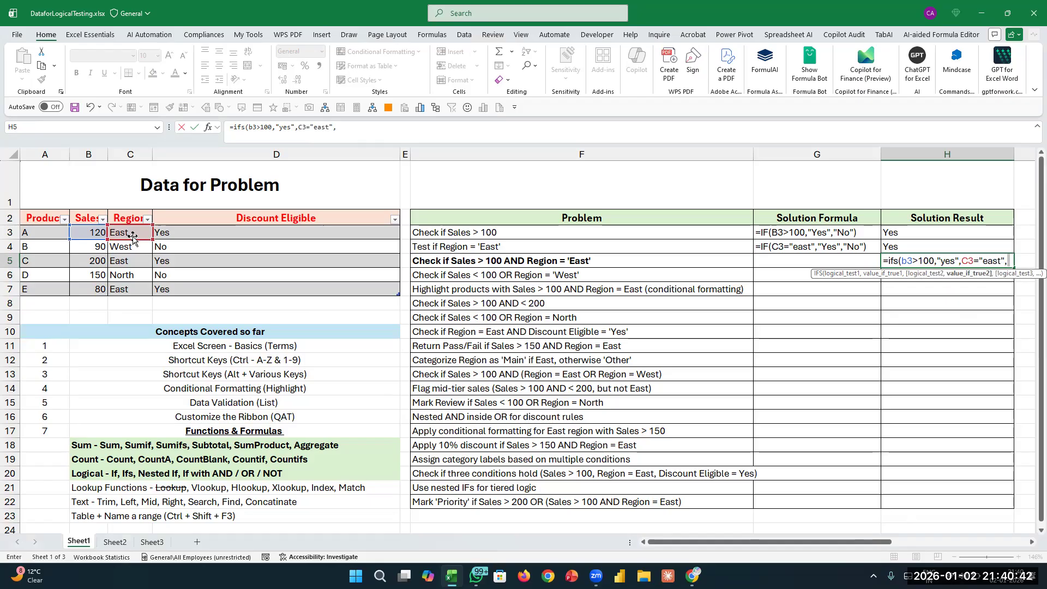
{"action": "type", "text": "\"yes\")"}
{"action": "key", "text": "Return"}
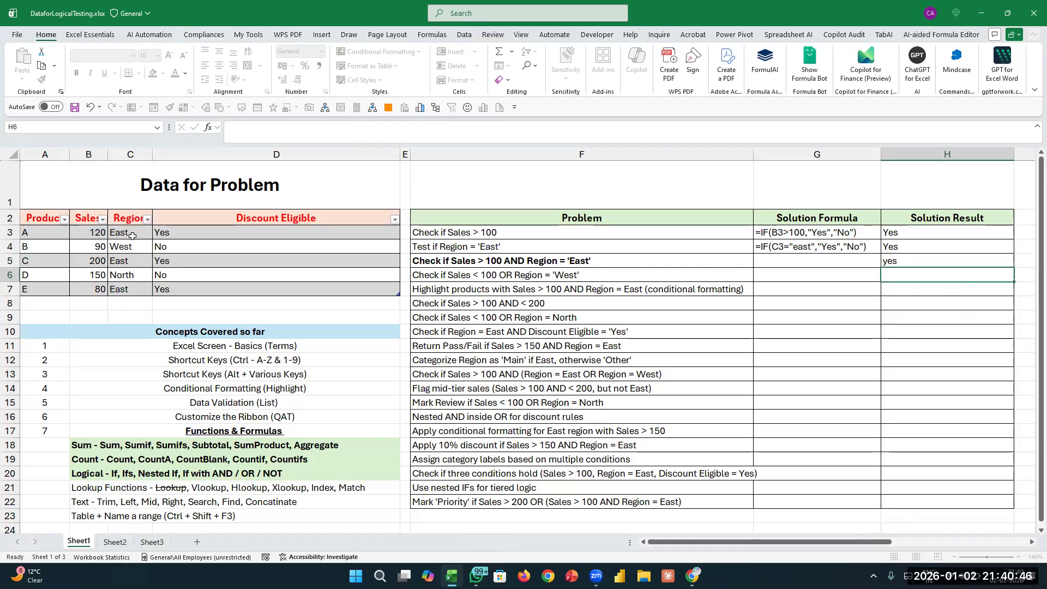
Fill the FORMULATEXT formula from G4 down into G5 to display the H5 formula as text.
{"action": "key", "text": "Left"}
{"action": "key", "text": "Up"}
{"action": "key", "text": "ctrl+d"}
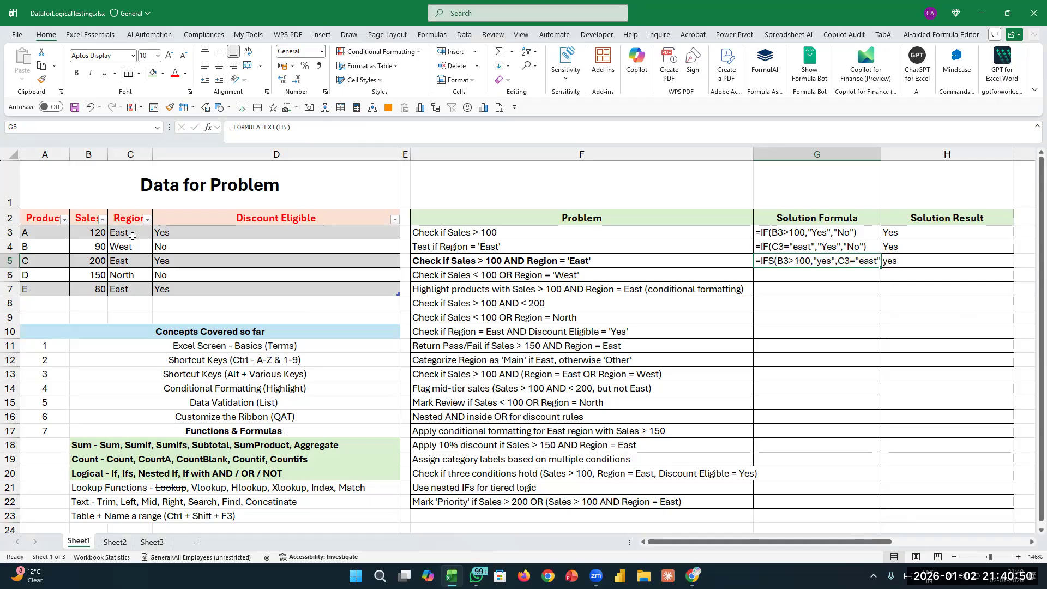
Review the IFS formula in H5 and the product A row in the data table that it tests.
{"action": "key", "text": "Right"}
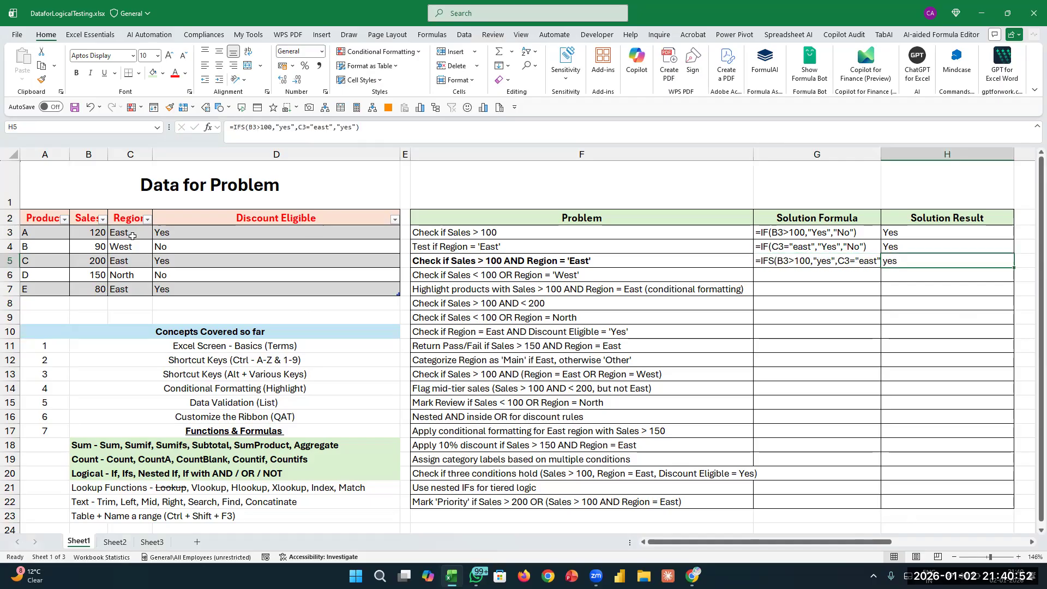
{"action": "key", "text": "Left"}
{"action": "key", "text": "Left"}
{"action": "key", "text": "Left"}
{"action": "key", "text": "Left"}
{"action": "key", "text": "Left"}
{"action": "key", "text": "Left"}
{"action": "key", "text": "Up"}
{"action": "key", "text": "Up"}
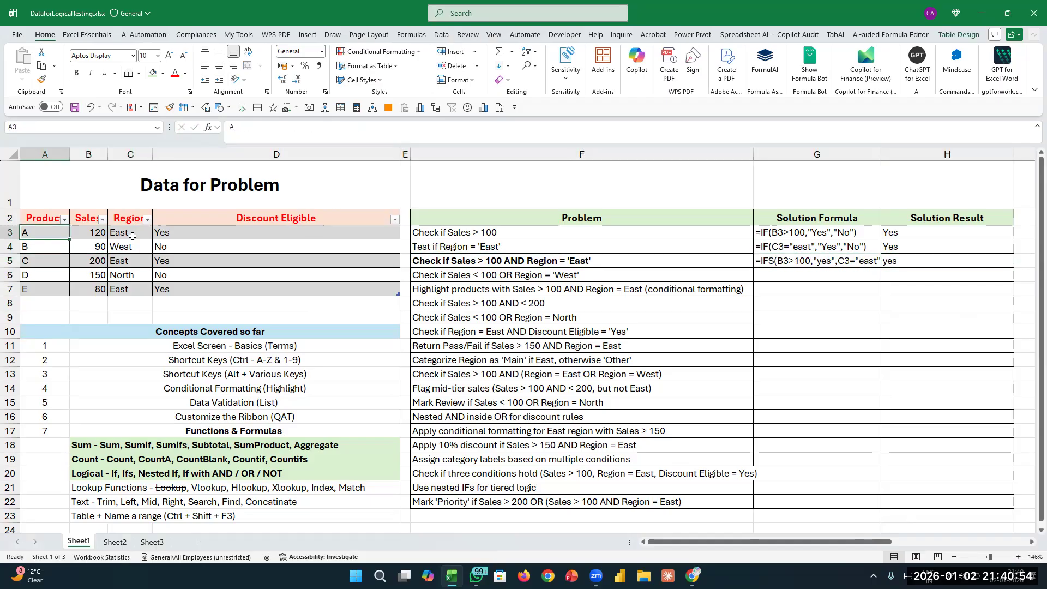
{"action": "key", "text": "Right"}
{"action": "key", "text": "Right"}
{"action": "key", "text": "Right"}
{"action": "key", "text": "Right"}
{"action": "key", "text": "Right"}
{"action": "key", "text": "Right"}
{"action": "key", "text": "Right"}
{"action": "key", "text": "Right"}
{"action": "key", "text": "Right"}
{"action": "key", "text": "Right"}
Widen the Solution Formula column G so the full IFS formula text in G5 fits.
{"action": "key", "text": "Down"}
{"action": "key", "text": "Down"}
{"action": "key", "text": "Left"}
{"action": "key", "text": "Left"}
{"action": "key", "text": "Left"}
{"action": "key", "text": "Left"}
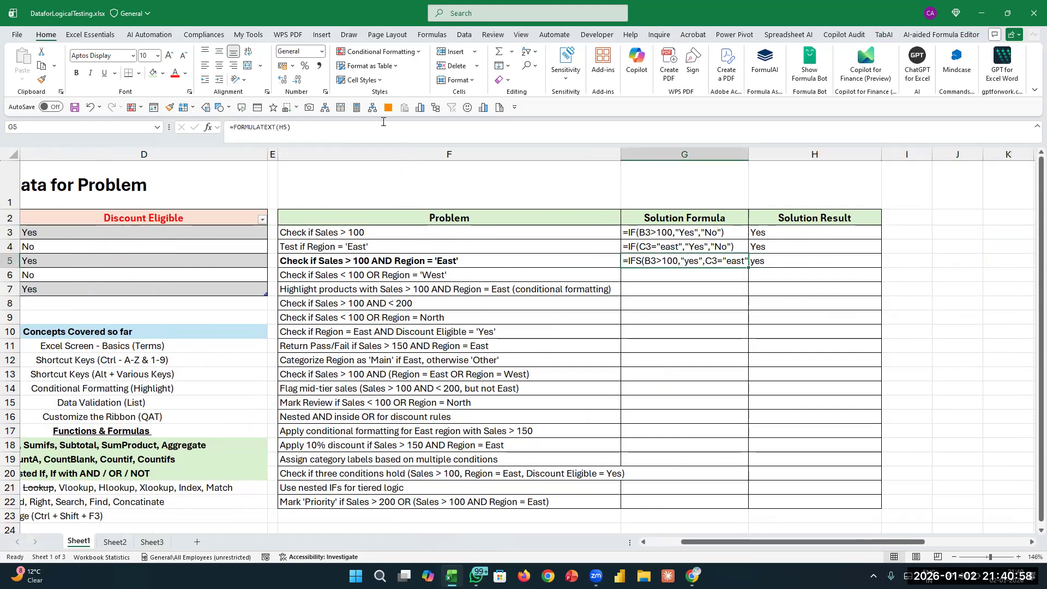
{"action": "left_click_drag", "start_coordinate": [743, 158], "coordinate": [817, 156]}
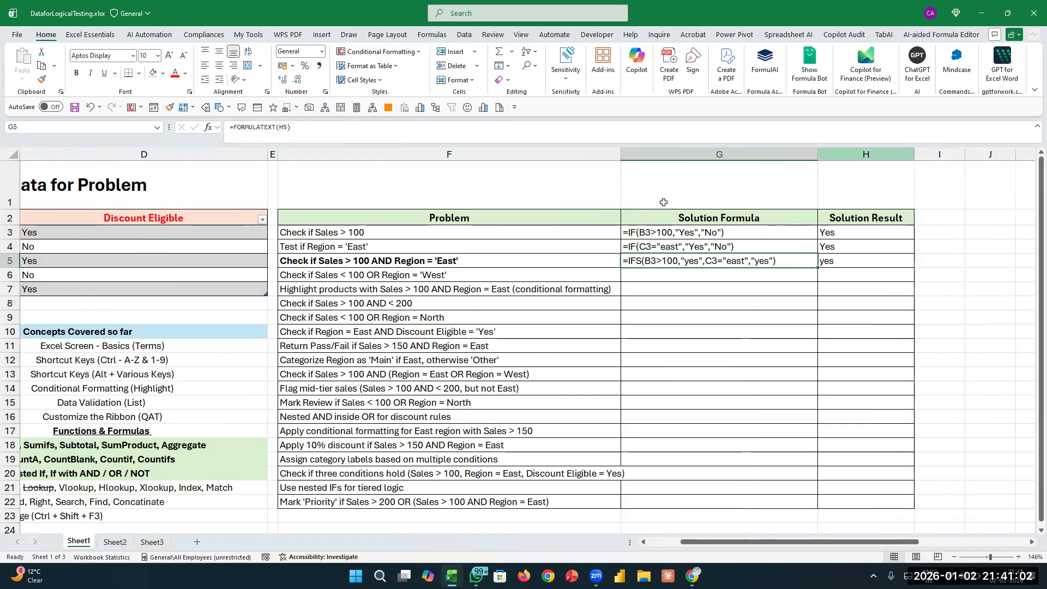
Change product A's Region in C3 to West to test the solution formulas.
{"action": "scroll", "coordinate": [582, 249], "scroll_direction": "left", "scroll_amount": 2}
{"action": "left_click", "coordinate": [128, 232]}
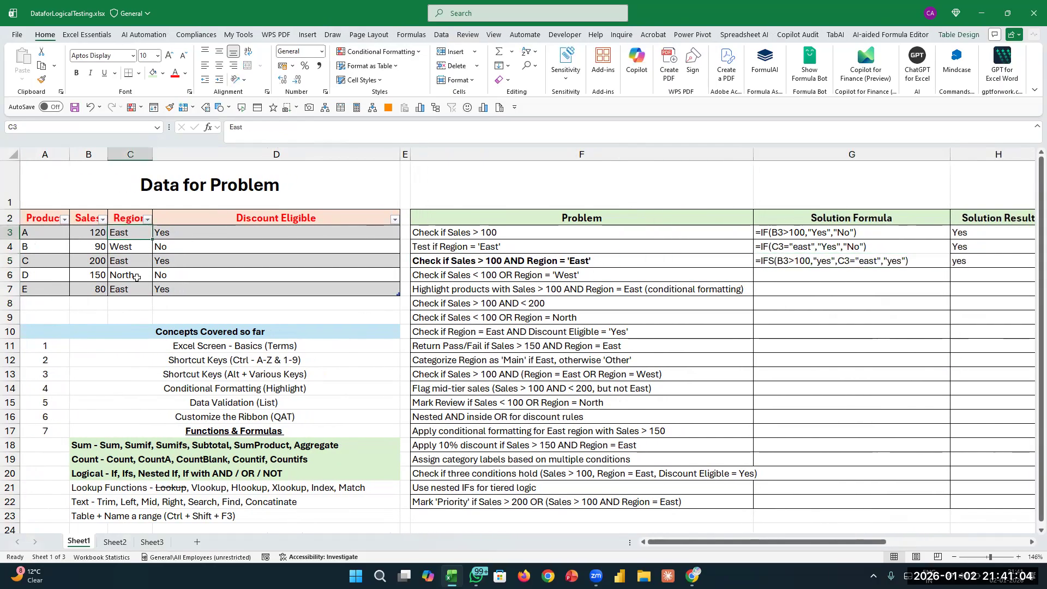
{"action": "type", "text": "West"}
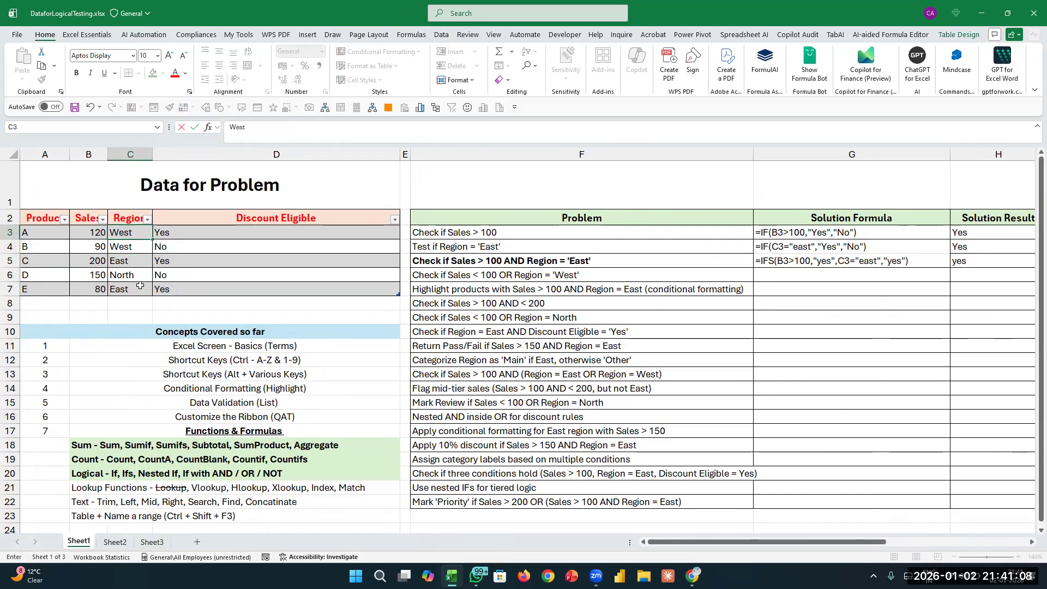
{"action": "key", "text": "Return"}
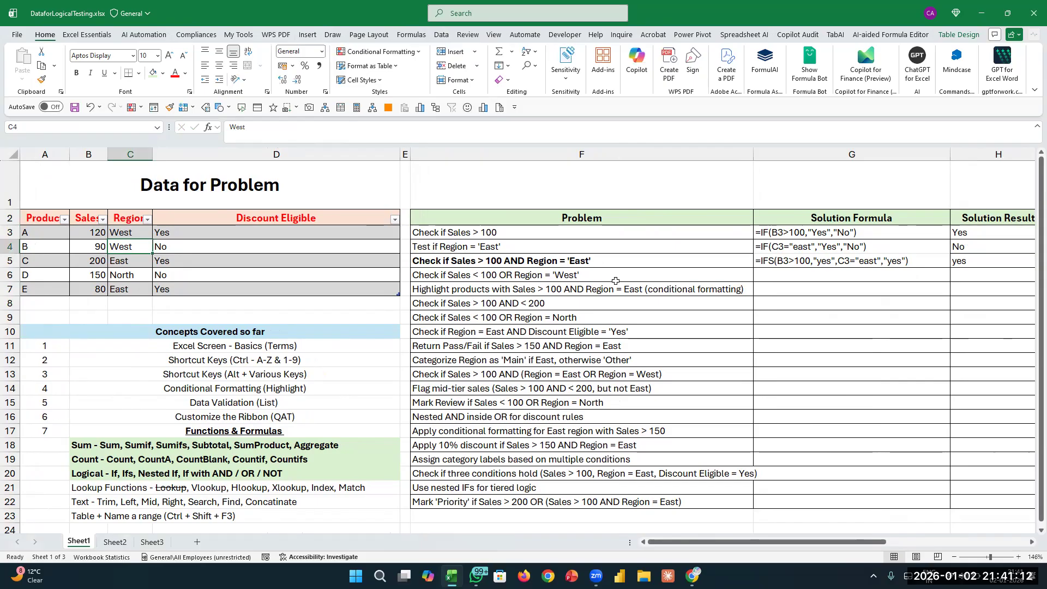
Review the solution results in H4 and H5 against product A's West region.
{"action": "left_click", "coordinate": [982, 250]}
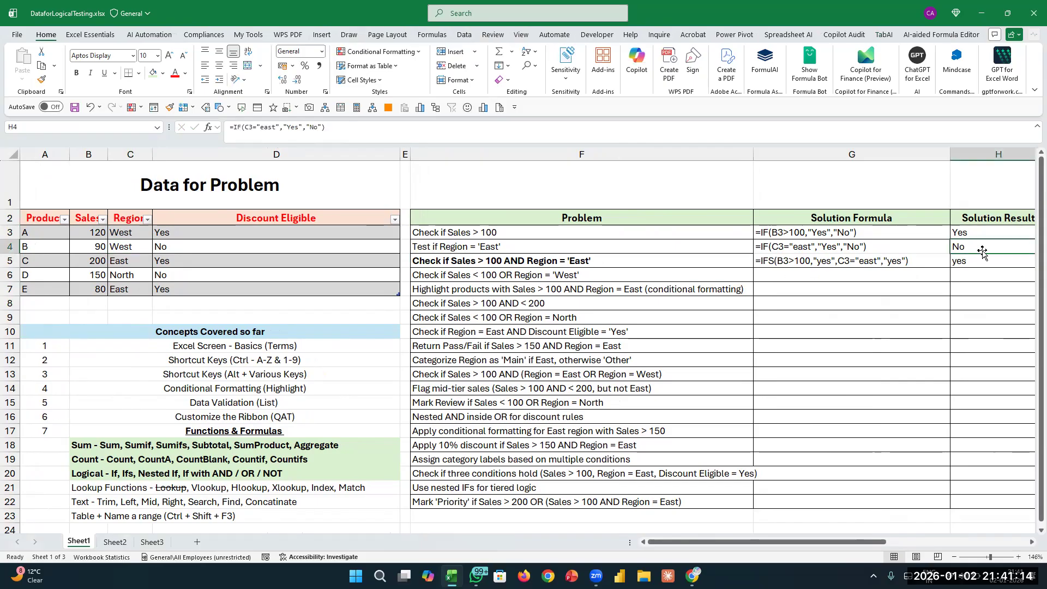
{"action": "left_click", "coordinate": [980, 260]}
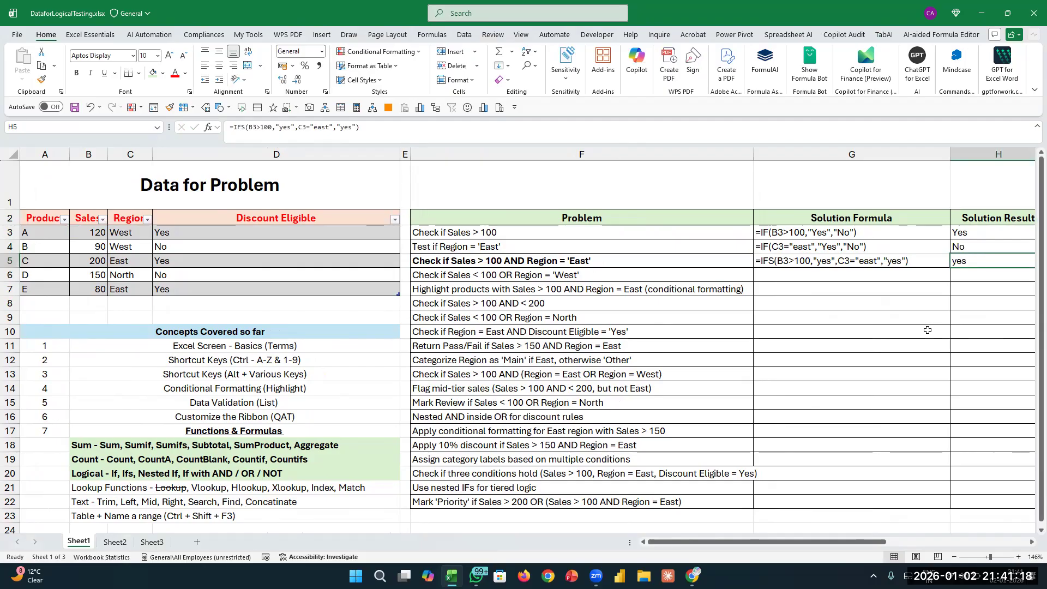
{"action": "scroll", "coordinate": [927, 330], "scroll_direction": "right", "scroll_amount": 2}
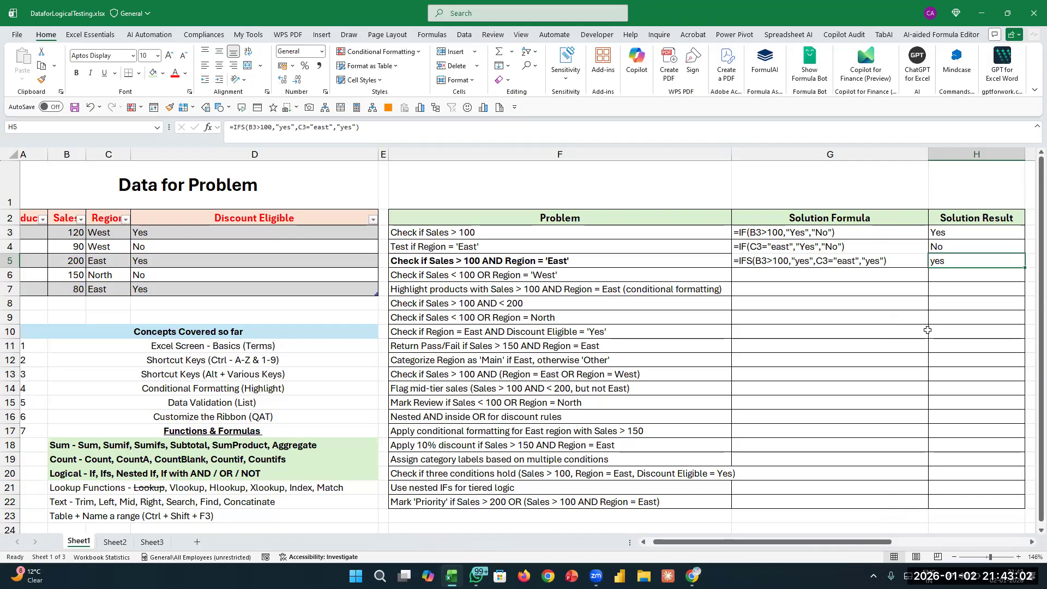
{"action": "scroll", "coordinate": [927, 330], "scroll_direction": "left", "scroll_amount": 1}
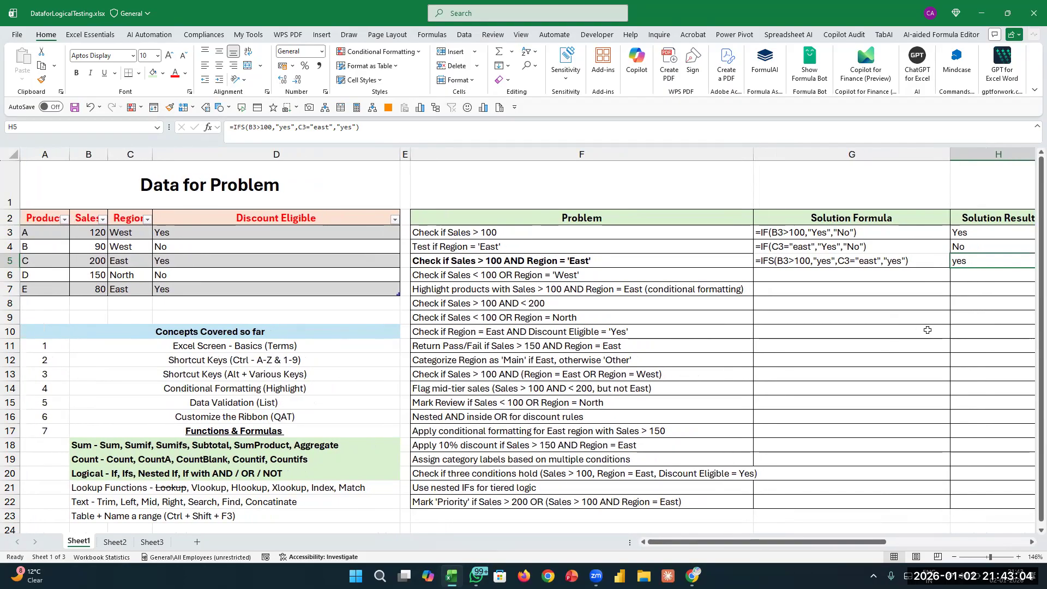
Clear the IFS formula from H5, keeping only the equals sign.
{"action": "key", "text": "F2"}
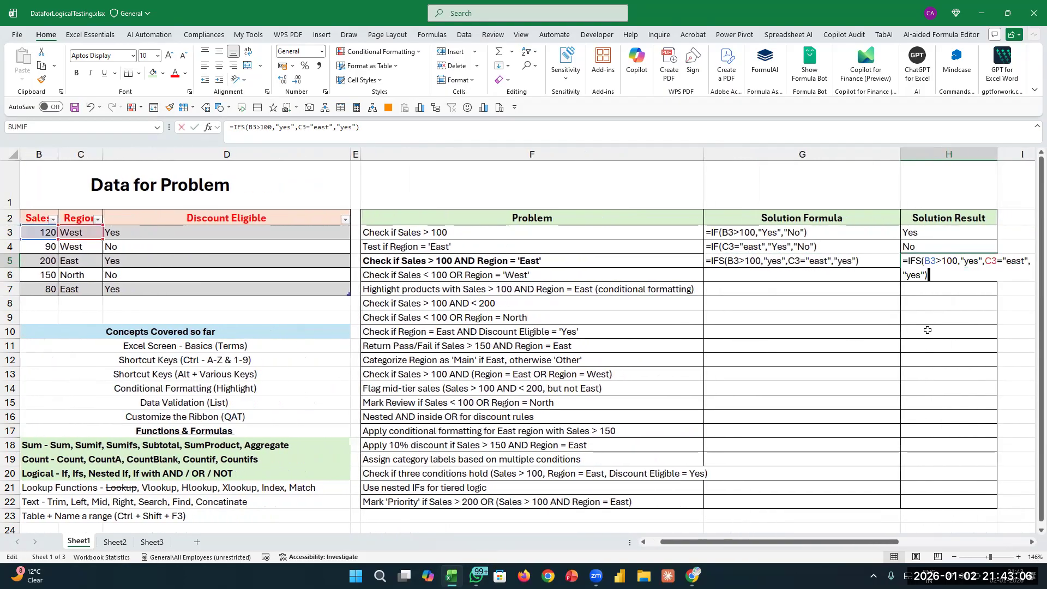
{"action": "key", "text": "ctrl+shift+Left"}
{"action": "key", "text": "ctrl+shift+Left"}
{"action": "key", "text": "ctrl+shift+Left"}
{"action": "key", "text": "ctrl+shift+Left"}
{"action": "key", "text": "ctrl+shift+Left"}
{"action": "key", "text": "ctrl+shift+Left"}
{"action": "key", "text": "ctrl+shift+Left"}
{"action": "key", "text": "ctrl+shift+Left"}
{"action": "key", "text": "ctrl+shift+Left"}
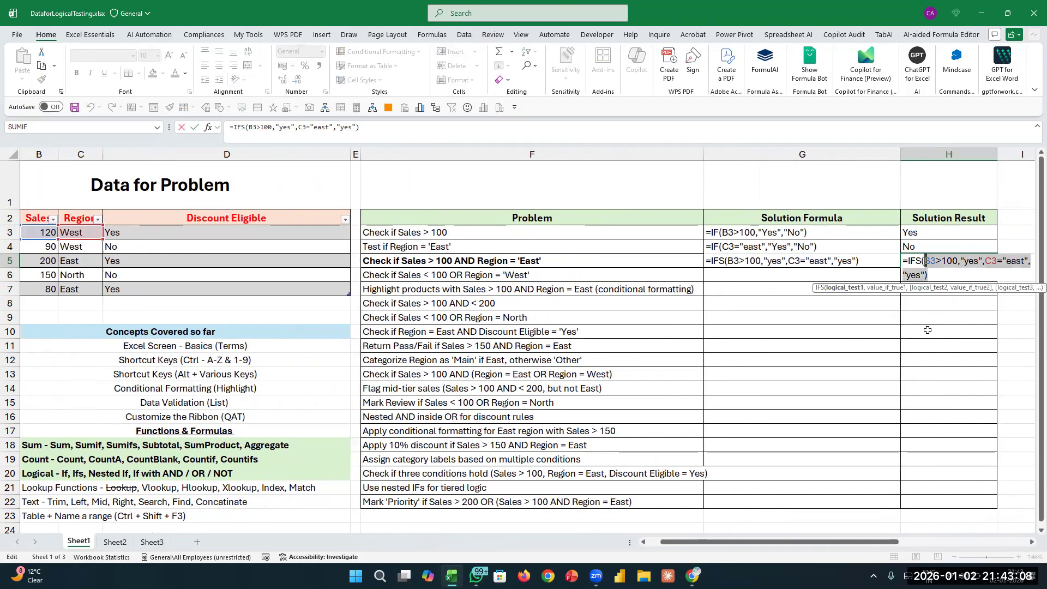
{"action": "key", "text": "BackSpace"}
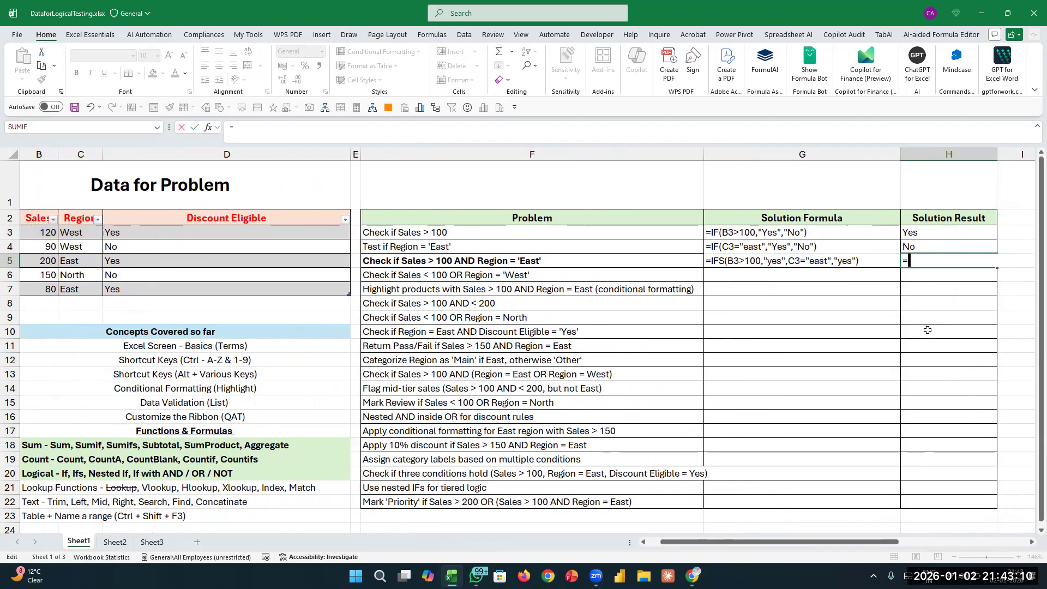
{"action": "scroll", "coordinate": [926, 330], "scroll_direction": "left", "scroll_amount": 2}
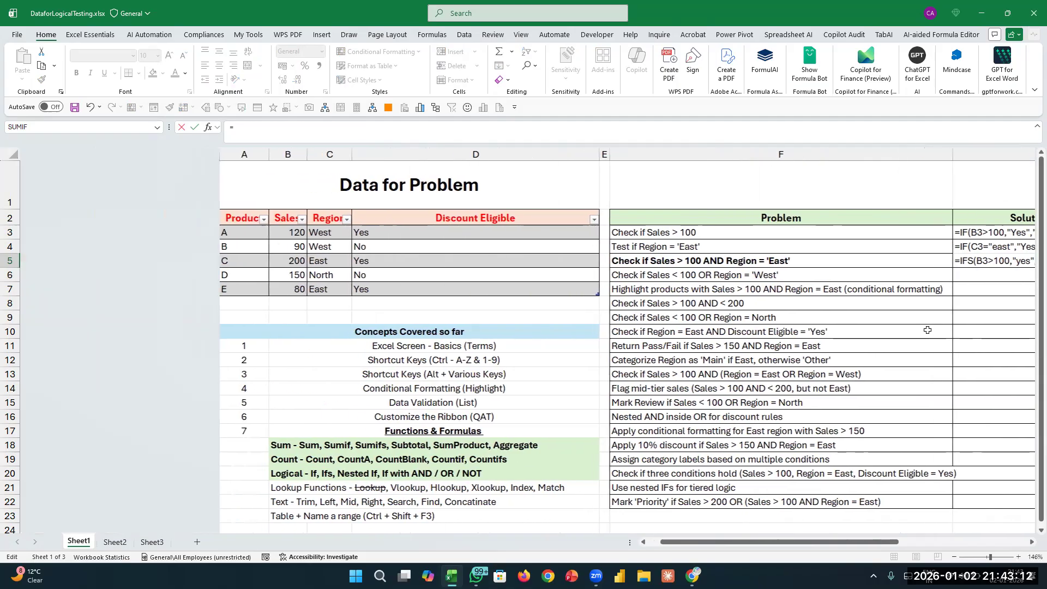
{"action": "scroll", "coordinate": [927, 330], "scroll_direction": "right", "scroll_amount": 2}
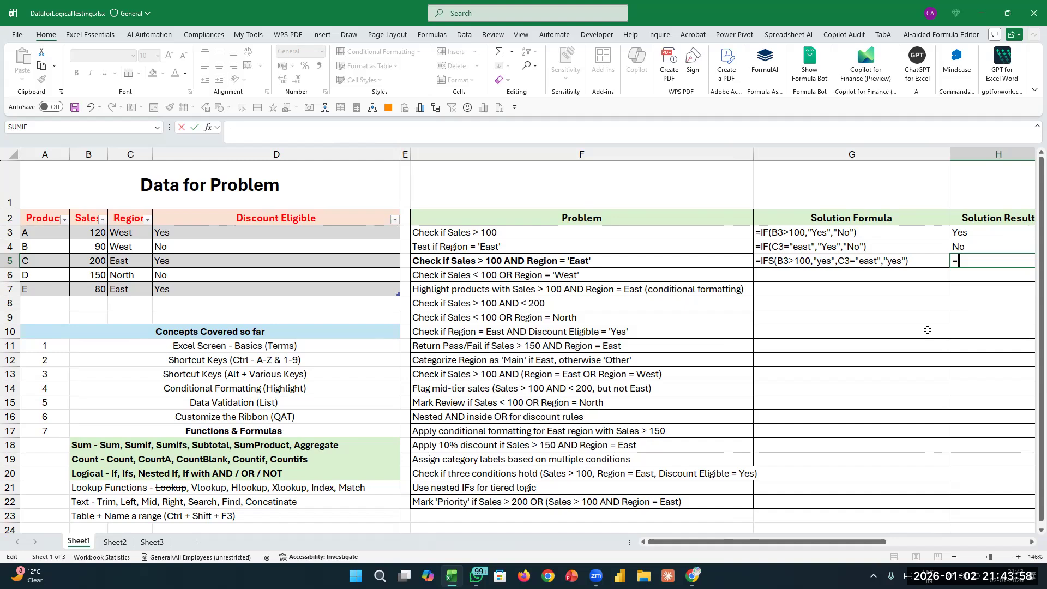
Enter the nested formula =IF(B3>100,IF(C3="east","Yes","No")) in H5 for the Sales > 100 AND Region = 'East' problem.
{"action": "type", "text": "if("}
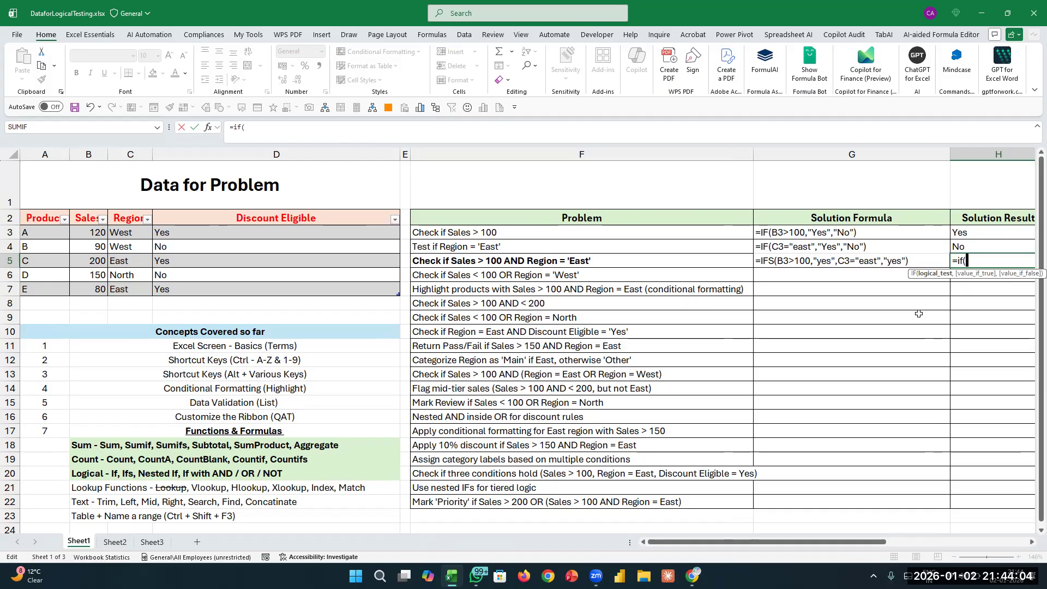
{"action": "type", "text": "b2"}
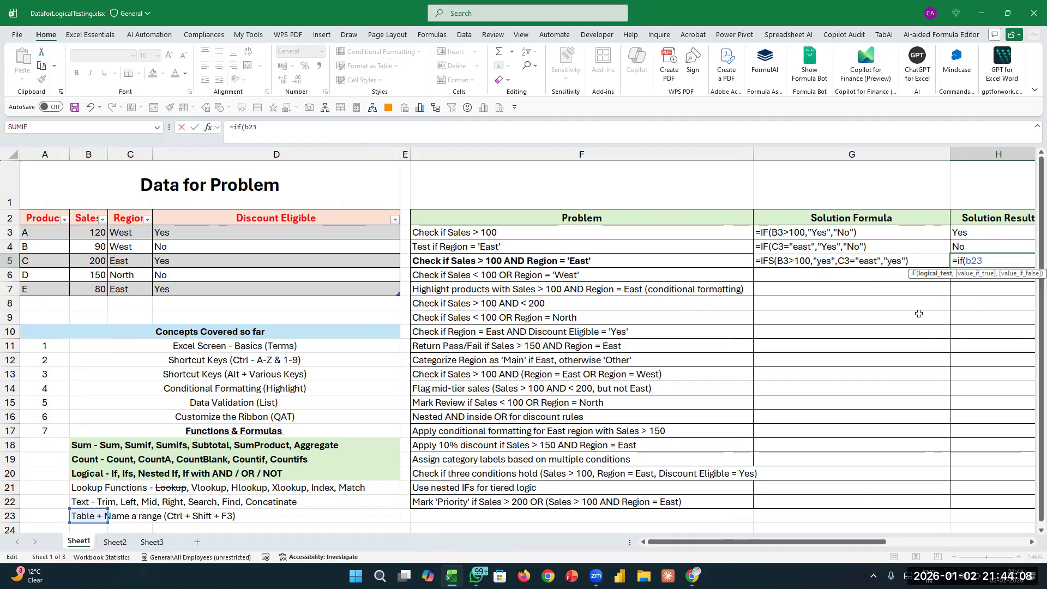
{"action": "key", "text": "BackSpace"}
{"action": "type", "text": "3>"}
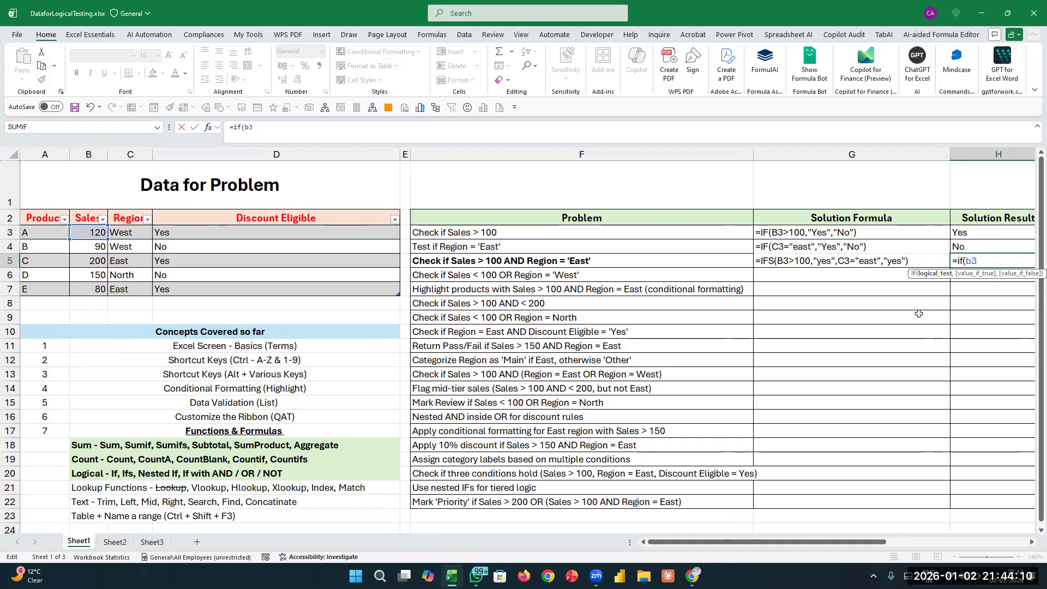
{"action": "type", "text": "100,"}
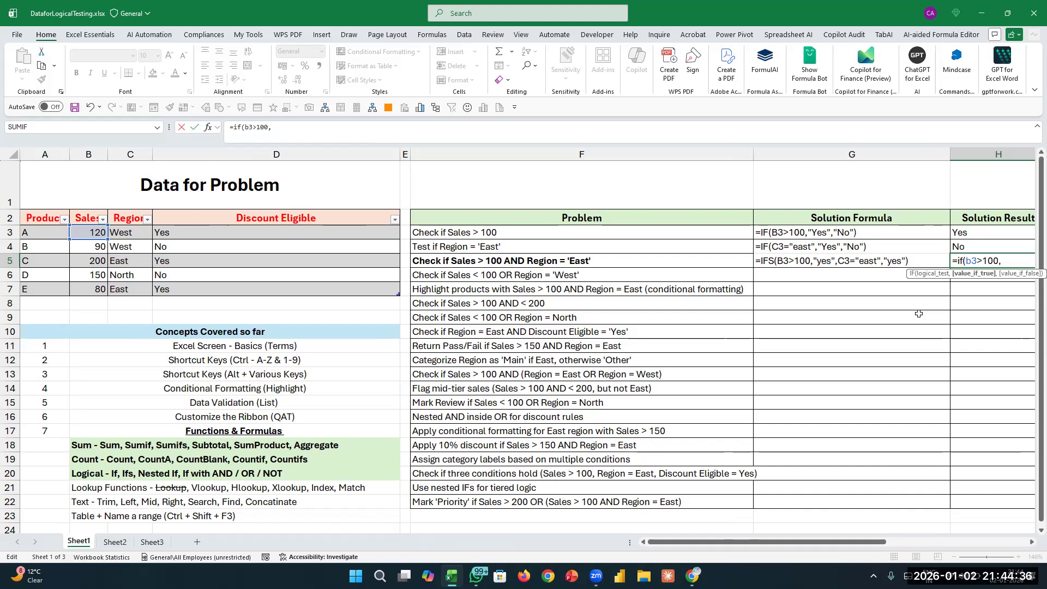
{"action": "type", "text": "if("}
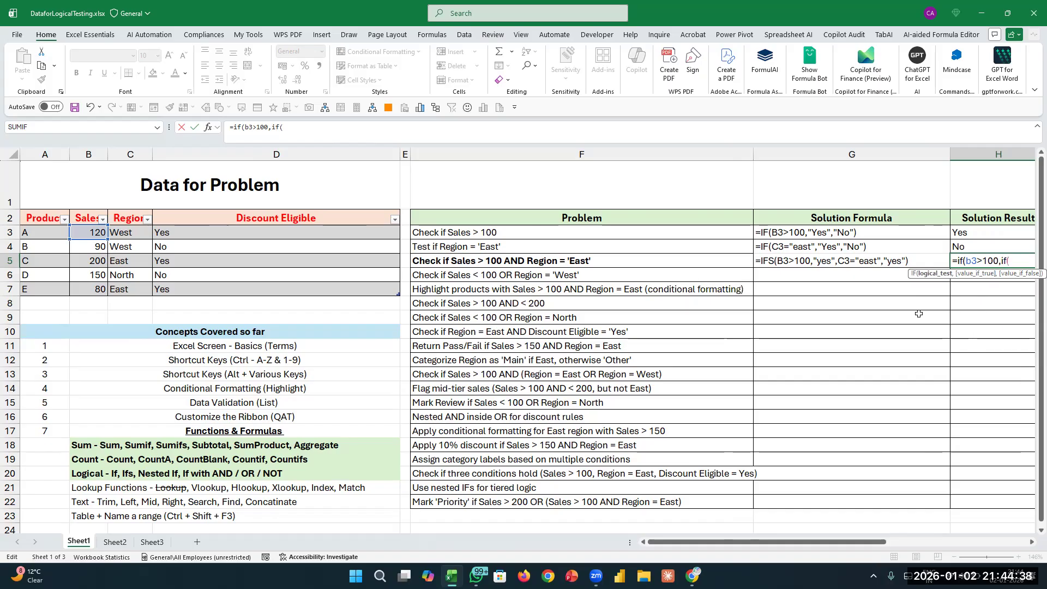
{"action": "type", "text": "c3=\"east\","}
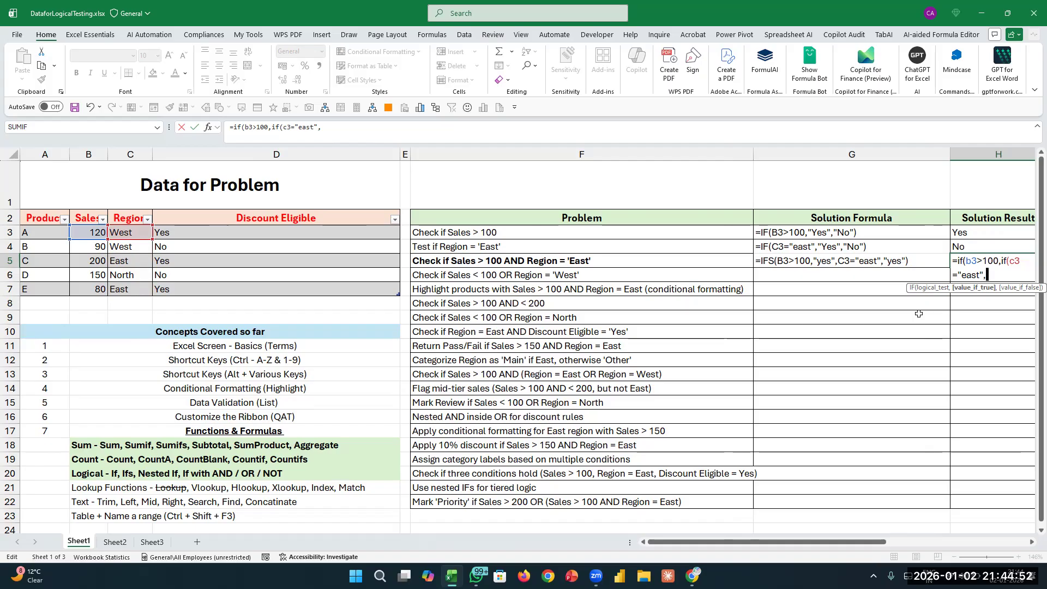
{"action": "type", "text": "\"Yes\","}
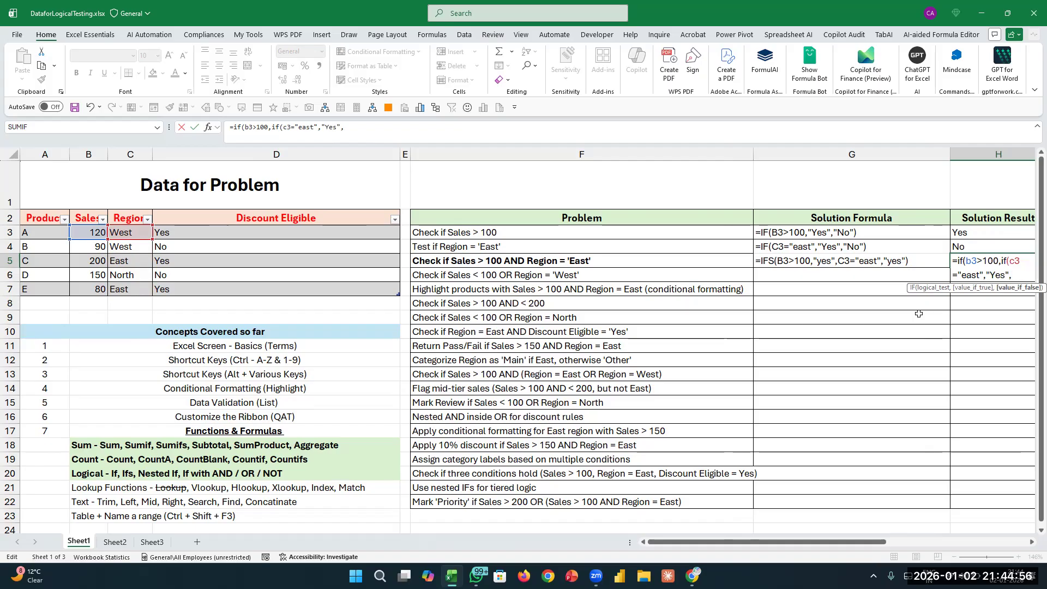
{"action": "type", "text": "\"No\"))"}
{"action": "key", "text": "Return"}
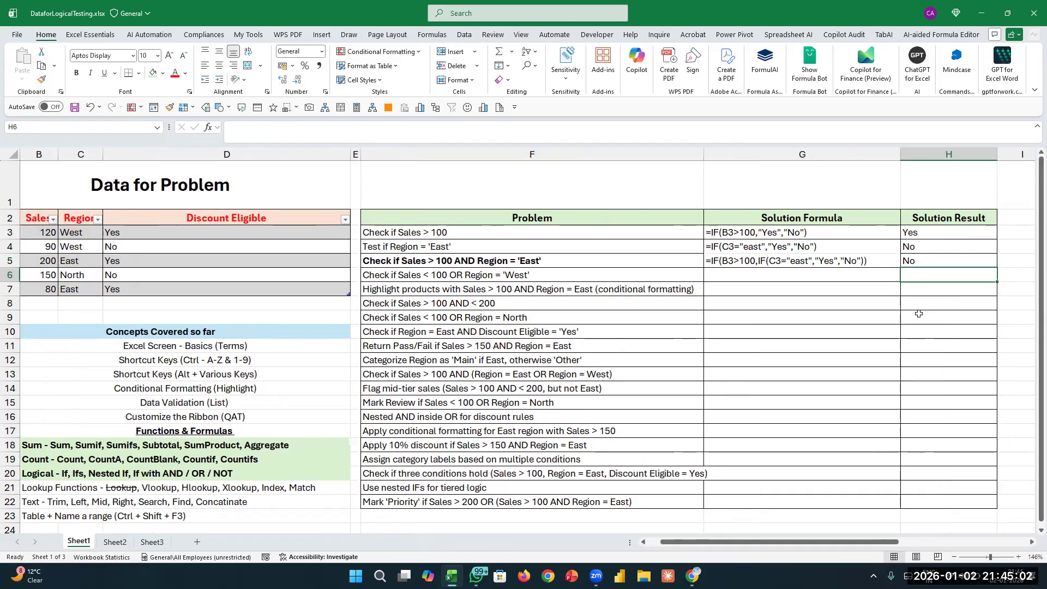
Inspect the nested IF formula in H5 and the cells it references without changing it.
{"action": "key", "text": "Up"}
{"action": "key", "text": "F2"}
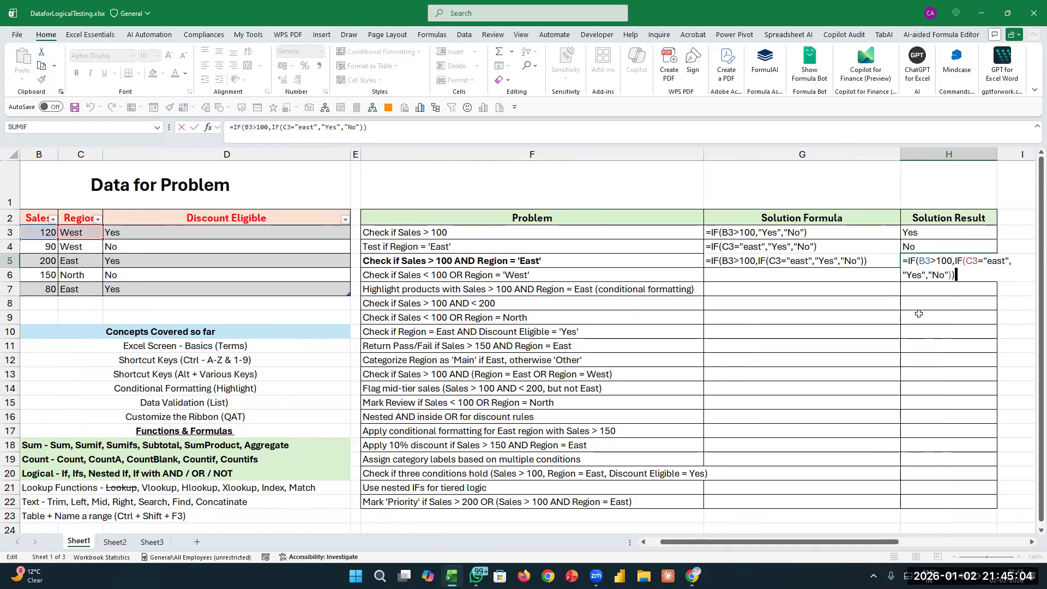
{"action": "key", "text": "Escape"}
Change product A's Region in C3 to East to test the nested IF formula.
{"action": "scroll", "coordinate": [919, 314], "scroll_direction": "left", "scroll_amount": 1}
{"action": "scroll", "coordinate": [919, 314], "scroll_direction": "left", "scroll_amount": 1}
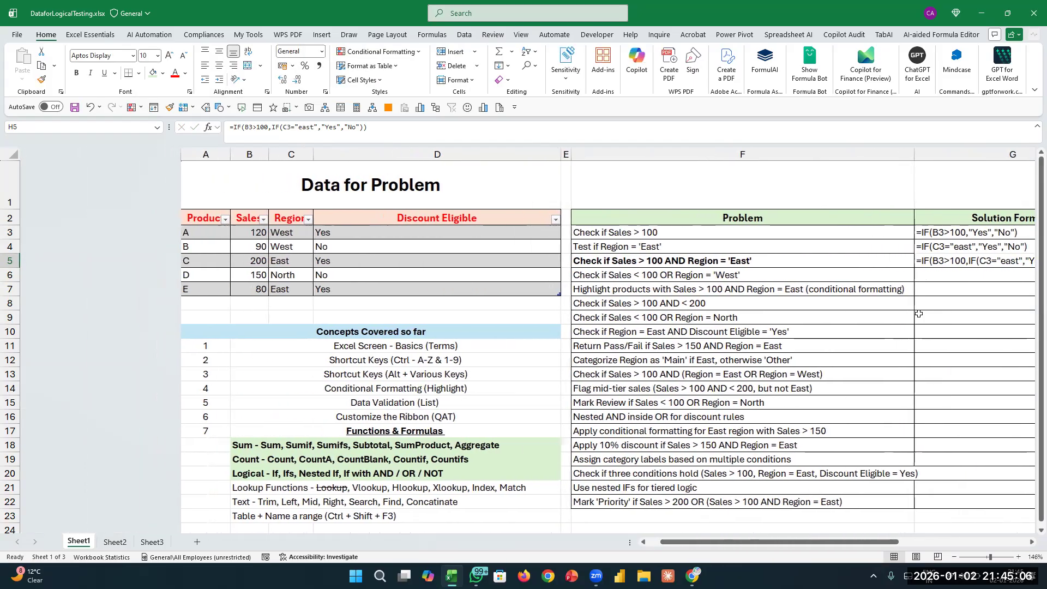
{"action": "left_click", "coordinate": [125, 245]}
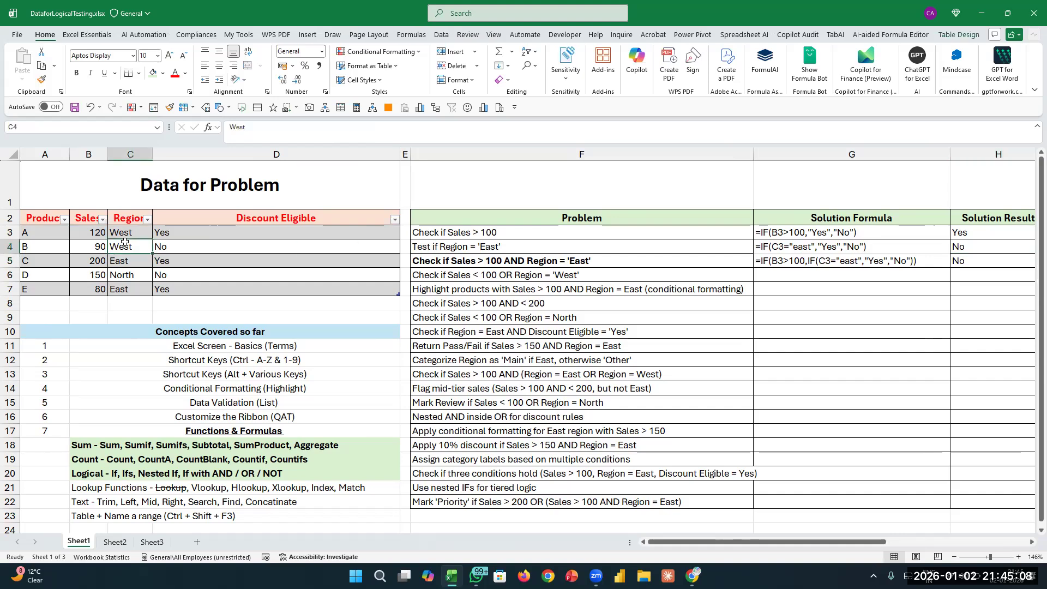
{"action": "key", "text": "Up"}
{"action": "type", "text": "East"}
{"action": "key", "text": "Return"}
Set product A's Sales in B3 to 90 and check the nested IF result in H5.
{"action": "key", "text": "Left"}
{"action": "key", "text": "Up"}
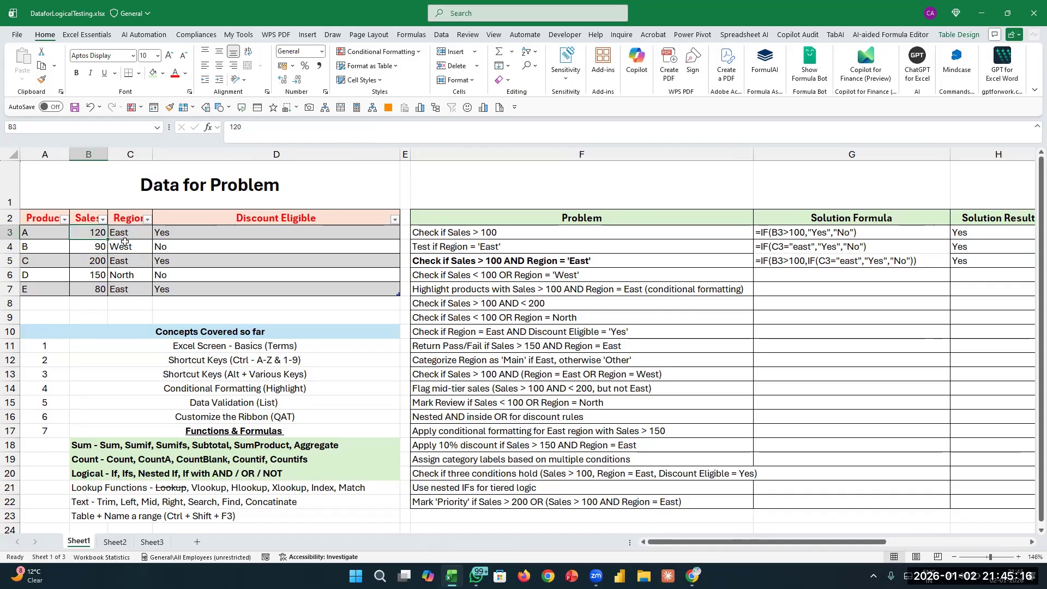
{"action": "type", "text": "90"}
{"action": "key", "text": "Return"}
{"action": "key", "text": "Right"}
{"action": "key", "text": "Right"}
{"action": "key", "text": "Right"}
{"action": "key", "text": "Right"}
{"action": "key", "text": "Right"}
{"action": "key", "text": "Right"}
{"action": "key", "text": "Down"}
{"action": "key", "text": "Down"}
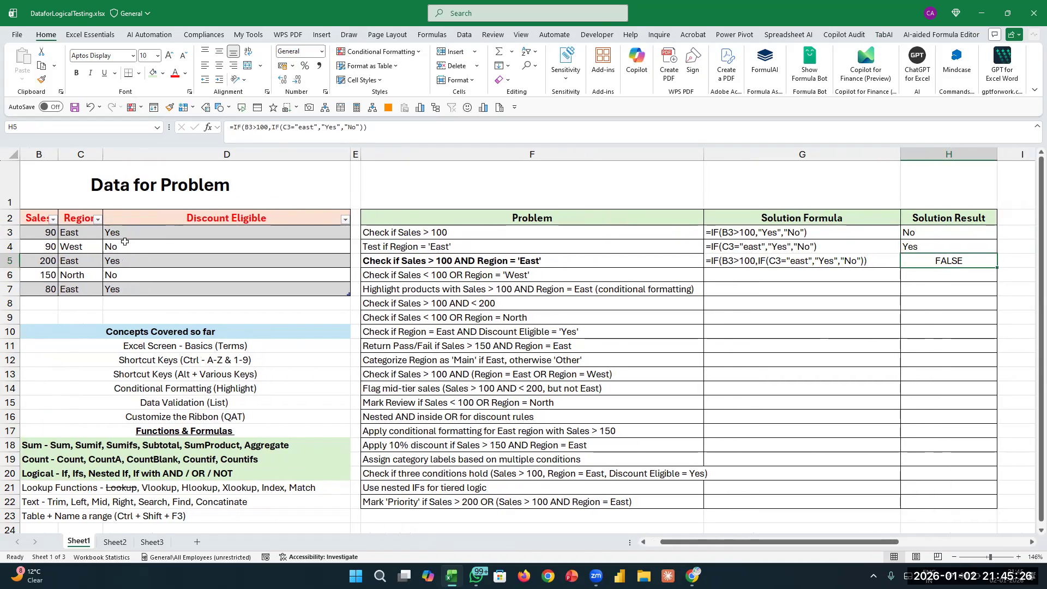
{"action": "scroll", "coordinate": [166, 303], "scroll_direction": "right", "scroll_amount": 2}
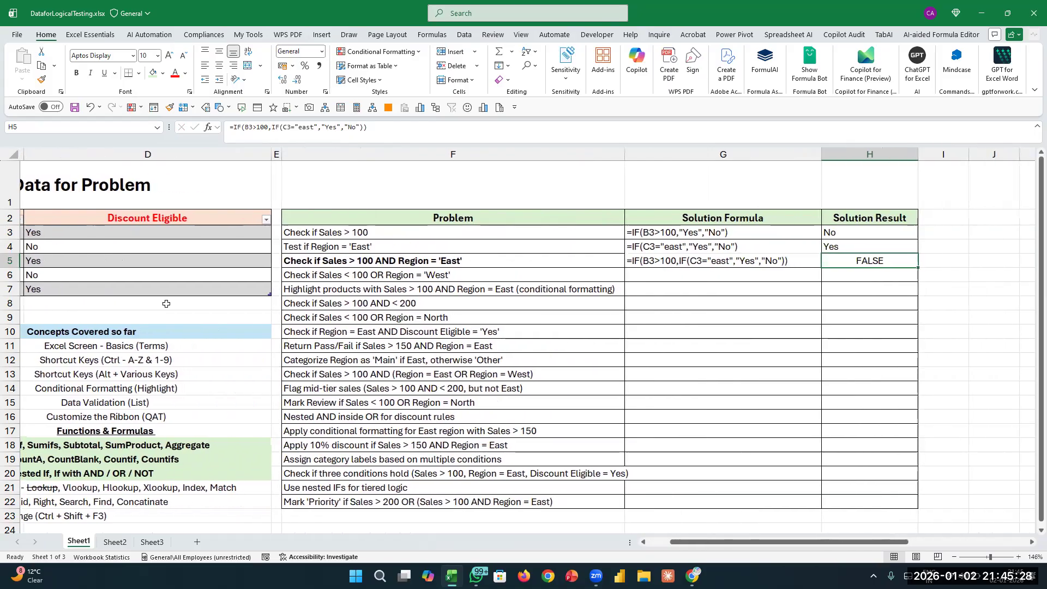
Open the H5 formula for editing and highlight its first logical test, B3>100.
{"action": "key", "text": "F2"}
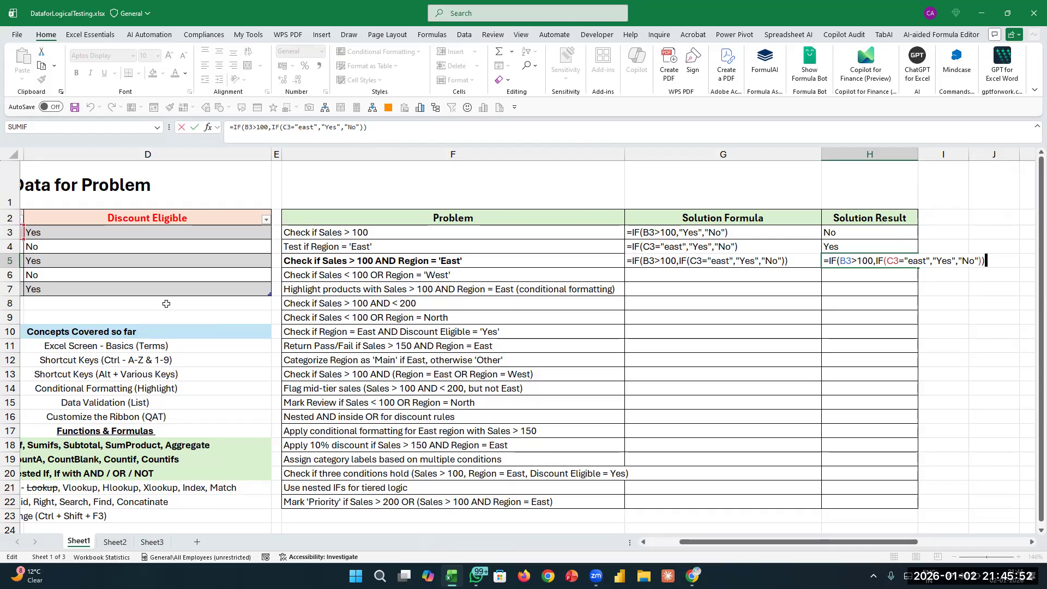
{"action": "key", "text": "Left"}
{"action": "key", "text": "Left"}
{"action": "key", "text": "Left"}
{"action": "key", "text": "Left"}
{"action": "key", "text": "Left"}
{"action": "key", "text": "Left"}
{"action": "key", "text": "Left"}
{"action": "key", "text": "Left"}
{"action": "key", "text": "Left"}
{"action": "key", "text": "Left"}
{"action": "key", "text": "Left"}
{"action": "key", "text": "Left"}
{"action": "key", "text": "Left"}
{"action": "key", "text": "Left"}
{"action": "key", "text": "Left"}
{"action": "key", "text": "Left"}
{"action": "key", "text": "Left"}
{"action": "key", "text": "Left"}
{"action": "key", "text": "Left"}
{"action": "key", "text": "Left"}
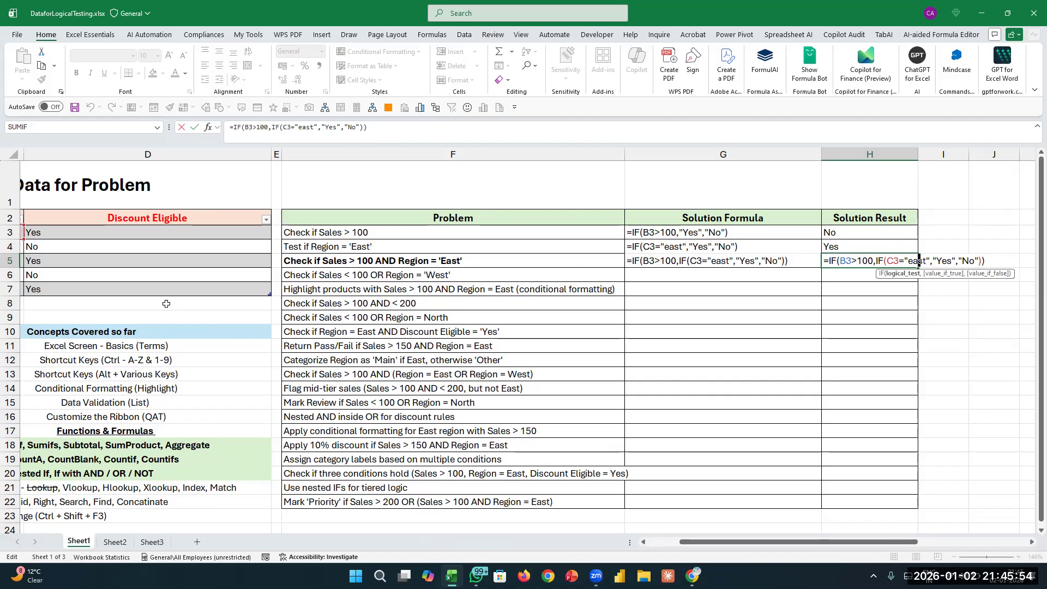
{"action": "key", "text": "Caps_Lock"}
{"action": "key", "text": "Right"}
{"action": "key", "text": "Right"}
{"action": "key", "text": "Right"}
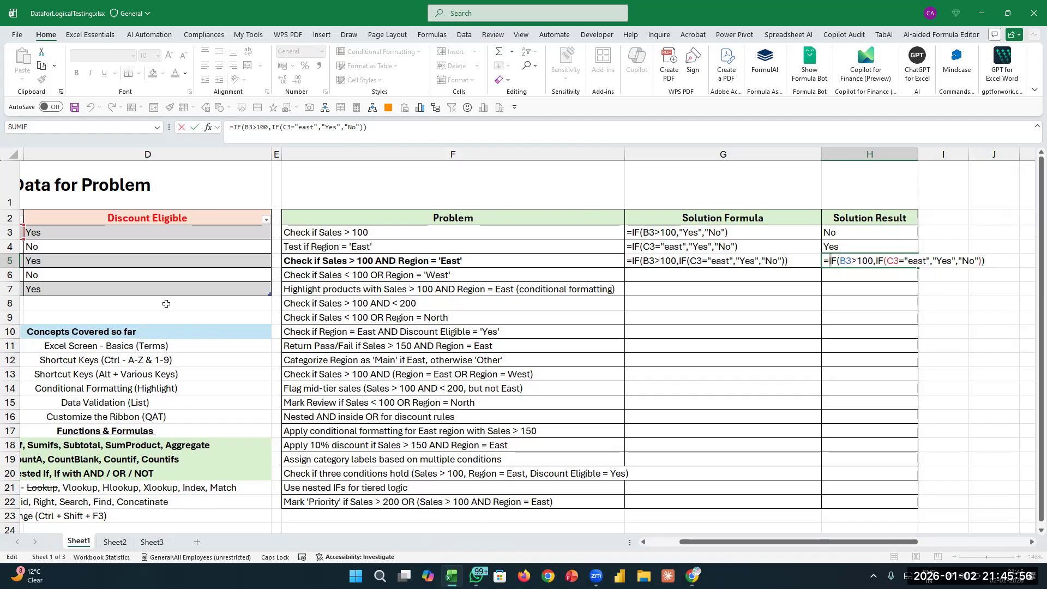
{"action": "key", "text": "Caps_Lock"}
{"action": "key", "text": "Right"}
{"action": "key", "text": "shift+Right"}
{"action": "key", "text": "shift+Right"}
{"action": "key", "text": "shift+Right"}
{"action": "key", "text": "shift+Right"}
{"action": "key", "text": "shift+Right"}
{"action": "key", "text": "shift+Right"}
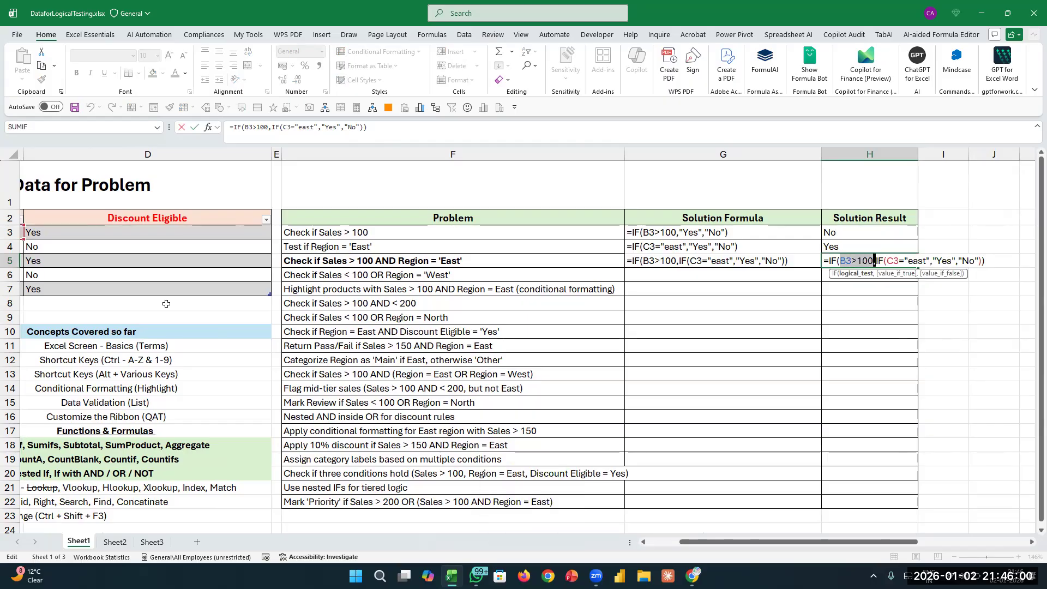
Highlight the inner IF(C3="east","Yes","No") that serves as the outer IF's value-if-true argument in H5.
{"action": "key", "text": "Right"}
{"action": "key", "text": "Right"}
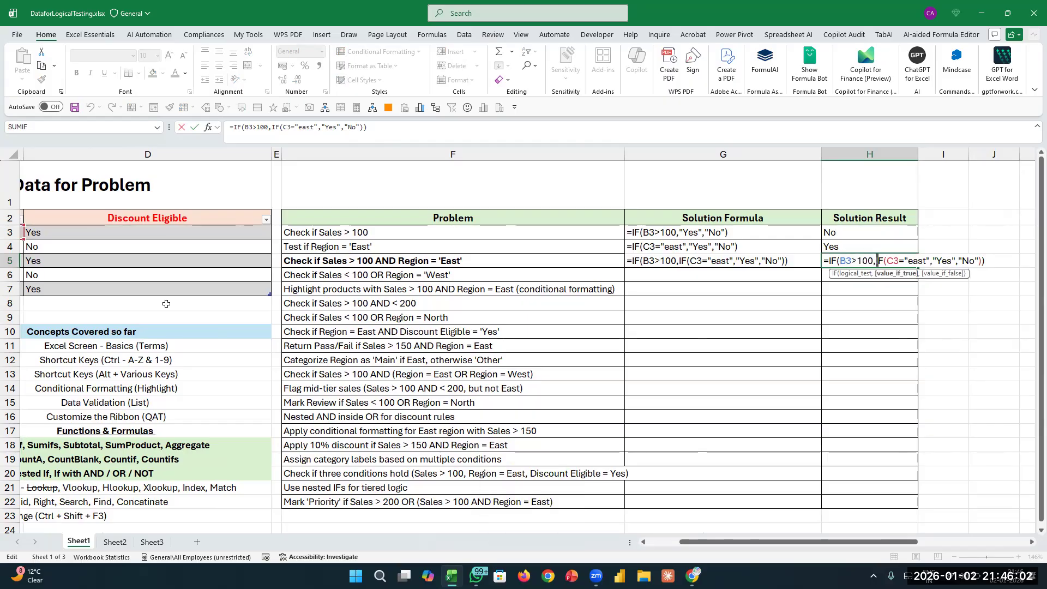
{"action": "key", "text": "shift+Right"}
{"action": "key", "text": "shift+Right"}
{"action": "key", "text": "shift+Right"}
{"action": "key", "text": "shift+Right"}
{"action": "key", "text": "shift+Right"}
{"action": "key", "text": "shift+Right"}
{"action": "key", "text": "shift+Right"}
{"action": "key", "text": "shift+Right"}
{"action": "key", "text": "shift+Right"}
{"action": "key", "text": "shift+Right"}
{"action": "key", "text": "shift+Right"}
{"action": "key", "text": "shift+Right"}
{"action": "key", "text": "shift+Right"}
{"action": "key", "text": "shift+Left"}
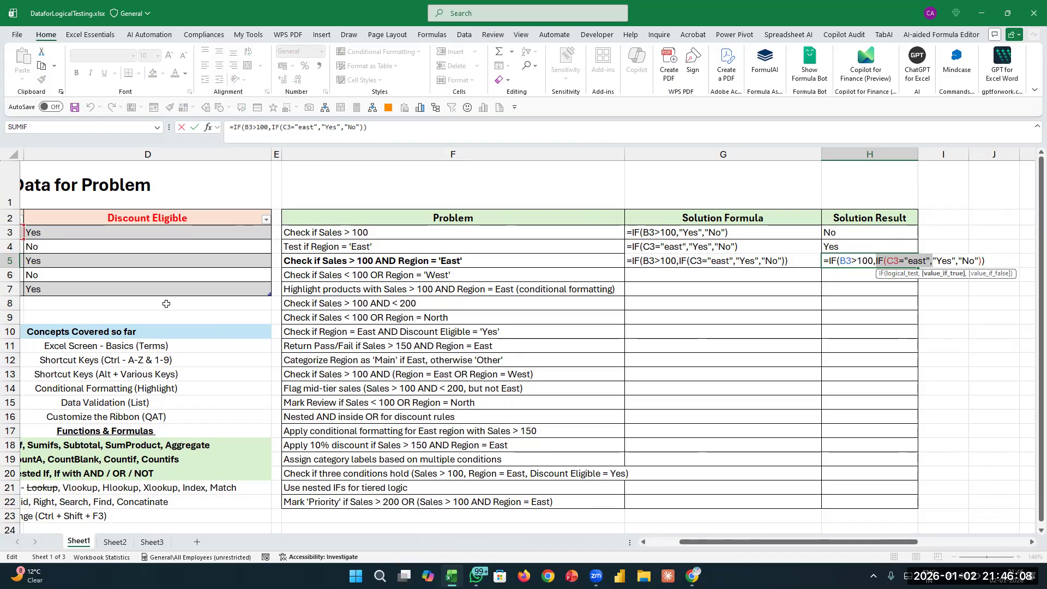
{"action": "key", "text": "shift+Right"}
{"action": "key", "text": "shift+Right"}
{"action": "key", "text": "shift+Right"}
{"action": "key", "text": "shift+Right"}
{"action": "key", "text": "shift+Right"}
{"action": "key", "text": "shift+Right"}
{"action": "key", "text": "shift+Right"}
{"action": "key", "text": "shift+Right"}
{"action": "key", "text": "shift+Right"}
{"action": "key", "text": "shift+Right"}
{"action": "key", "text": "shift+Right"}
{"action": "key", "text": "shift+Right"}
{"action": "key", "text": "shift+Right"}
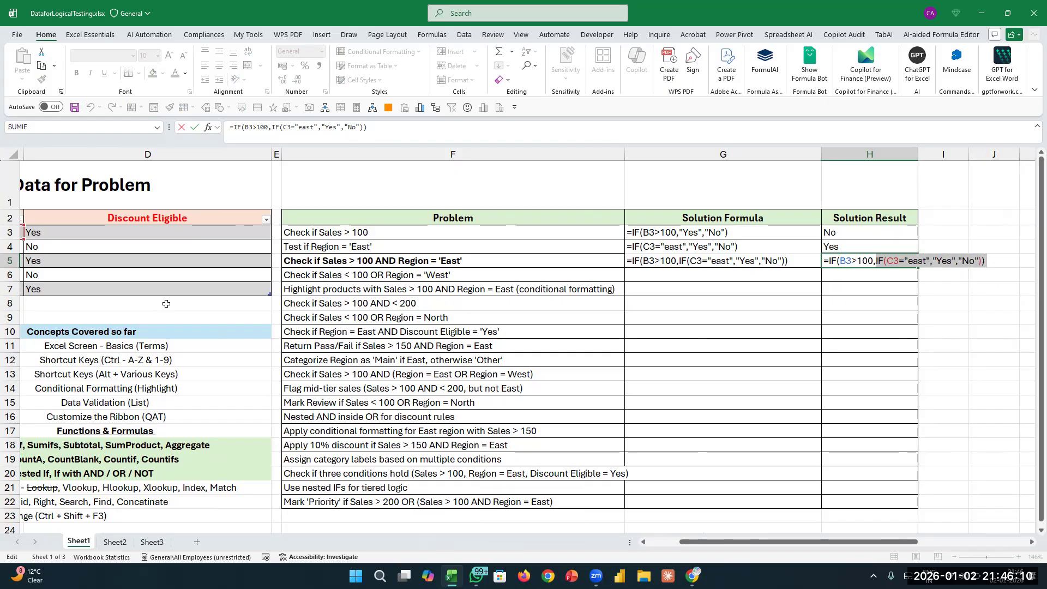
{"action": "key", "text": "shift+Left"}
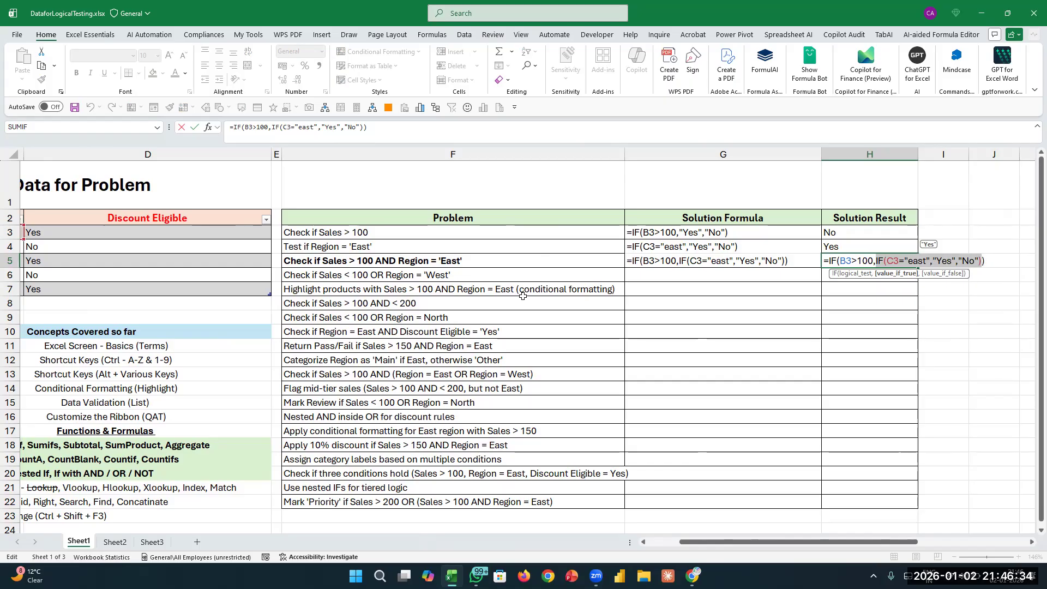
Compare the outer B3>100 test with the inner IF on C3 by highlighting each part of the H5 formula in turn.
{"action": "left_click", "coordinate": [852, 273]}
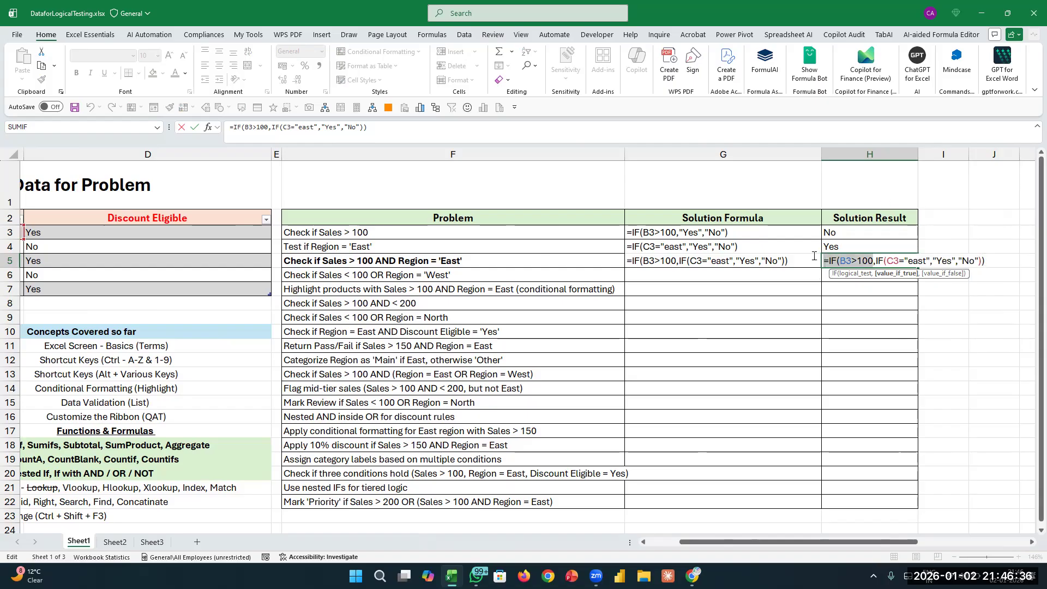
{"action": "left_click_drag", "start_coordinate": [874, 261], "coordinate": [981, 258]}
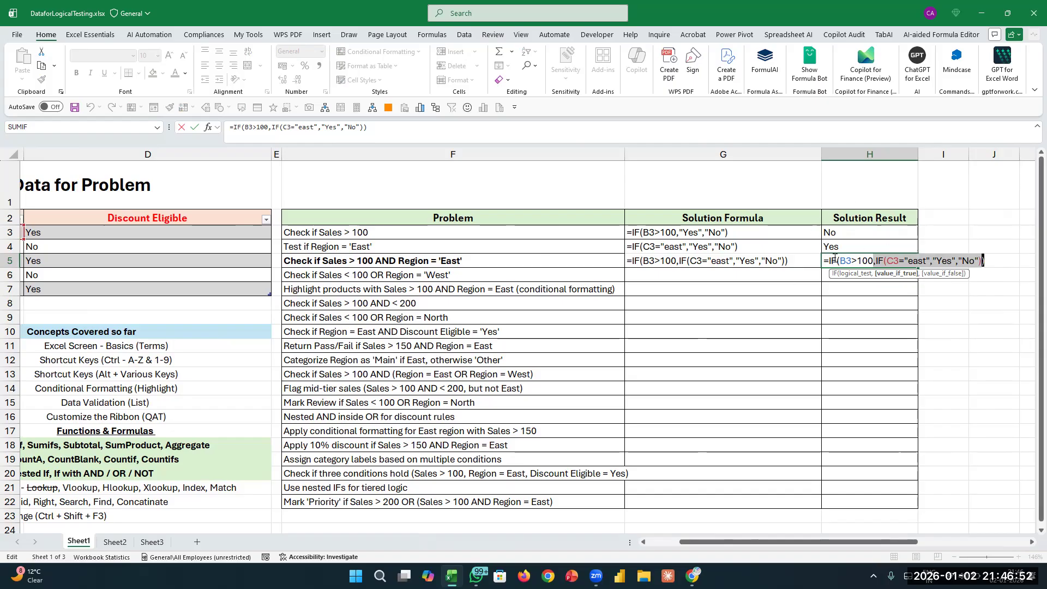
{"action": "left_click_drag", "start_coordinate": [839, 260], "coordinate": [874, 260]}
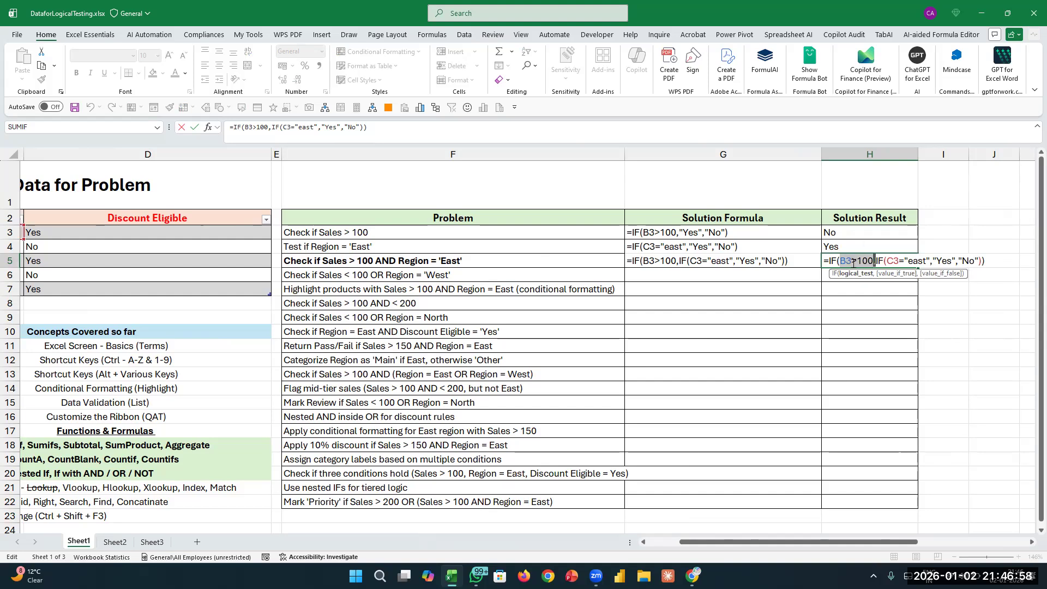
{"action": "left_click_drag", "start_coordinate": [874, 260], "coordinate": [979, 260]}
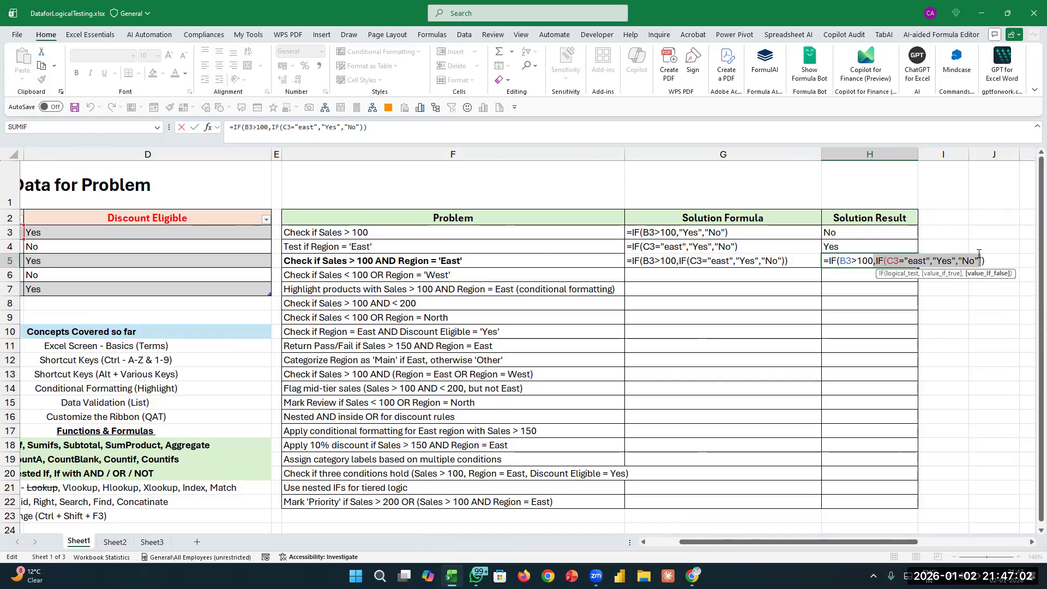
Add "No" as the outer IF's value-if-false argument so H5 reads =IF(B3>100,IF(C3="east","Yes","No"),"No").
{"action": "left_click_drag", "start_coordinate": [840, 261], "coordinate": [869, 261]}
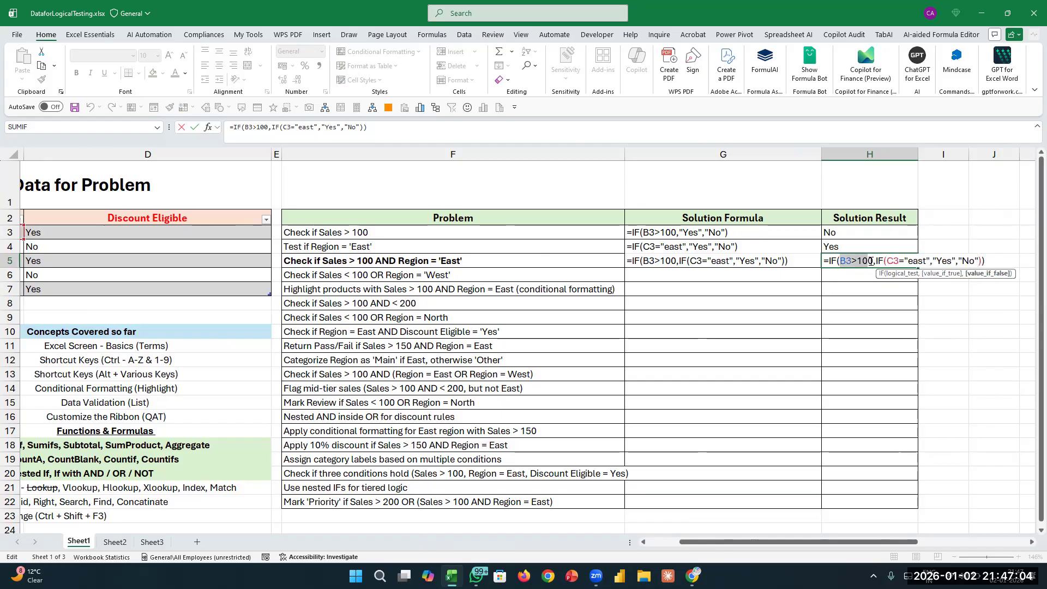
{"action": "left_click", "coordinate": [980, 260]}
{"action": "key", "text": "Left"}
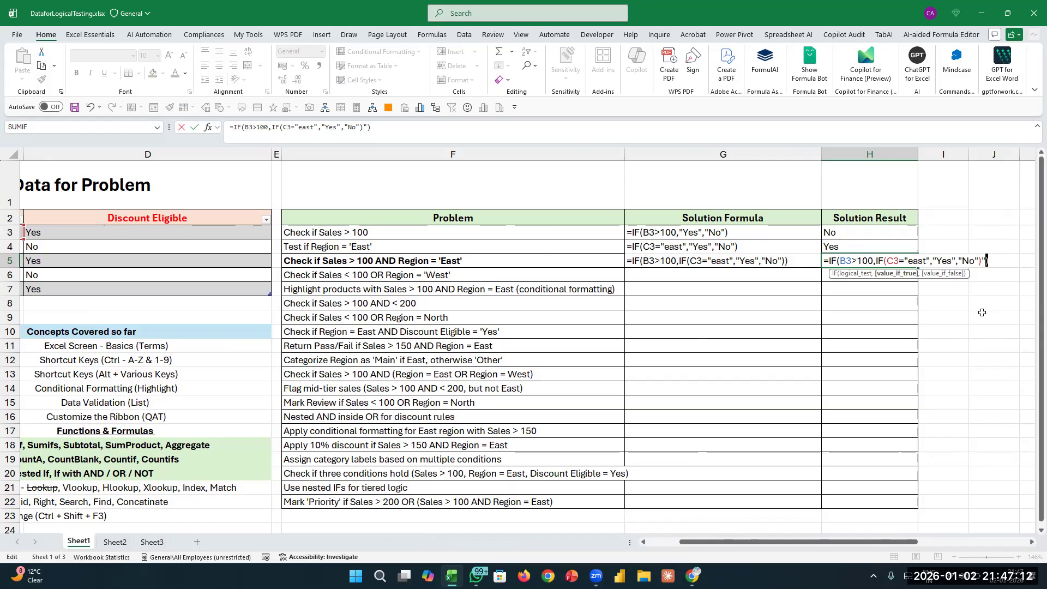
{"action": "type", "text": ",\""}
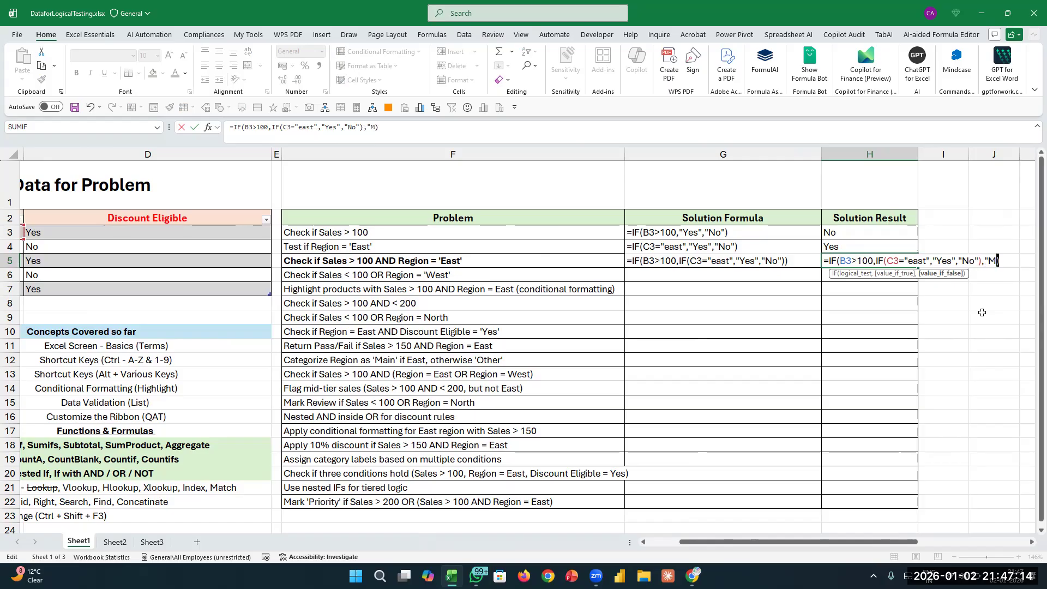
{"action": "type", "text": "no\""}
{"action": "key", "text": "BackSpace"}
{"action": "key", "text": "BackSpace"}
{"action": "key", "text": "BackSpace"}
{"action": "key", "text": "BackSpace"}
{"action": "type", "text": "No\")"}
{"action": "key", "text": "Return"}
Review the H5 formula by highlighting its B3>100 test, its outer "No" argument and the inner IF in turn.
{"action": "key", "text": "Up"}
{"action": "key", "text": "F2"}
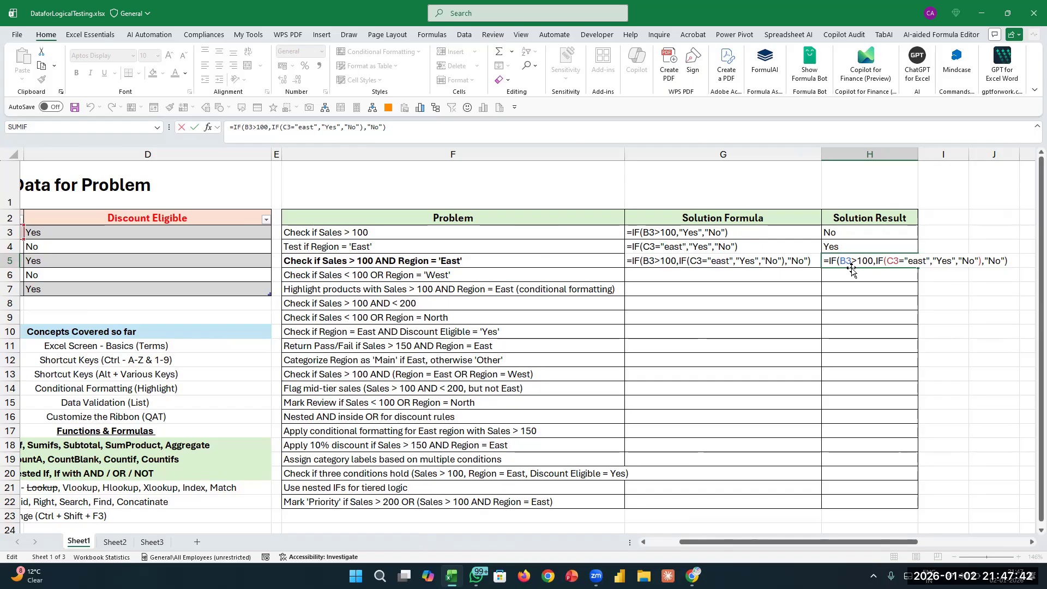
{"action": "left_click_drag", "start_coordinate": [838, 260], "coordinate": [874, 259]}
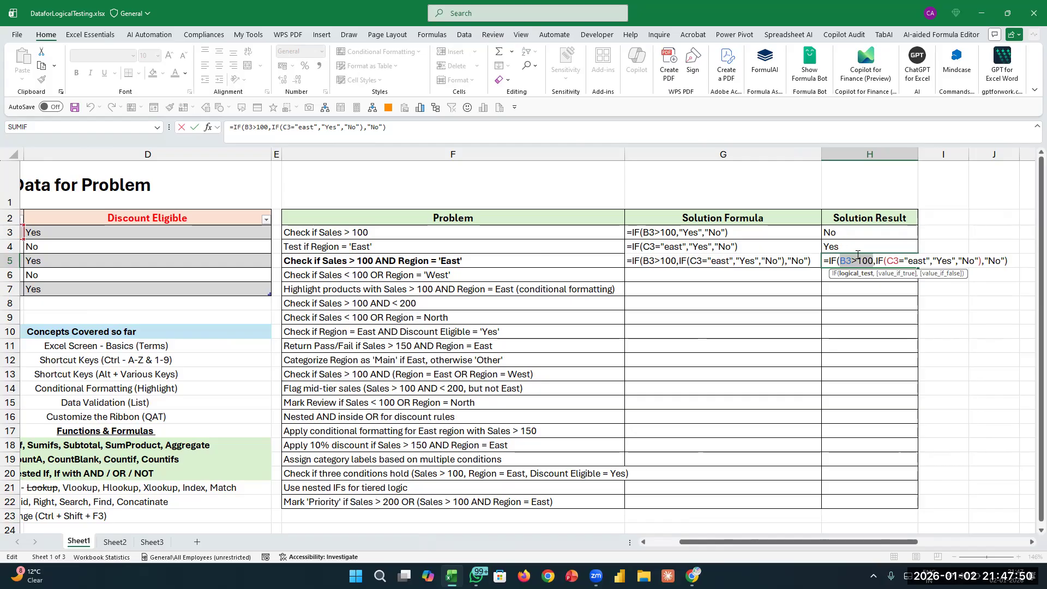
{"action": "left_click_drag", "start_coordinate": [840, 261], "coordinate": [874, 261]}
{"action": "left_click_drag", "start_coordinate": [982, 260], "coordinate": [1002, 261]}
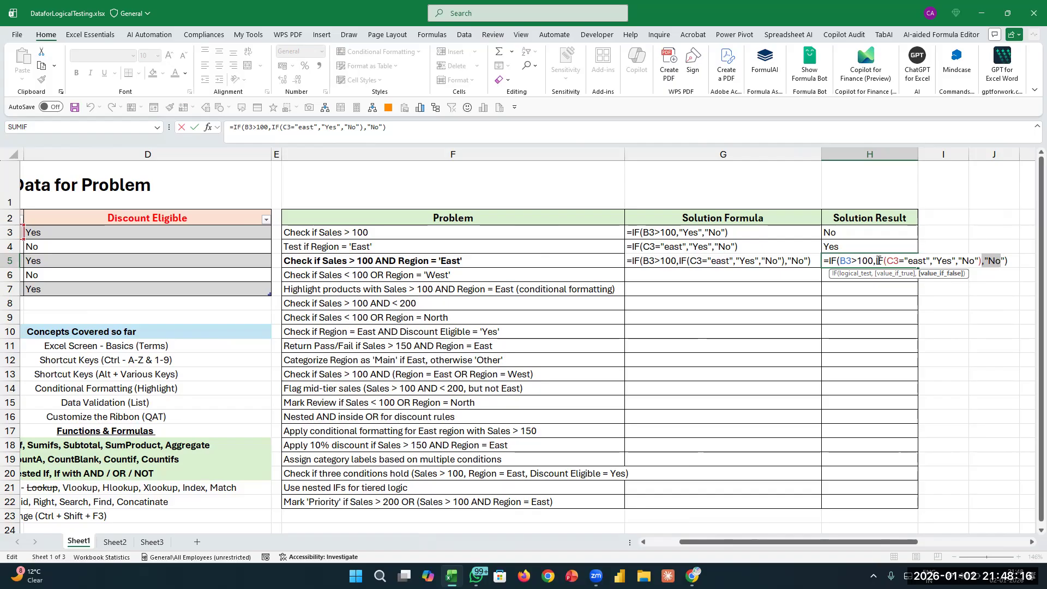
{"action": "left_click_drag", "start_coordinate": [876, 261], "coordinate": [982, 266]}
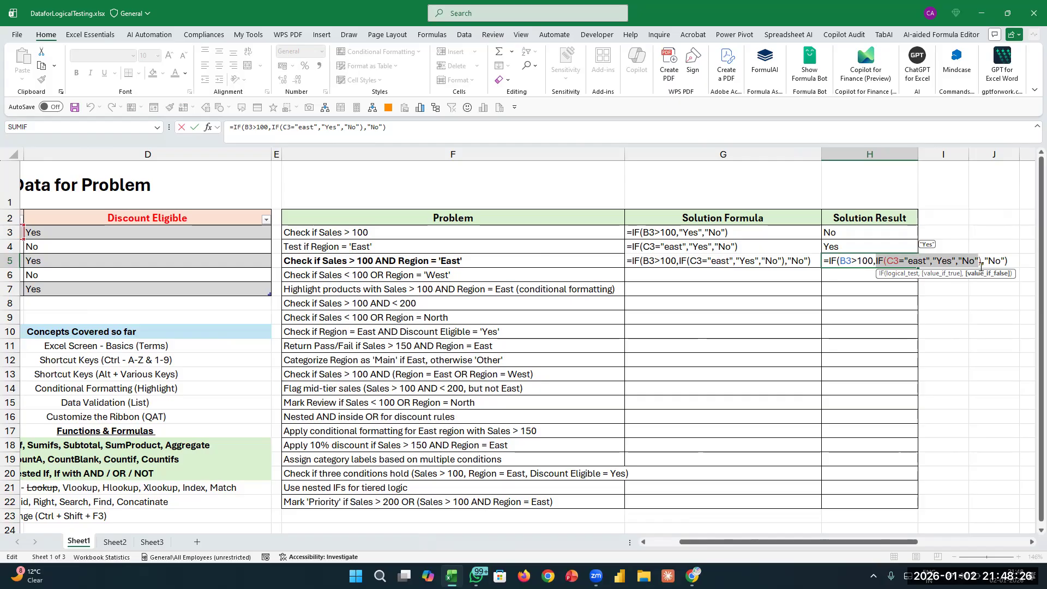
{"action": "key", "text": "ctrl+Return"}
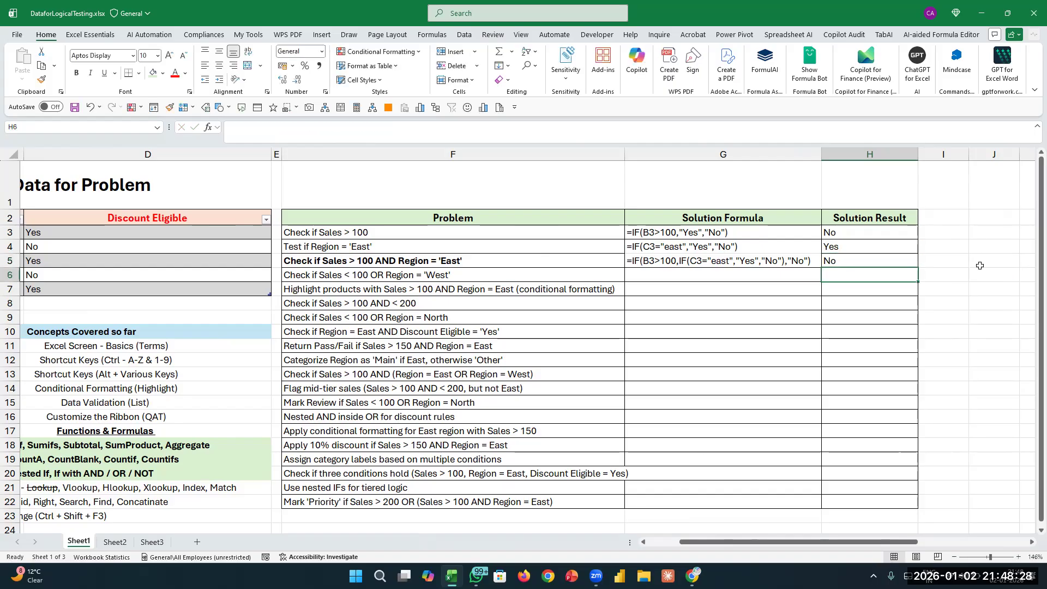
Remove both "No" arguments from H5, leaving =IF(B3>100,IF(C3="east","Yes")).
{"action": "key", "text": "F2"}
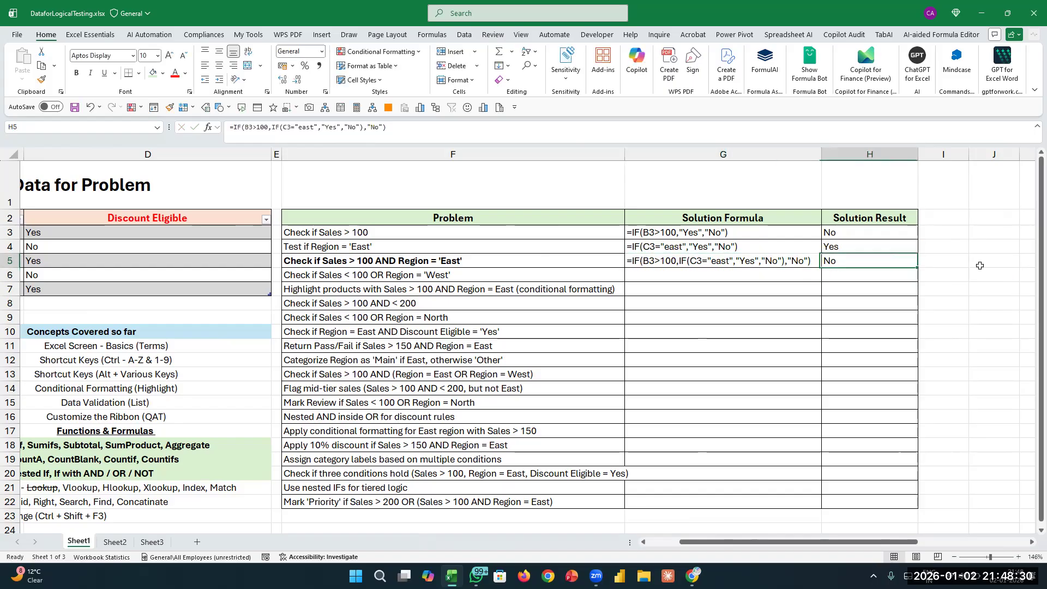
{"action": "key", "text": "Left"}
{"action": "key", "text": "BackSpace"}
{"action": "key", "text": "BackSpace"}
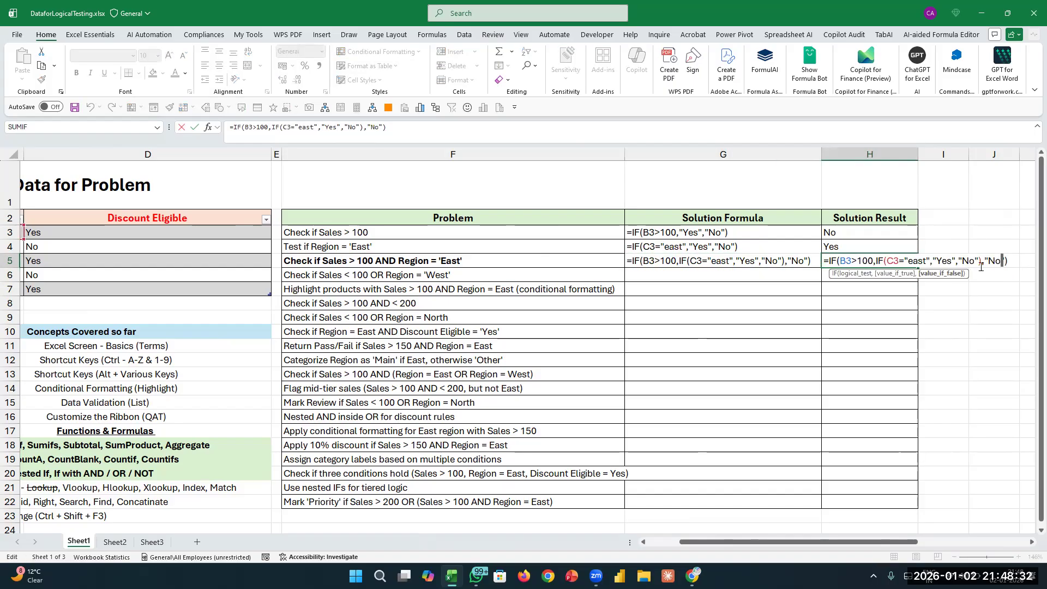
{"action": "key", "text": "BackSpace"}
{"action": "key", "text": "BackSpace"}
{"action": "key", "text": "BackSpace"}
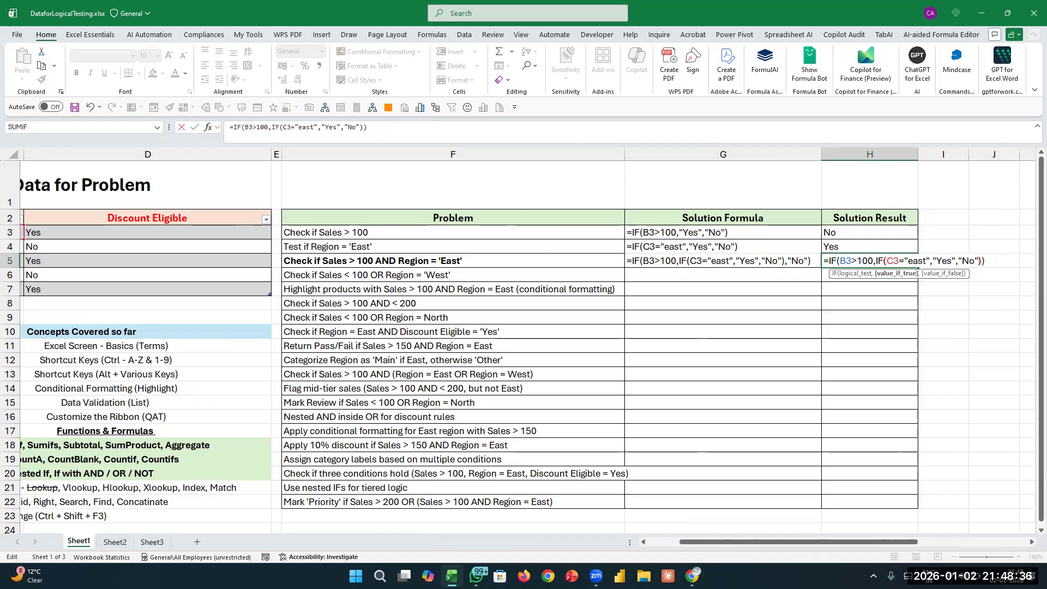
{"action": "key", "text": "BackSpace"}
{"action": "key", "text": "BackSpace"}
{"action": "key", "text": "BackSpace"}
{"action": "key", "text": "BackSpace"}
{"action": "key", "text": "BackSpace"}
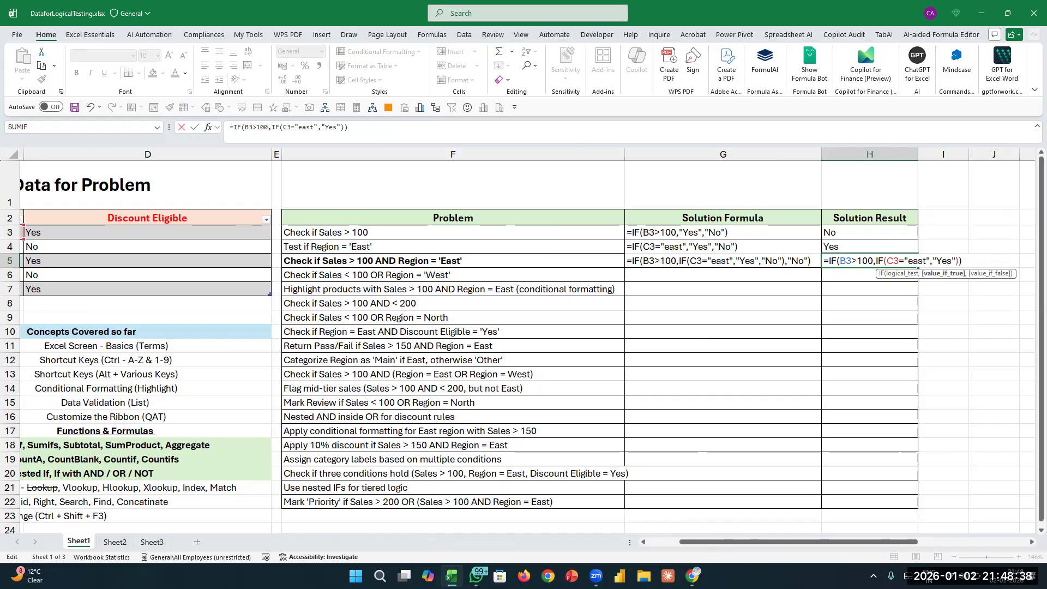
{"action": "key", "text": "Return"}
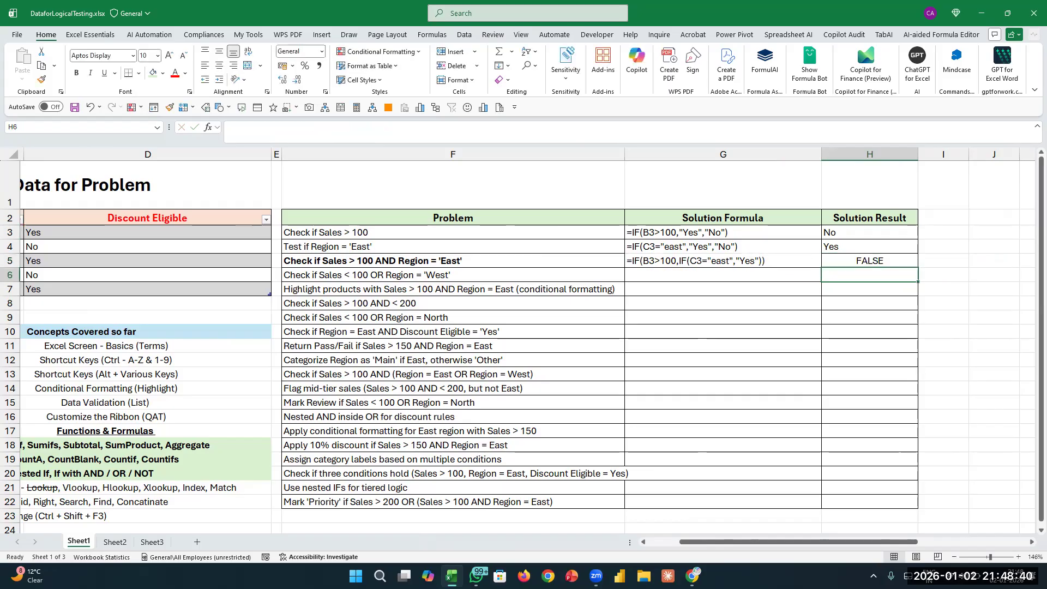
Reopen the H5 formula and inspect which outer IF argument the inner IF fills.
{"action": "left_click", "coordinate": [869, 261]}
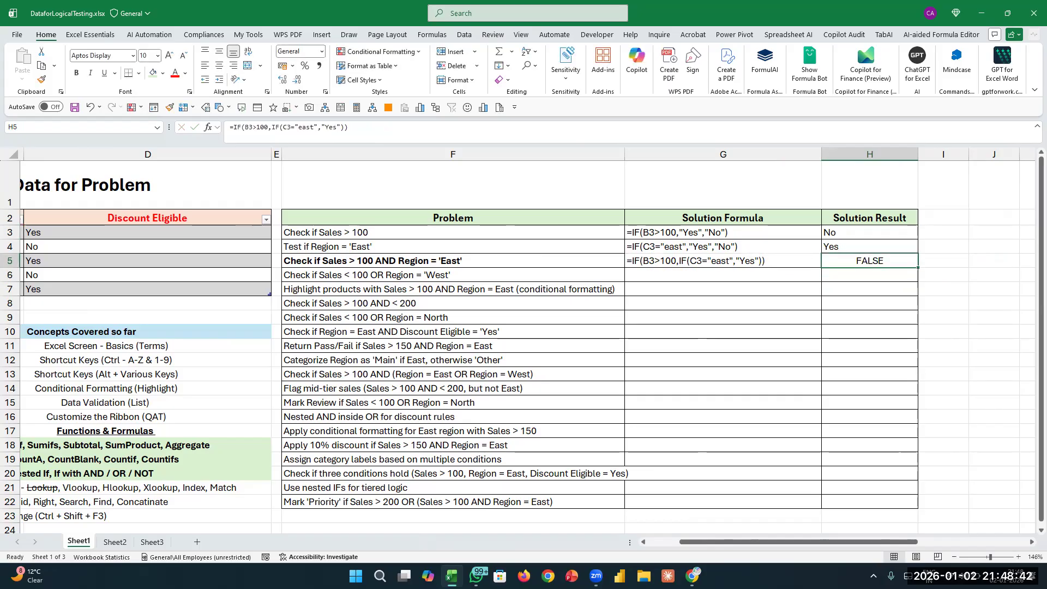
{"action": "double_click", "coordinate": [947, 260]}
{"action": "left_click", "coordinate": [884, 261]}
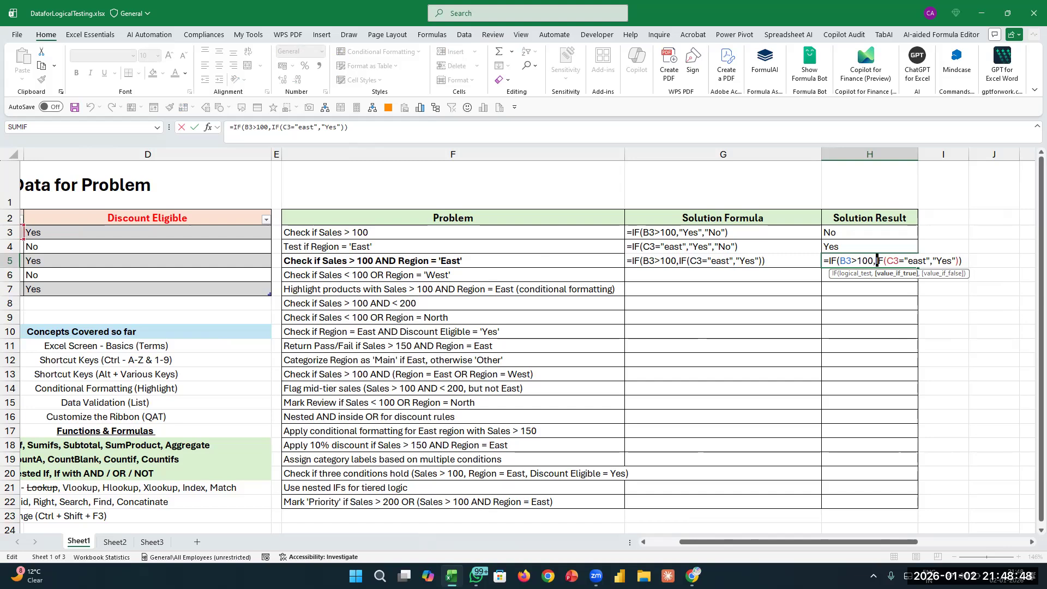
{"action": "key", "text": "Home"}
{"action": "key", "text": "Escape"}
Delete the "No" argument from the H3 formula, leaving =IF(B3>100,"Yes",).
{"action": "key", "text": "Up"}
{"action": "key", "text": "Up"}
{"action": "key", "text": "F2"}
{"action": "key", "text": "Left"}
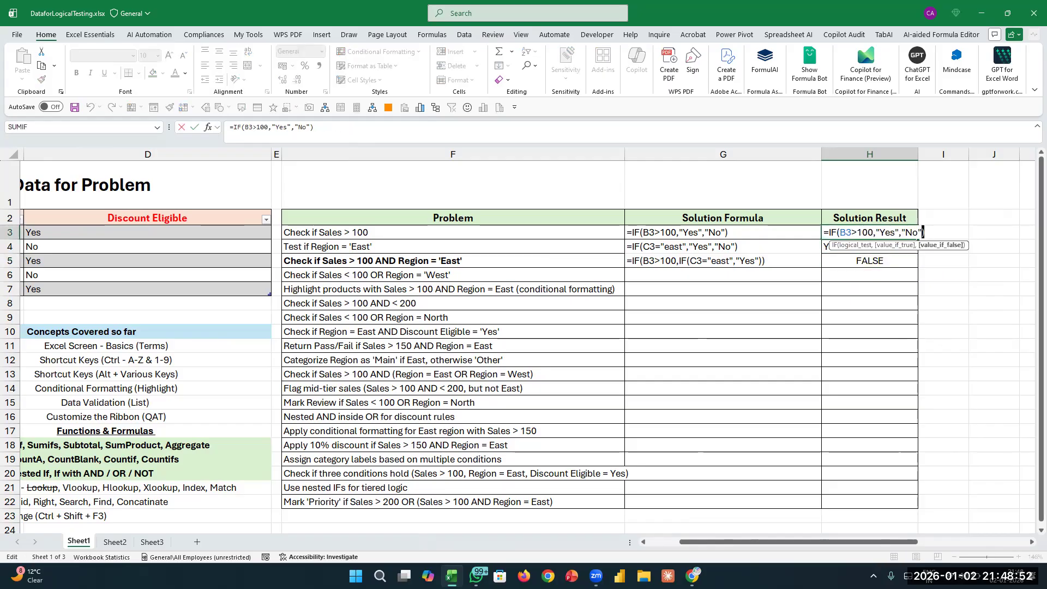
{"action": "key", "text": "BackSpace"}
{"action": "key", "text": "BackSpace"}
{"action": "key", "text": "BackSpace"}
{"action": "key", "text": "BackSpace"}
{"action": "key", "text": "Return"}
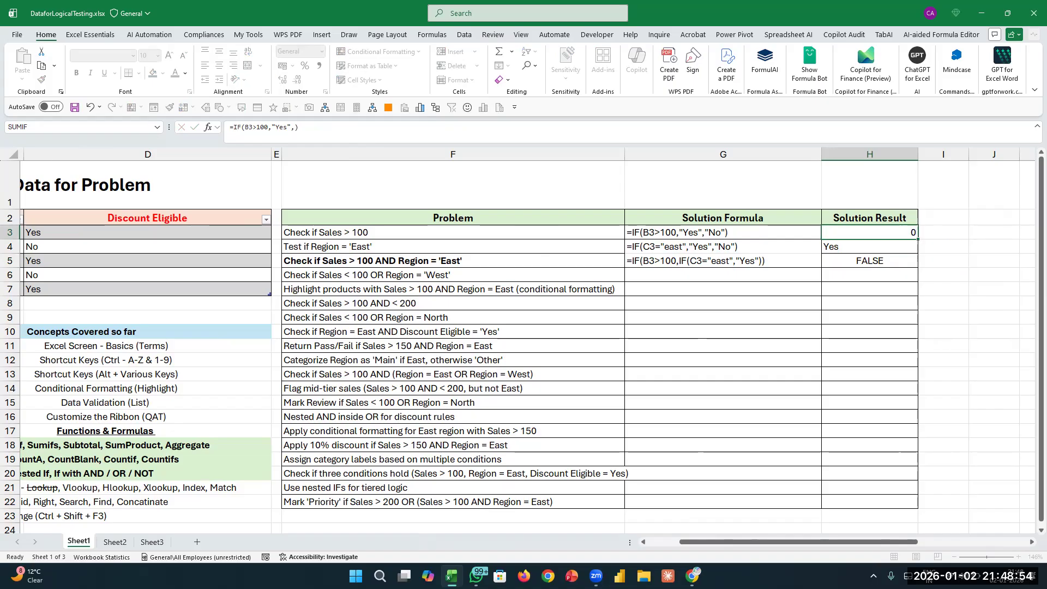
Restore "No" as the value-if-false argument of the IF formula in H3.
{"action": "key", "text": "Up"}
{"action": "key", "text": "F2"}
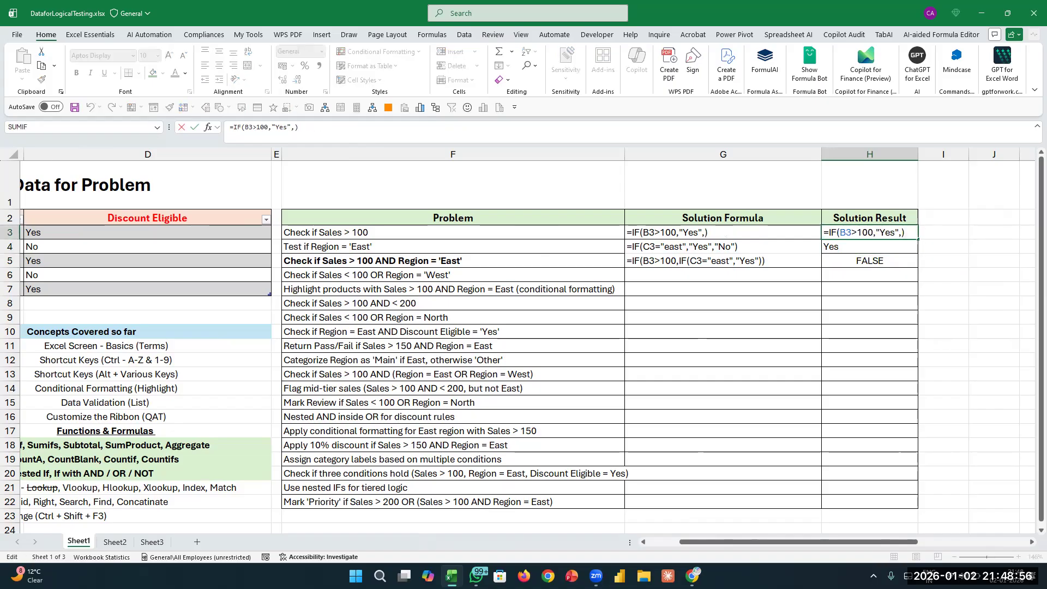
{"action": "key", "text": "Left"}
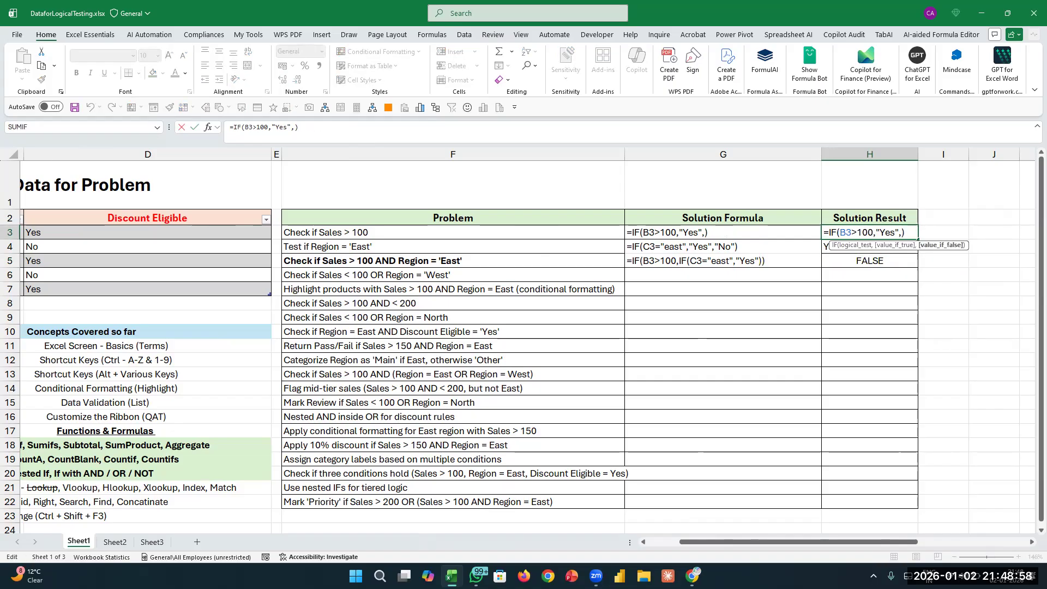
{"action": "type", "text": "\"No\""}
{"action": "key", "text": "Return"}
Walk through the H5 formula back to its outer logical test and forward again to the inner IF's "Yes" argument.
{"action": "key", "text": "Down"}
{"action": "key", "text": "F2"}
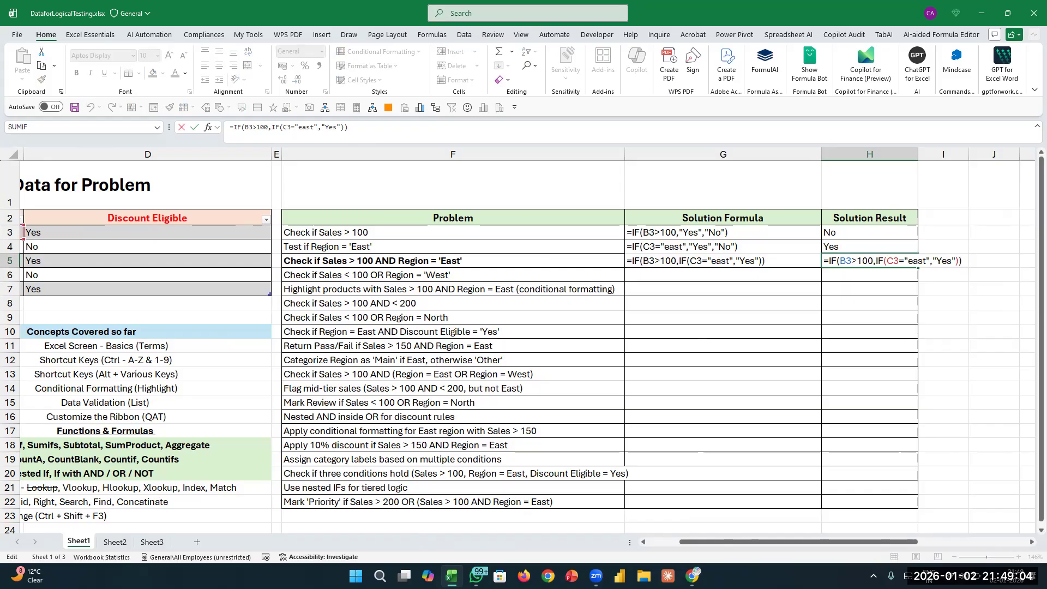
{"action": "key", "text": "Left"}
{"action": "key", "text": "Left"}
{"action": "key", "text": "Left"}
{"action": "key", "text": "Left"}
{"action": "key", "text": "Left"}
{"action": "key", "text": "Left"}
{"action": "key", "text": "Left"}
{"action": "key", "text": "Left"}
{"action": "key", "text": "Left"}
{"action": "key", "text": "Left"}
{"action": "key", "text": "Left"}
{"action": "key", "text": "Left"}
{"action": "key", "text": "Left"}
{"action": "key", "text": "Left"}
{"action": "key", "text": "Left"}
{"action": "key", "text": "Left"}
{"action": "key", "text": "Left"}
{"action": "key", "text": "Left"}
{"action": "key", "text": "Left"}
{"action": "key", "text": "Left"}
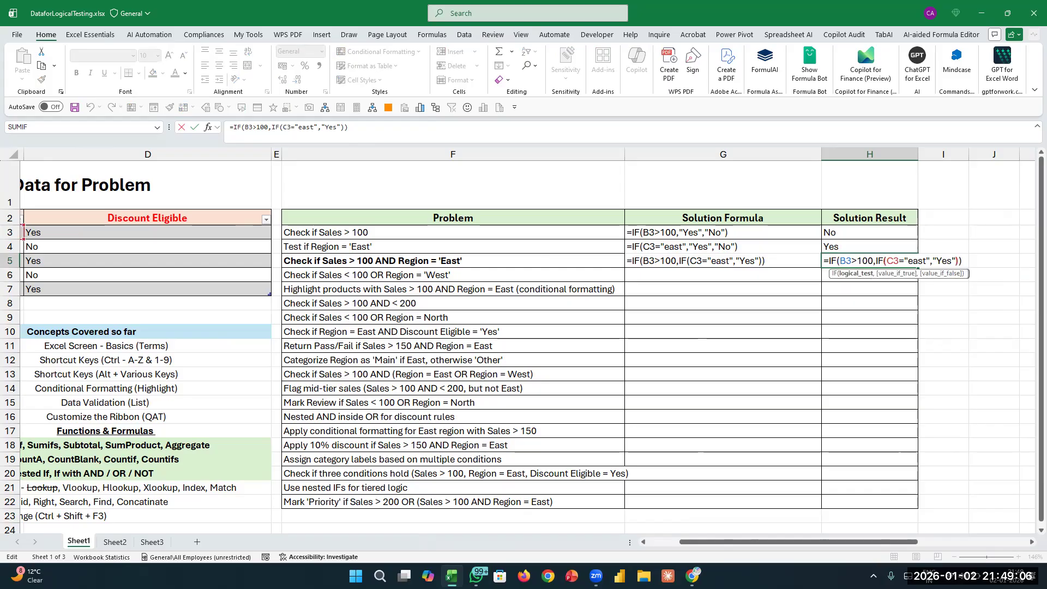
{"action": "key", "text": "Right"}
{"action": "key", "text": "Right"}
{"action": "key", "text": "Right"}
{"action": "key", "text": "Right"}
{"action": "key", "text": "Right"}
{"action": "key", "text": "Right"}
{"action": "key", "text": "Right"}
{"action": "key", "text": "Right"}
{"action": "key", "text": "Right"}
{"action": "key", "text": "Right"}
{"action": "key", "text": "Right"}
{"action": "key", "text": "Right"}
{"action": "key", "text": "Right"}
{"action": "key", "text": "Right"}
{"action": "key", "text": "Right"}
{"action": "key", "text": "Right"}
{"action": "key", "text": "Right"}
{"action": "key", "text": "Right"}
{"action": "key", "text": "Right"}
{"action": "key", "text": "Right"}
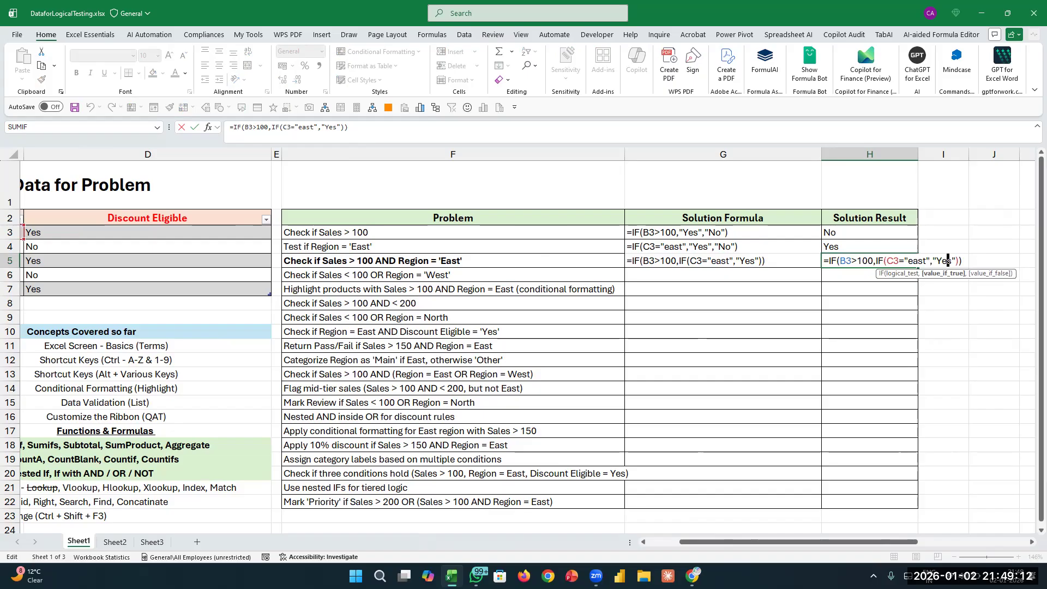
Add "no" as the outer IF's value-if-false argument so H5 reads =IF(B3>100,IF(C3="east","Yes"),"no").
{"action": "key", "text": "Right"}
{"action": "key", "text": "Right"}
{"action": "type", "text": ",\""}
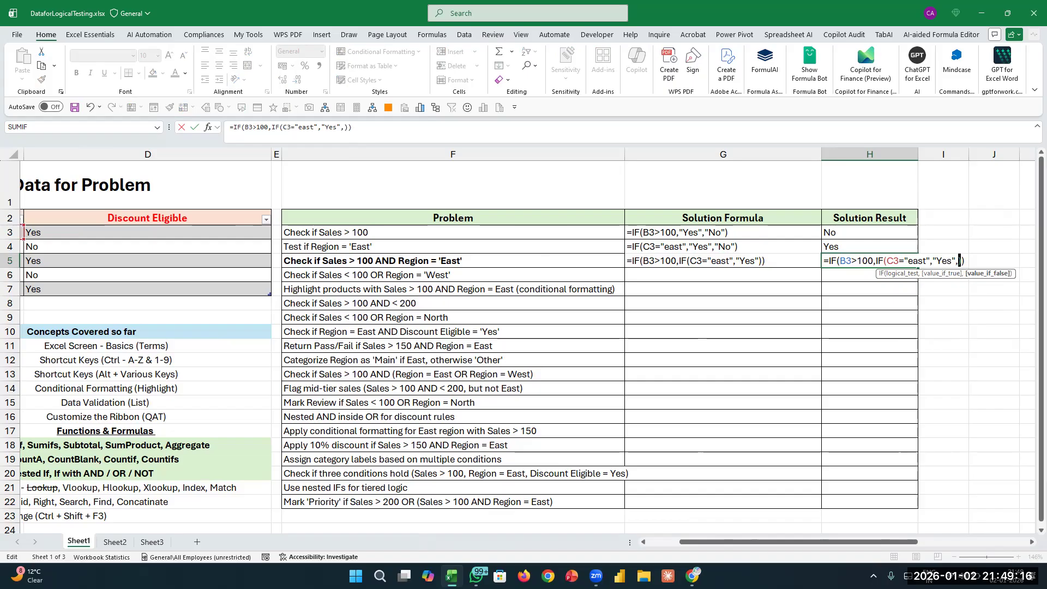
{"action": "key", "text": "BackSpace"}
{"action": "key", "text": "BackSpace"}
{"action": "key", "text": "Right"}
{"action": "type", "text": ",\"no\""}
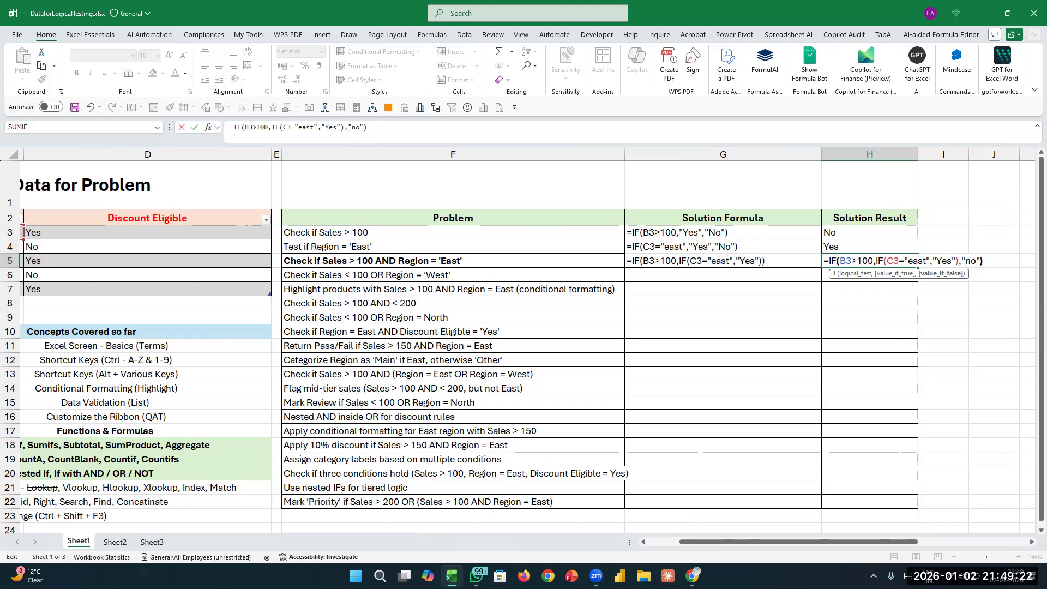
{"action": "key", "text": "Right"}
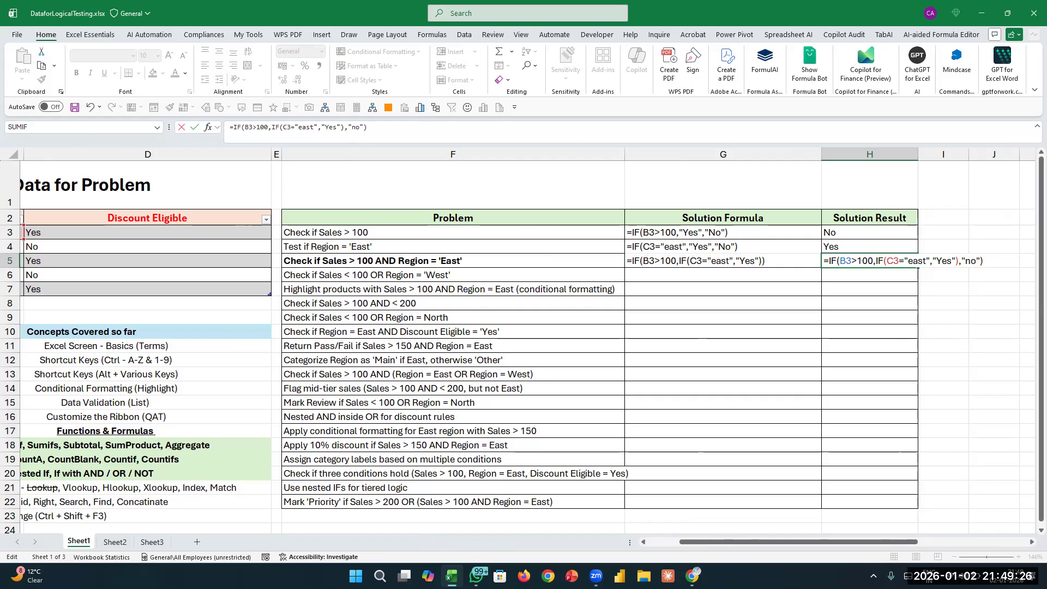
{"action": "key", "text": "Return"}
{"action": "key", "text": "Up"}
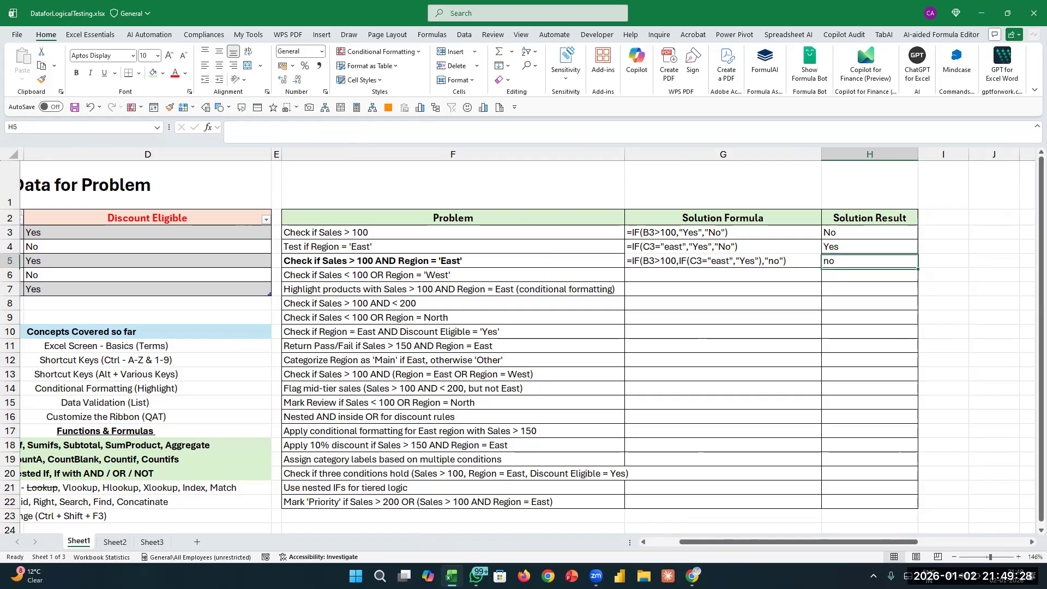
Inspect the logical test and highlight the outer "no" argument in the H5 formula, discarding any edits.
{"action": "key", "text": "F2"}
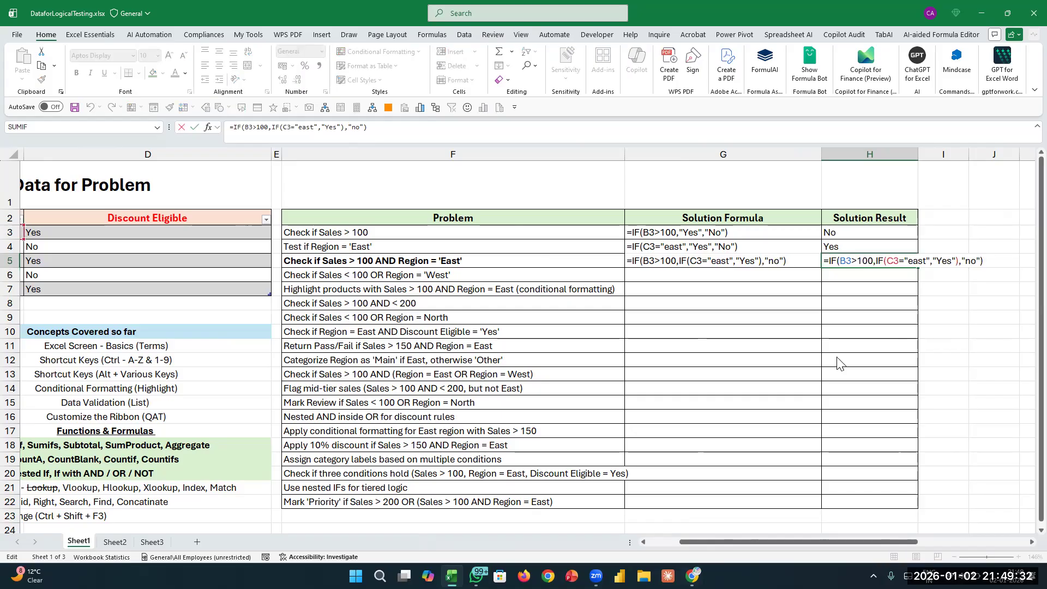
{"action": "left_click", "coordinate": [846, 261]}
{"action": "left_click_drag", "start_coordinate": [961, 261], "coordinate": [981, 261]}
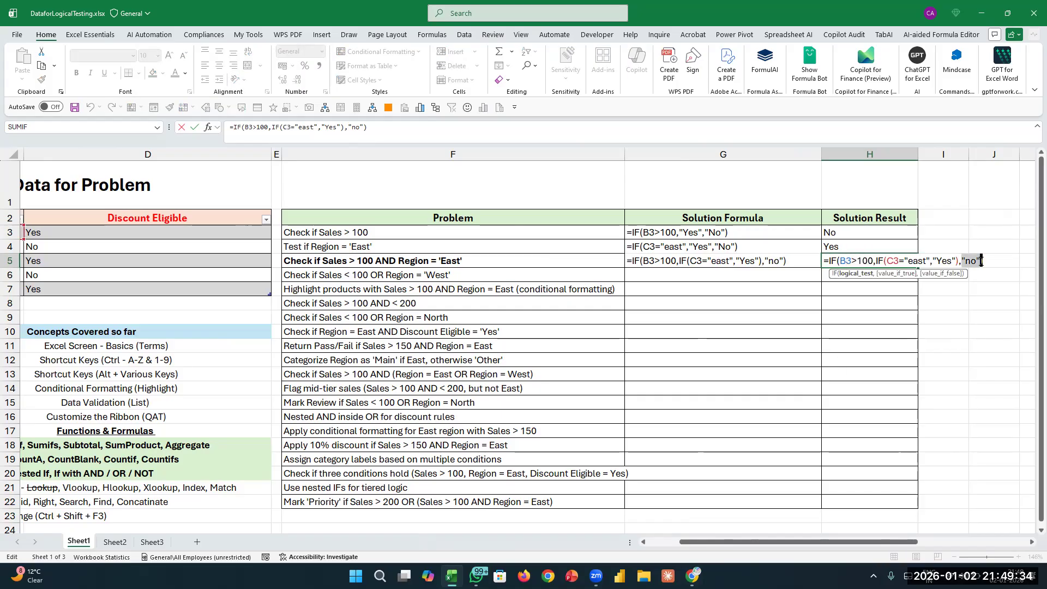
{"action": "left_click", "coordinate": [850, 296]}
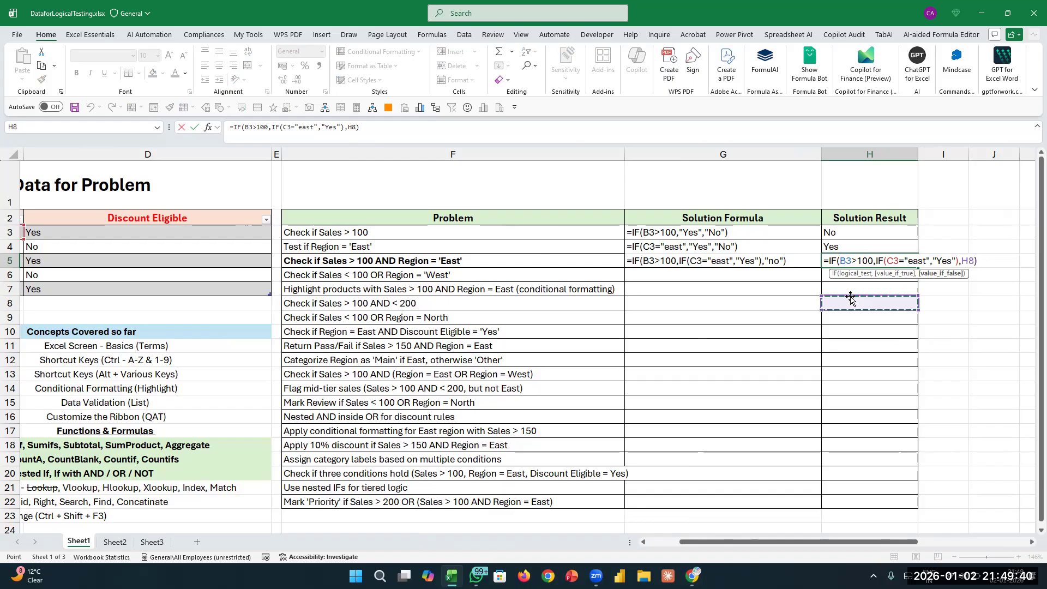
{"action": "key", "text": "Escape"}
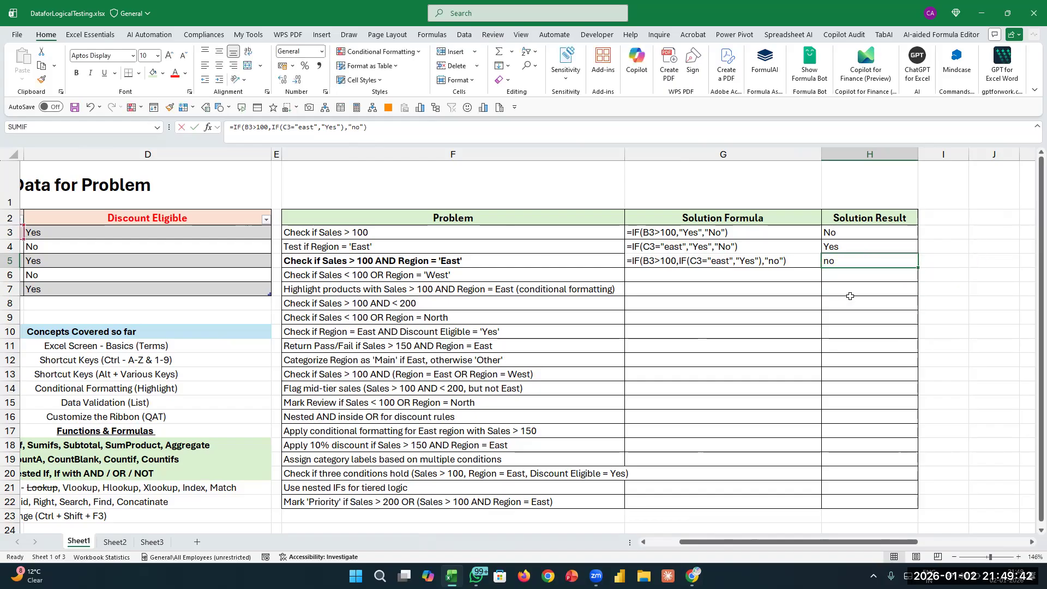
{"action": "key", "text": "F2"}
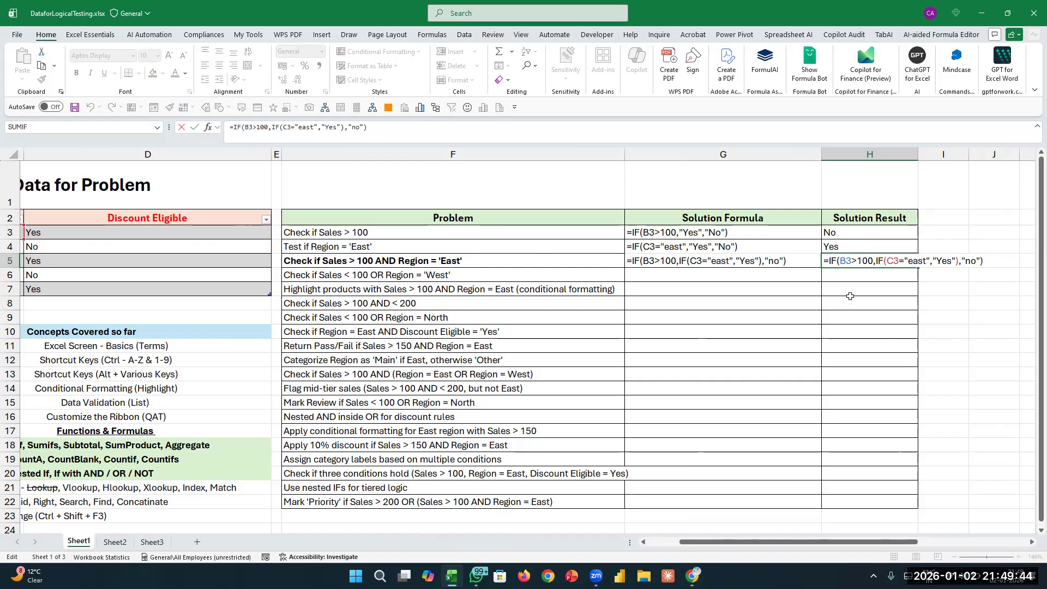
{"action": "key", "text": "Escape"}
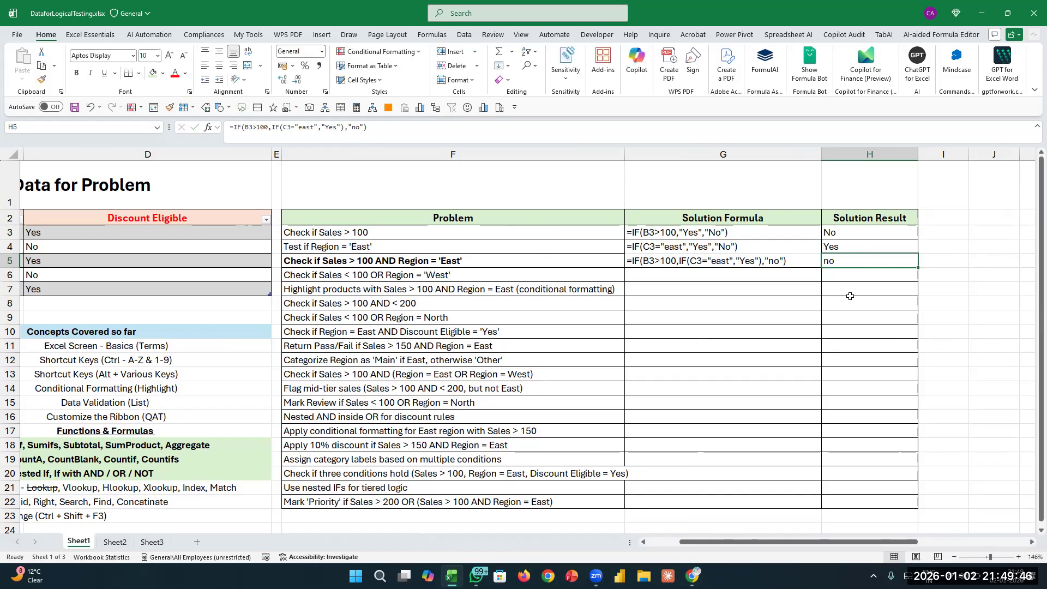
Set product A's Sales in B3 to 120 and check the results in column H.
{"action": "key", "text": "Home"}
{"action": "key", "text": "Up"}
{"action": "key", "text": "Up"}
{"action": "key", "text": "Up"}
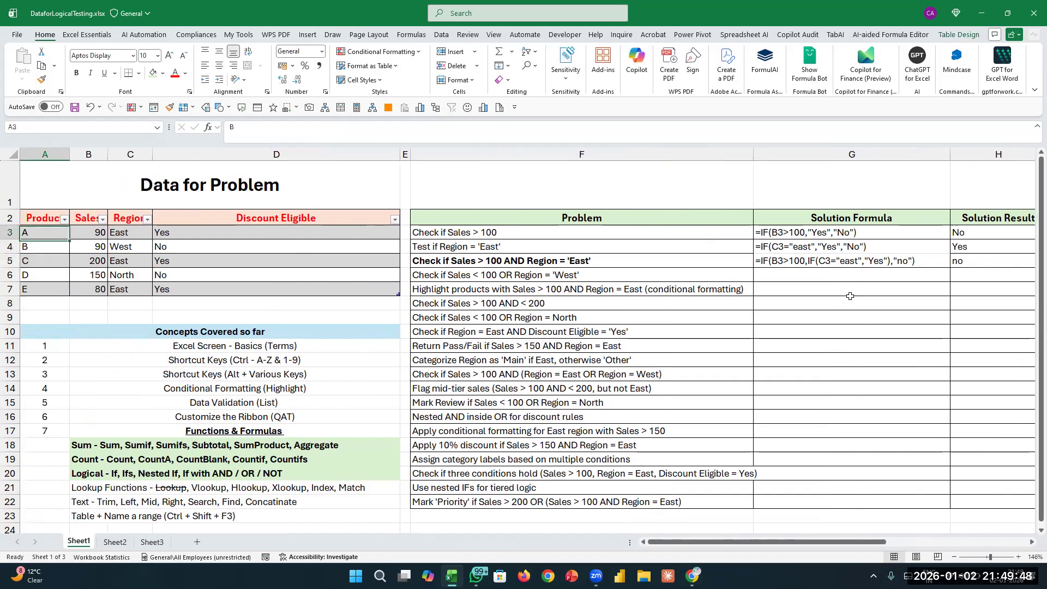
{"action": "key", "text": "Right"}
{"action": "key", "text": "Down"}
{"action": "type", "text": "120"}
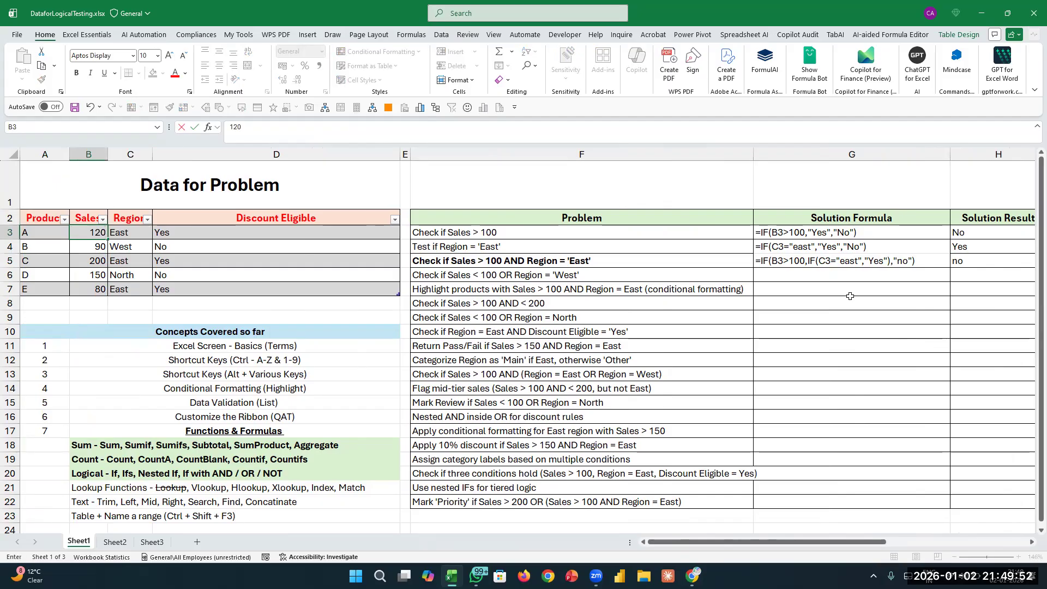
{"action": "key", "text": "ctrl+Return"}
{"action": "key", "text": "Right"}
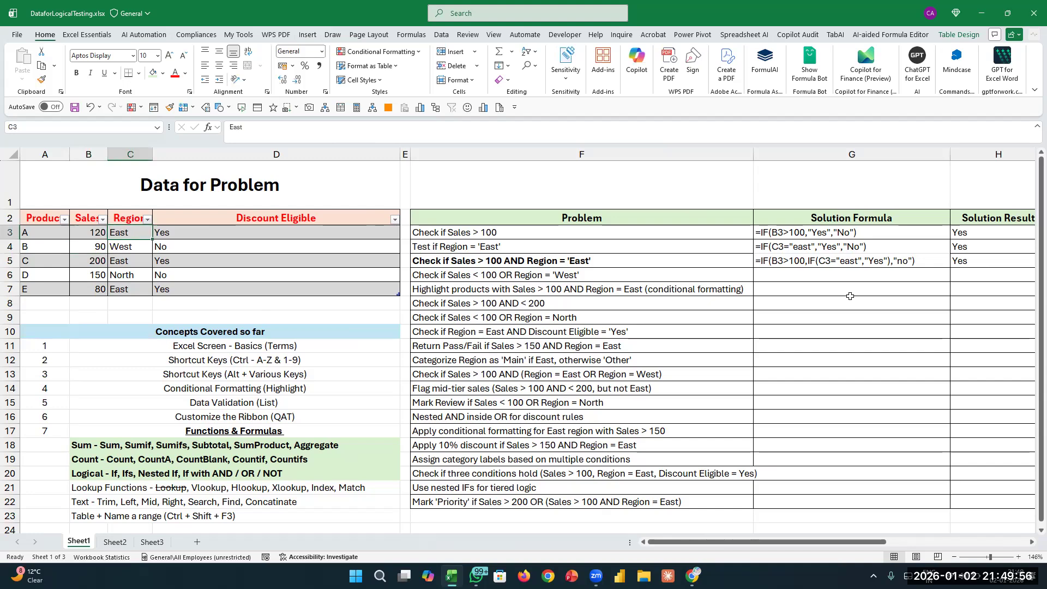
Set product A's Region in C3 to North.
{"action": "type", "text": "Notr"}
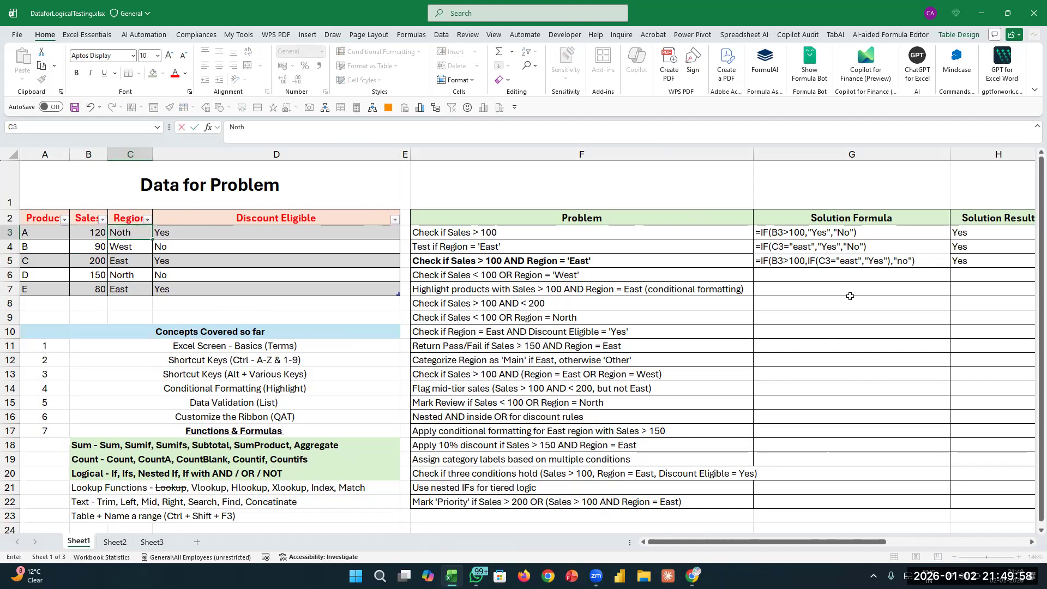
{"action": "key", "text": "BackSpace"}
{"action": "type", "text": "rth"}
{"action": "key", "text": "Return"}
{"action": "key", "text": "Up"}
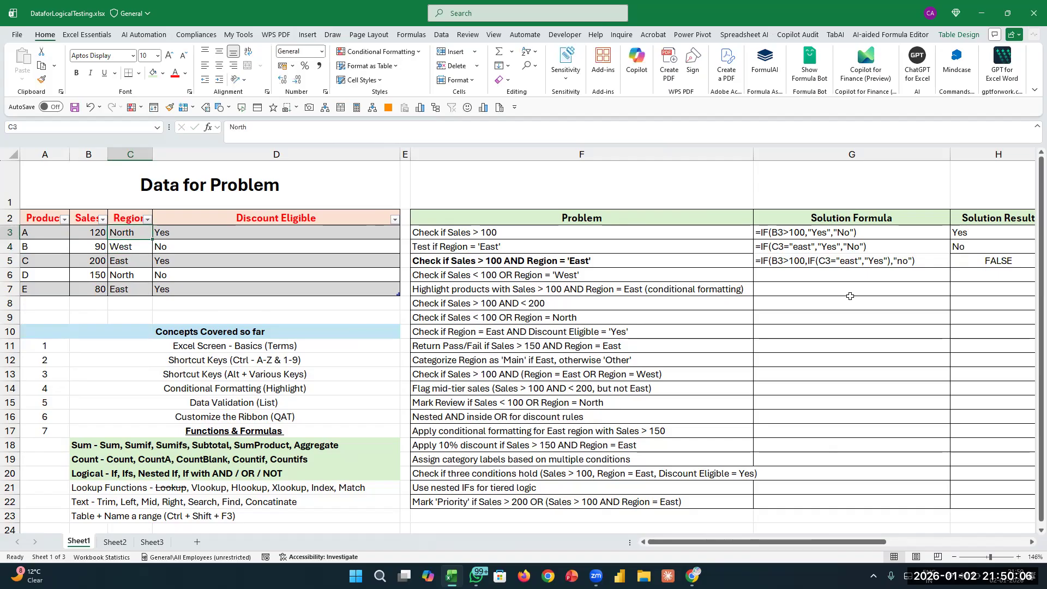
Add "no" as the inner IF's value-if-false argument so H5 reads =IF(B3>100,IF(C3="east","Yes","no"),"no").
{"action": "key", "text": "Down"}
{"action": "key", "text": "Right"}
{"action": "key", "text": "Right"}
{"action": "key", "text": "Right"}
{"action": "key", "text": "Right"}
{"action": "key", "text": "Right"}
{"action": "key", "text": "Right"}
{"action": "key", "text": "Right"}
{"action": "key", "text": "Right"}
{"action": "key", "text": "Right"}
{"action": "key", "text": "Right"}
{"action": "key", "text": "Right"}
{"action": "key", "text": "Right"}
{"action": "key", "text": "Left"}
{"action": "key", "text": "Left"}
{"action": "key", "text": "Left"}
{"action": "key", "text": "Left"}
{"action": "key", "text": "Left"}
{"action": "key", "text": "Left"}
{"action": "key", "text": "Left"}
{"action": "key", "text": "Down"}
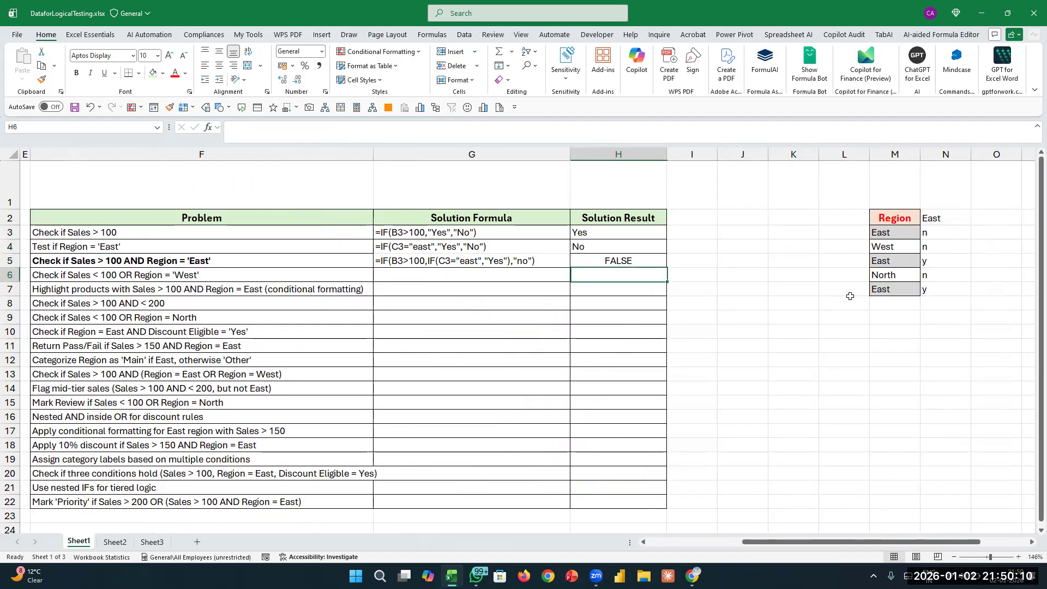
{"action": "key", "text": "F2"}
{"action": "scroll", "coordinate": [850, 296], "scroll_direction": "left", "scroll_amount": 5}
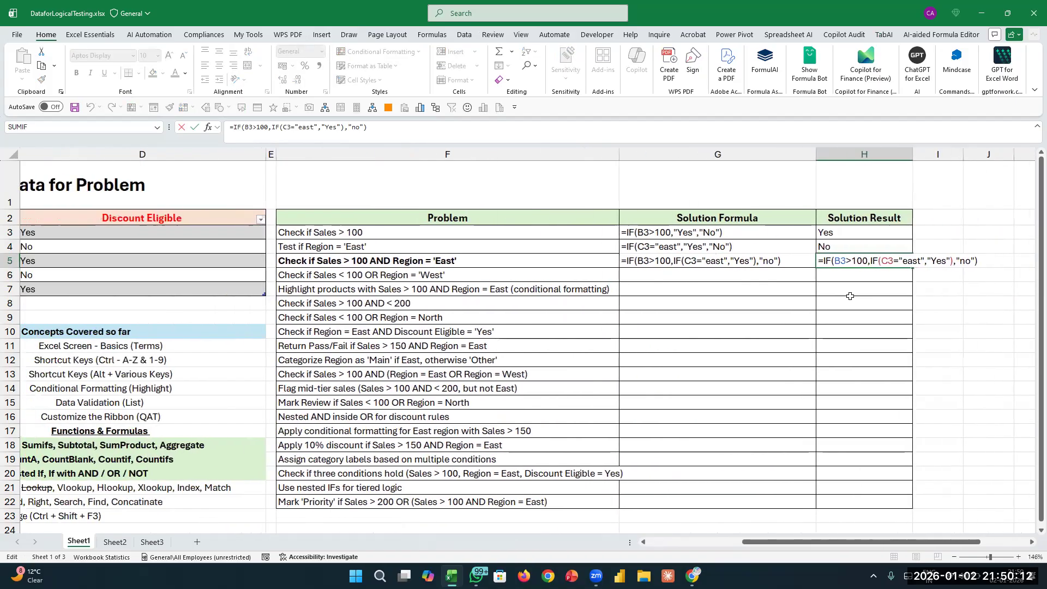
{"action": "left_click", "coordinate": [985, 259]}
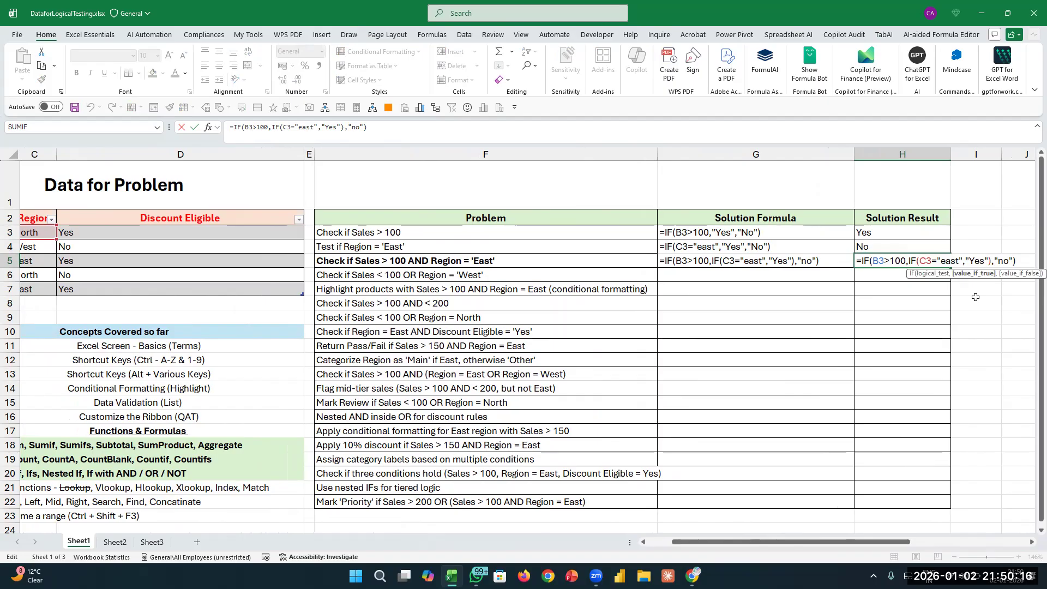
{"action": "type", "text": "\""}
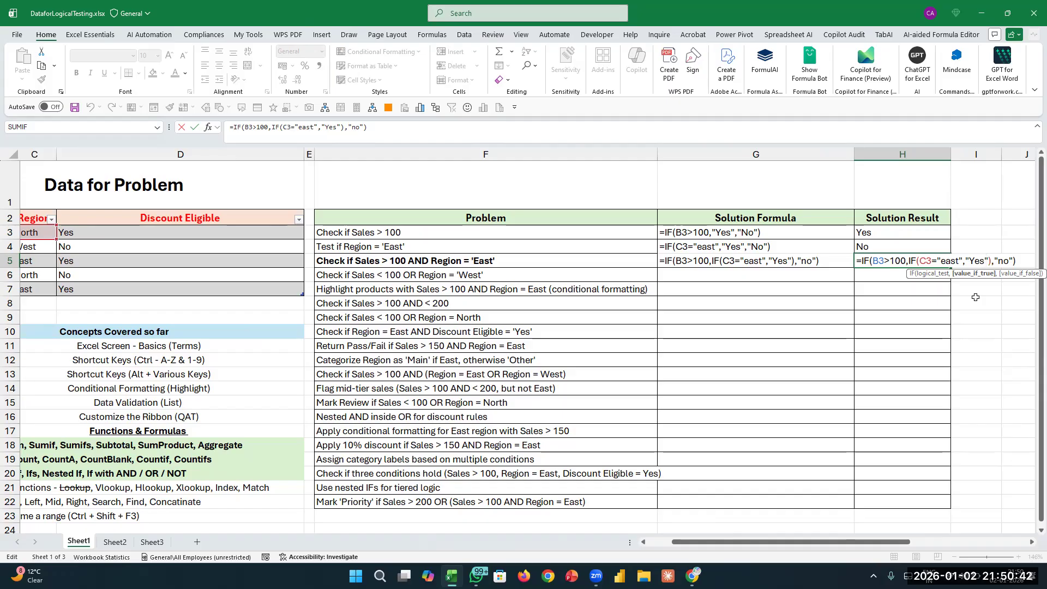
{"action": "type", "text": ",'n"}
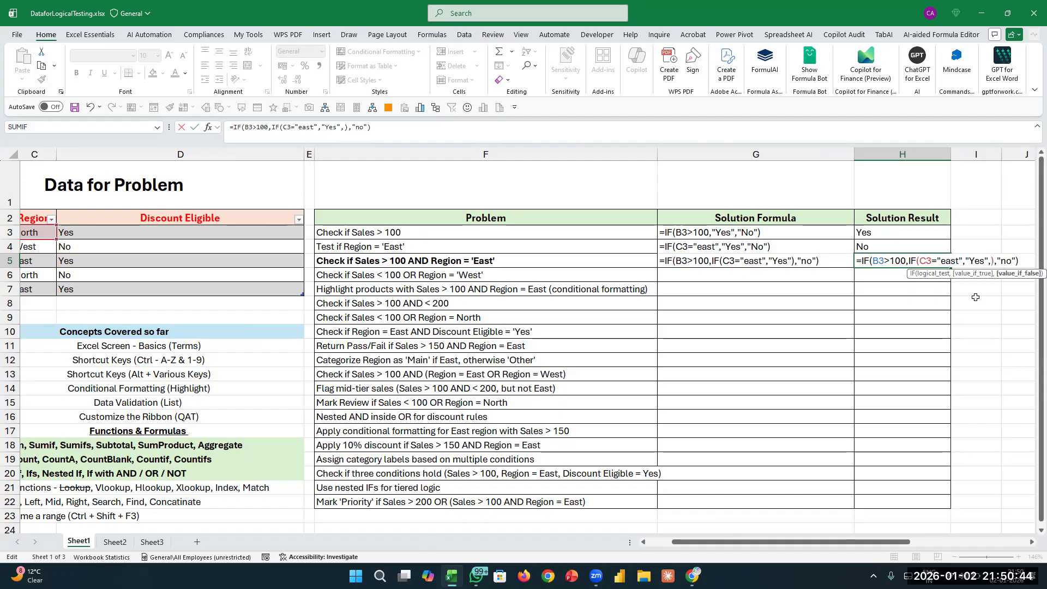
{"action": "key", "text": "Escape"}
{"action": "key", "text": "BackSpace"}
{"action": "key", "text": "BackSpace"}
{"action": "type", "text": "\"ni"}
{"action": "key", "text": "BackSpace"}
{"action": "type", "text": "o\""}
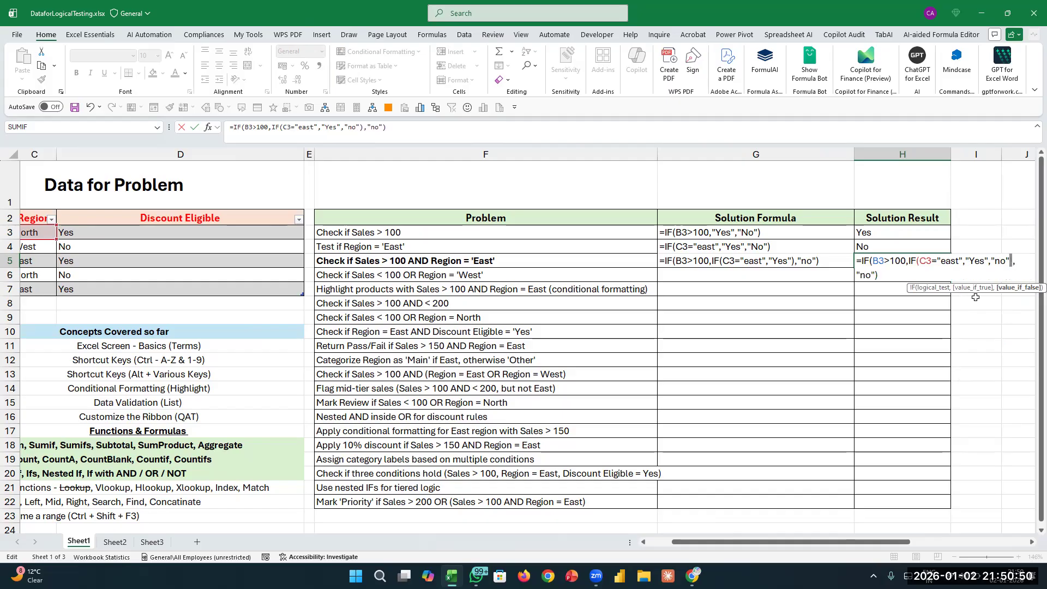
{"action": "key", "text": "Return"}
Capitalize both "no" arguments in H5 so the formula reads =IF(B3>100,IF(C3="east","Yes","No"),"No").
{"action": "key", "text": "Up"}
{"action": "key", "text": "F2"}
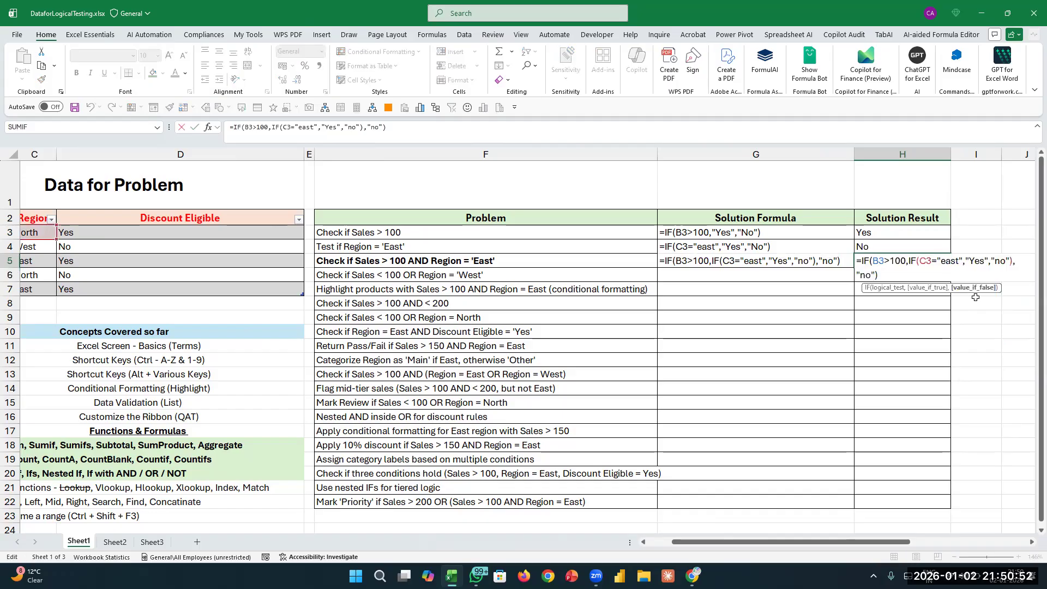
{"action": "key", "text": "Left"}
{"action": "key", "text": "Left"}
{"action": "key", "text": "Left"}
{"action": "key", "text": "Left"}
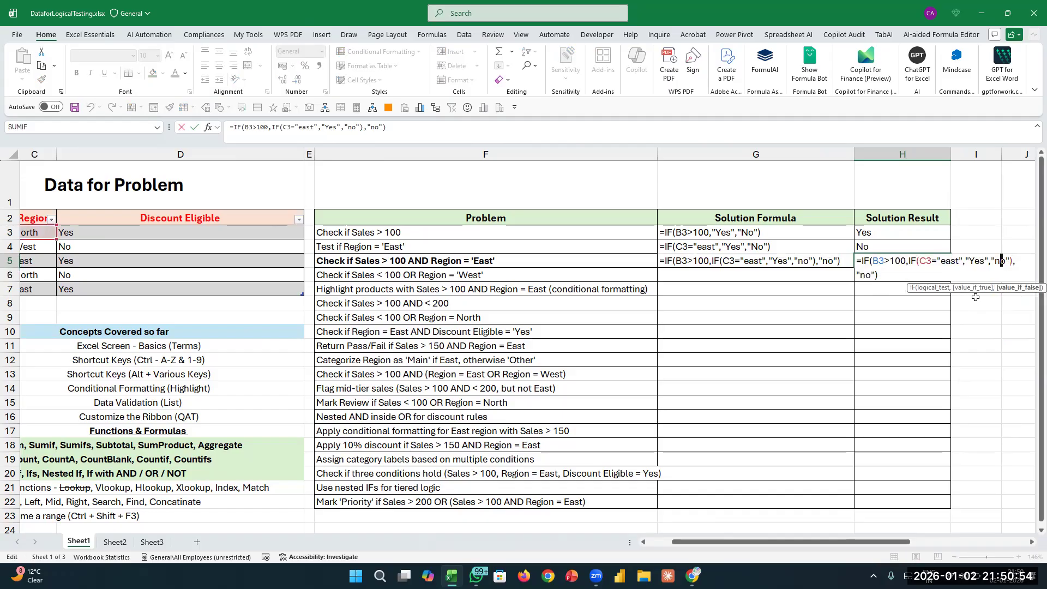
{"action": "key", "text": "BackSpace"}
{"action": "type", "text": "N"}
{"action": "key", "text": "Right"}
{"action": "key", "text": "Right"}
{"action": "key", "text": "Right"}
{"action": "key", "text": "Right"}
{"action": "key", "text": "Right"}
{"action": "key", "text": "Right"}
{"action": "key", "text": "Right"}
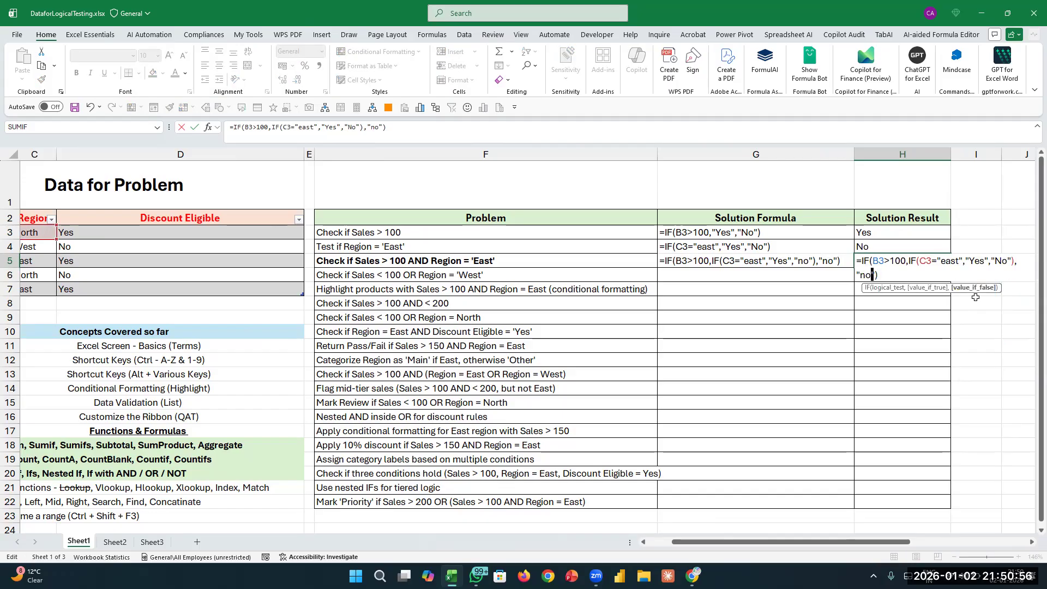
{"action": "key", "text": "BackSpace"}
{"action": "key", "text": "BackSpace"}
{"action": "type", "text": "No"}
{"action": "key", "text": "Return"}
Look through the list of remaining problems in column F.
{"action": "key", "text": "Left"}
{"action": "key", "text": "Left"}
{"action": "key", "text": "Left"}
{"action": "key", "text": "Right"}
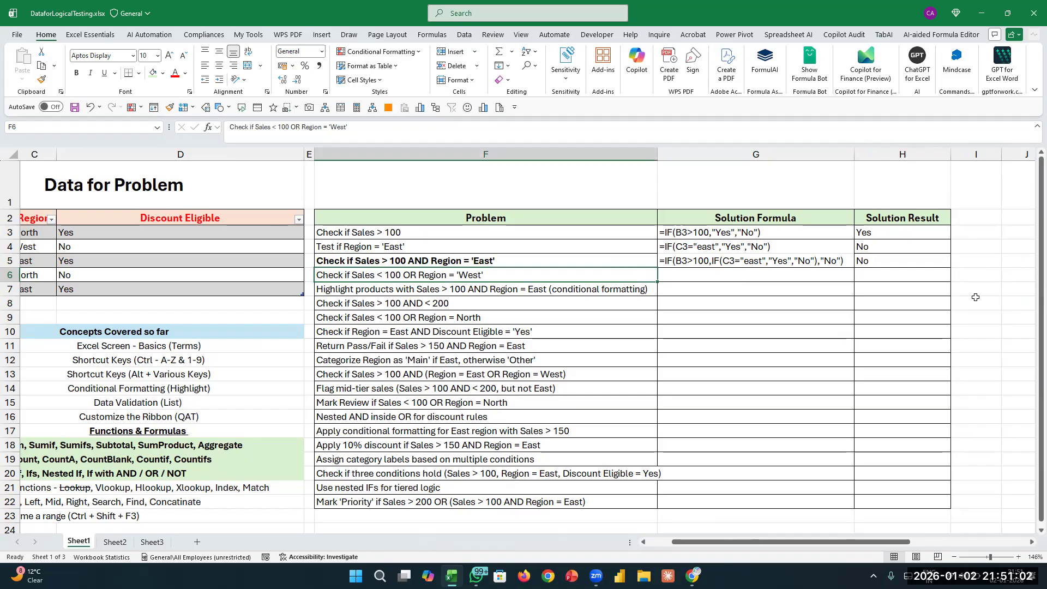
{"action": "key", "text": "Down"}
{"action": "key", "text": "Down"}
{"action": "key", "text": "Down"}
{"action": "key", "text": "Down"}
{"action": "key", "text": "Down"}
{"action": "key", "text": "Down"}
{"action": "key", "text": "Down"}
{"action": "key", "text": "Down"}
{"action": "key", "text": "Down"}
{"action": "key", "text": "Down"}
{"action": "key", "text": "Down"}
{"action": "key", "text": "Down"}
{"action": "key", "text": "Down"}
{"action": "key", "text": "Up"}
{"action": "key", "text": "Up"}
{"action": "key", "text": "Up"}
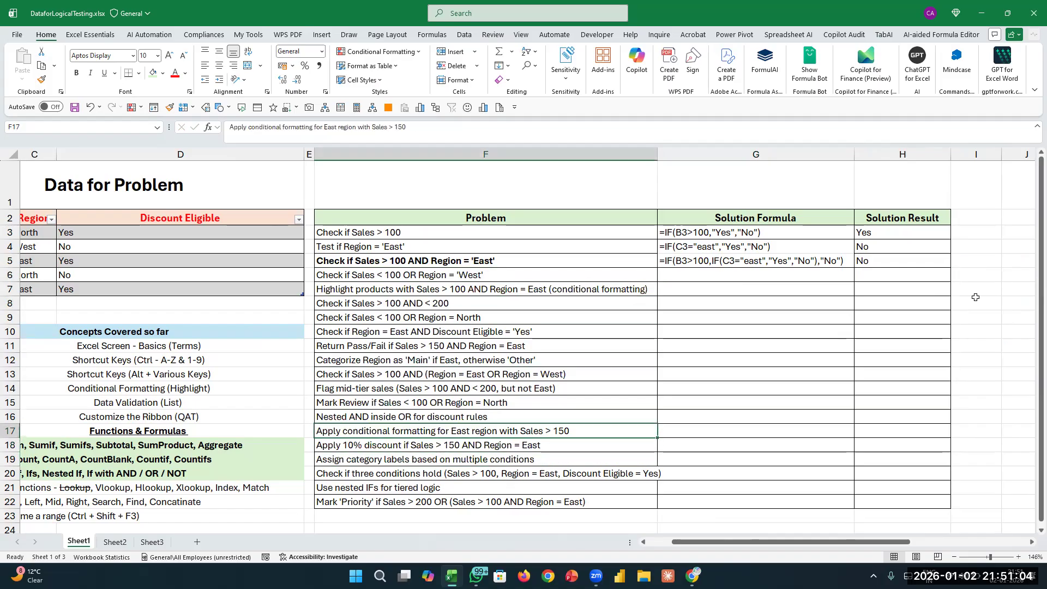
{"action": "key", "text": "Up"}
{"action": "key", "text": "Up"}
{"action": "key", "text": "Up"}
{"action": "key", "text": "Up"}
{"action": "key", "text": "Up"}
{"action": "key", "text": "Up"}
{"action": "key", "text": "Up"}
{"action": "key", "text": "Up"}
{"action": "key", "text": "Up"}
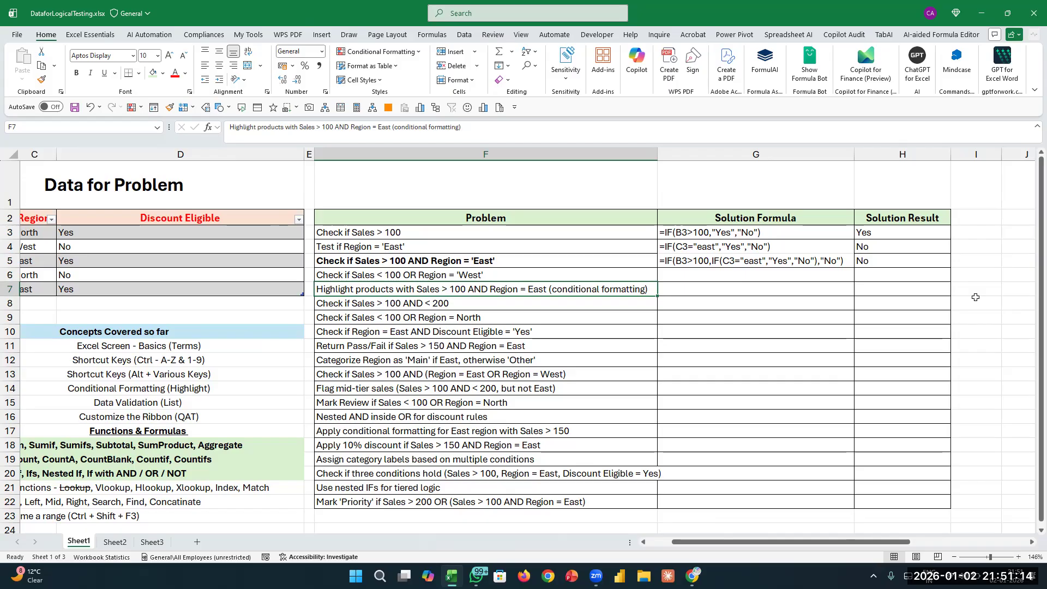
Compare the row 6 problem, Sales < 100 OR Region = 'West', with the solved nested IF problem in row 5.
{"action": "scroll", "coordinate": [975, 297], "scroll_direction": "left", "scroll_amount": 2}
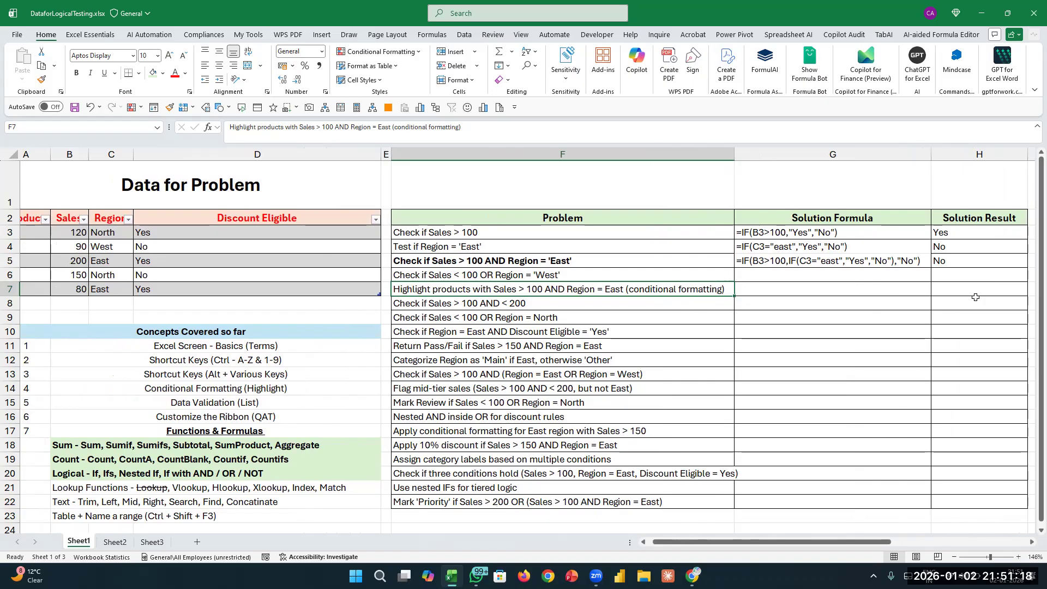
{"action": "key", "text": "Up"}
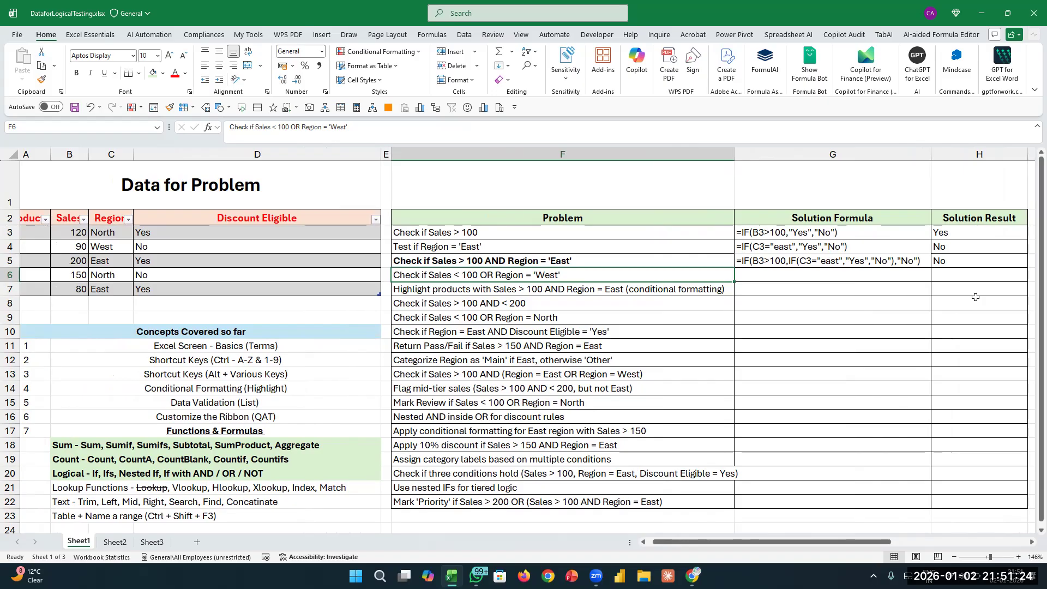
{"action": "key", "text": "Up"}
{"action": "key", "text": "Right"}
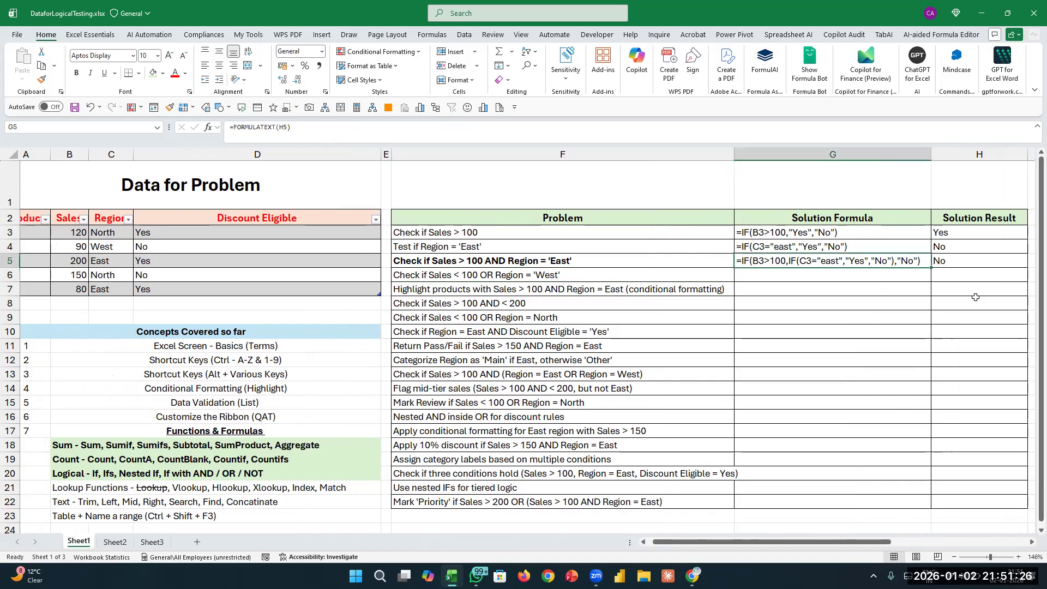
{"action": "key", "text": "Down"}
{"action": "key", "text": "Up"}
{"action": "key", "text": "Down"}
{"action": "key", "text": "Up"}
{"action": "key", "text": "Down"}
{"action": "key", "text": "Left"}
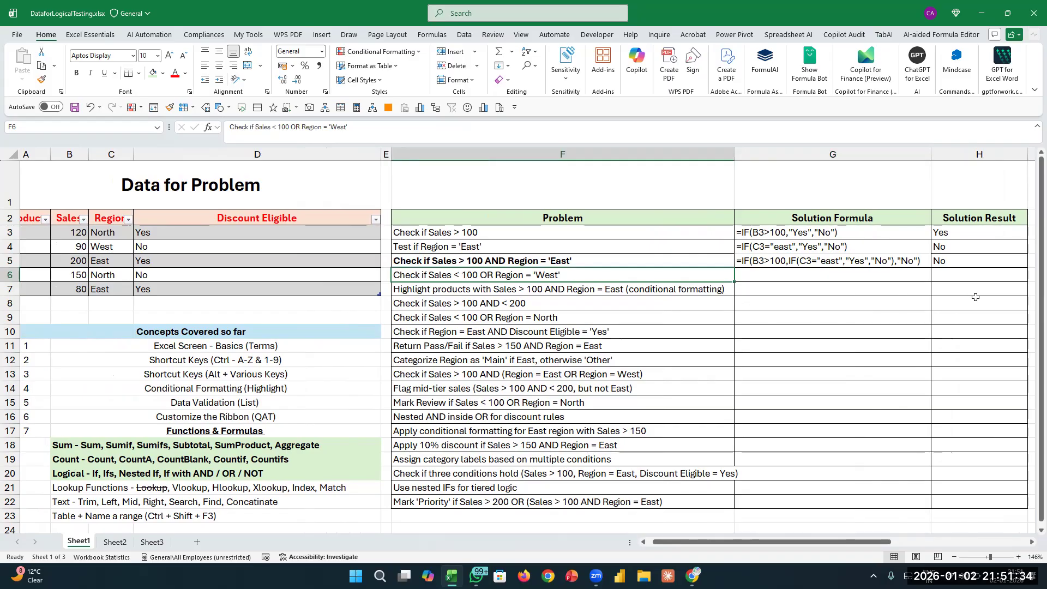
Enter the formula =OR(B3<100,C3="west") in G6.
{"action": "key", "text": "Right"}
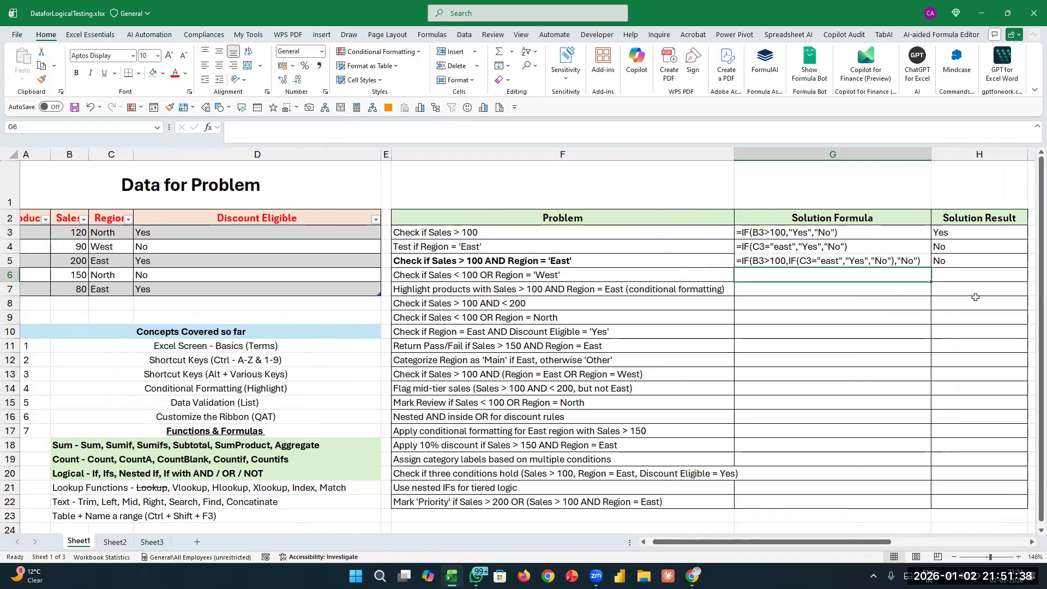
{"action": "type", "text": "="}
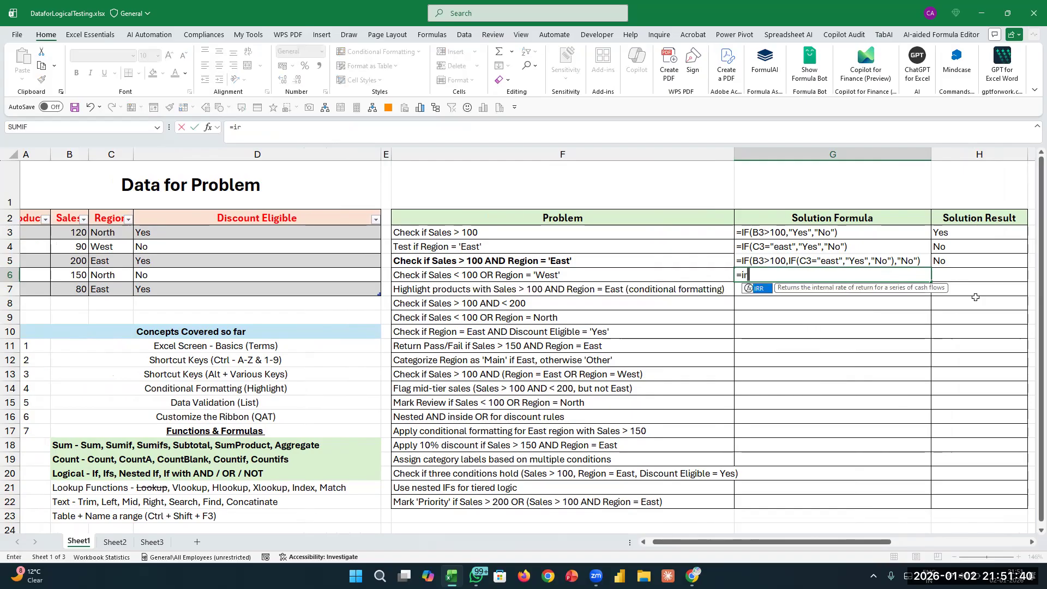
{"action": "type", "text": "or("}
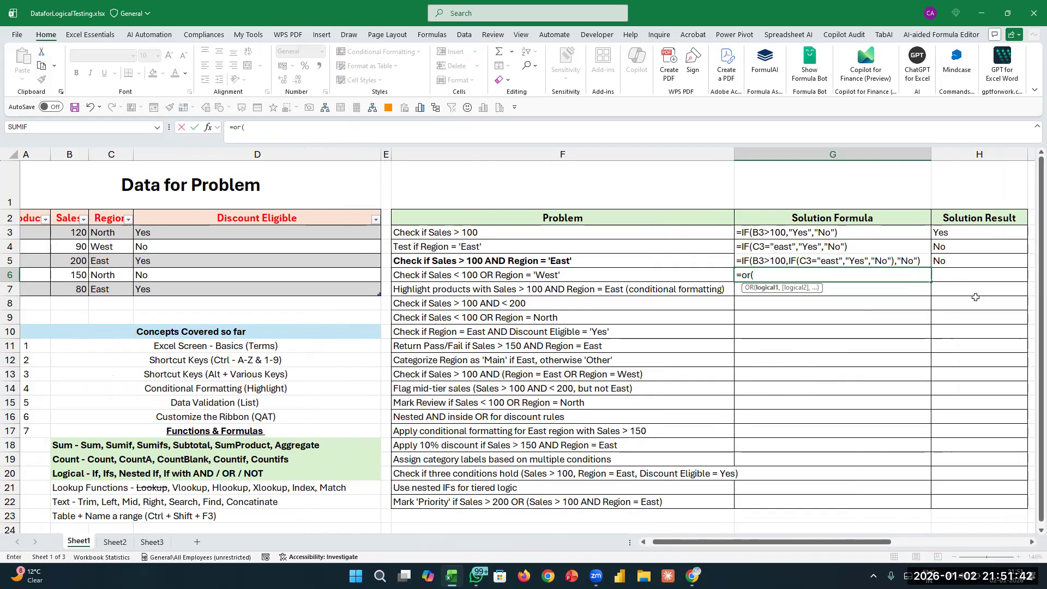
{"action": "type", "text": "b3"}
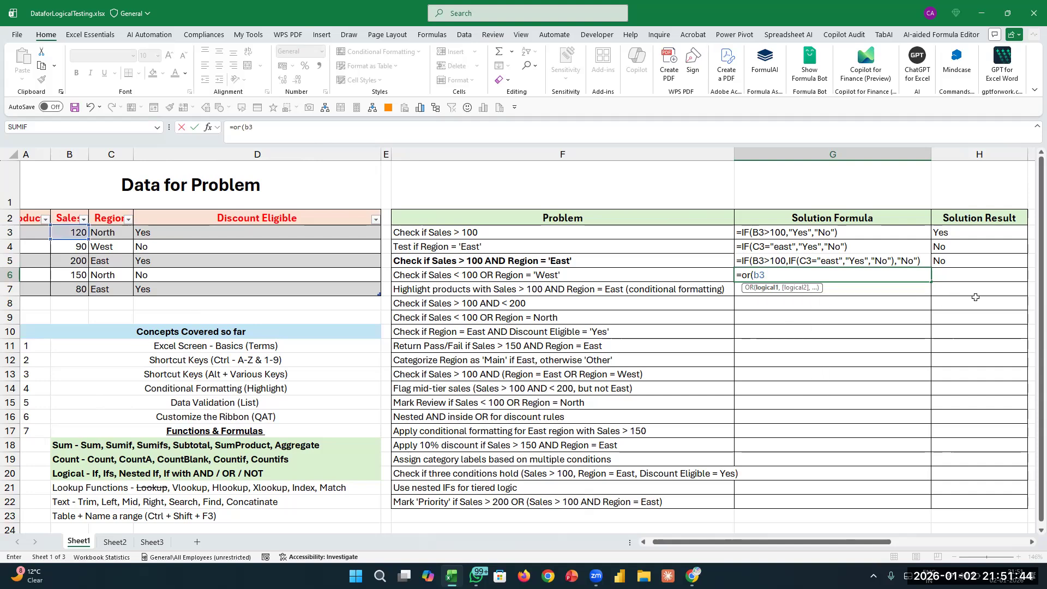
{"action": "type", "text": "<100,"}
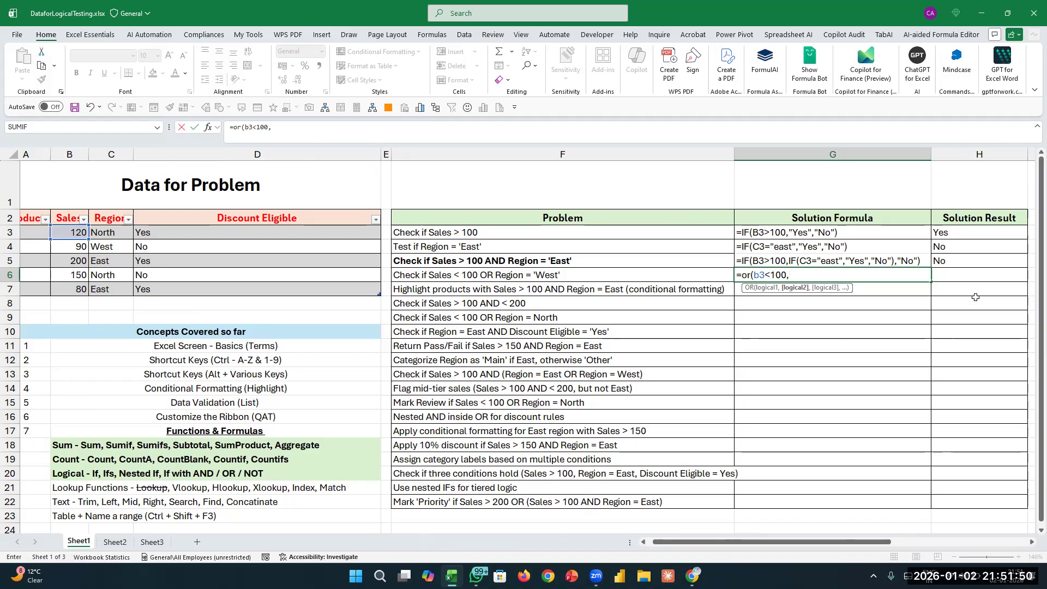
{"action": "type", "text": "c3="}
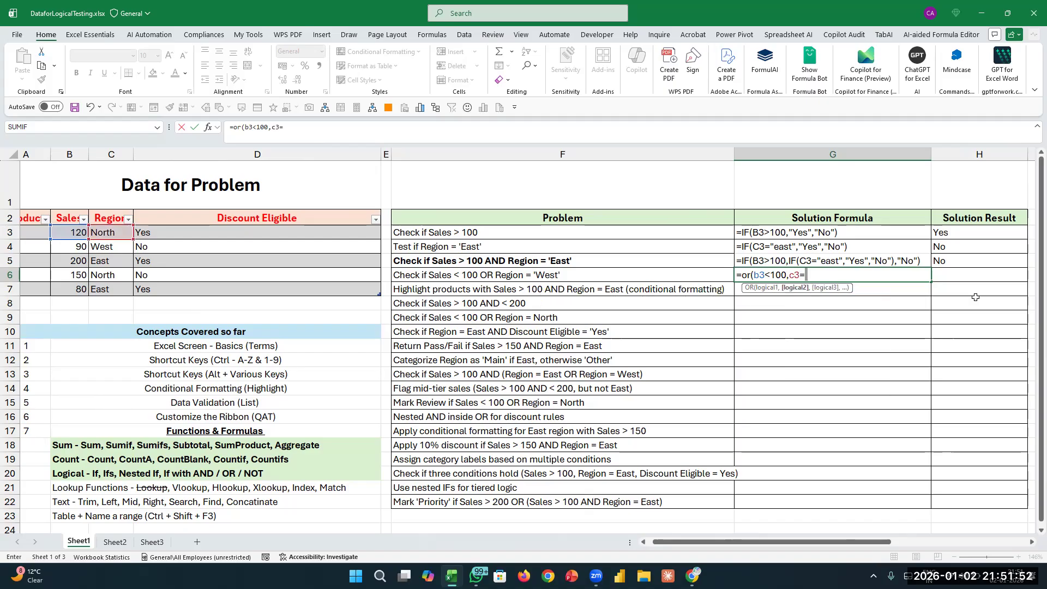
{"action": "type", "text": "\"west\")"}
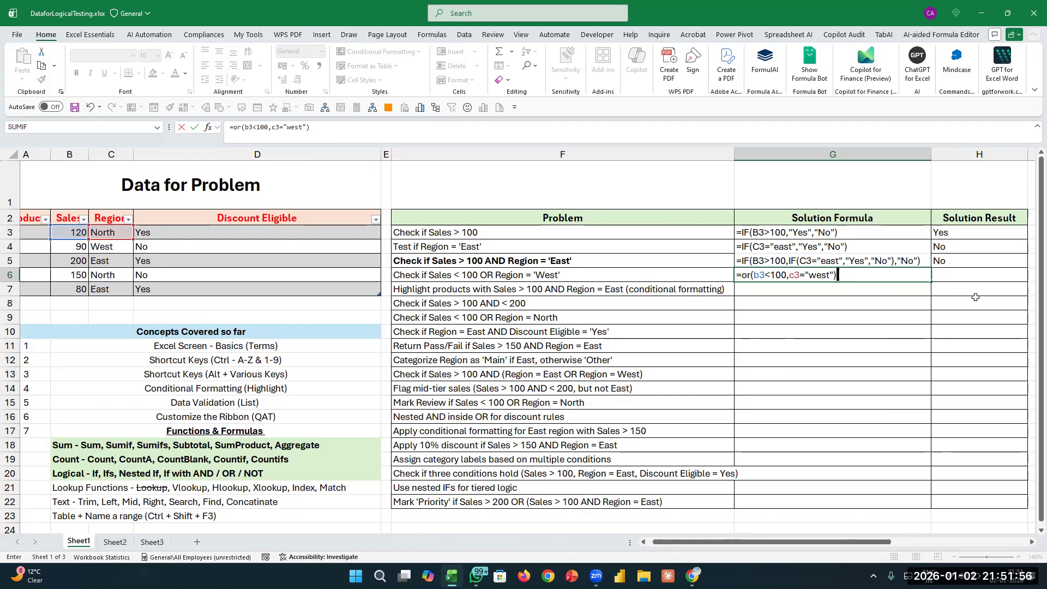
{"action": "key", "text": "Return"}
Move the OR formula from G6 to H6 and fill the FORMULATEXT formula from G5 down into G6.
{"action": "key", "text": "Up"}
{"action": "key", "text": "ctrl+c"}
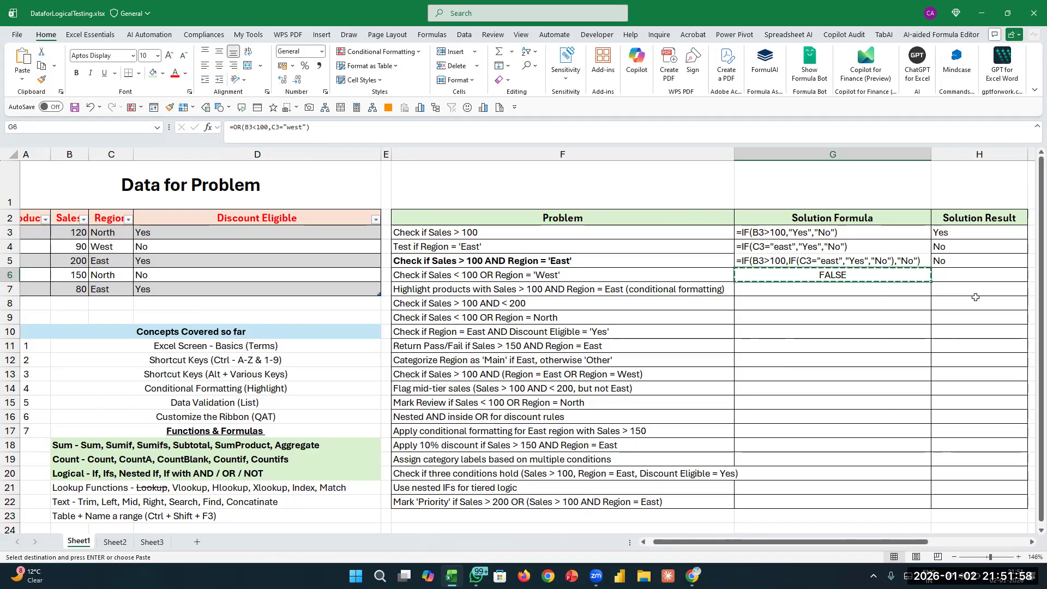
{"action": "key", "text": "Right"}
{"action": "key", "text": "Return"}
{"action": "key", "text": "Left"}
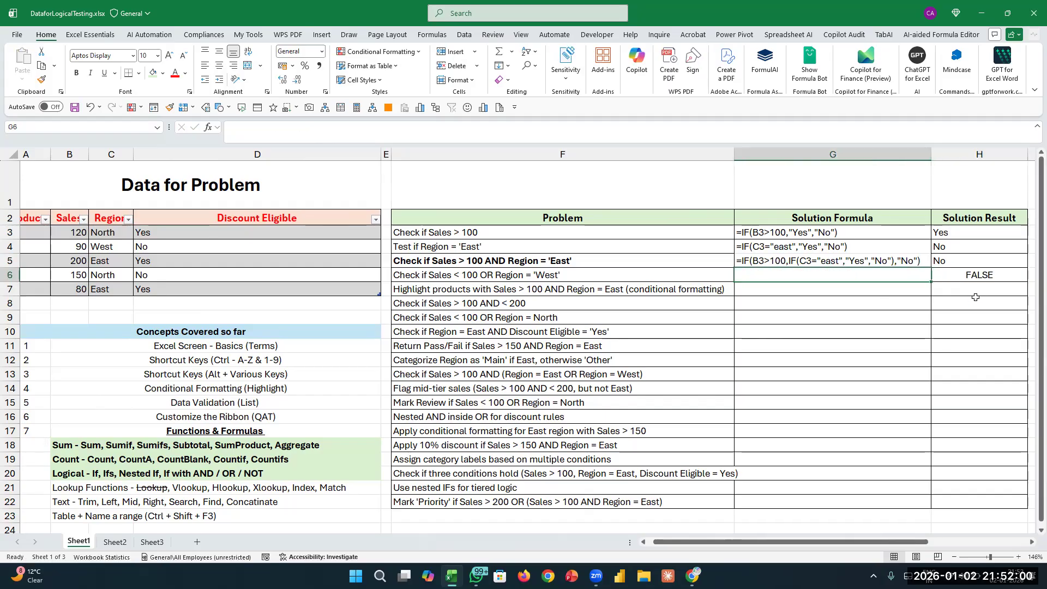
{"action": "key", "text": "ctrl+d"}
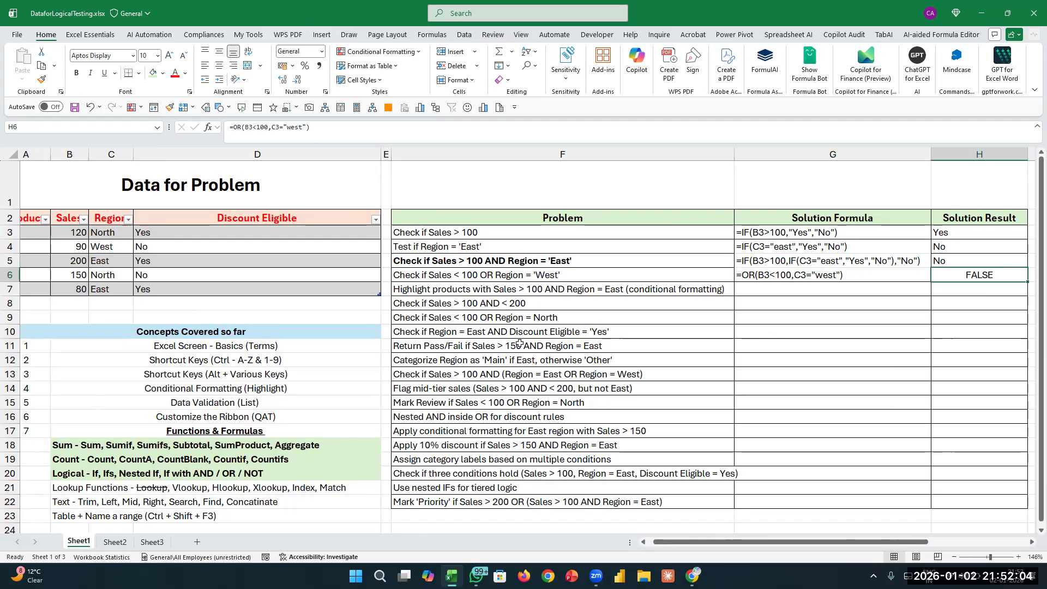
Set product A's Region in C3 to West.
{"action": "scroll", "coordinate": [447, 265], "scroll_direction": "left", "scroll_amount": 1}
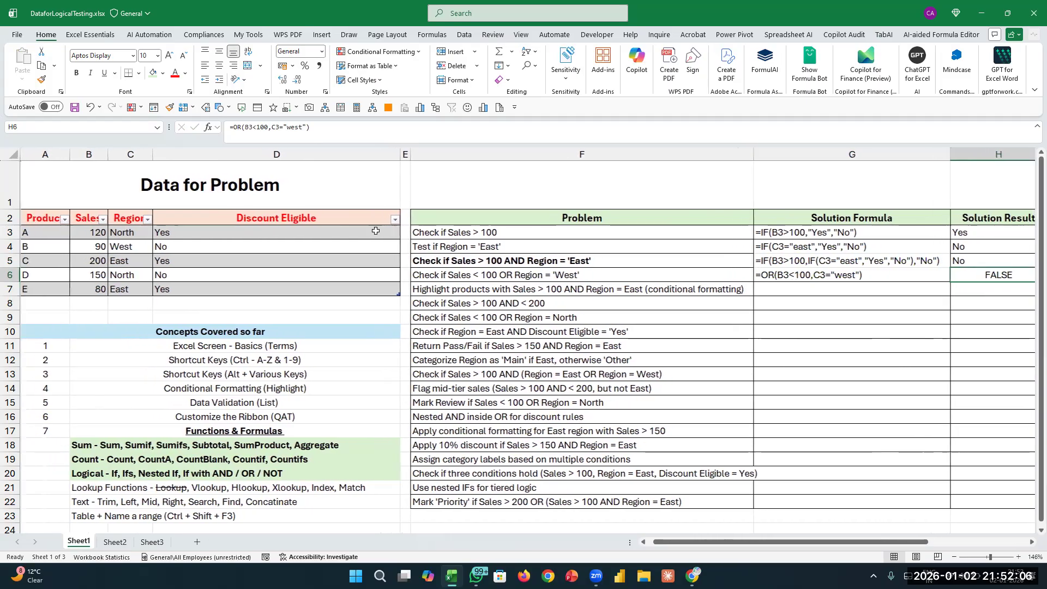
{"action": "left_click", "coordinate": [101, 228]}
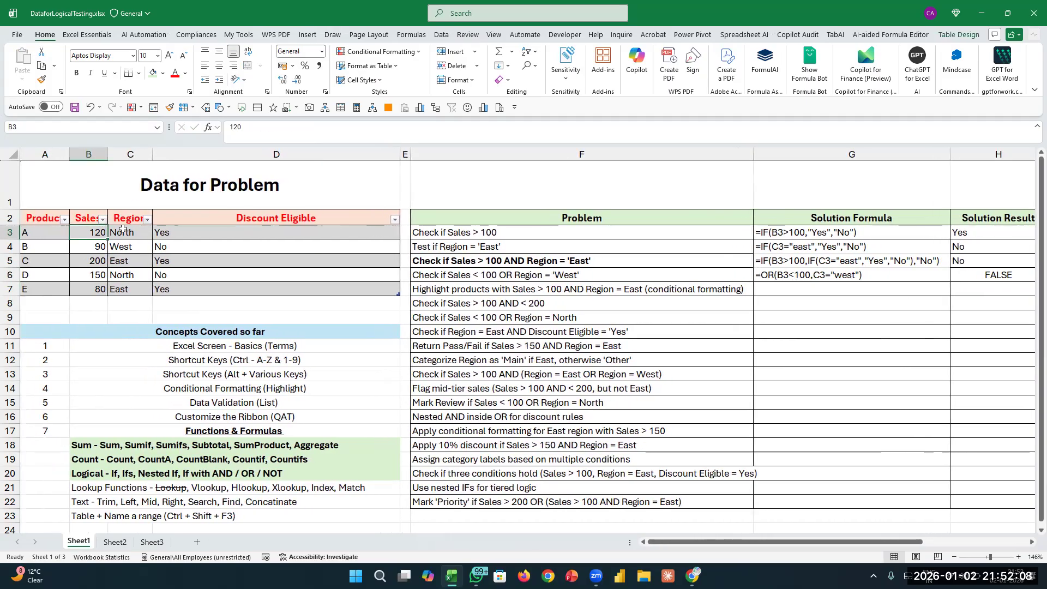
{"action": "left_click", "coordinate": [123, 229]}
{"action": "type", "text": "West"}
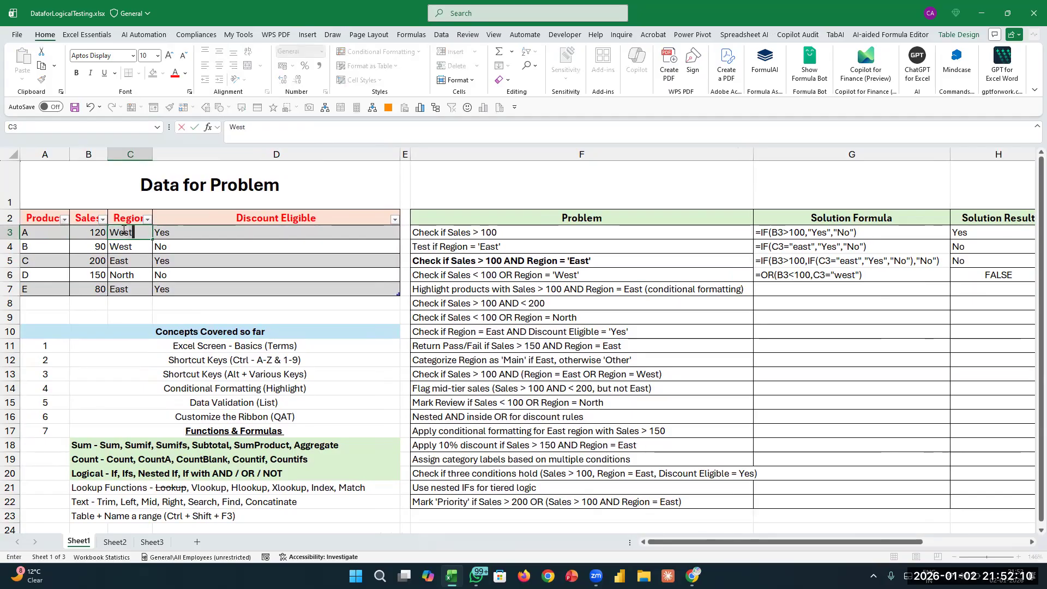
{"action": "key", "text": "Return"}
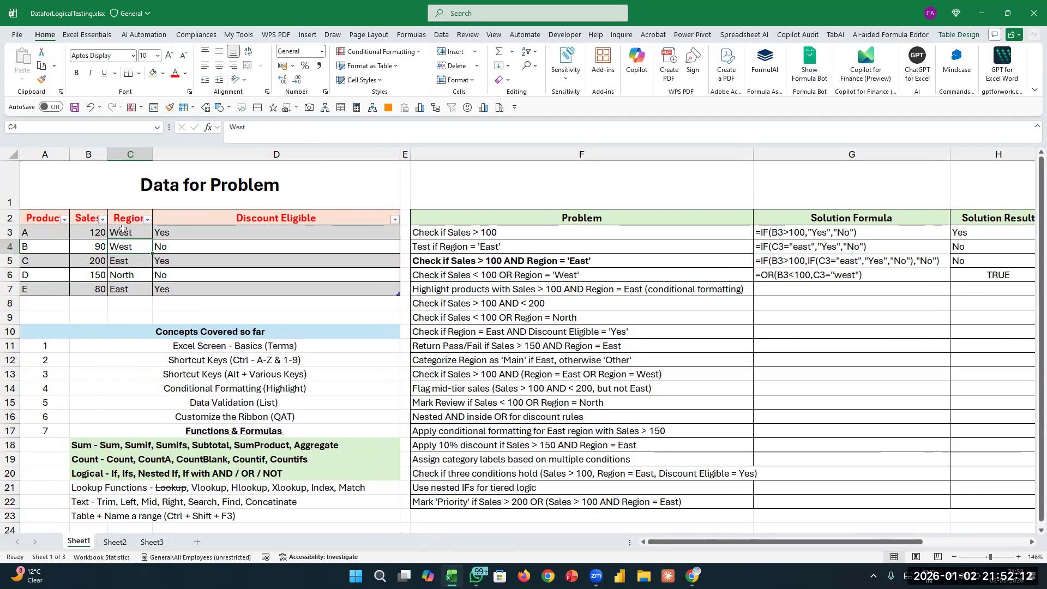
Wrap the H6 formula in IF as =IF(OR(B3<100,C3="west")=TRUE,"yes","no") and widen column G to fit the formula text.
{"action": "scroll", "coordinate": [123, 229], "scroll_direction": "right", "scroll_amount": 2}
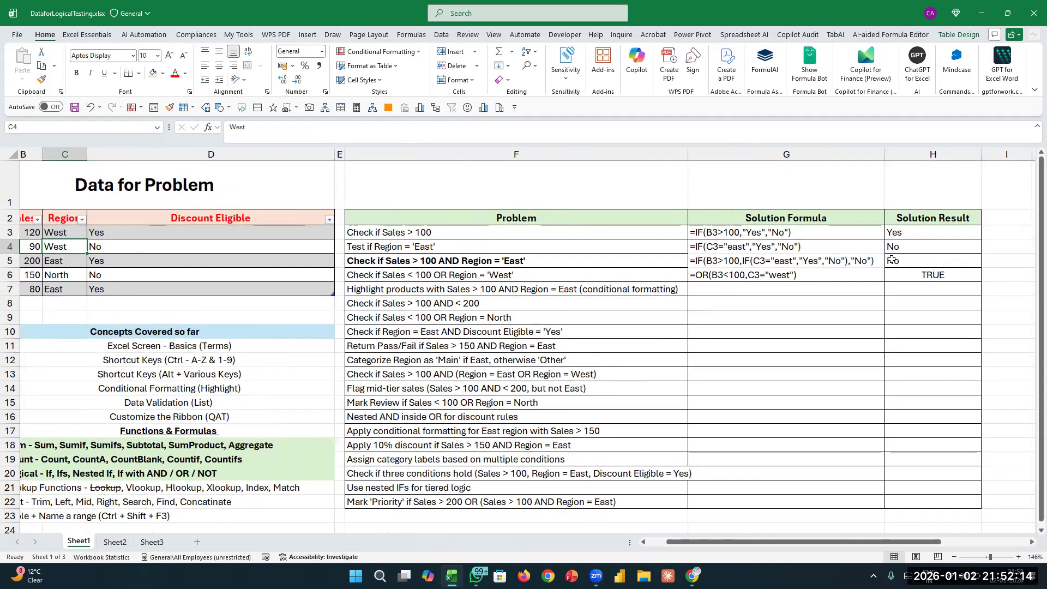
{"action": "double_click", "coordinate": [927, 275]}
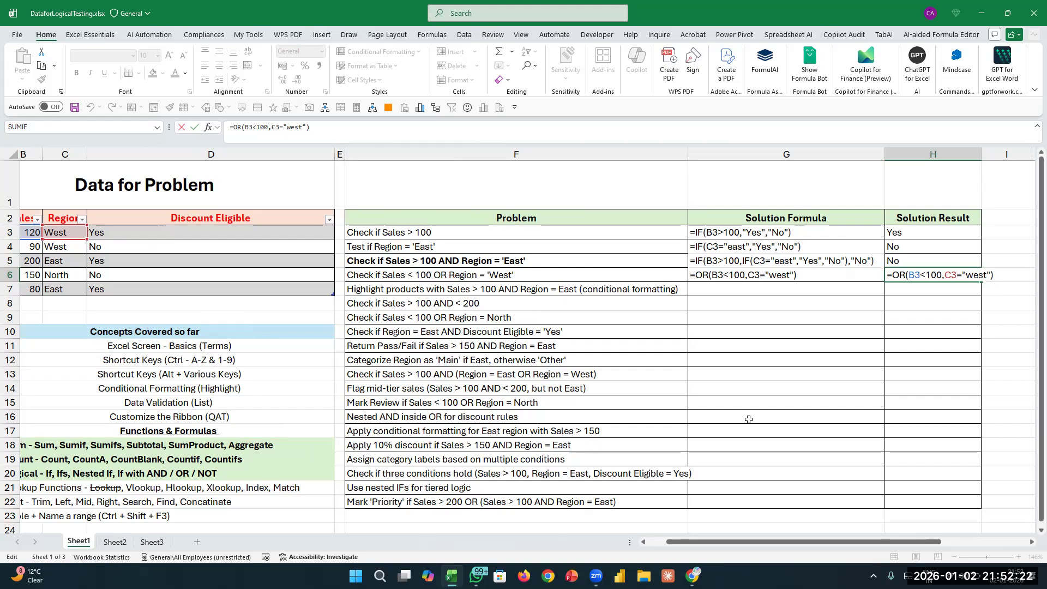
{"action": "type", "text": "if("}
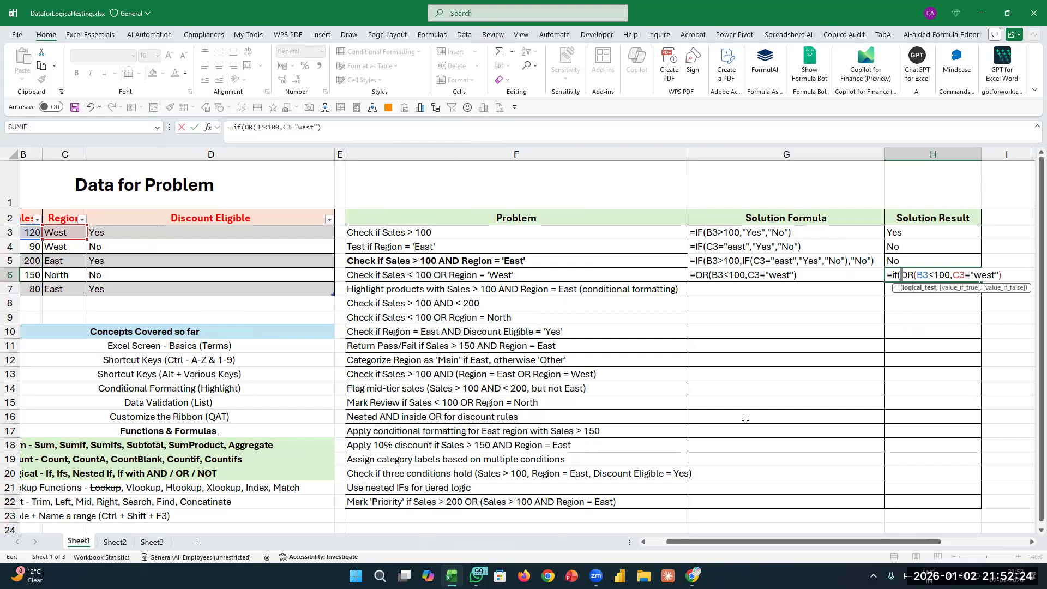
{"action": "key", "text": "Right"}
{"action": "type", "text": "=true,\""}
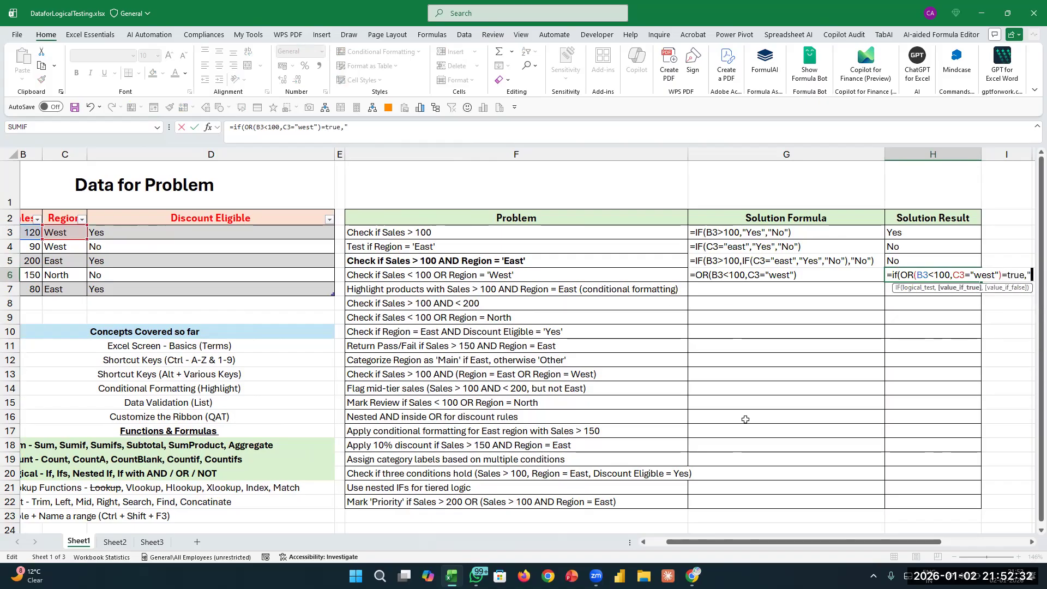
{"action": "type", "text": "yes\",\"no\""}
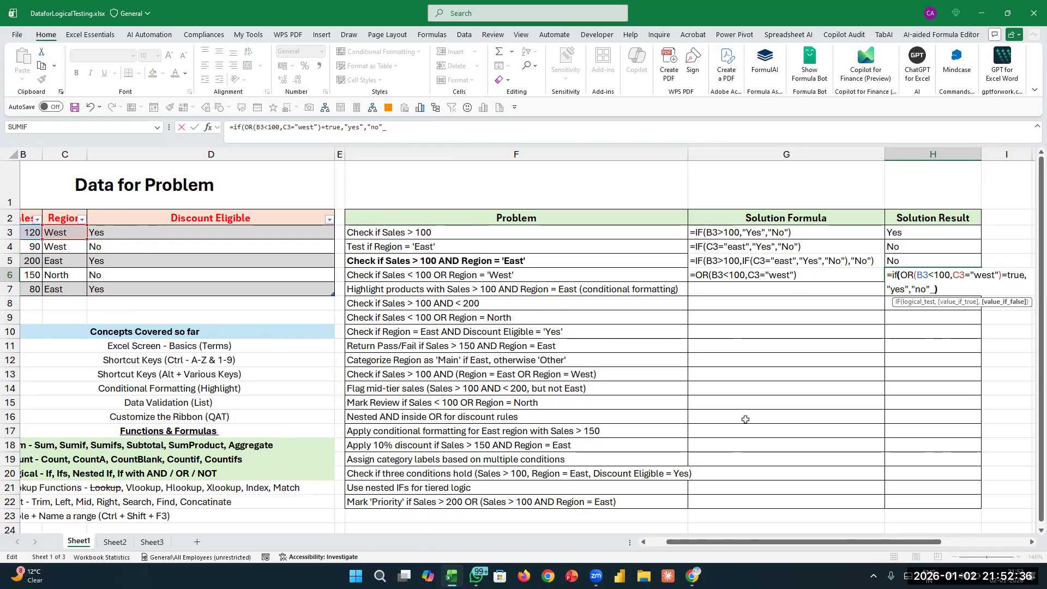
{"action": "type", "text": ")"}
{"action": "key", "text": "ctrl+Return"}
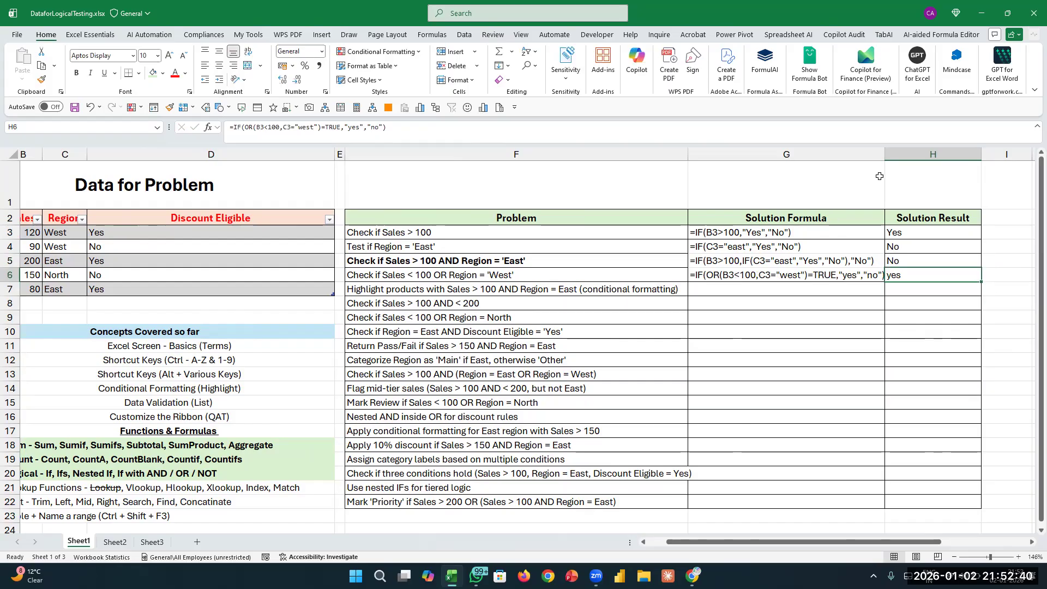
{"action": "left_click_drag", "start_coordinate": [885, 157], "coordinate": [904, 156]}
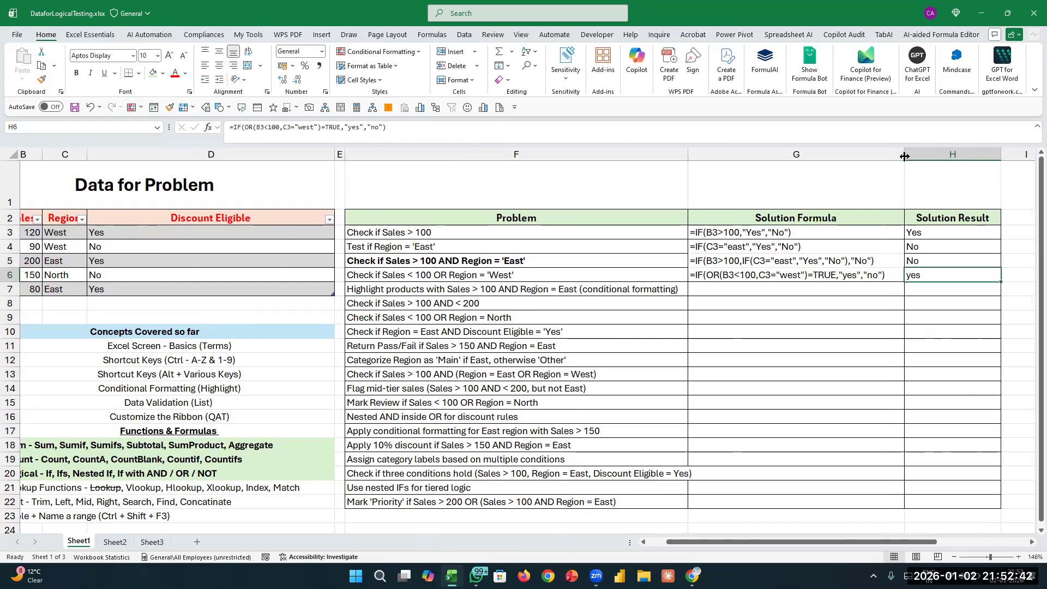
Turn off banded rows for the product data table in A2:D7.
{"action": "left_click", "coordinate": [665, 288]}
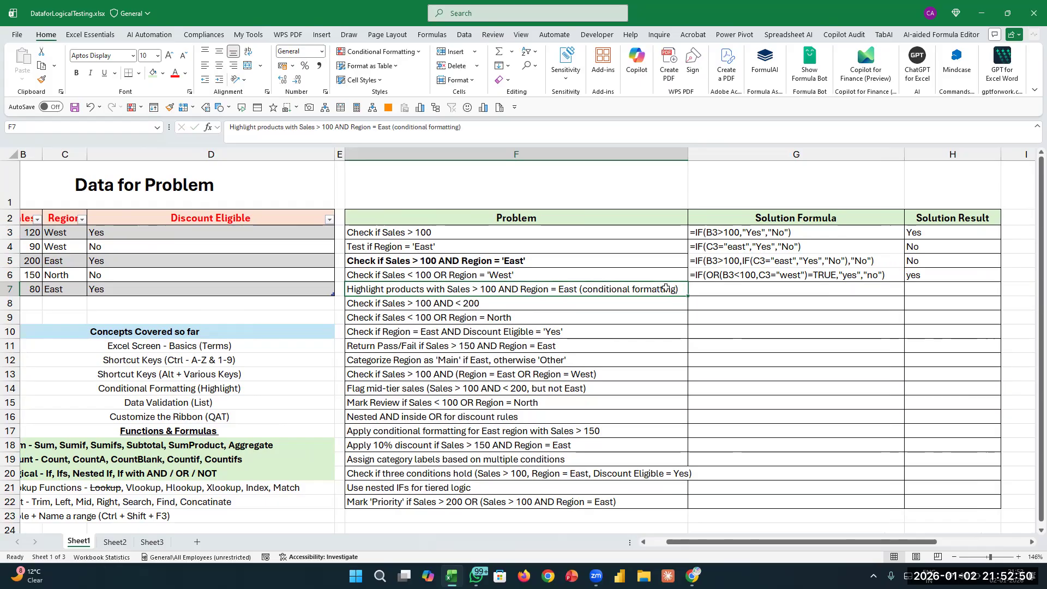
{"action": "scroll", "coordinate": [101, 230], "scroll_direction": "left", "scroll_amount": 2}
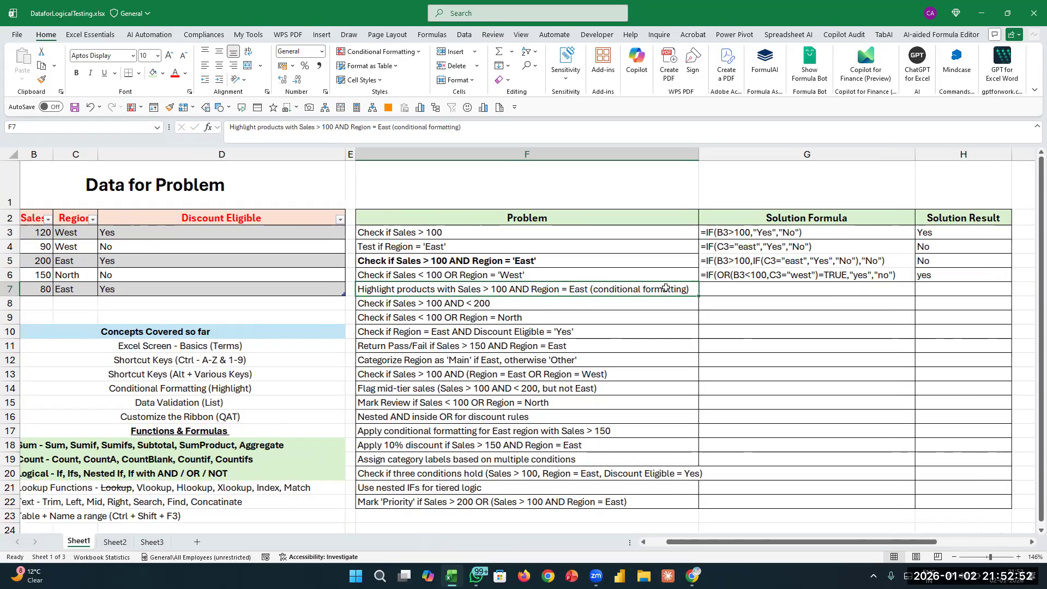
{"action": "left_click_drag", "start_coordinate": [45, 217], "coordinate": [348, 289]}
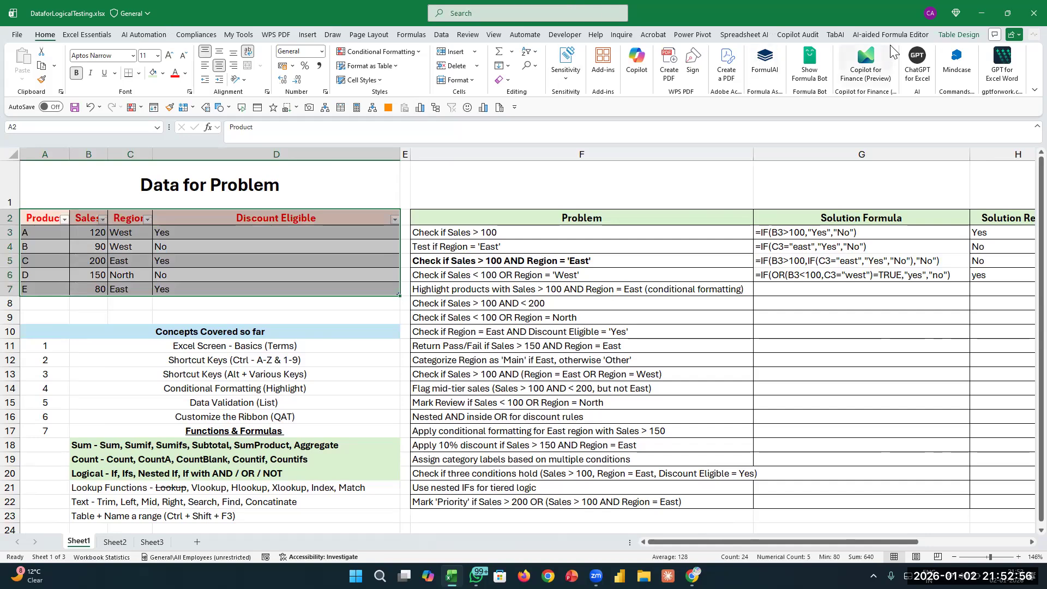
{"action": "left_click", "coordinate": [955, 34]}
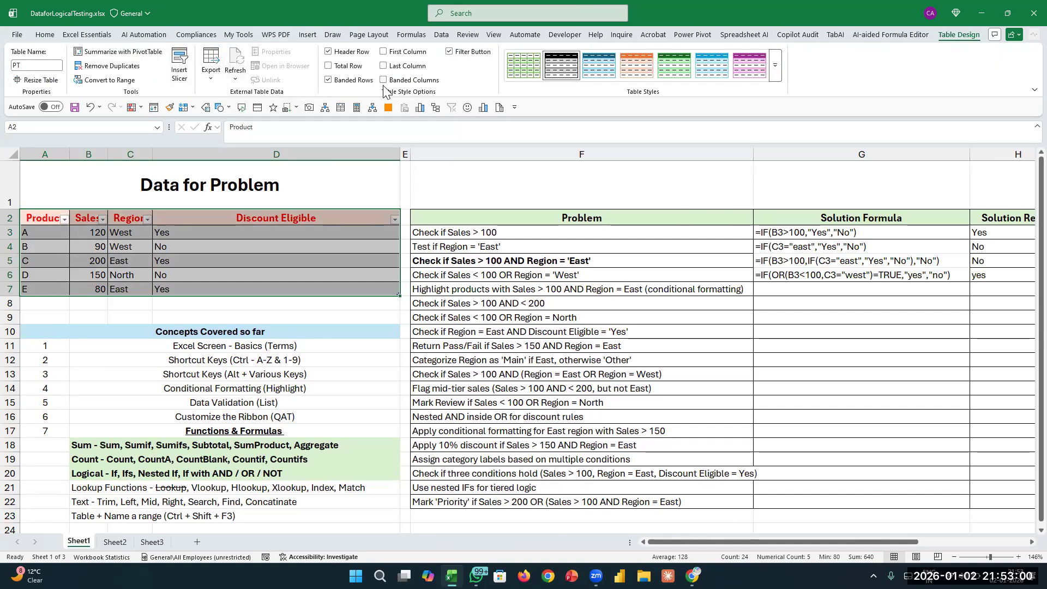
{"action": "left_click", "coordinate": [329, 81]}
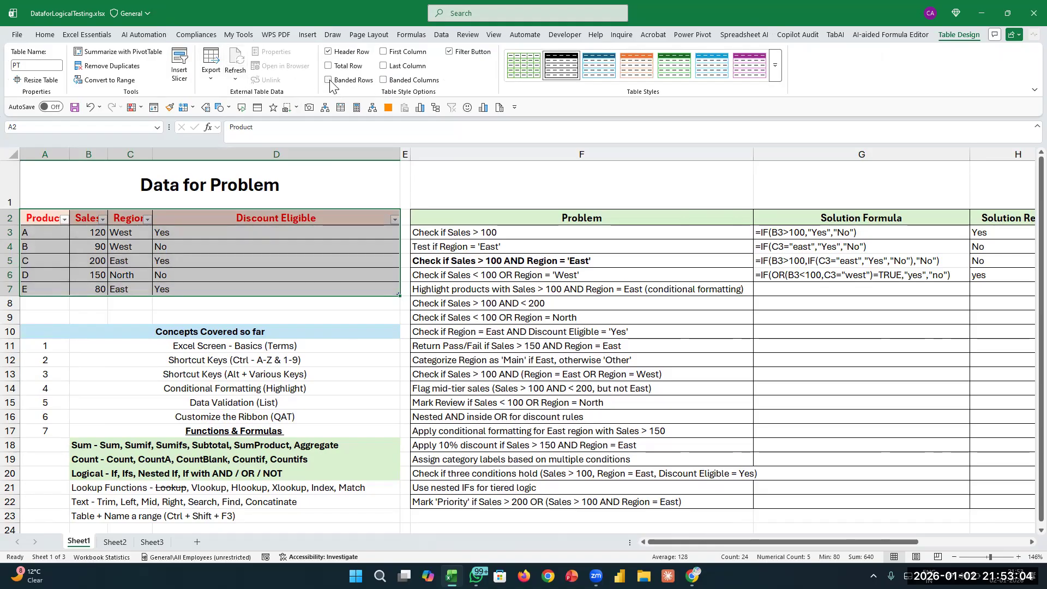
{"action": "left_click", "coordinate": [234, 199]}
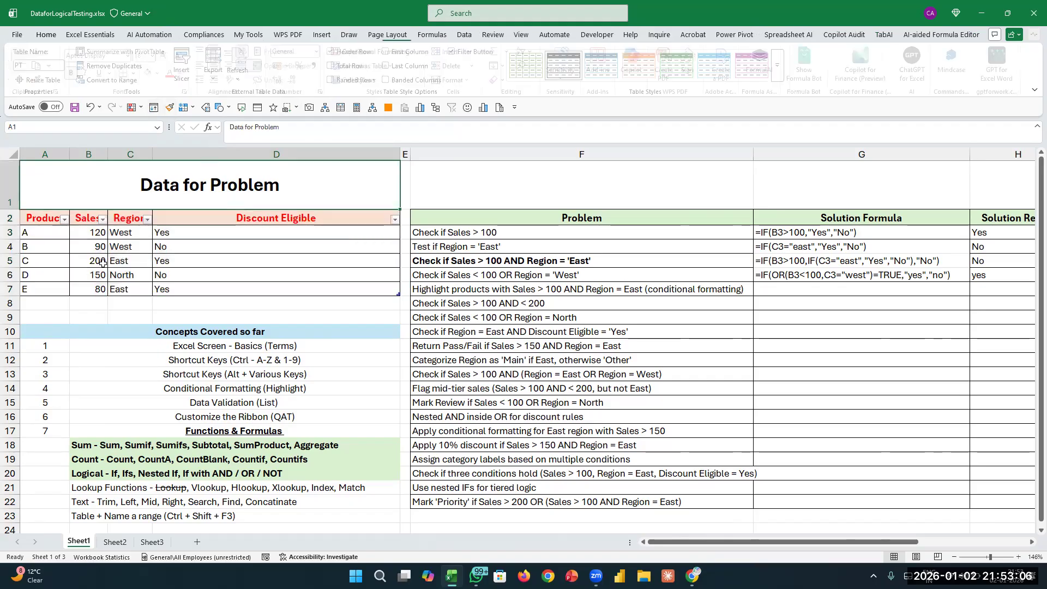
Examine the row 7 highlighting problem against the table's Product, Sales and Region columns.
{"action": "left_click_drag", "start_coordinate": [25, 232], "coordinate": [294, 292]}
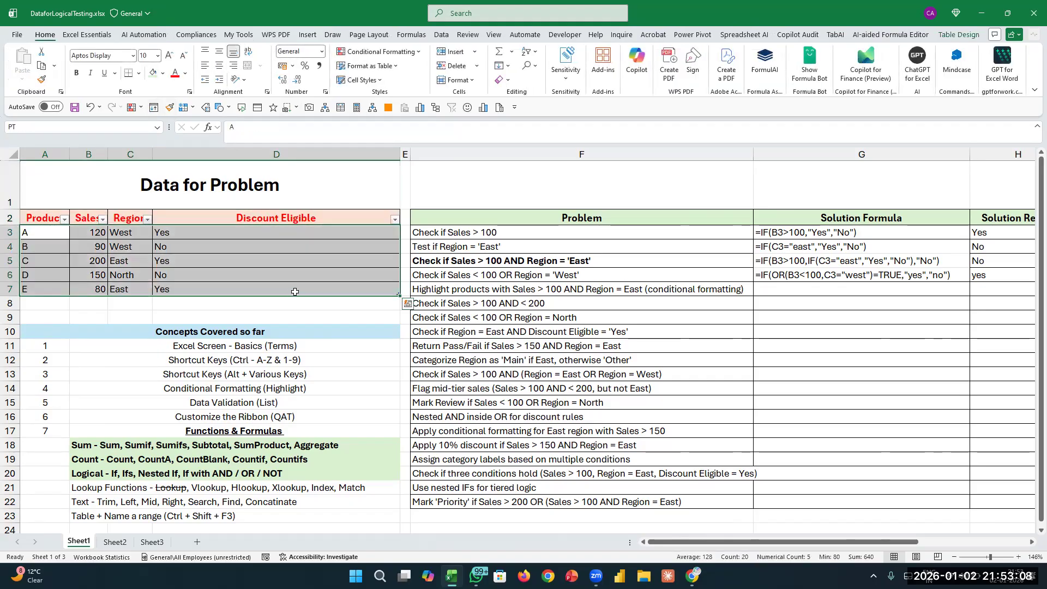
{"action": "left_click", "coordinate": [427, 287]}
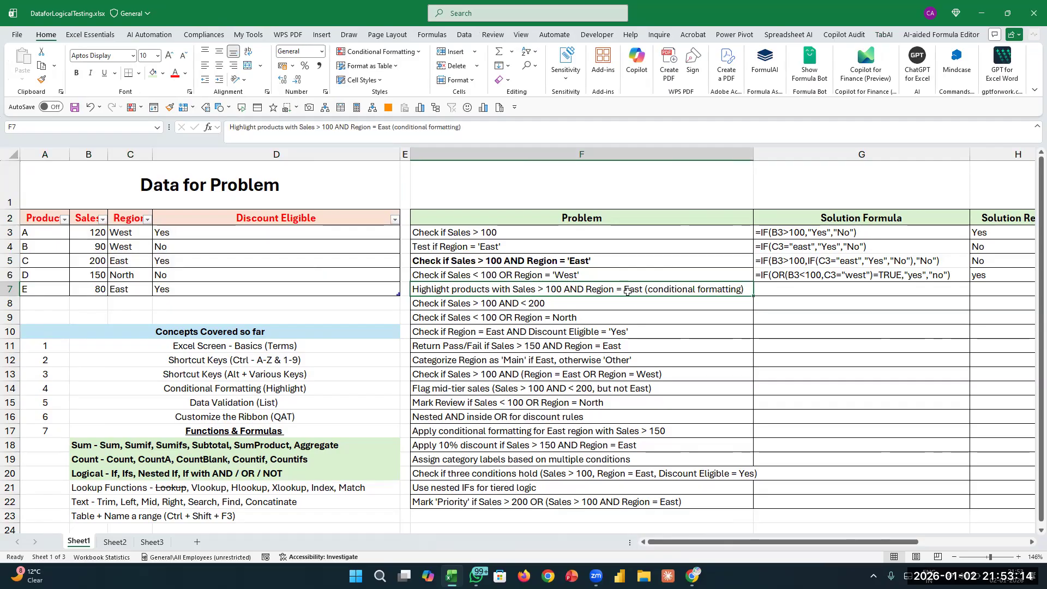
{"action": "left_click", "coordinate": [37, 221]}
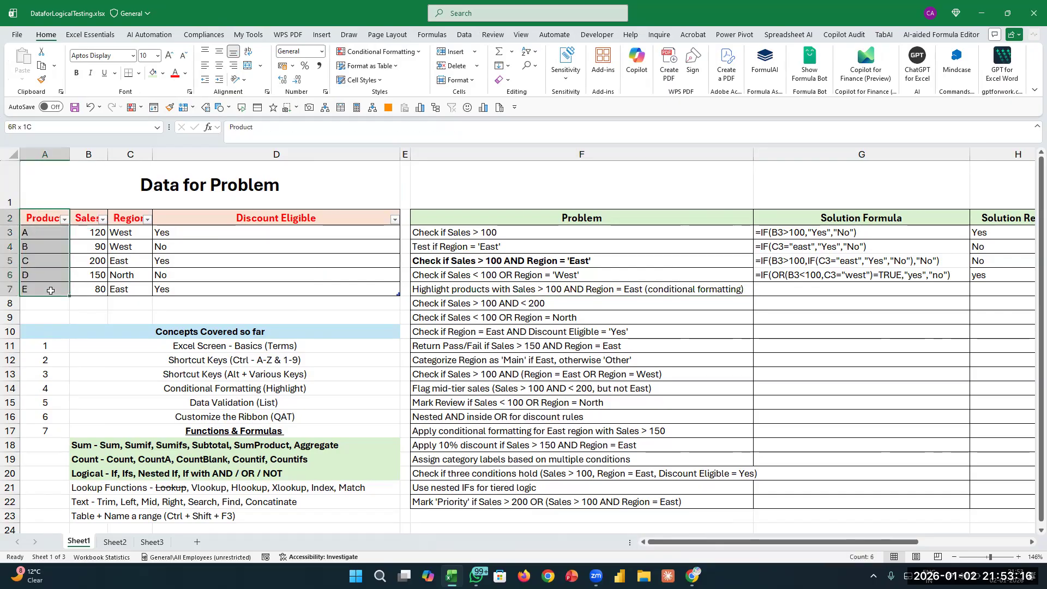
{"action": "left_click_drag", "start_coordinate": [36, 226], "coordinate": [55, 284]}
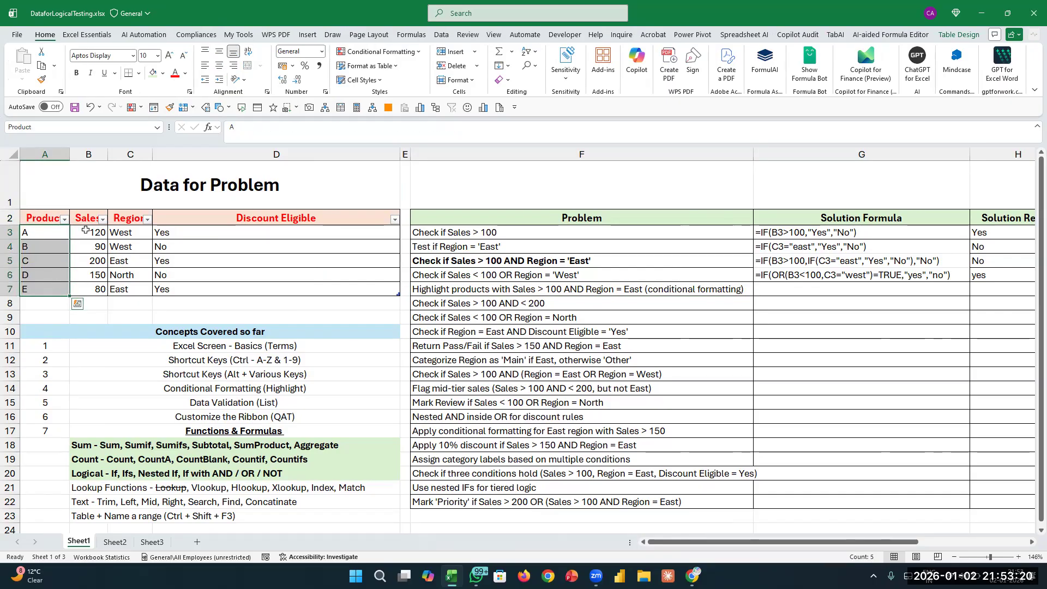
{"action": "left_click_drag", "start_coordinate": [85, 230], "coordinate": [58, 290]}
{"action": "left_click_drag", "start_coordinate": [89, 236], "coordinate": [142, 300]}
{"action": "left_click", "coordinate": [143, 300]}
Start a new conditional formatting rule for product cells A3:A7 that uses a formula to determine which cells to format.
{"action": "left_click_drag", "start_coordinate": [41, 232], "coordinate": [43, 288]}
{"action": "left_click", "coordinate": [413, 58]}
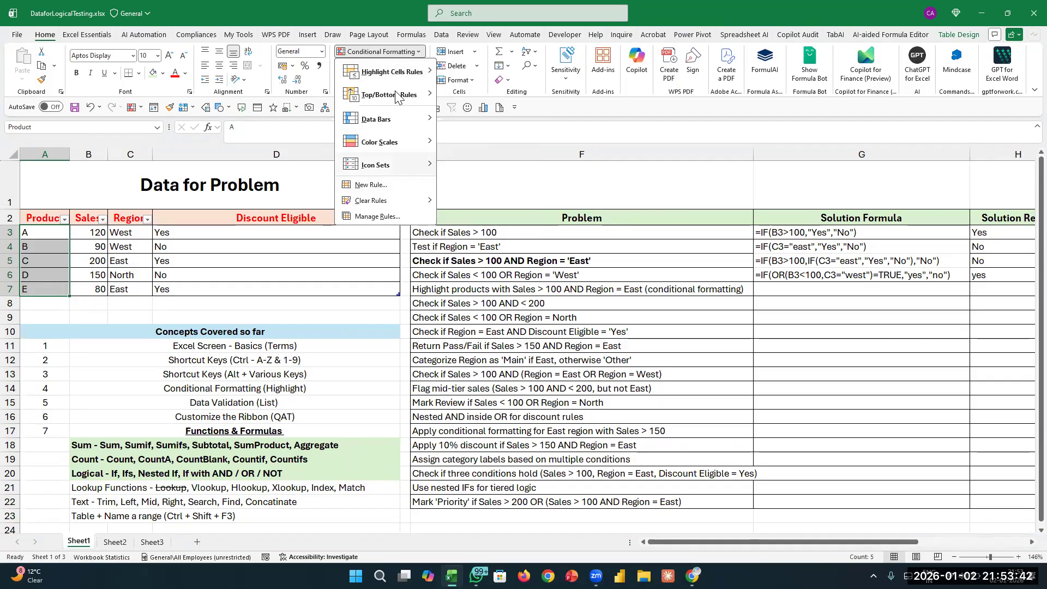
{"action": "mouse_move", "coordinate": [396, 75]}
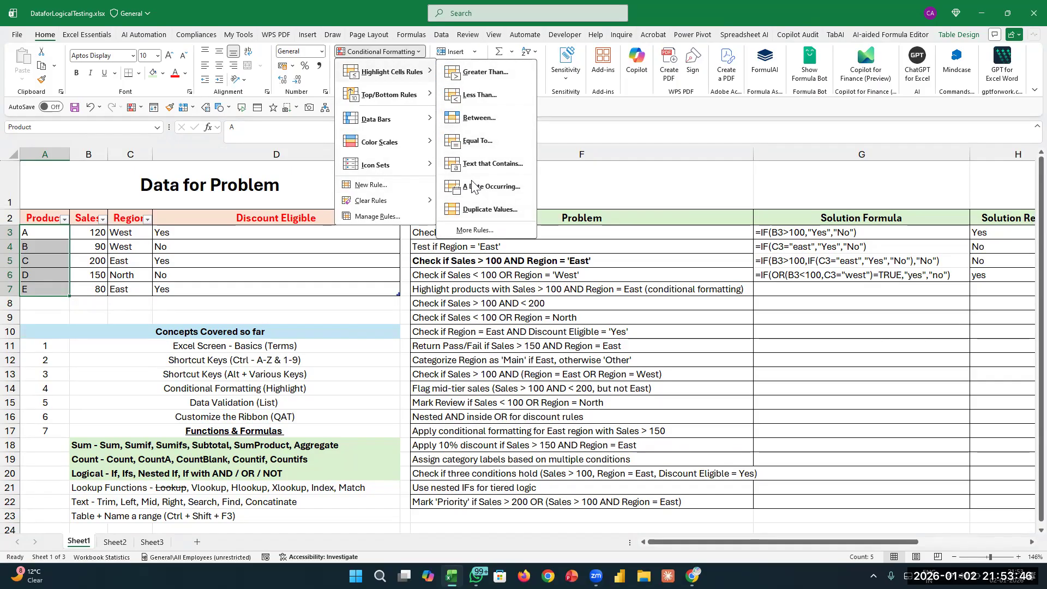
{"action": "left_click", "coordinate": [395, 189]}
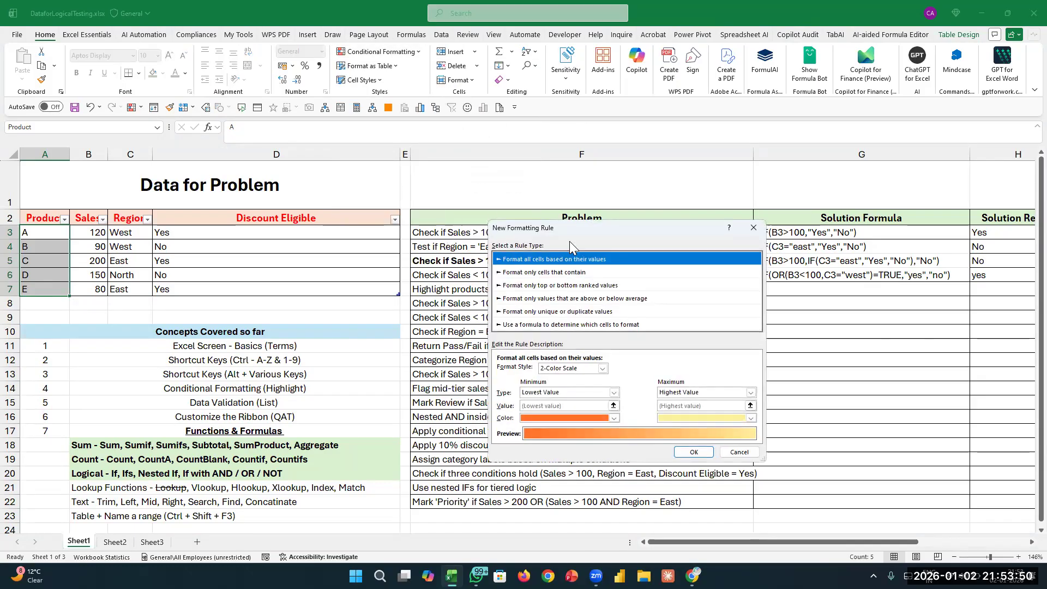
{"action": "left_click_drag", "start_coordinate": [573, 231], "coordinate": [465, 238]}
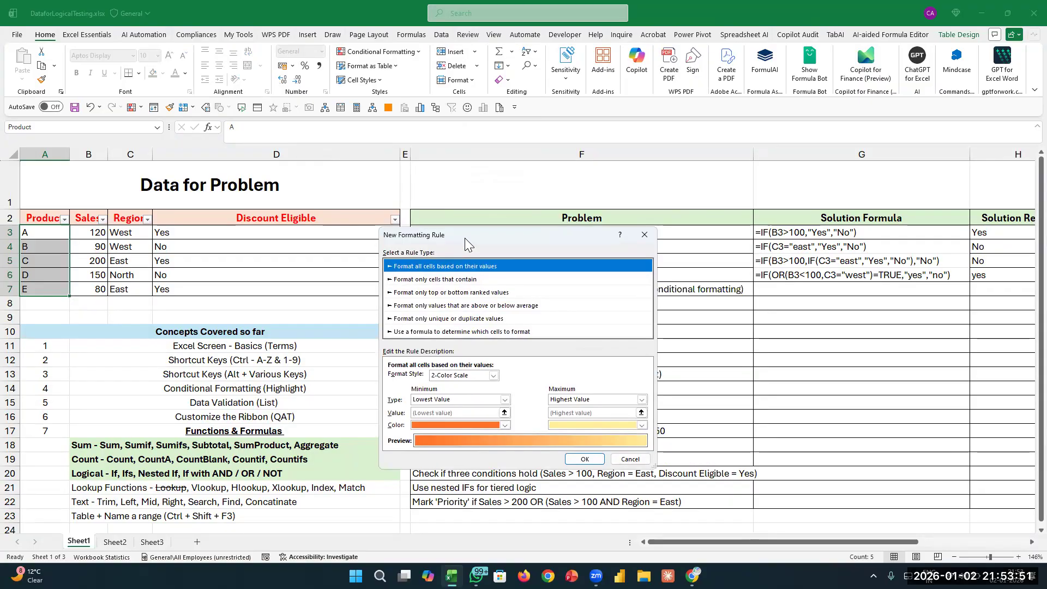
{"action": "left_click", "coordinate": [452, 331]}
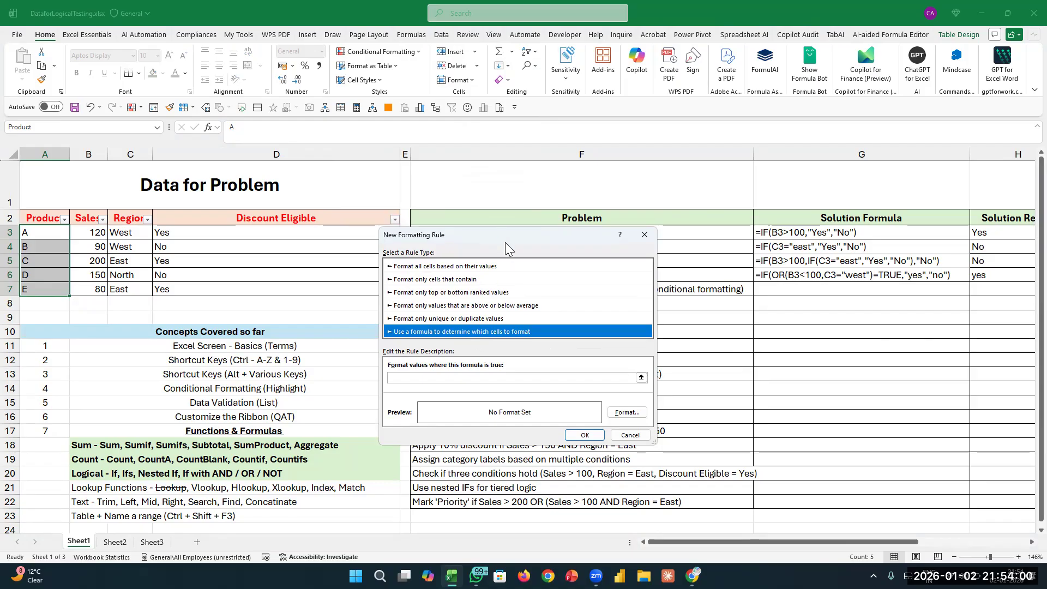
{"action": "left_click_drag", "start_coordinate": [505, 242], "coordinate": [540, 318]}
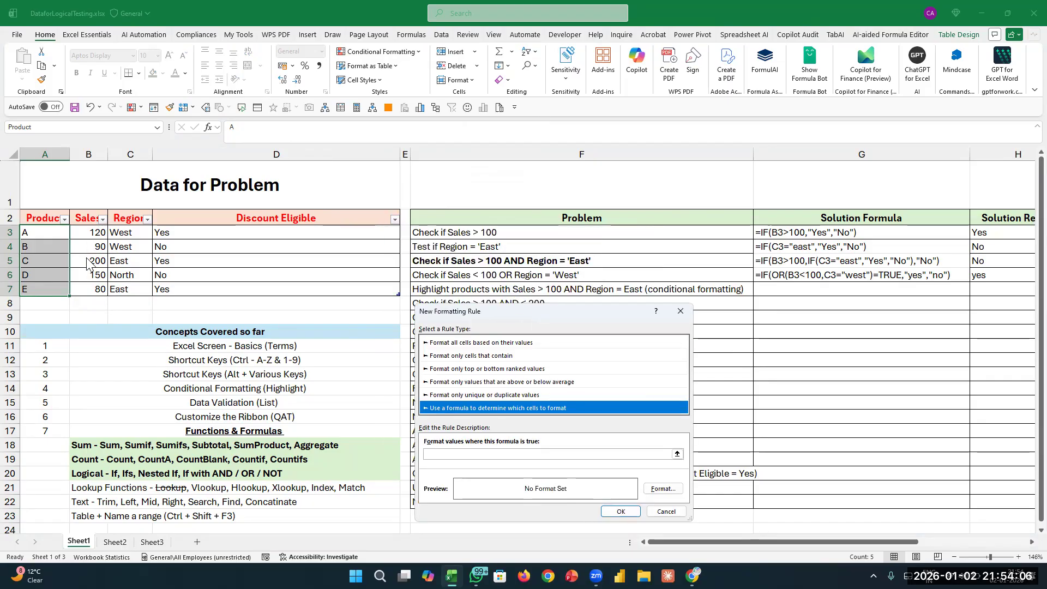
Enter =$B3:$B7>100 as the rule's formula, with only the column references absolute.
{"action": "left_click", "coordinate": [454, 454]}
{"action": "type", "text": "="}
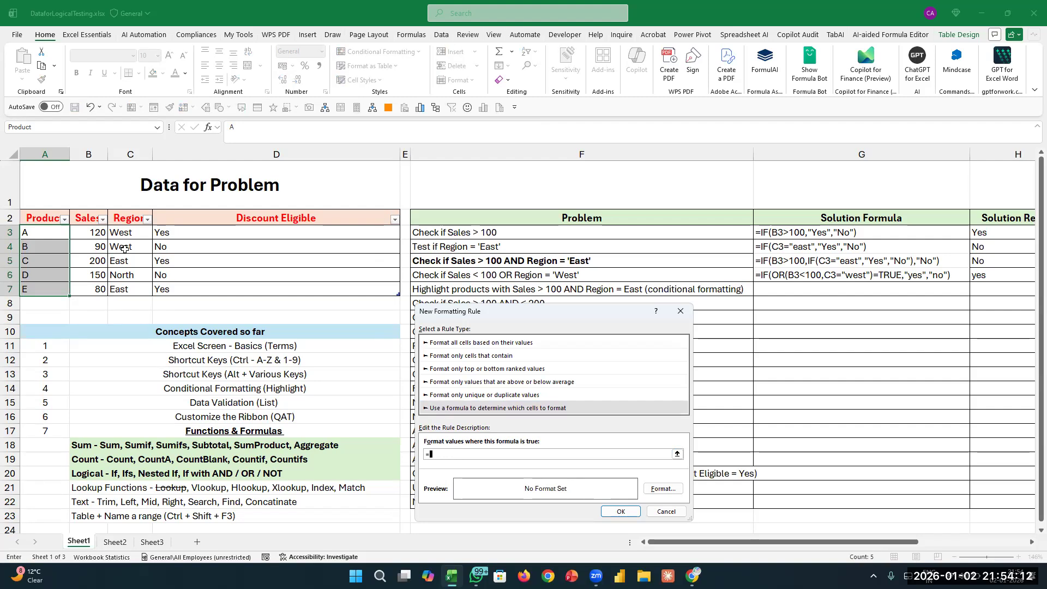
{"action": "left_click_drag", "start_coordinate": [94, 231], "coordinate": [96, 293]}
{"action": "type", "text": ">"}
{"action": "key", "text": "BackSpace"}
{"action": "type", "text": ">100,"}
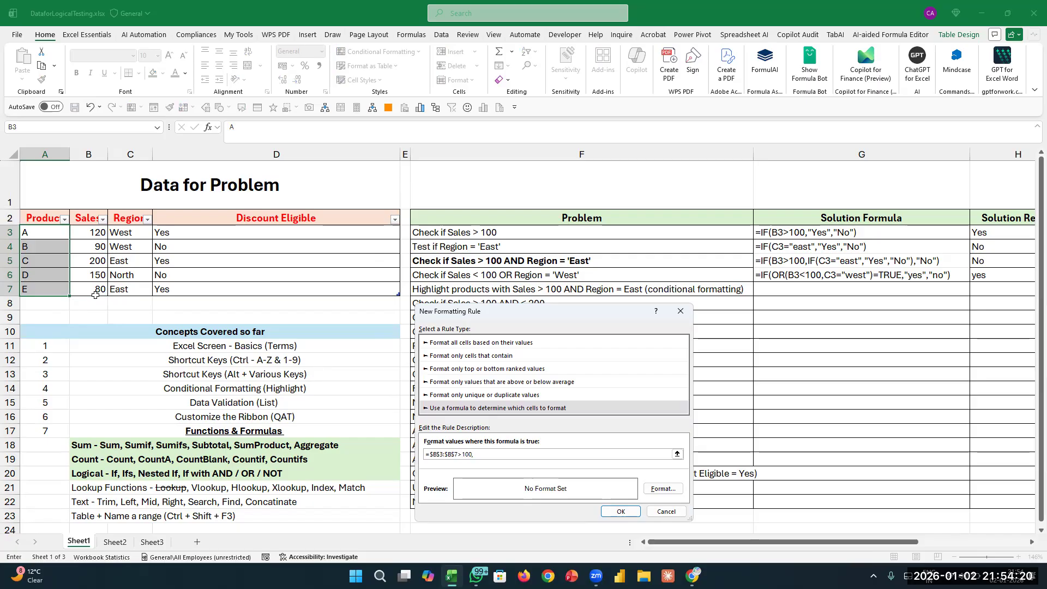
{"action": "left_click", "coordinate": [437, 454]}
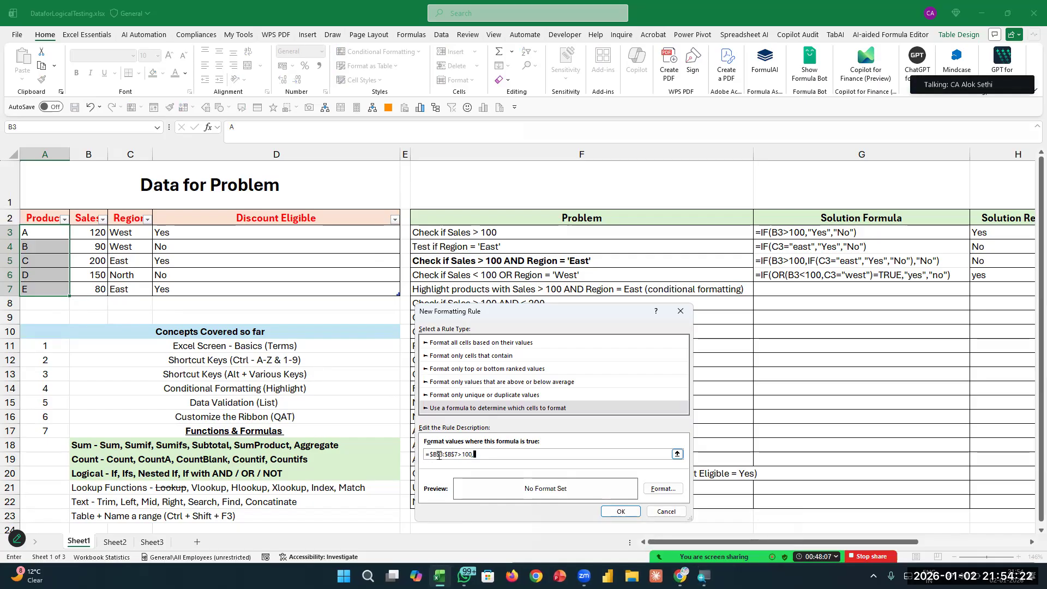
{"action": "key", "text": "Delete"}
{"action": "left_click", "coordinate": [451, 454]}
{"action": "key", "text": "Delete"}
{"action": "left_click", "coordinate": [494, 454]}
Give the rule a light green fill and apply it to the product cells.
{"action": "left_click", "coordinate": [664, 489]}
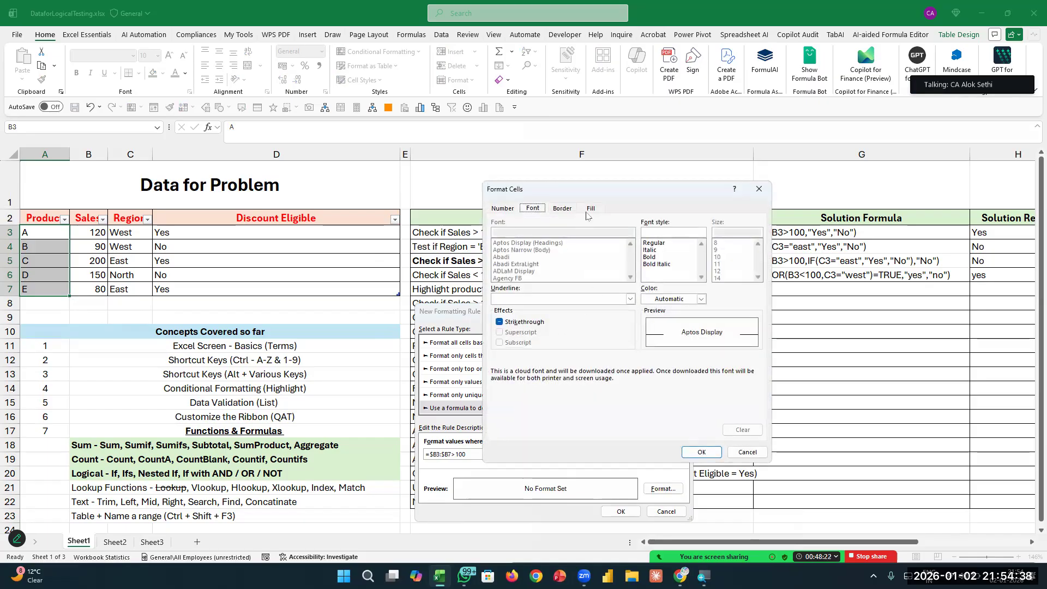
{"action": "left_click", "coordinate": [590, 209]}
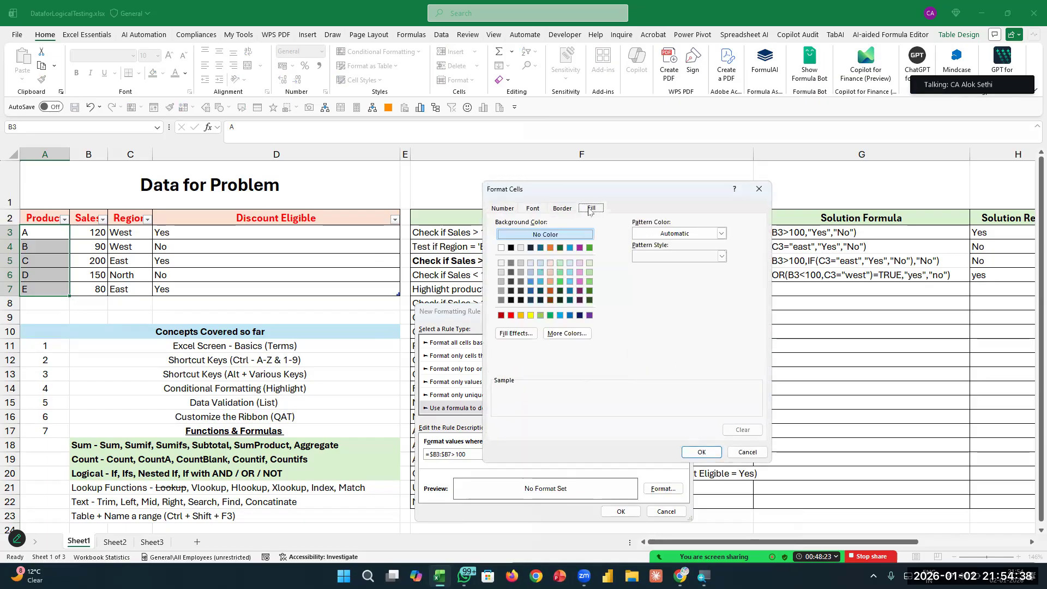
{"action": "left_click", "coordinate": [589, 281]}
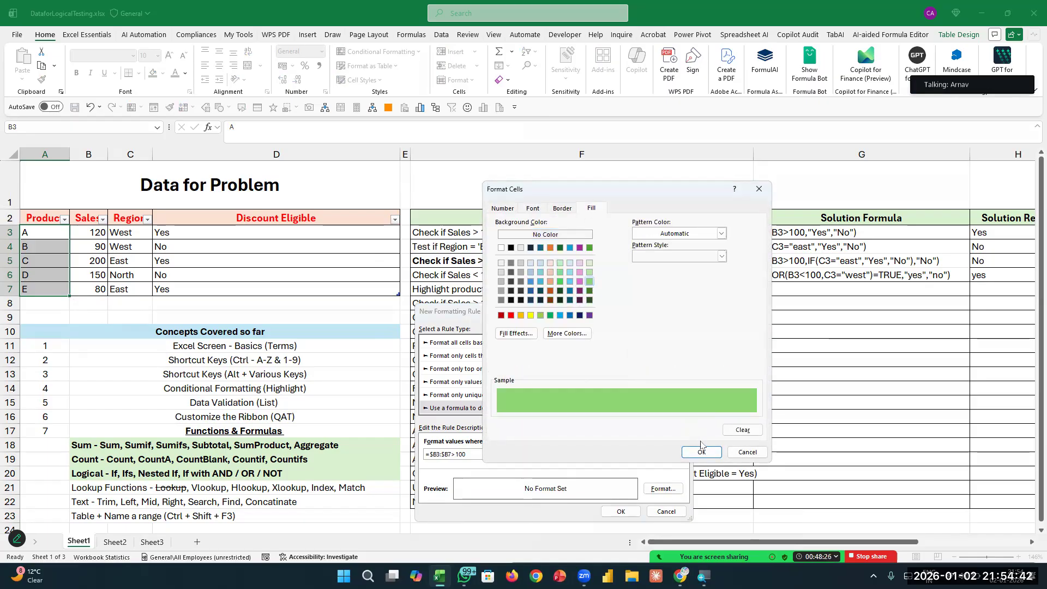
{"action": "left_click", "coordinate": [702, 452]}
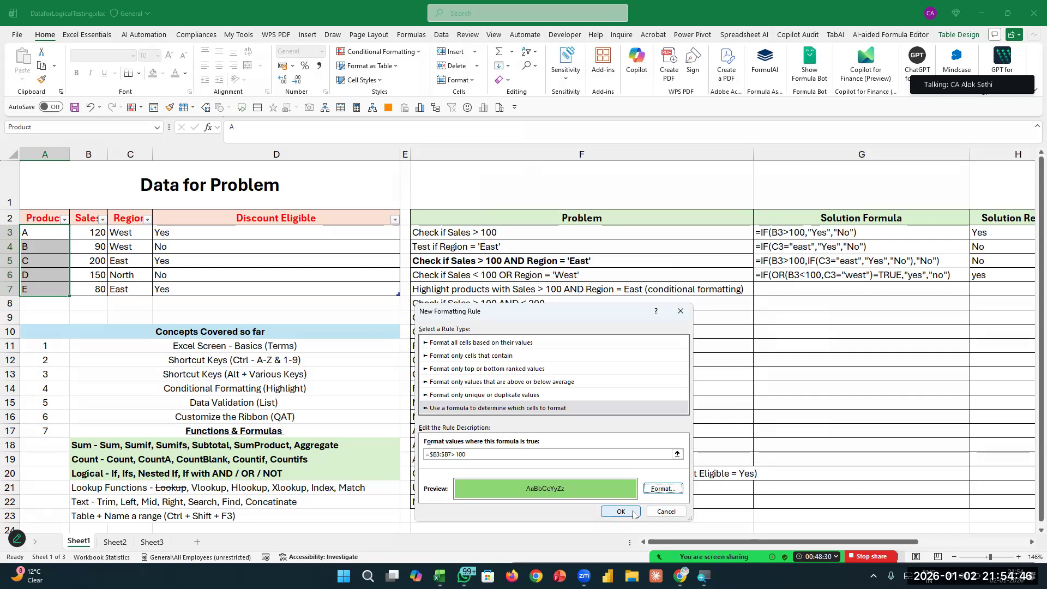
{"action": "left_click", "coordinate": [633, 513]}
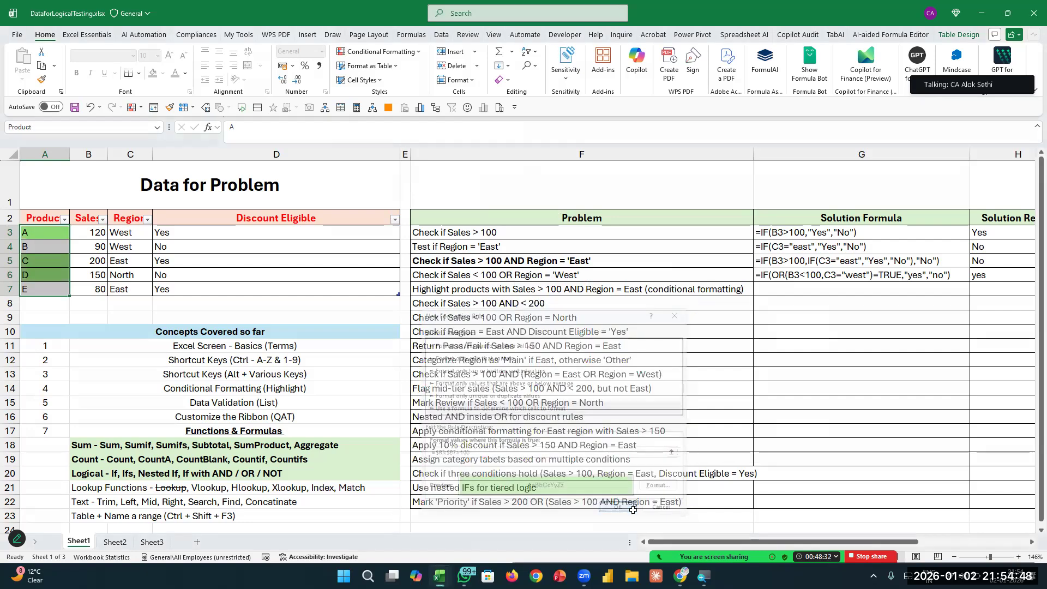
Review the conditional formatting rule on product cells A3:A7 in the rules manager and close it.
{"action": "left_click", "coordinate": [314, 243]}
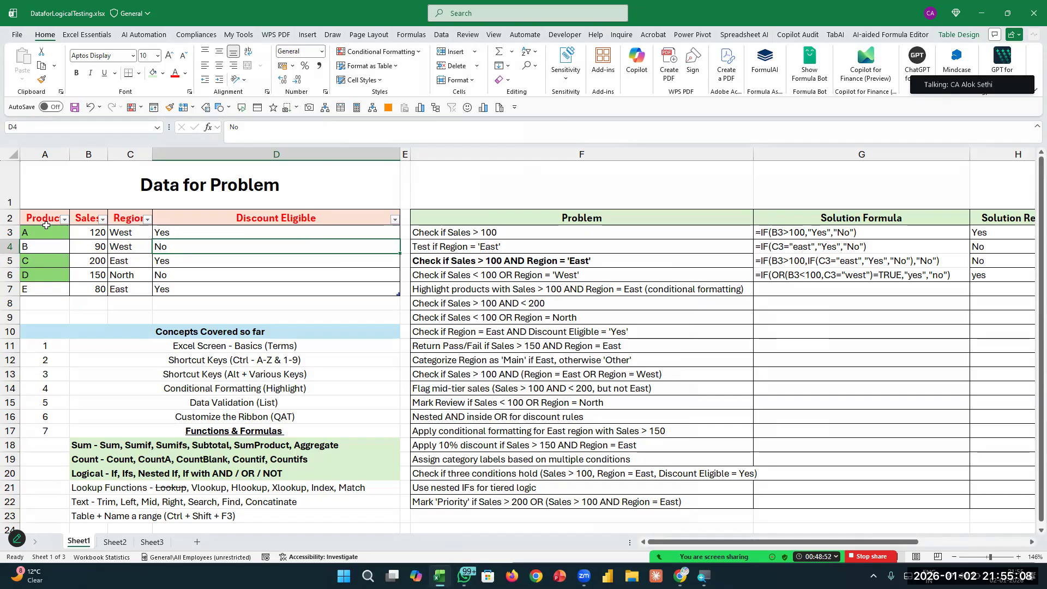
{"action": "left_click_drag", "start_coordinate": [44, 231], "coordinate": [54, 290]}
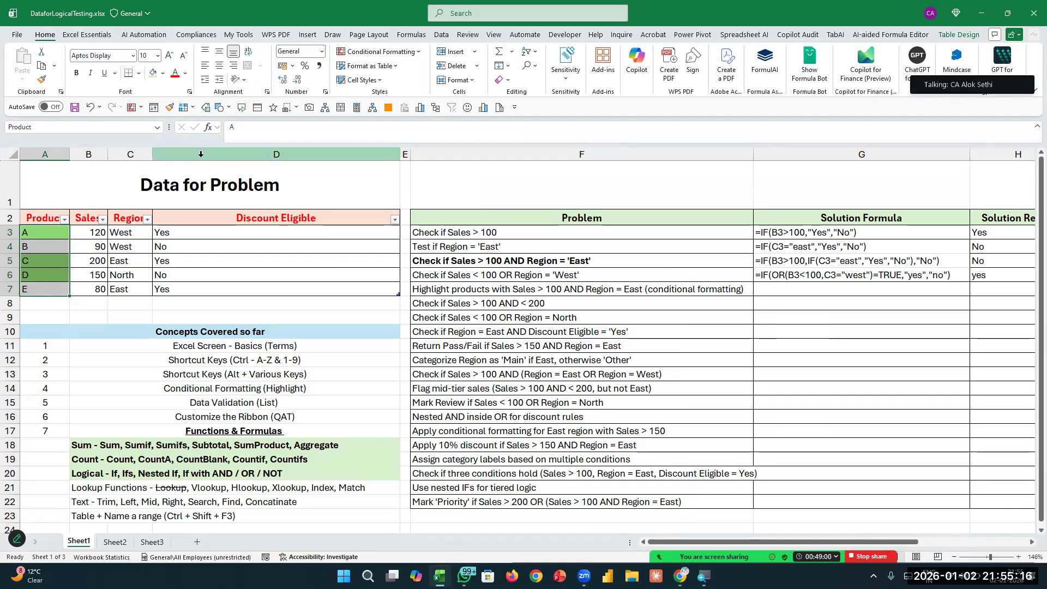
{"action": "left_click", "coordinate": [408, 51]}
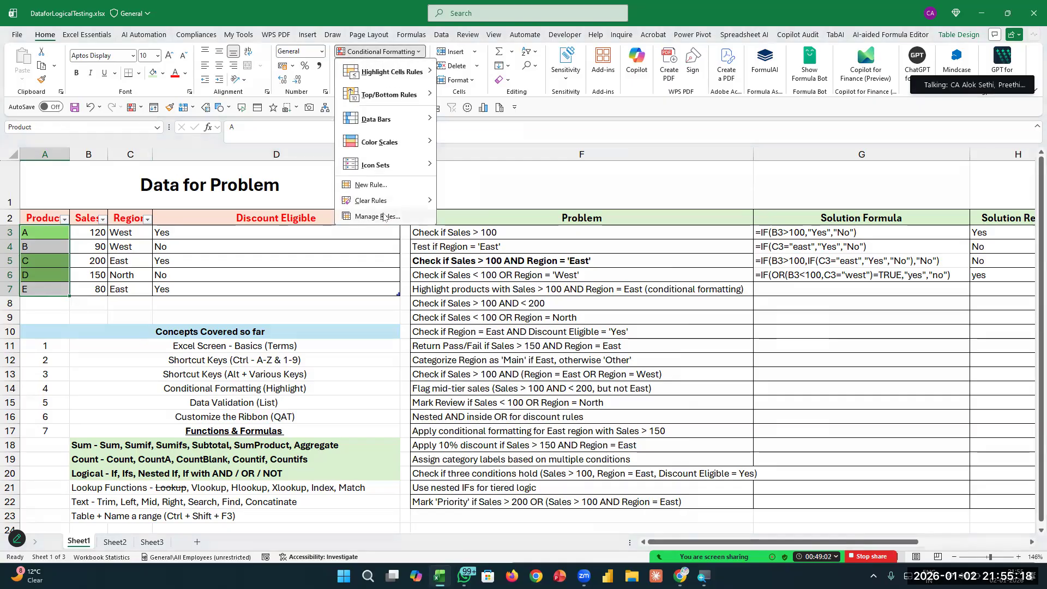
{"action": "left_click", "coordinate": [377, 217]}
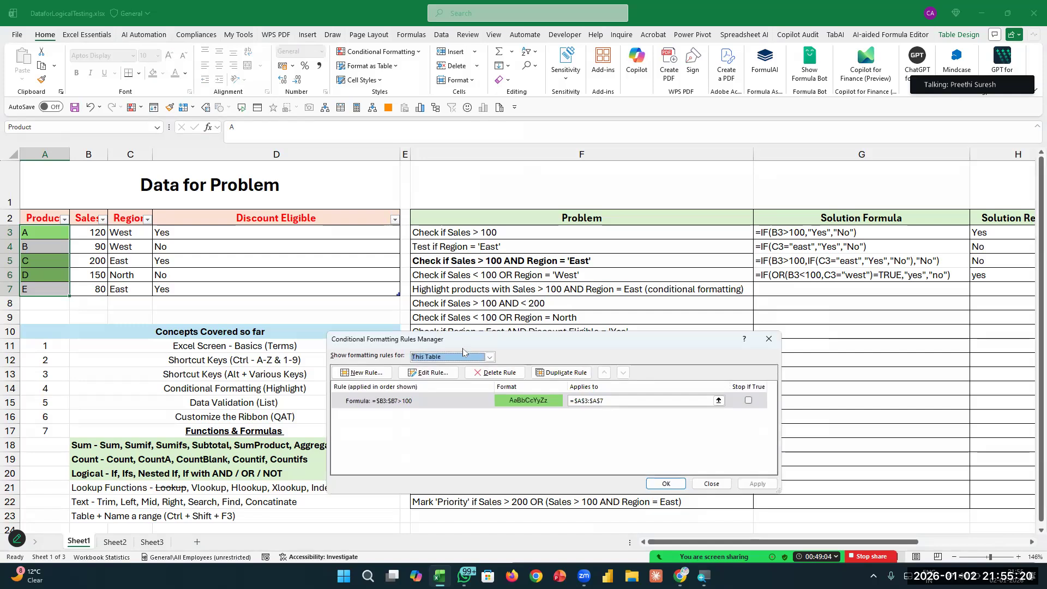
{"action": "left_click", "coordinate": [682, 484]}
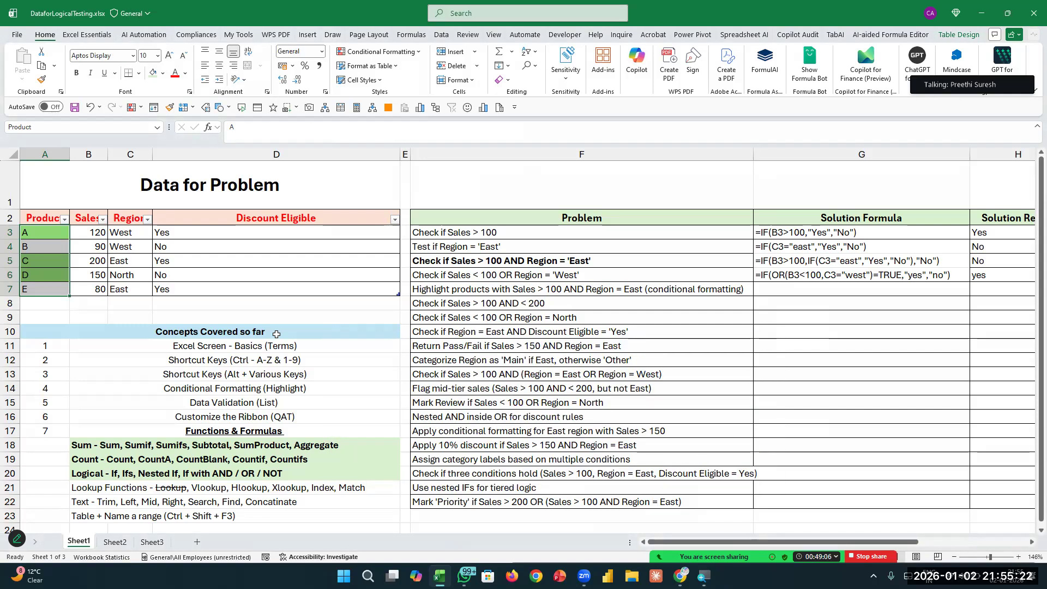
Test the highlighting by setting Sales to 100 for product A and 130 for product B, and undo both changes.
{"action": "left_click", "coordinate": [85, 233]}
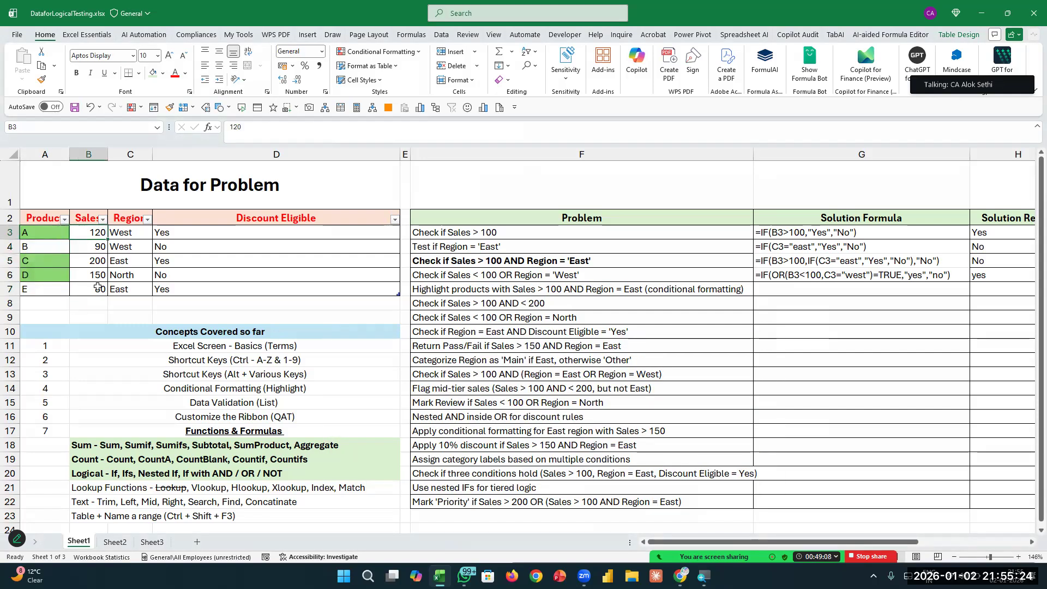
{"action": "type", "text": "100"}
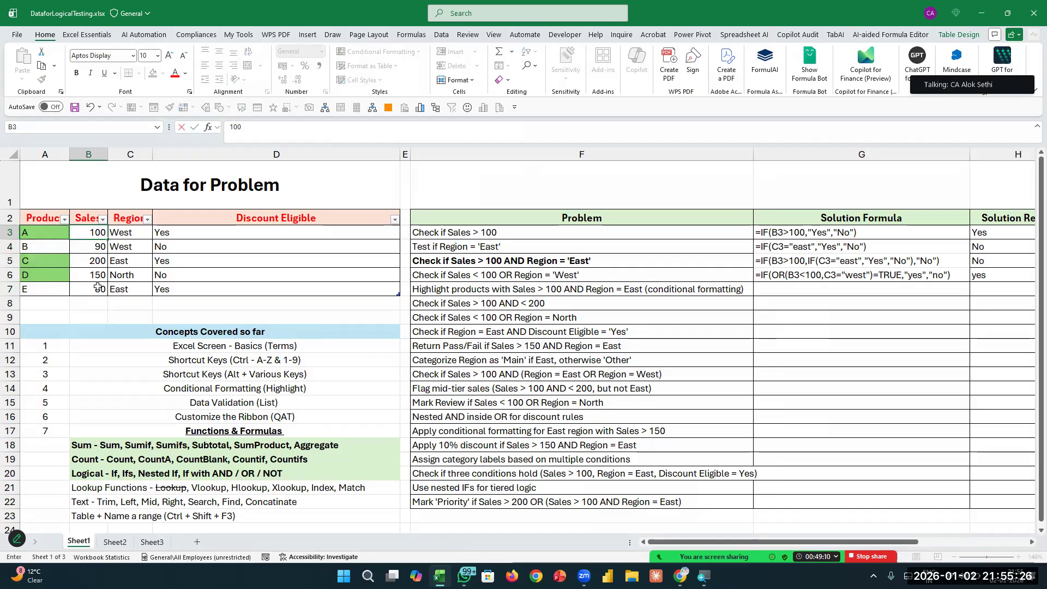
{"action": "key", "text": "Return"}
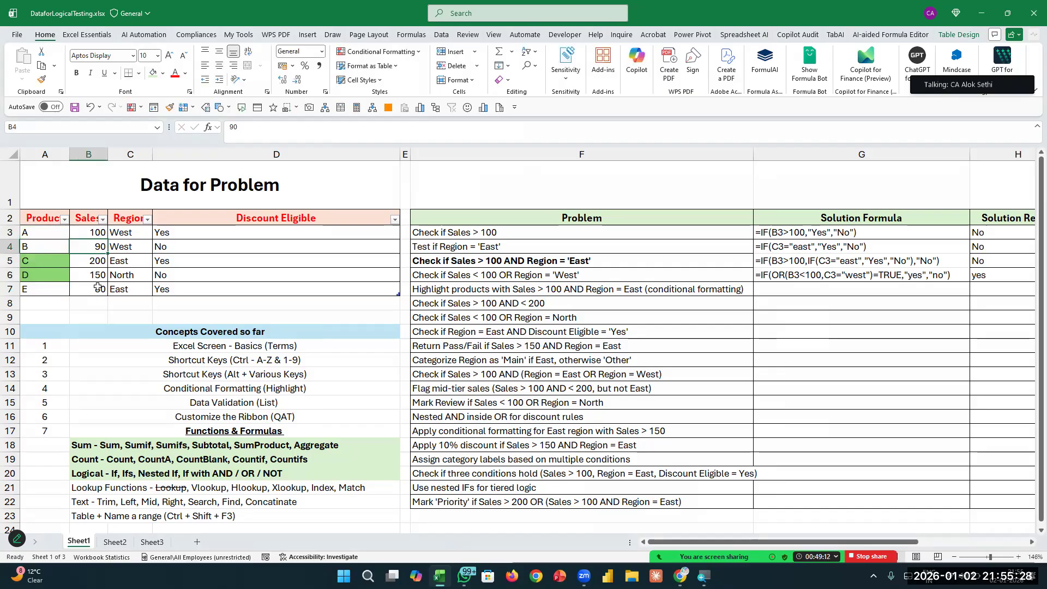
{"action": "type", "text": "130"}
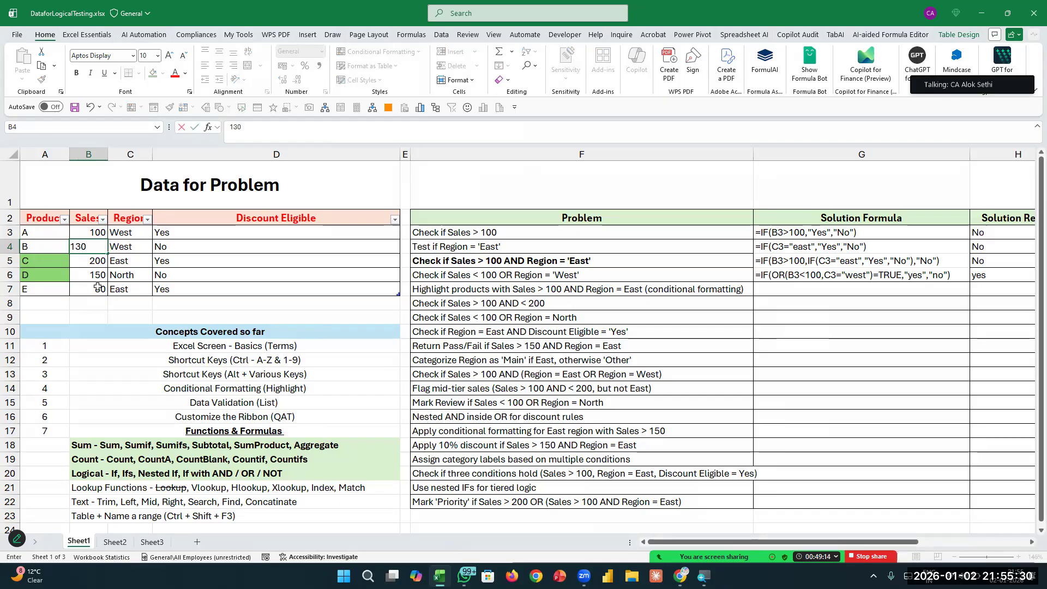
{"action": "key", "text": "Return"}
{"action": "key", "text": "ctrl+z"}
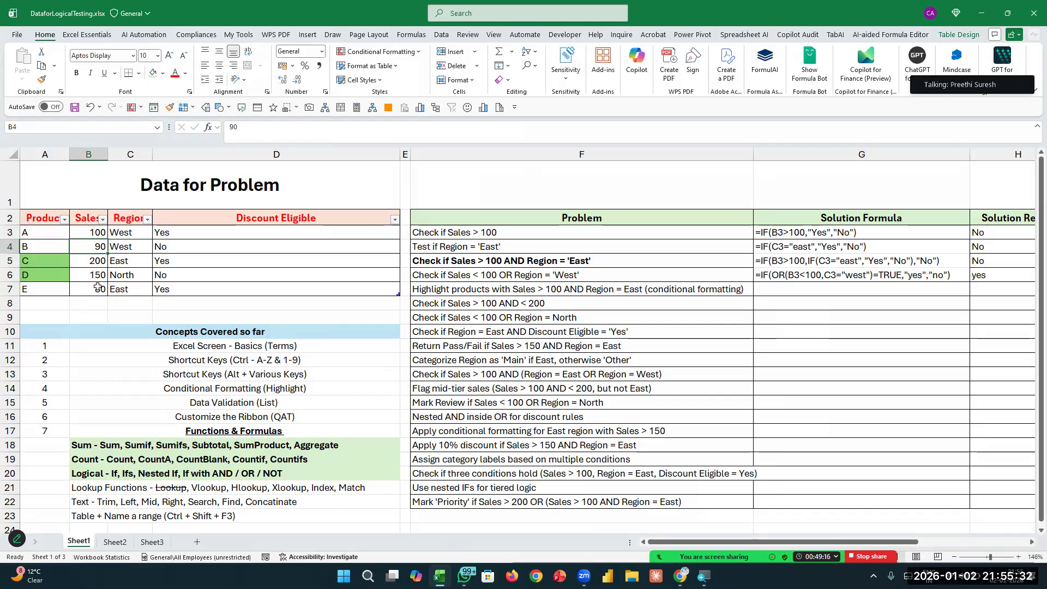
{"action": "key", "text": "ctrl+z"}
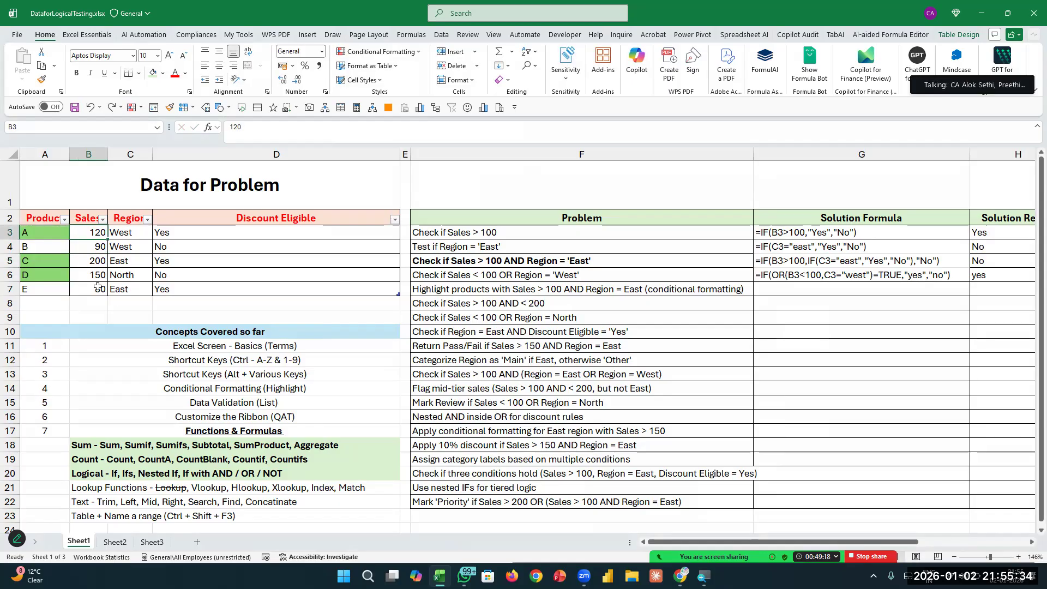
Extend the range of the Sales > 100 highlighting rule to =$A$3:$B$7, covering the Product and Sales columns.
{"action": "key", "text": "Left"}
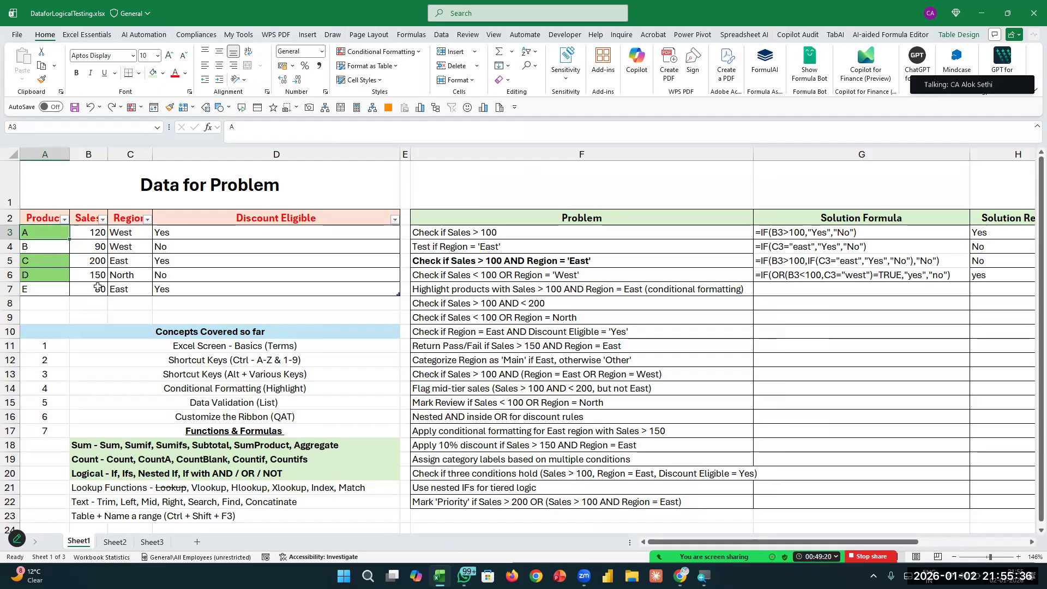
{"action": "key", "text": "shift+Down"}
{"action": "key", "text": "shift+Down"}
{"action": "key", "text": "shift+Down"}
{"action": "key", "text": "shift+Down"}
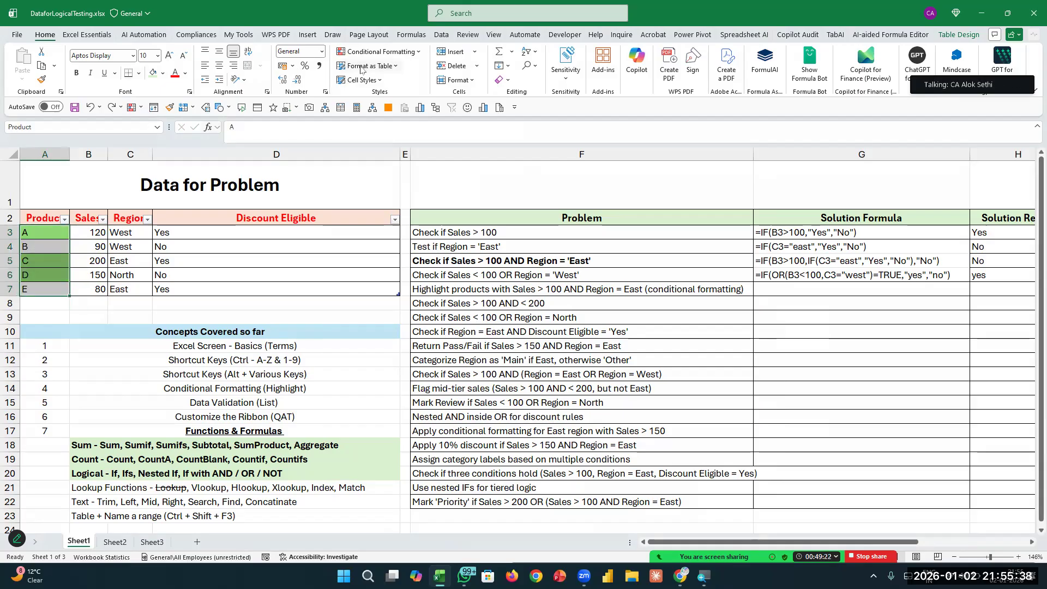
{"action": "left_click", "coordinate": [397, 52]}
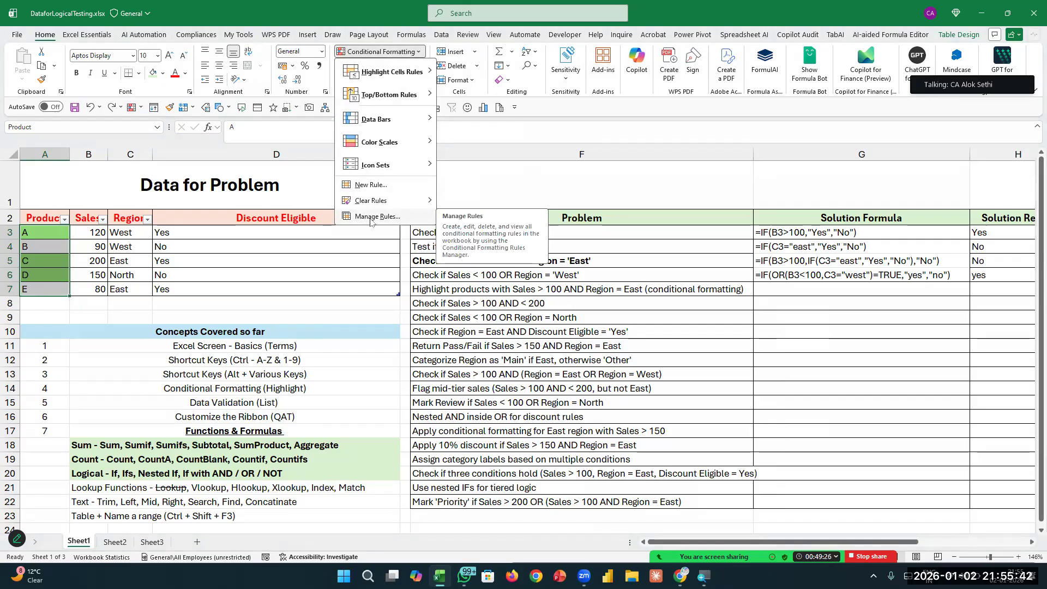
{"action": "left_click", "coordinate": [370, 217]}
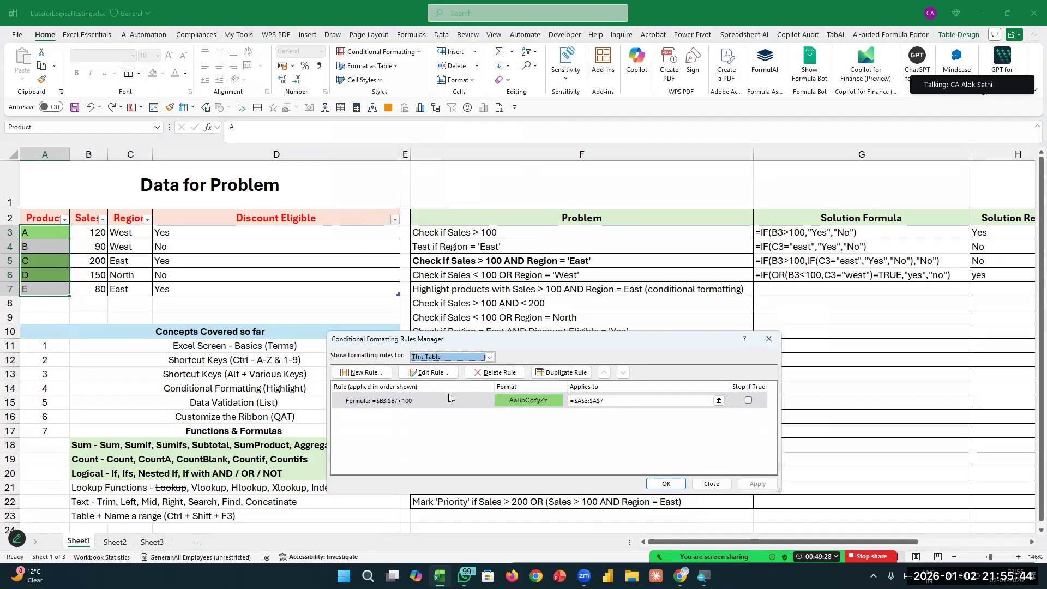
{"action": "left_click", "coordinate": [625, 401]}
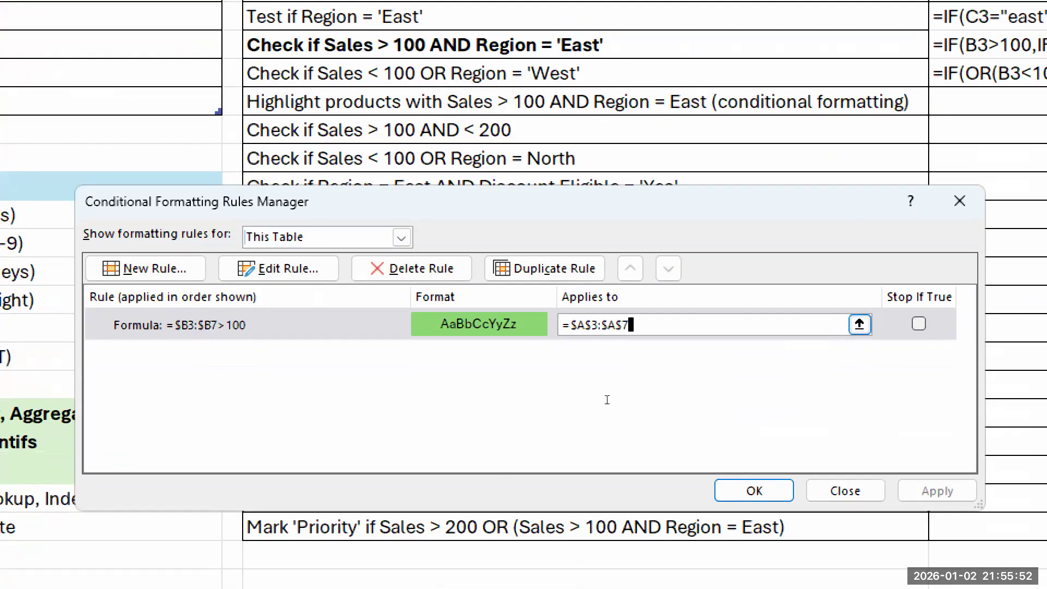
{"action": "left_click", "coordinate": [609, 324]}
{"action": "key", "text": "Delete"}
{"action": "type", "text": "b"}
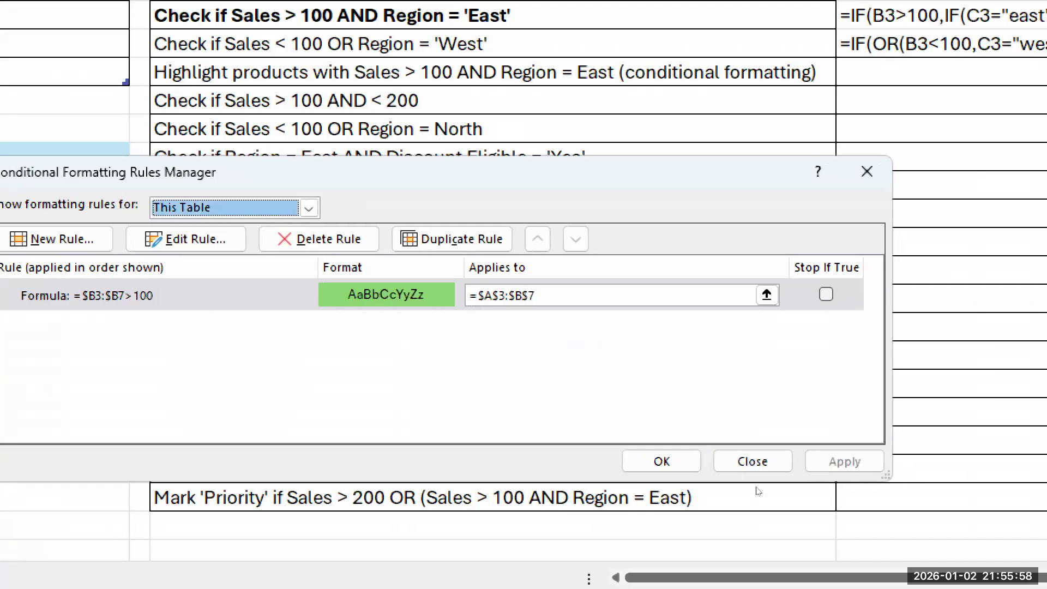
{"action": "left_click", "coordinate": [661, 461]}
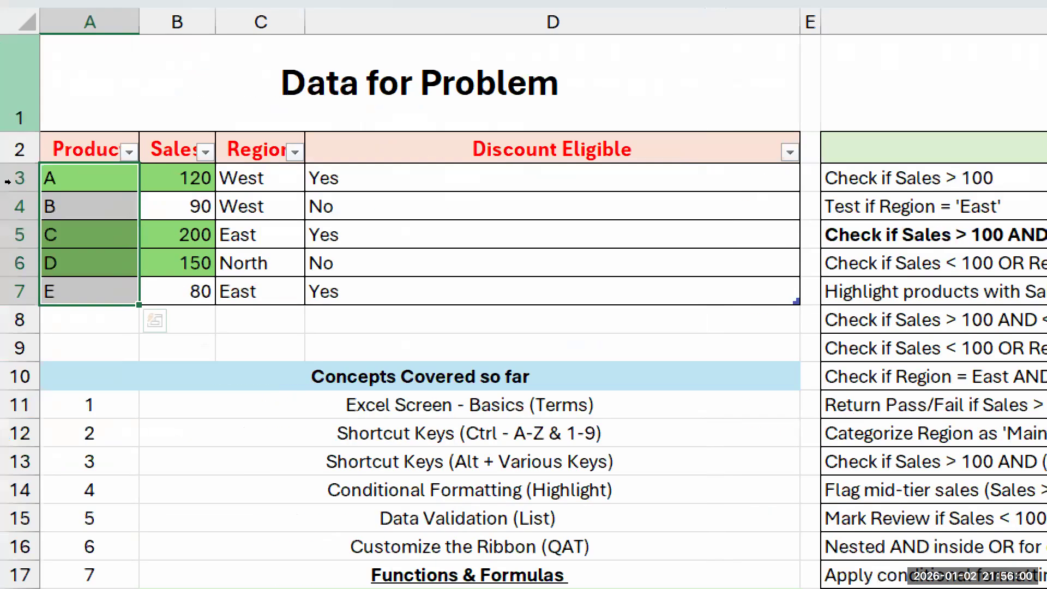
Restrict the highlighting rule's range to the product cells, =$A$3:$A$7, and apply the change.
{"action": "left_click", "coordinate": [329, 235]}
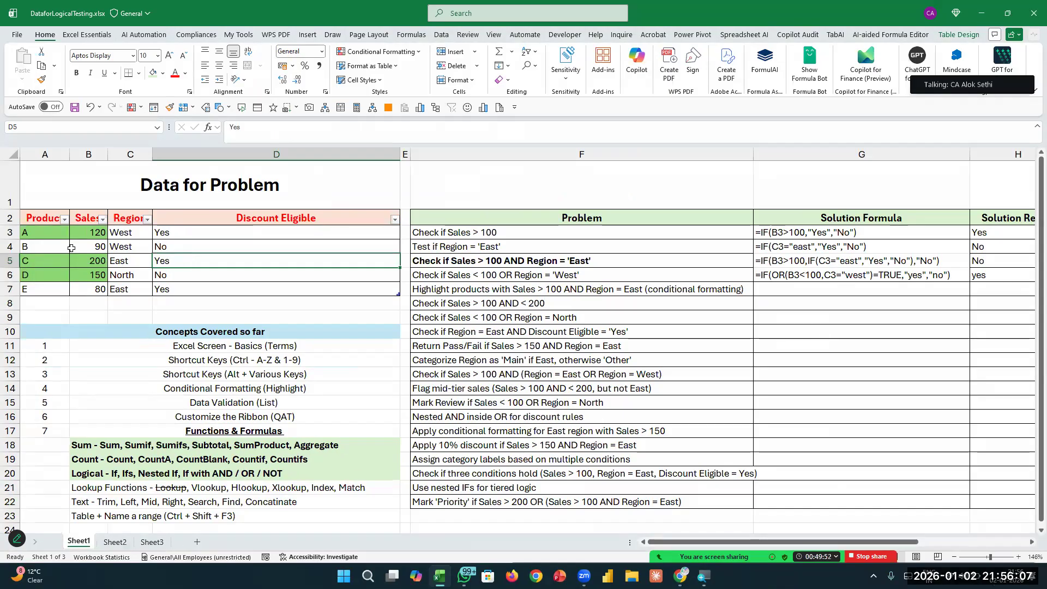
{"action": "left_click_drag", "start_coordinate": [50, 197], "coordinate": [63, 289]}
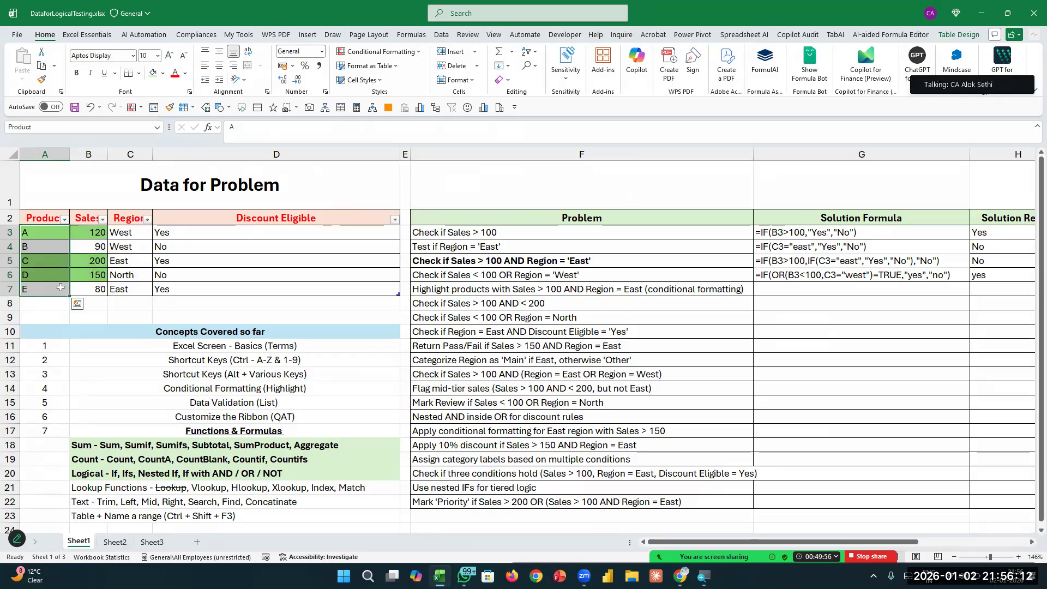
{"action": "left_click", "coordinate": [381, 51]}
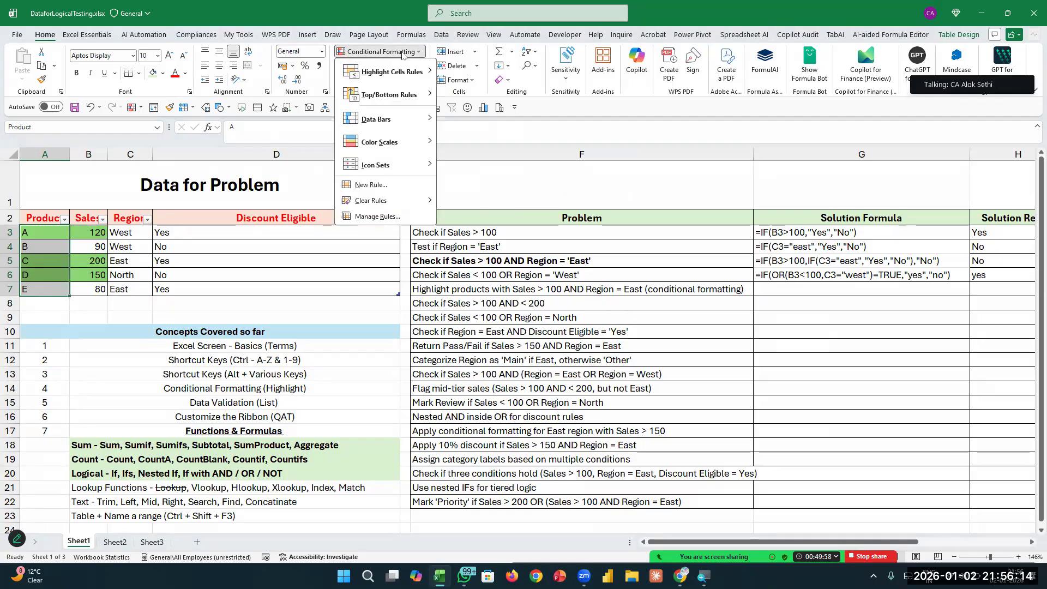
{"action": "left_click", "coordinate": [388, 217]}
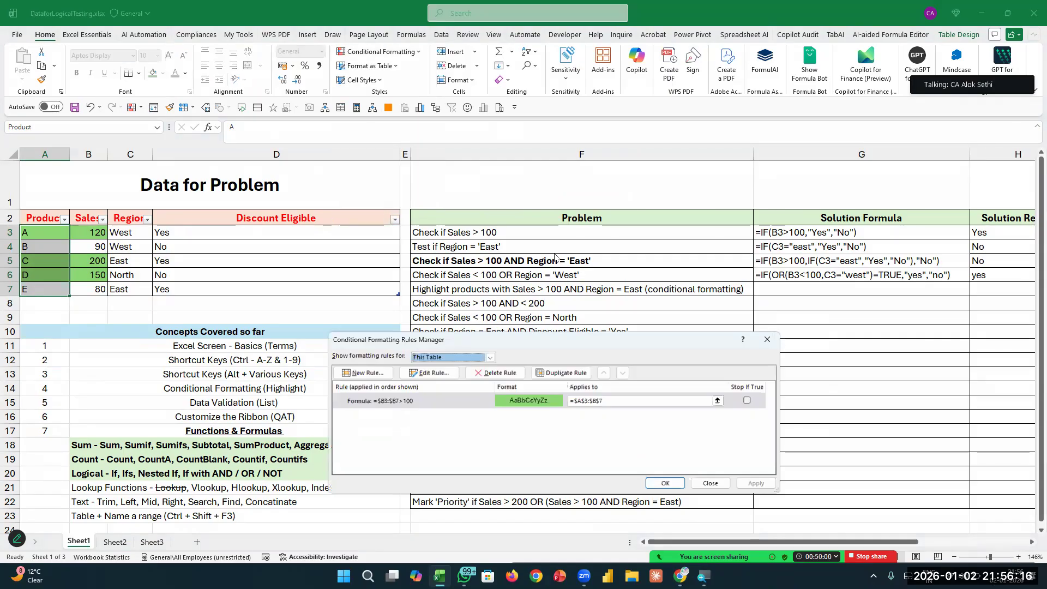
{"action": "left_click", "coordinate": [633, 400]}
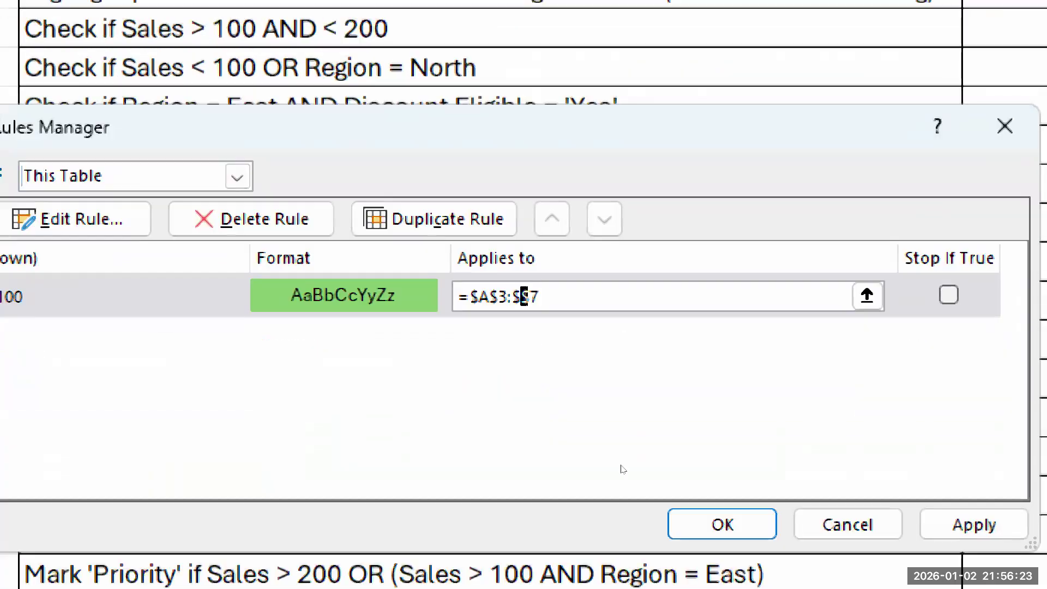
{"action": "key", "text": "Delete"}
{"action": "type", "text": "A"}
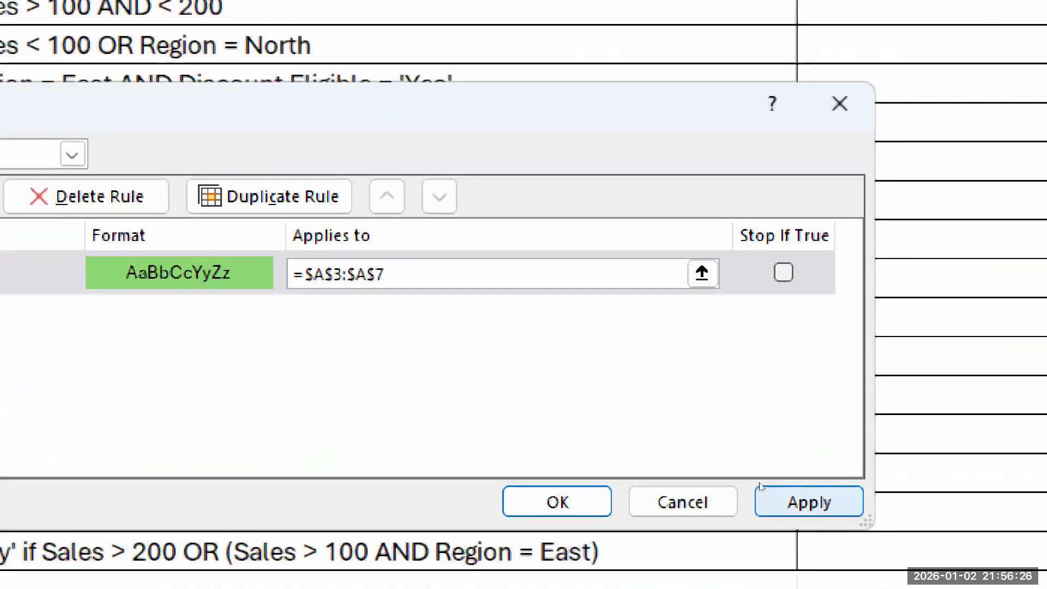
{"action": "left_click", "coordinate": [964, 523]}
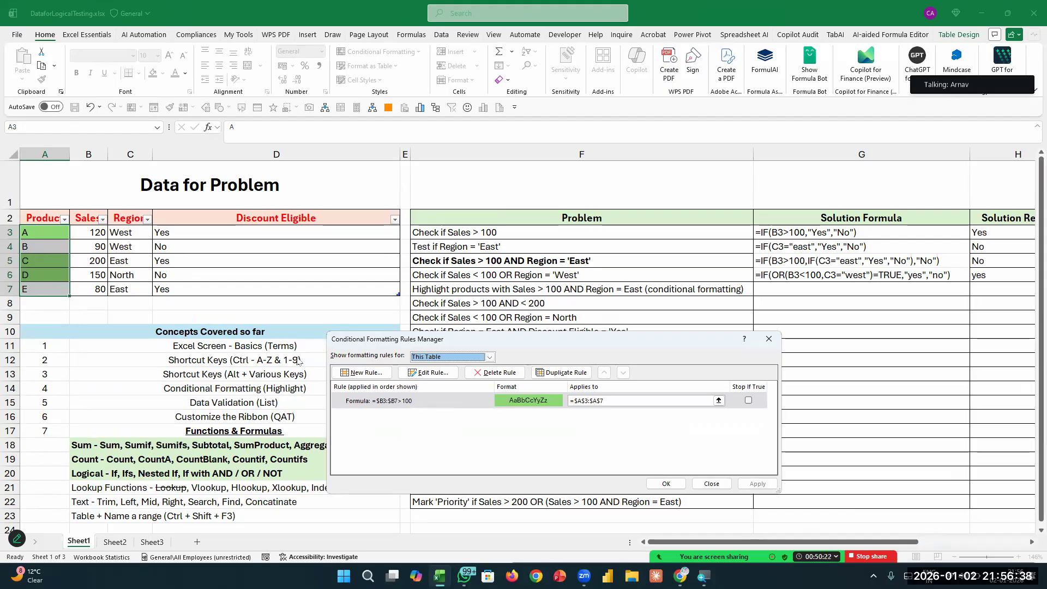
Replace the rule's applied range with the named range Product and apply it.
{"action": "left_click", "coordinate": [617, 398]}
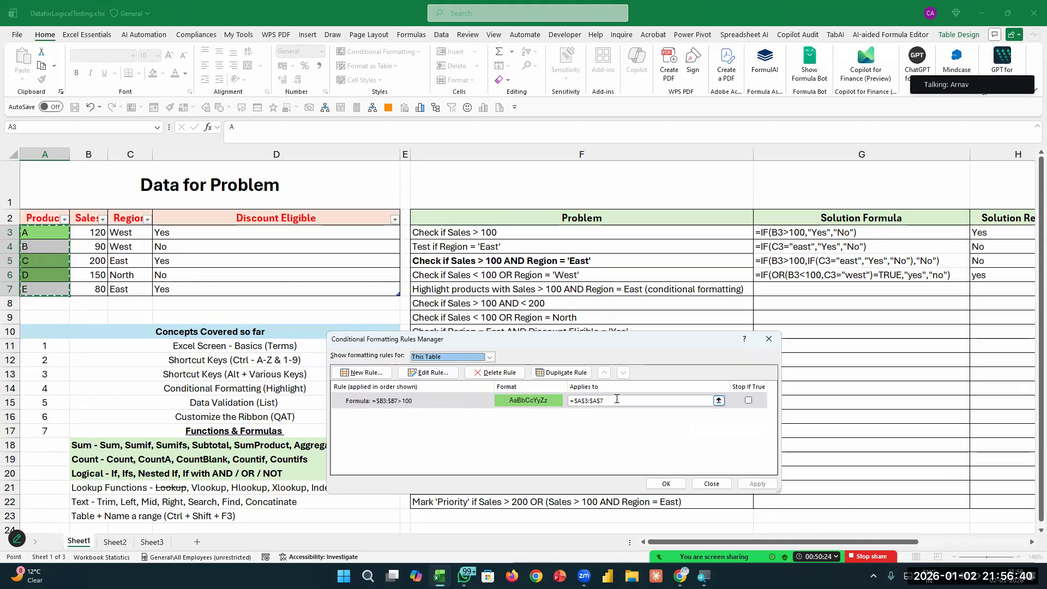
{"action": "key", "text": "BackSpace"}
{"action": "key", "text": "BackSpace"}
{"action": "key", "text": "BackSpace"}
{"action": "key", "text": "BackSpace"}
{"action": "key", "text": "BackSpace"}
{"action": "key", "text": "BackSpace"}
{"action": "key", "text": "BackSpace"}
{"action": "key", "text": "BackSpace"}
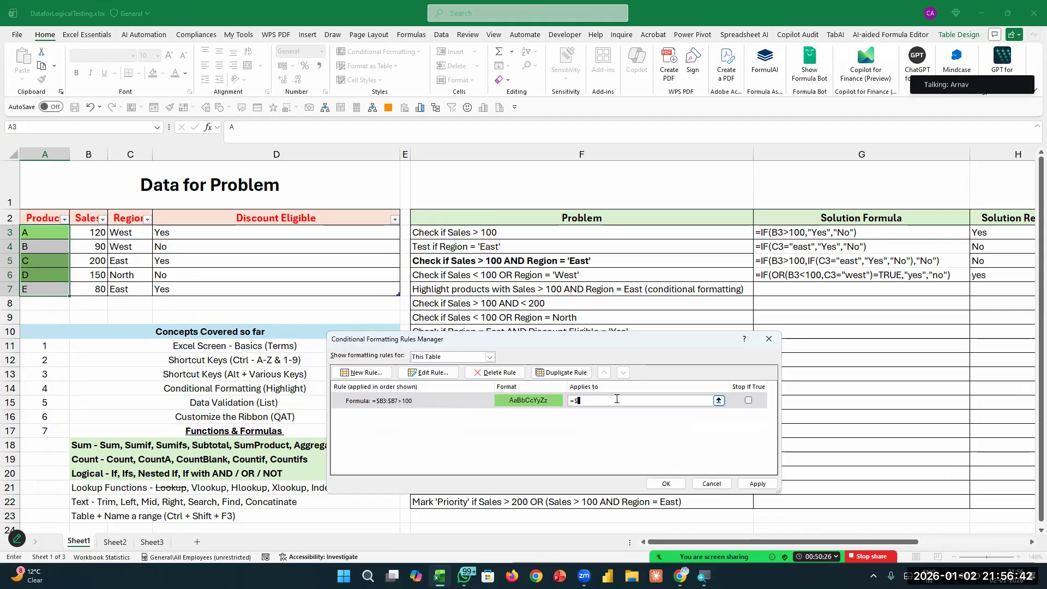
{"action": "type", "text": "Product"}
{"action": "left_click", "coordinate": [757, 483]}
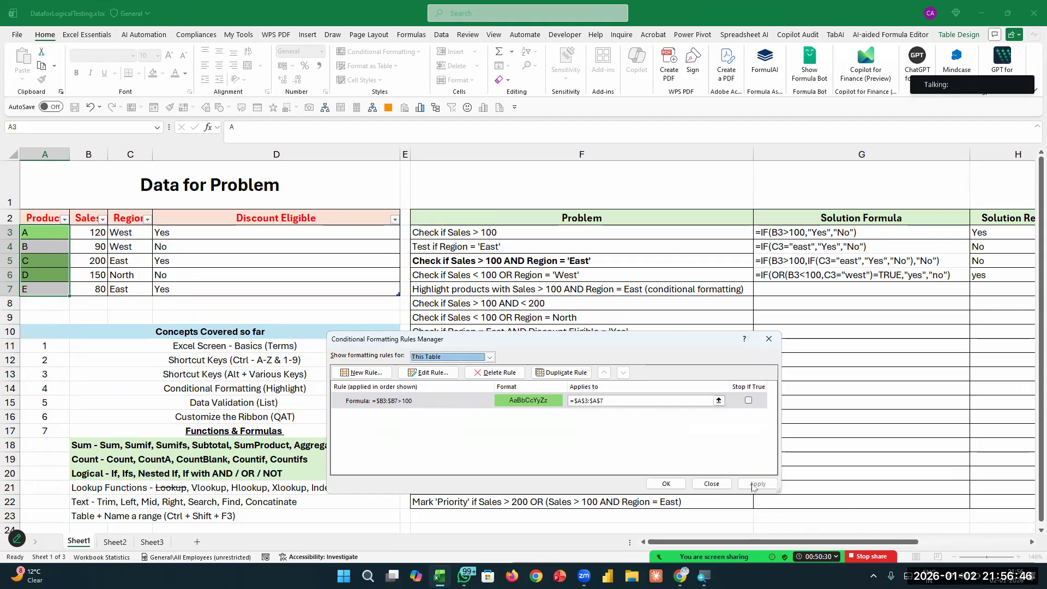
{"action": "left_click", "coordinate": [665, 483]}
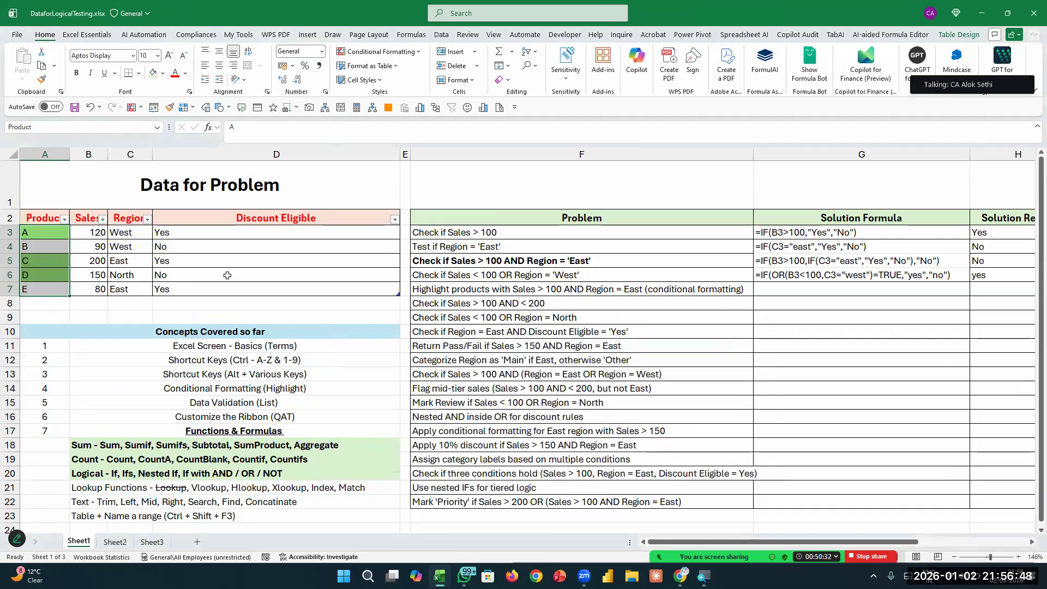
Check which range the product highlighting rule applies to in the rules manager and close it.
{"action": "left_click", "coordinate": [417, 51]}
{"action": "left_click", "coordinate": [377, 216]}
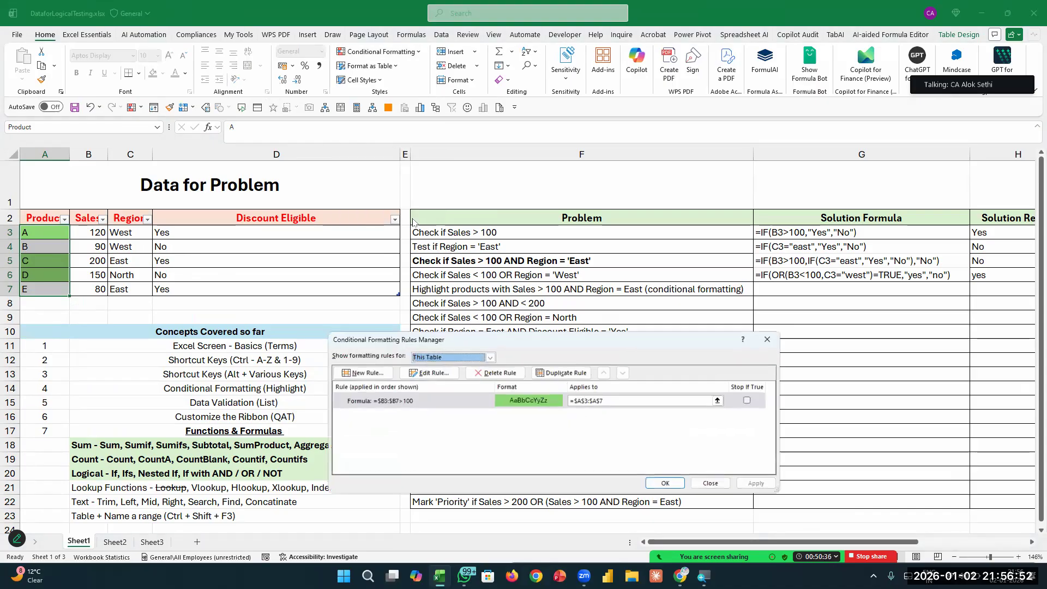
{"action": "left_click", "coordinate": [620, 404]}
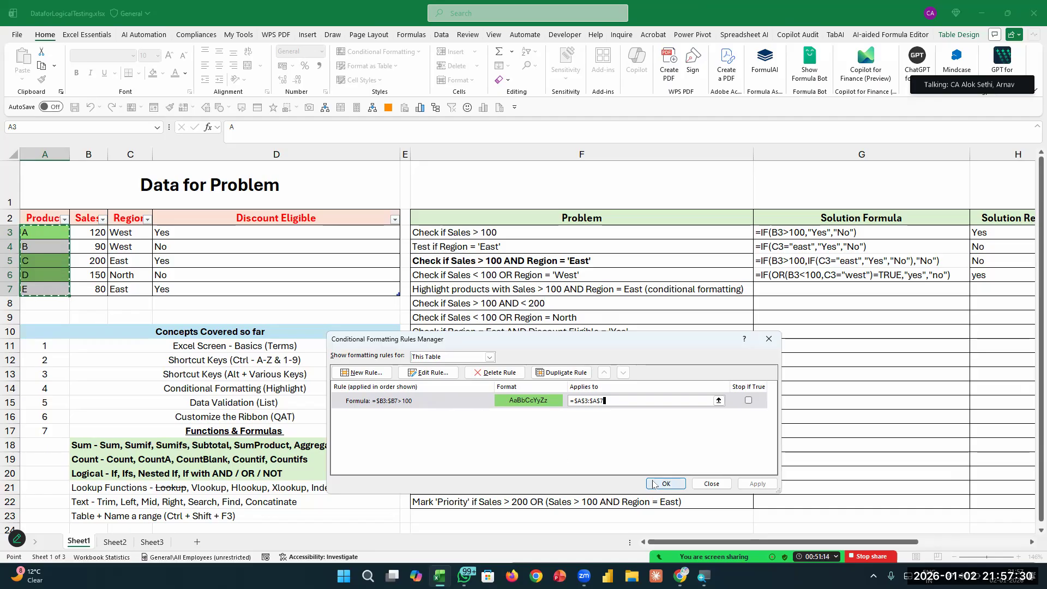
{"action": "left_click", "coordinate": [666, 484]}
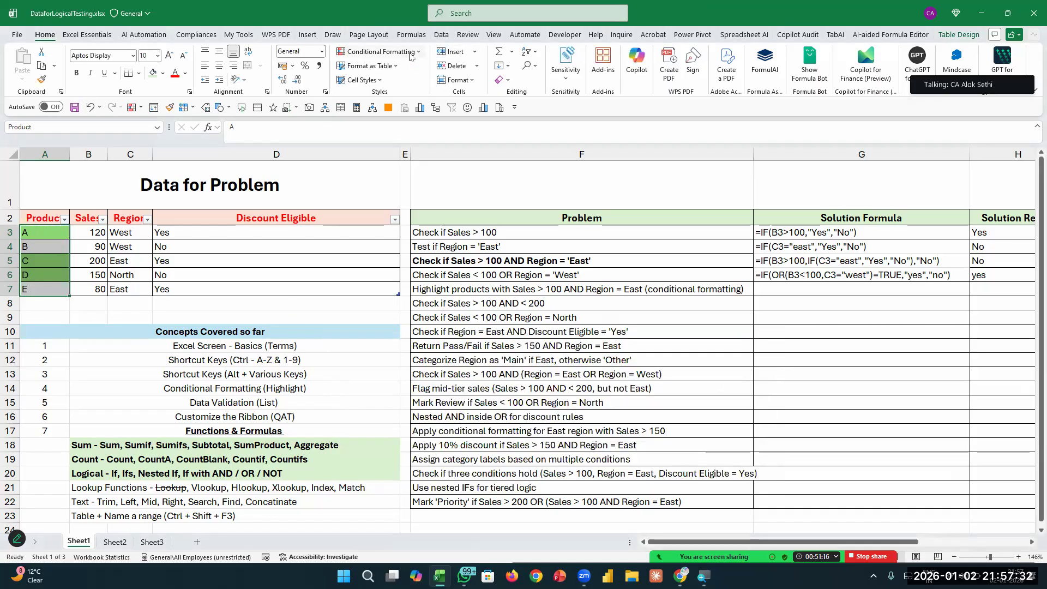
Open the product highlighting rule's formula and add the Region cells $C$3:$C$7 after the Sales condition.
{"action": "left_click", "coordinate": [415, 53]}
{"action": "left_click", "coordinate": [413, 219]}
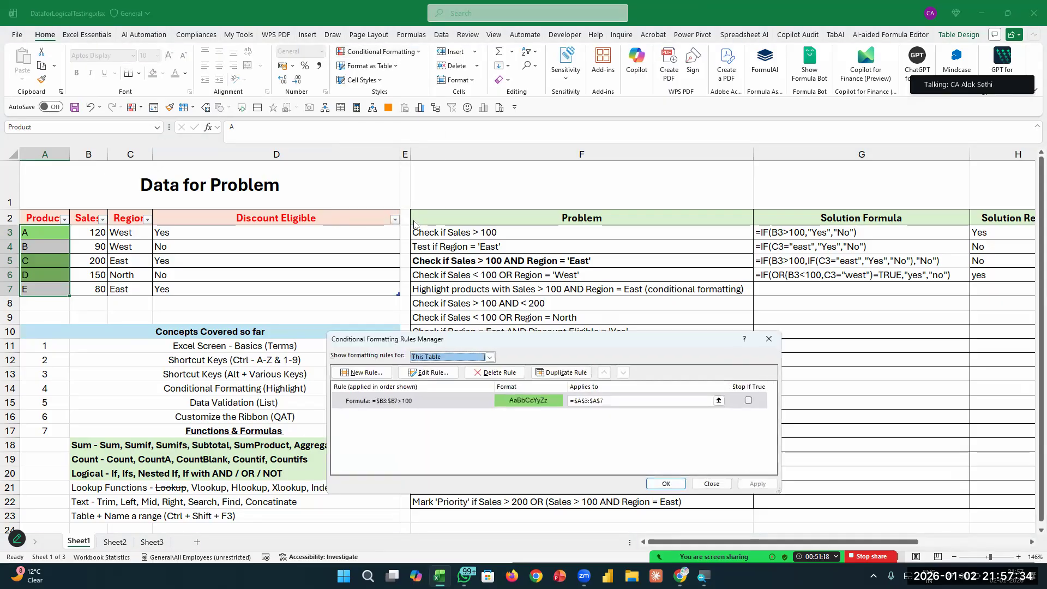
{"action": "double_click", "coordinate": [449, 401]}
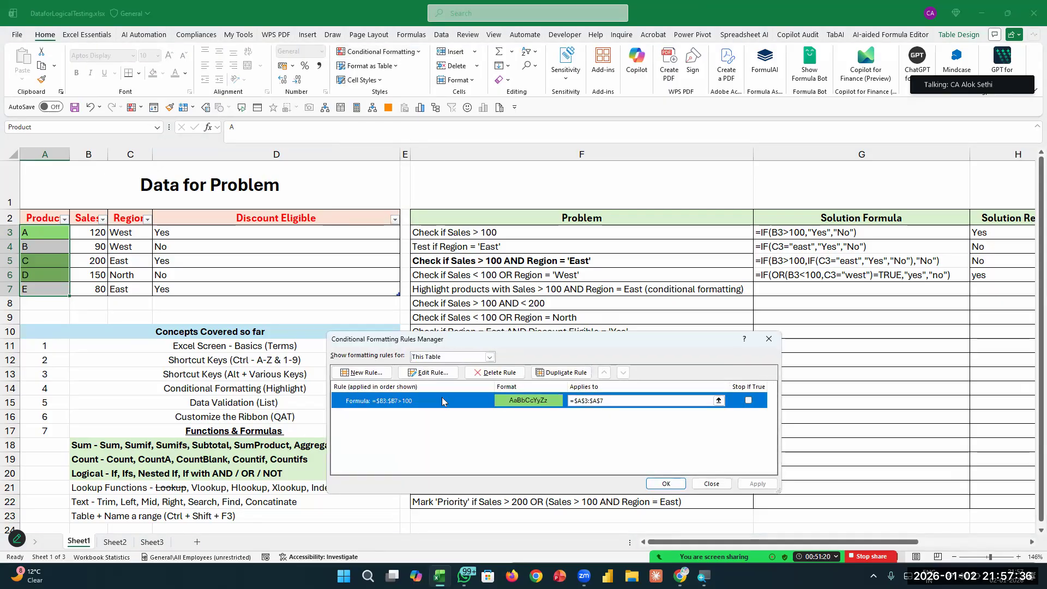
{"action": "left_click", "coordinate": [489, 453]}
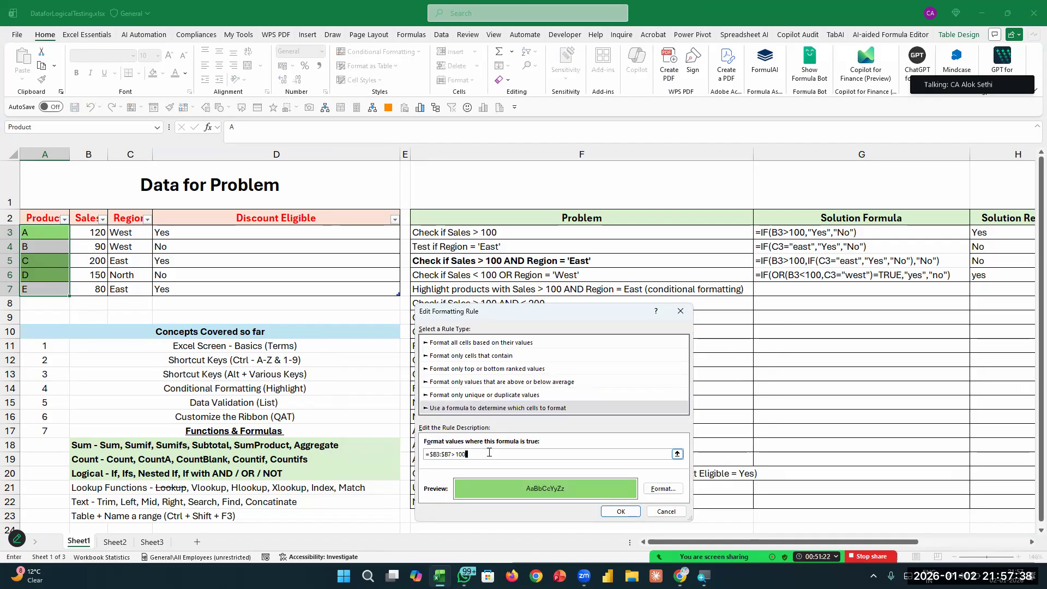
{"action": "type", "text": ","}
{"action": "left_click_drag", "start_coordinate": [131, 232], "coordinate": [148, 284]}
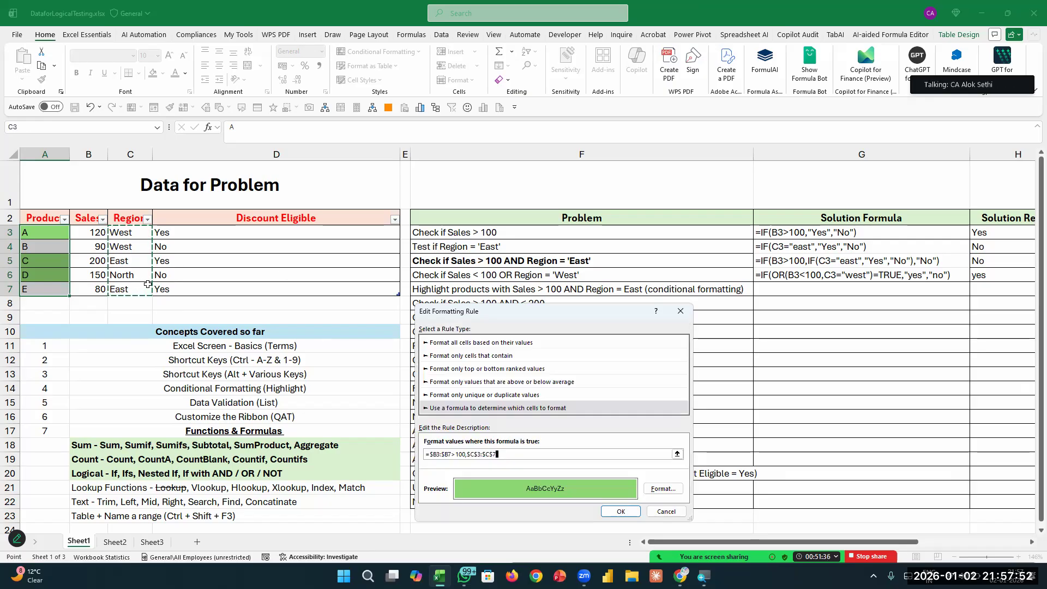
Replace the Region cell reference in the rule's formula with =region="east" and try to confirm it.
{"action": "key", "text": "BackSpace"}
{"action": "key", "text": "BackSpace"}
{"action": "key", "text": "BackSpace"}
{"action": "key", "text": "BackSpace"}
{"action": "key", "text": "BackSpace"}
{"action": "key", "text": "BackSpace"}
{"action": "key", "text": "BackSpace"}
{"action": "key", "text": "BackSpace"}
{"action": "key", "text": "BackSpace"}
{"action": "type", "text": "=region"}
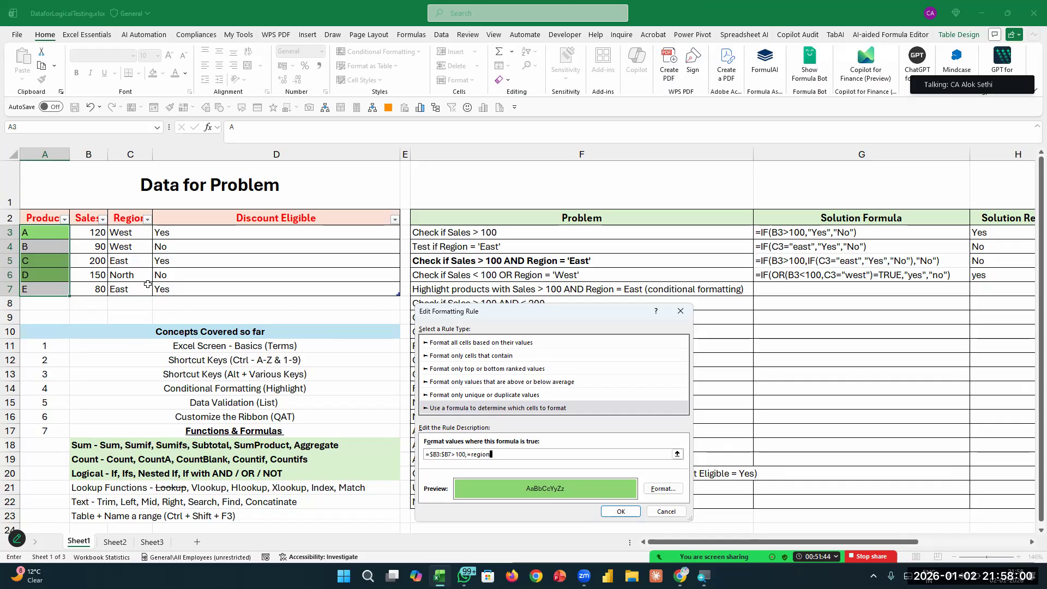
{"action": "type", "text": "=\"east"}
{"action": "left_click", "coordinate": [620, 512]}
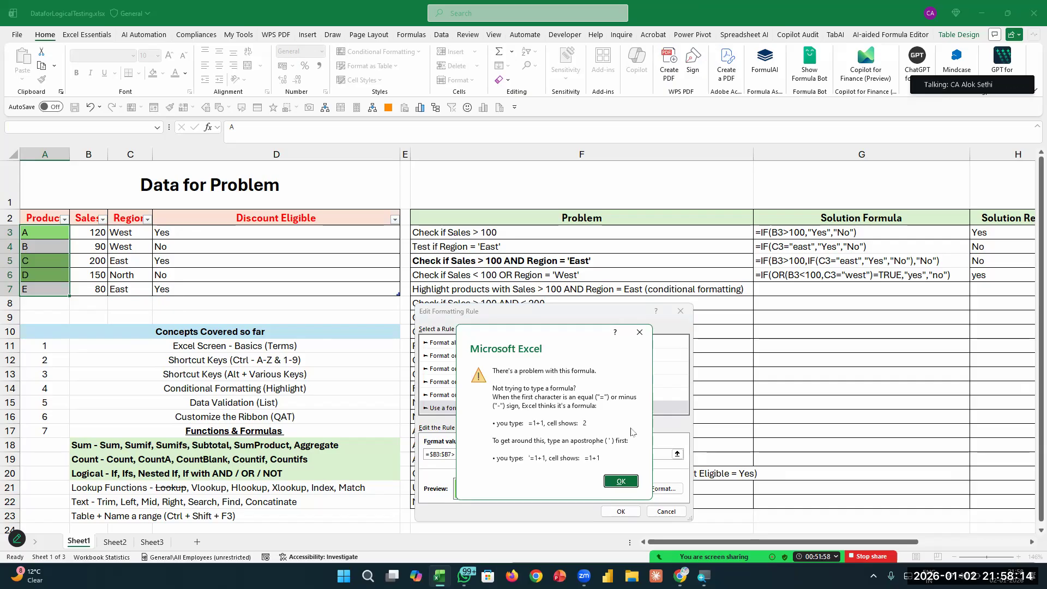
{"action": "left_click", "coordinate": [620, 480]}
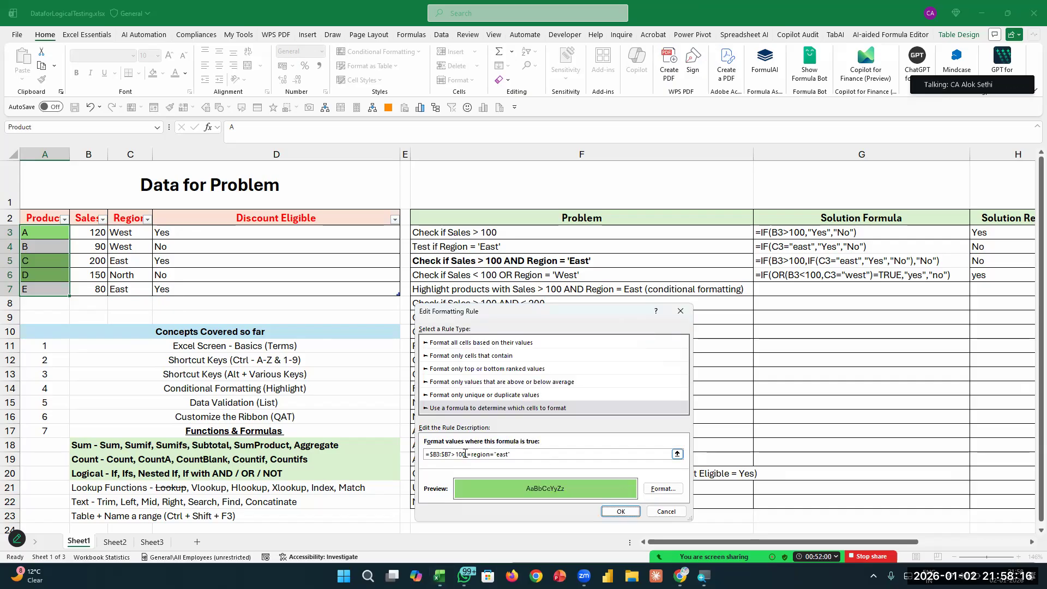
Wrap both conditions in an AND function, =AND($B3:$B7>100,Region="east"), and apply the rule.
{"action": "left_click_drag", "start_coordinate": [431, 454], "coordinate": [468, 455]}
{"action": "key", "text": "BackSpace"}
{"action": "left_click", "coordinate": [618, 511]}
{"action": "left_click", "coordinate": [607, 482]}
{"action": "left_click", "coordinate": [431, 461]}
{"action": "type", "text": "and("}
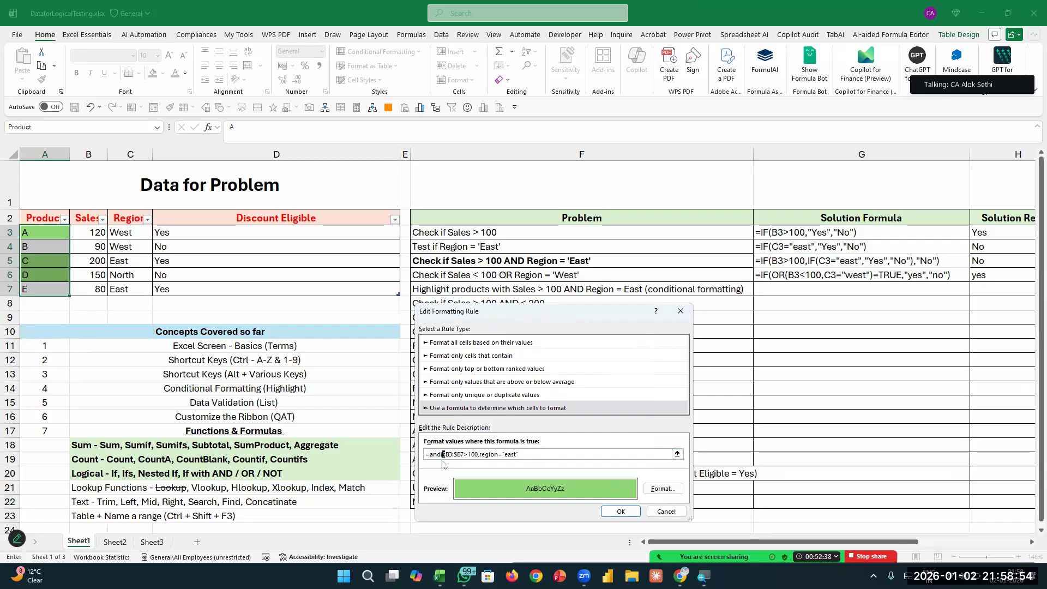
{"action": "left_click_drag", "start_coordinate": [442, 455], "coordinate": [480, 454]}
{"action": "left_click", "coordinate": [527, 454]}
{"action": "left_click", "coordinate": [619, 511]}
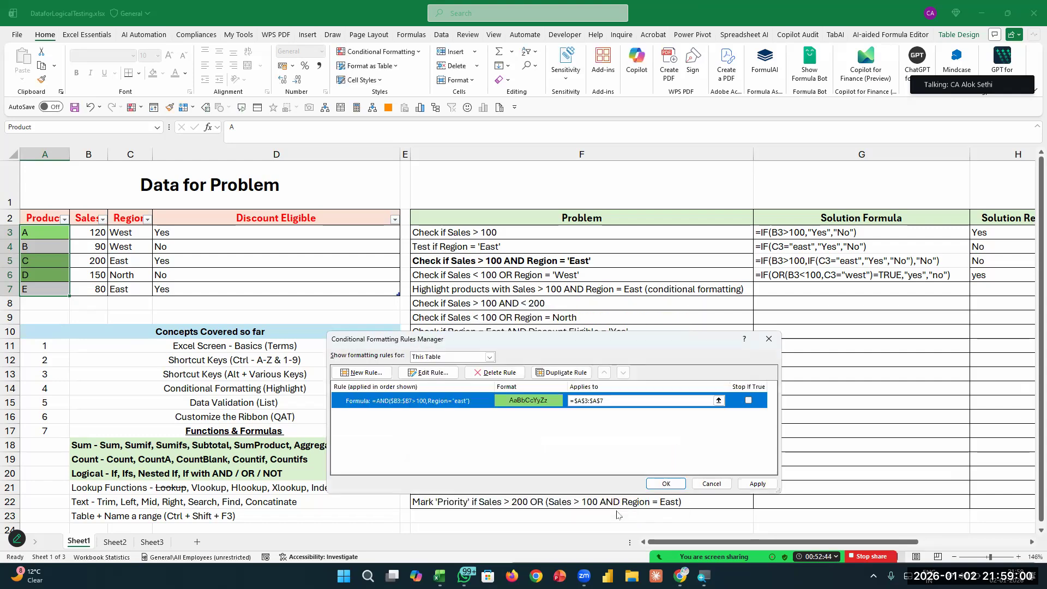
{"action": "left_click", "coordinate": [759, 485]}
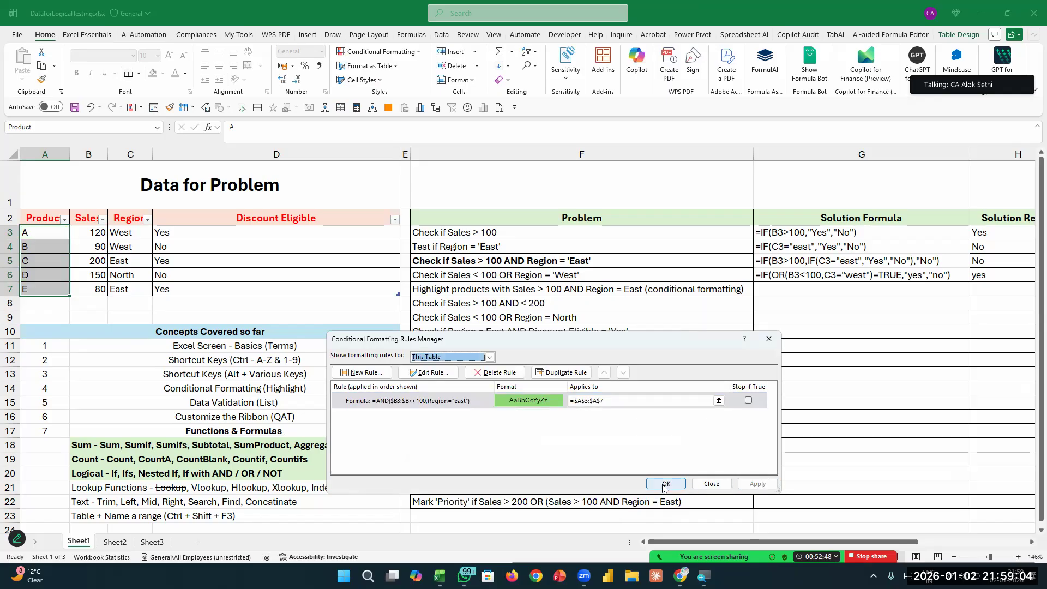
Reopen the highlighting rule and try to put an equals sign before Region in its AND formula.
{"action": "double_click", "coordinate": [448, 401]}
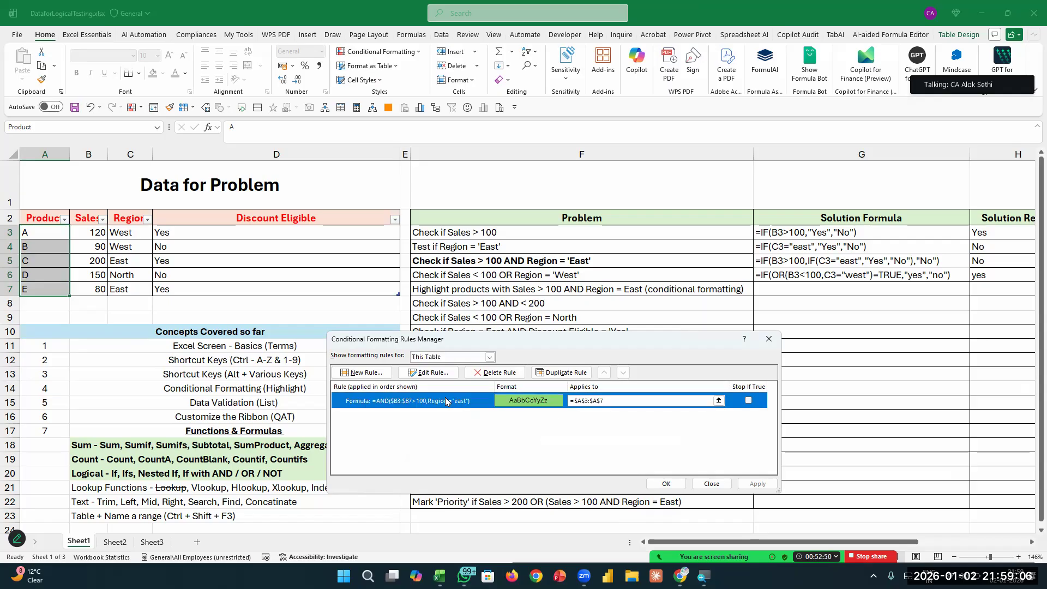
{"action": "left_click", "coordinate": [484, 454]}
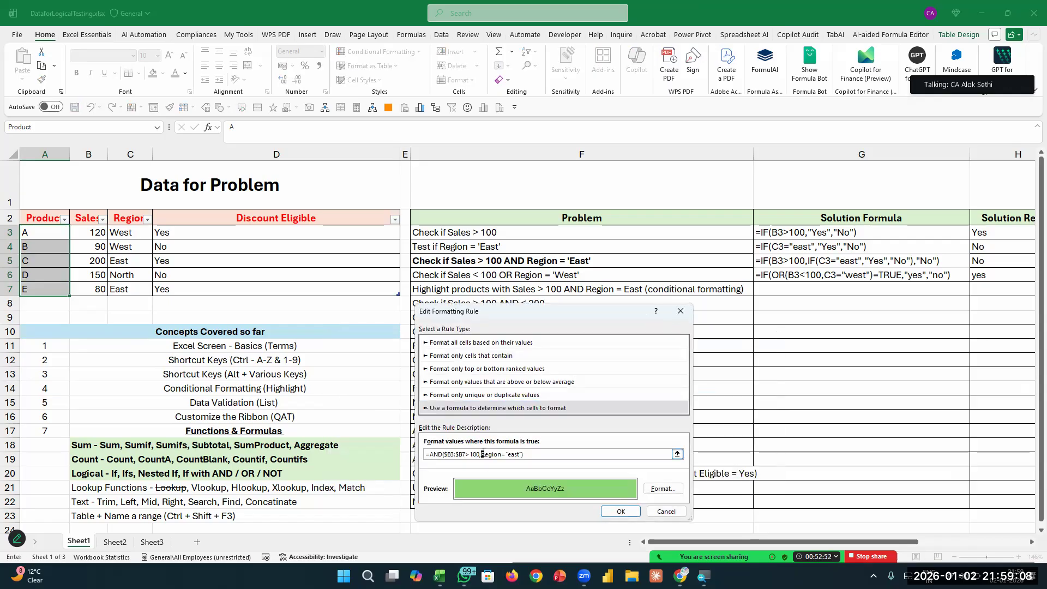
{"action": "type", "text": "="}
{"action": "left_click", "coordinate": [620, 511]}
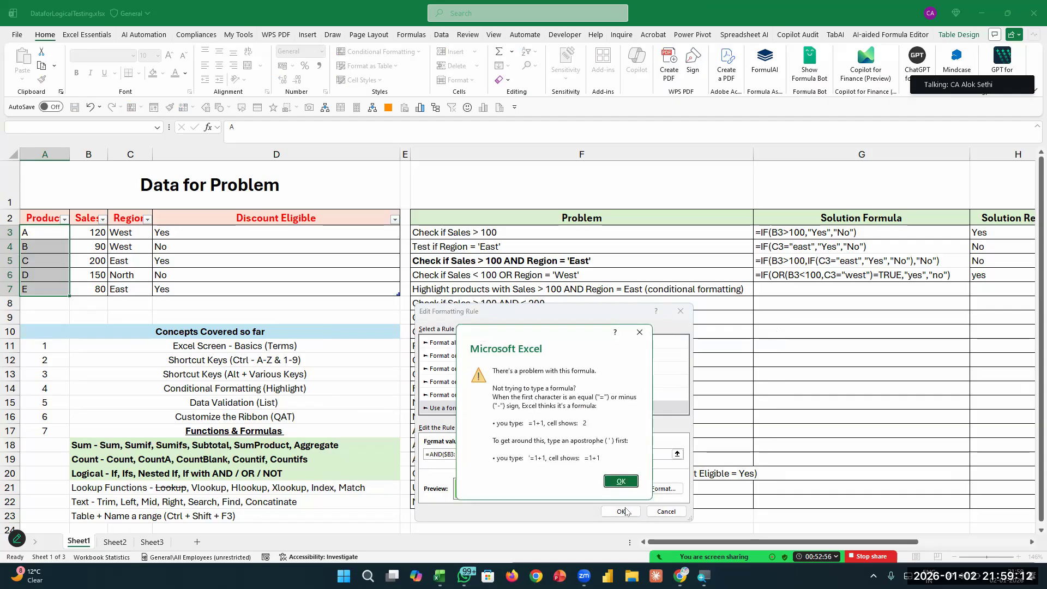
{"action": "left_click", "coordinate": [626, 486]}
Replace the Region name in the AND formula with a reference to the region cells C3:C7.
{"action": "left_click", "coordinate": [503, 453]}
{"action": "key", "text": "Right"}
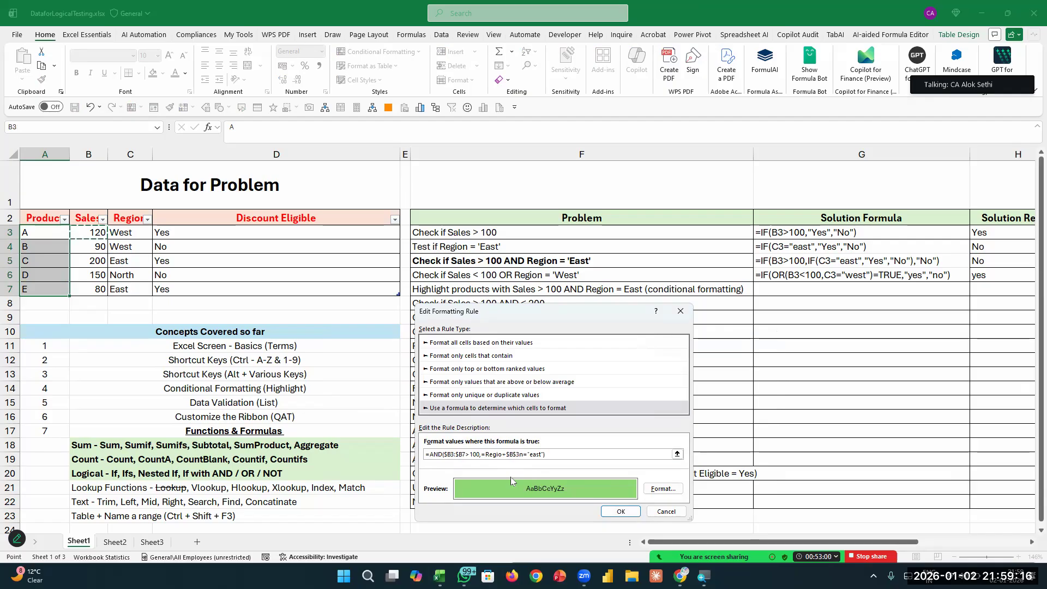
{"action": "key", "text": "BackSpace"}
{"action": "key", "text": "BackSpace"}
{"action": "key", "text": "BackSpace"}
{"action": "key", "text": "BackSpace"}
{"action": "key", "text": "BackSpace"}
{"action": "key", "text": "BackSpace"}
{"action": "key", "text": "BackSpace"}
{"action": "key", "text": "BackSpace"}
{"action": "key", "text": "BackSpace"}
{"action": "key", "text": "BackSpace"}
{"action": "key", "text": "BackSpace"}
{"action": "key", "text": "Delete"}
{"action": "left_click_drag", "start_coordinate": [96, 232], "coordinate": [133, 290]}
Make the region reference's rows relative as $C3:$C7, then apply the rule and close the rules manager.
{"action": "left_click", "coordinate": [492, 453]}
{"action": "key", "text": "BackSpace"}
{"action": "left_click", "coordinate": [504, 454]}
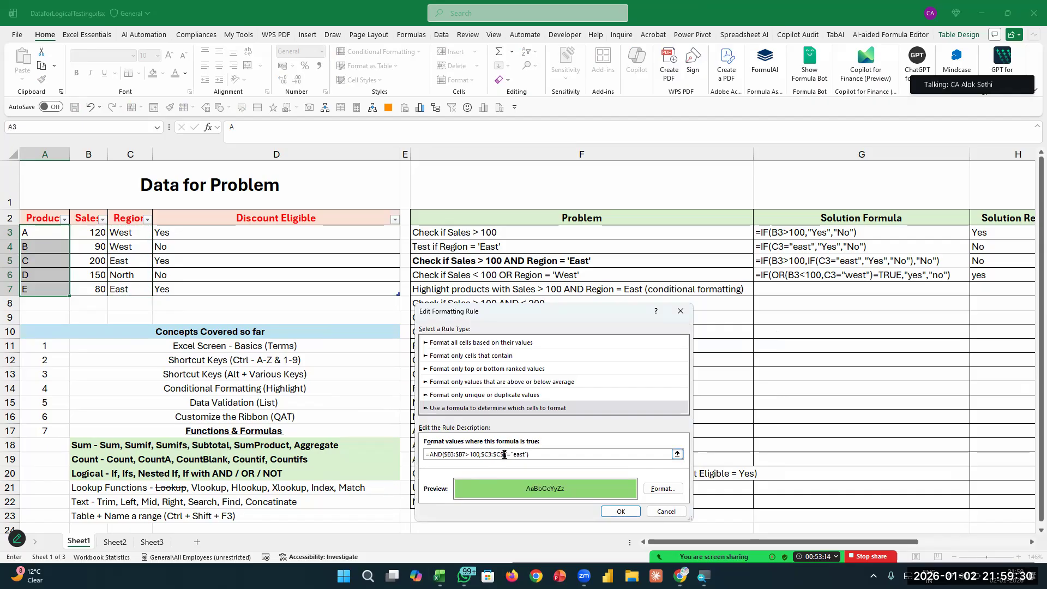
{"action": "key", "text": "BackSpace"}
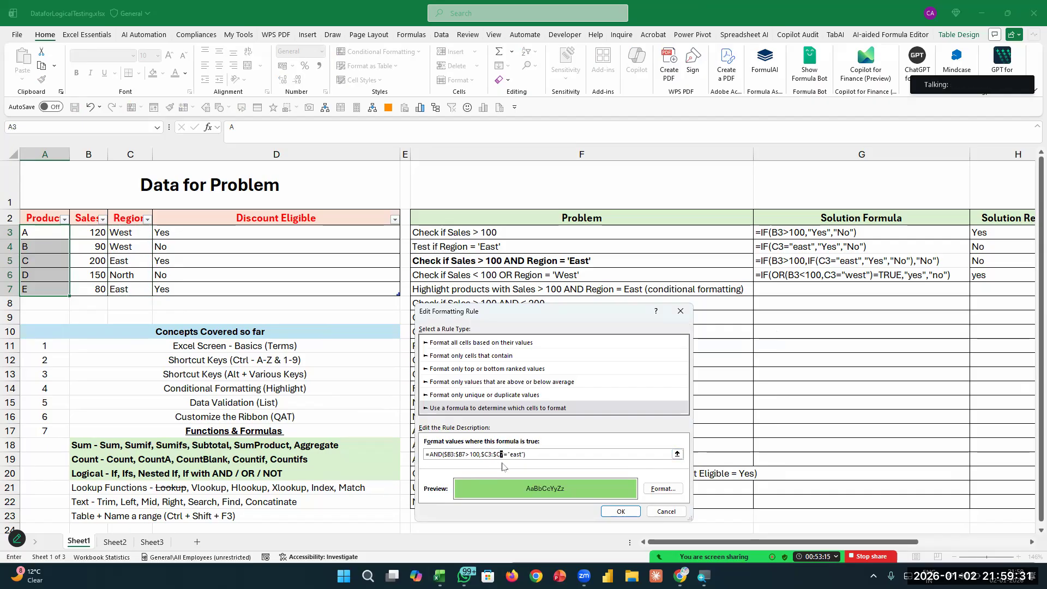
{"action": "left_click", "coordinate": [636, 512]}
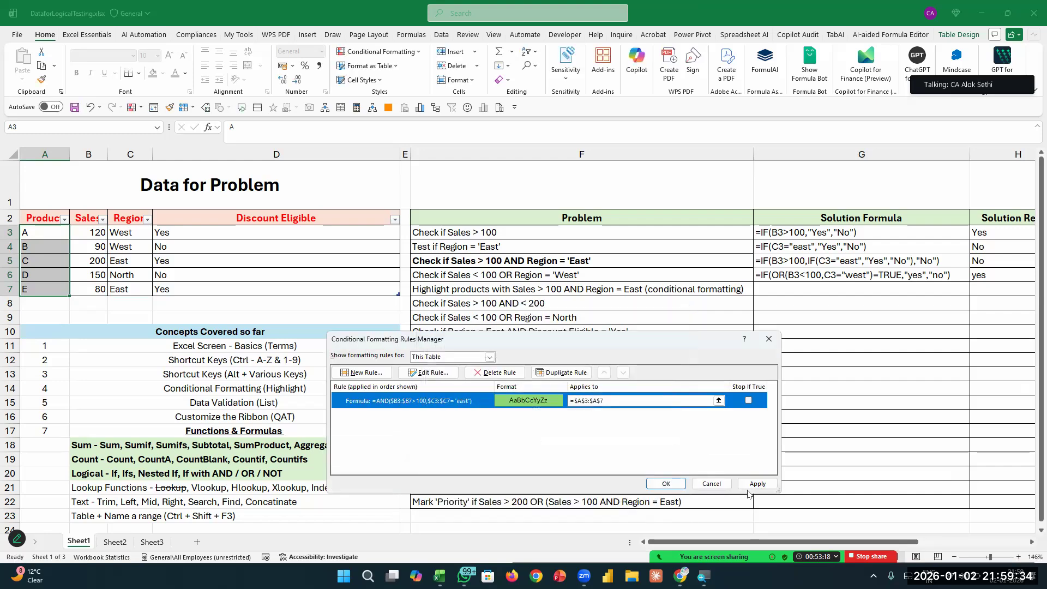
{"action": "left_click", "coordinate": [754, 487]}
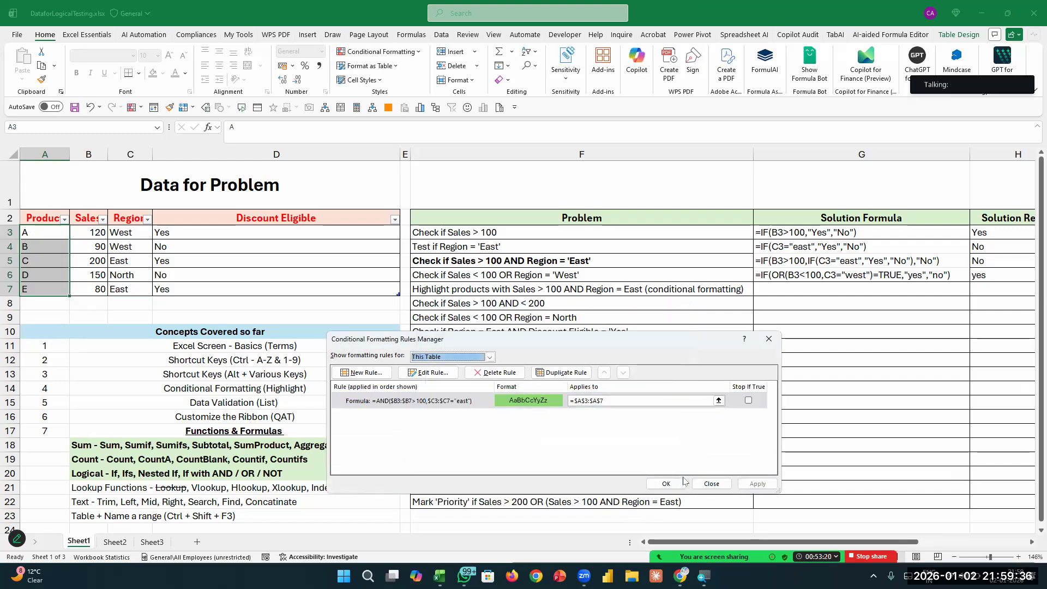
{"action": "left_click", "coordinate": [665, 483]}
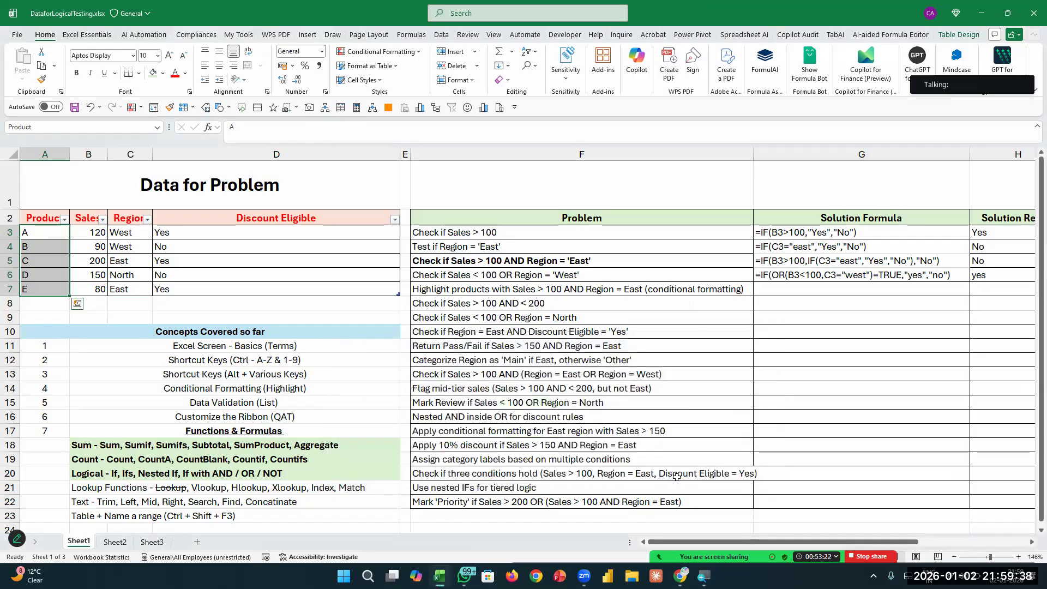
Check product C's sales and region cells in row 5 against the rule's conditions.
{"action": "left_click", "coordinate": [300, 245]}
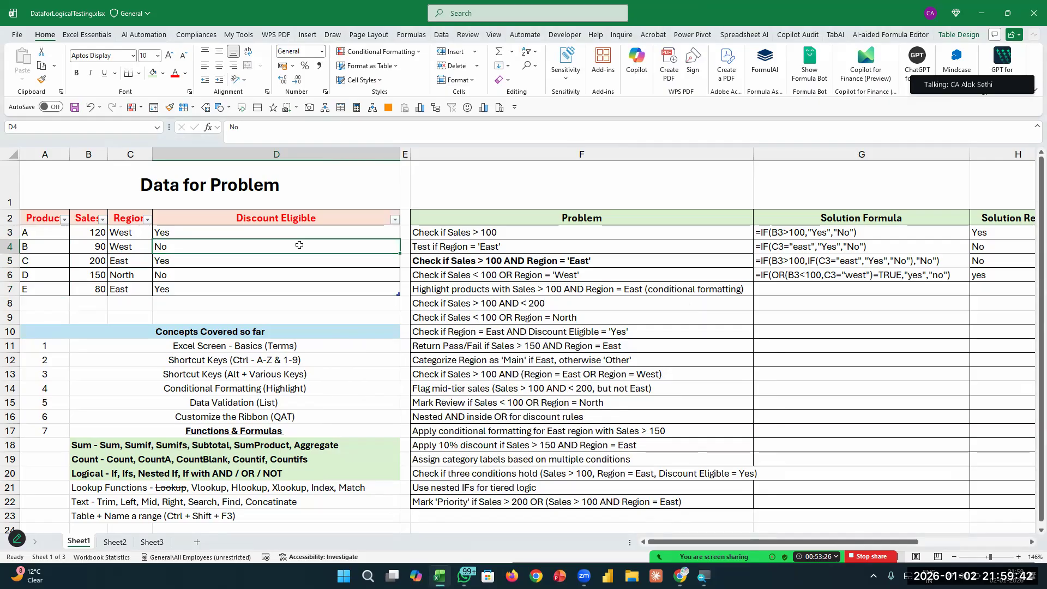
{"action": "key", "text": "Left"}
{"action": "key", "text": "Down"}
{"action": "key", "text": "Down"}
{"action": "key", "text": "Up"}
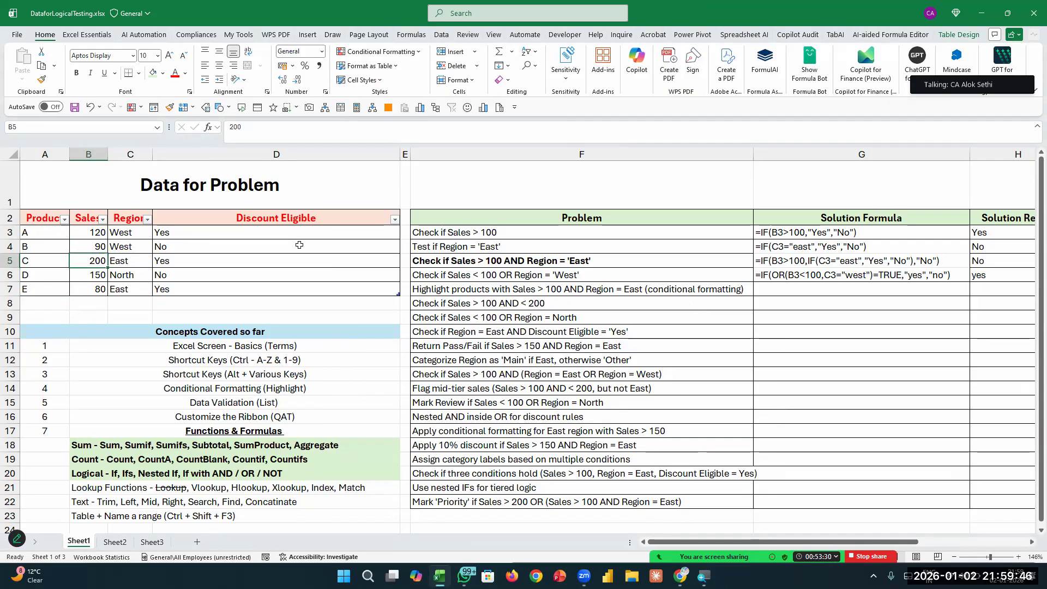
{"action": "key", "text": "Left"}
{"action": "key", "text": "Left"}
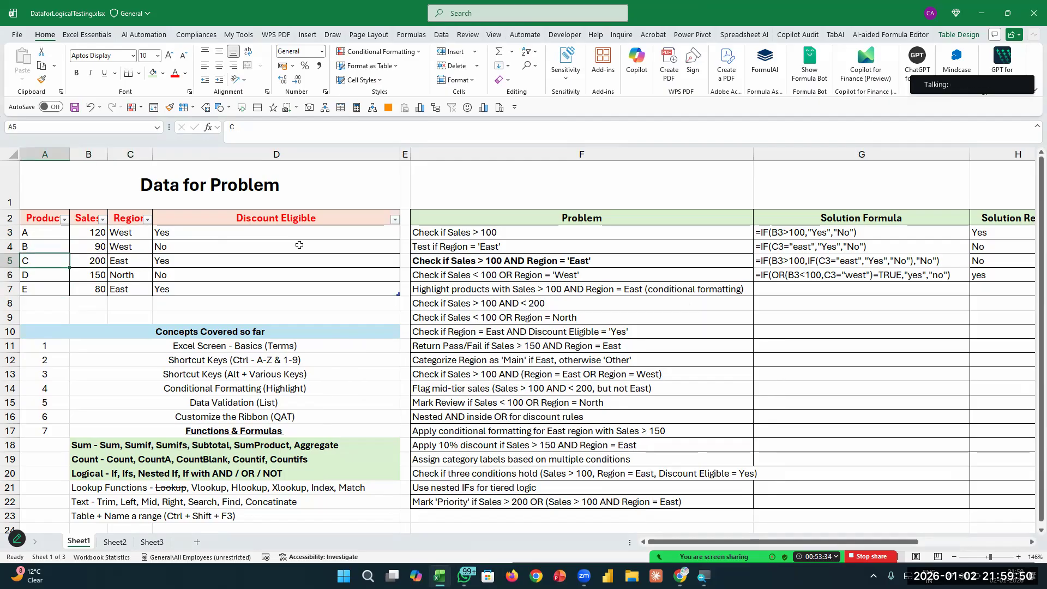
{"action": "key", "text": "Right"}
{"action": "key", "text": "Right"}
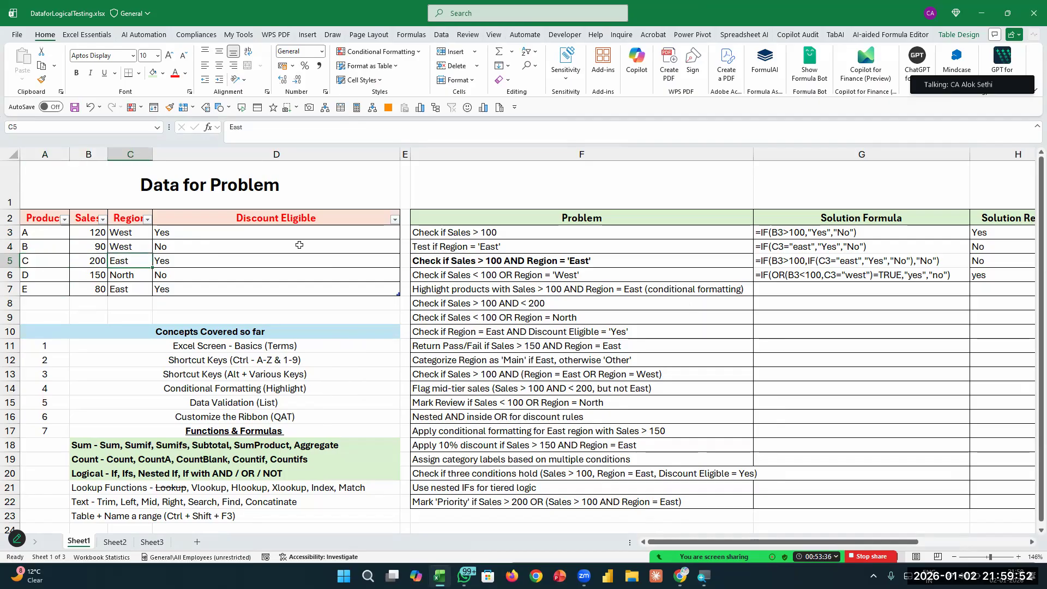
Reopen the highlighting rule for product cells A3:A7 and change the region text in its formula to "East".
{"action": "key", "text": "Left"}
{"action": "key", "text": "Left"}
{"action": "key", "text": "Up"}
{"action": "key", "text": "Up"}
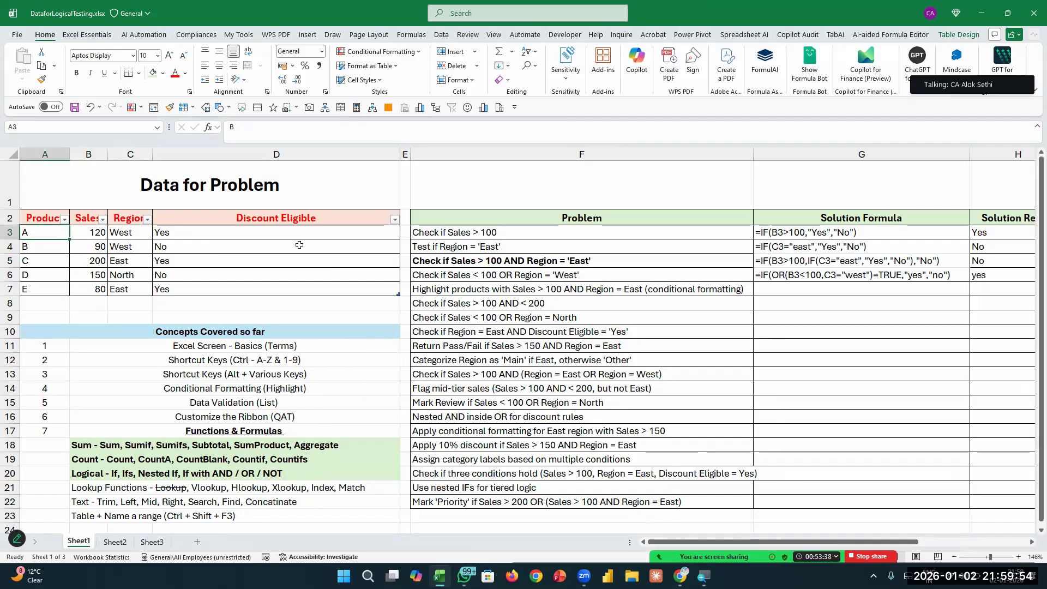
{"action": "key", "text": "ctrl+shift+Down"}
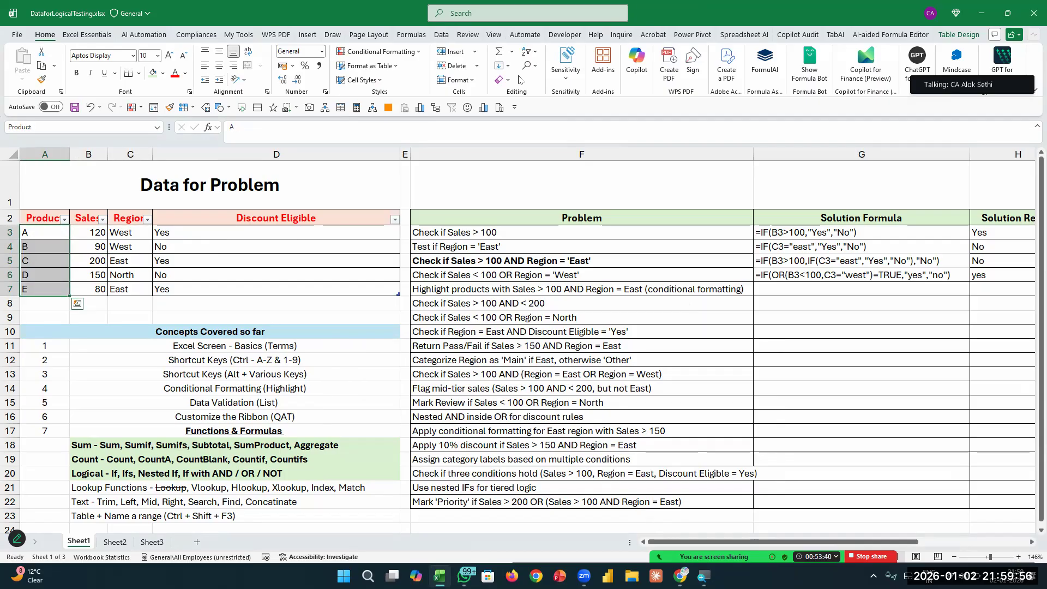
{"action": "left_click", "coordinate": [392, 51]}
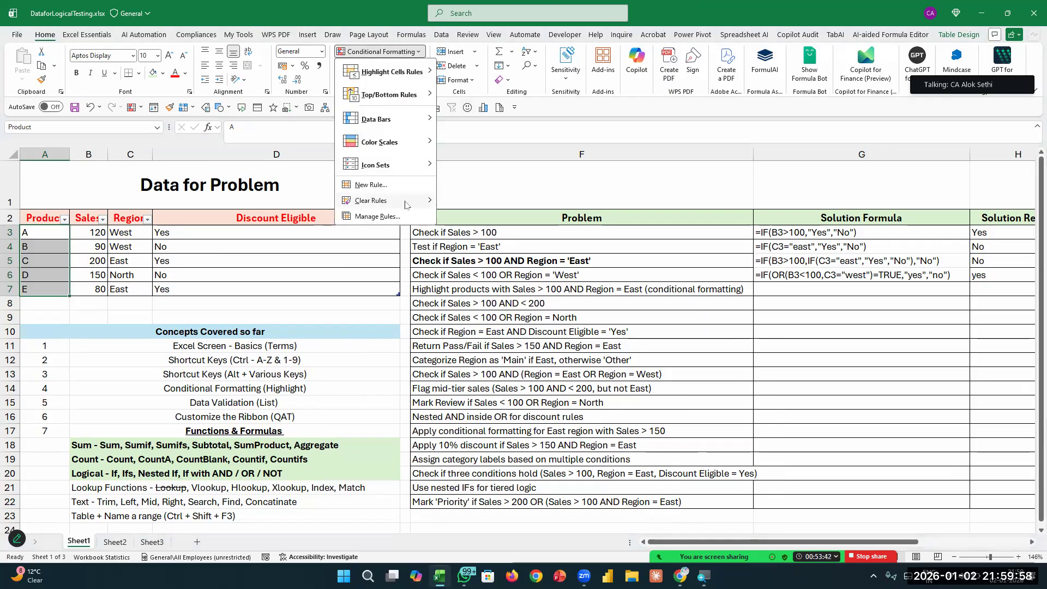
{"action": "left_click", "coordinate": [376, 216]}
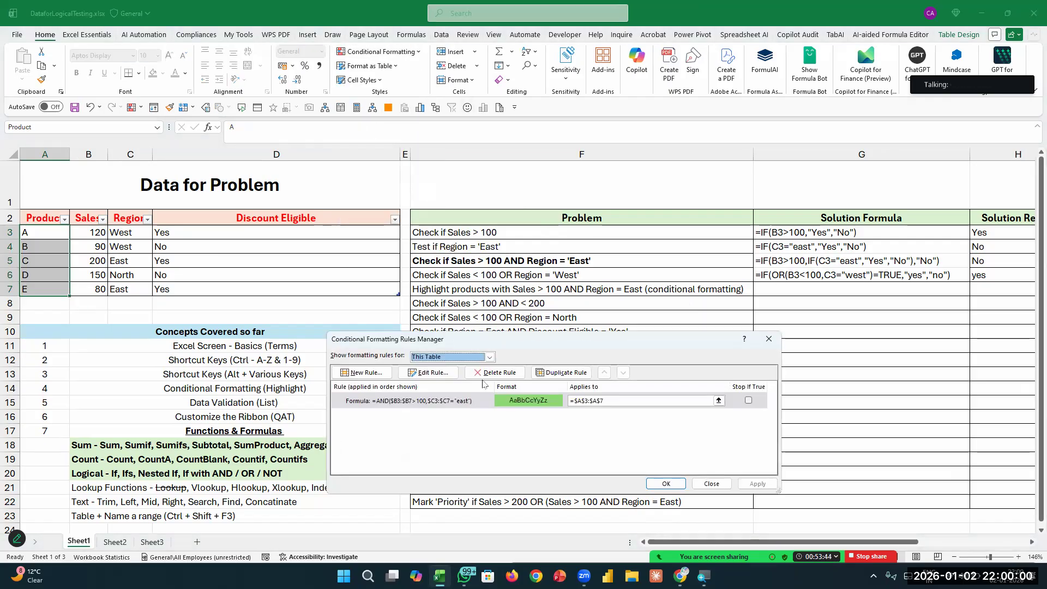
{"action": "double_click", "coordinate": [455, 401]}
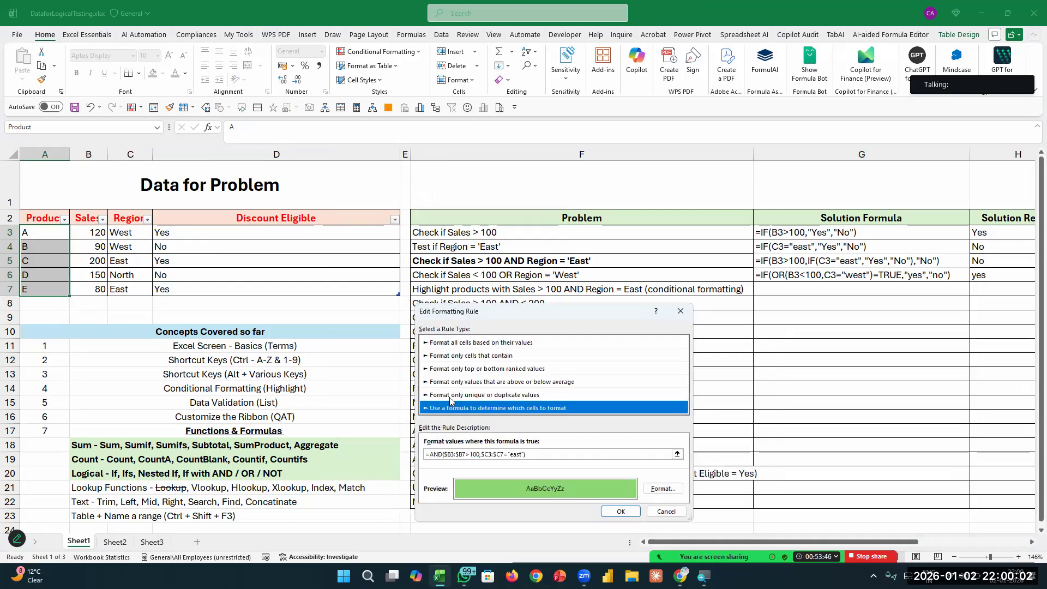
{"action": "left_click", "coordinate": [554, 454]}
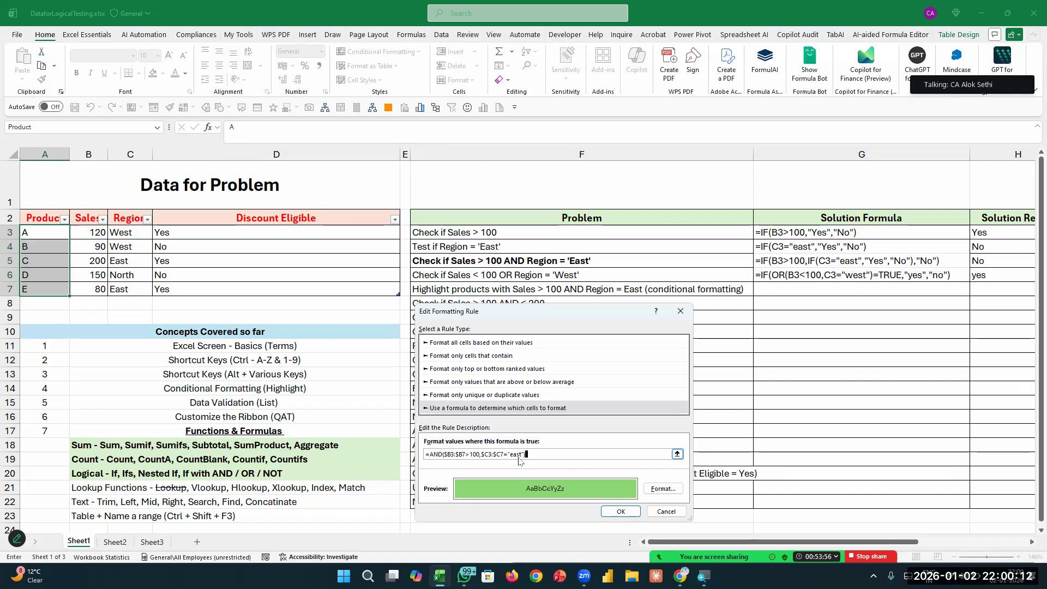
{"action": "left_click", "coordinate": [513, 454]}
{"action": "key", "text": "BackSpace"}
{"action": "type", "text": "W"}
{"action": "key", "text": "BackSpace"}
{"action": "type", "text": "E"}
Compare the rule's AND test with TRUE, apply the change and close the rules manager.
{"action": "type", "text": "True"}
{"action": "left_click", "coordinate": [622, 511]}
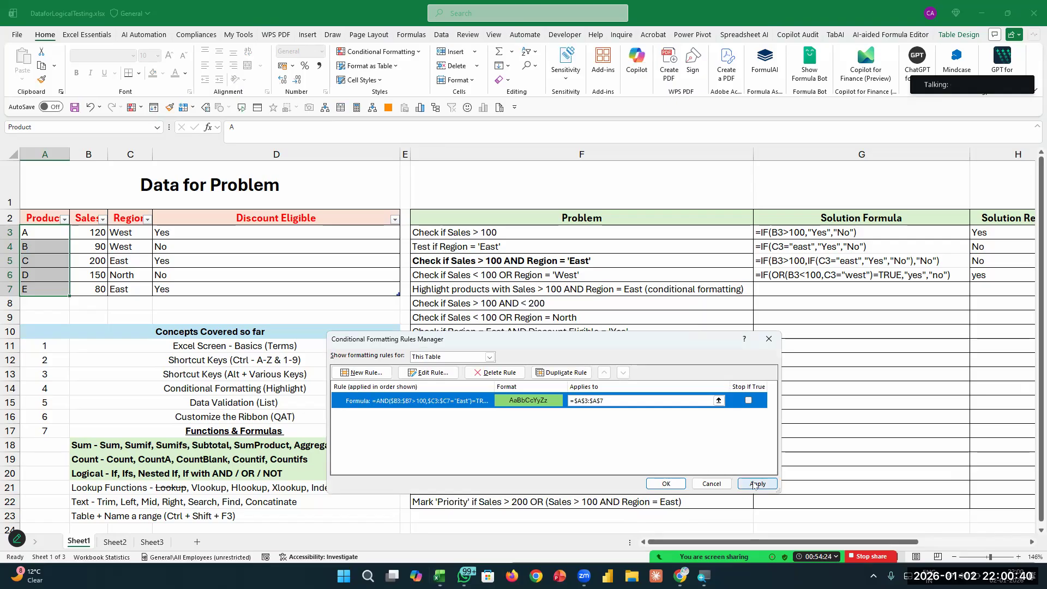
{"action": "left_click", "coordinate": [754, 485]}
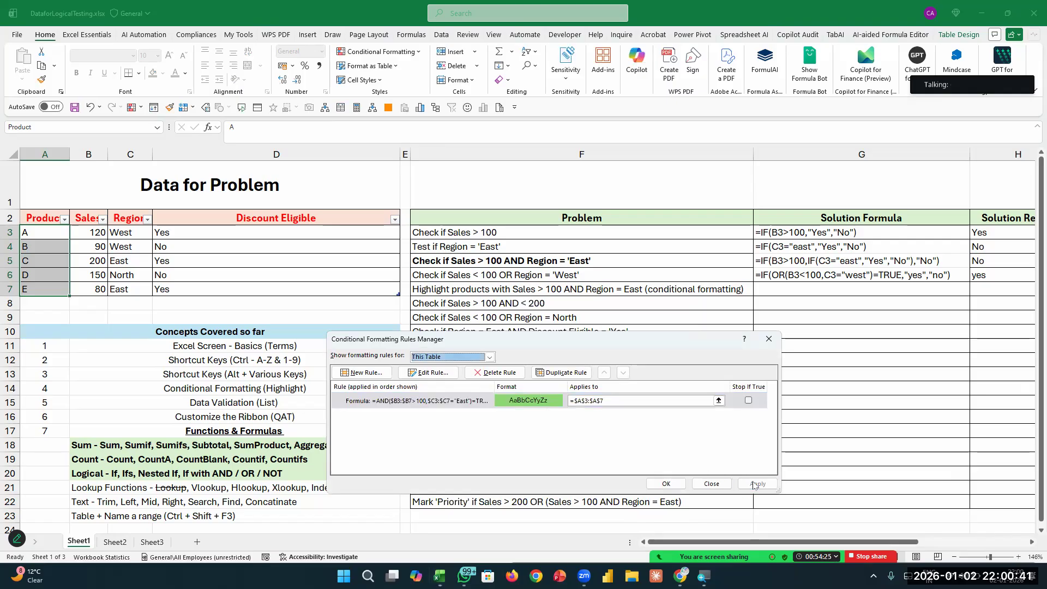
{"action": "left_click", "coordinate": [670, 483]}
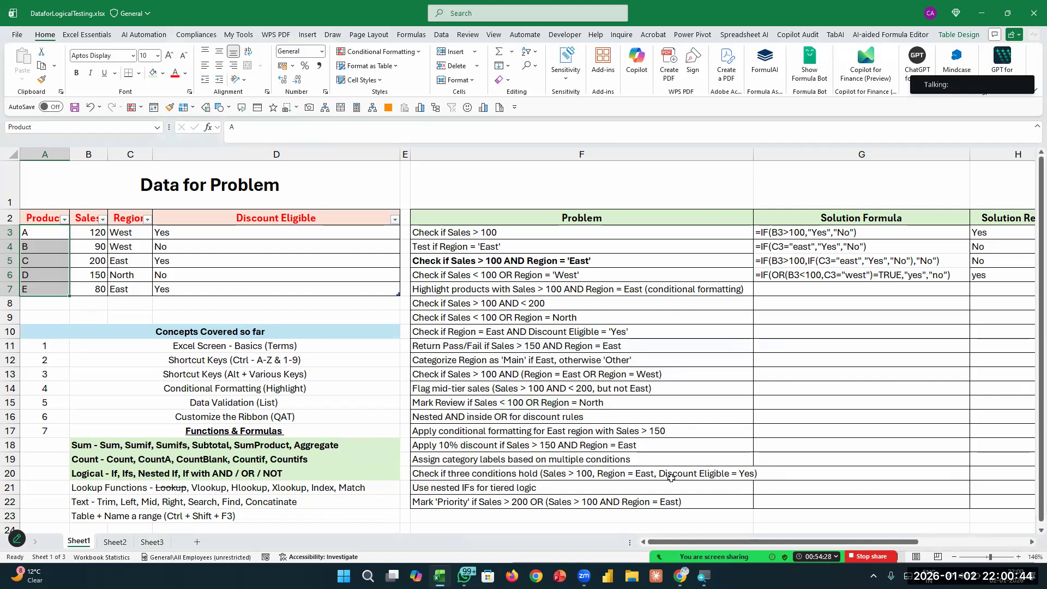
Inspect the sales, region and discount cells of product C in row 5.
{"action": "key", "text": "Right"}
{"action": "key", "text": "Down"}
{"action": "key", "text": "Down"}
{"action": "key", "text": "Right"}
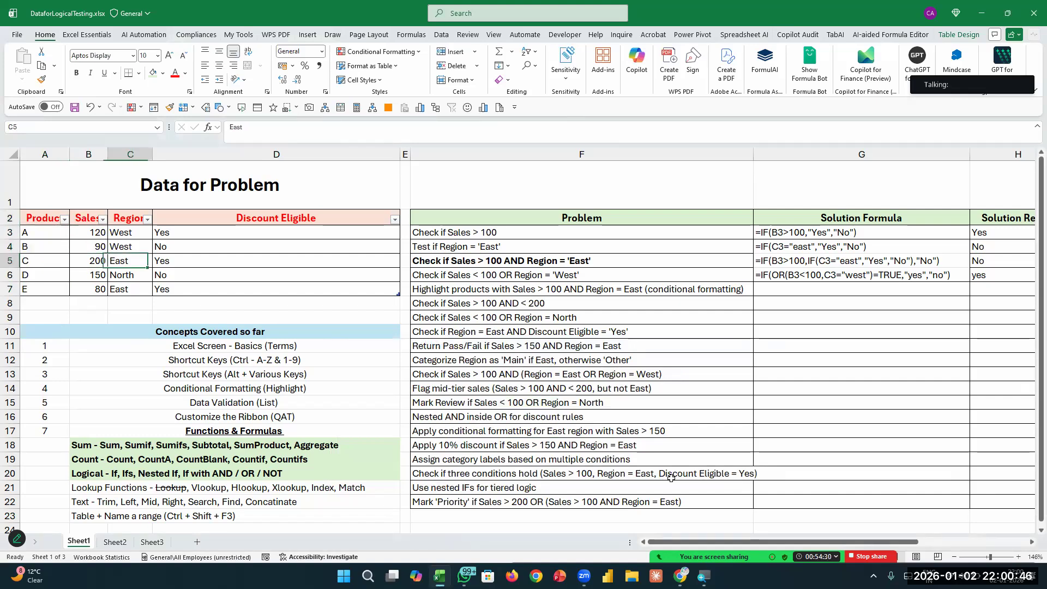
{"action": "key", "text": "Right"}
{"action": "key", "text": "F2"}
{"action": "key", "text": "Escape"}
{"action": "key", "text": "Left"}
{"action": "key", "text": "Left"}
{"action": "key", "text": "Left"}
{"action": "key", "text": "Right"}
{"action": "key", "text": "Right"}
{"action": "key", "text": "Right"}
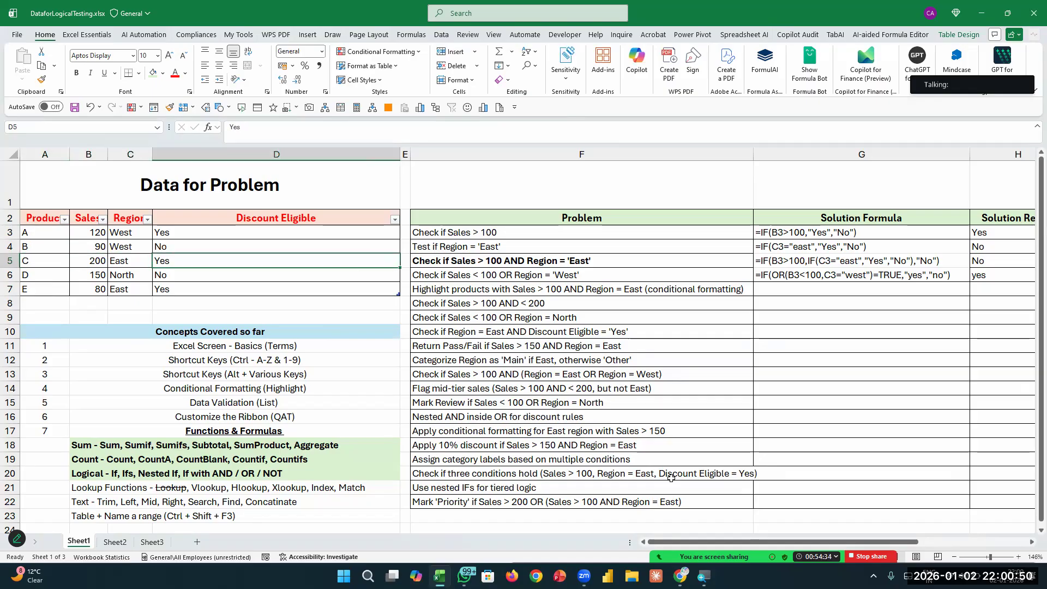
Review the highlighting rule's AND formula for product cells A3:A7 and reapply it from the rules manager.
{"action": "key", "text": "Left"}
{"action": "key", "text": "Left"}
{"action": "key", "text": "Left"}
{"action": "key", "text": "Up"}
{"action": "key", "text": "Up"}
{"action": "key", "text": "shift+Down"}
{"action": "key", "text": "shift+Down"}
{"action": "key", "text": "shift+Down"}
{"action": "key", "text": "shift+Down"}
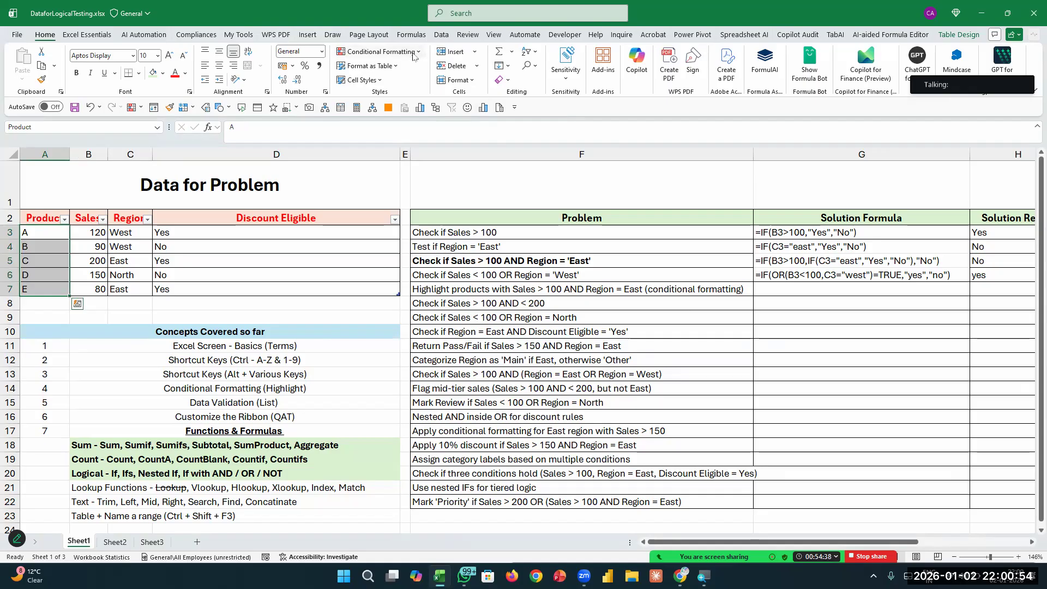
{"action": "left_click", "coordinate": [416, 51]}
{"action": "left_click", "coordinate": [401, 217]}
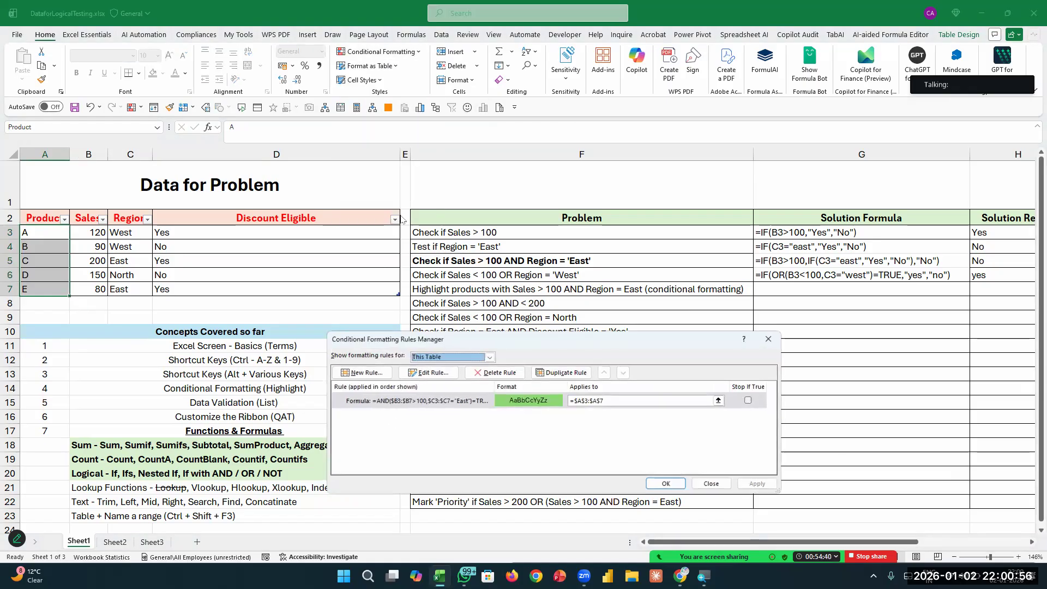
{"action": "double_click", "coordinate": [465, 403]}
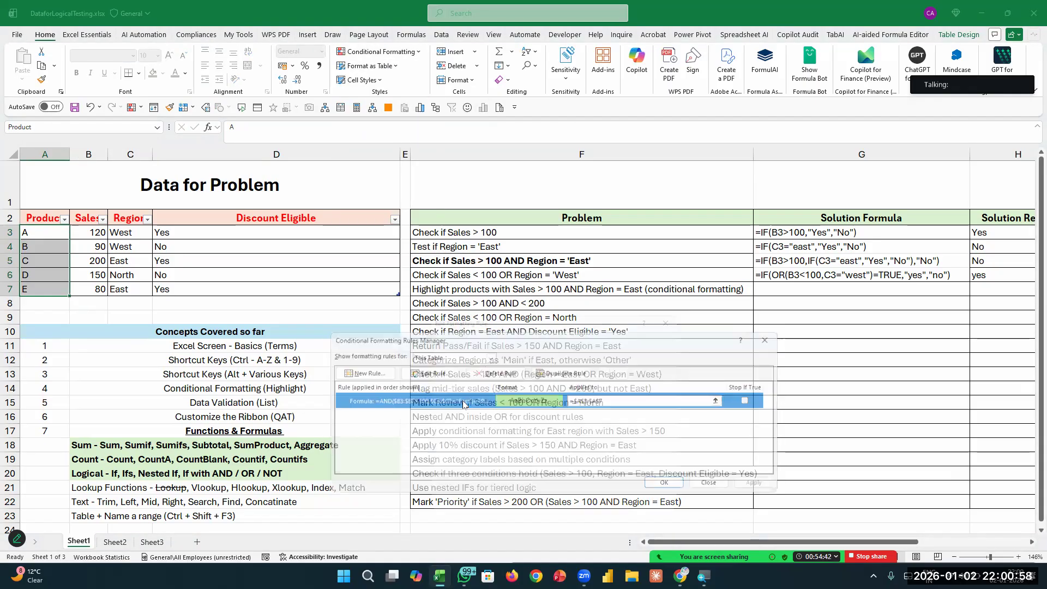
{"action": "left_click", "coordinate": [492, 454]}
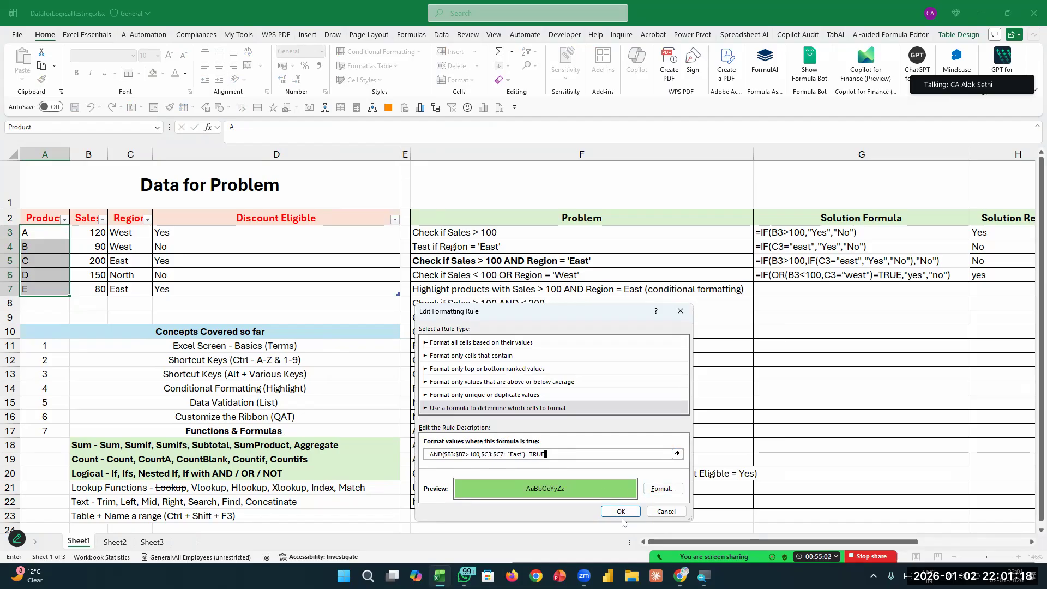
{"action": "left_click", "coordinate": [621, 512]}
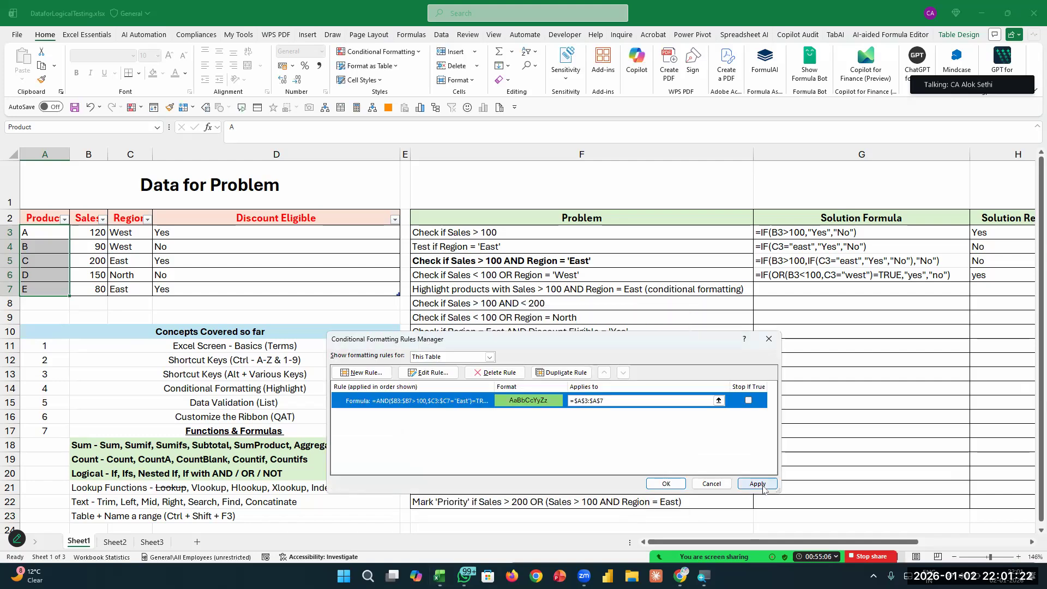
{"action": "left_click", "coordinate": [757, 484]}
{"action": "left_click", "coordinate": [682, 484]}
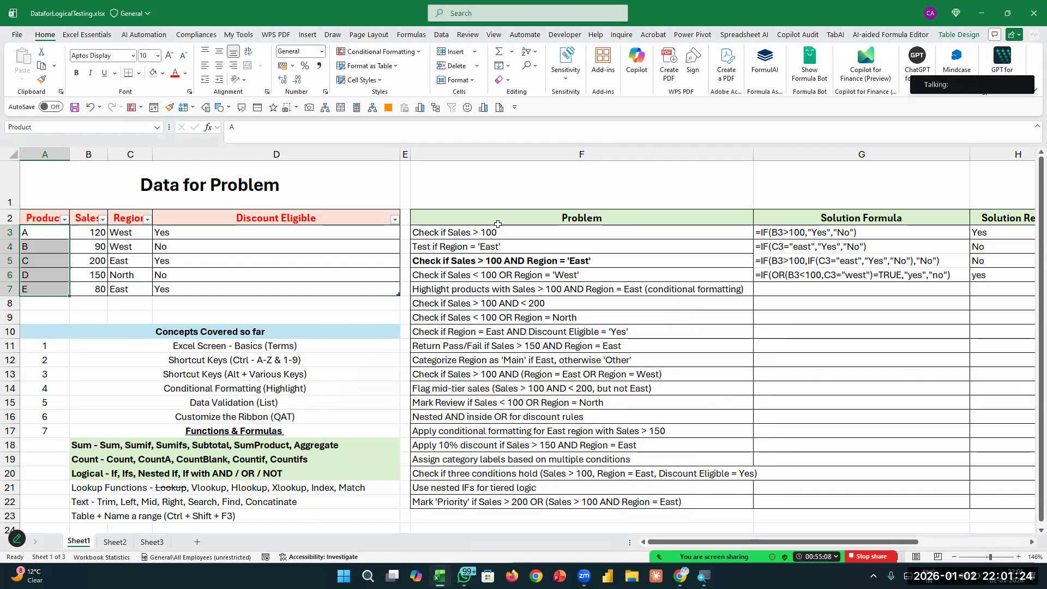
Show the conditional formatting rules for this worksheet and open the green highlighting rule for editing.
{"action": "left_click", "coordinate": [309, 304]}
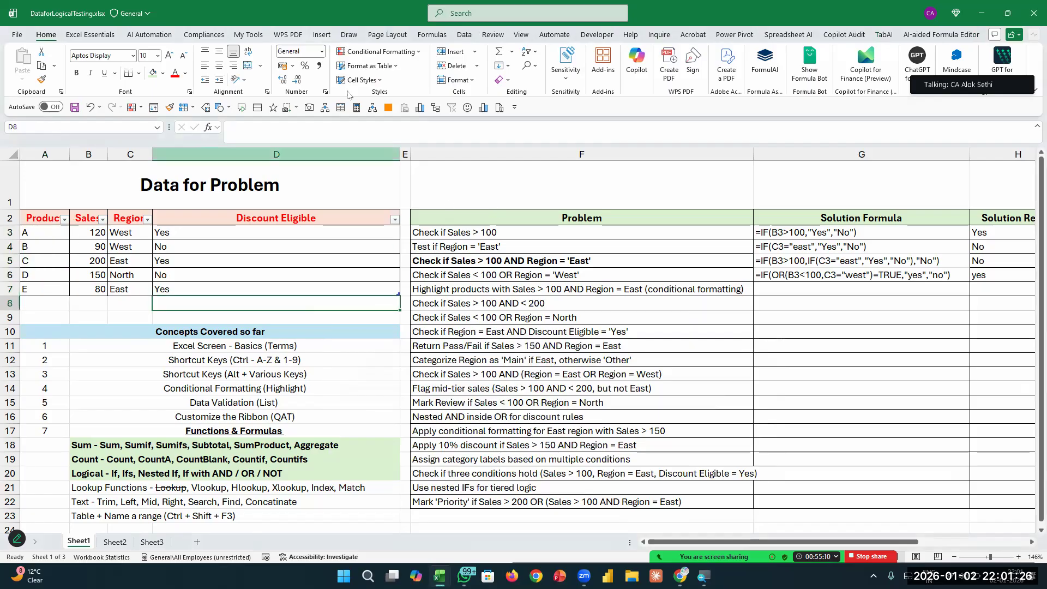
{"action": "left_click", "coordinate": [413, 50]}
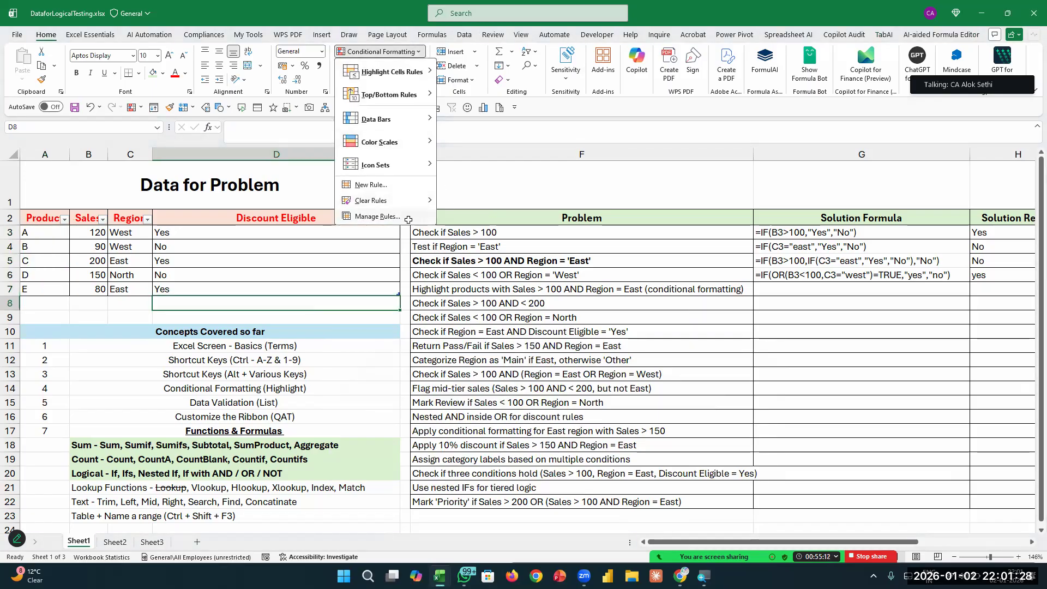
{"action": "left_click", "coordinate": [410, 221]}
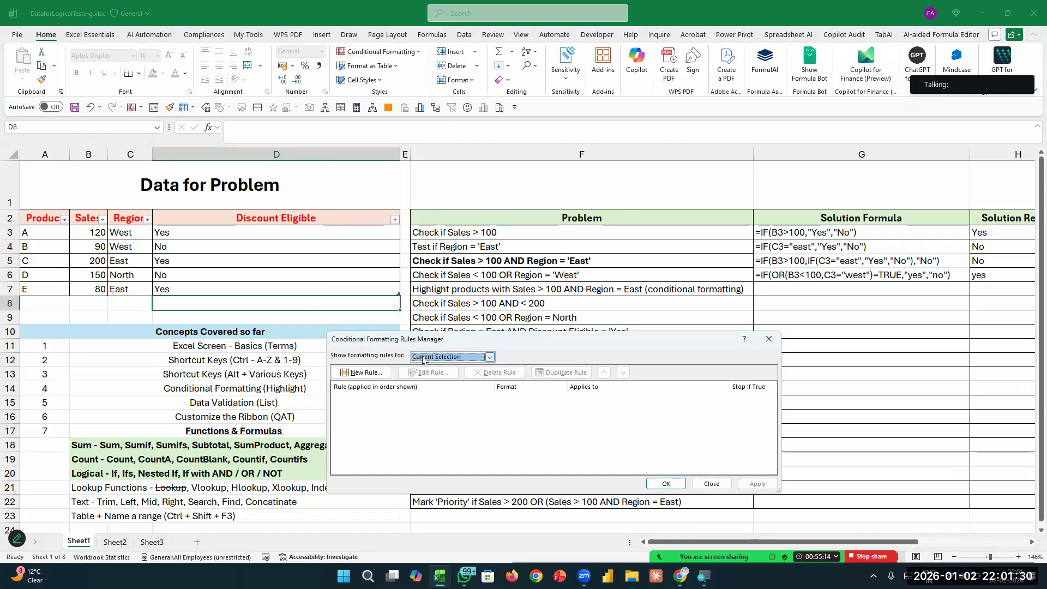
{"action": "left_click", "coordinate": [425, 357]}
{"action": "left_click", "coordinate": [429, 367]}
{"action": "left_click", "coordinate": [432, 357]}
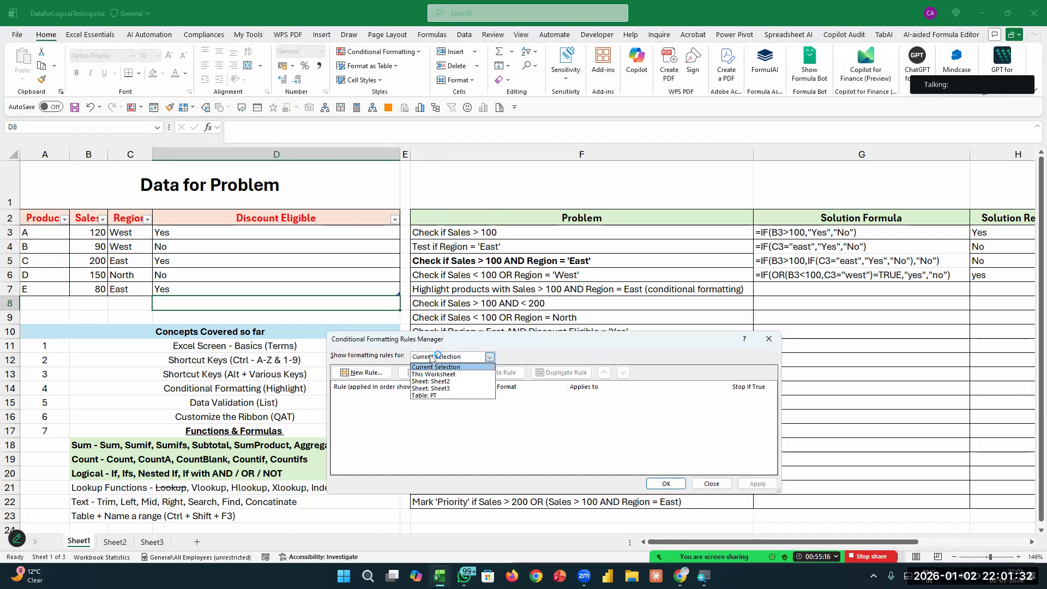
{"action": "left_click", "coordinate": [438, 374]}
{"action": "double_click", "coordinate": [467, 409]}
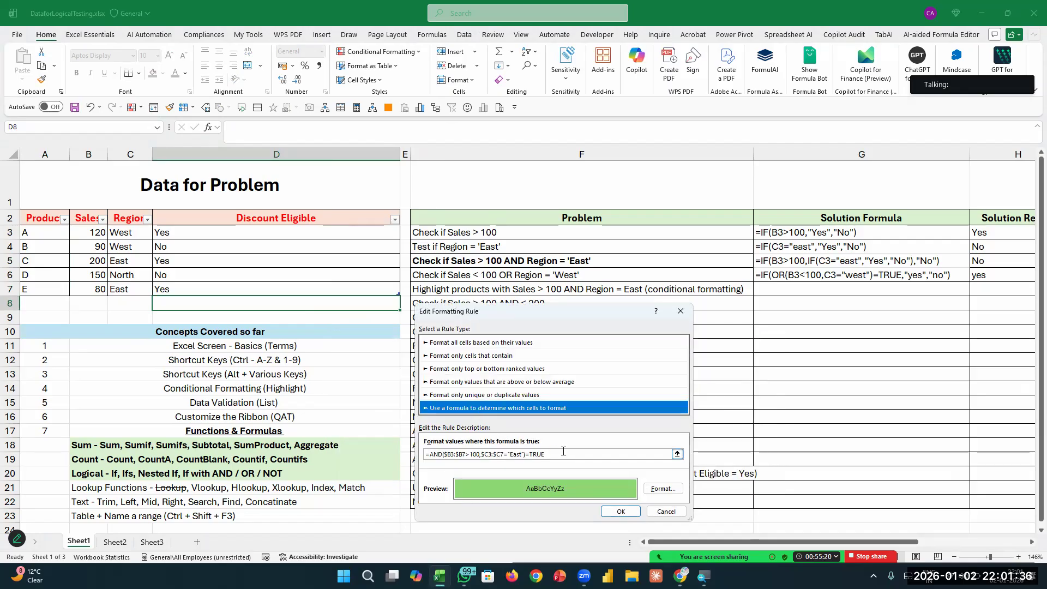
Copy the rule's entire AND formula, then apply the rule and close the rules manager.
{"action": "left_click", "coordinate": [564, 451]}
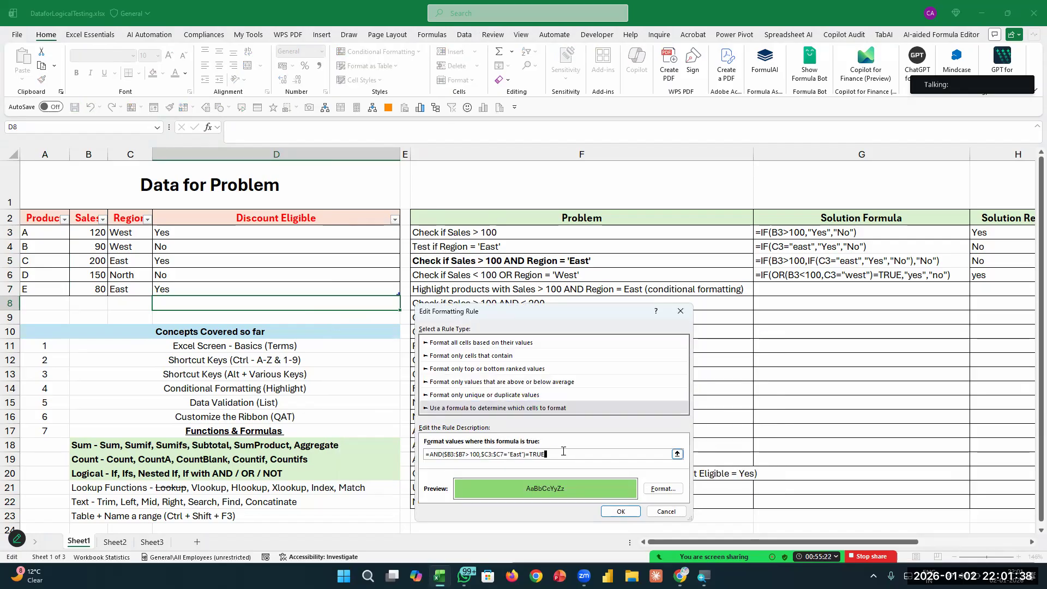
{"action": "key", "text": "shift+Left"}
{"action": "key", "text": "shift+Left"}
{"action": "key", "text": "shift+Left"}
{"action": "key", "text": "shift+Left"}
{"action": "key", "text": "shift+Left"}
{"action": "key", "text": "shift+Left"}
{"action": "key", "text": "shift+Left"}
{"action": "key", "text": "shift+Left"}
{"action": "key", "text": "shift+Left"}
{"action": "key", "text": "shift+Left"}
{"action": "key", "text": "shift+Left"}
{"action": "key", "text": "shift+Left"}
{"action": "key", "text": "shift+Left"}
{"action": "key", "text": "shift+Left"}
{"action": "key", "text": "shift+Left"}
{"action": "key", "text": "shift+Left"}
{"action": "key", "text": "shift+Left"}
{"action": "key", "text": "shift+Left"}
{"action": "key", "text": "shift+Left"}
{"action": "key", "text": "shift+Left"}
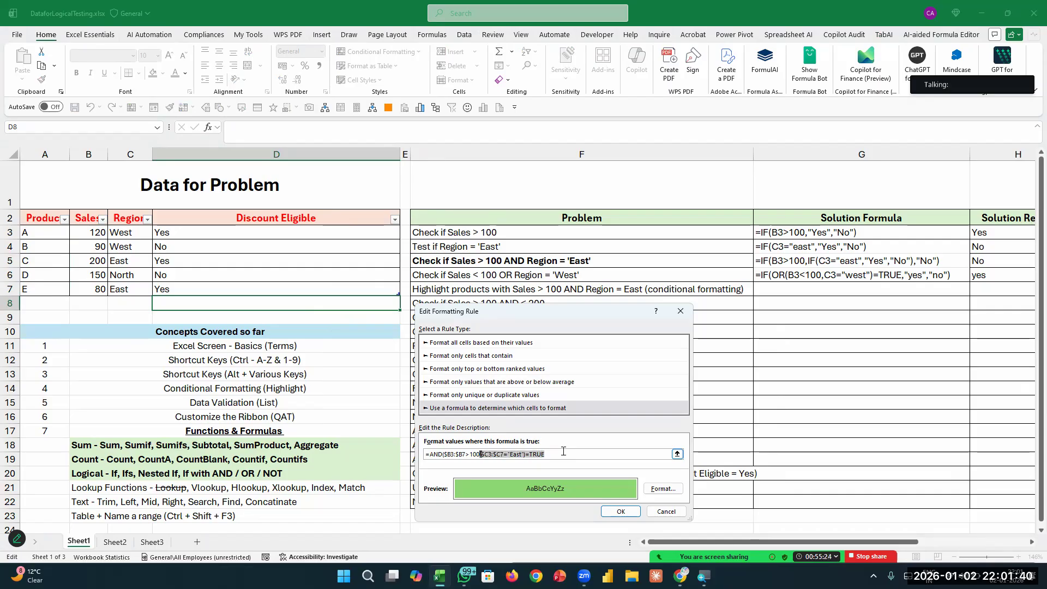
{"action": "key", "text": "shift+Left"}
{"action": "key", "text": "shift+Left"}
{"action": "key", "text": "shift+Left"}
{"action": "key", "text": "shift+Left"}
{"action": "key", "text": "shift+Left"}
{"action": "key", "text": "shift+Left"}
{"action": "key", "text": "shift+Left"}
{"action": "key", "text": "shift+Left"}
{"action": "key", "text": "shift+Left"}
{"action": "key", "text": "ctrl+c"}
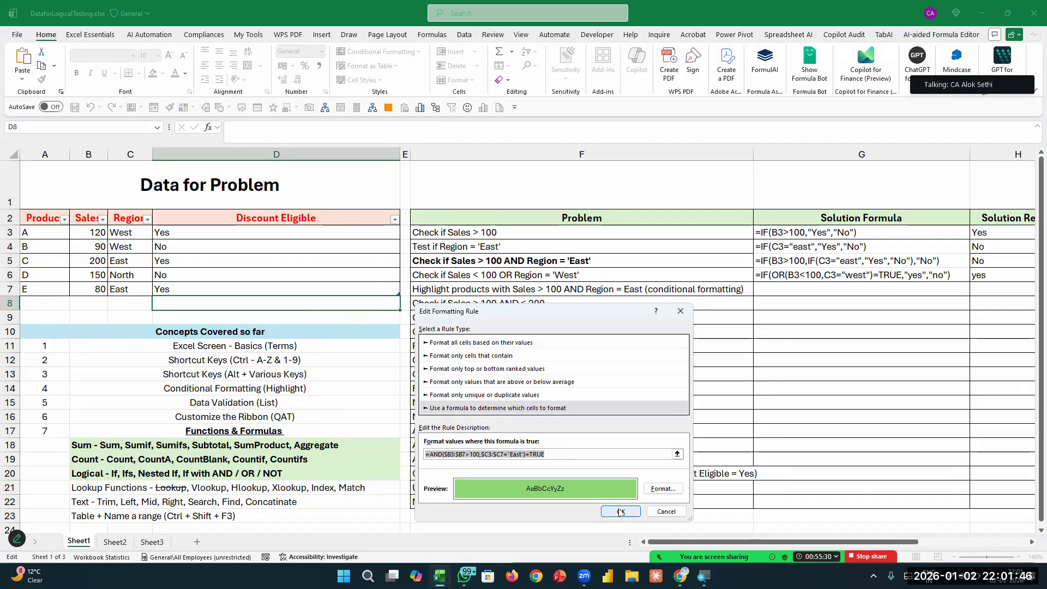
{"action": "left_click", "coordinate": [620, 512]}
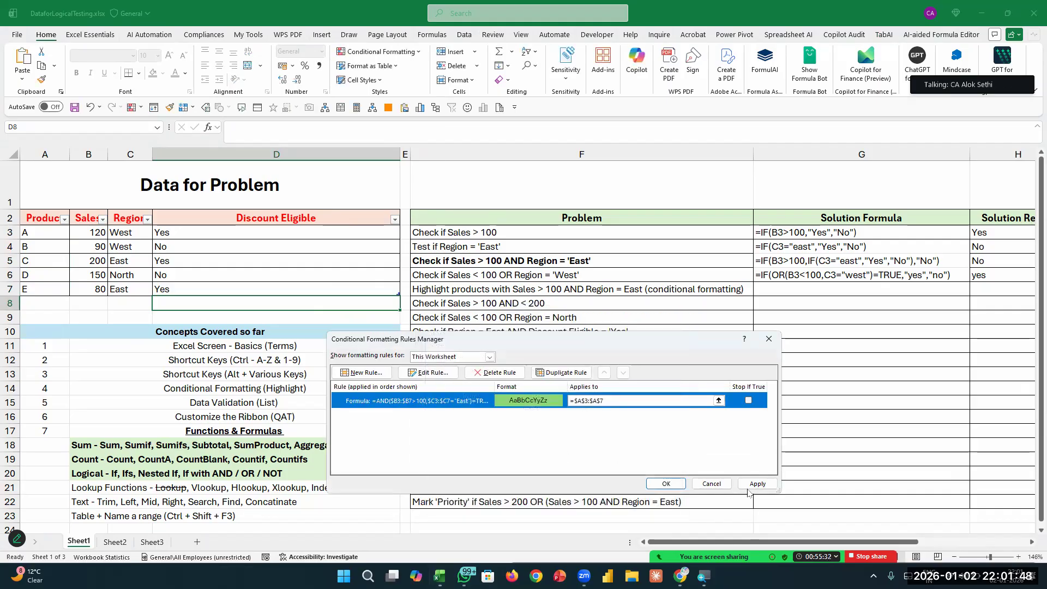
{"action": "left_click", "coordinate": [757, 483]}
{"action": "key", "text": "Return"}
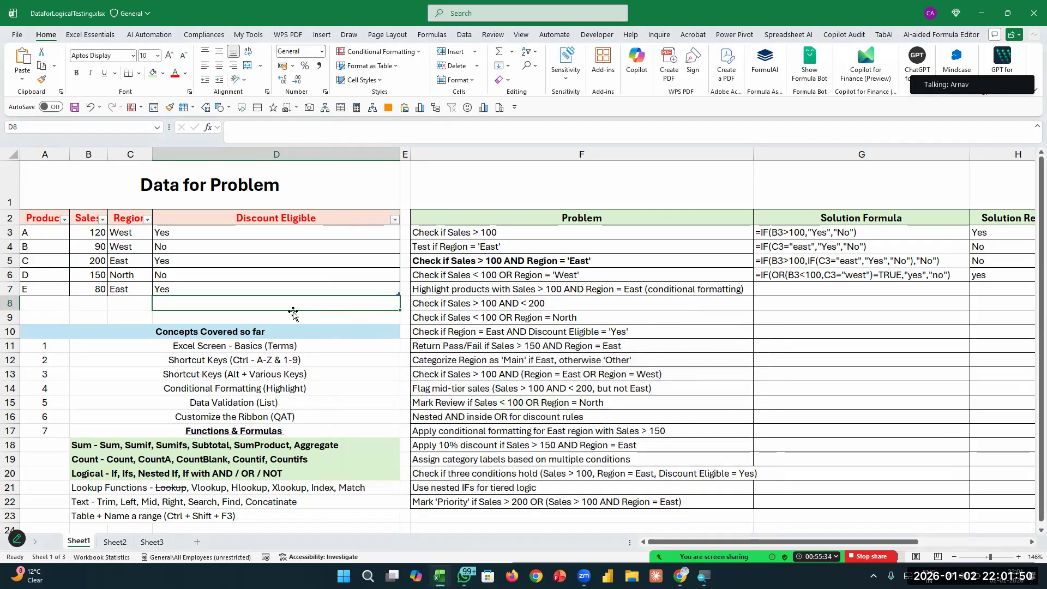
Paste the formula =AND($B3:$B7>100,$C3:$C7="East")=TRUE into cell D8 and check its highlighted references.
{"action": "key", "text": "F2"}
{"action": "key", "text": "ctrl+v"}
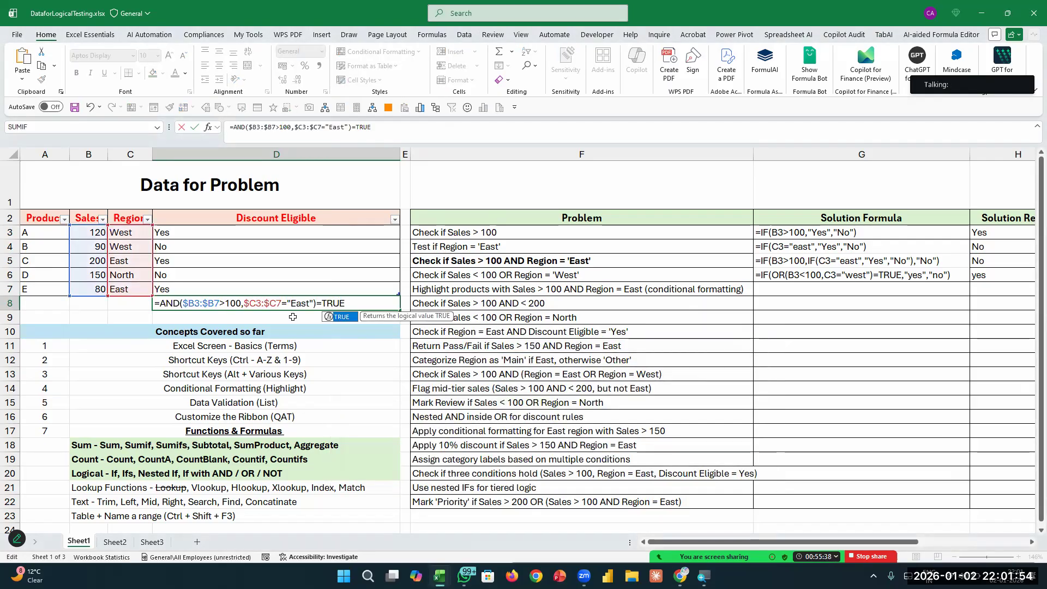
{"action": "key", "text": "Return"}
{"action": "key", "text": "Up"}
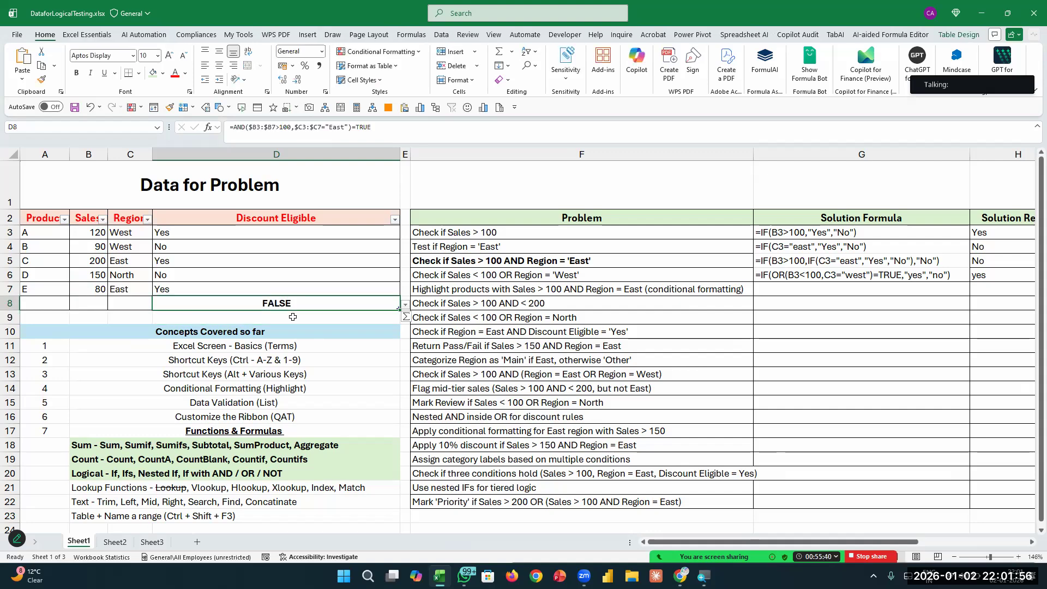
{"action": "key", "text": "F2"}
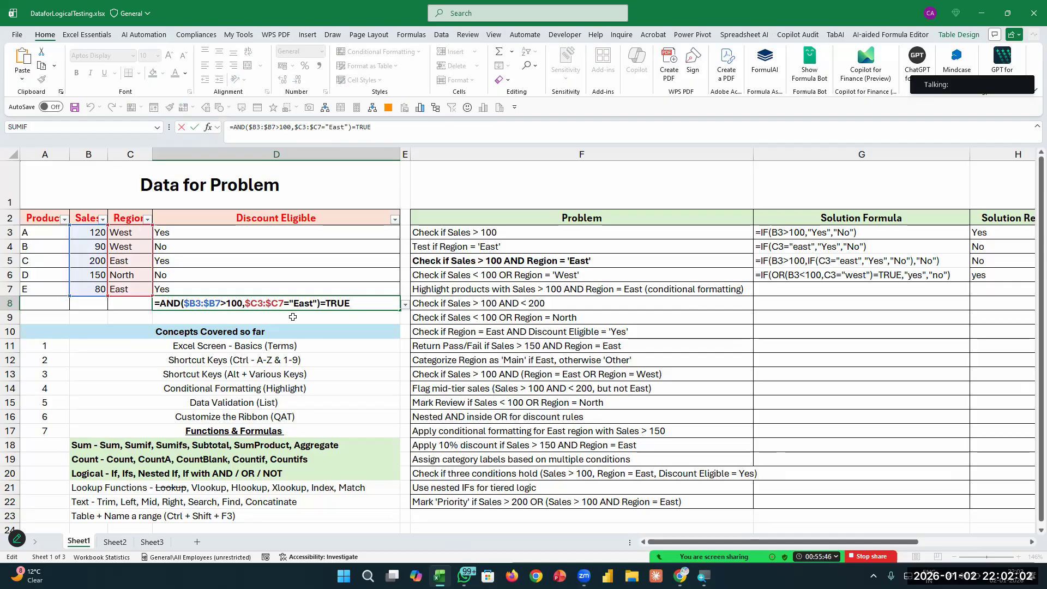
{"action": "key", "text": "Return"}
Change product A's region in cell C3 to "East".
{"action": "key", "text": "Up"}
{"action": "key", "text": "Up"}
{"action": "key", "text": "Up"}
{"action": "key", "text": "Up"}
{"action": "key", "text": "Up"}
{"action": "key", "text": "Up"}
{"action": "key", "text": "Left"}
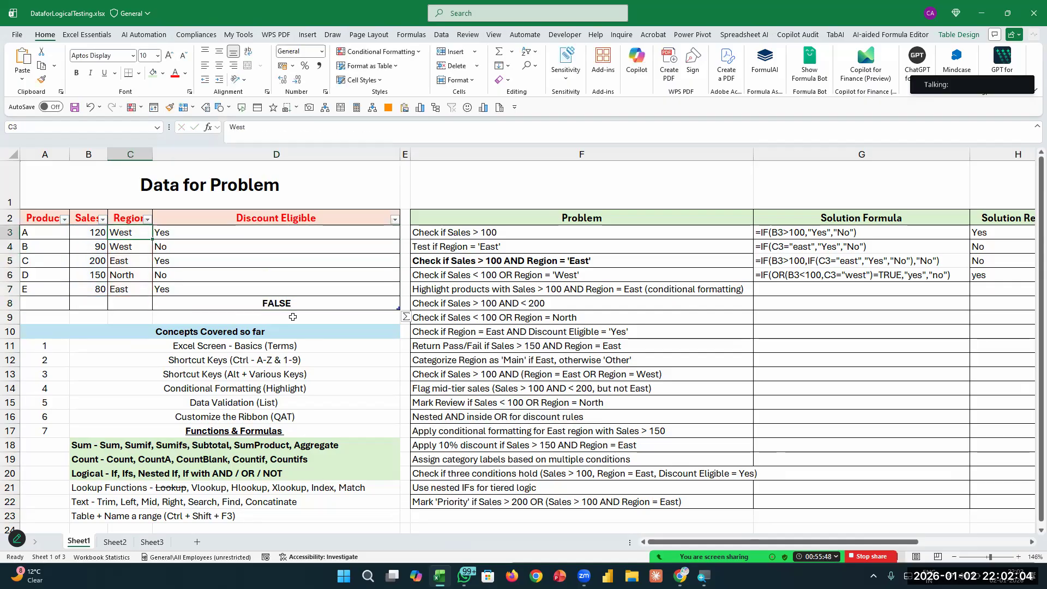
{"action": "type", "text": "East"}
{"action": "key", "text": "Return"}
Examine the two range references and conditions of the AND formula in cell D8, leaving the formula as it is.
{"action": "key", "text": "Down"}
{"action": "key", "text": "Down"}
{"action": "key", "text": "Down"}
{"action": "key", "text": "Down"}
{"action": "key", "text": "Right"}
{"action": "key", "text": "F2"}
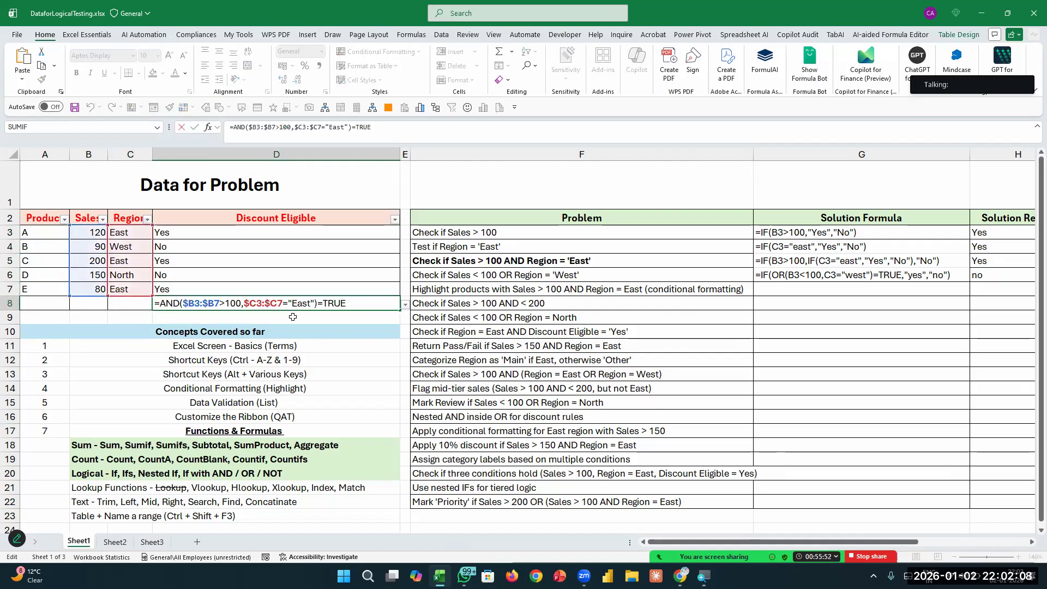
{"action": "key", "text": "Left"}
{"action": "key", "text": "Left"}
{"action": "key", "text": "Left"}
{"action": "key", "text": "Left"}
{"action": "key", "text": "Left"}
{"action": "key", "text": "Left"}
{"action": "key", "text": "Left"}
{"action": "key", "text": "Left"}
{"action": "key", "text": "Left"}
{"action": "key", "text": "Left"}
{"action": "key", "text": "Left"}
{"action": "key", "text": "Left"}
{"action": "key", "text": "Left"}
{"action": "key", "text": "Left"}
{"action": "key", "text": "Left"}
{"action": "key", "text": "Left"}
{"action": "key", "text": "Left"}
{"action": "key", "text": "Left"}
{"action": "key", "text": "Left"}
{"action": "key", "text": "Left"}
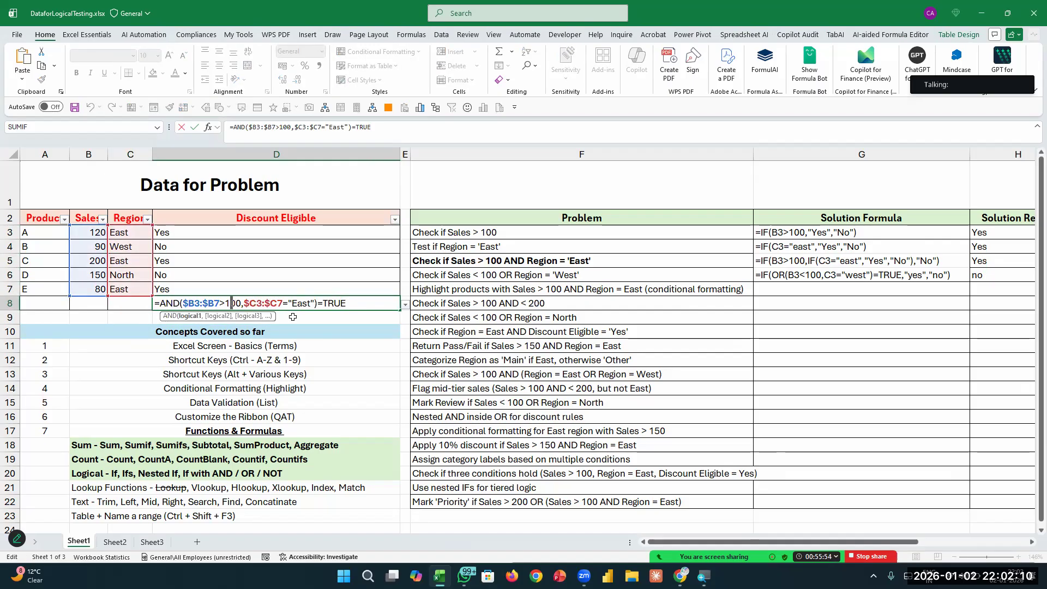
{"action": "key", "text": "Left"}
{"action": "key", "text": "Left"}
{"action": "key", "text": "Left"}
{"action": "key", "text": "Left"}
{"action": "key", "text": "Left"}
{"action": "key", "text": "Left"}
{"action": "key", "text": "Left"}
{"action": "key", "text": "Right"}
{"action": "key", "text": "Right"}
{"action": "key", "text": "Right"}
{"action": "key", "text": "Right"}
{"action": "key", "text": "Right"}
{"action": "key", "text": "Right"}
{"action": "key", "text": "Right"}
{"action": "key", "text": "Right"}
{"action": "key", "text": "Right"}
{"action": "key", "text": "Right"}
{"action": "key", "text": "Right"}
{"action": "key", "text": "Right"}
{"action": "key", "text": "Right"}
{"action": "key", "text": "Right"}
{"action": "key", "text": "Right"}
{"action": "key", "text": "Right"}
{"action": "key", "text": "Right"}
{"action": "key", "text": "Right"}
{"action": "key", "text": "Right"}
{"action": "key", "text": "Right"}
{"action": "key", "text": "Right"}
{"action": "key", "text": "Right"}
{"action": "key", "text": "Right"}
{"action": "key", "text": "Right"}
{"action": "key", "text": "Right"}
{"action": "key", "text": "Right"}
{"action": "key", "text": "Right"}
{"action": "key", "text": "Right"}
{"action": "key", "text": "Right"}
{"action": "key", "text": "Right"}
{"action": "key", "text": "Right"}
{"action": "key", "text": "Right"}
{"action": "key", "text": "Right"}
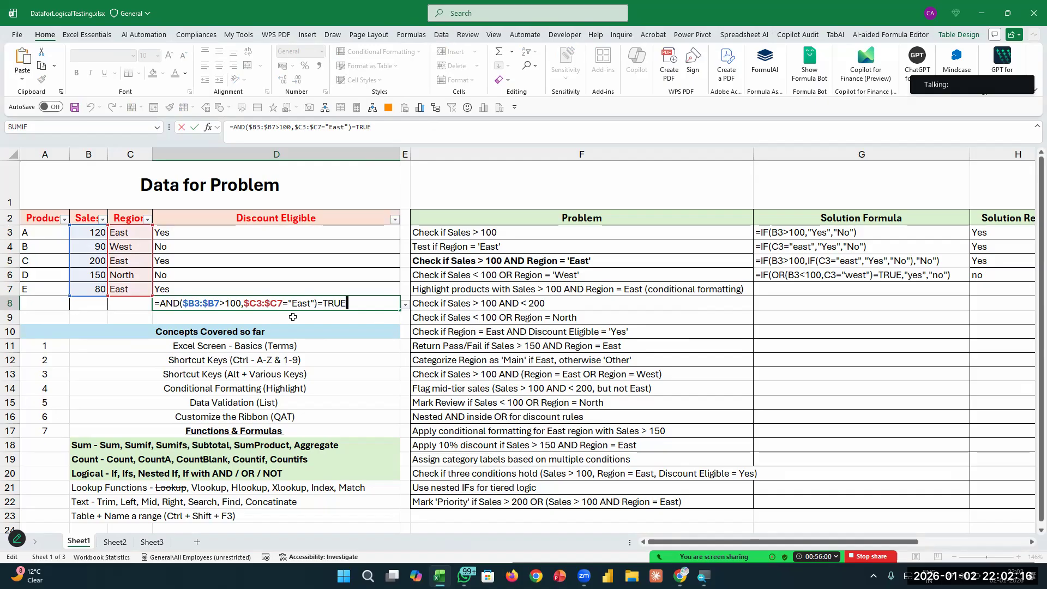
{"action": "key", "text": "Return"}
Reduce both ranges in D8's formula to single cells so that it reads =AND($B3>100,$C3="East")=TRUE.
{"action": "key", "text": "Up"}
{"action": "key", "text": "F2"}
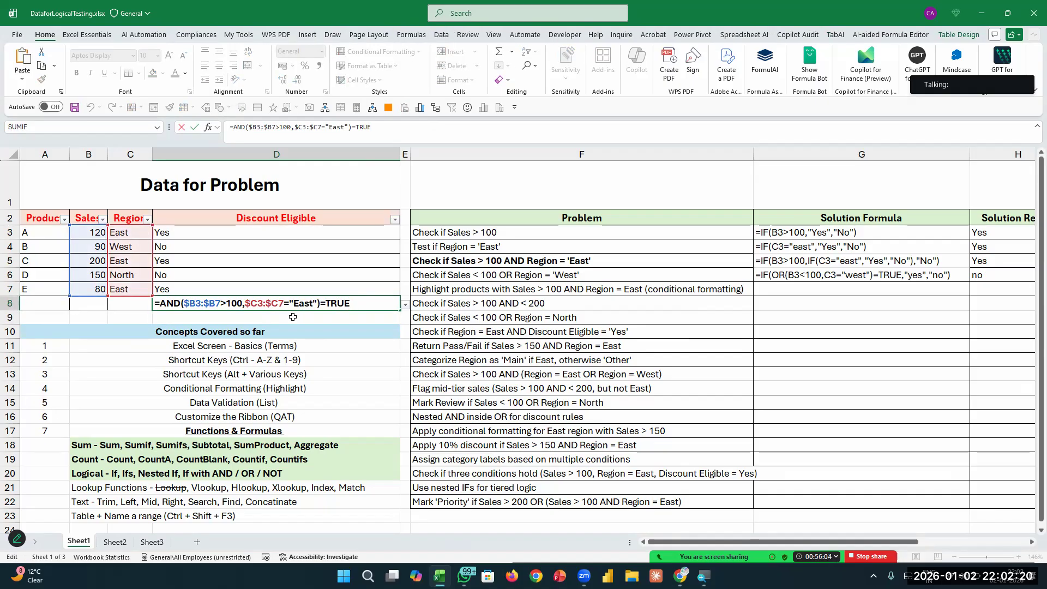
{"action": "key", "text": "Left"}
{"action": "key", "text": "Left"}
{"action": "key", "text": "Left"}
{"action": "key", "text": "Left"}
{"action": "key", "text": "Left"}
{"action": "key", "text": "Left"}
{"action": "key", "text": "Left"}
{"action": "key", "text": "Left"}
{"action": "key", "text": "Left"}
{"action": "key", "text": "Left"}
{"action": "key", "text": "Left"}
{"action": "key", "text": "Left"}
{"action": "key", "text": "Left"}
{"action": "key", "text": "Left"}
{"action": "key", "text": "Left"}
{"action": "key", "text": "Left"}
{"action": "key", "text": "Left"}
{"action": "key", "text": "Left"}
{"action": "key", "text": "Left"}
{"action": "key", "text": "Left"}
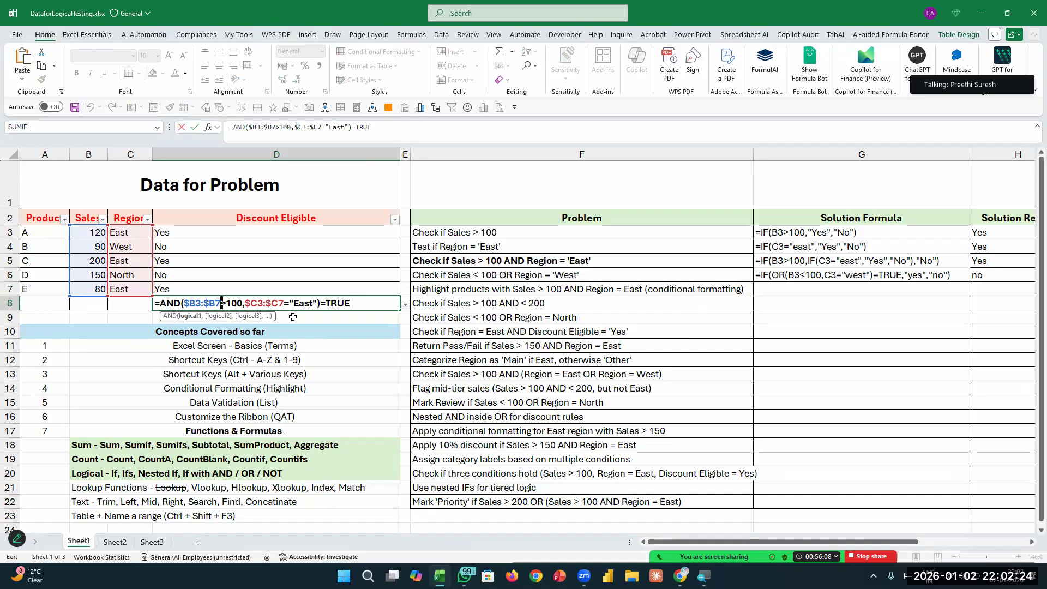
{"action": "key", "text": "BackSpace"}
{"action": "key", "text": "BackSpace"}
{"action": "key", "text": "BackSpace"}
{"action": "key", "text": "BackSpace"}
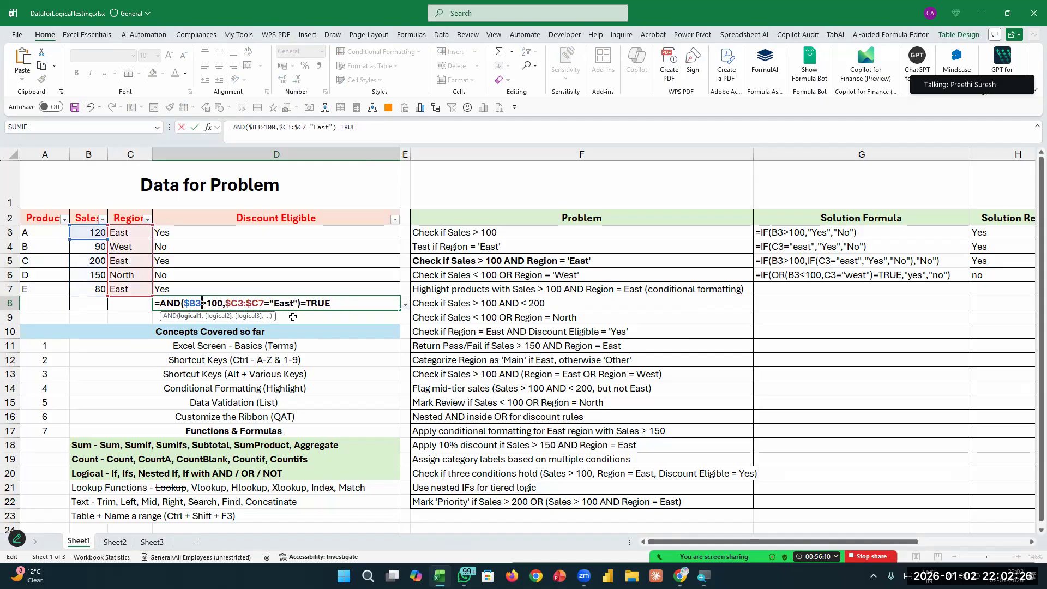
{"action": "key", "text": "Right"}
{"action": "key", "text": "Right"}
{"action": "key", "text": "Right"}
{"action": "key", "text": "Right"}
{"action": "key", "text": "Right"}
{"action": "key", "text": "Right"}
{"action": "key", "text": "Right"}
{"action": "key", "text": "Right"}
{"action": "key", "text": "Right"}
{"action": "key", "text": "Right"}
{"action": "key", "text": "Right"}
{"action": "key", "text": "Right"}
{"action": "key", "text": "BackSpace"}
{"action": "key", "text": "BackSpace"}
{"action": "key", "text": "BackSpace"}
{"action": "key", "text": "BackSpace"}
{"action": "key", "text": "ctrl+Return"}
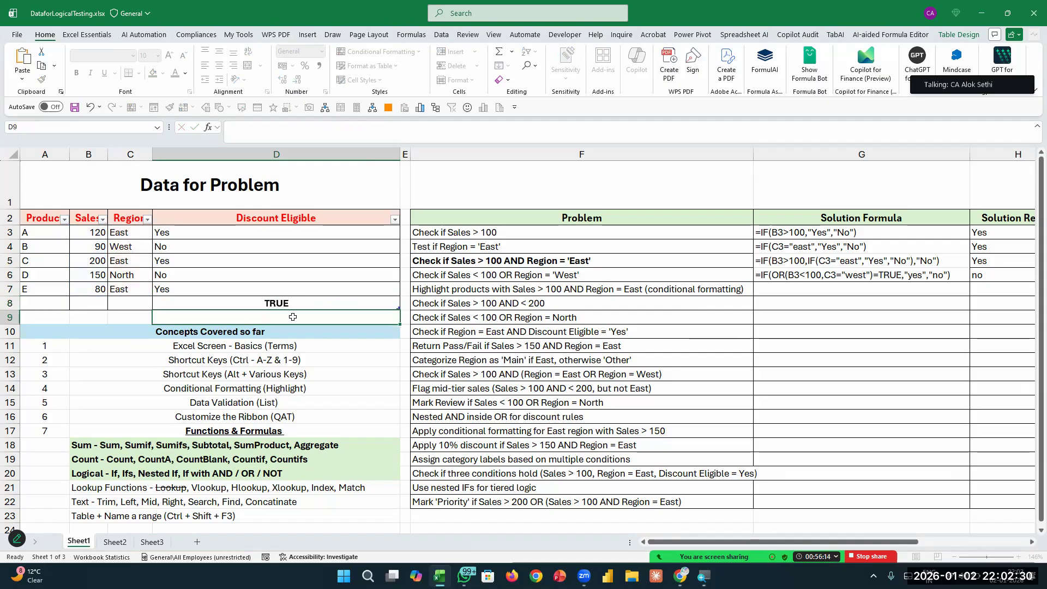
Remove the =TRUE comparison from D8, leaving =AND($B3>100,$C3="East").
{"action": "key", "text": "F2"}
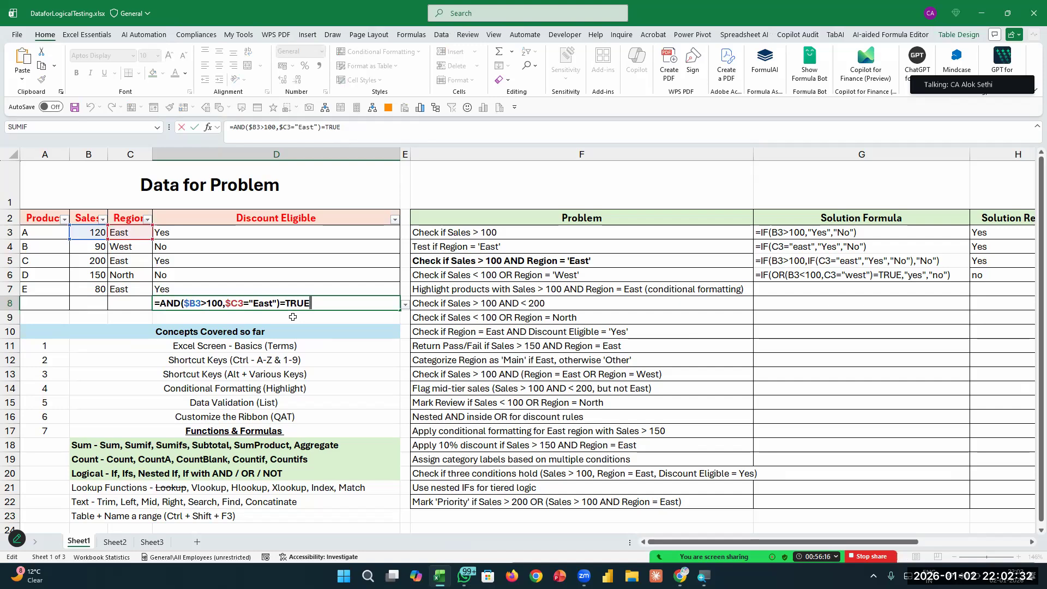
{"action": "key", "text": "BackSpace"}
{"action": "key", "text": "BackSpace"}
{"action": "key", "text": "BackSpace"}
{"action": "key", "text": "BackSpace"}
{"action": "key", "text": "BackSpace"}
{"action": "key", "text": "Return"}
Try comparing D8's AND test with FALSE, as =AND($B3>100,$C3="East")=FALSE.
{"action": "key", "text": "Up"}
{"action": "key", "text": "F2"}
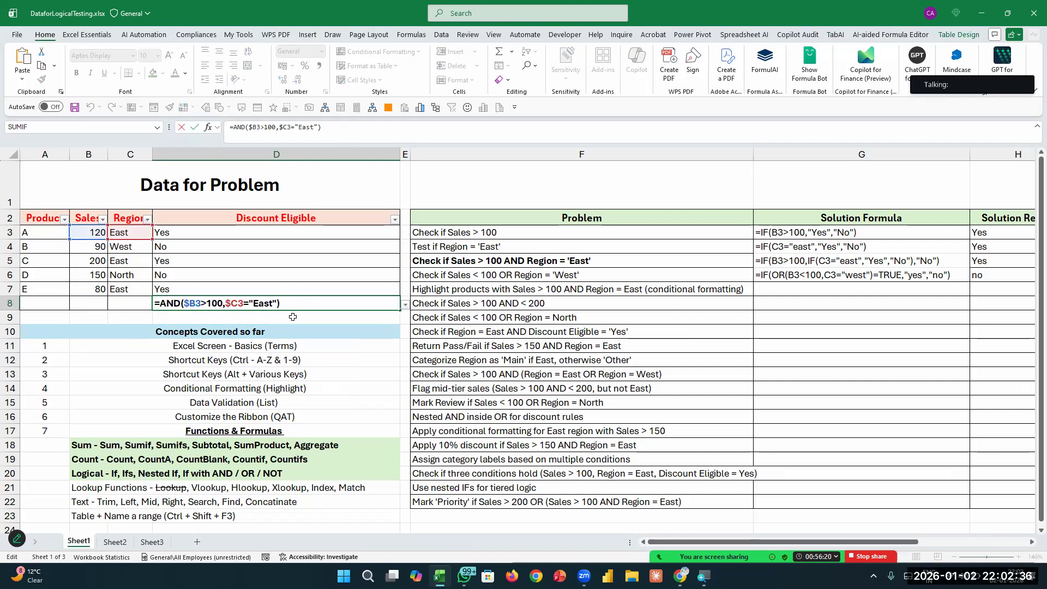
{"action": "type", "text": "="}
{"action": "type", "text": "ture"}
{"action": "key", "text": "BackSpace"}
{"action": "key", "text": "BackSpace"}
{"action": "key", "text": "BackSpace"}
{"action": "key", "text": "BackSpace"}
{"action": "type", "text": "false"}
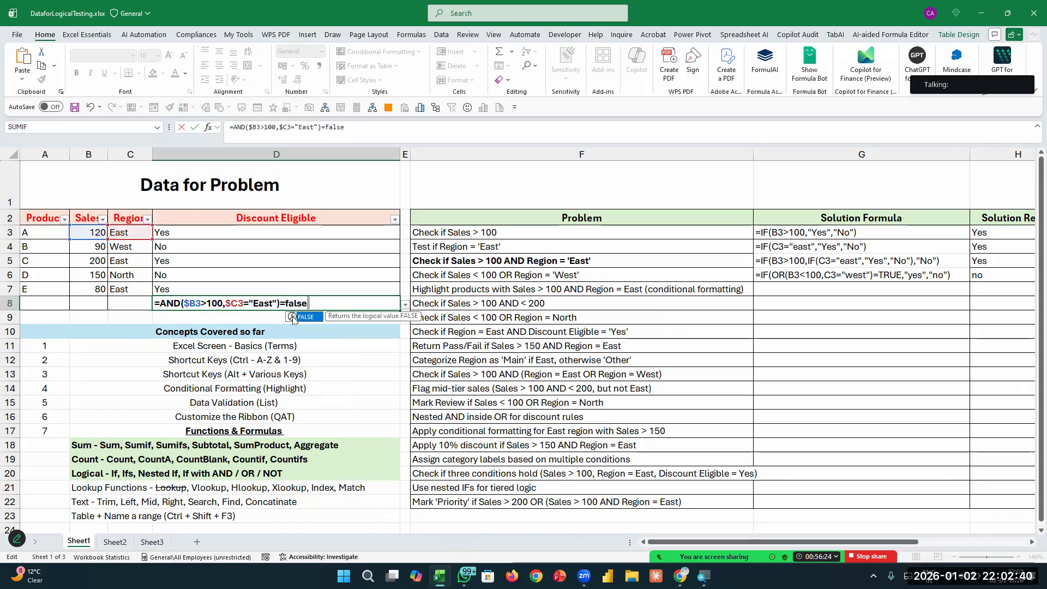
{"action": "key", "text": "Return"}
Replace FALSE with TRUE in D8's comparison so that it reads =AND($B3>100,$C3="East")=TRUE.
{"action": "key", "text": "Up"}
{"action": "key", "text": "F2"}
{"action": "key", "text": "BackSpace"}
{"action": "key", "text": "BackSpace"}
{"action": "key", "text": "BackSpace"}
{"action": "key", "text": "BackSpace"}
{"action": "key", "text": "BackSpace"}
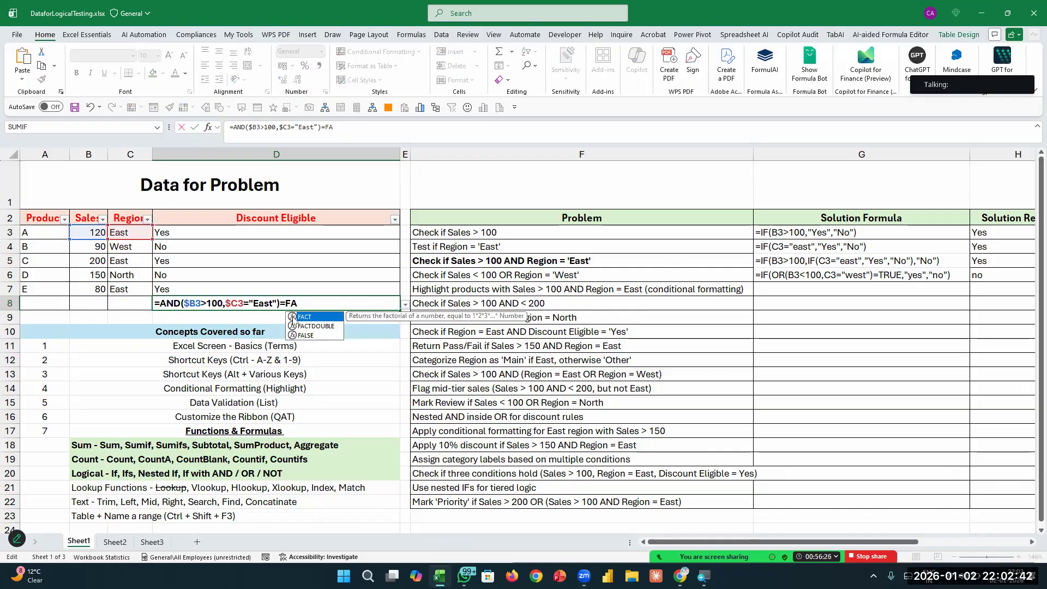
{"action": "type", "text": "true"}
{"action": "key", "text": "Return"}
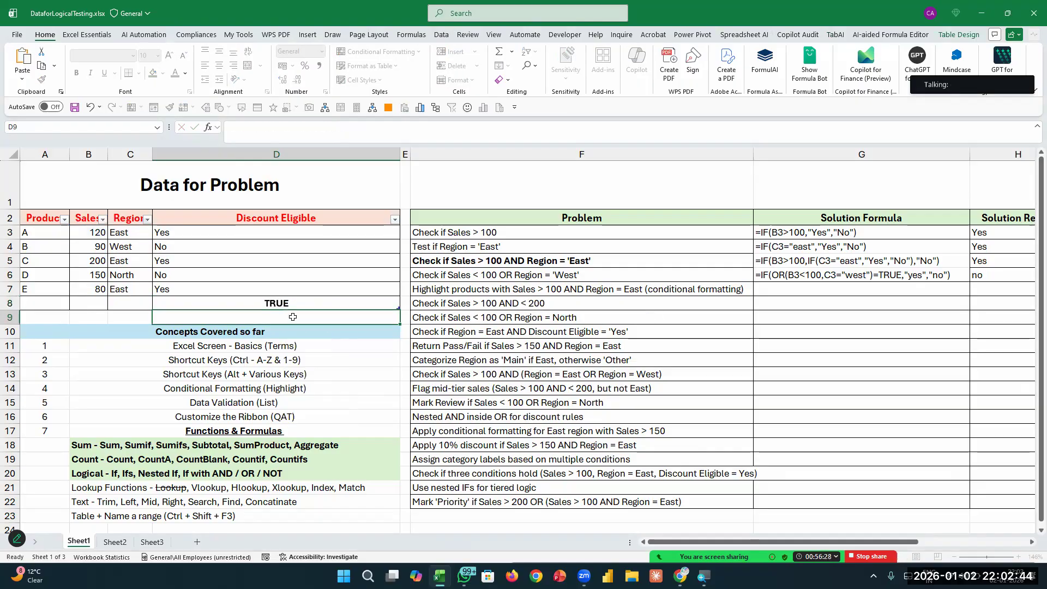
Check the TRUE part of D8's formula in the Function Arguments dialog and accept it as TRUE().
{"action": "key", "text": "Up"}
{"action": "key", "text": "F2"}
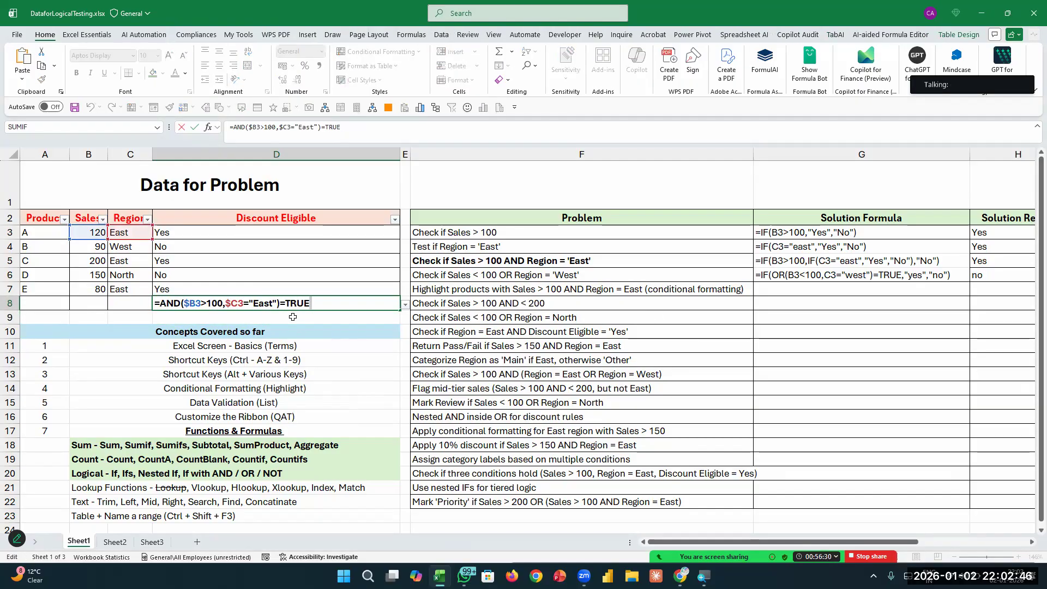
{"action": "key", "text": "shift+F3"}
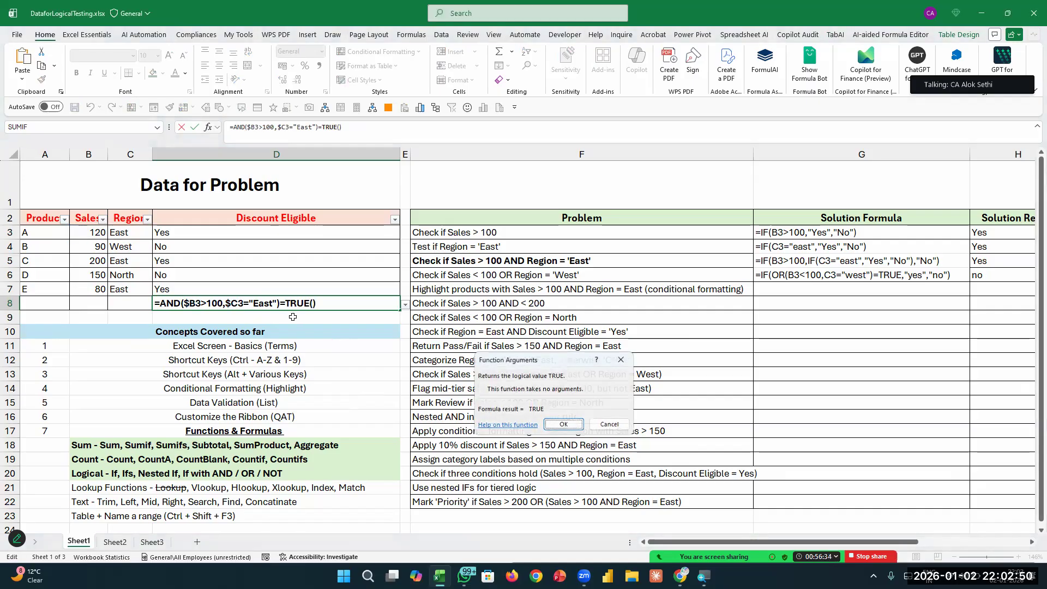
{"action": "key", "text": "Return"}
Copy the entire formula text =AND($B3>100,$C3="East")=TRUE() from cell D8.
{"action": "key", "text": "F2"}
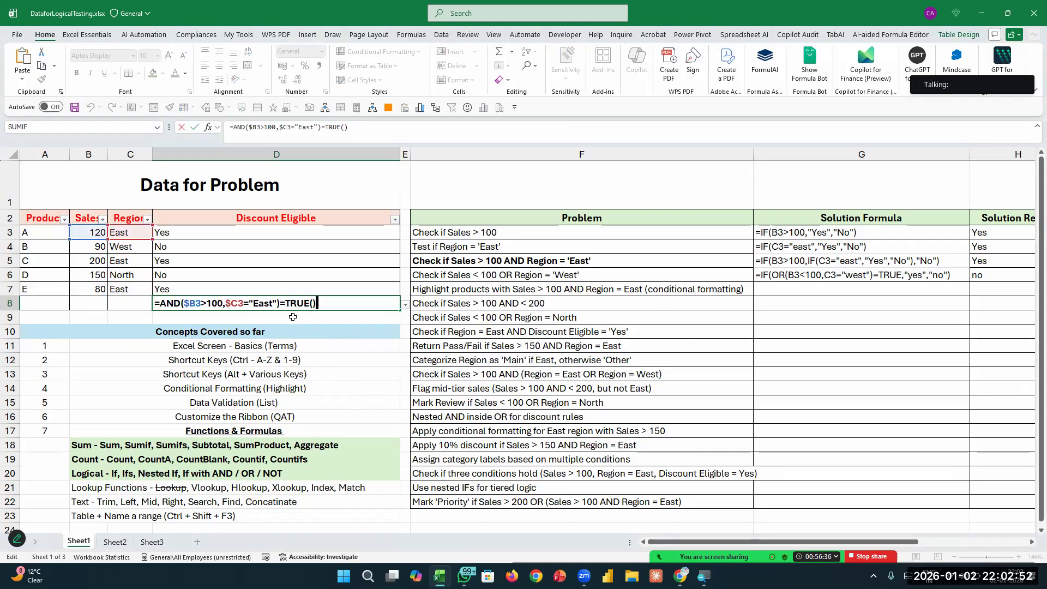
{"action": "key", "text": "shift+Home"}
{"action": "key", "text": "ctrl+c"}
{"action": "key", "text": "Return"}
Clear the conditional formatting rules from the product cells A3:A7.
{"action": "key", "text": "Up"}
{"action": "key", "text": "Up"}
{"action": "key", "text": "Up"}
{"action": "key", "text": "Left"}
{"action": "key", "text": "Left"}
{"action": "key", "text": "Left"}
{"action": "key", "text": "Up"}
{"action": "key", "text": "Up"}
{"action": "key", "text": "Up"}
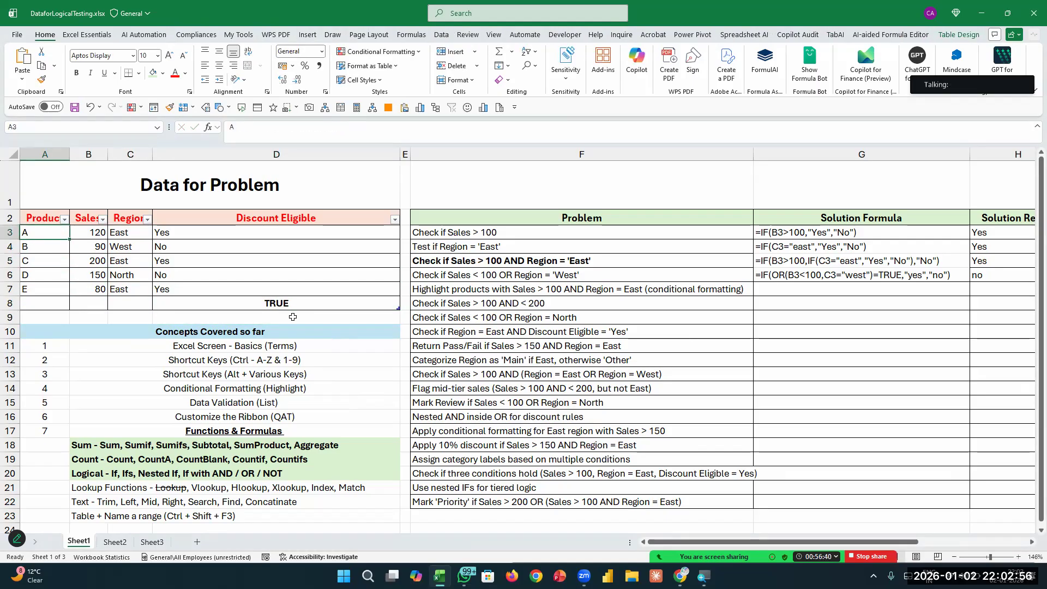
{"action": "key", "text": "shift+Down"}
{"action": "key", "text": "shift+Down"}
{"action": "key", "text": "shift+Down"}
{"action": "key", "text": "shift+Down"}
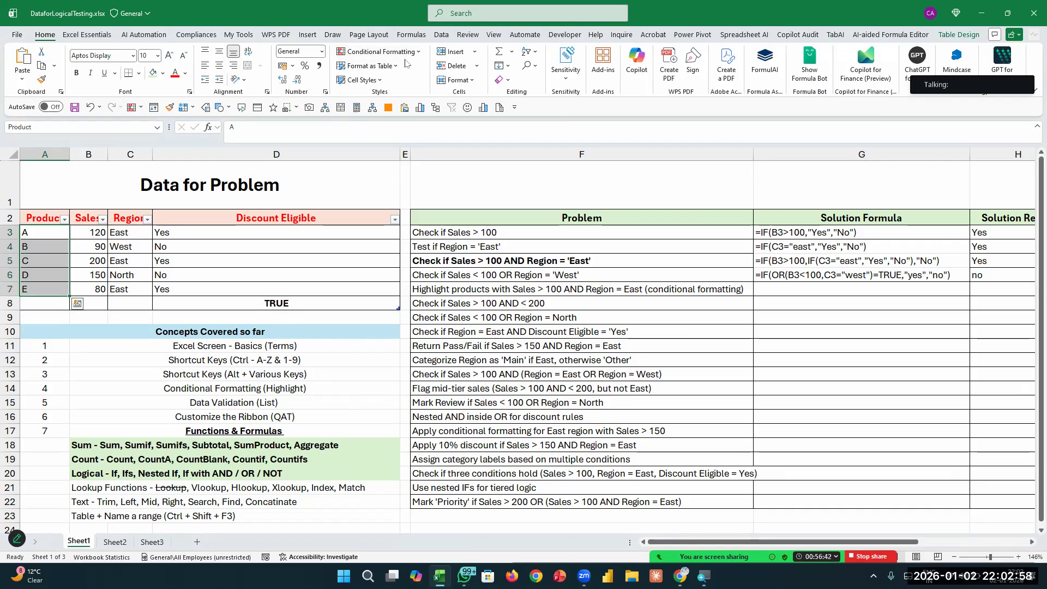
{"action": "left_click", "coordinate": [408, 53]}
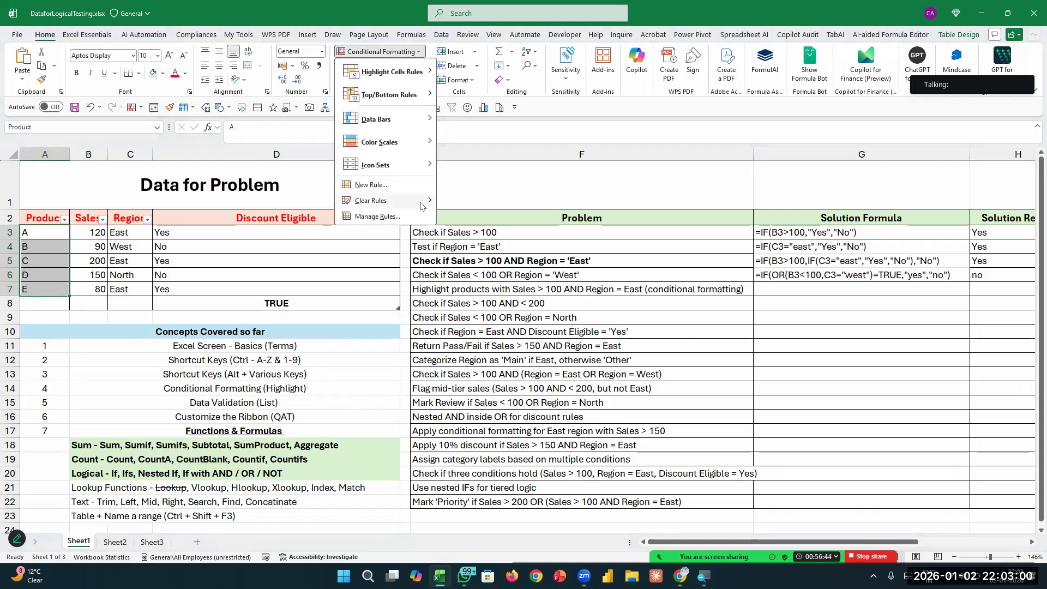
{"action": "mouse_move", "coordinate": [423, 200]}
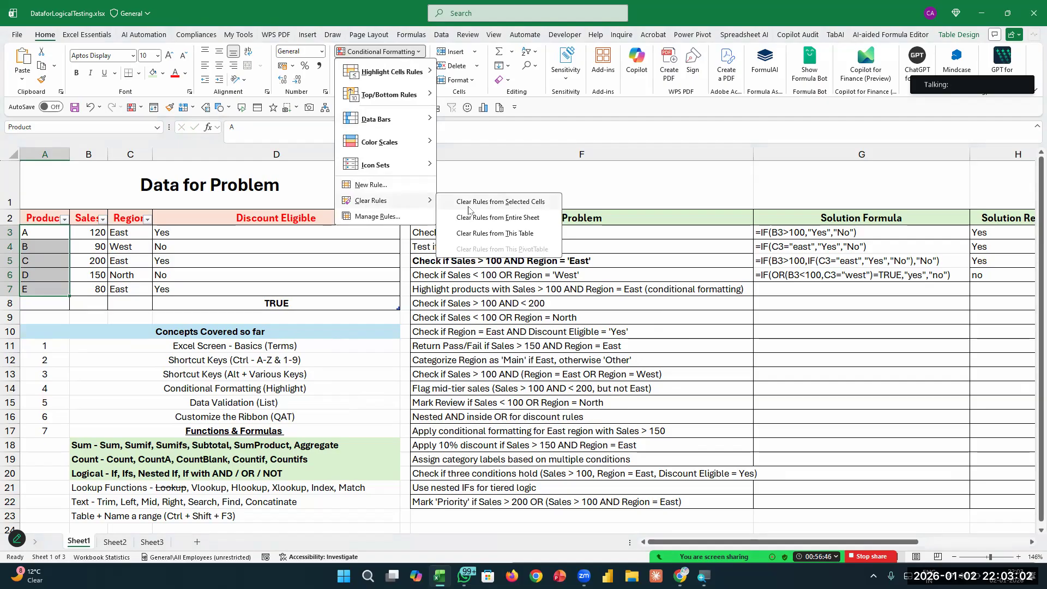
{"action": "left_click", "coordinate": [468, 206]}
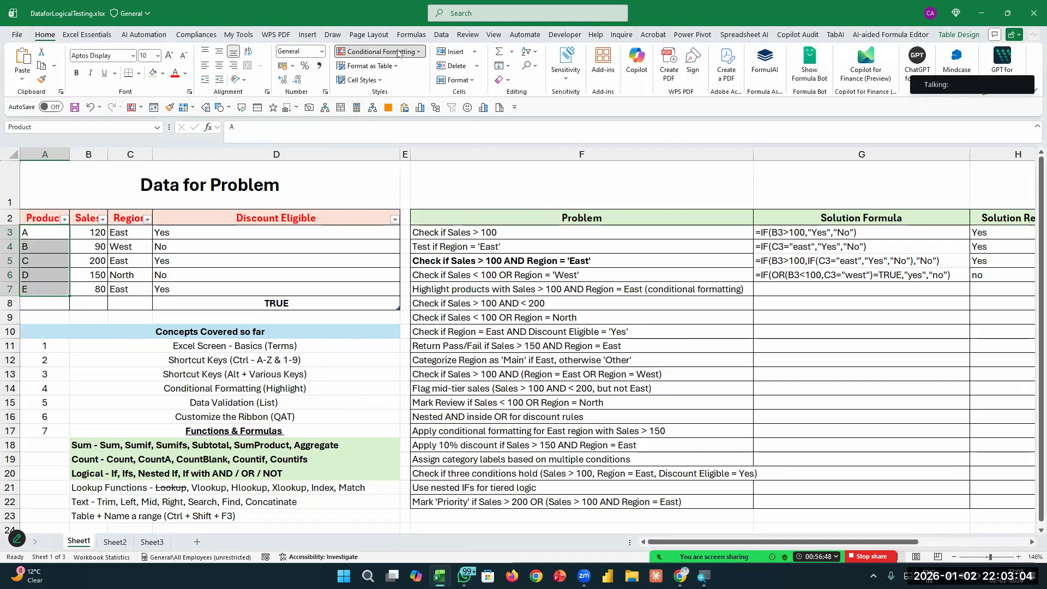
Start a new formula-based conditional formatting rule for A3:A7 using the copied formula =AND($B3>100,$C3="East")=TRUE().
{"action": "left_click", "coordinate": [380, 51]}
{"action": "left_click", "coordinate": [381, 185]}
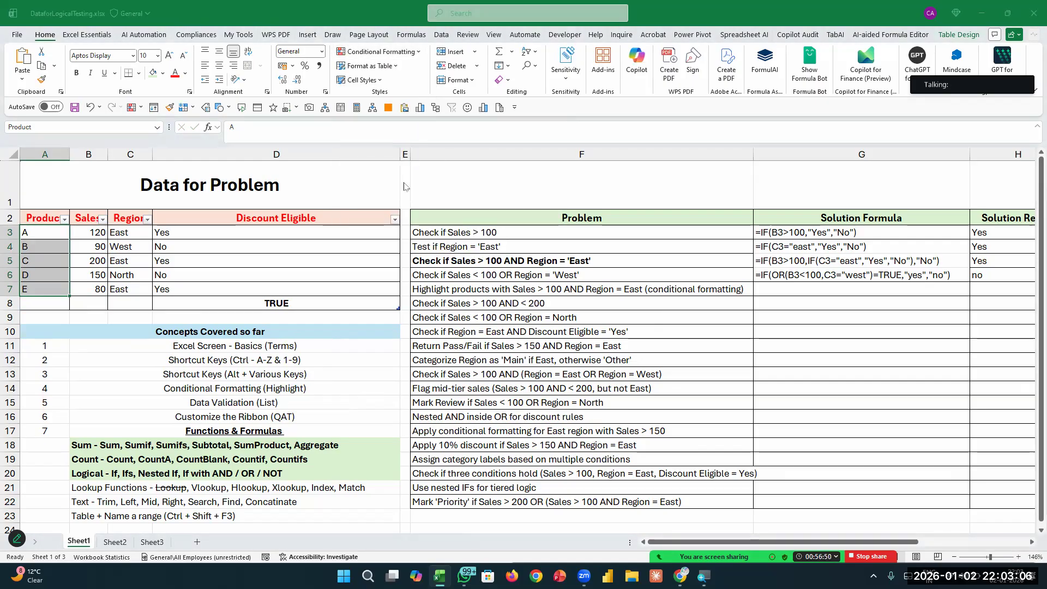
{"action": "left_click", "coordinate": [470, 396]}
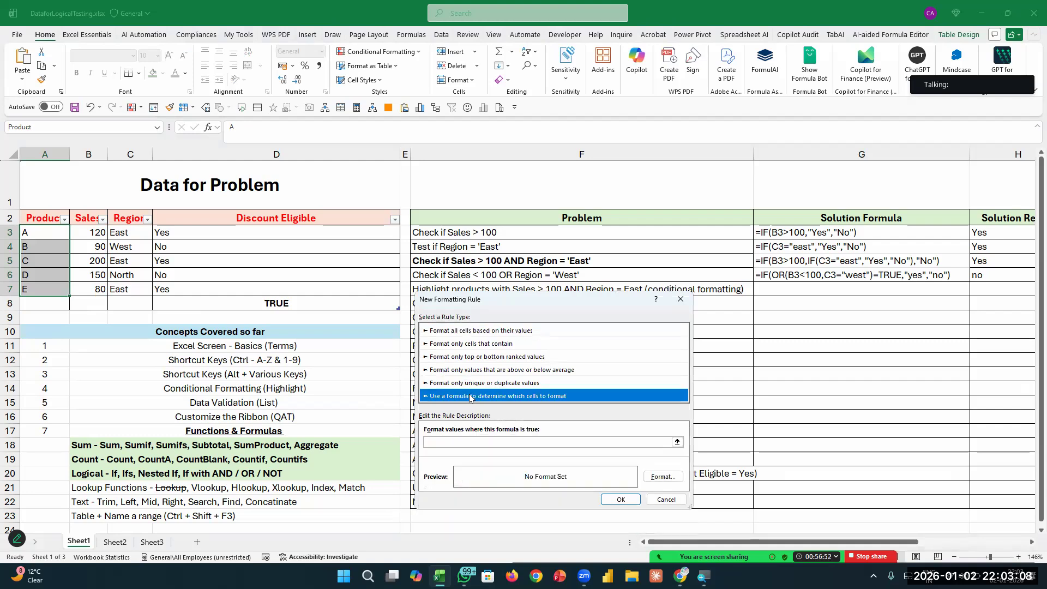
{"action": "left_click", "coordinate": [459, 441]}
{"action": "key", "text": "ctrl+v"}
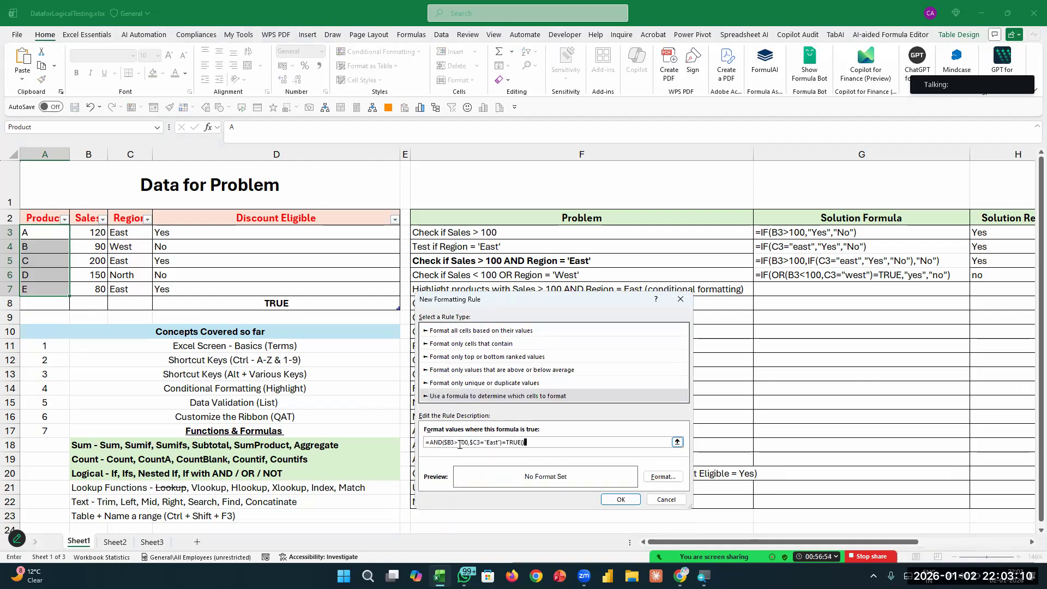
Give the new rule a light green fill and apply it to the product cells.
{"action": "left_click", "coordinate": [663, 476]}
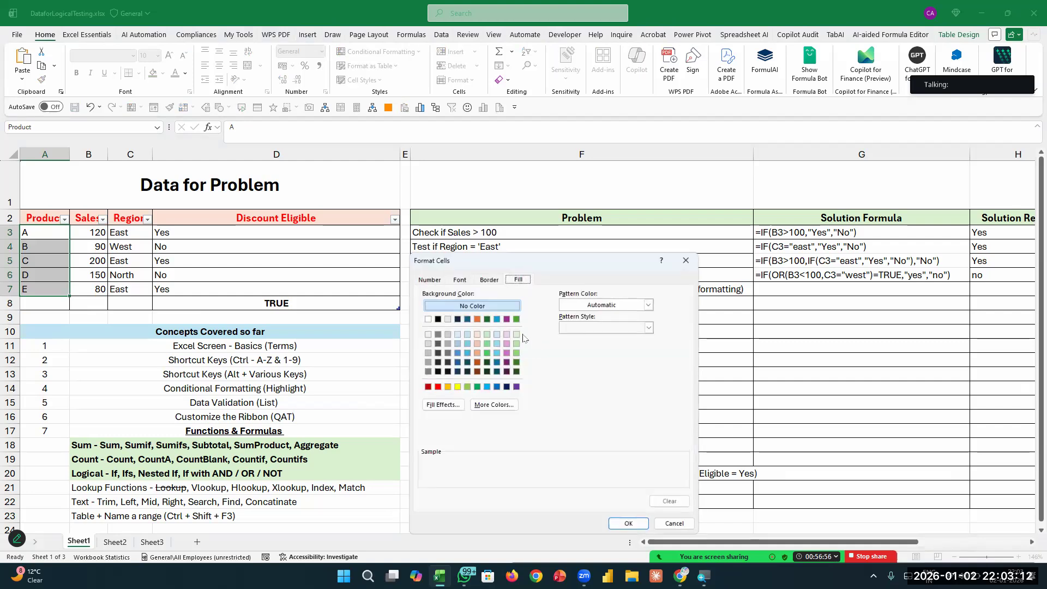
{"action": "left_click", "coordinate": [516, 353]}
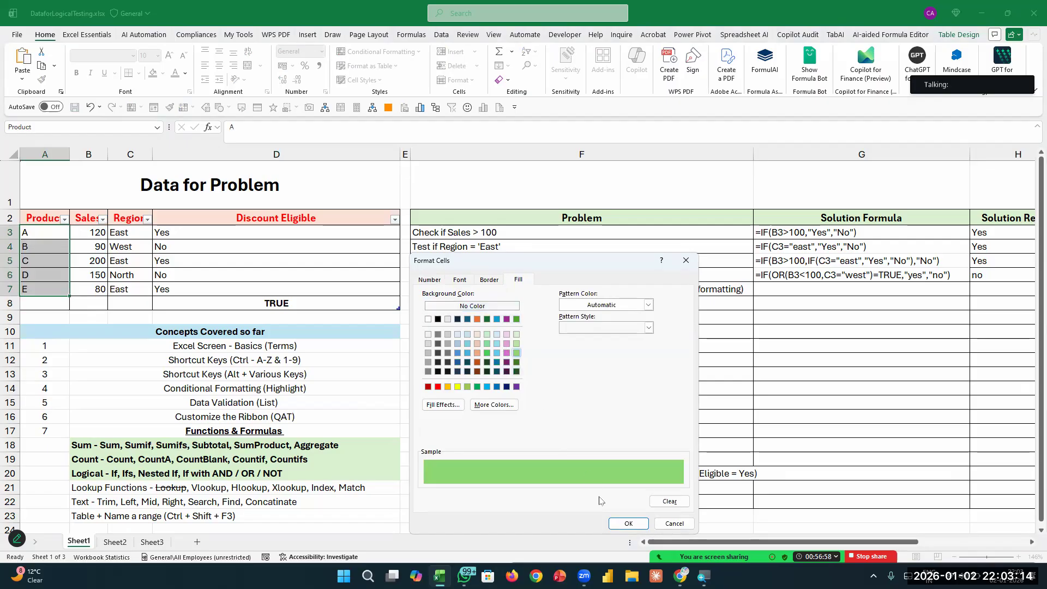
{"action": "left_click", "coordinate": [617, 522]}
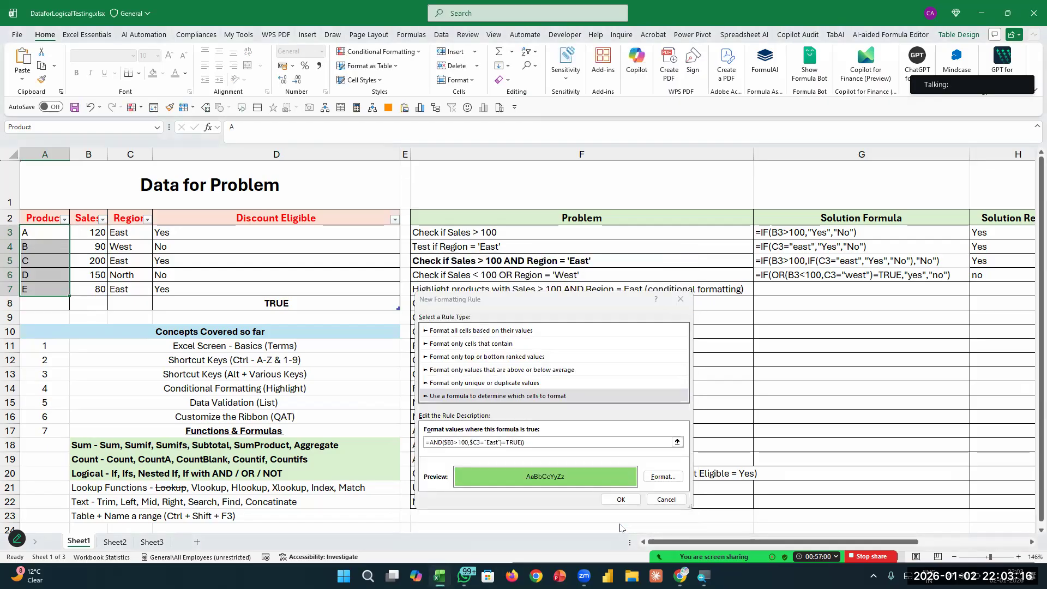
{"action": "left_click", "coordinate": [621, 499]}
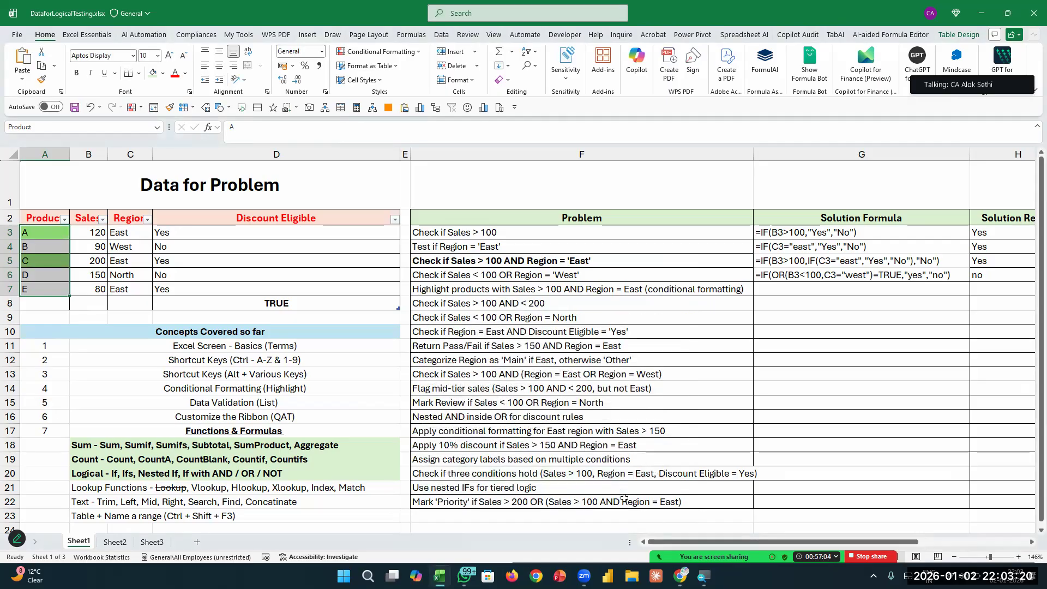
Set product E's Sales value in B7 to 110 to test the highlighting rule.
{"action": "key", "text": "Right"}
{"action": "key", "text": "Right"}
{"action": "key", "text": "Right"}
{"action": "key", "text": "Right"}
{"action": "key", "text": "Left"}
{"action": "key", "text": "Left"}
{"action": "key", "text": "Left"}
{"action": "key", "text": "Left"}
{"action": "key", "text": "Right"}
{"action": "key", "text": "Right"}
{"action": "key", "text": "Down"}
{"action": "key", "text": "Down"}
{"action": "key", "text": "Down"}
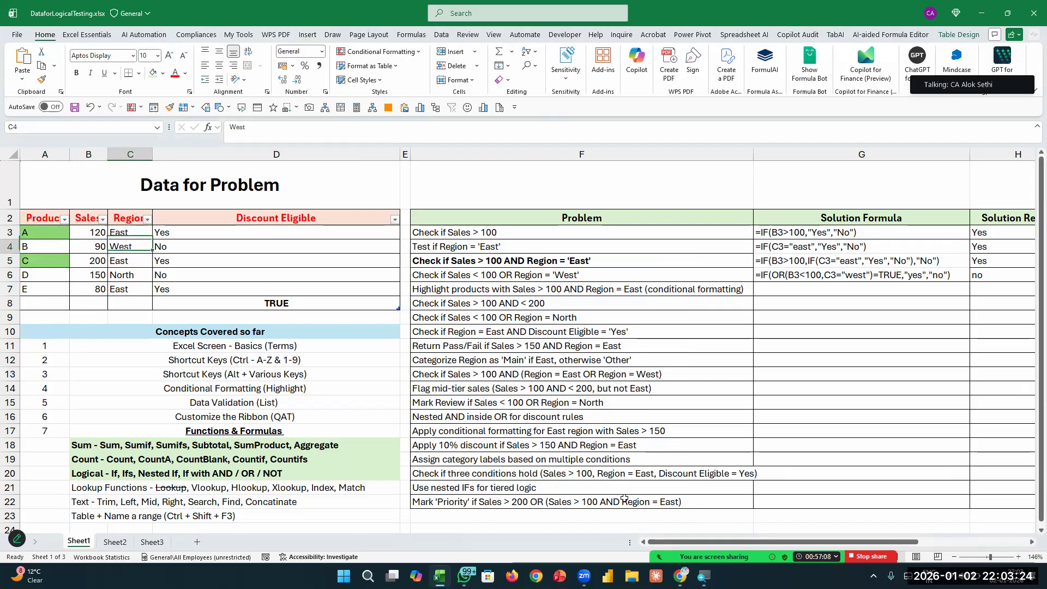
{"action": "key", "text": "Down"}
{"action": "key", "text": "Left"}
{"action": "type", "text": "110"}
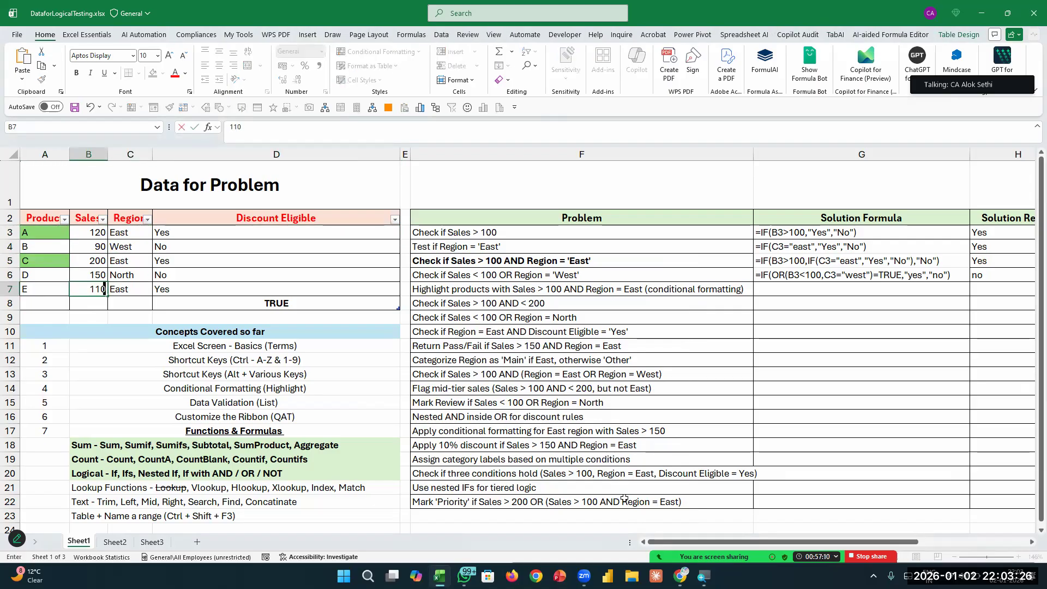
{"action": "key", "text": "Return"}
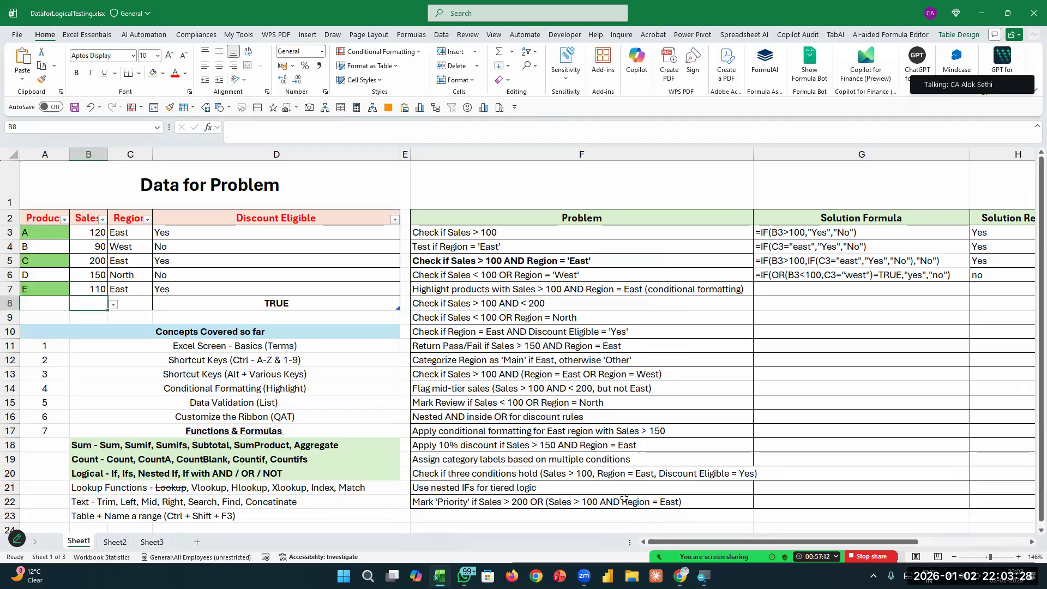
Delete the test formula from cell D8.
{"action": "key", "text": "Right"}
{"action": "key", "text": "Right"}
{"action": "key", "text": "Delete"}
Edit the A3:A7 highlighting rule's formula to =AND($B3>100,$C3="East")=TRUE, without the parentheses after TRUE, and apply it.
{"action": "key", "text": "Up"}
{"action": "key", "text": "Up"}
{"action": "key", "text": "Up"}
{"action": "key", "text": "Up"}
{"action": "key", "text": "Up"}
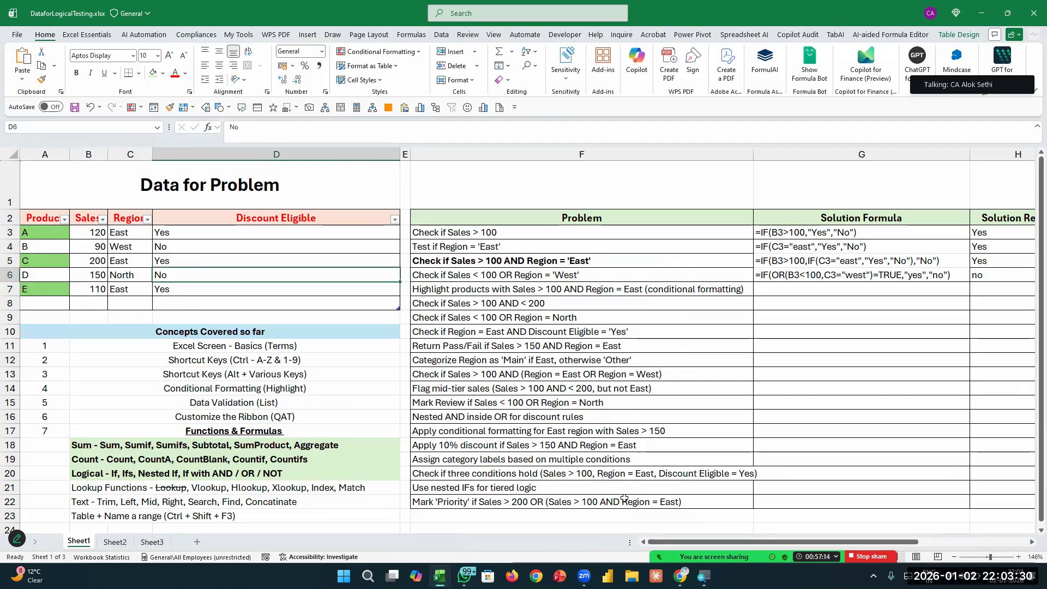
{"action": "key", "text": "Left"}
{"action": "key", "text": "Left"}
{"action": "key", "text": "Left"}
{"action": "key", "text": "ctrl+shift+Down"}
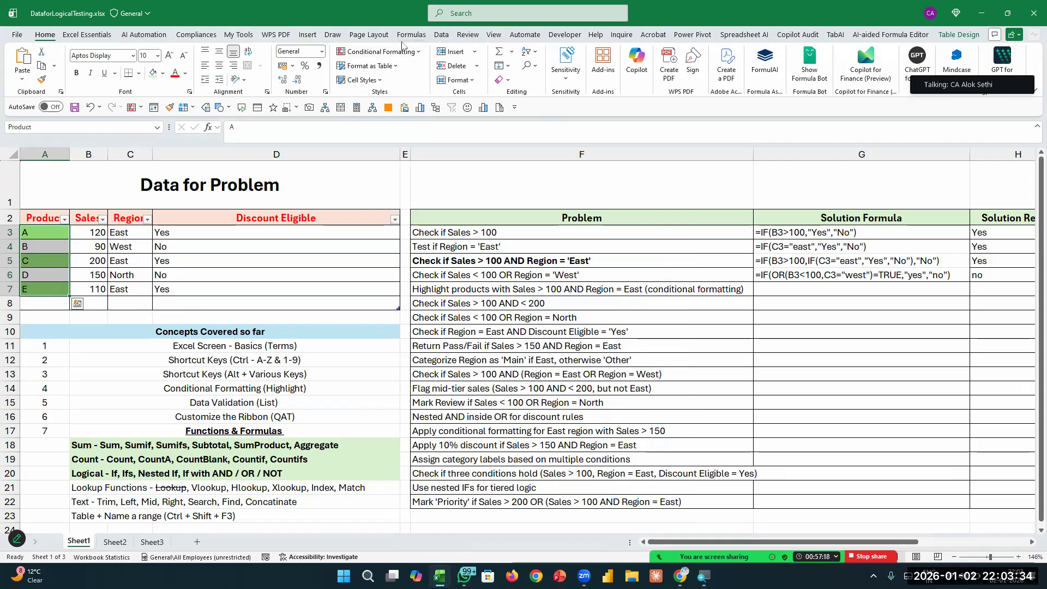
{"action": "left_click", "coordinate": [404, 51]}
{"action": "left_click", "coordinate": [377, 217]}
{"action": "double_click", "coordinate": [424, 389]}
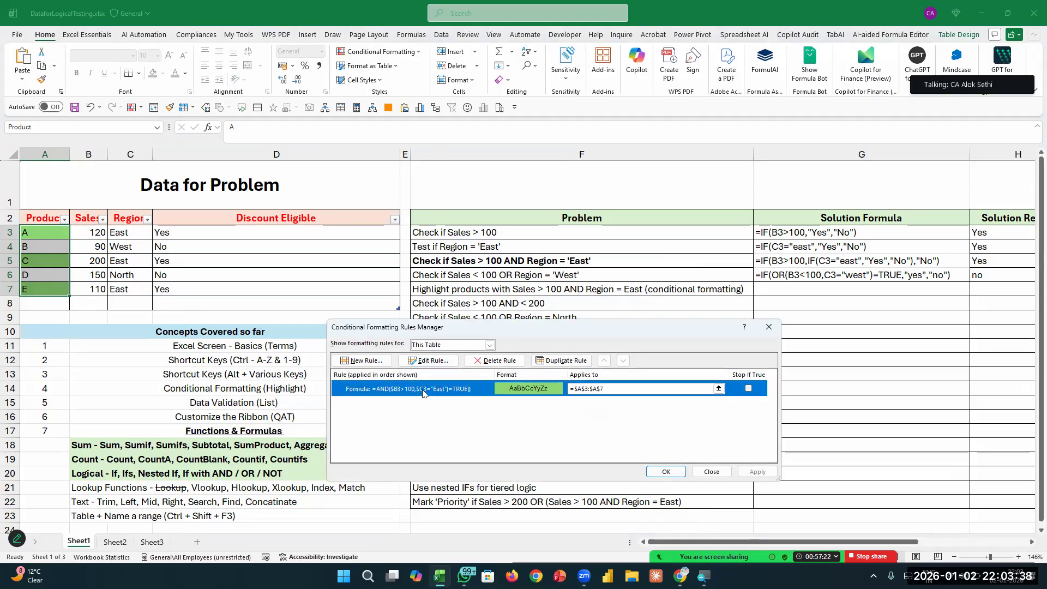
{"action": "left_click", "coordinate": [544, 442]}
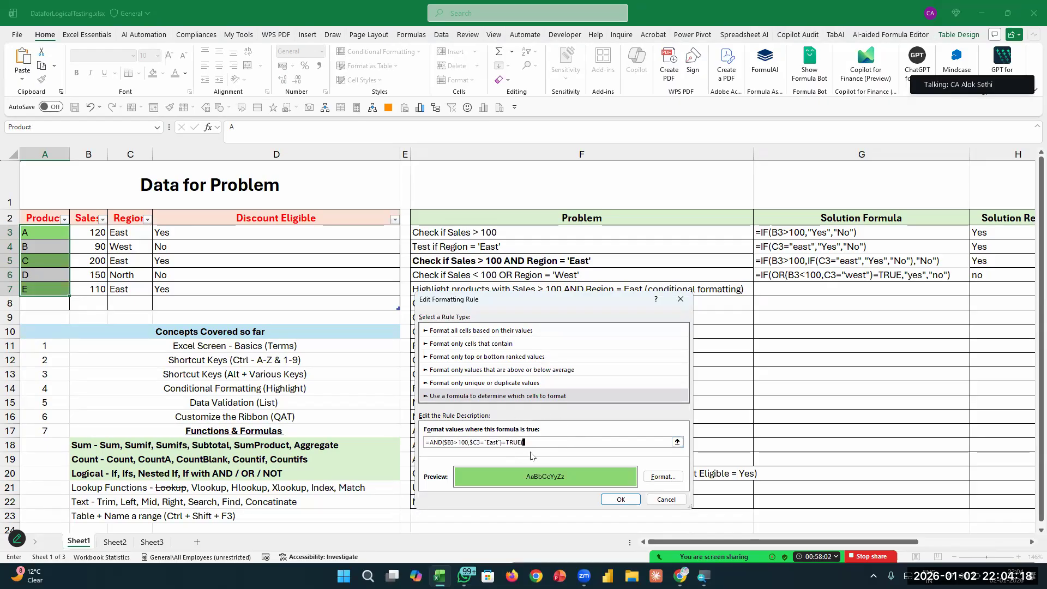
{"action": "left_click", "coordinate": [618, 500]}
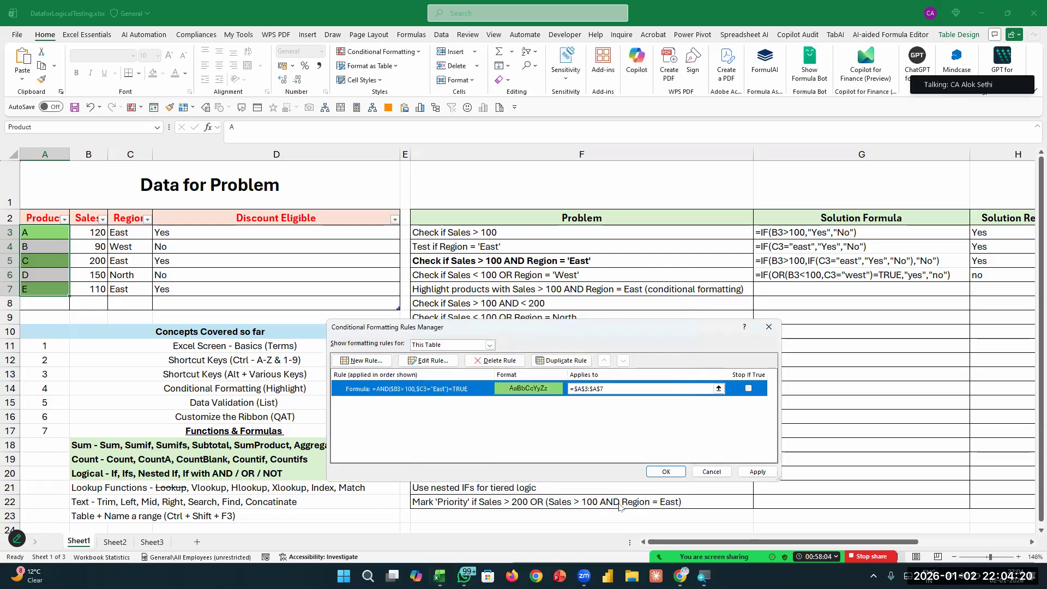
{"action": "left_click", "coordinate": [747, 476]}
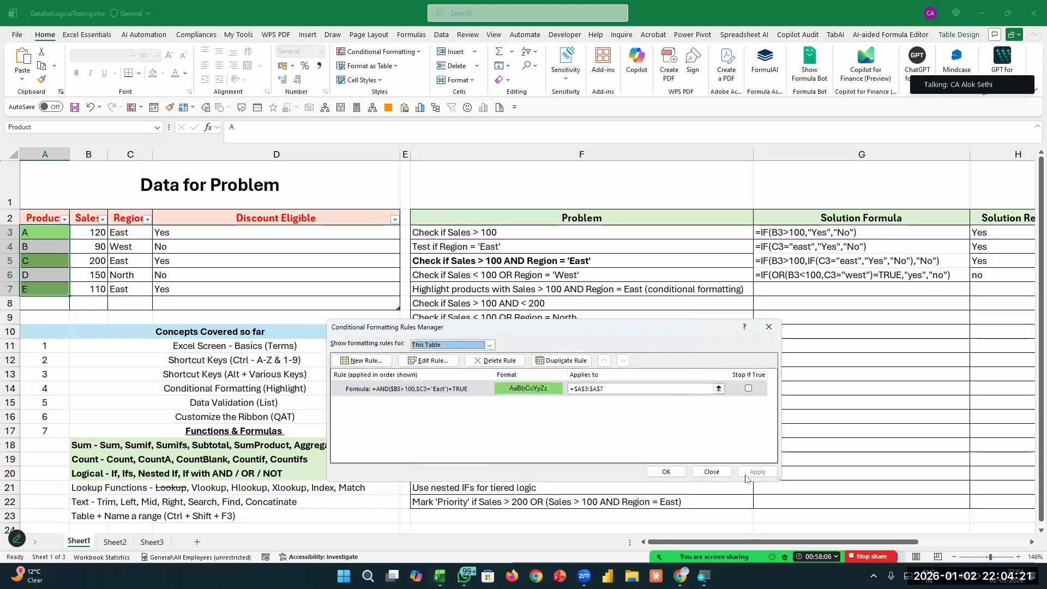
{"action": "left_click", "coordinate": [666, 471]}
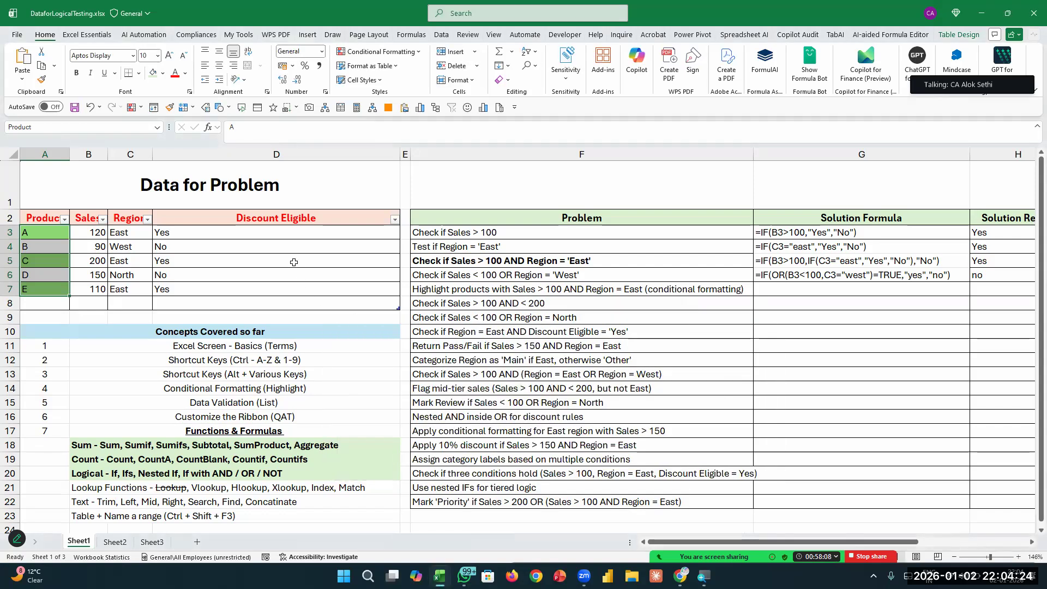
Select the table data A3:D7 and review the existing conditional formatting rule's formula and the range it applies to.
{"action": "left_click", "coordinate": [293, 262]}
{"action": "key", "text": "Left"}
{"action": "key", "text": "Left"}
{"action": "key", "text": "Left"}
{"action": "key", "text": "Up"}
{"action": "key", "text": "Up"}
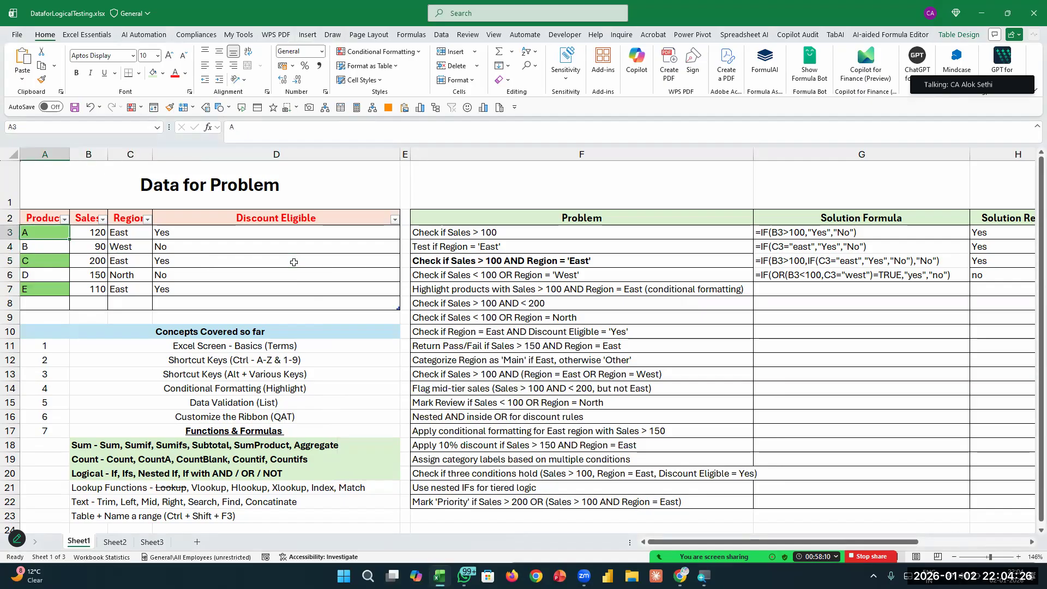
{"action": "key", "text": "ctrl+shift+Down"}
{"action": "key", "text": "ctrl+shift+Right"}
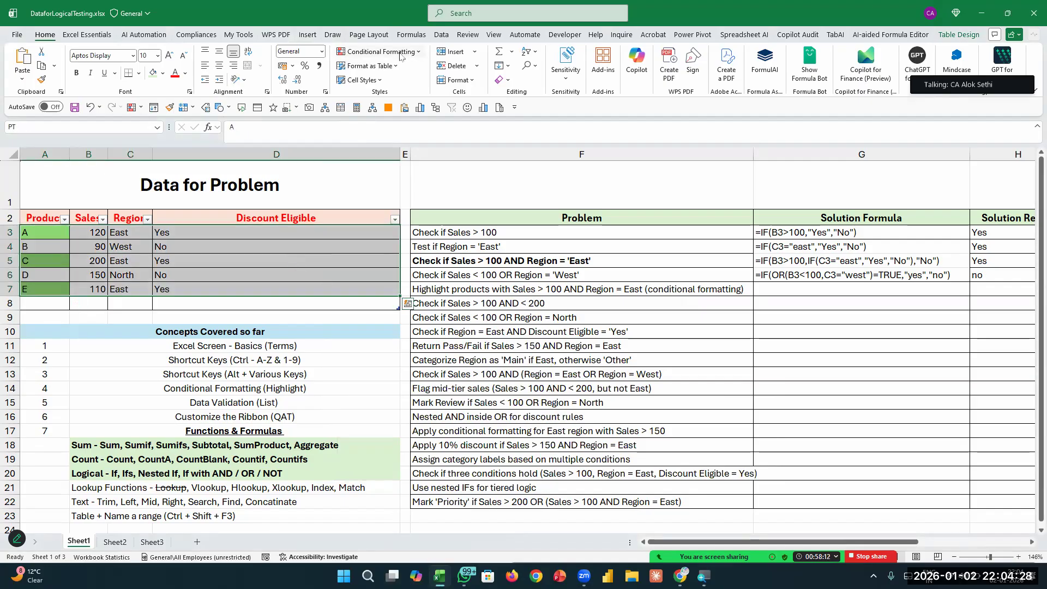
{"action": "left_click", "coordinate": [402, 53]}
{"action": "left_click", "coordinate": [404, 216]}
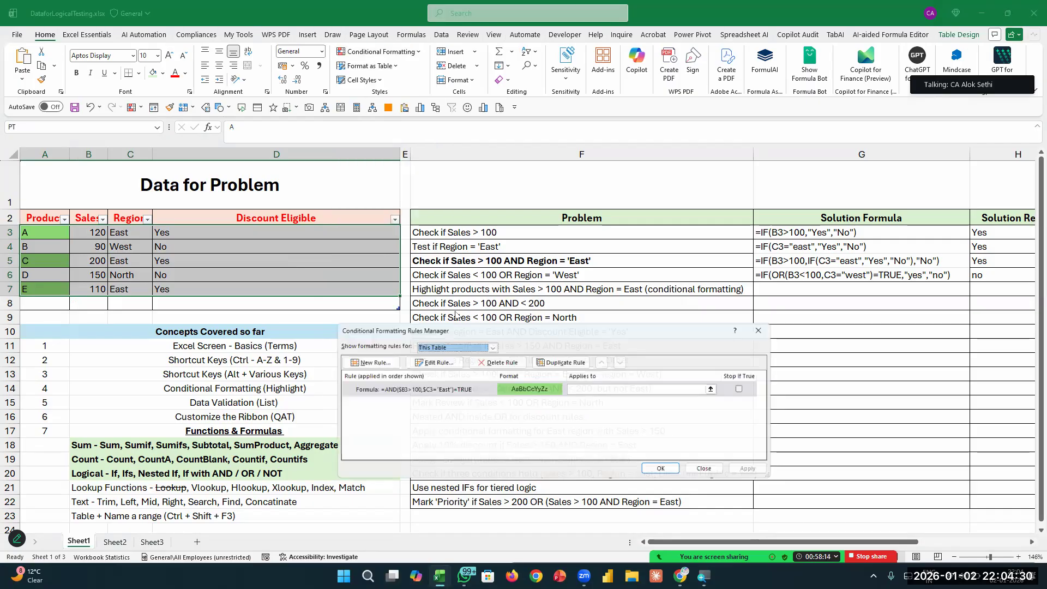
{"action": "double_click", "coordinate": [461, 389]}
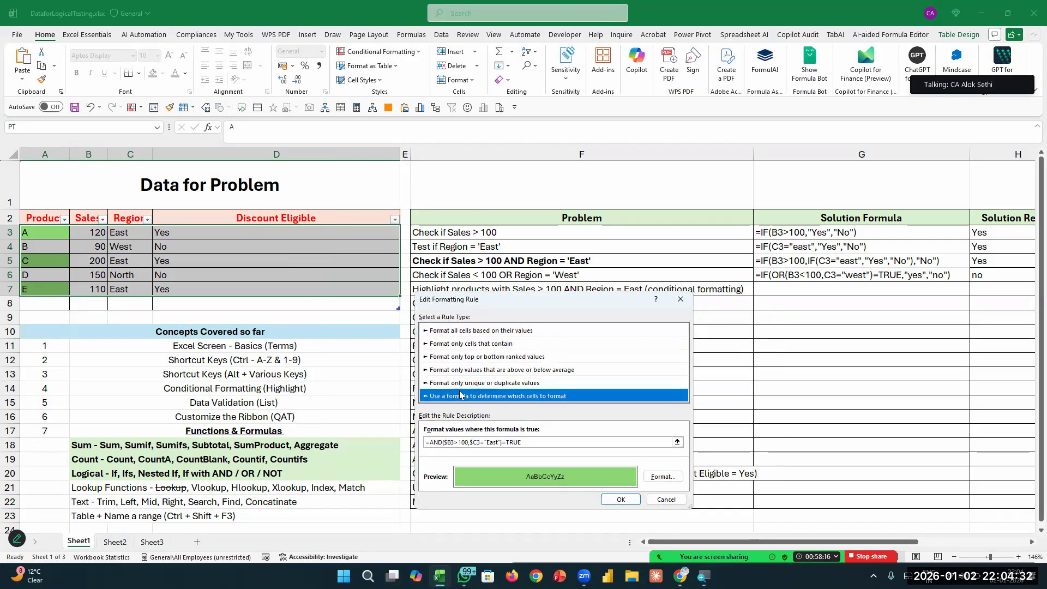
{"action": "left_click", "coordinate": [454, 441]}
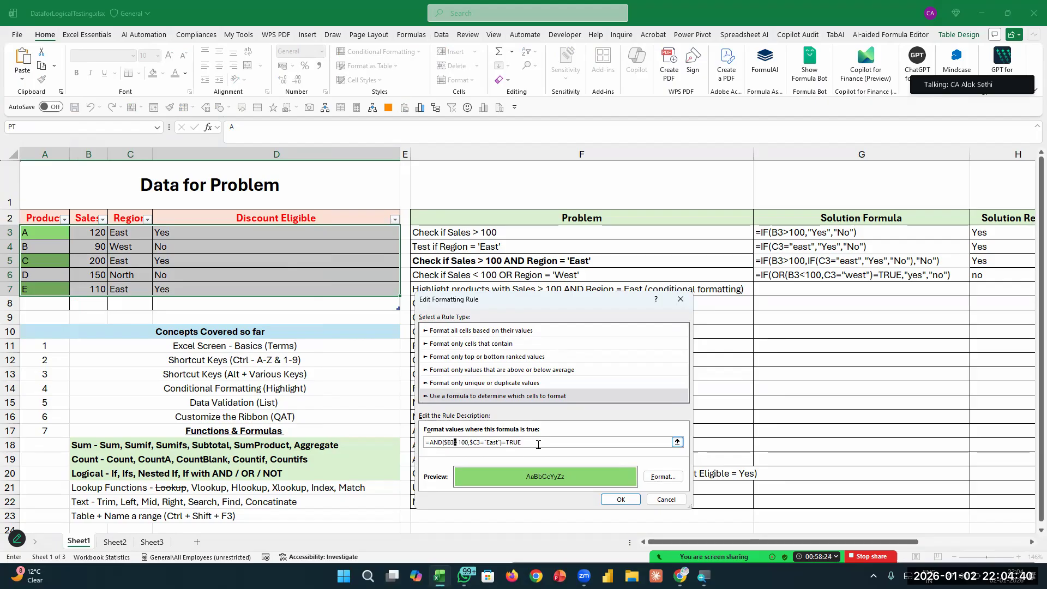
{"action": "left_click", "coordinate": [621, 502]}
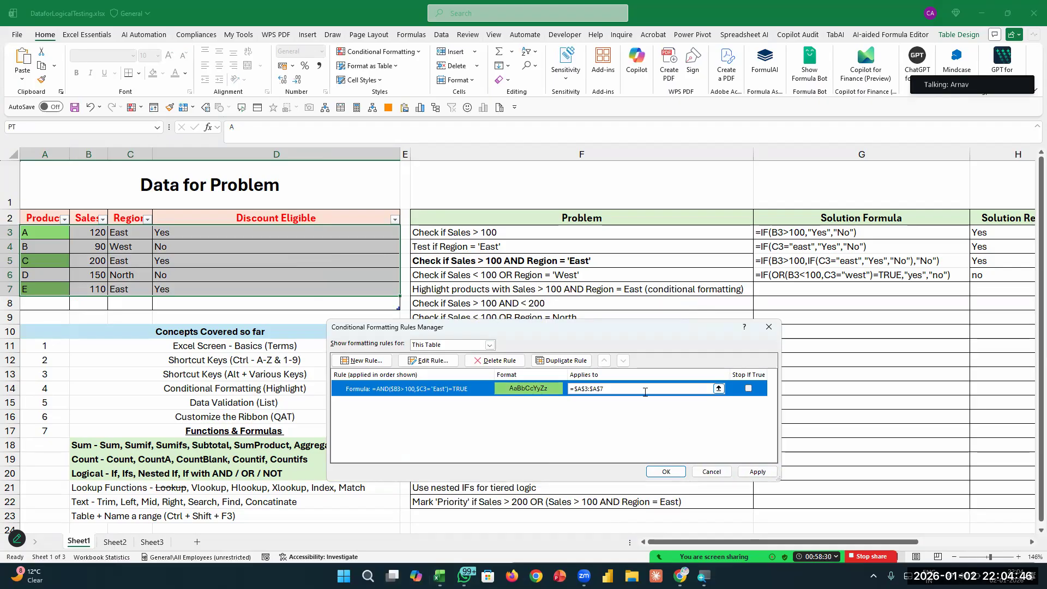
{"action": "left_click", "coordinate": [667, 390]}
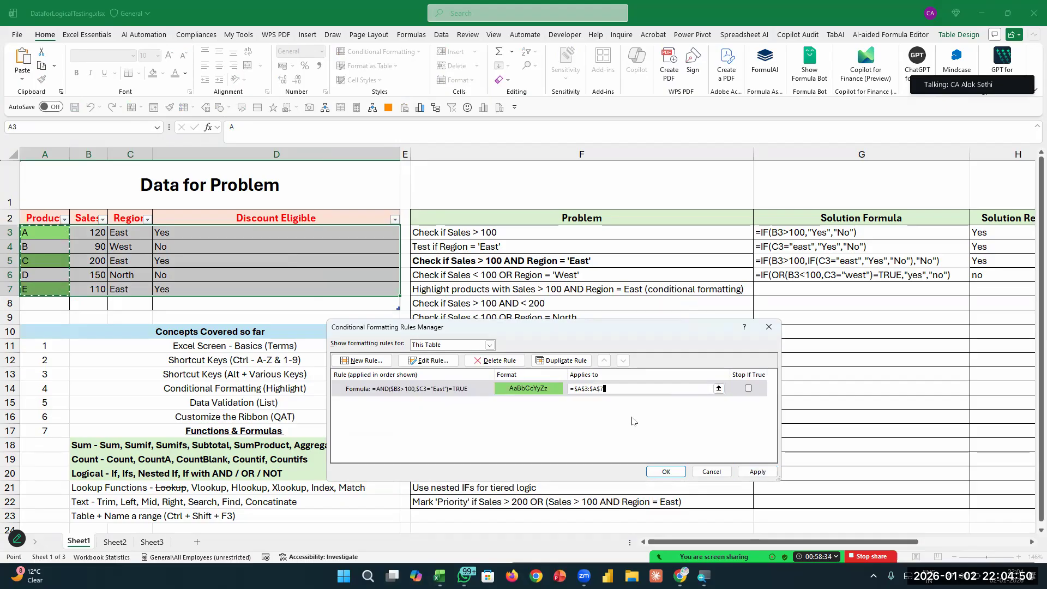
Reopen the highlighting rule and examine its formula, highlighting the AND part with and without the TRUE comparison.
{"action": "double_click", "coordinate": [438, 389]}
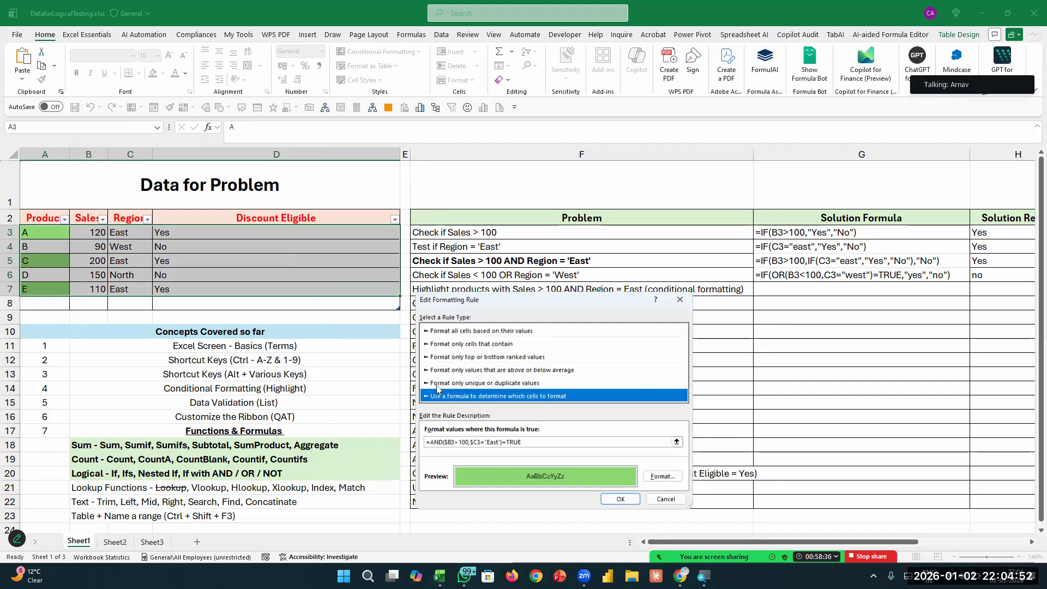
{"action": "left_click", "coordinate": [481, 443]}
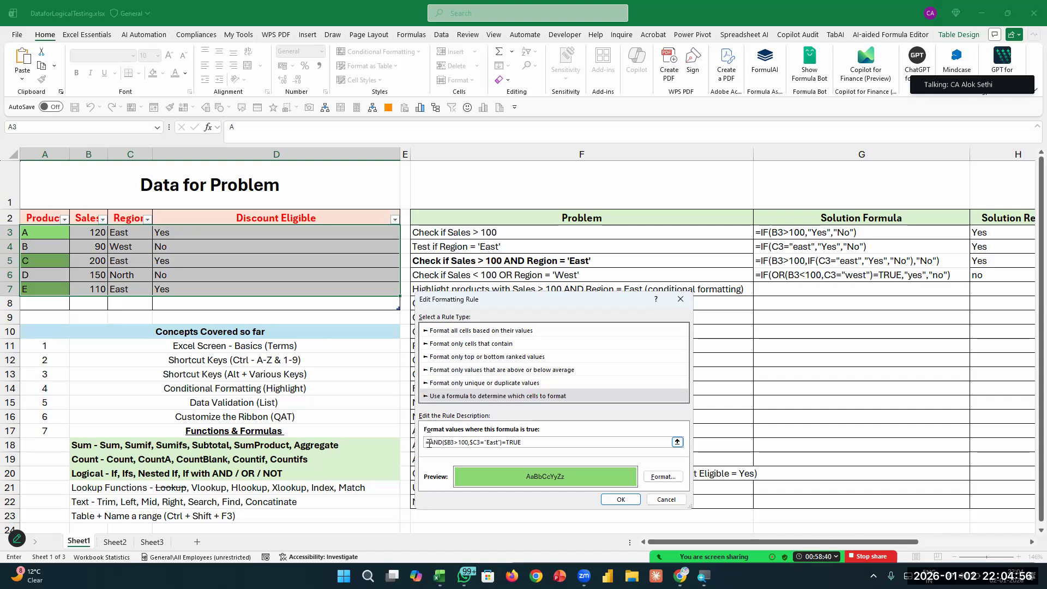
{"action": "left_click_drag", "start_coordinate": [442, 442], "coordinate": [526, 441]}
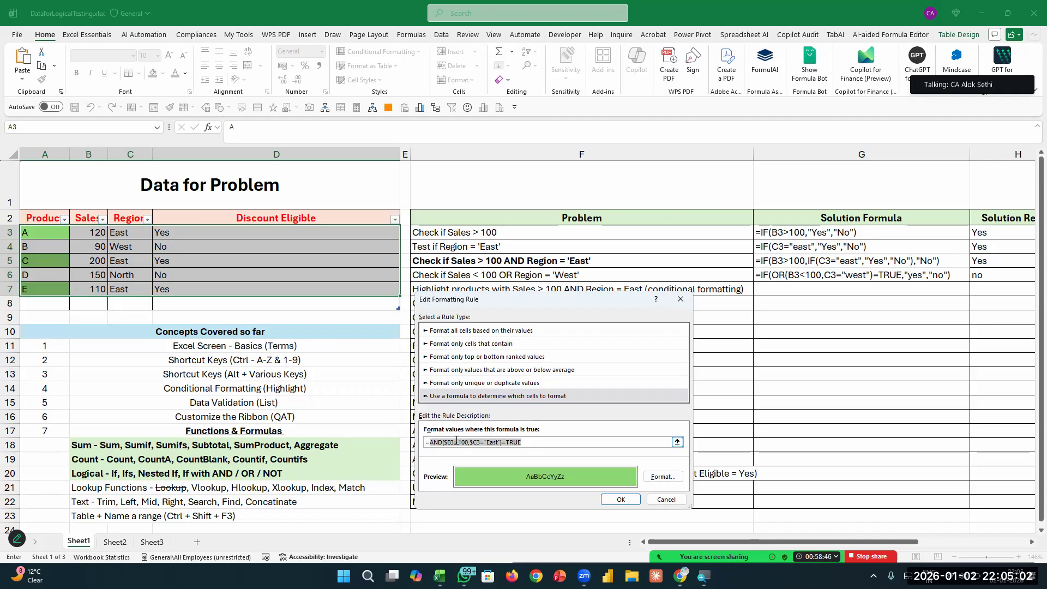
{"action": "mouse_move", "coordinate": [432, 443]}
{"action": "left_mouse_down"}
{"action": "mouse_move", "coordinate": [530, 439]}
{"action": "mouse_move", "coordinate": [412, 442]}
{"action": "mouse_move", "coordinate": [423, 447]}
{"action": "left_mouse_up"}
{"action": "left_click", "coordinate": [533, 443]}
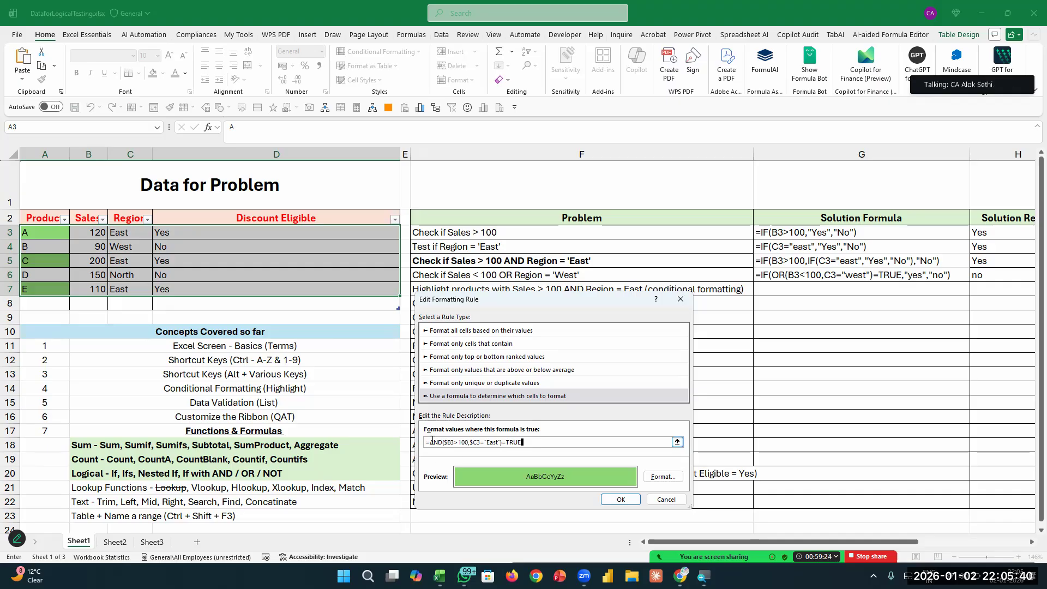
{"action": "left_click_drag", "start_coordinate": [430, 442], "coordinate": [541, 444]}
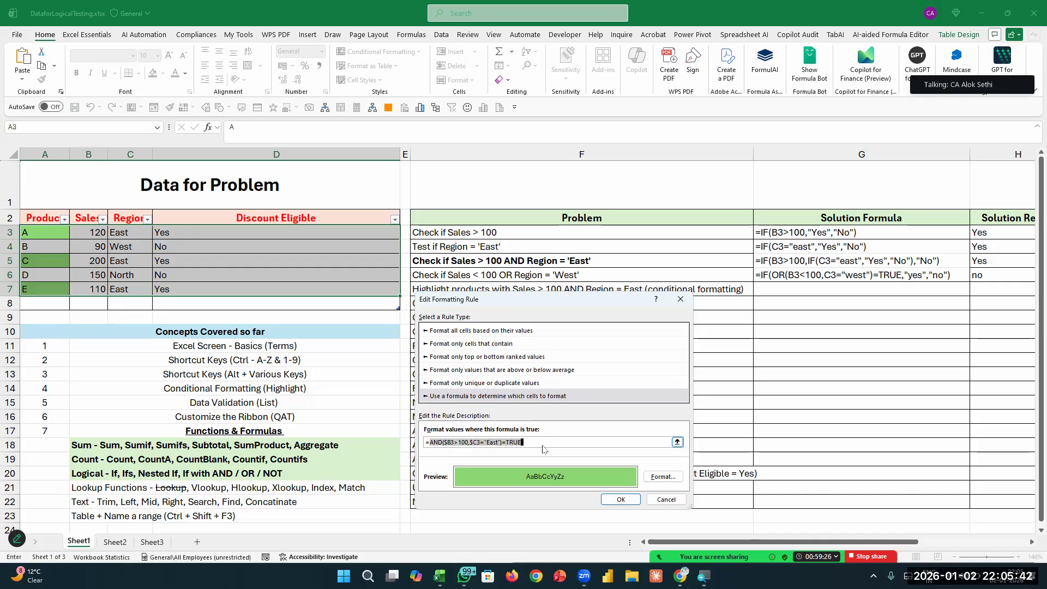
{"action": "left_click", "coordinate": [502, 442]}
{"action": "left_click_drag", "start_coordinate": [502, 442], "coordinate": [430, 442]}
Remove =TRUE from the end of the rule's formula so that it reads =AND($B3>100,$C3="East").
{"action": "left_click", "coordinate": [539, 442]}
{"action": "key", "text": "BackSpace"}
{"action": "key", "text": "BackSpace"}
{"action": "key", "text": "BackSpace"}
{"action": "key", "text": "BackSpace"}
{"action": "key", "text": "BackSpace"}
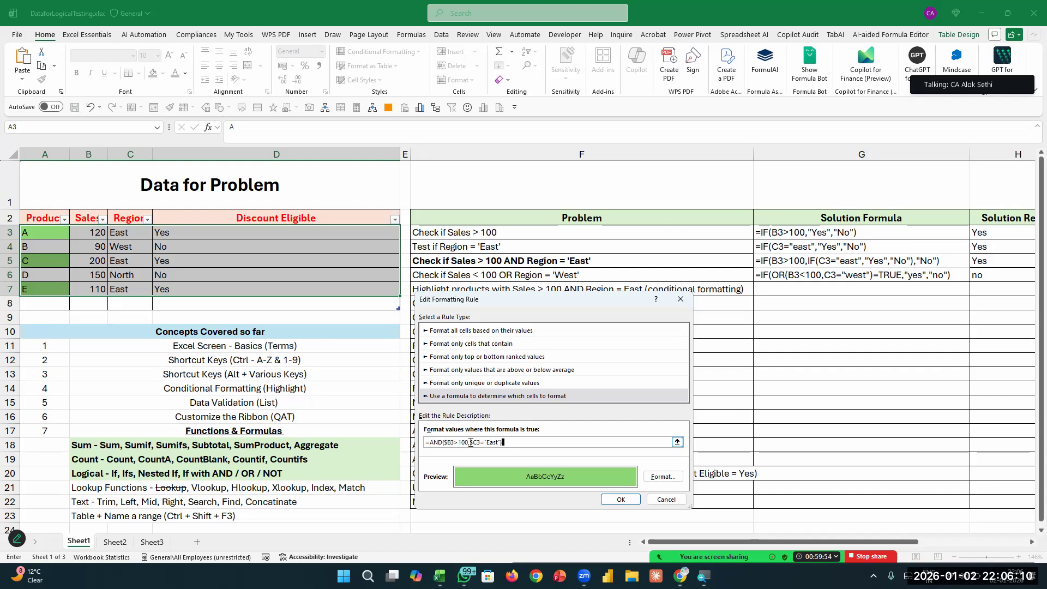
Append =False to the highlighting rule's formula so that it reads =AND($B3>100,$C3="East")=FALSE, and apply it to A3:A7.
{"action": "type", "text": "="}
{"action": "type", "text": "True"}
{"action": "key", "text": "BackSpace"}
{"action": "key", "text": "BackSpace"}
{"action": "key", "text": "BackSpace"}
{"action": "type", "text": "False"}
{"action": "left_click", "coordinate": [620, 499]}
{"action": "left_click", "coordinate": [756, 471]}
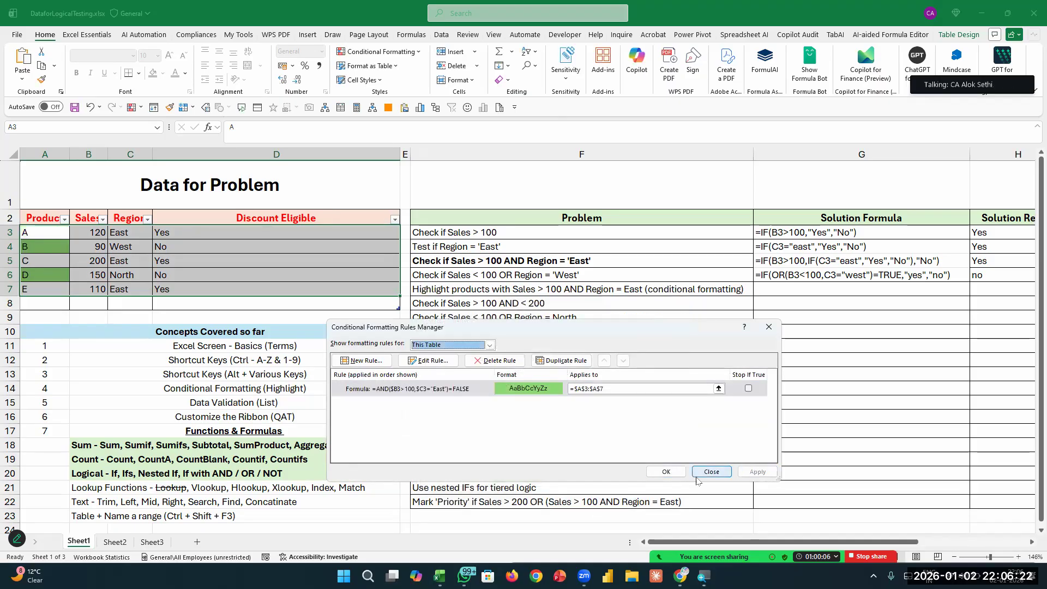
{"action": "left_click", "coordinate": [655, 471]}
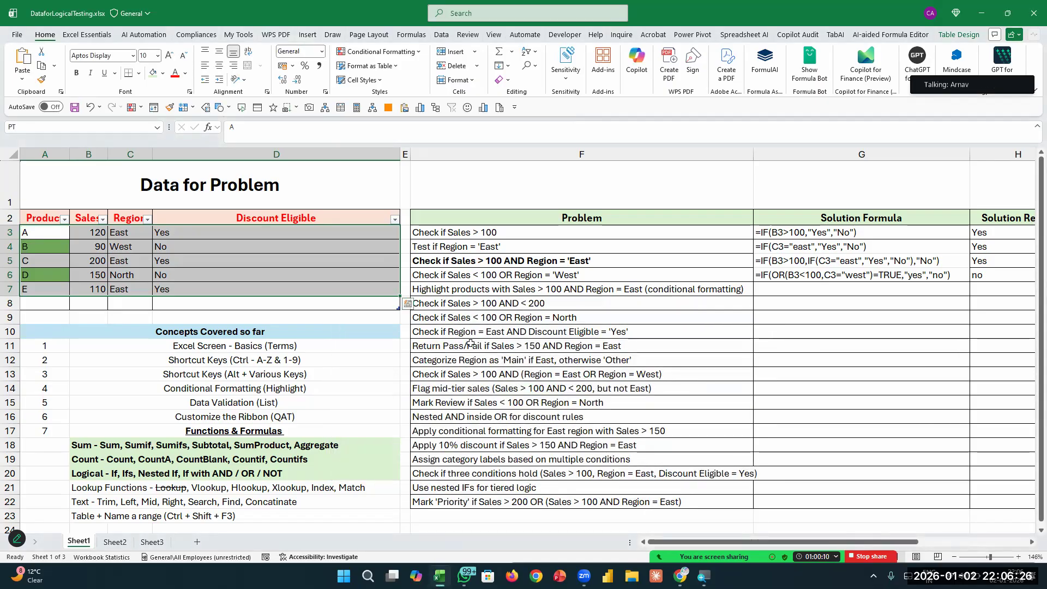
Select the table data A3:D7 and review the applied conditional formatting rule's formula and range against the problem in F7.
{"action": "left_click", "coordinate": [385, 275]}
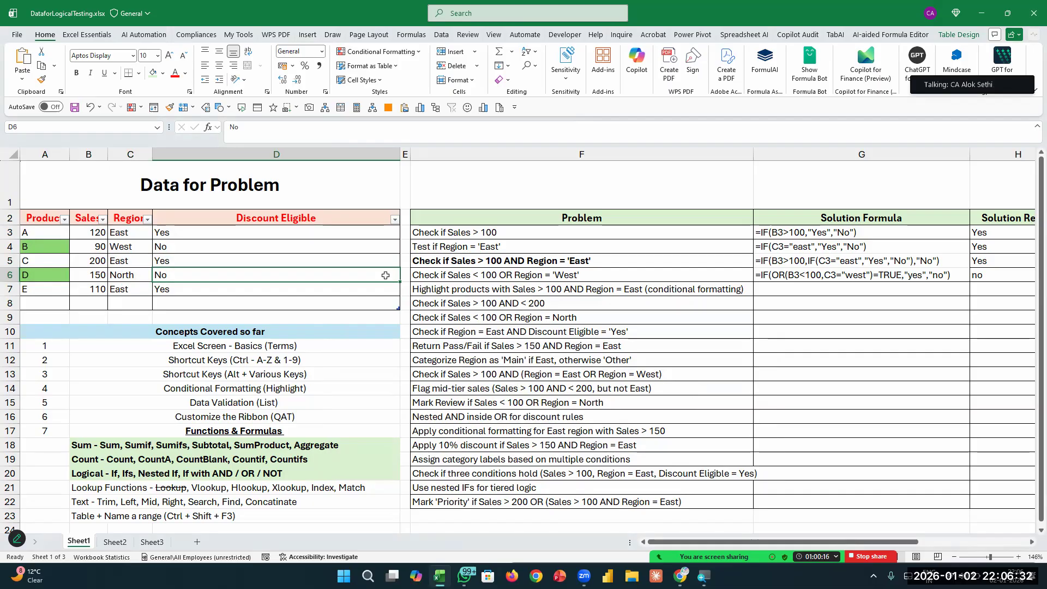
{"action": "key", "text": "Right"}
{"action": "key", "text": "Right"}
{"action": "key", "text": "Down"}
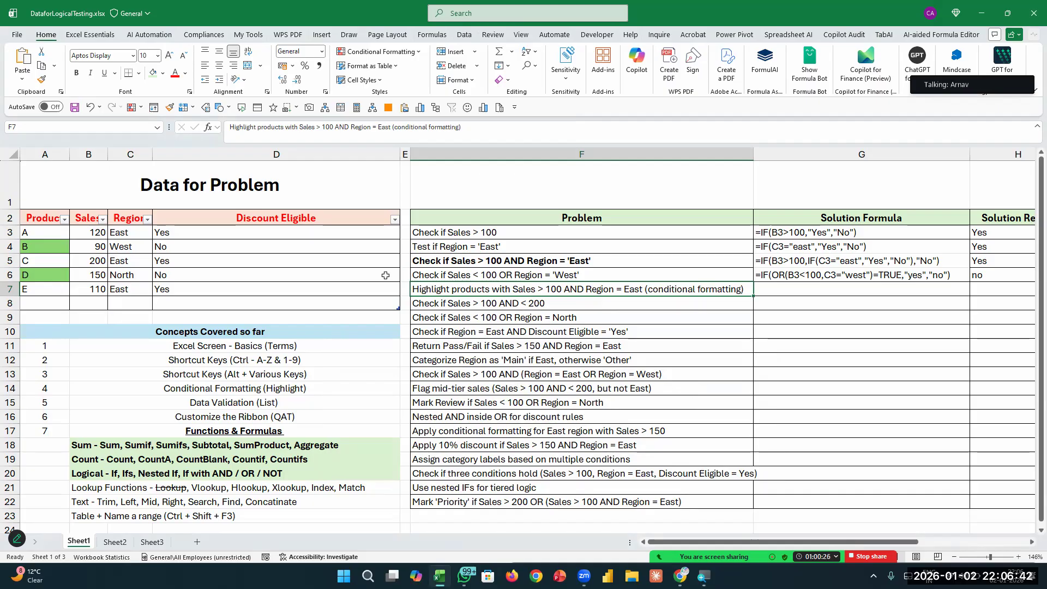
{"action": "left_click_drag", "start_coordinate": [59, 232], "coordinate": [213, 289]}
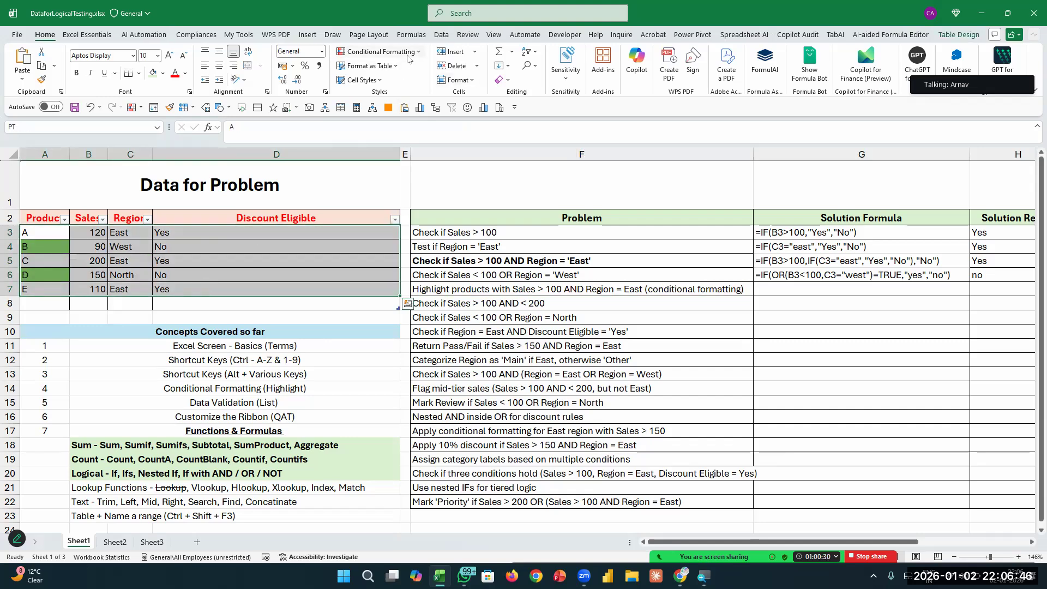
{"action": "left_click", "coordinate": [407, 53]}
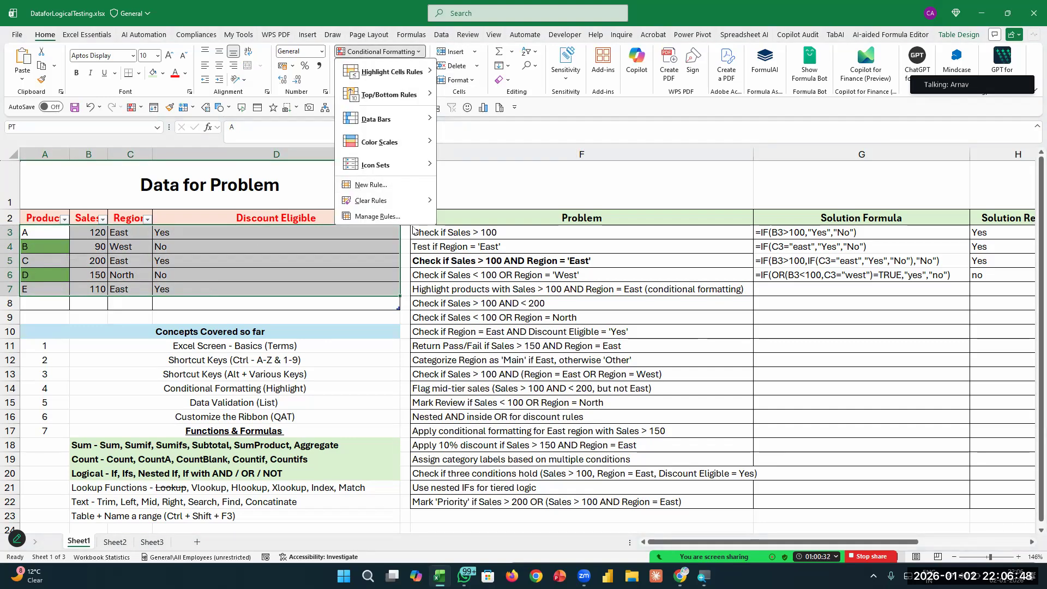
{"action": "left_click", "coordinate": [414, 218]}
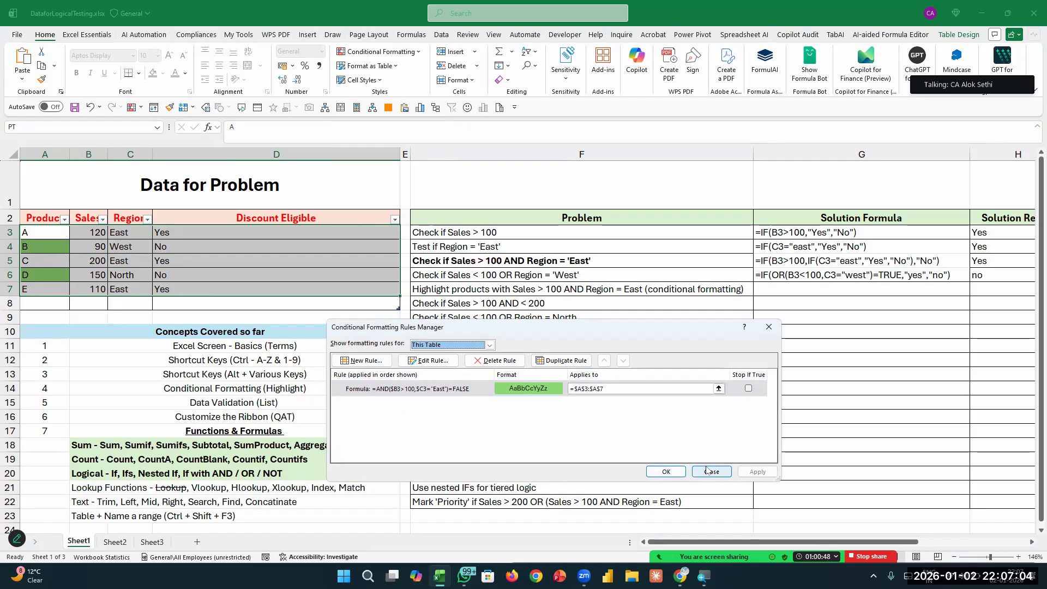
{"action": "left_click", "coordinate": [682, 472]}
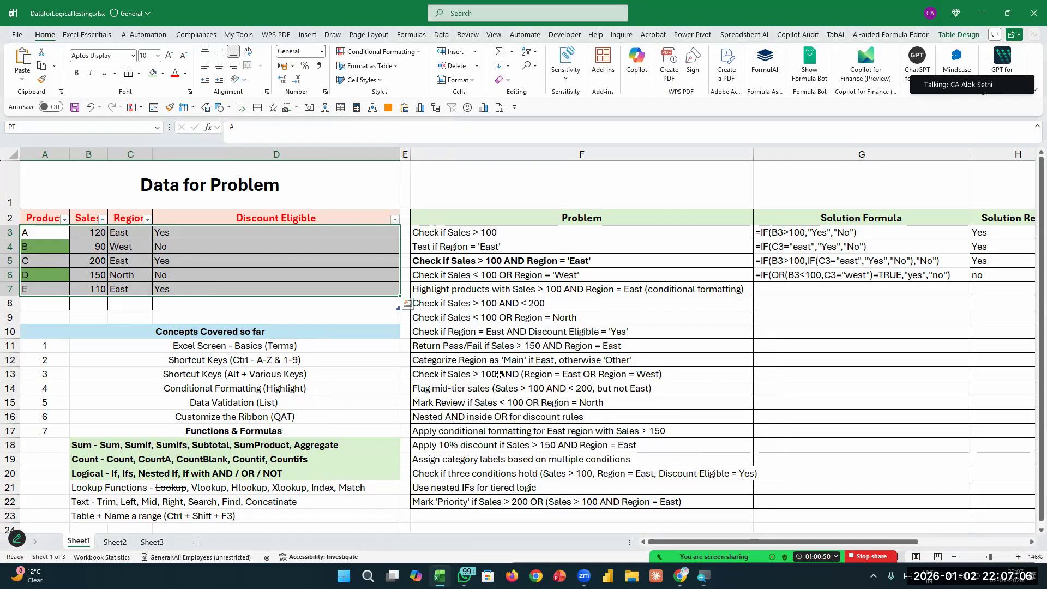
{"action": "left_click", "coordinate": [477, 295]}
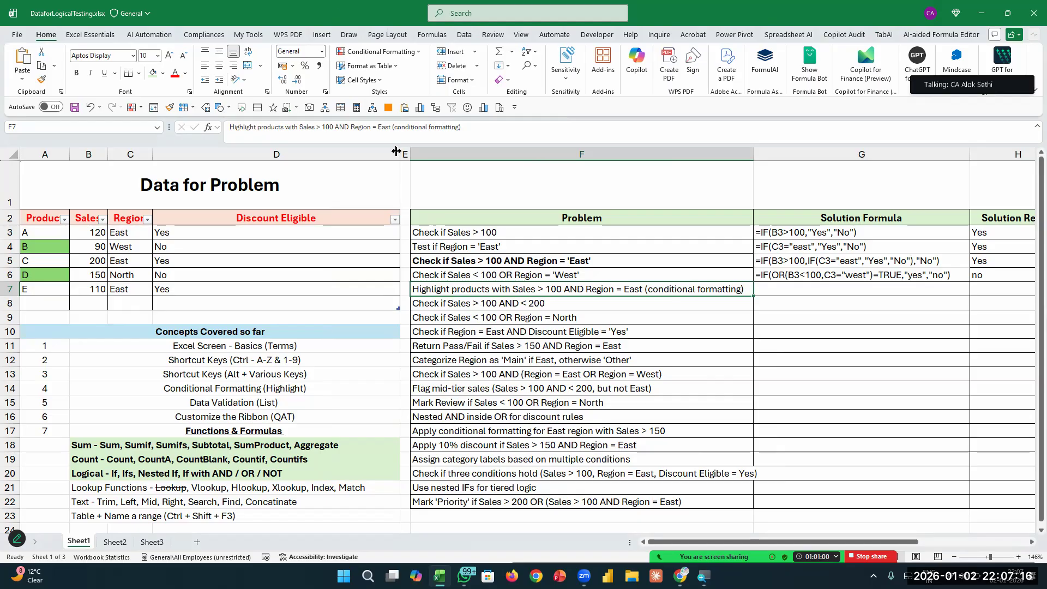
{"action": "left_click", "coordinate": [381, 52]}
{"action": "mouse_move", "coordinate": [415, 72]}
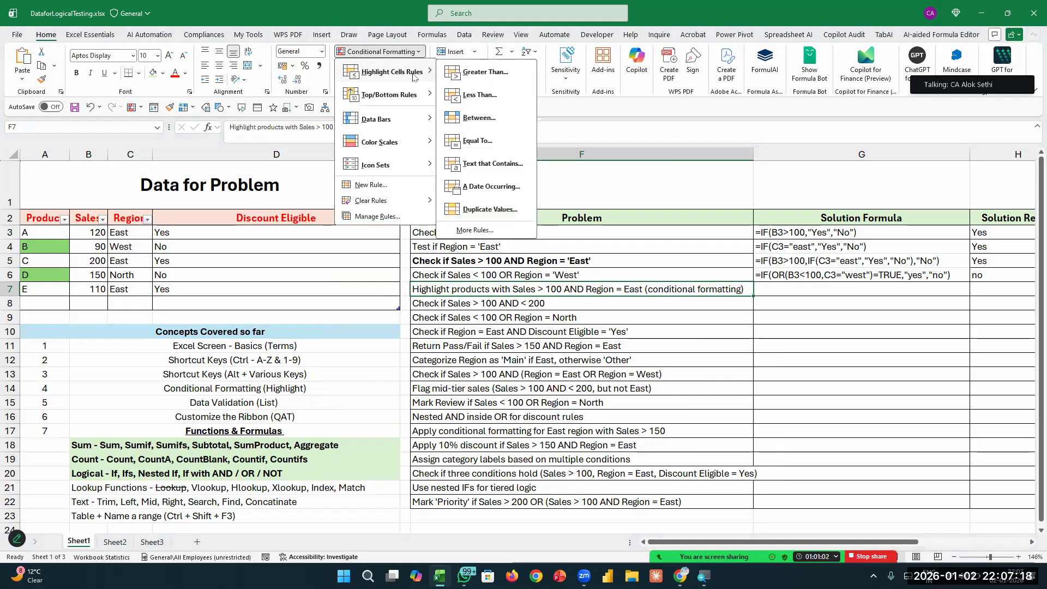
{"action": "left_click", "coordinate": [457, 75]}
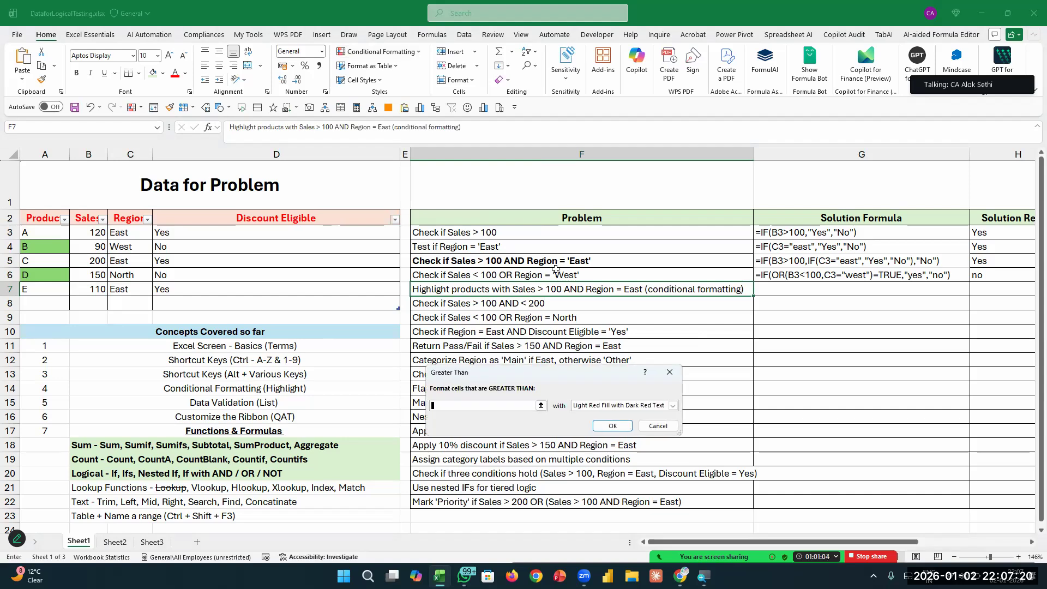
{"action": "left_click", "coordinate": [658, 426]}
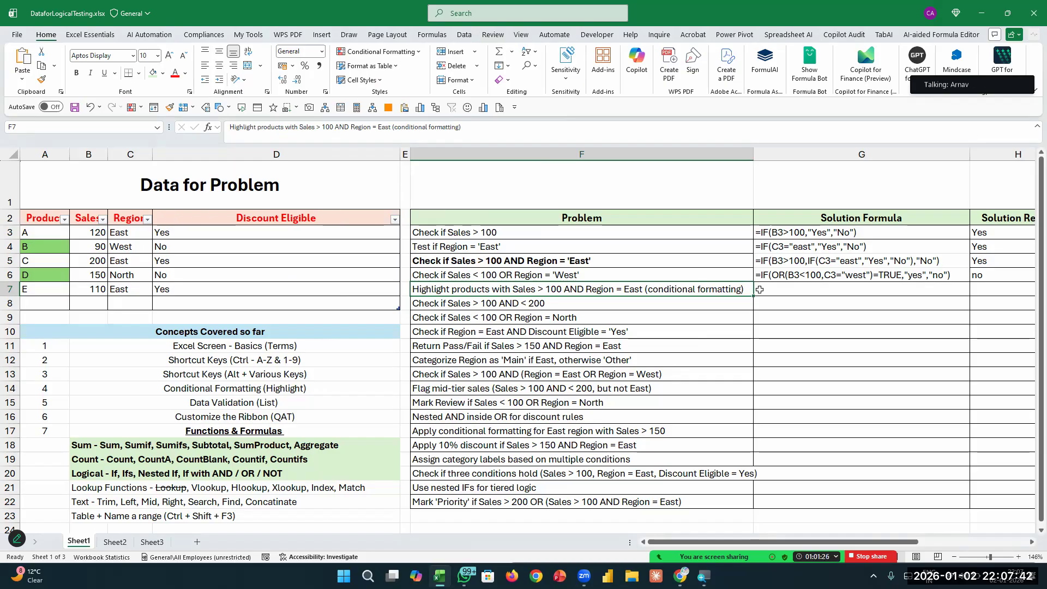
Review the remaining unsolved problems in the Problem column, selecting F8:F21.
{"action": "left_click", "coordinate": [759, 290]}
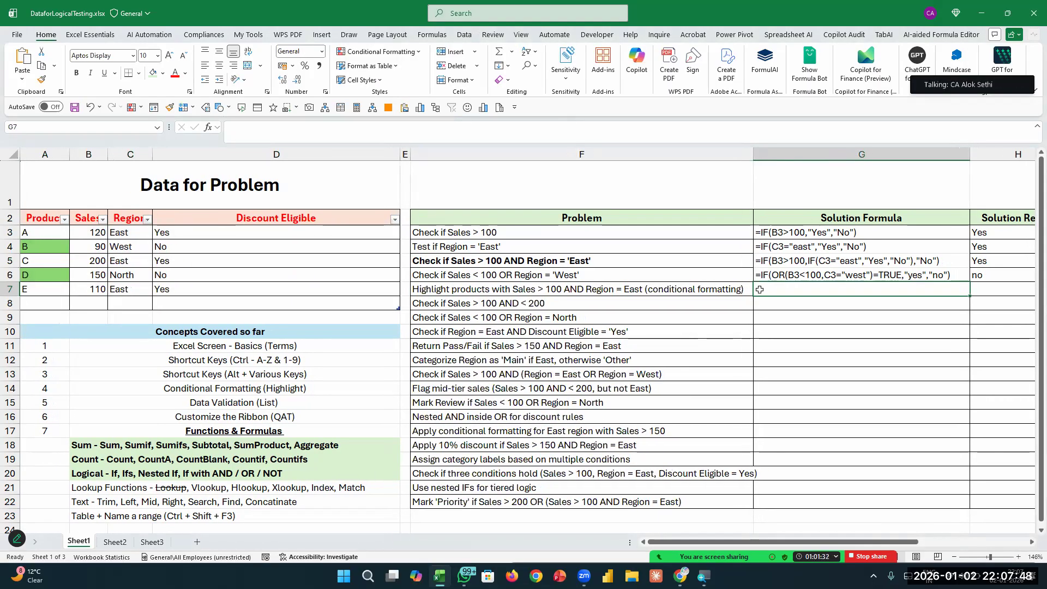
{"action": "scroll", "coordinate": [732, 359], "scroll_direction": "down", "scroll_amount": 1}
{"action": "scroll", "coordinate": [731, 360], "scroll_direction": "down", "scroll_amount": 3}
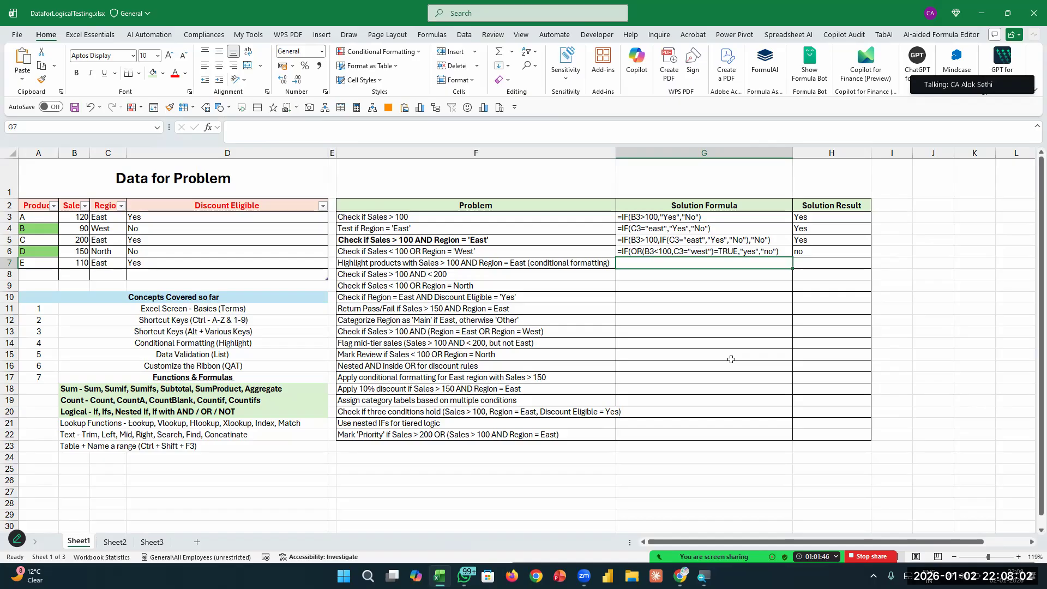
{"action": "left_click_drag", "start_coordinate": [544, 274], "coordinate": [587, 428]}
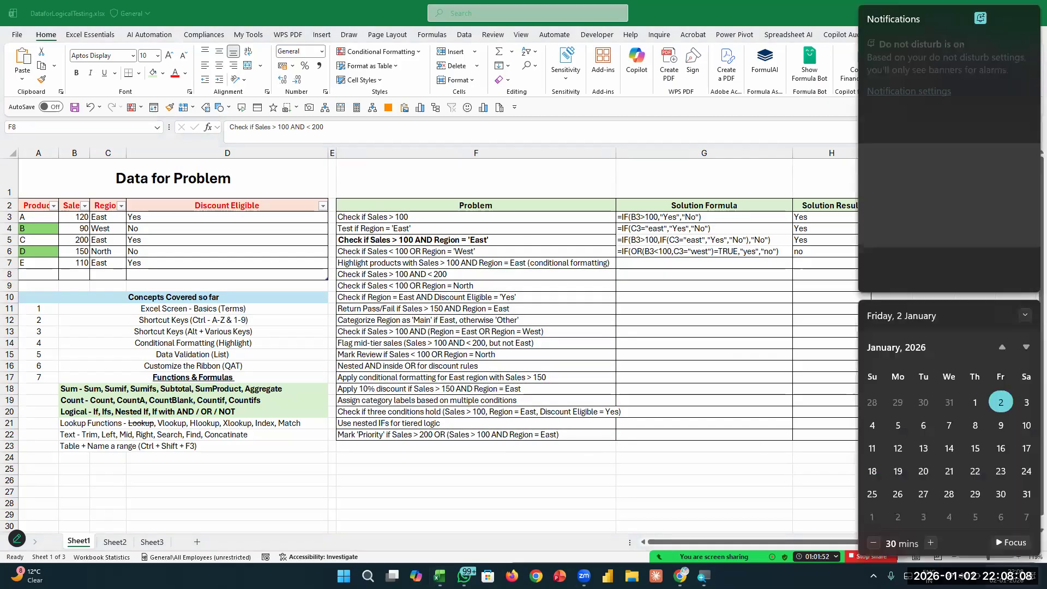
{"action": "left_click", "coordinate": [770, 505]}
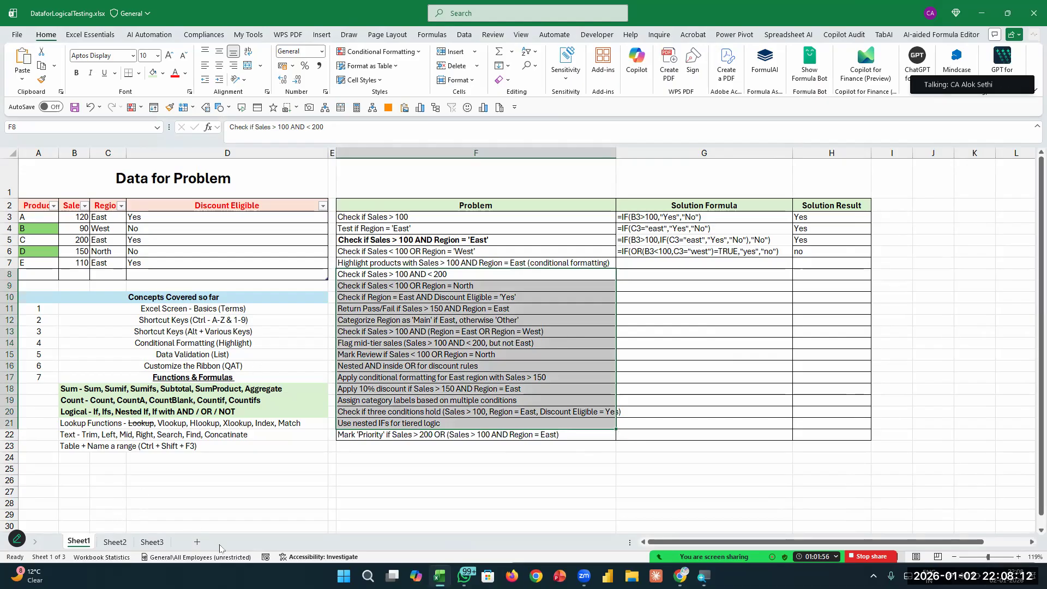
Deselect the problem list and capture a screen snip of the worksheet area holding the data and problem tables.
{"action": "left_click", "coordinate": [257, 503]}
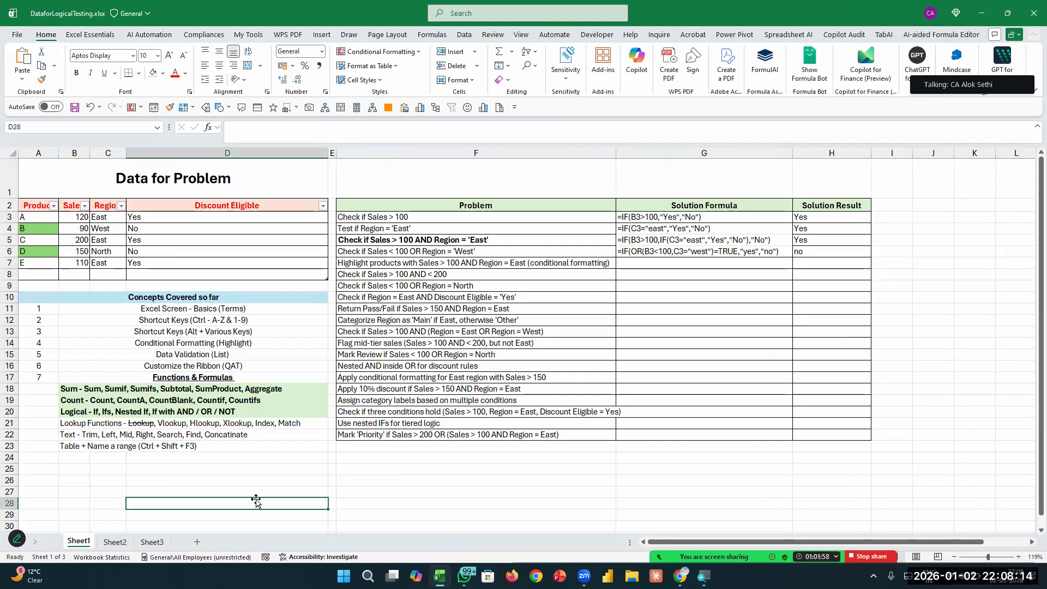
{"action": "key", "text": "super+shift+s"}
{"action": "left_click_drag", "start_coordinate": [15, 157], "coordinate": [328, 331]}
{"action": "left_click_drag", "start_coordinate": [604, 408], "coordinate": [898, 455]}
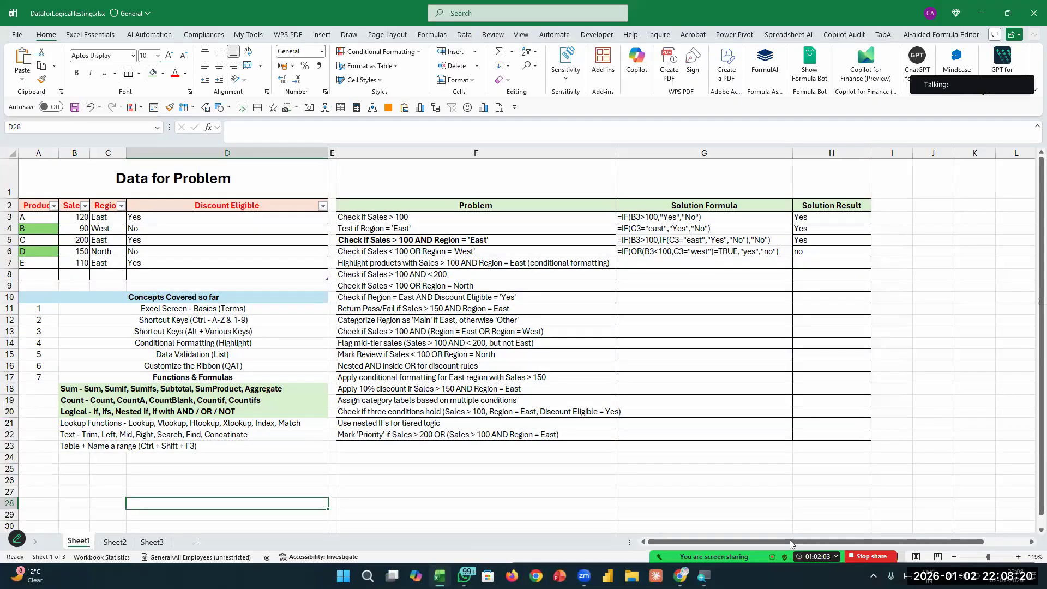
Stop sharing the screen in the Zoom meeting.
{"action": "mouse_move", "coordinate": [865, 529]}
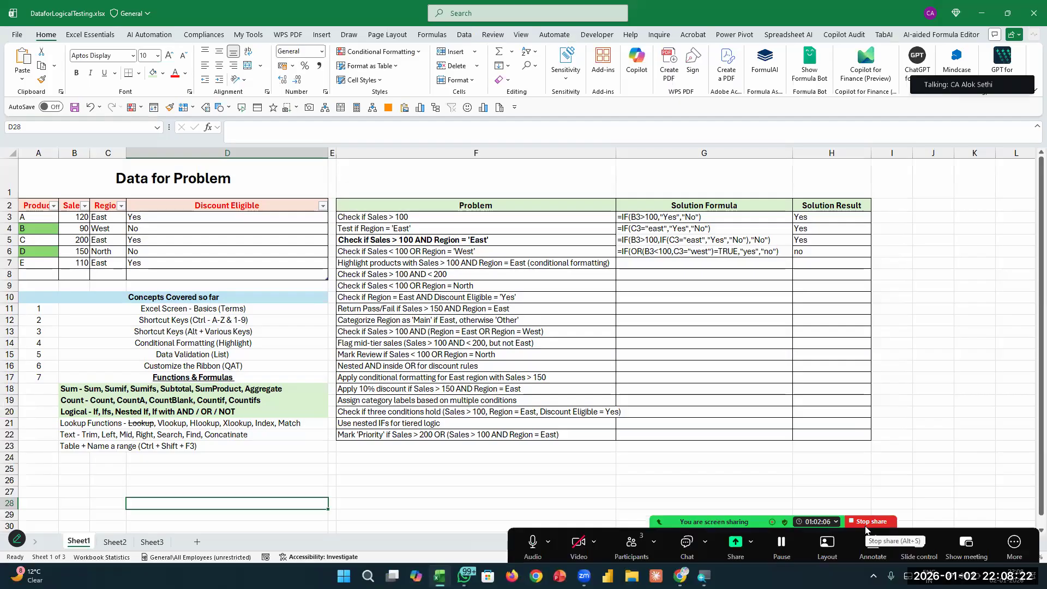
{"action": "left_click", "coordinate": [866, 526]}
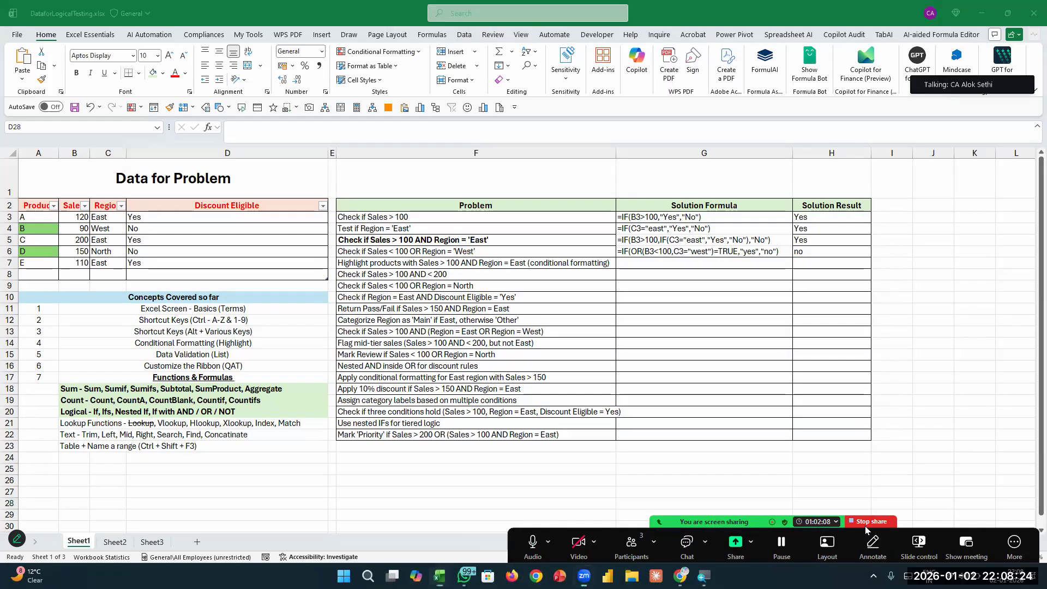